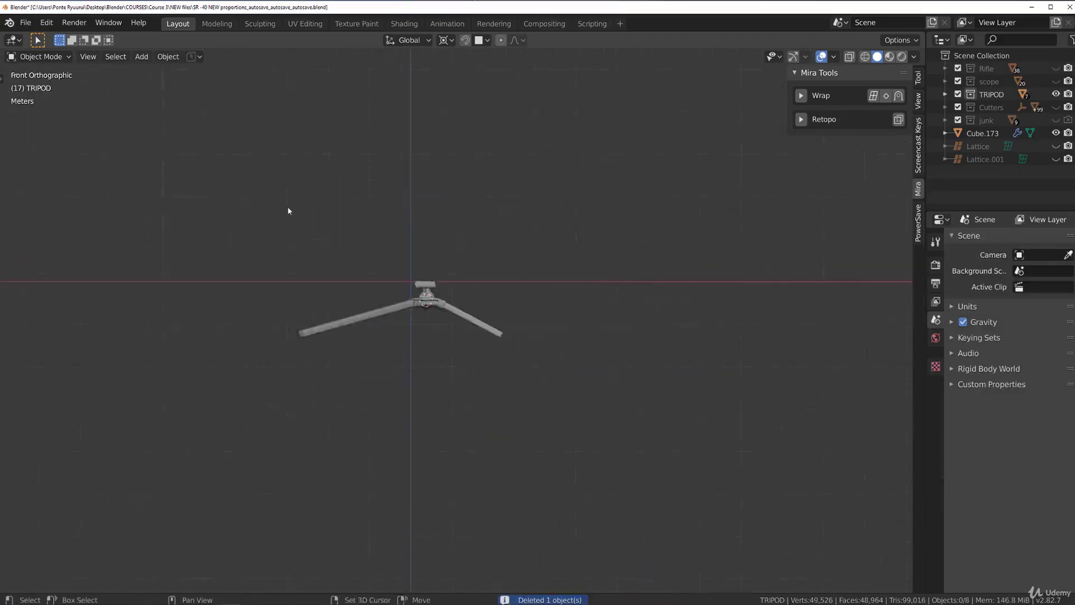
{"action": "scroll", "coordinate": [300, 228], "scroll_direction": "up", "scroll_amount": 3}
{"action": "key", "text": "Delete"}
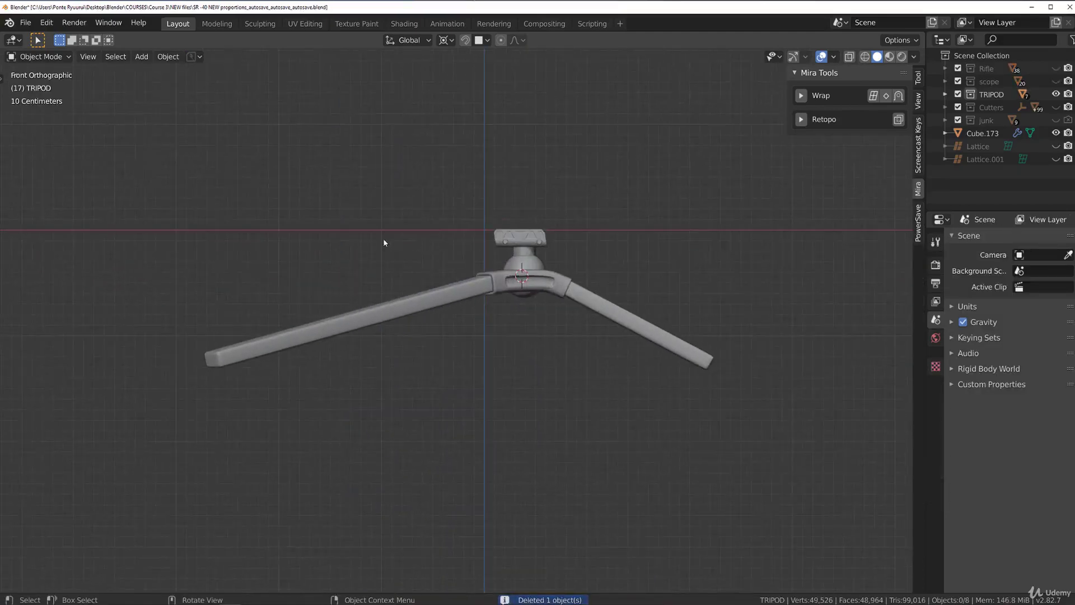
{"action": "key", "text": "ctrl+z"}
{"action": "middle_click_drag", "start_coordinate": [416, 304], "coordinate": [384, 195]}
{"action": "key", "text": "KP_1"}
{"action": "scroll", "coordinate": [425, 219], "scroll_direction": "down", "scroll_amount": 2}
Duplicate the mirrored pair of tripod legs 5.26 m away along negative X and remove the copy's modifiers.
{"action": "key", "text": "KP_7"}
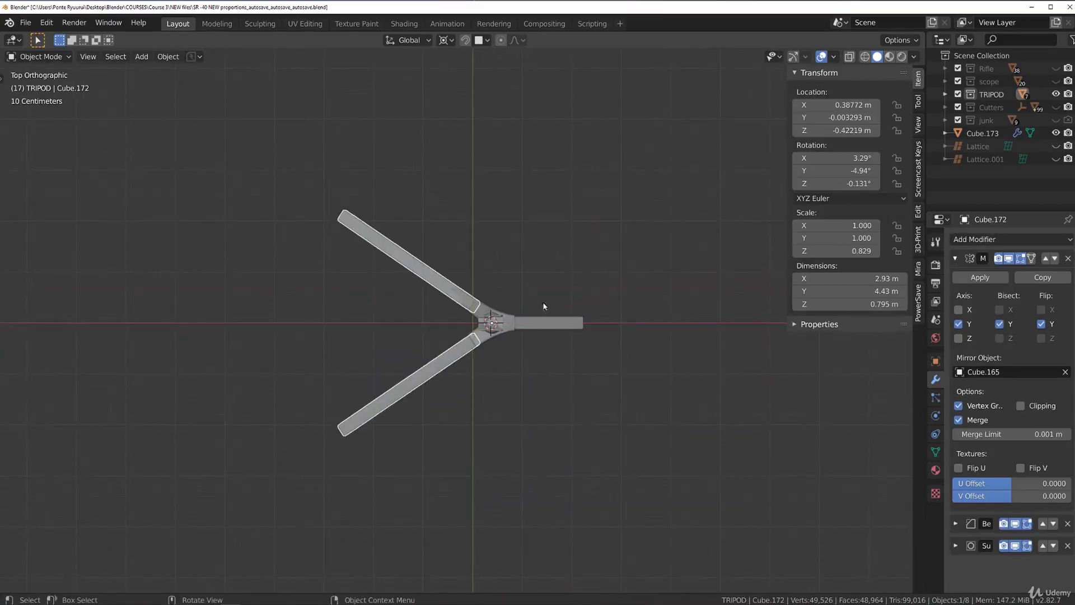
{"action": "scroll", "coordinate": [555, 307], "scroll_direction": "down", "scroll_amount": 4}
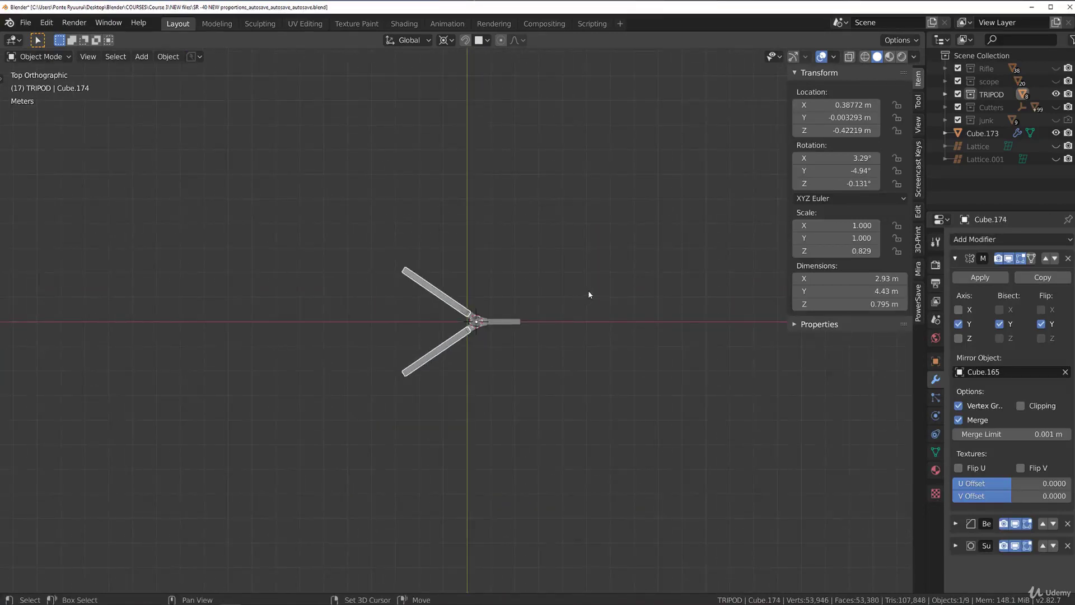
{"action": "key", "text": "shift+d"}
{"action": "key", "text": "x"}
{"action": "left_click", "coordinate": [481, 296]}
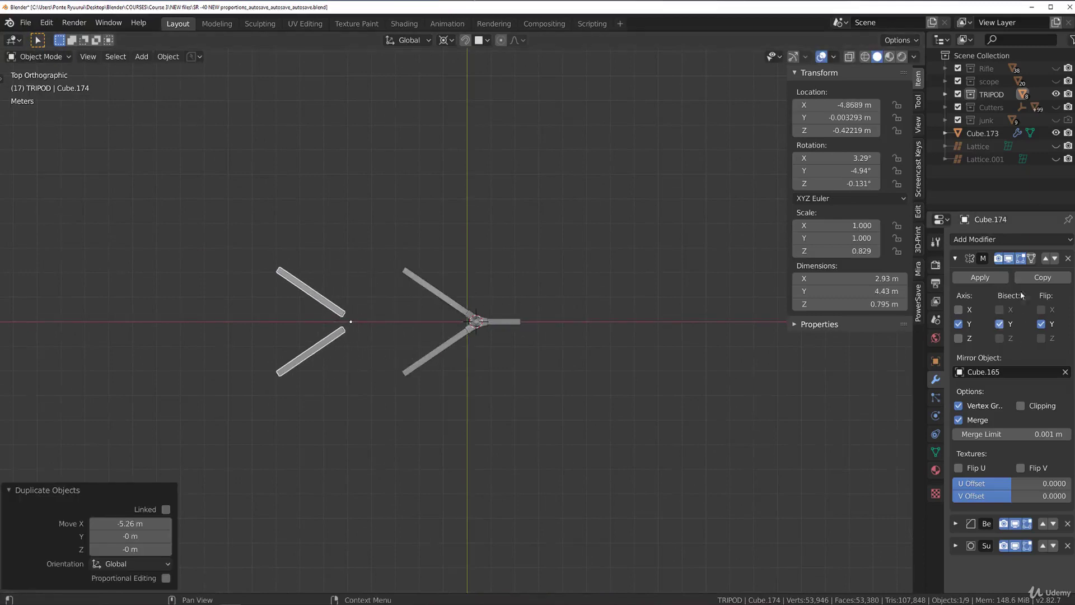
{"action": "left_click", "coordinate": [1068, 259]}
{"action": "scroll", "coordinate": [448, 361], "scroll_direction": "up", "scroll_amount": 4}
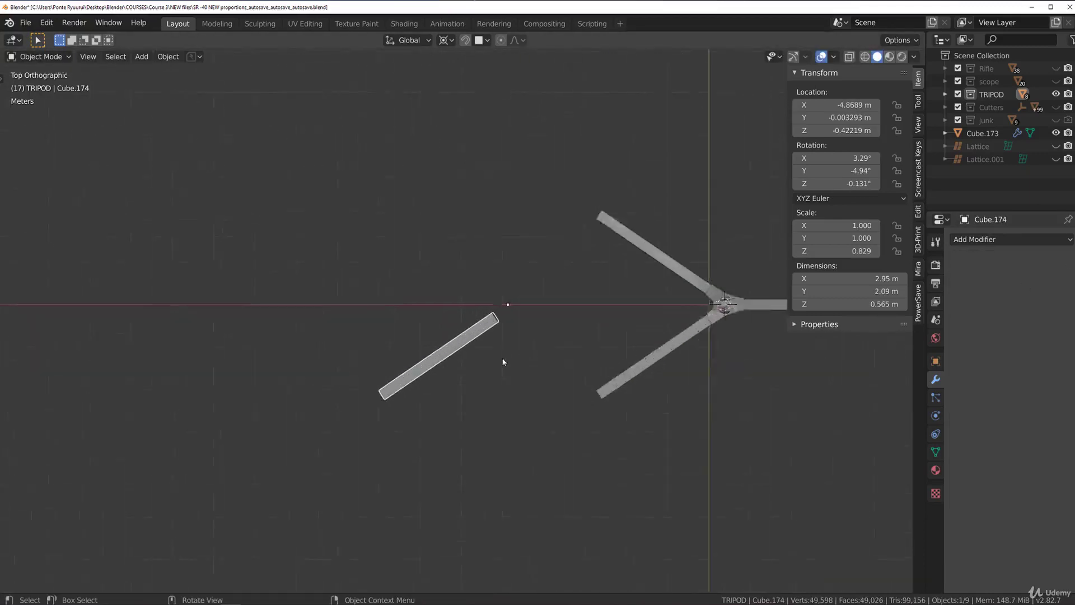
Add a 2 m cube and move it -8.16 m along X, away from the tripod.
{"action": "key", "text": "shift+a"}
{"action": "mouse_move", "coordinate": [516, 320]}
{"action": "left_click", "coordinate": [619, 372]}
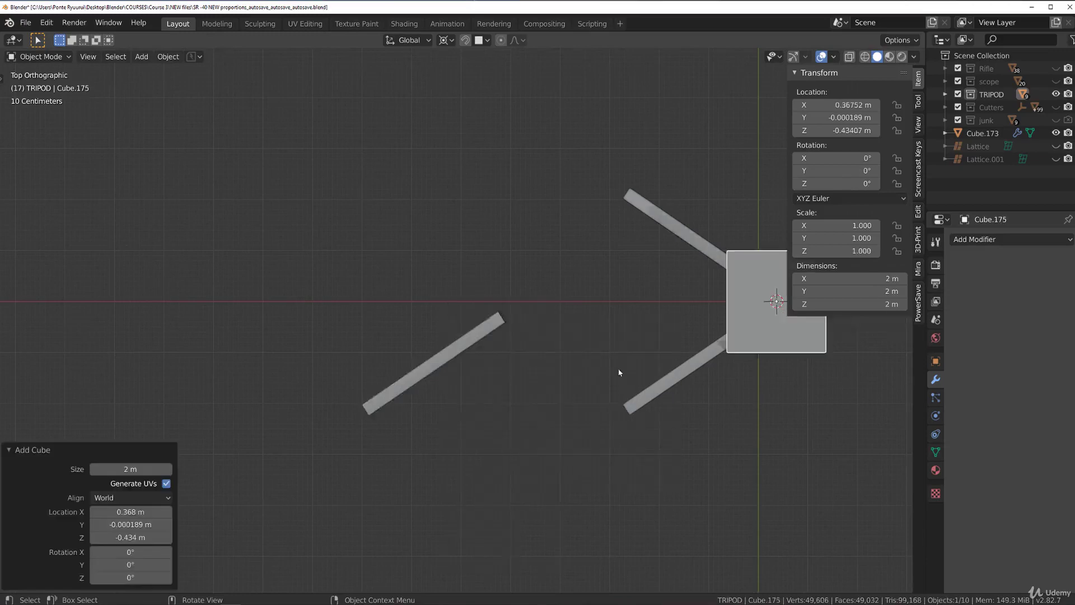
{"action": "scroll", "coordinate": [701, 337], "scroll_direction": "down", "scroll_amount": 2}
{"action": "key", "text": "g"}
{"action": "key", "text": "x"}
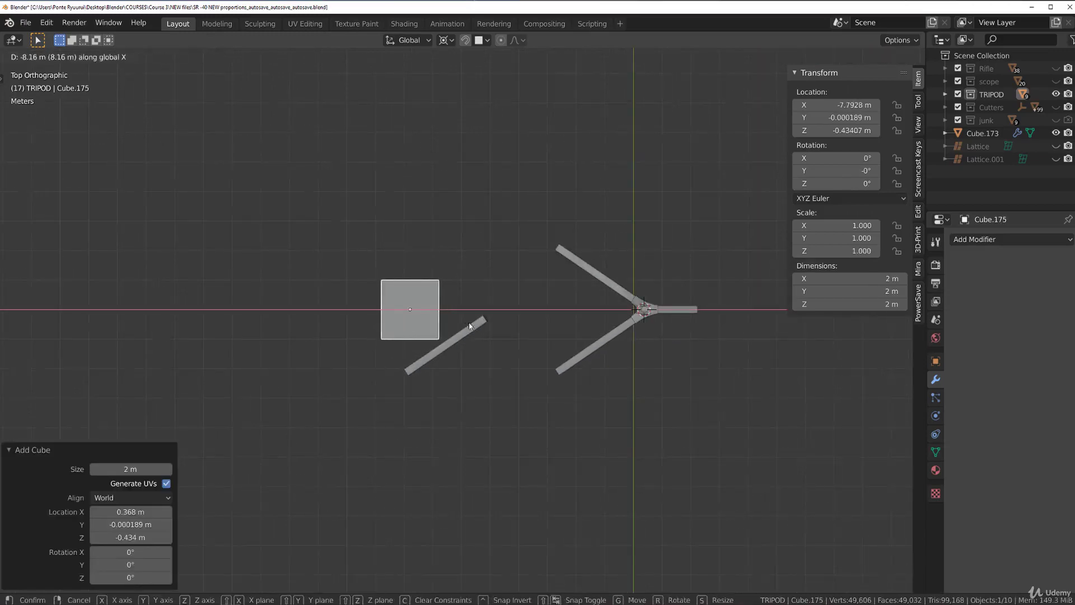
{"action": "left_click", "coordinate": [465, 336]}
Change the transform pivot point and stretch the cube by a factor of 4.273 along X.
{"action": "key", "text": "s"}
{"action": "key", "text": "Escape"}
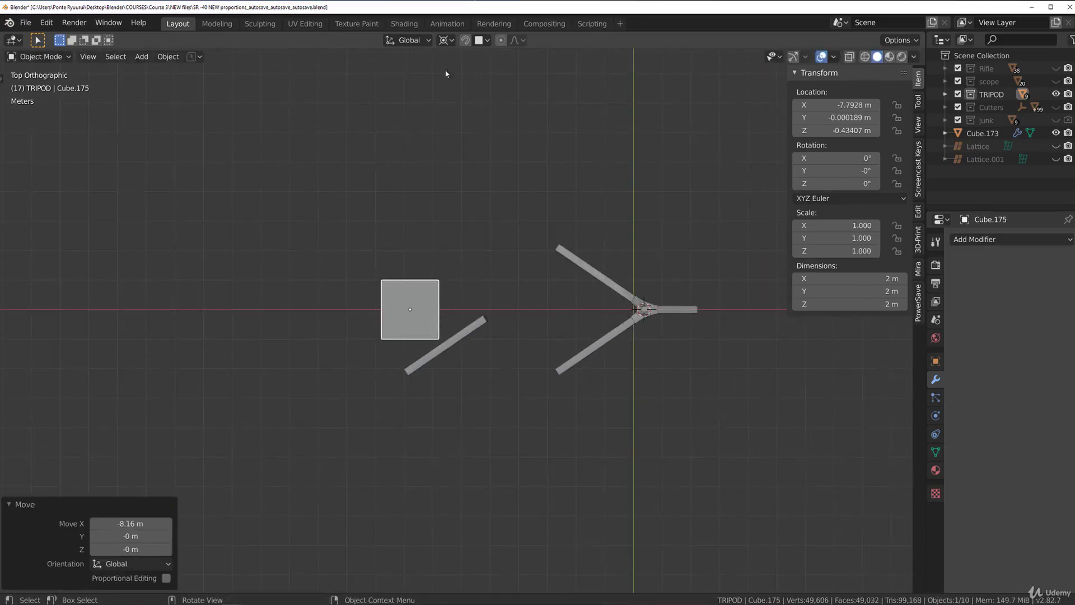
{"action": "left_click", "coordinate": [447, 40]}
{"action": "left_click", "coordinate": [476, 85]}
{"action": "key", "text": "s"}
{"action": "key", "text": "x"}
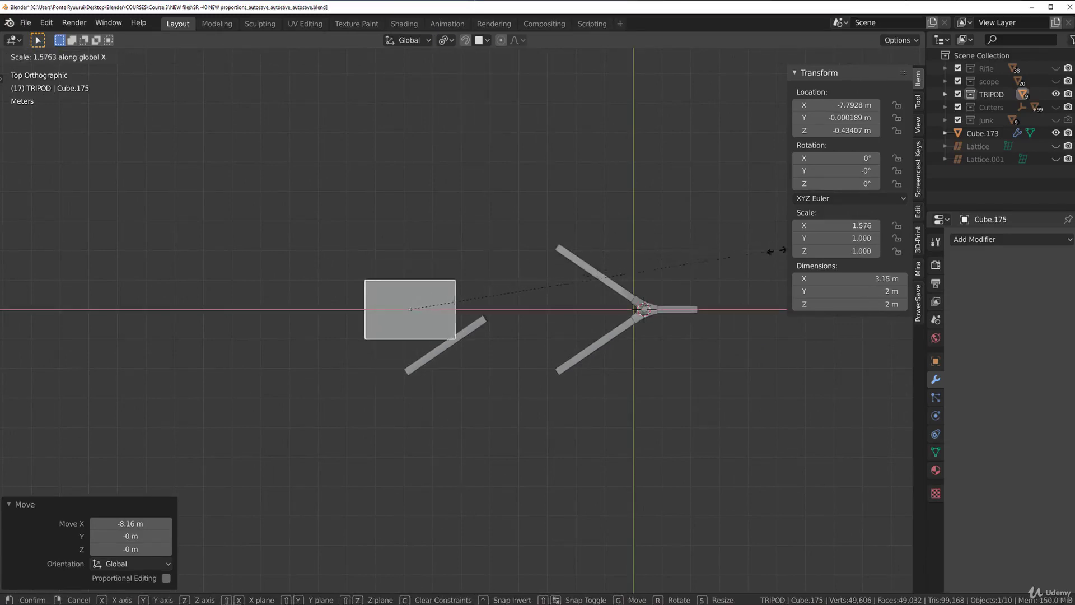
{"action": "left_click", "coordinate": [358, 248]}
Try to snap the single leg copy onto the long side face of the stretched block.
{"action": "middle_click_drag", "start_coordinate": [397, 331], "coordinate": [360, 259]}
{"action": "scroll", "coordinate": [422, 351], "scroll_direction": "up", "scroll_amount": 4}
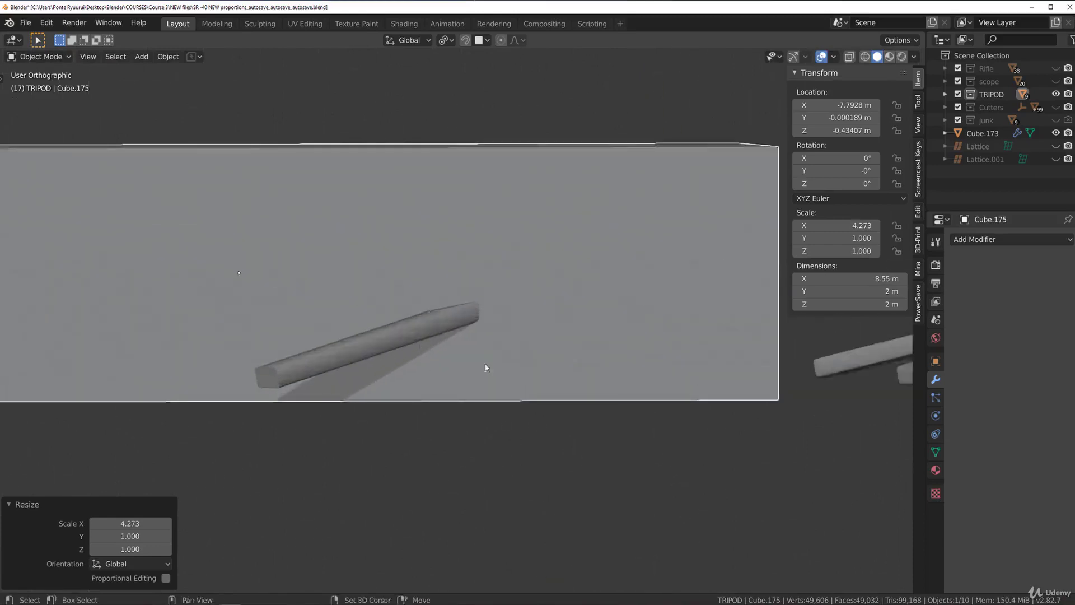
{"action": "middle_click_drag", "start_coordinate": [422, 346], "coordinate": [590, 377], "text": "shift"}
{"action": "left_click", "coordinate": [601, 364]}
{"action": "scroll", "coordinate": [580, 387], "scroll_direction": "down", "scroll_amount": 4}
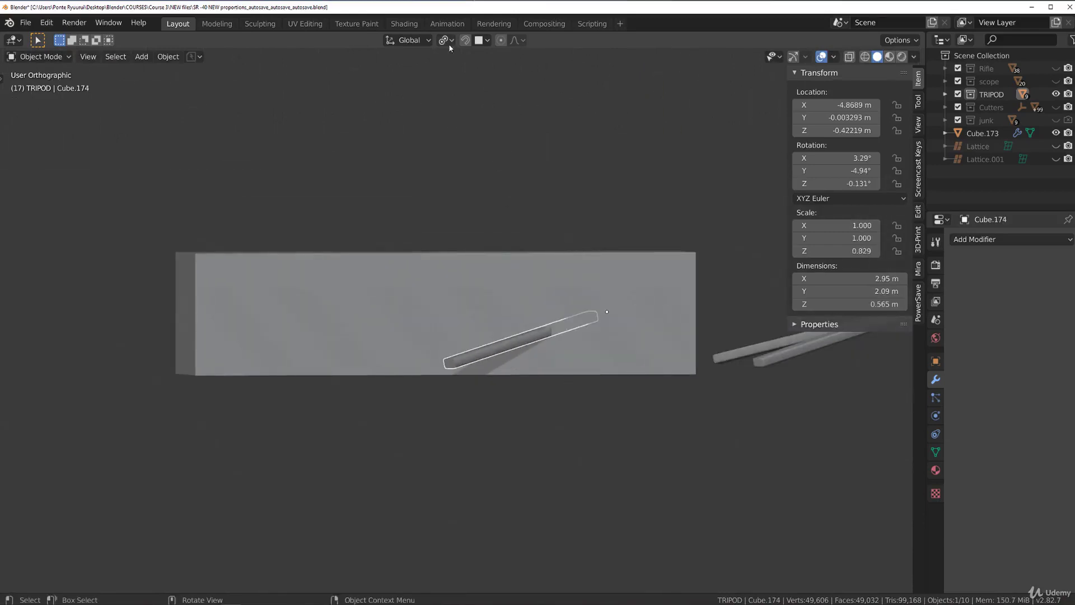
{"action": "left_click", "coordinate": [490, 39]}
{"action": "key", "text": "g"}
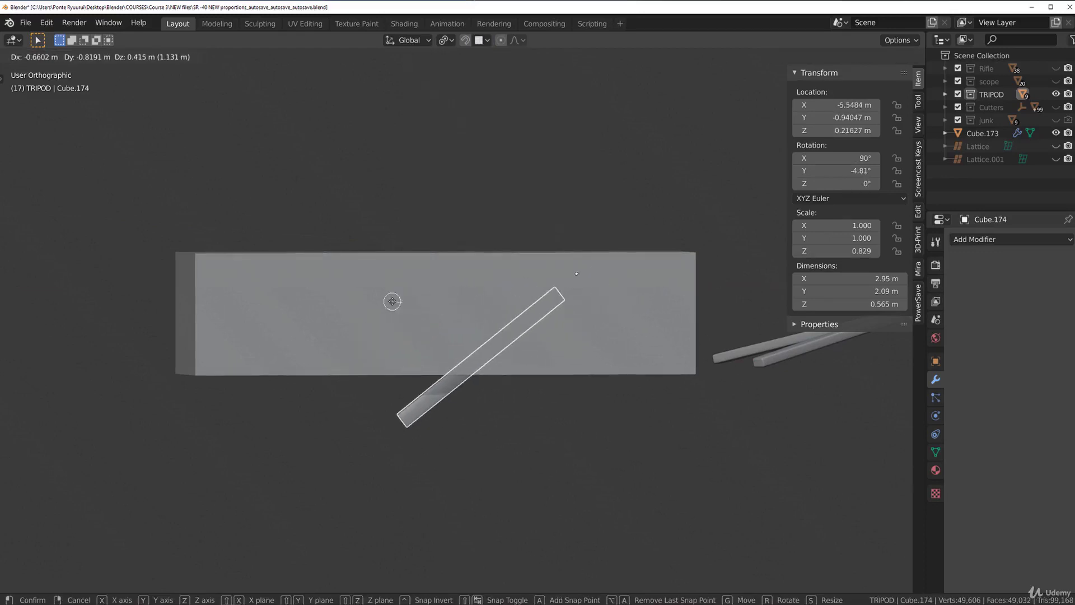
{"action": "left_click", "coordinate": [482, 294]}
Clear the leg copy's rotation, check it in top and front views, and delete the copy.
{"action": "key", "text": "KP_7"}
{"action": "scroll", "coordinate": [487, 202], "scroll_direction": "down", "scroll_amount": 1}
{"action": "scroll", "coordinate": [487, 227], "scroll_direction": "up", "scroll_amount": 3}
{"action": "scroll", "coordinate": [486, 247], "scroll_direction": "down", "scroll_amount": 4}
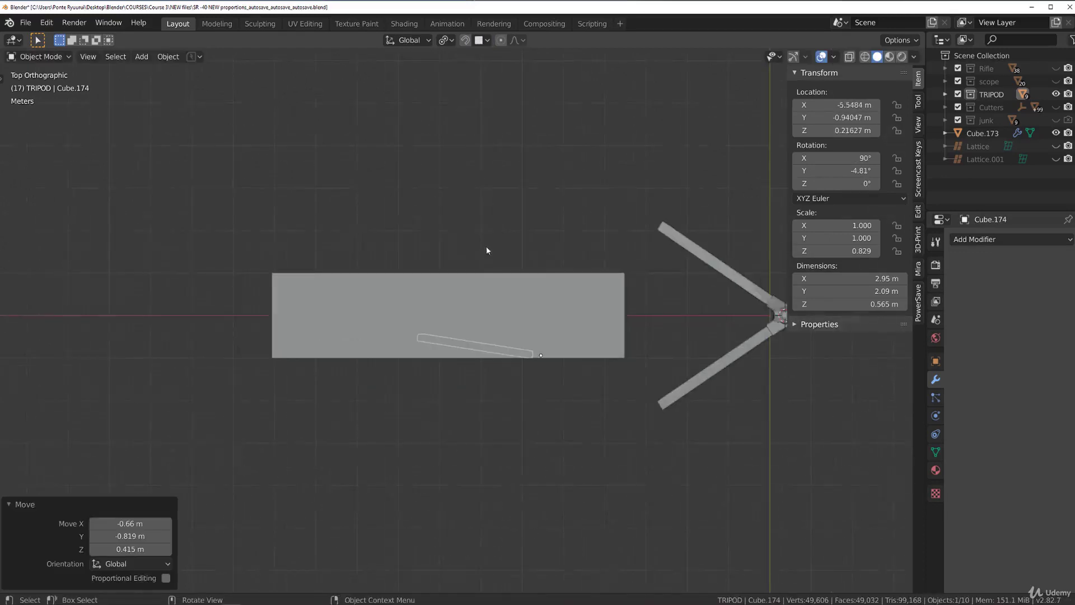
{"action": "key", "text": "KP_5"}
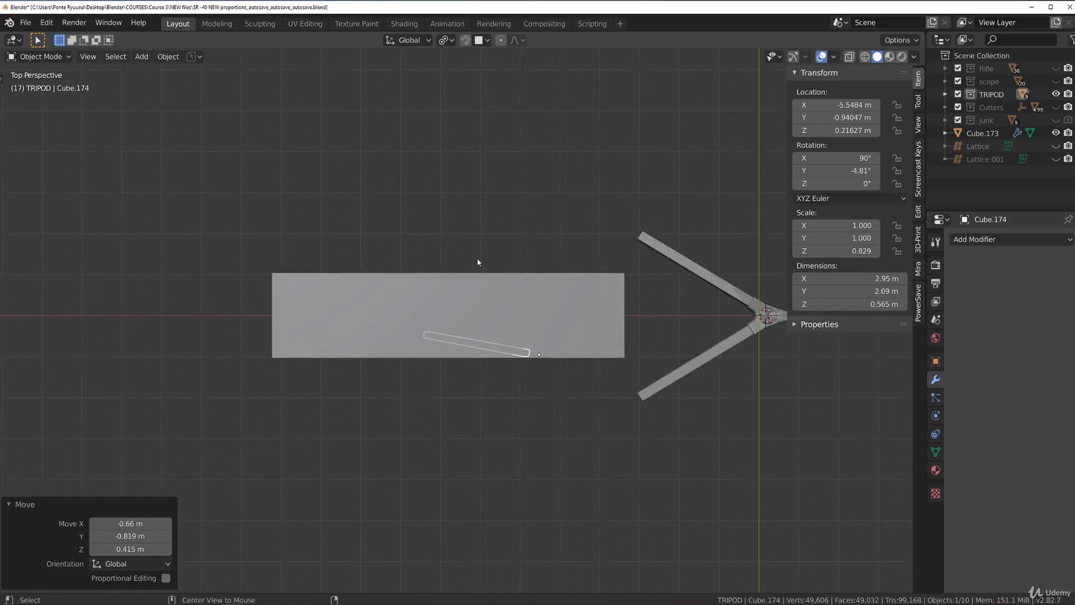
{"action": "key", "text": "alt+r"}
{"action": "key", "text": "KP_1"}
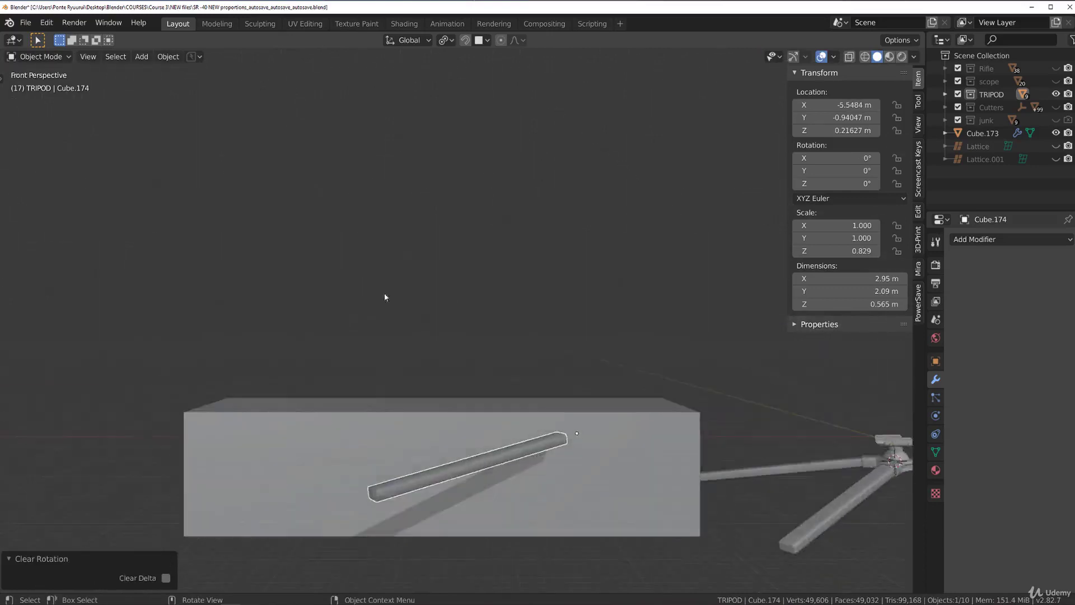
{"action": "scroll", "coordinate": [384, 297], "scroll_direction": "down", "scroll_amount": 3}
{"action": "key", "text": "KP_5"}
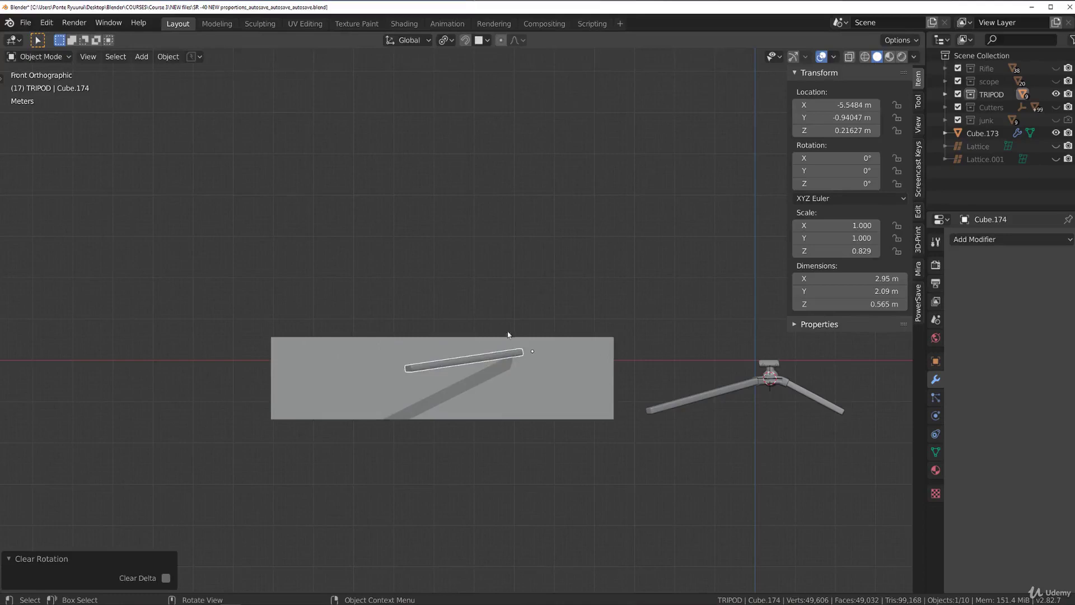
{"action": "key", "text": "Delete"}
Duplicate the mirrored pair of tripod legs -4.99 m along X over the block and remove the copy's modifiers.
{"action": "key", "text": "KP_7"}
{"action": "scroll", "coordinate": [487, 279], "scroll_direction": "down", "scroll_amount": 3}
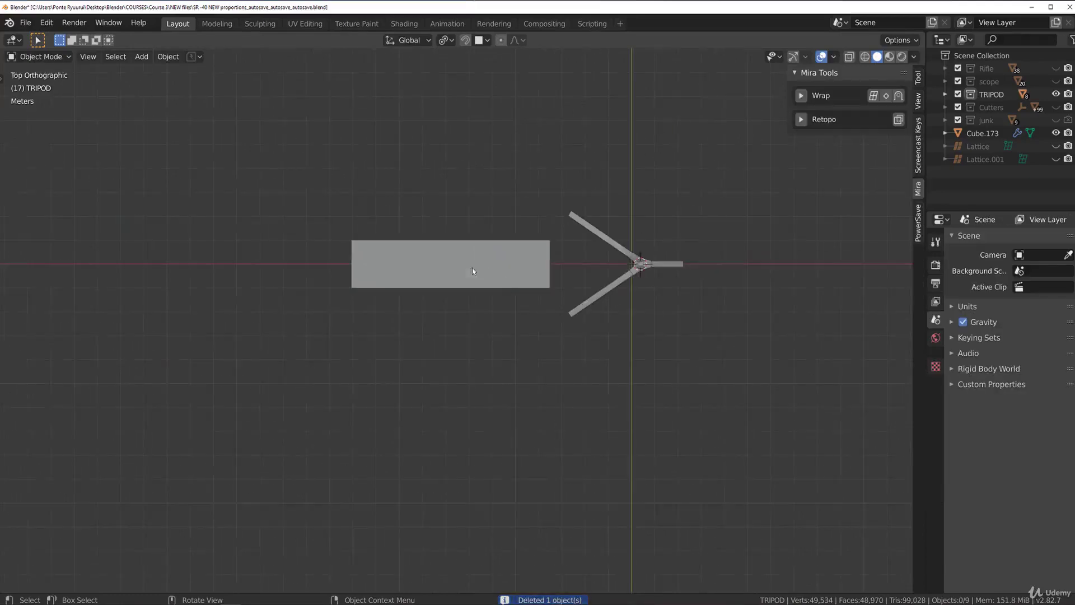
{"action": "left_click", "coordinate": [562, 325]}
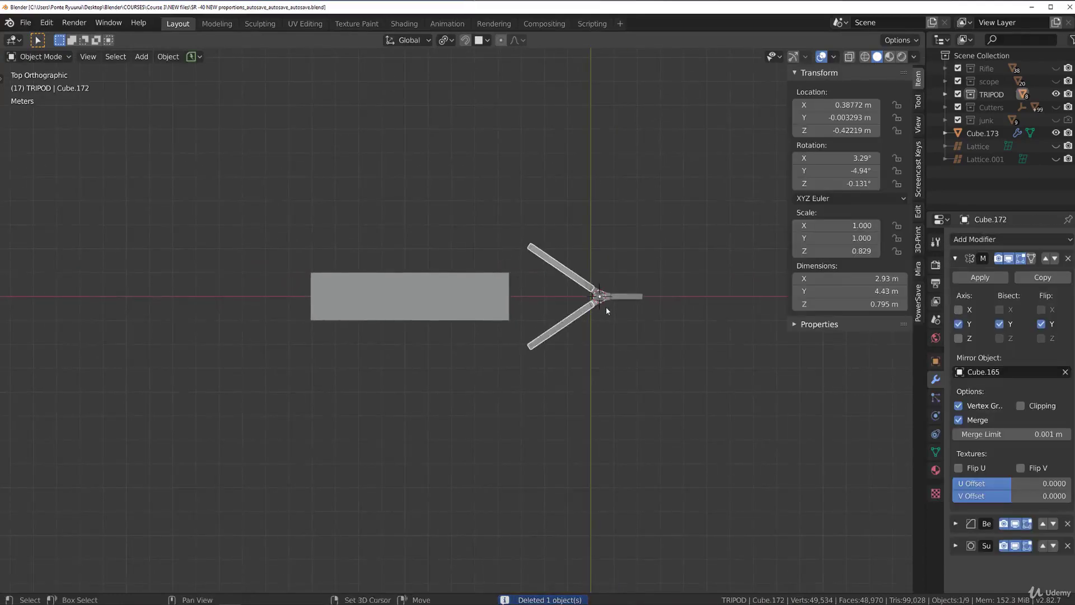
{"action": "key", "text": "shift+d"}
{"action": "key", "text": "x"}
{"action": "left_click", "coordinate": [447, 321]}
{"action": "scroll", "coordinate": [447, 321], "scroll_direction": "up", "scroll_amount": 4}
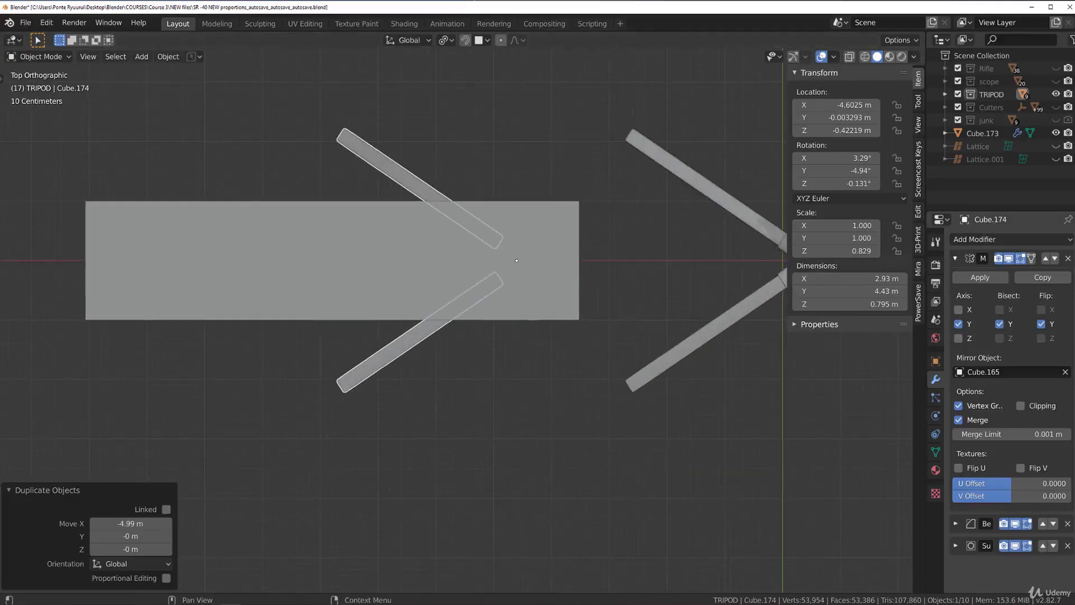
{"action": "left_click", "coordinate": [1067, 258]}
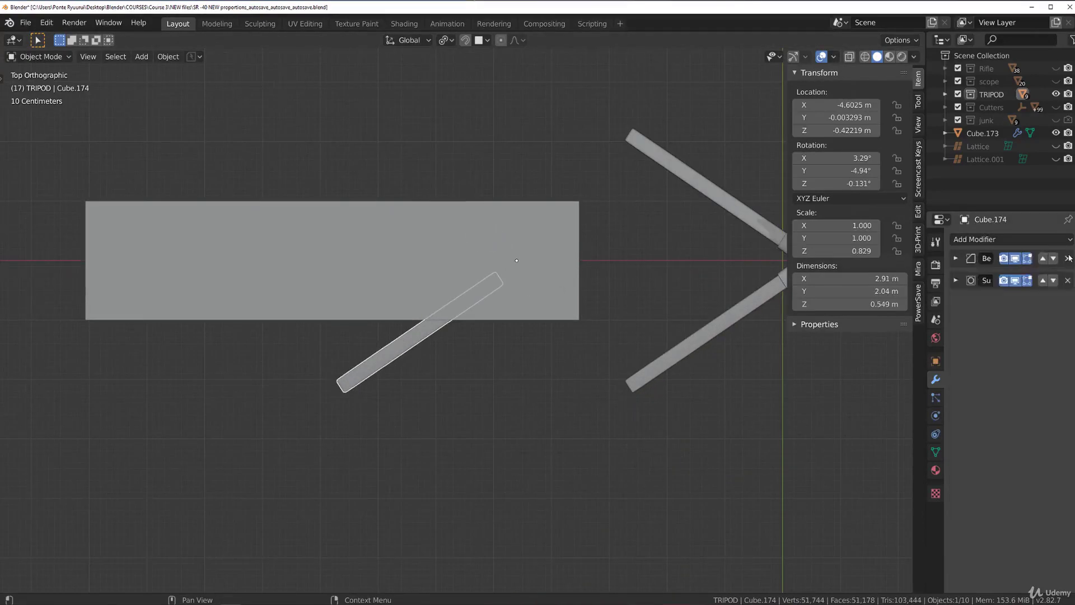
Rotate the single leg copy 33.6° in top view so it runs parallel to the block.
{"action": "scroll", "coordinate": [551, 258], "scroll_direction": "up", "scroll_amount": 2}
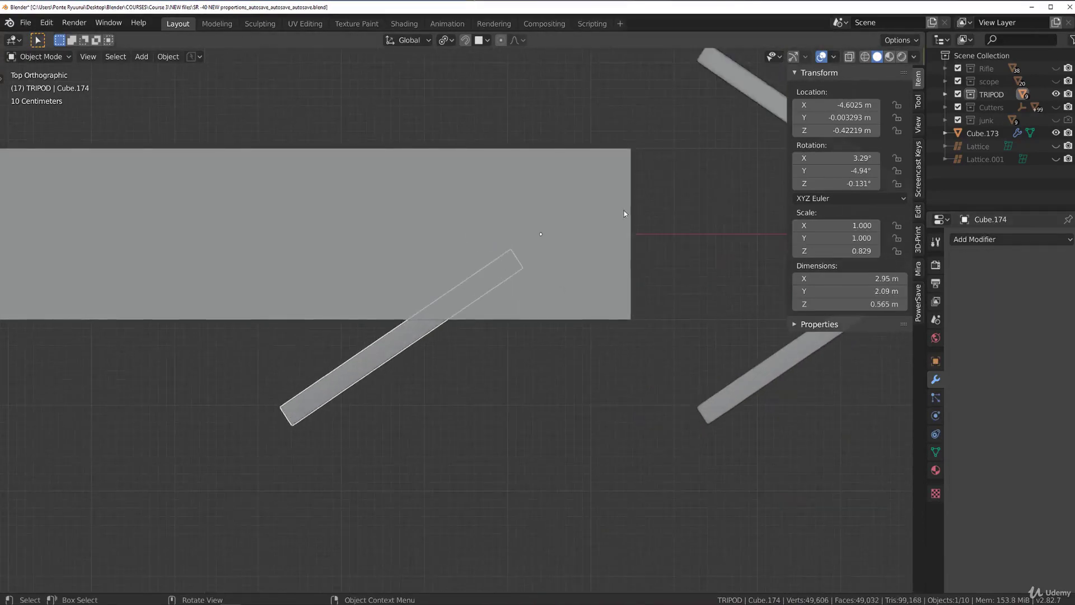
{"action": "key", "text": "r"}
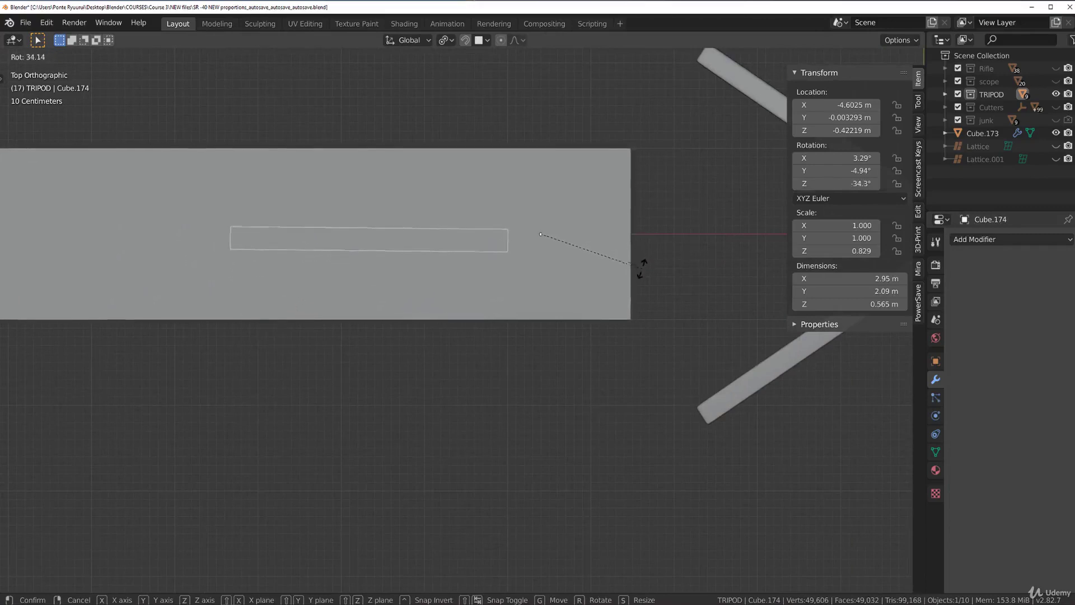
{"action": "left_click", "coordinate": [645, 220]}
{"action": "scroll", "coordinate": [498, 319], "scroll_direction": "up", "scroll_amount": 3}
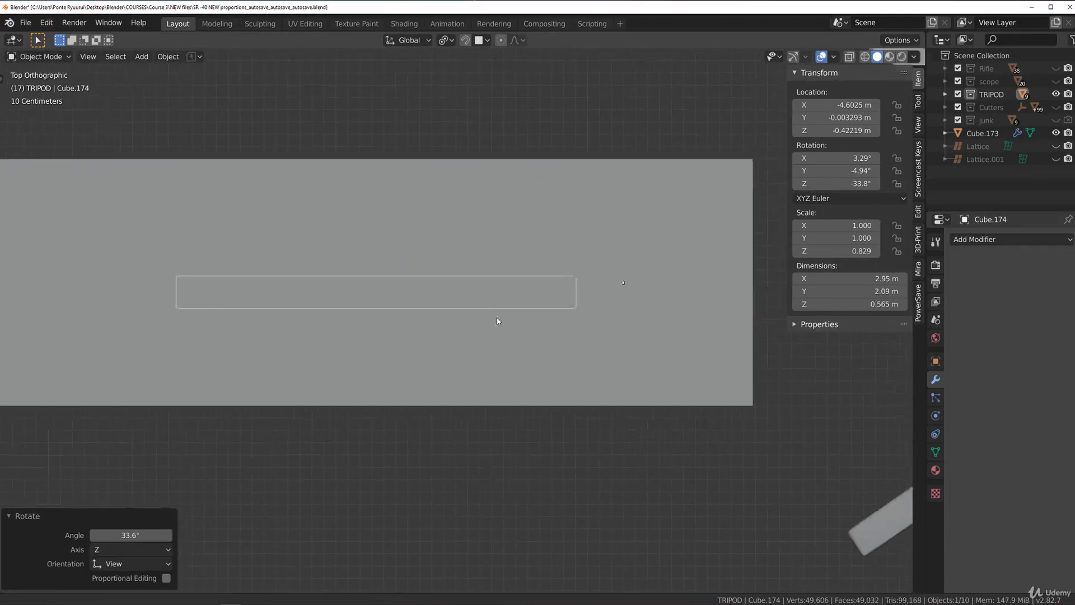
{"action": "scroll", "coordinate": [506, 246], "scroll_direction": "up", "scroll_amount": 2}
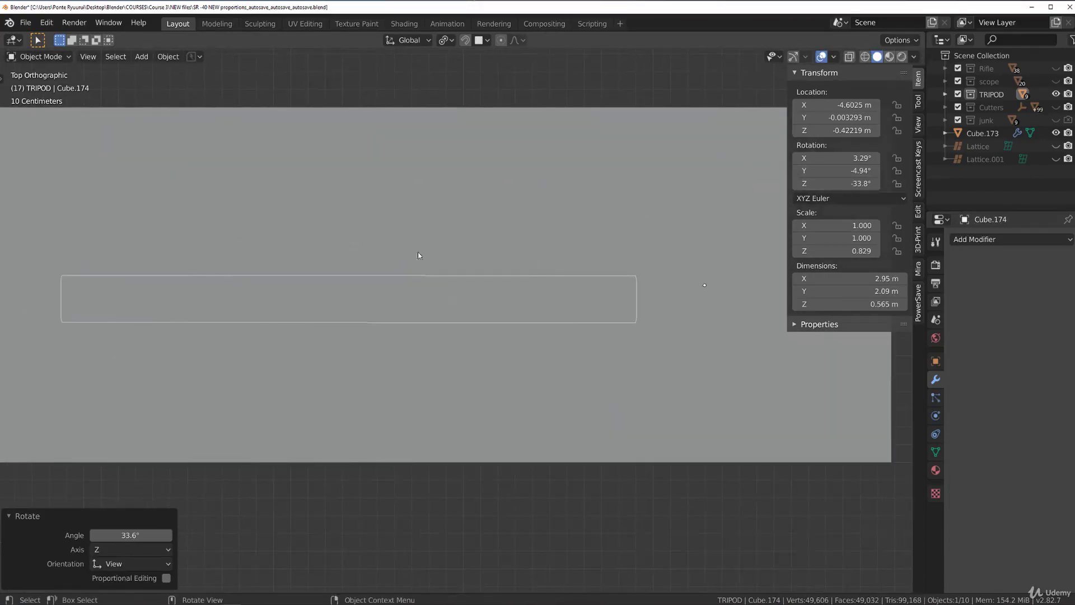
Move the leg copy about 1.49 m in X and 1.25 m in Y, alongside the block's long edge.
{"action": "scroll", "coordinate": [418, 255], "scroll_direction": "down", "scroll_amount": 7}
{"action": "scroll", "coordinate": [511, 326], "scroll_direction": "up", "scroll_amount": 6}
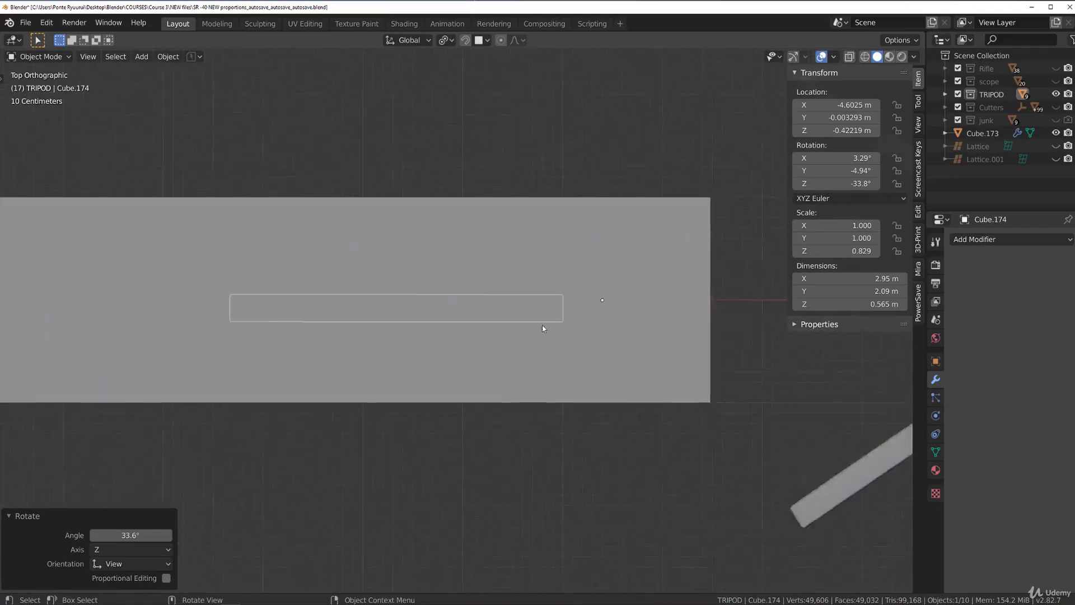
{"action": "scroll", "coordinate": [470, 341], "scroll_direction": "down", "scroll_amount": 4}
{"action": "scroll", "coordinate": [427, 335], "scroll_direction": "up", "scroll_amount": 2}
{"action": "key", "text": "g"}
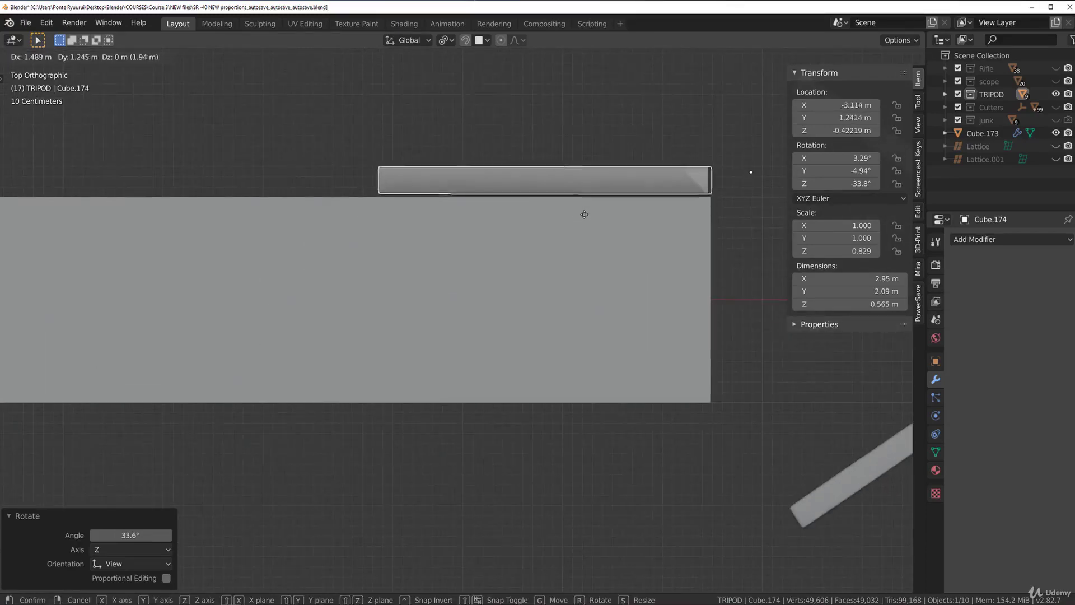
{"action": "left_click", "coordinate": [582, 215]}
{"action": "scroll", "coordinate": [421, 306], "scroll_direction": "down", "scroll_amount": 2}
Edge-slide the block's far end face inward by a factor of 0.609 to match the leg copy's length.
{"action": "left_click", "coordinate": [392, 306]}
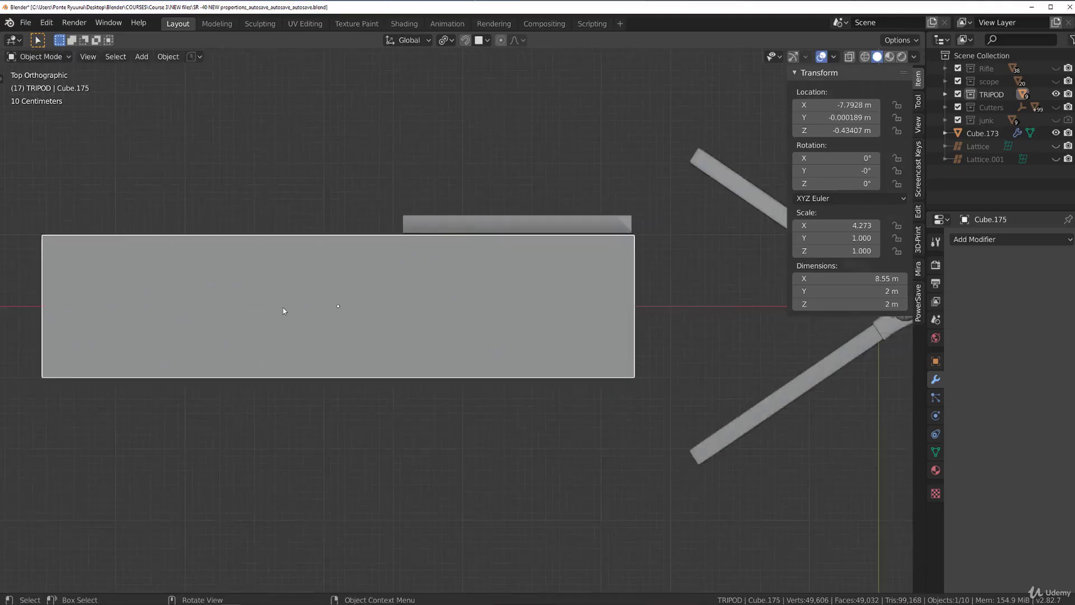
{"action": "middle_click_drag", "start_coordinate": [289, 285], "coordinate": [59, 416]}
{"action": "key", "text": "Tab"}
{"action": "key", "text": "alt+a"}
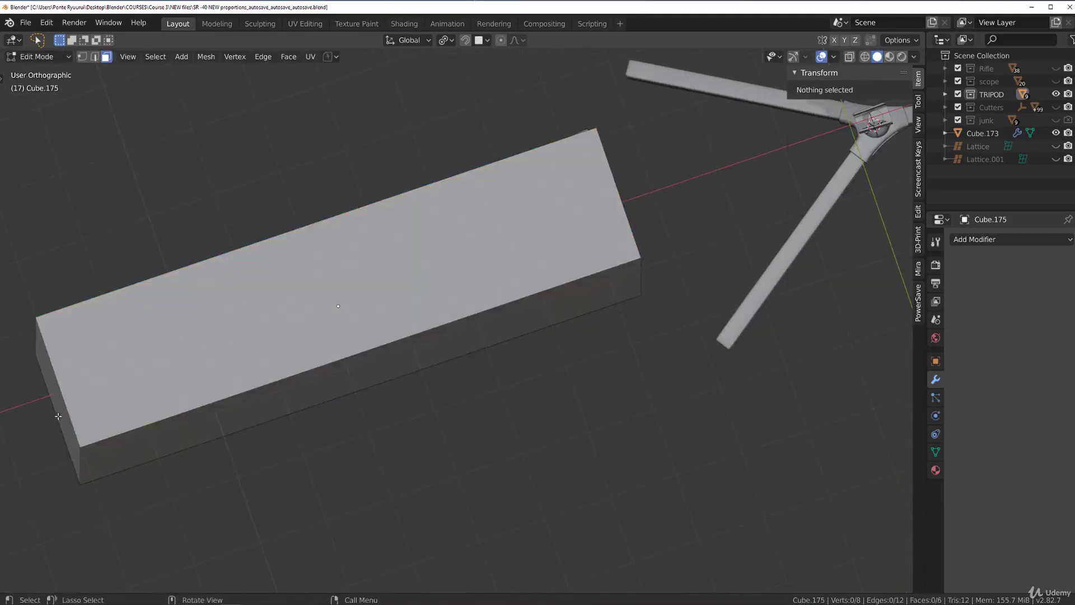
{"action": "left_click", "coordinate": [73, 408]}
{"action": "left_click", "coordinate": [56, 406]}
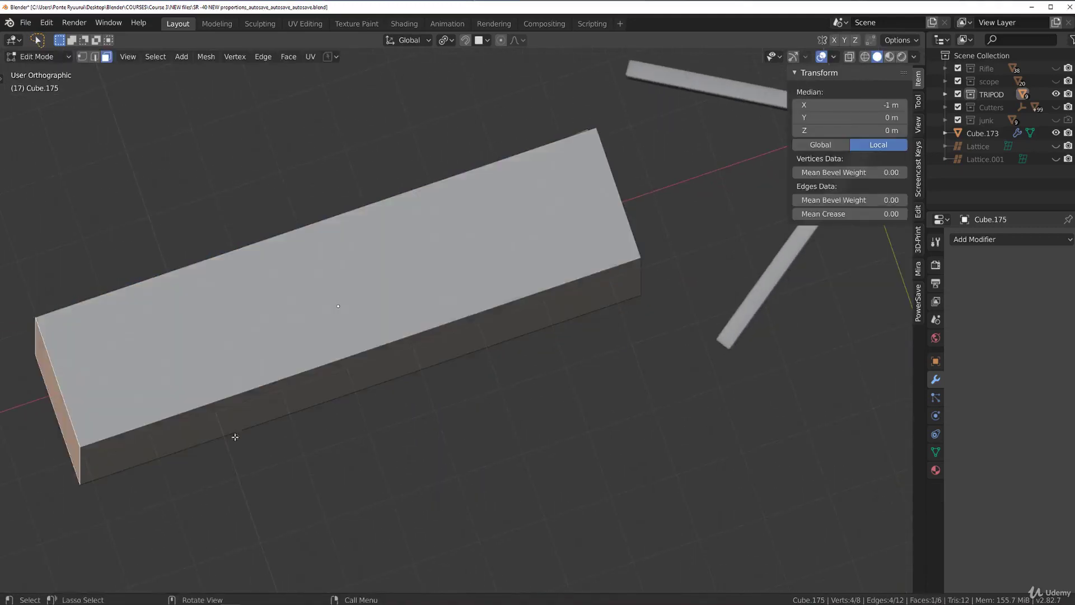
{"action": "key", "text": "KP_7"}
{"action": "key", "text": "g"}
{"action": "key", "text": "g"}
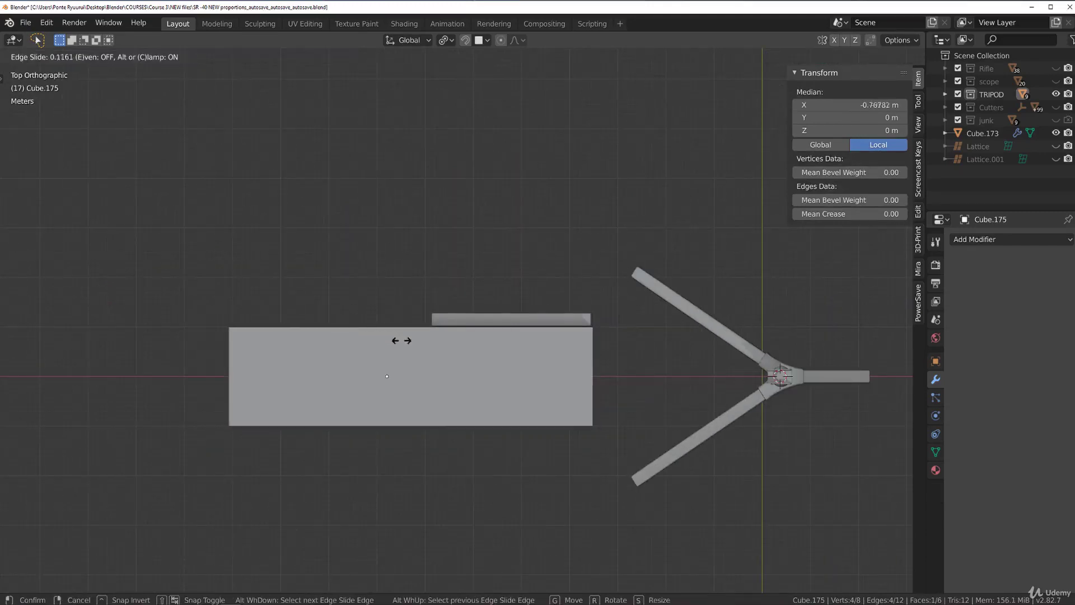
{"action": "left_click", "coordinate": [443, 340]}
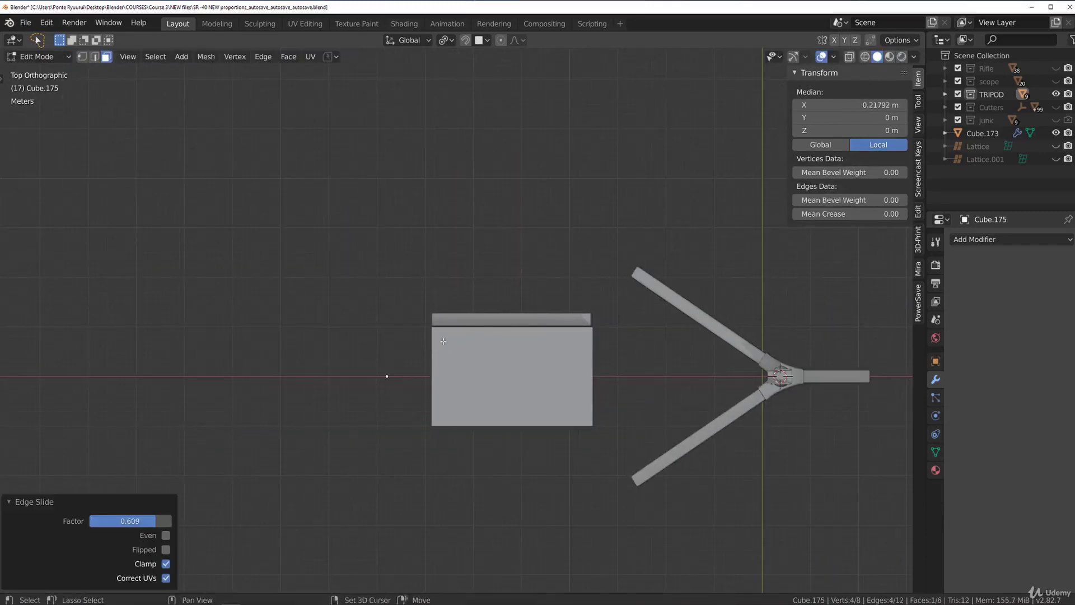
Edge-slide the block's top face down by a factor of -0.898 to make it a thin slab.
{"action": "scroll", "coordinate": [454, 342], "scroll_direction": "up", "scroll_amount": 3}
{"action": "middle_click_drag", "start_coordinate": [454, 322], "coordinate": [351, 297]}
{"action": "scroll", "coordinate": [351, 297], "scroll_direction": "down", "scroll_amount": 3}
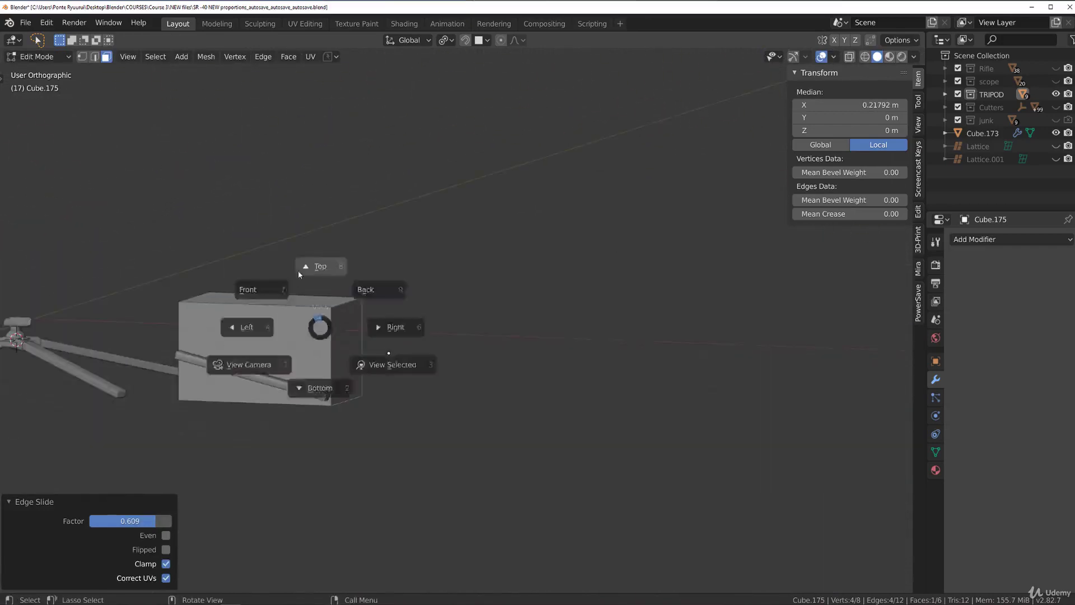
{"action": "key", "text": "KP_7"}
{"action": "middle_click_drag", "start_coordinate": [438, 326], "coordinate": [426, 288]}
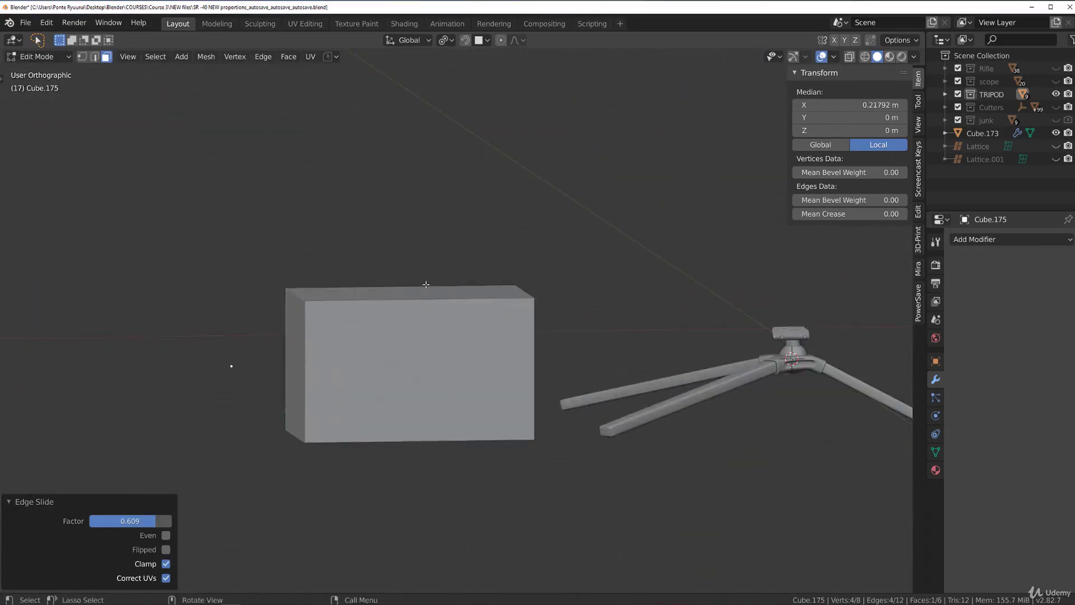
{"action": "left_click", "coordinate": [432, 286]}
{"action": "key", "text": "g"}
{"action": "key", "text": "g"}
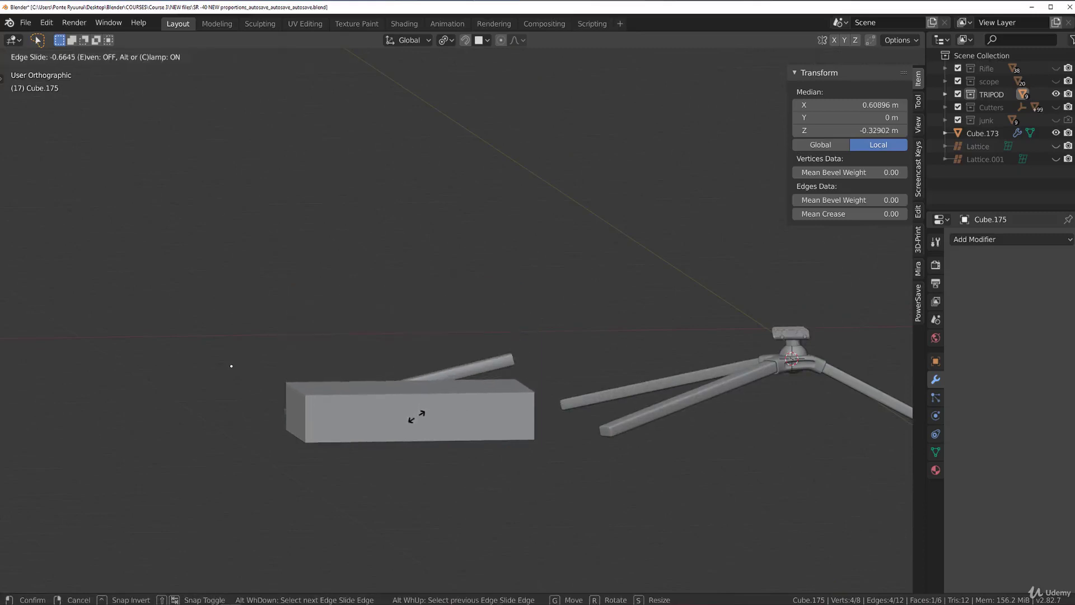
{"action": "left_click", "coordinate": [406, 461]}
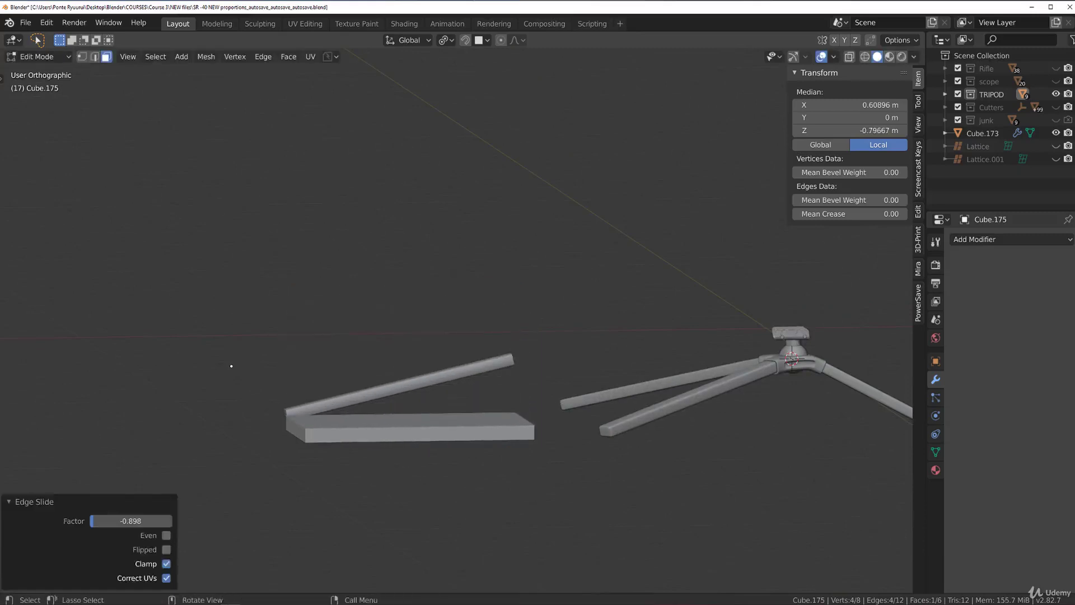
Lower the block's top face 0.0112 m along Z to match the leg copy's thickness.
{"action": "key", "text": "KP_1"}
{"action": "scroll", "coordinate": [420, 329], "scroll_direction": "up", "scroll_amount": 5}
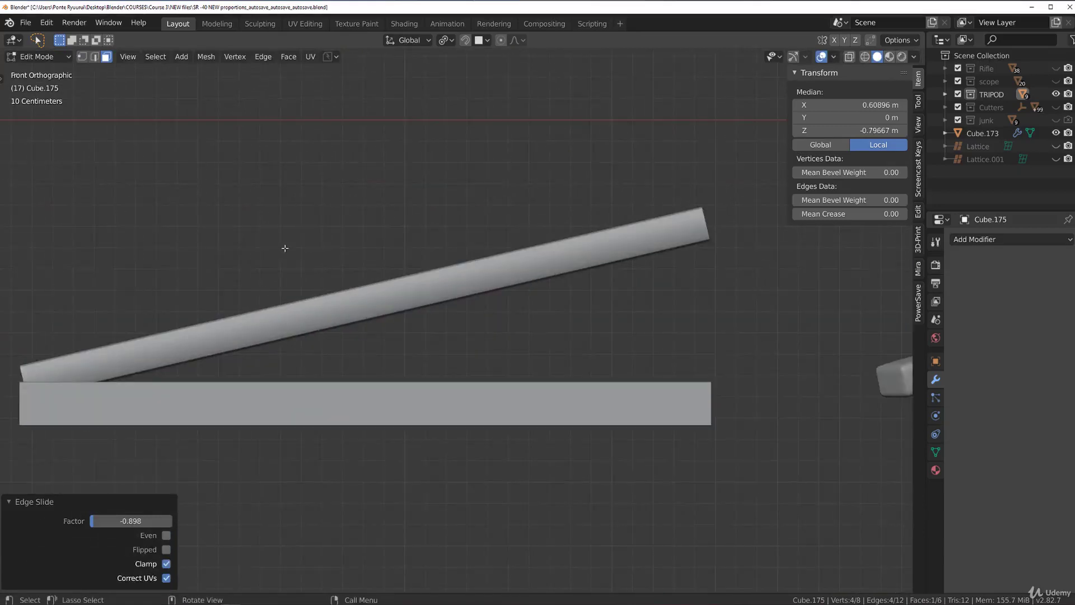
{"action": "scroll", "coordinate": [283, 247], "scroll_direction": "up", "scroll_amount": 1}
{"action": "scroll", "coordinate": [283, 247], "scroll_direction": "down", "scroll_amount": 2}
{"action": "key", "text": "g"}
{"action": "key", "text": "z"}
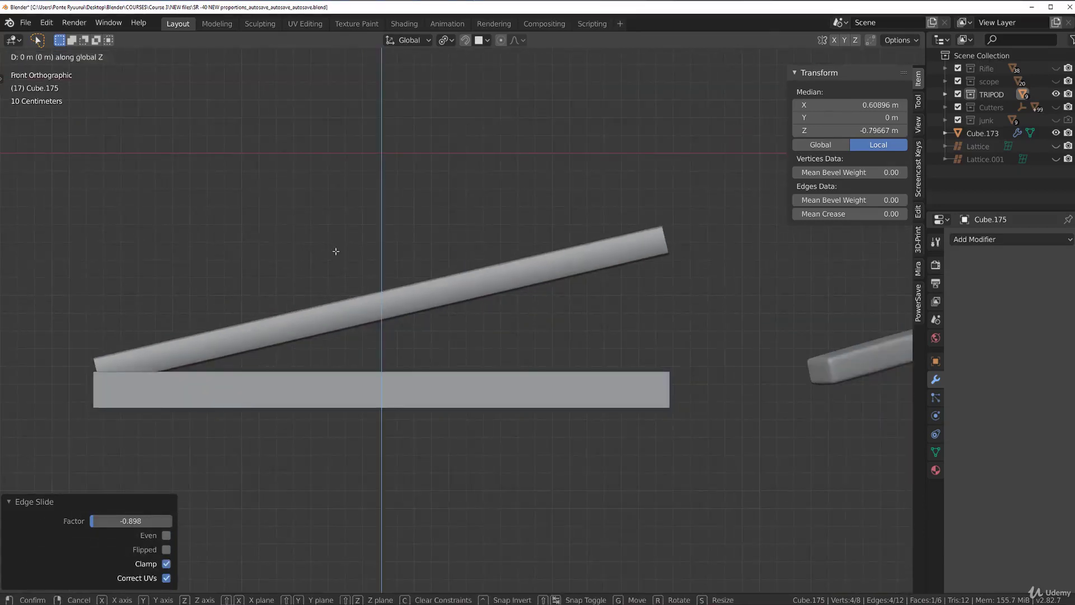
{"action": "left_click", "coordinate": [354, 271]}
{"action": "scroll", "coordinate": [354, 252], "scroll_direction": "down", "scroll_amount": 3}
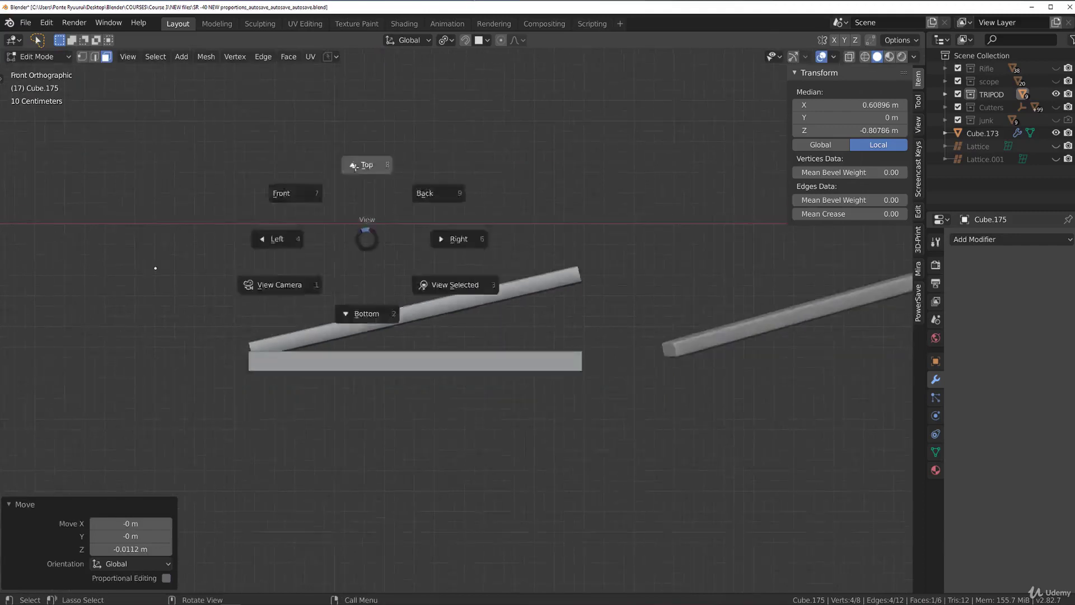
Edge-slide the block's long outer side face toward the leg copy by a factor of 0.866, matching the leg's width.
{"action": "key", "text": "KP_7"}
{"action": "scroll", "coordinate": [386, 336], "scroll_direction": "down", "scroll_amount": 2}
{"action": "middle_click_drag", "start_coordinate": [418, 438], "coordinate": [466, 373]}
{"action": "left_click", "coordinate": [466, 372]}
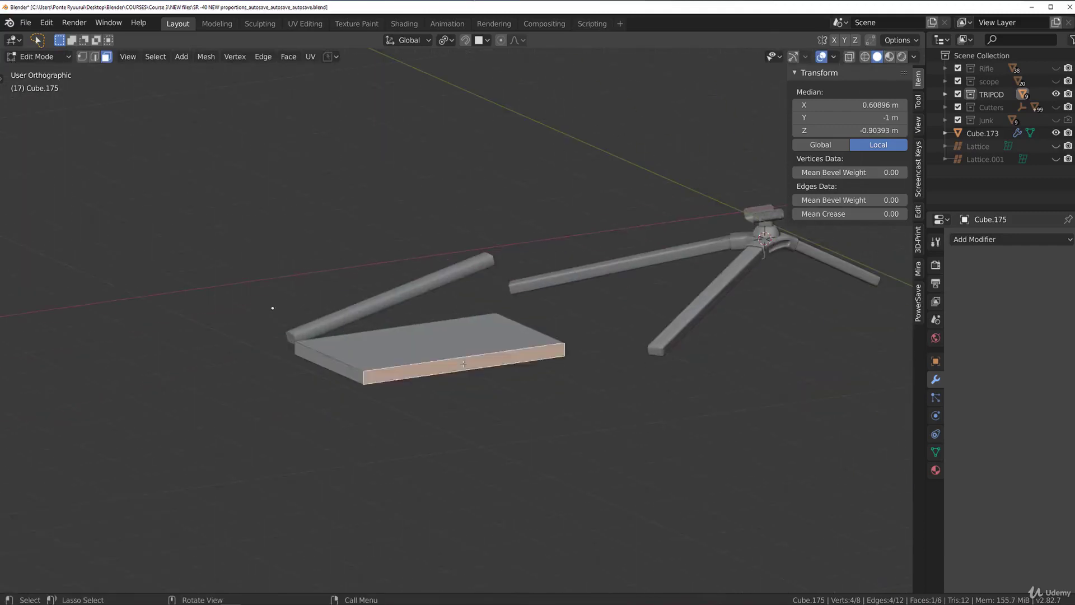
{"action": "key", "text": "KP_7"}
{"action": "key", "text": "g"}
{"action": "key", "text": "g"}
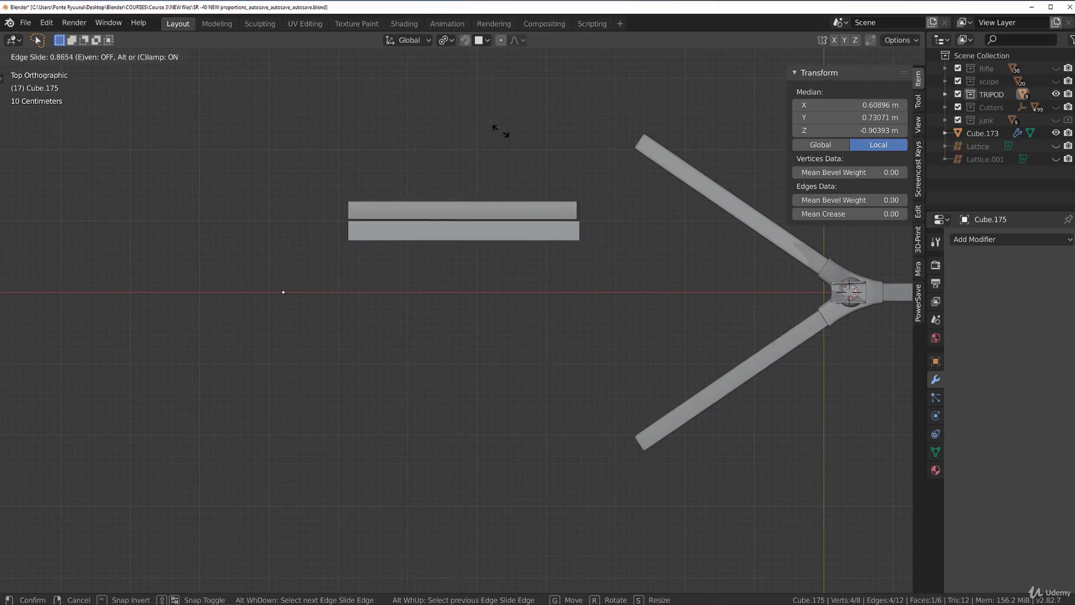
{"action": "left_click", "coordinate": [516, 170]}
{"action": "key", "text": "KP_Decimal"}
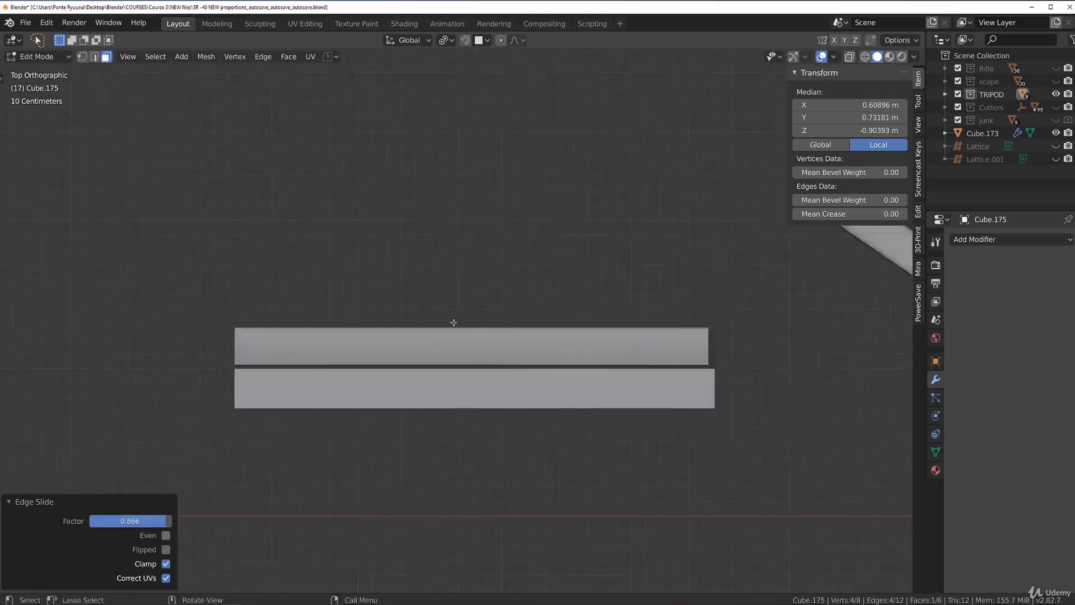
{"action": "scroll", "coordinate": [494, 295], "scroll_direction": "down", "scroll_amount": 3}
Overlay the leg copy on the block by moving it -2 m in X and -0.277 m in Y, and delete the copy after comparing widths.
{"action": "key", "text": "Tab"}
{"action": "left_click", "coordinate": [442, 305]}
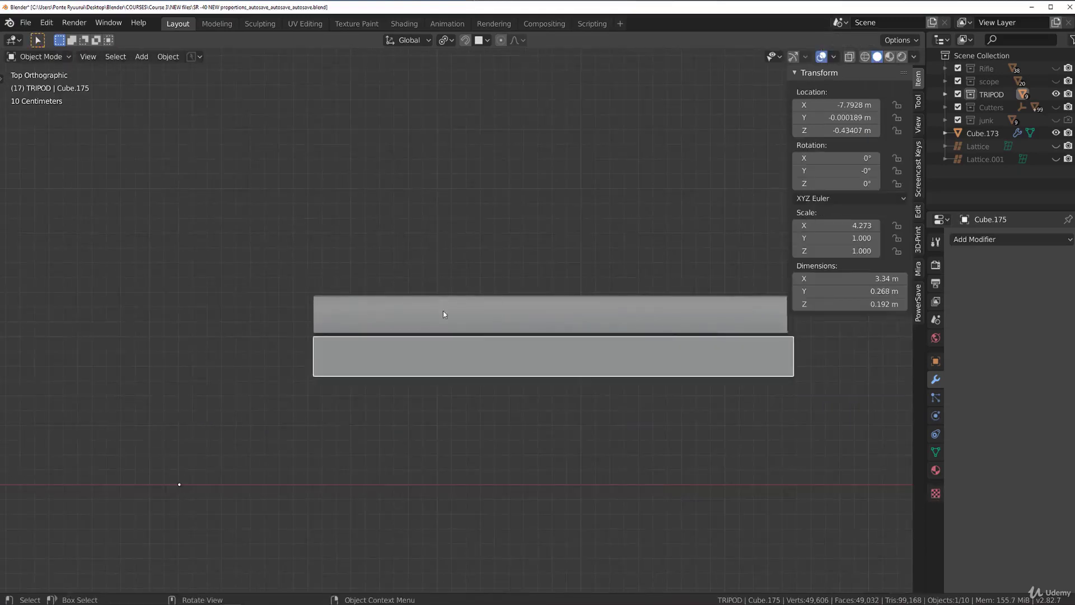
{"action": "key", "text": "g"}
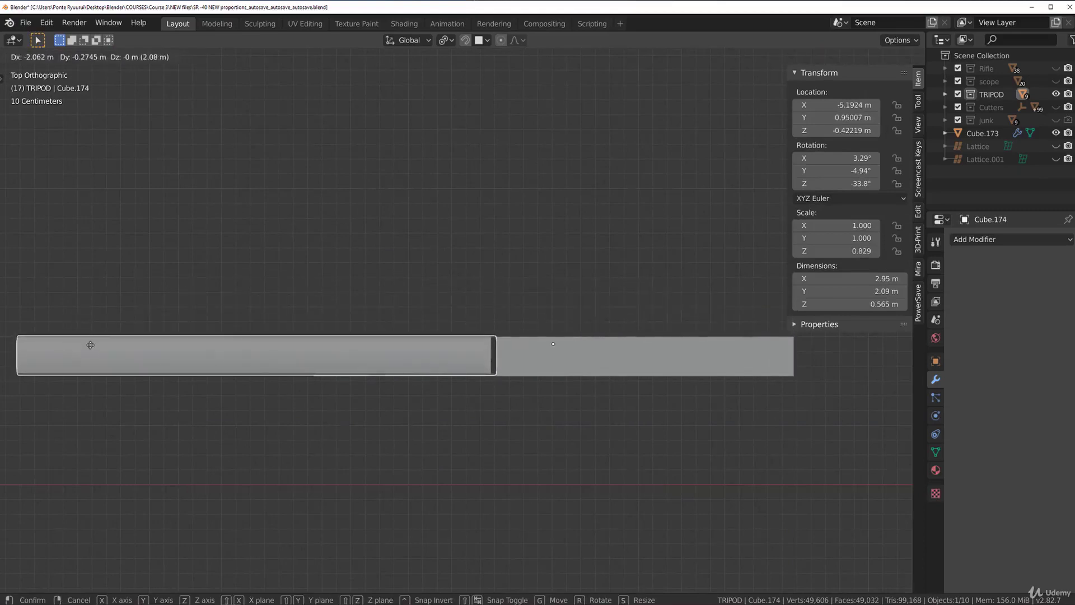
{"action": "left_click", "coordinate": [101, 344]}
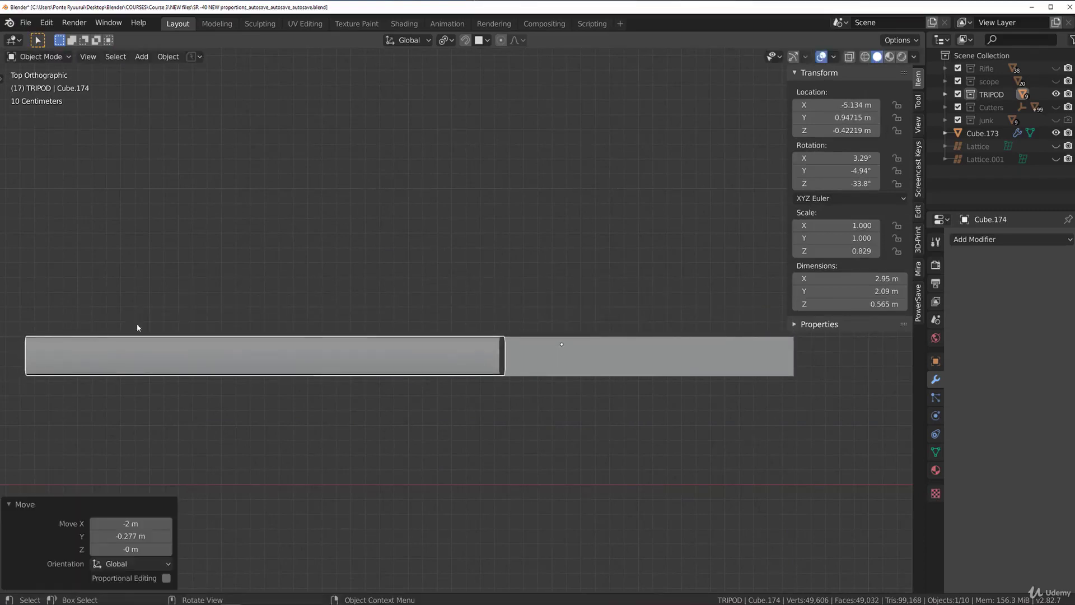
{"action": "key", "text": "x"}
{"action": "left_click", "coordinate": [454, 278]}
Set the straight block's origin to the median center of its geometry.
{"action": "scroll", "coordinate": [471, 261], "scroll_direction": "down", "scroll_amount": 7}
{"action": "key", "text": "KP_1"}
{"action": "scroll", "coordinate": [540, 258], "scroll_direction": "up", "scroll_amount": 6}
{"action": "scroll", "coordinate": [548, 381], "scroll_direction": "down", "scroll_amount": 4}
{"action": "scroll", "coordinate": [566, 355], "scroll_direction": "up", "scroll_amount": 5}
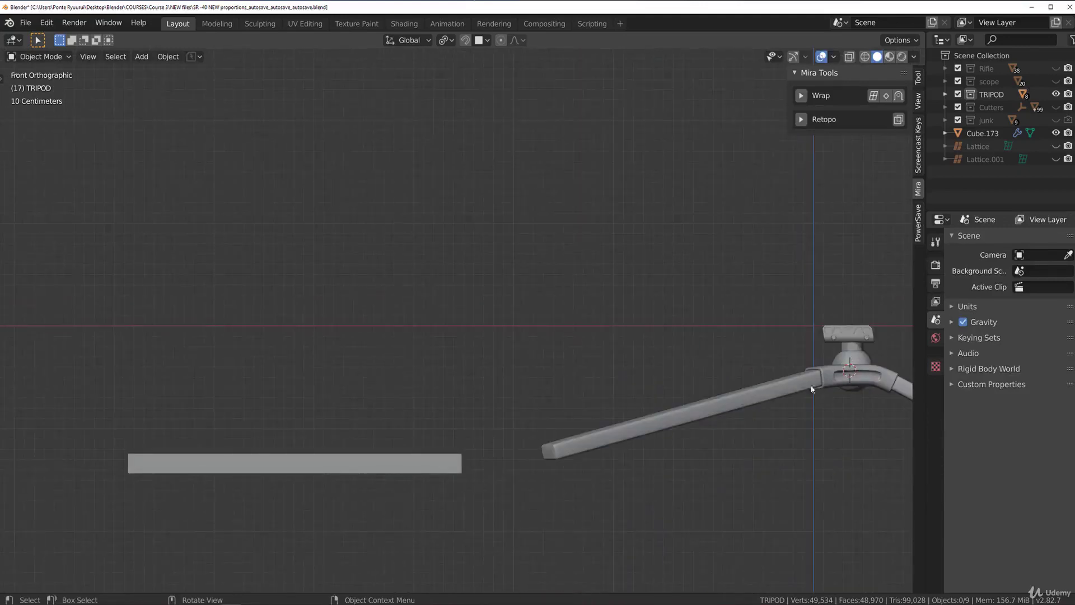
{"action": "scroll", "coordinate": [545, 420], "scroll_direction": "down", "scroll_amount": 3}
{"action": "scroll", "coordinate": [515, 321], "scroll_direction": "down", "scroll_amount": 1}
{"action": "scroll", "coordinate": [413, 304], "scroll_direction": "up", "scroll_amount": 3}
{"action": "left_click", "coordinate": [412, 304]}
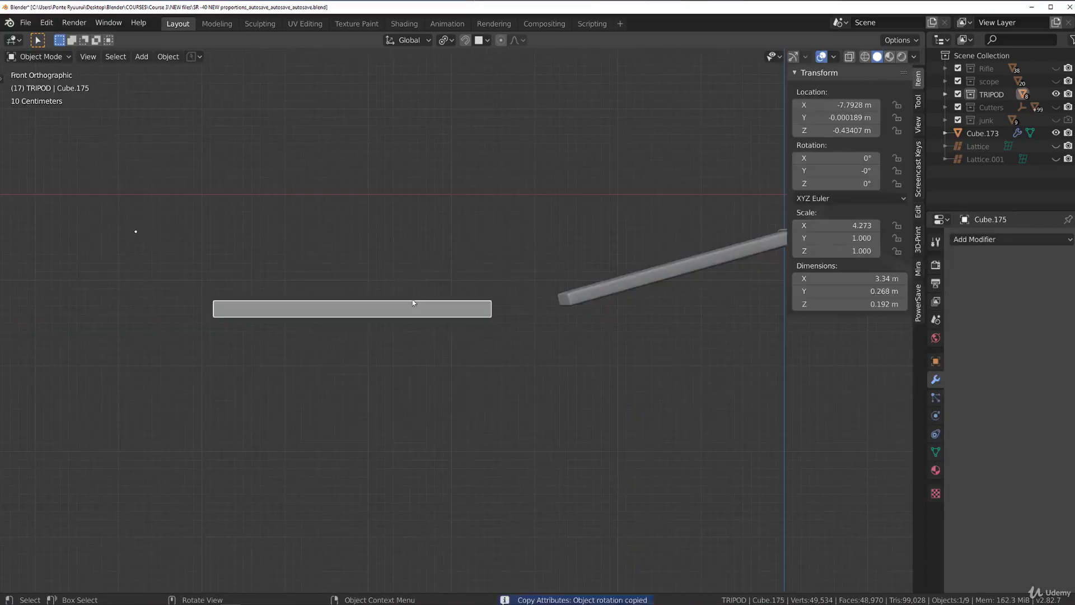
{"action": "key", "text": "shift+s"}
{"action": "left_click", "coordinate": [445, 401]}
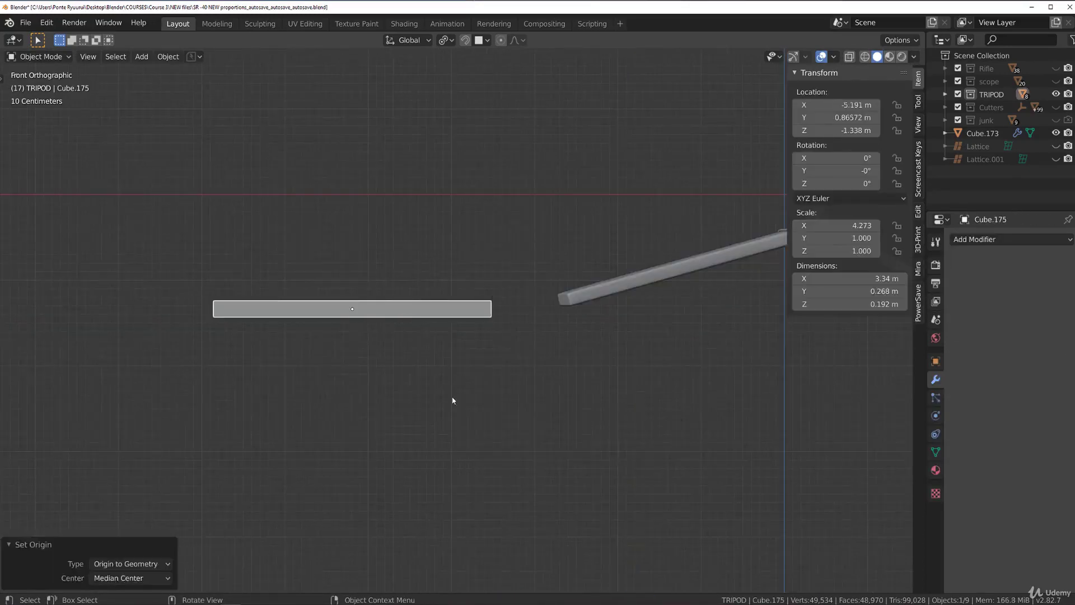
Duplicate the block in place and shrink the copy by 0.692 overall and by 0.129 along X.
{"action": "scroll", "coordinate": [428, 358], "scroll_direction": "up", "scroll_amount": 2}
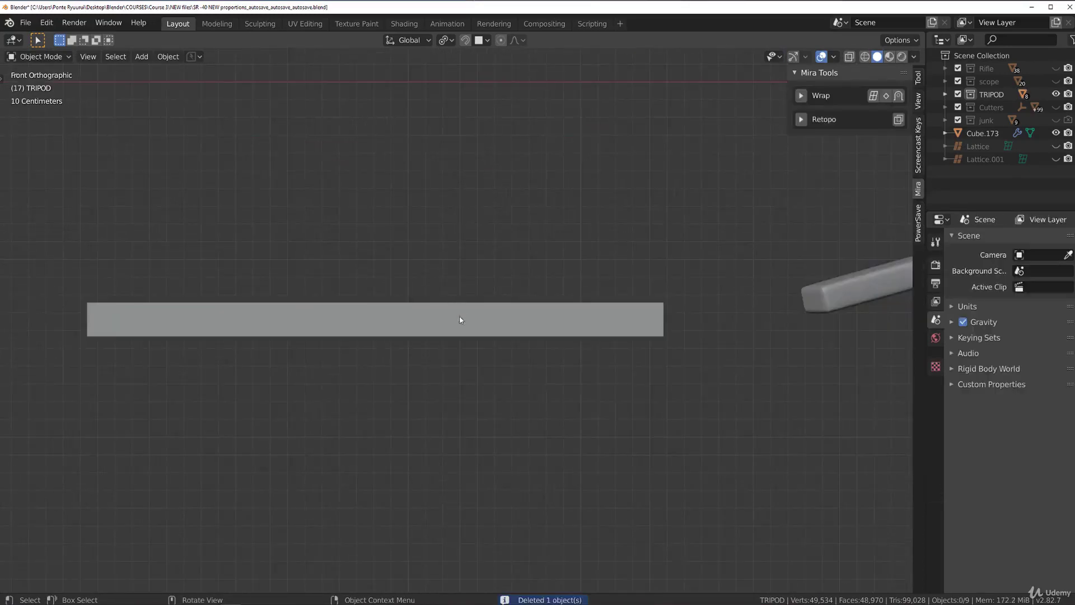
{"action": "left_click", "coordinate": [459, 315]}
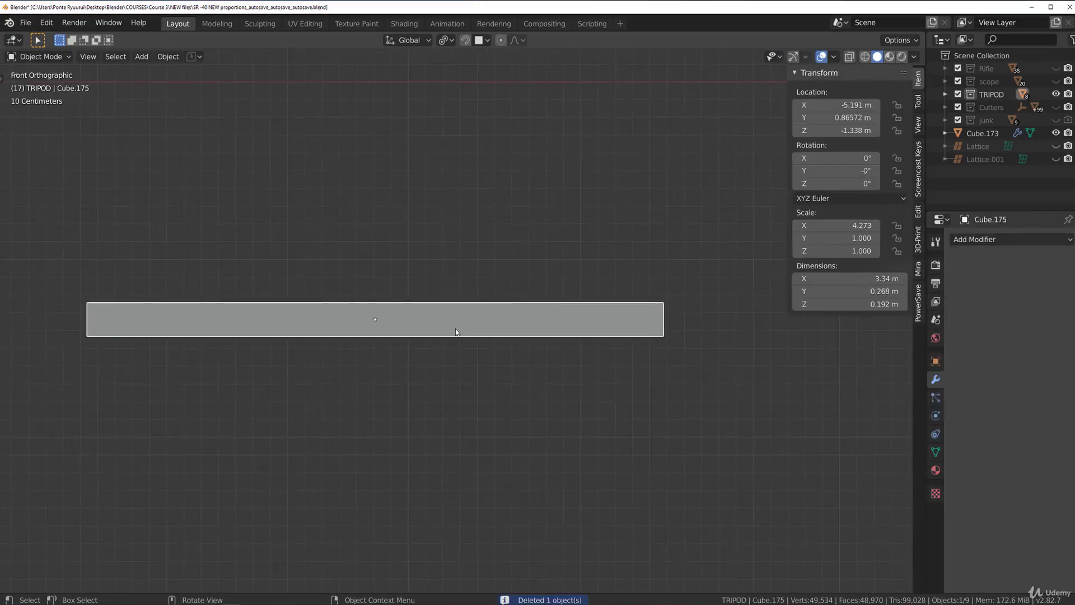
{"action": "key", "text": "shift+d"}
{"action": "key", "text": "Escape"}
{"action": "key", "text": "s"}
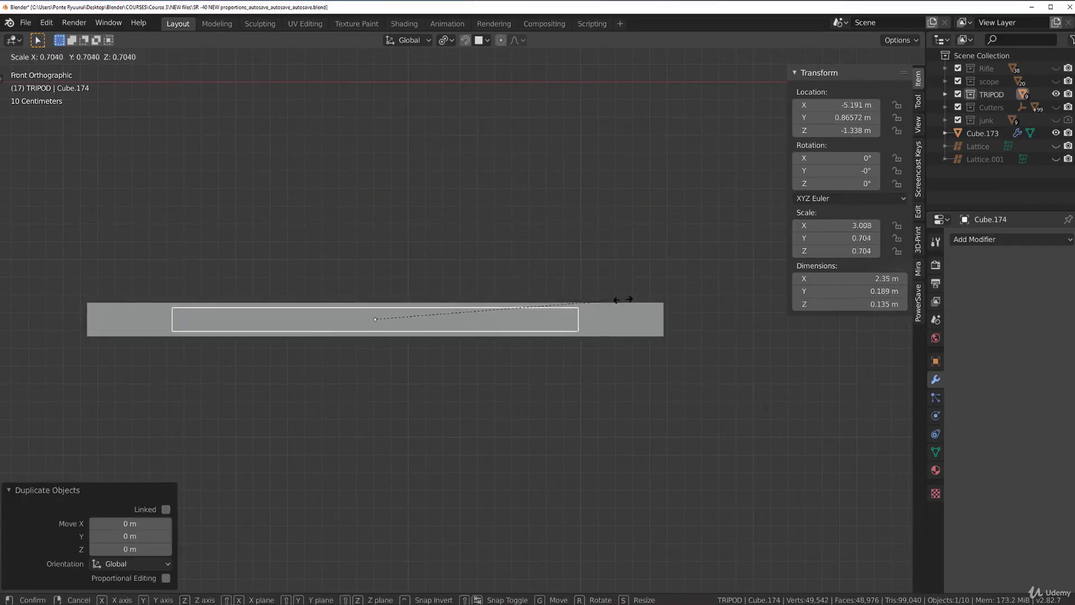
{"action": "left_click", "coordinate": [621, 300]}
{"action": "key", "text": "s"}
{"action": "key", "text": "x"}
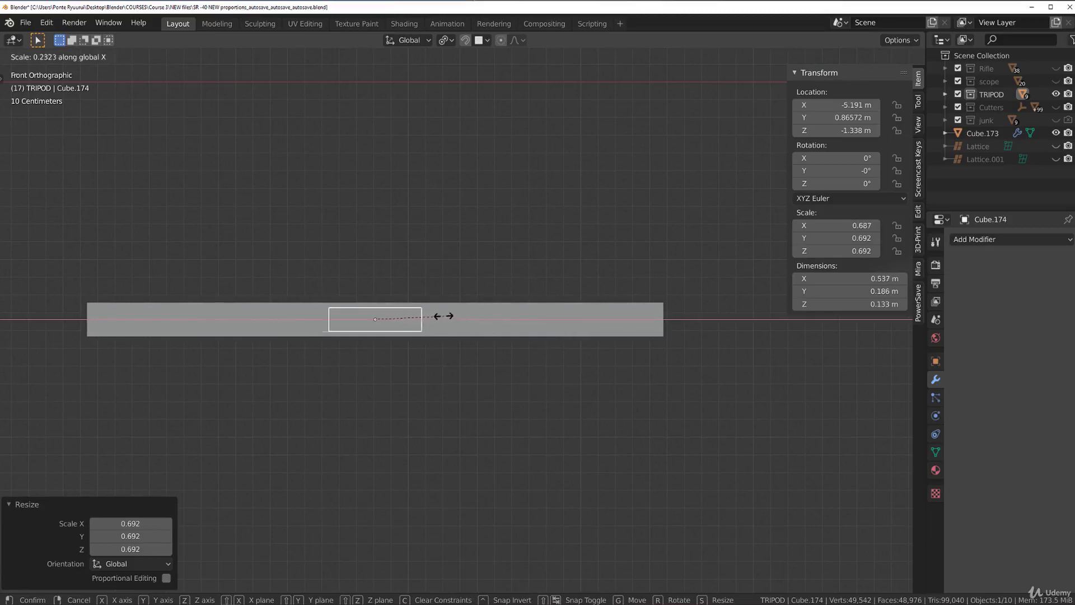
{"action": "left_click", "coordinate": [418, 313]}
Move the small box about -1.16 m along X toward the block's outer end.
{"action": "key", "text": "g"}
{"action": "key", "text": "x"}
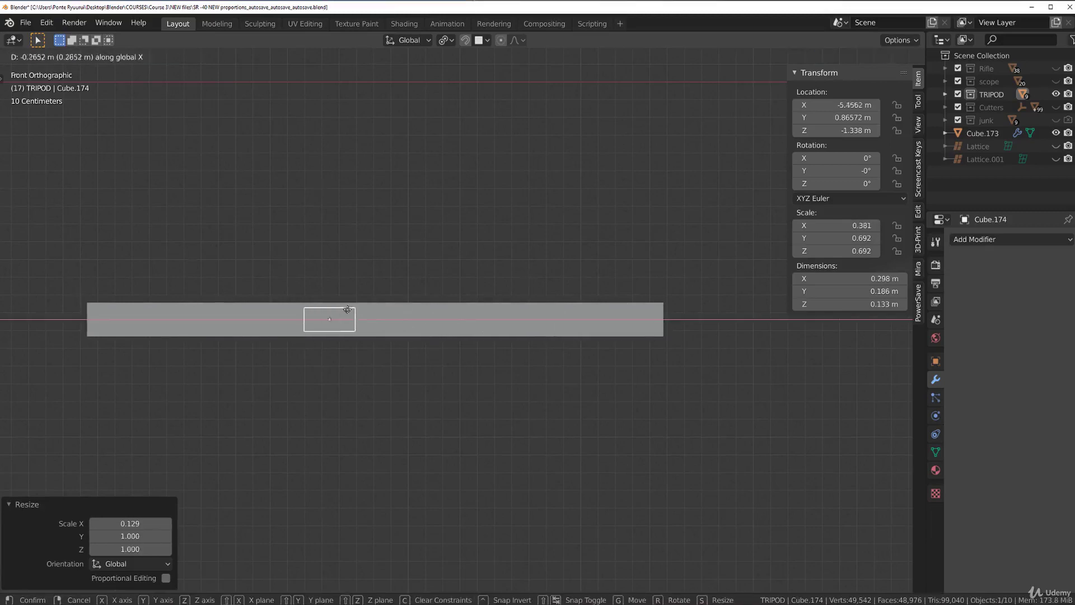
{"action": "left_click", "coordinate": [247, 313]}
{"action": "scroll", "coordinate": [303, 304], "scroll_direction": "up", "scroll_amount": 3}
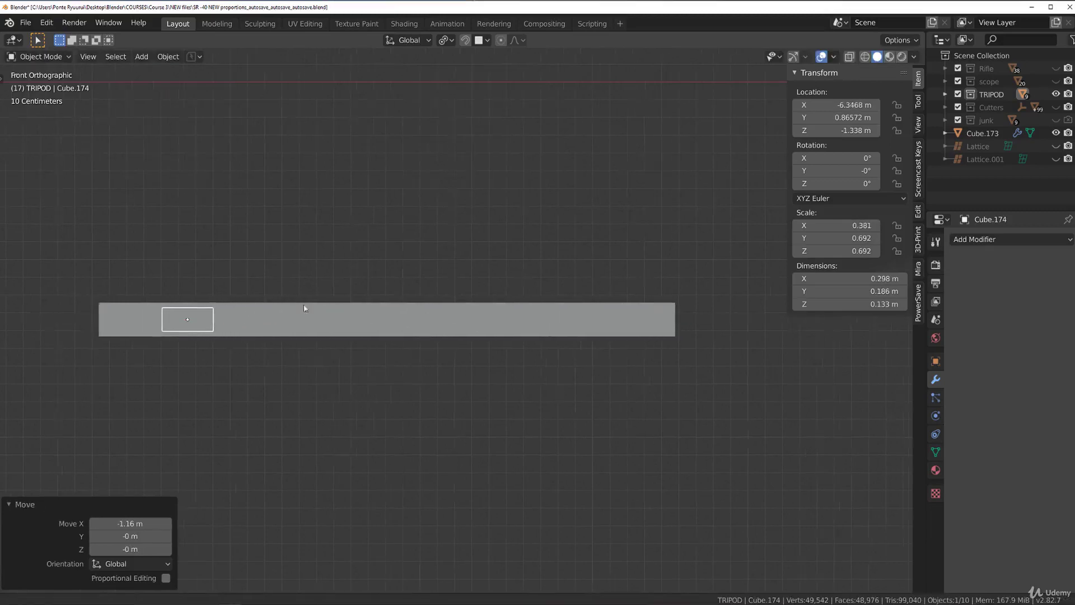
Shrink the small box uniformly and by 0.806 in Z, to about 0.273 × 0.17 × 0.098 m.
{"action": "key", "text": "s"}
{"action": "left_click", "coordinate": [447, 276]}
{"action": "key", "text": "s"}
{"action": "key", "text": "z"}
{"action": "left_click", "coordinate": [398, 291]}
{"action": "scroll", "coordinate": [410, 291], "scroll_direction": "down", "scroll_amount": 3}
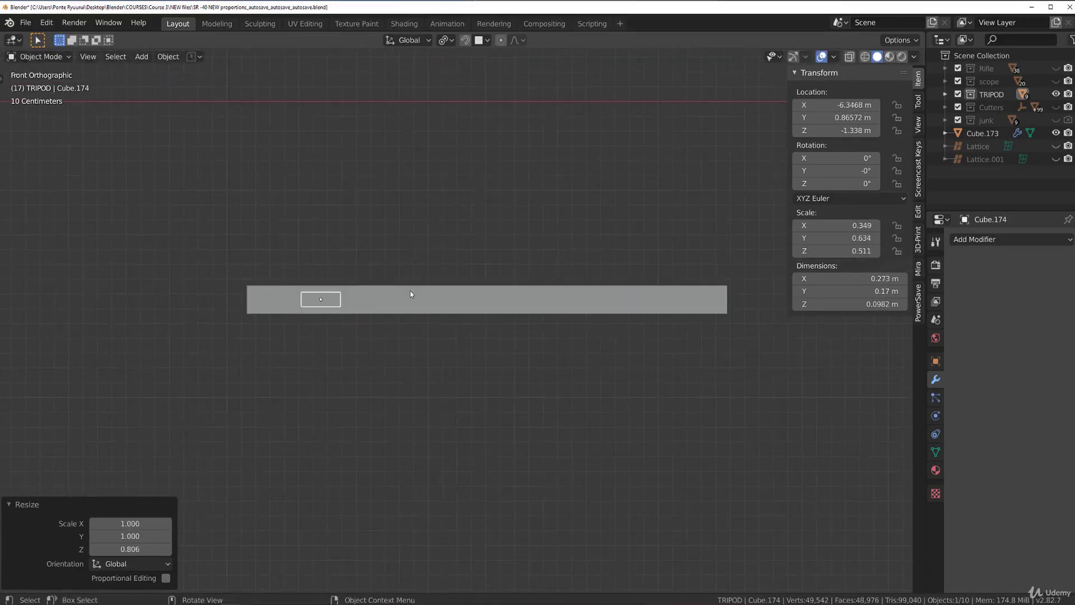
{"action": "key", "text": "z"}
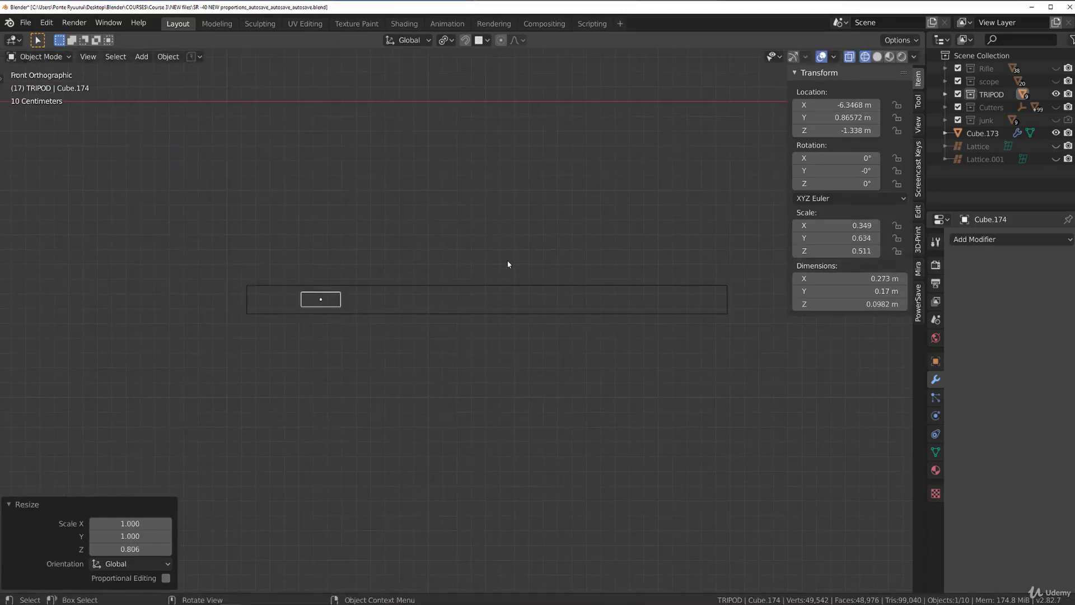
{"action": "key", "text": "shift+z"}
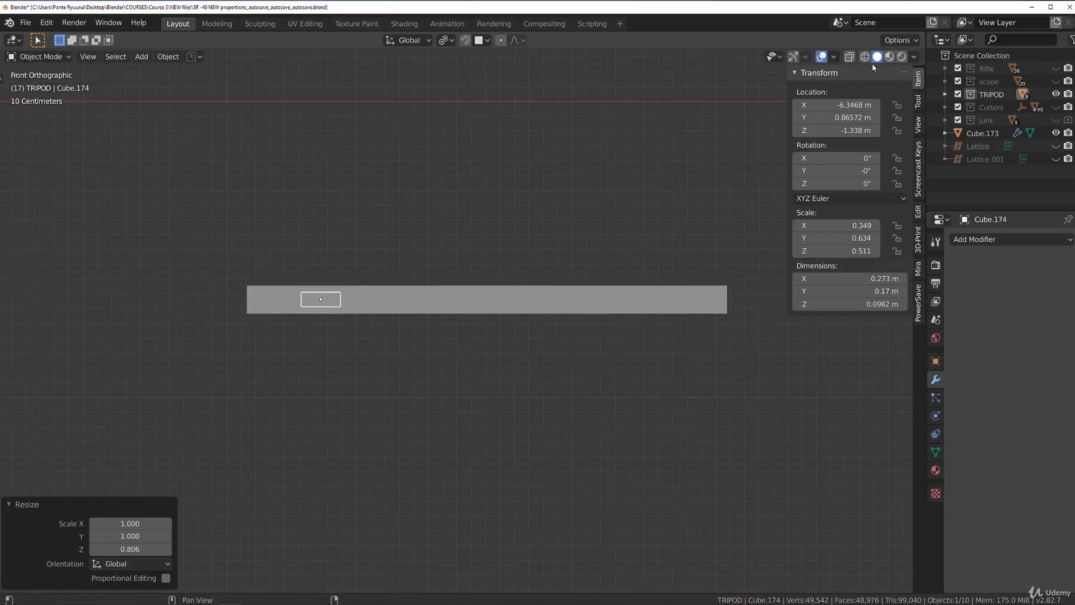
Add a 2 m cube and place it just below the block in front view, at about X -5.12 m and Z -2.51 m.
{"action": "scroll", "coordinate": [497, 304], "scroll_direction": "up", "scroll_amount": 1}
{"action": "left_click", "coordinate": [478, 294]}
{"action": "scroll", "coordinate": [448, 291], "scroll_direction": "down", "scroll_amount": 1}
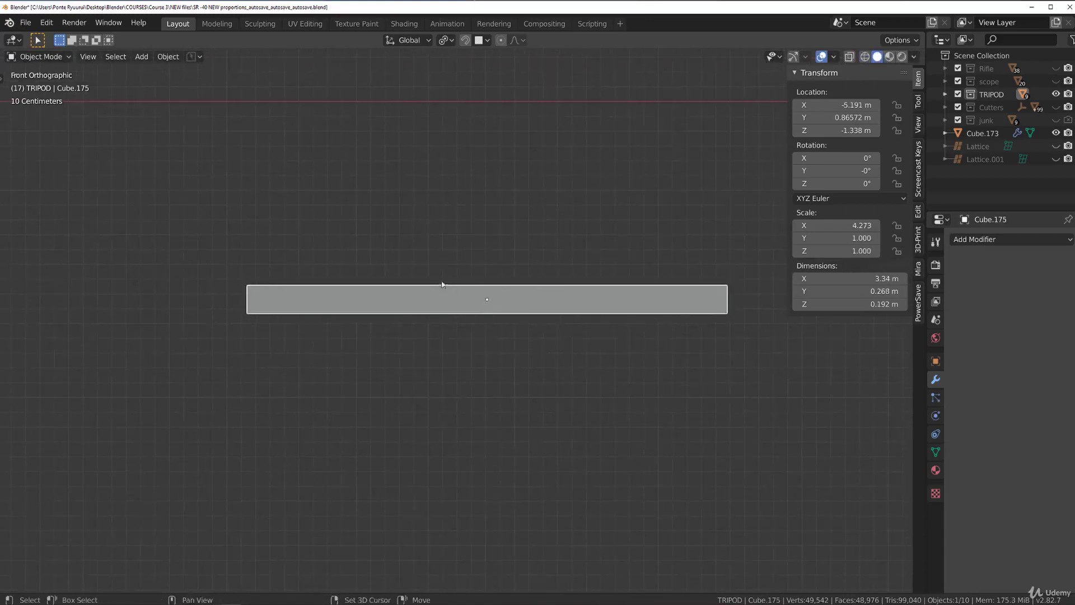
{"action": "scroll", "coordinate": [438, 374], "scroll_direction": "down", "scroll_amount": 1}
{"action": "key", "text": "shift+a"}
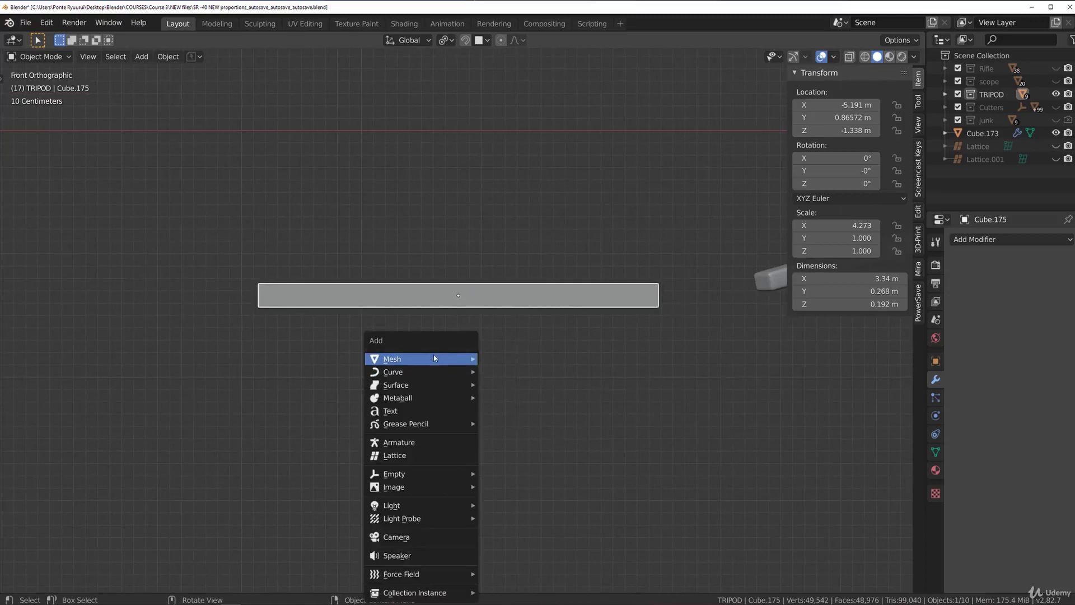
{"action": "mouse_move", "coordinate": [434, 358]}
{"action": "left_click", "coordinate": [524, 403]}
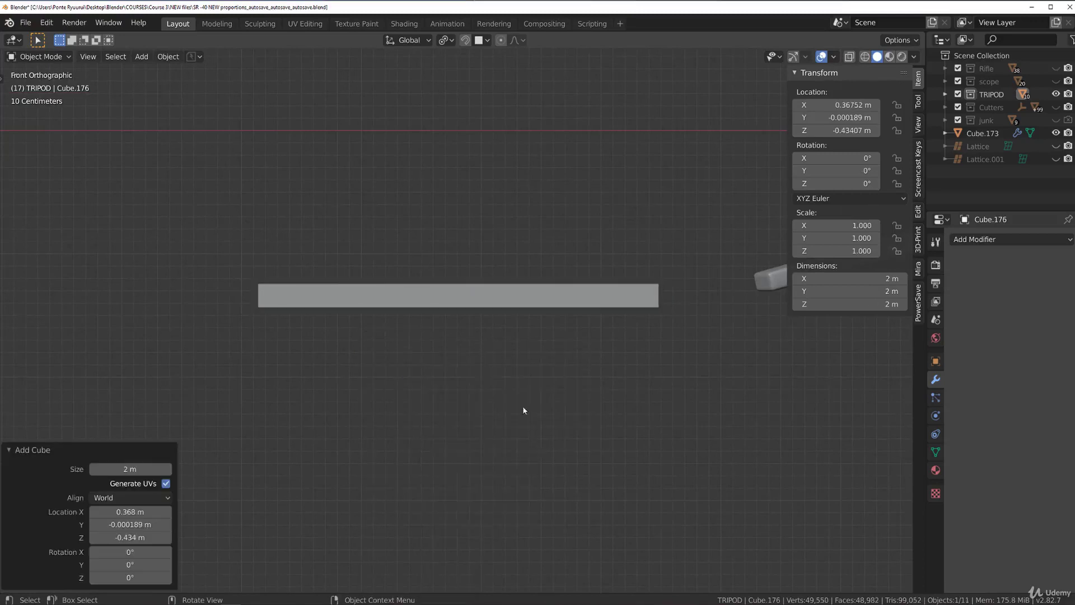
{"action": "key", "text": "g"}
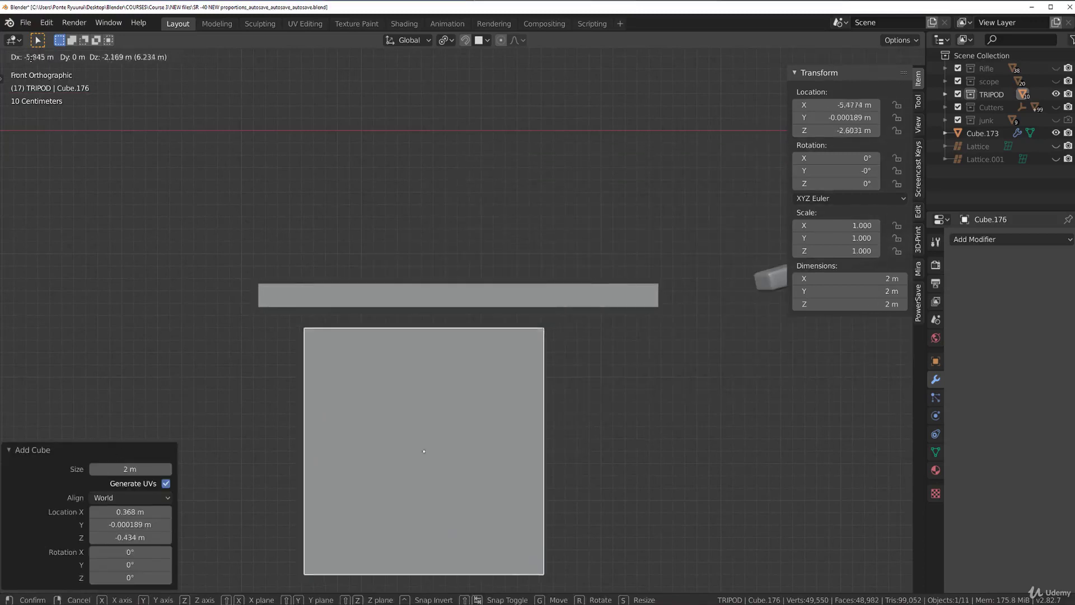
{"action": "left_click", "coordinate": [213, 476]}
Bevel the cube's two opposite top edges that run across the block's length.
{"action": "middle_click_drag", "start_coordinate": [213, 476], "coordinate": [245, 456]}
{"action": "key", "text": "Tab"}
{"action": "left_click", "coordinate": [506, 309]}
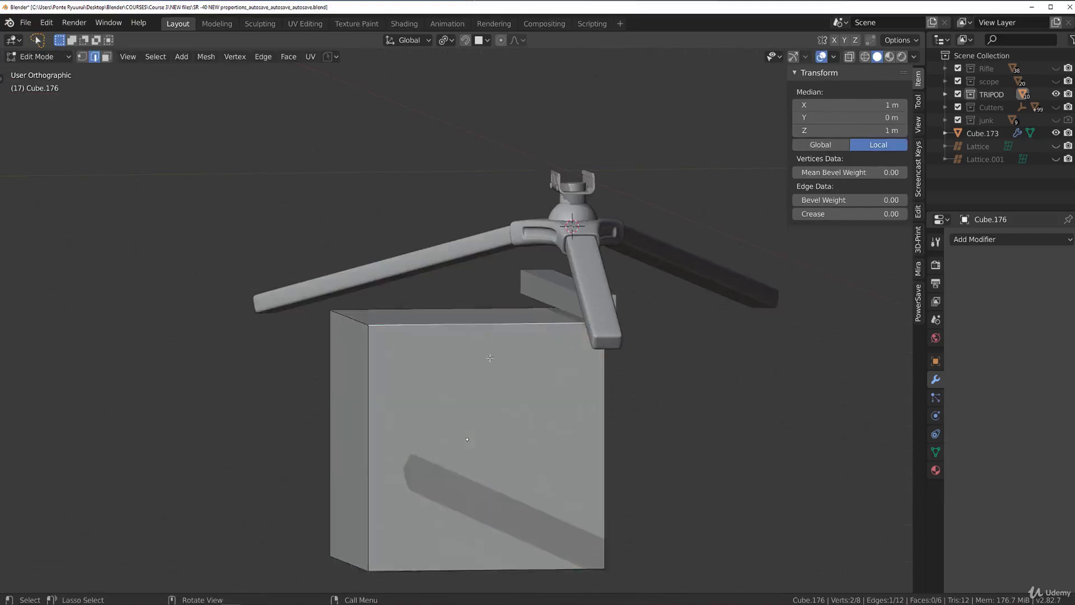
{"action": "middle_click_drag", "start_coordinate": [363, 353], "coordinate": [250, 374]}
{"action": "left_click", "coordinate": [270, 352], "text": "shift"}
{"action": "key", "text": "ctrl+b"}
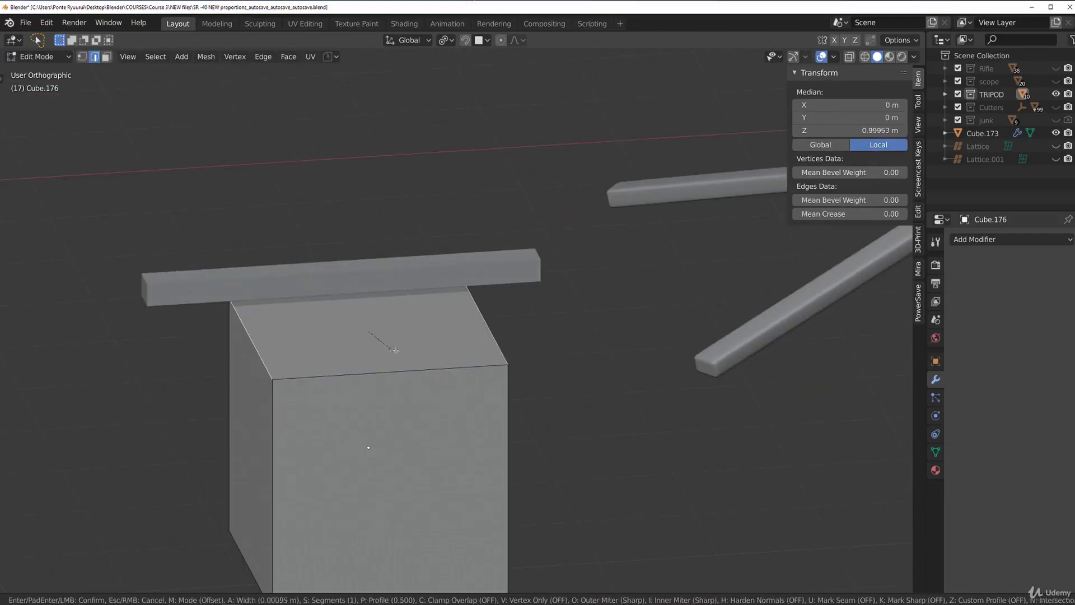
{"action": "left_click", "coordinate": [404, 344]}
{"action": "key", "text": "alt+a"}
Scale the cube's top face by 0.681 along X to make the beveled slopes shallower.
{"action": "key", "text": "Tab"}
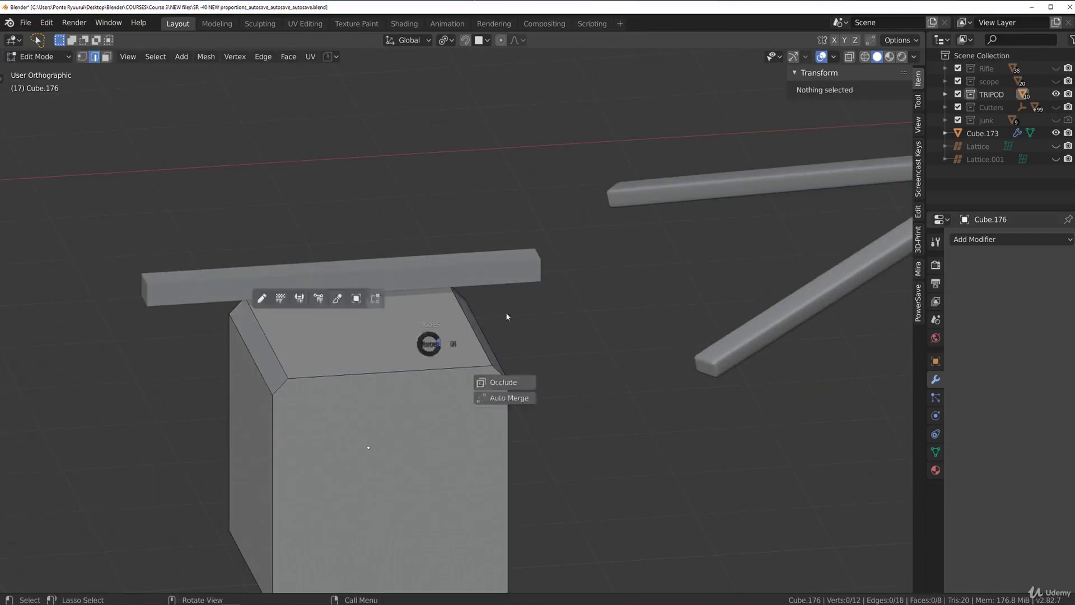
{"action": "left_click", "coordinate": [444, 322]}
{"action": "key", "text": "s"}
{"action": "key", "text": "x"}
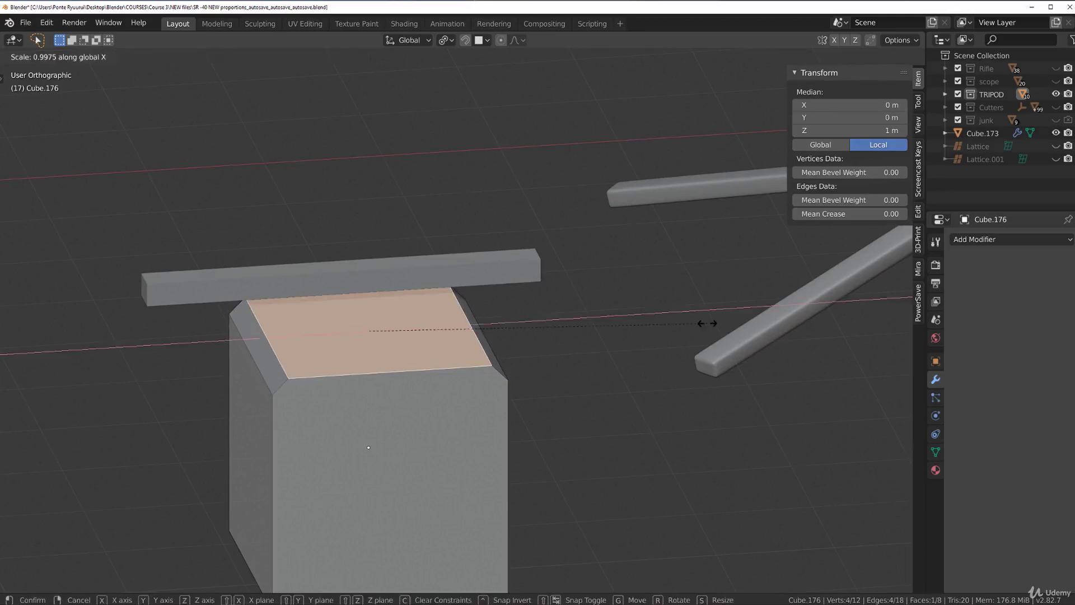
{"action": "left_click", "coordinate": [599, 322]}
Move the cube about 0.107 m in X and 0.109 m in Z so its beveled top overlaps the block's underside.
{"action": "key", "text": "KP_1"}
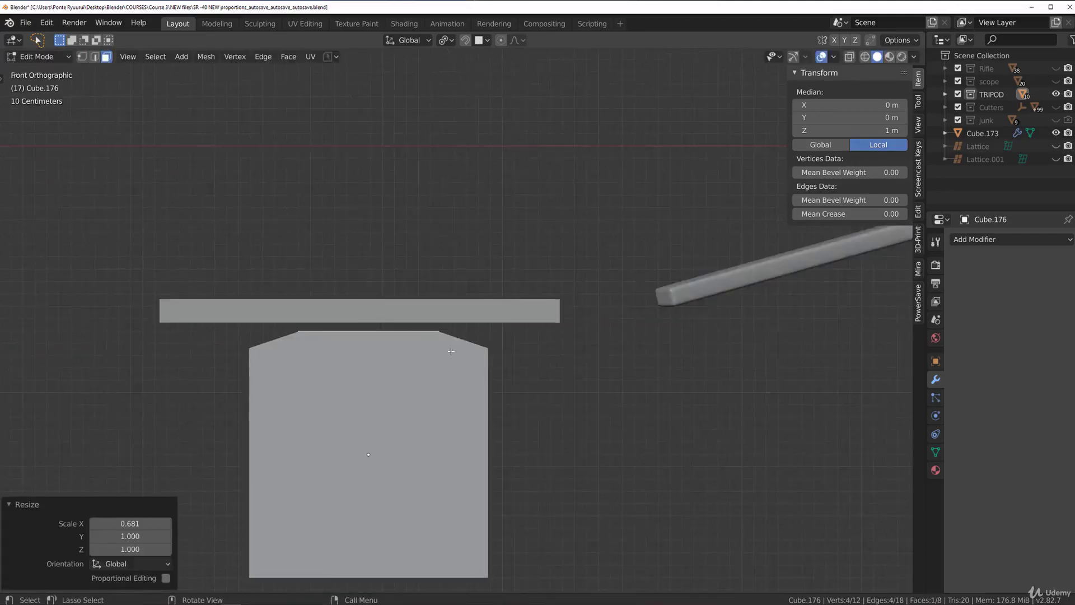
{"action": "key", "text": "Tab"}
{"action": "scroll", "coordinate": [422, 334], "scroll_direction": "up", "scroll_amount": 2}
{"action": "scroll", "coordinate": [405, 358], "scroll_direction": "down", "scroll_amount": 3}
{"action": "key", "text": "g"}
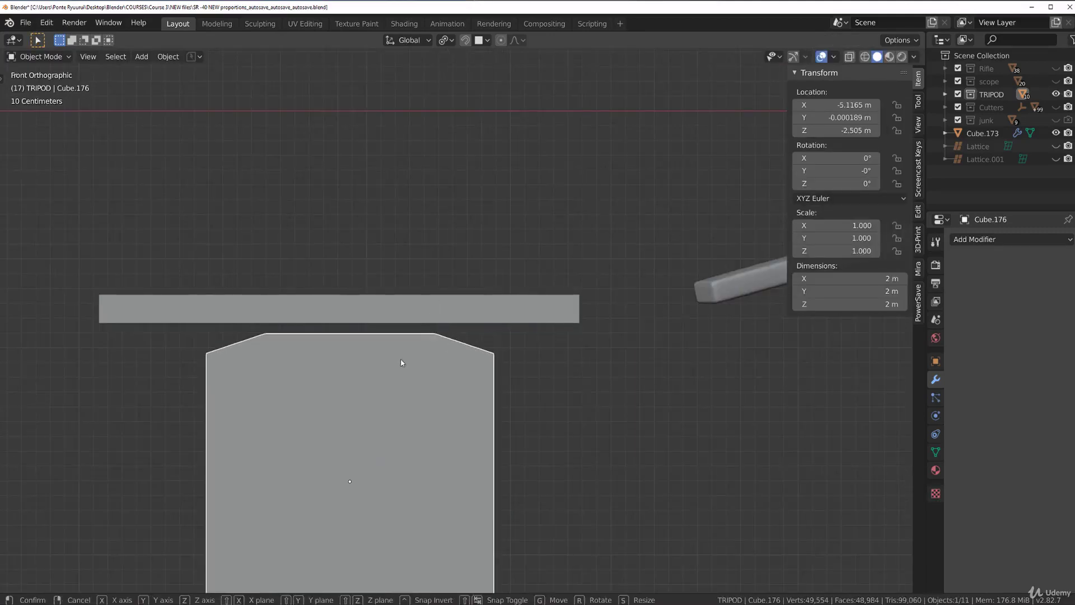
{"action": "left_click", "coordinate": [434, 299]}
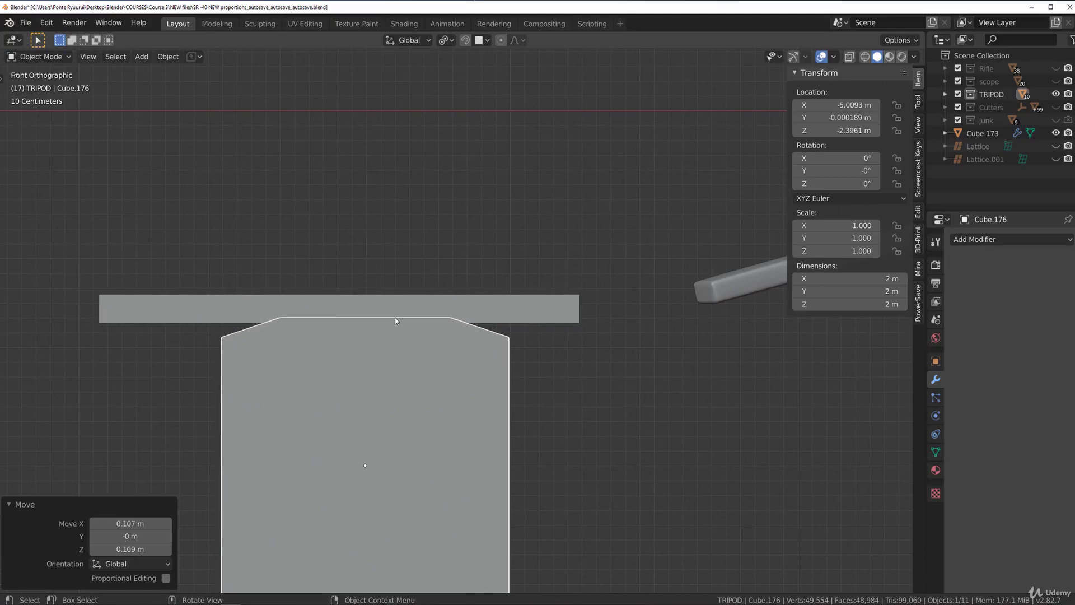
Rotate the beveled cube 180° in front view so its slopes face down.
{"action": "scroll", "coordinate": [412, 317], "scroll_direction": "down", "scroll_amount": 5}
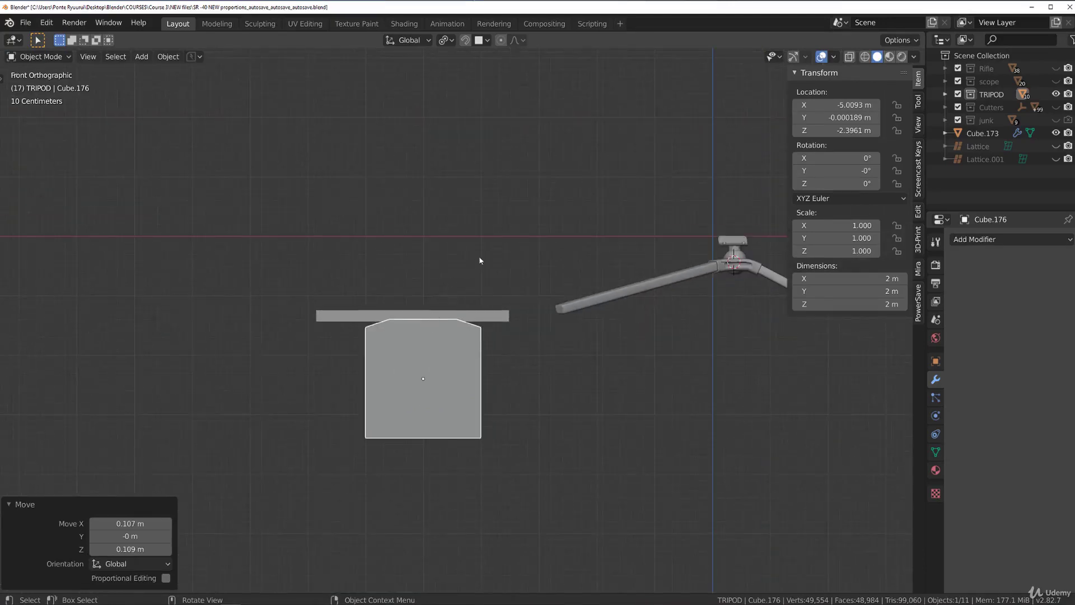
{"action": "key", "text": "r"}
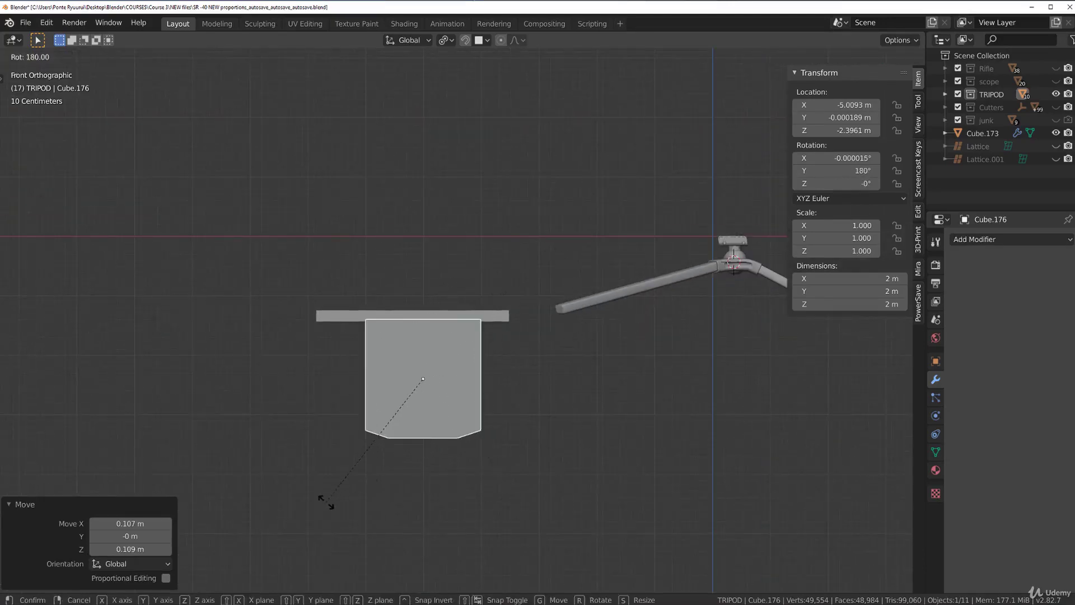
{"action": "left_click", "coordinate": [328, 504]}
Move the rotated cube up 2.08 m in Z so its sloped end overlaps the block's top.
{"action": "key", "text": "g"}
{"action": "key", "text": "z"}
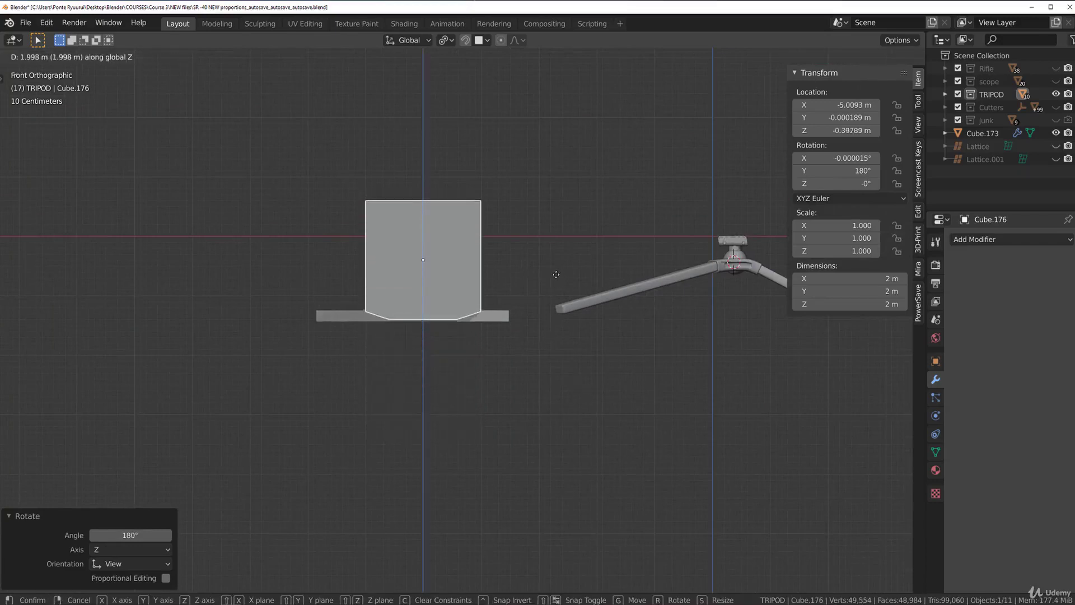
{"action": "left_click", "coordinate": [554, 269]}
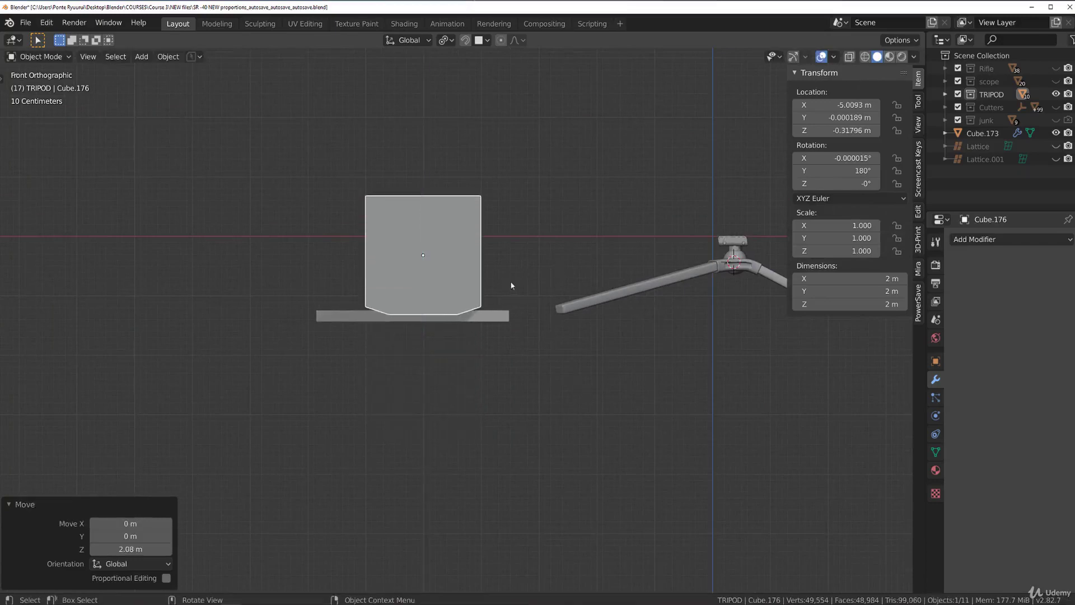
Subtract the raised cube from the block with a Boolean difference and view the cut in 3D.
{"action": "scroll", "coordinate": [520, 276], "scroll_direction": "up", "scroll_amount": 6}
{"action": "left_click", "coordinate": [503, 303], "text": "shift"}
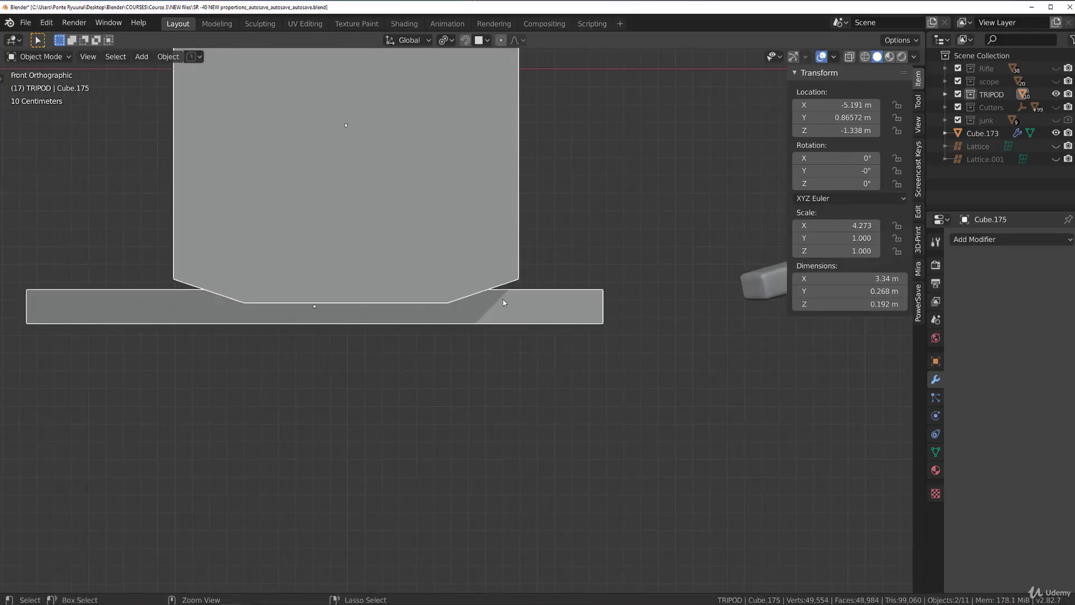
{"action": "key", "text": "ctrl+minus"}
{"action": "scroll", "coordinate": [503, 302], "scroll_direction": "down", "scroll_amount": 2}
{"action": "middle_click_drag", "start_coordinate": [516, 307], "coordinate": [607, 329]}
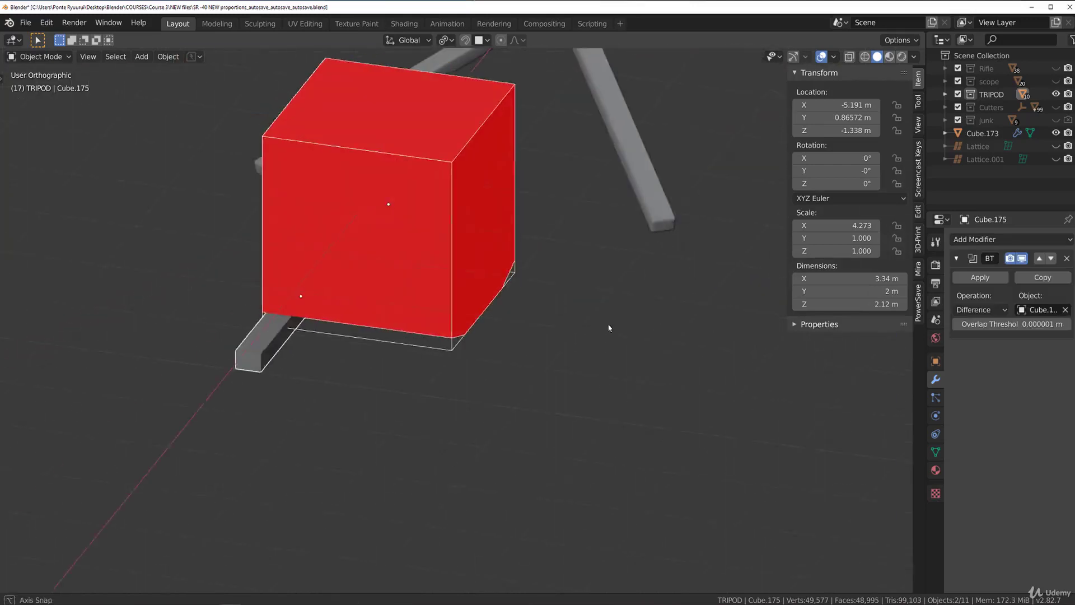
Try moving the block's long side face in Edit Mode, and undo the Boolean cut and the cube's upward move.
{"action": "middle_click_drag", "start_coordinate": [463, 307], "coordinate": [496, 257]}
{"action": "key", "text": "Tab"}
{"action": "left_click", "coordinate": [589, 208]}
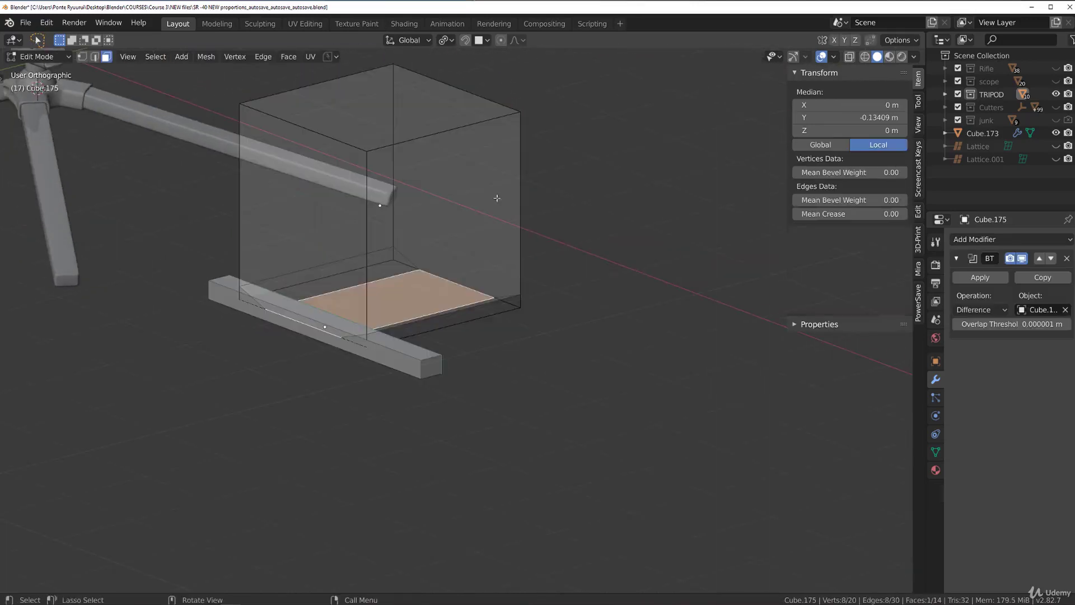
{"action": "key", "text": "g"}
{"action": "key", "text": "y"}
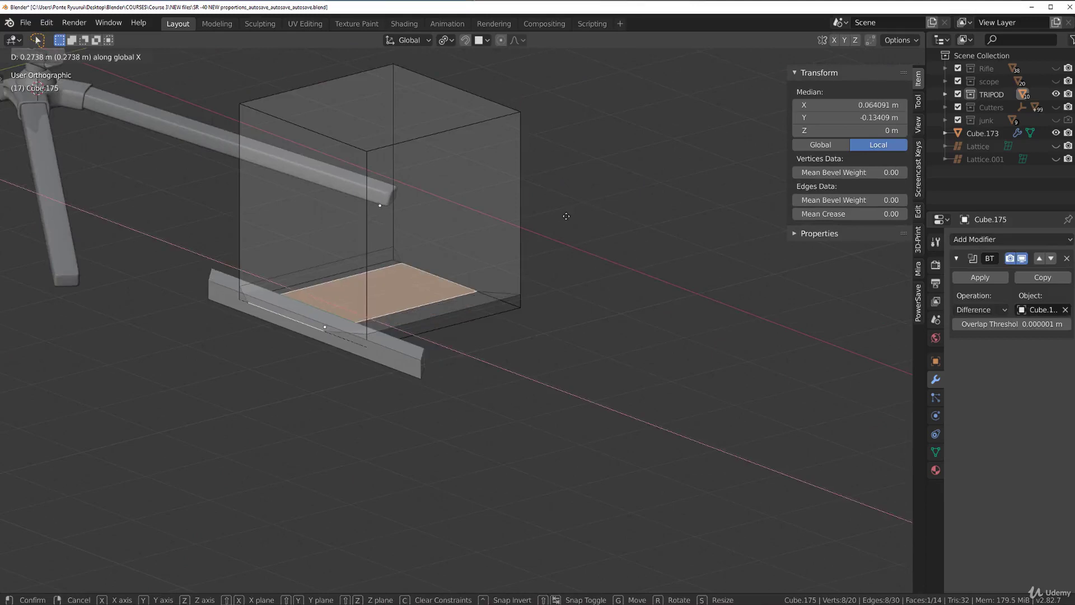
{"action": "right_click", "coordinate": [544, 230]}
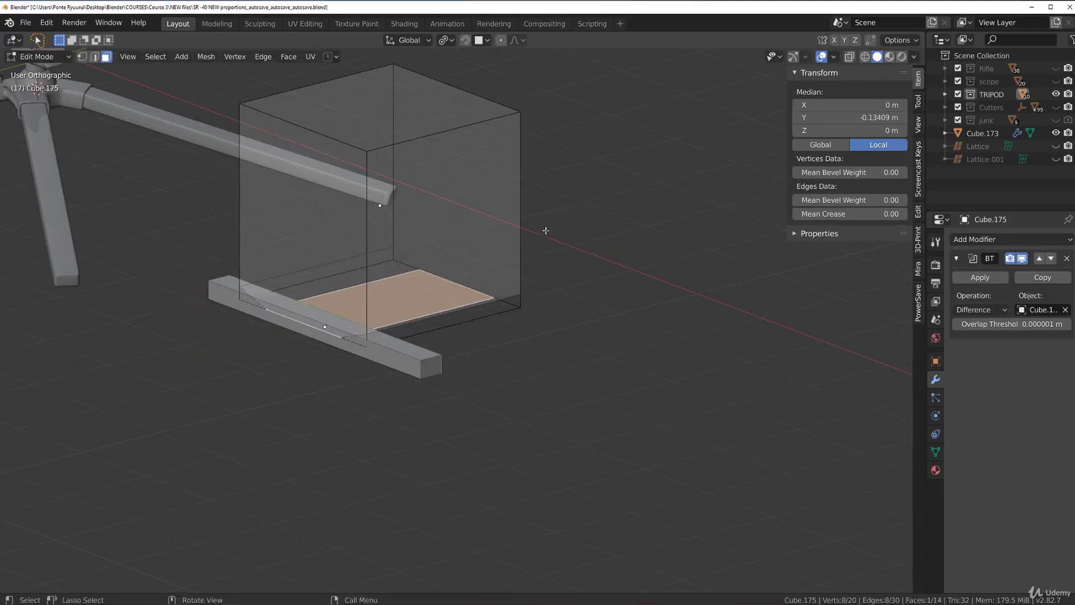
{"action": "key", "text": "Tab"}
{"action": "key", "text": "Tab"}
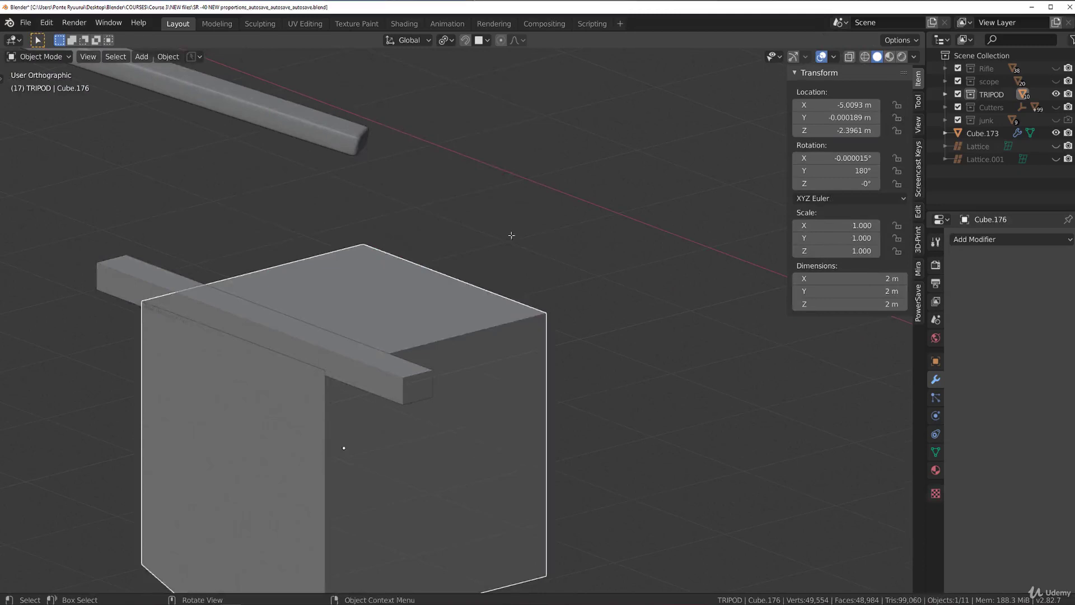
Move the cube 0.565 m along Y in top view so it extends past both long sides of the block.
{"action": "key", "text": "KP_7"}
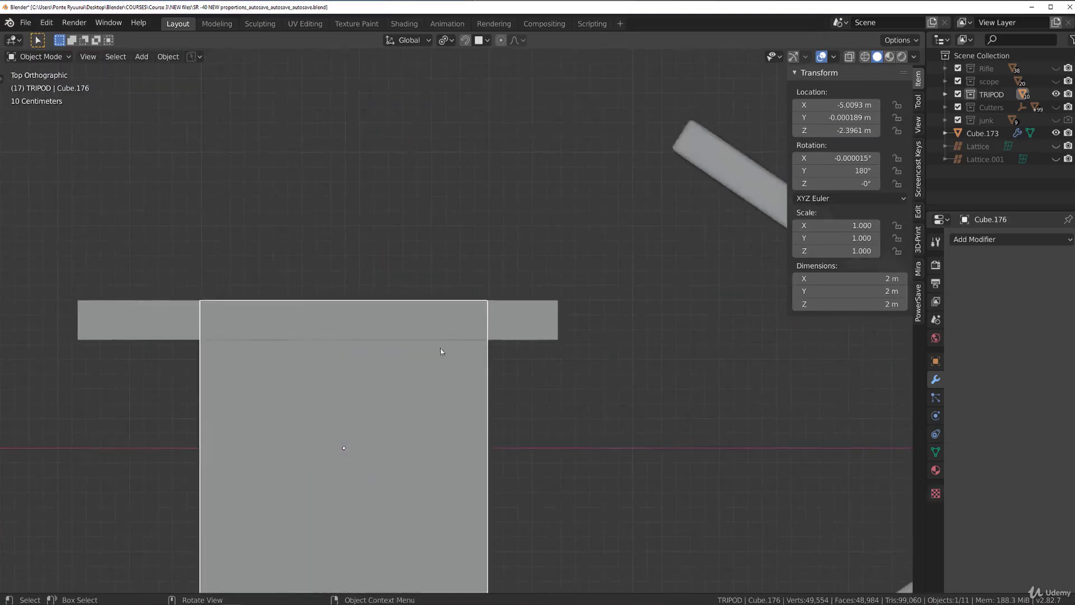
{"action": "scroll", "coordinate": [441, 351], "scroll_direction": "down", "scroll_amount": 3}
{"action": "key", "text": "g"}
{"action": "key", "text": "y"}
{"action": "left_click", "coordinate": [463, 297]}
Raise the cube 2.04 m in Z and fine-tune its height so its sloped end sinks into the block's top.
{"action": "middle_click_drag", "start_coordinate": [464, 297], "coordinate": [516, 181]}
{"action": "key", "text": "g"}
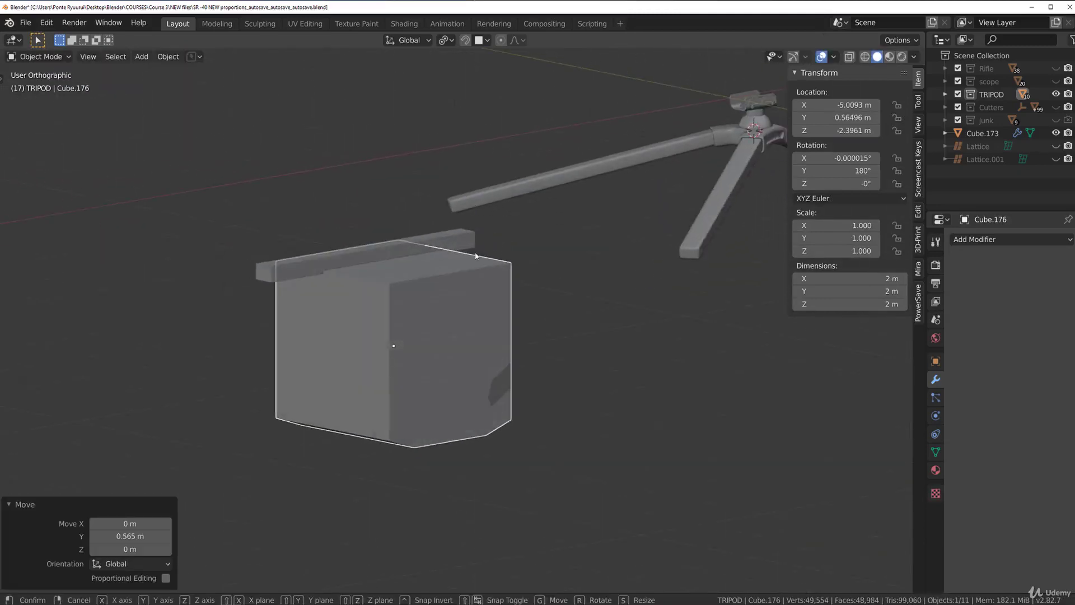
{"action": "key", "text": "z"}
{"action": "left_click", "coordinate": [497, 81]}
{"action": "key", "text": "KP_1"}
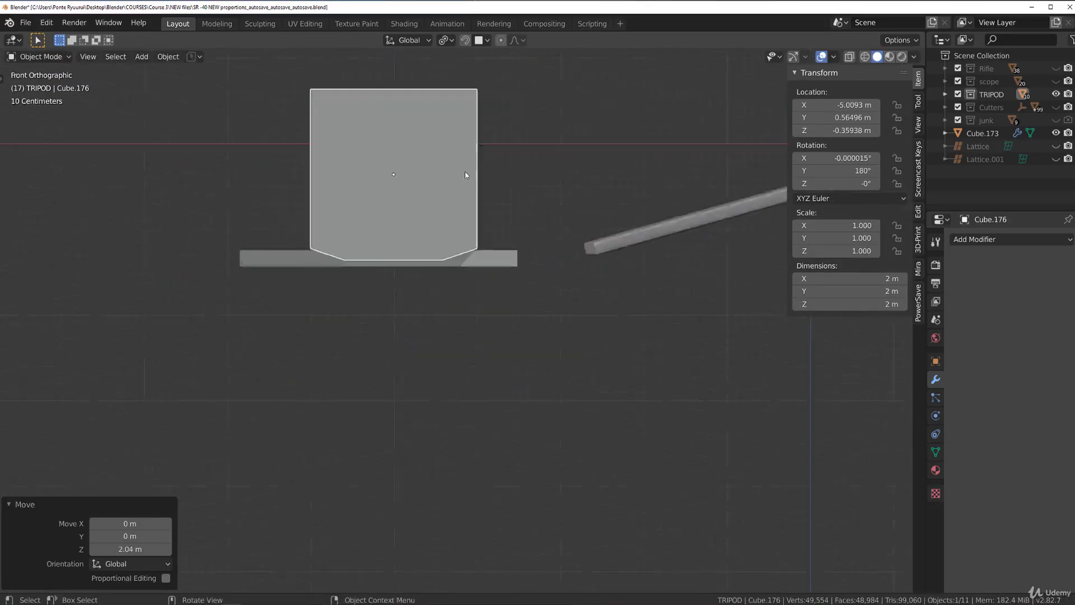
{"action": "scroll", "coordinate": [473, 201], "scroll_direction": "up", "scroll_amount": 3}
{"action": "scroll", "coordinate": [485, 205], "scroll_direction": "down", "scroll_amount": 3}
{"action": "scroll", "coordinate": [504, 196], "scroll_direction": "up", "scroll_amount": 1}
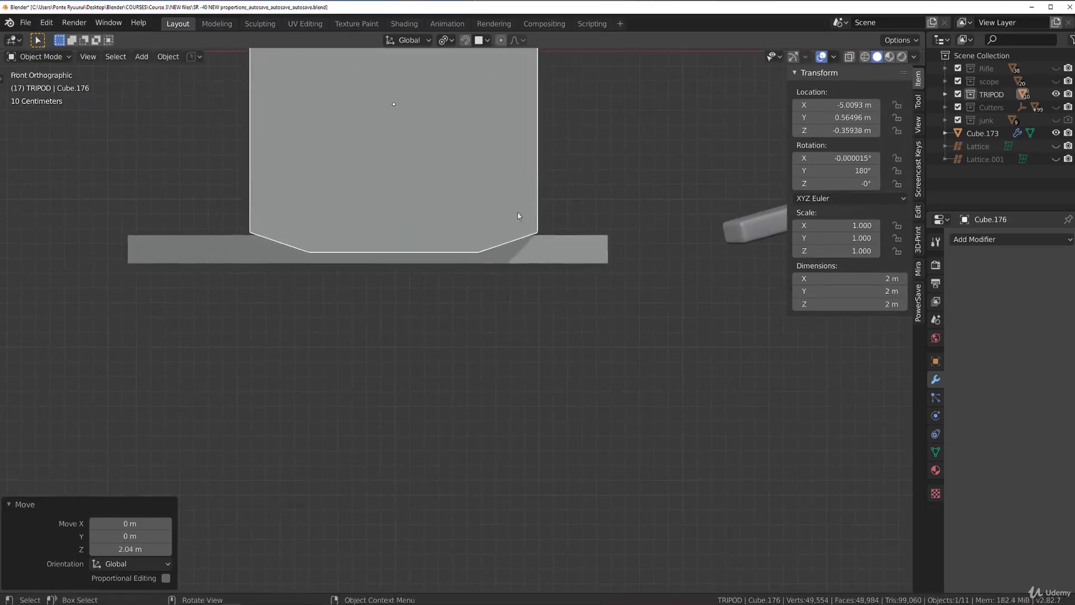
{"action": "key", "text": "g"}
{"action": "key", "text": "z"}
{"action": "left_click", "coordinate": [486, 208]}
Subtract the cube from the block with a Boolean difference to carve a recess with sloped ends.
{"action": "left_click", "coordinate": [560, 252], "text": "shift"}
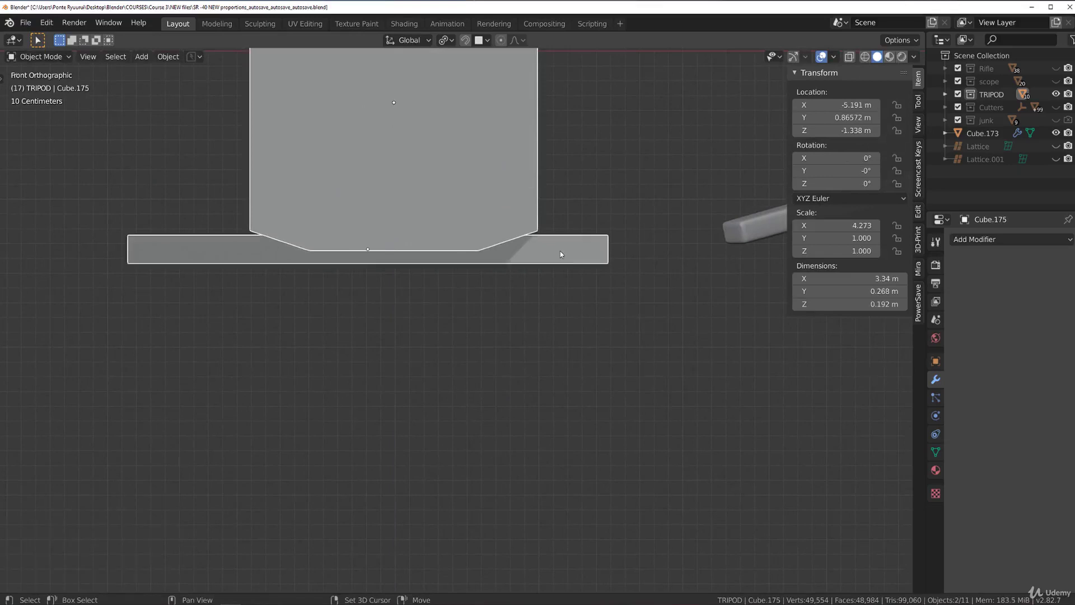
{"action": "key", "text": "ctrl+KP_Subtract"}
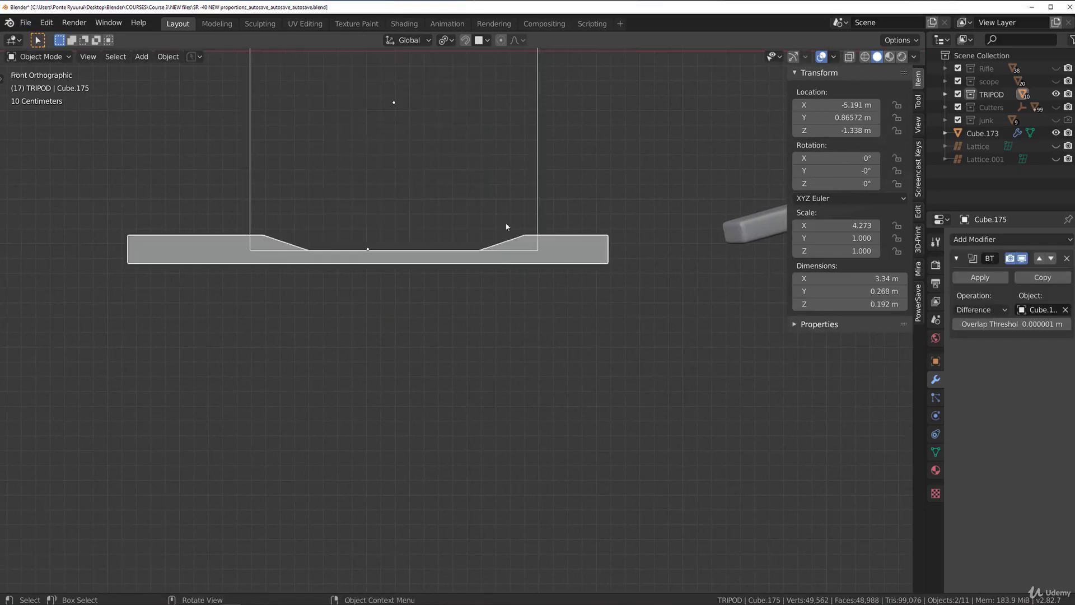
{"action": "key", "text": "g"}
{"action": "key", "text": "z"}
{"action": "right_click", "coordinate": [500, 168]}
Raise the cutter cube 0.0742 m in Z to make the block's top recess shallower.
{"action": "left_click", "coordinate": [537, 171]}
{"action": "key", "text": "g"}
{"action": "key", "text": "z"}
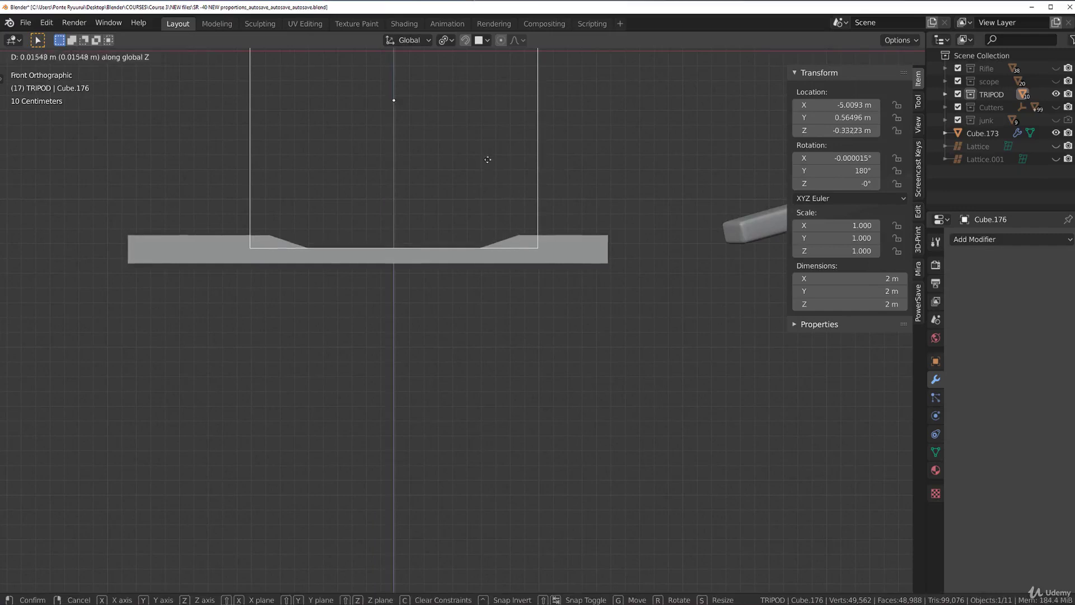
{"action": "left_click", "coordinate": [516, 79]}
{"action": "middle_click_drag", "start_coordinate": [449, 163], "coordinate": [422, 209]}
{"action": "scroll", "coordinate": [422, 209], "scroll_direction": "up", "scroll_amount": 2}
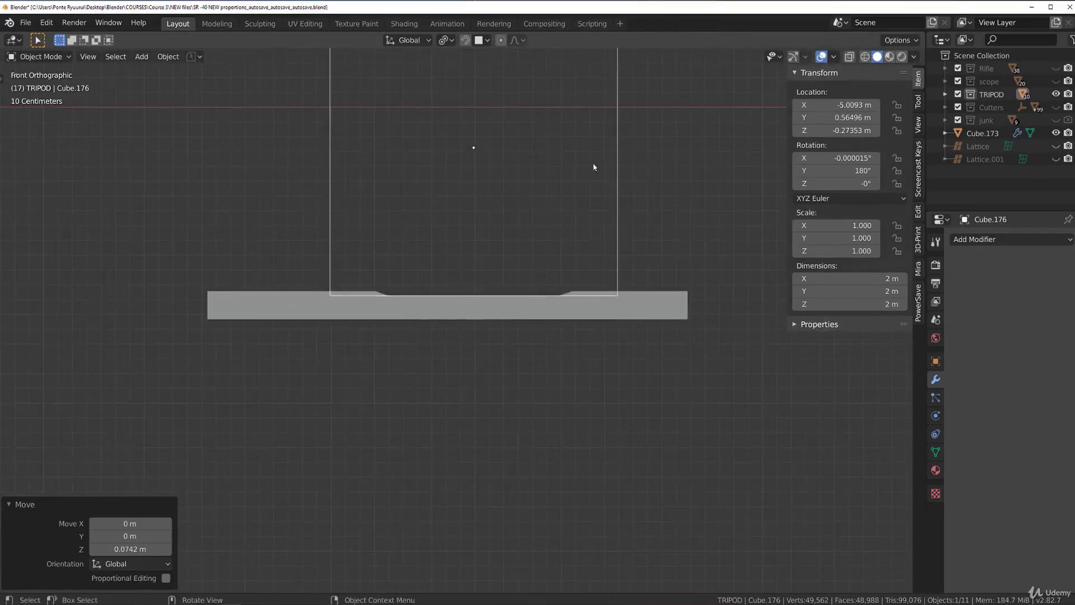
Duplicate the cutter cube in place and rotate the copy -180° so its slopes face up.
{"action": "left_click", "coordinate": [612, 158]}
{"action": "left_click", "coordinate": [616, 156]}
{"action": "scroll", "coordinate": [615, 156], "scroll_direction": "down", "scroll_amount": 2}
{"action": "key", "text": "shift+d"}
{"action": "key", "text": "Escape"}
{"action": "key", "text": "r"}
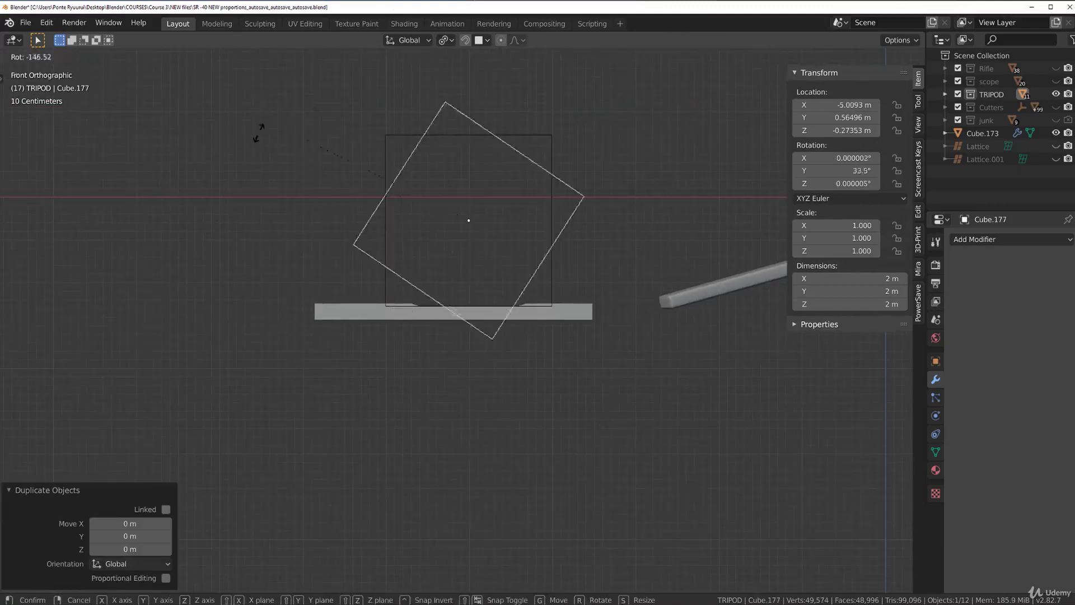
{"action": "left_click", "coordinate": [275, 255]}
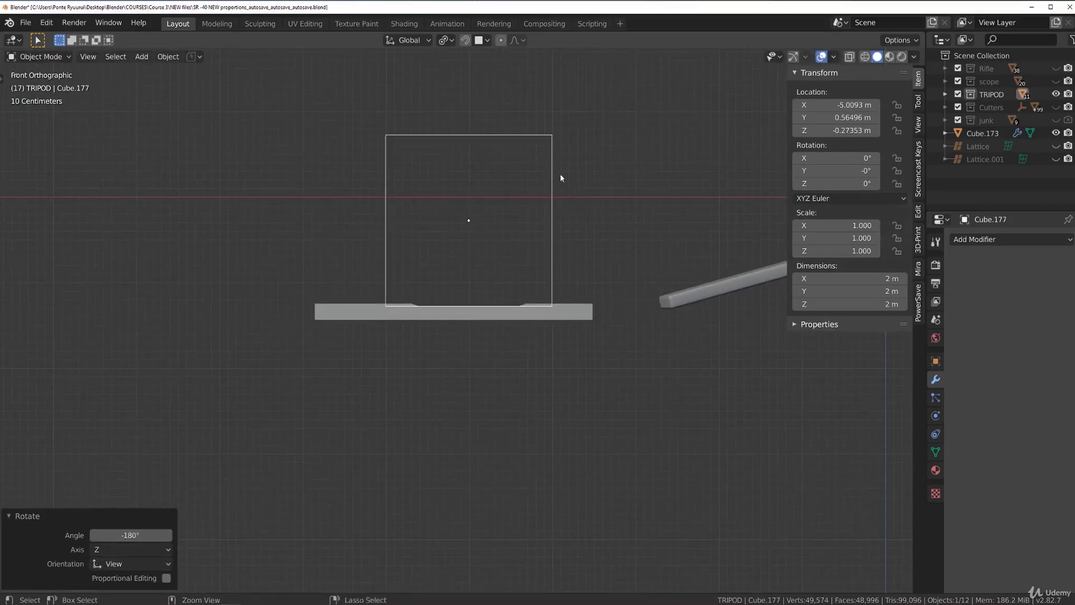
Scale the cutter copy to 0.308 and place it against the block's underside at about X -4.13 m and Z -1.70 m.
{"action": "key", "text": "g"}
{"action": "left_click", "coordinate": [509, 356]}
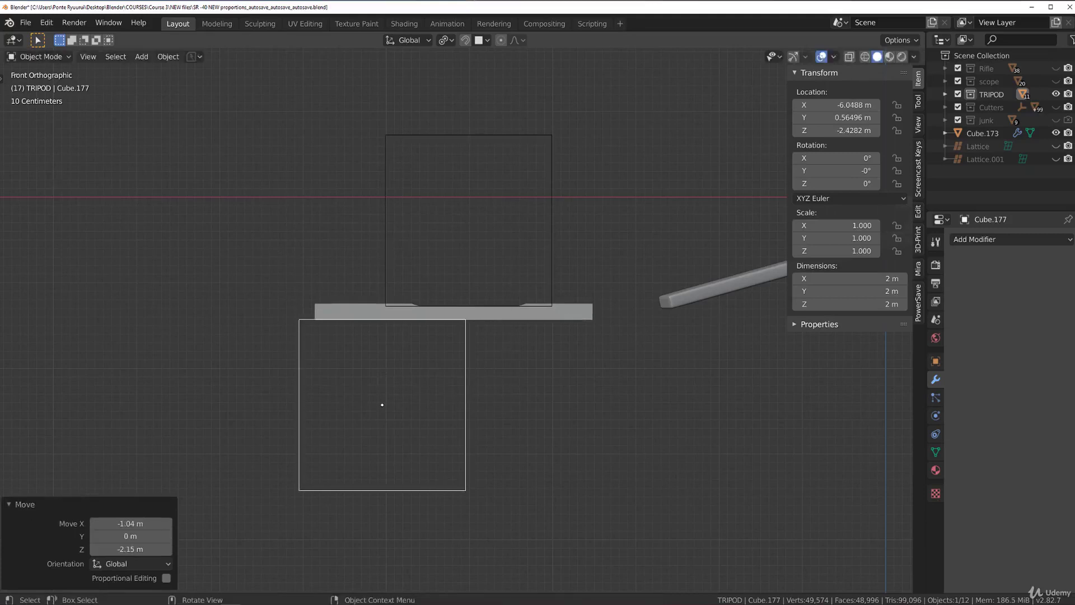
{"action": "key", "text": "s"}
{"action": "left_click", "coordinate": [488, 376]}
{"action": "key", "text": "g"}
{"action": "left_click", "coordinate": [602, 334]}
Subtract the small cutter from the block's underside with a second Boolean difference and view the cut from the end.
{"action": "scroll", "coordinate": [603, 334], "scroll_direction": "up", "scroll_amount": 5}
{"action": "left_click", "coordinate": [497, 245], "text": "shift"}
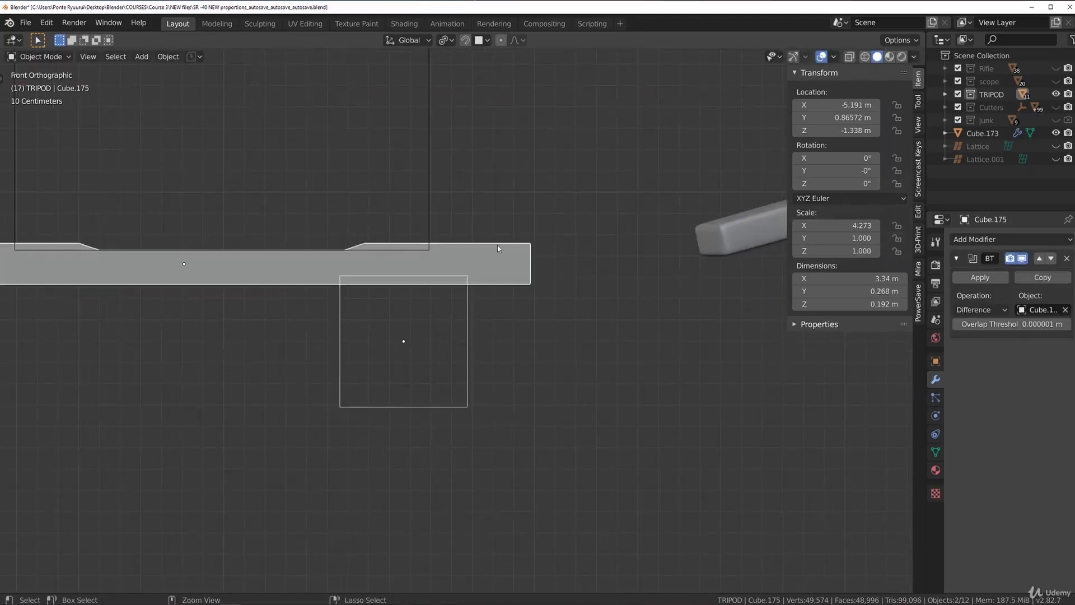
{"action": "key", "text": "ctrl+shift+minus"}
{"action": "scroll", "coordinate": [461, 318], "scroll_direction": "down", "scroll_amount": 1}
{"action": "middle_click_drag", "start_coordinate": [360, 310], "coordinate": [441, 303]}
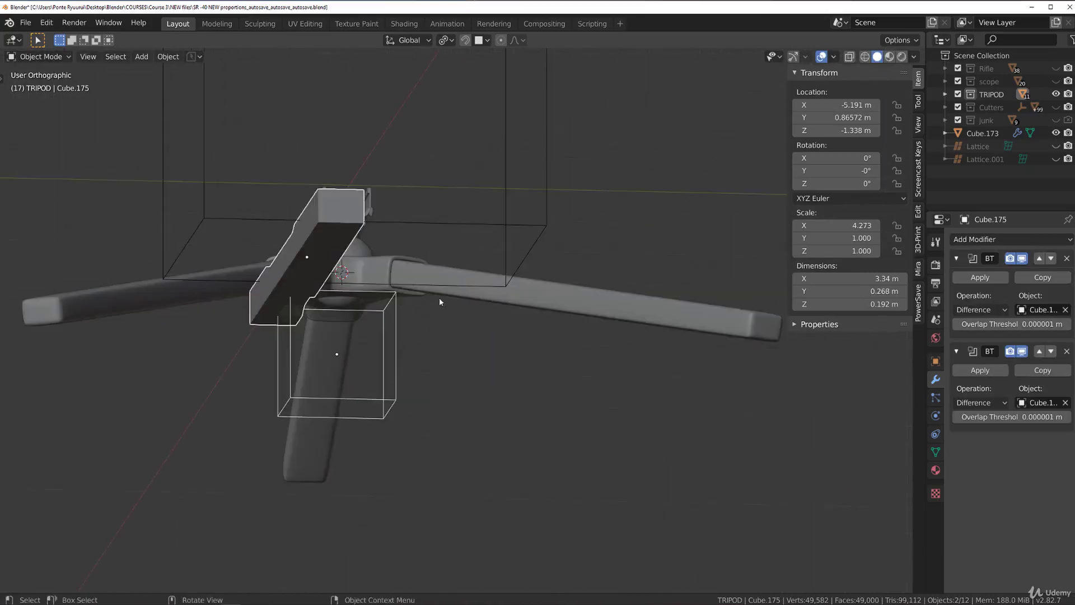
Move the small cutter 0.248 m along Y so its cut spans the block's full width.
{"action": "key", "text": "g"}
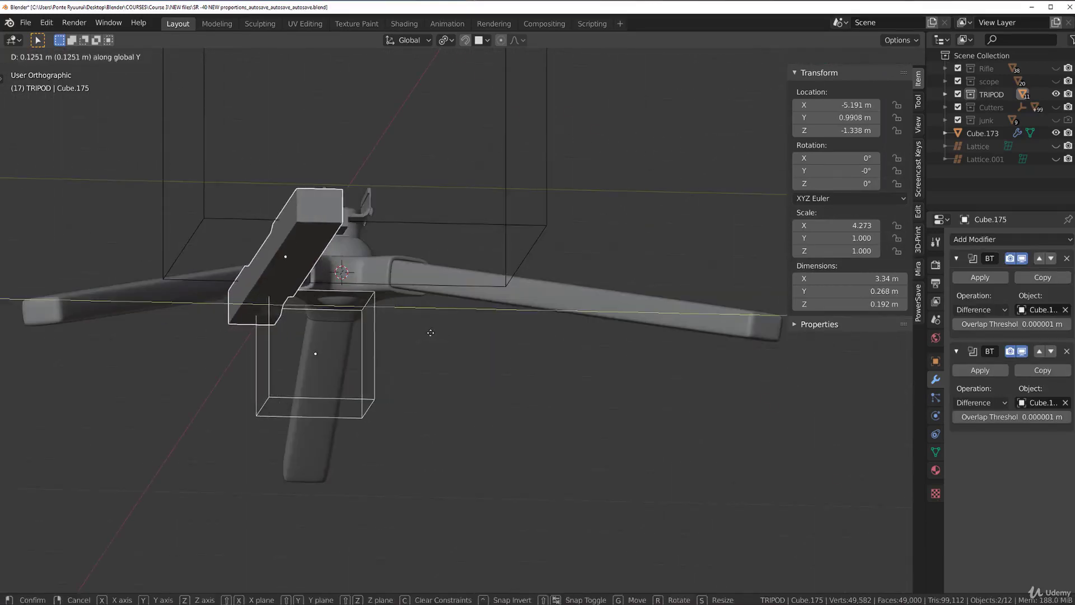
{"action": "key", "text": "Escape"}
{"action": "left_click", "coordinate": [399, 359]}
{"action": "key", "text": "g"}
{"action": "key", "text": "y"}
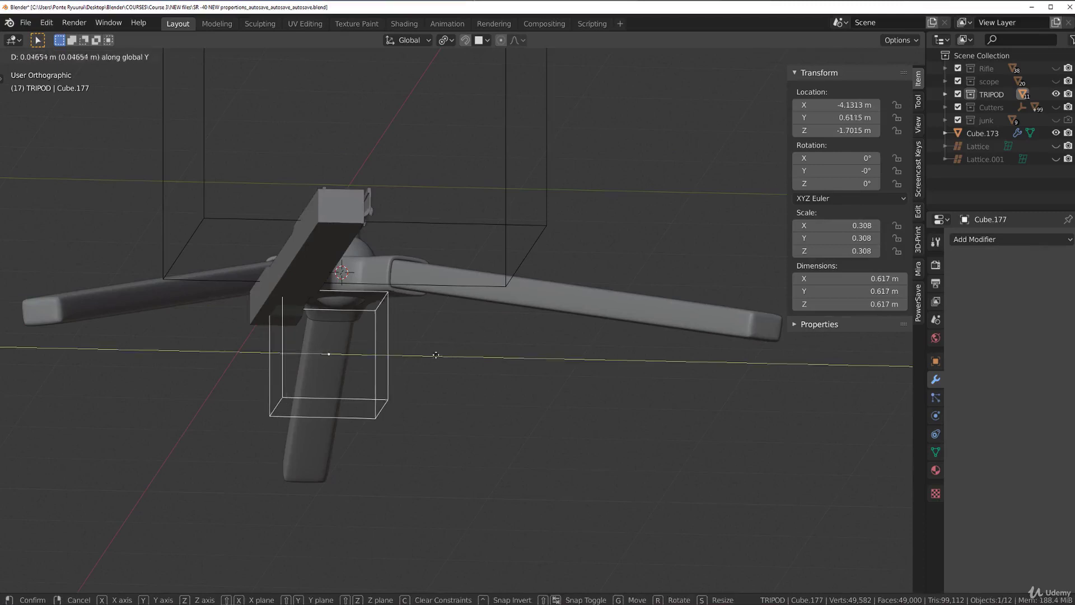
{"action": "left_click", "coordinate": [446, 311]}
Shift the small cutter 0.028 m in X and -0.0245 m in Z in front view to make its notch shallower.
{"action": "key", "text": "grave"}
{"action": "left_click", "coordinate": [244, 188]}
{"action": "scroll", "coordinate": [357, 261], "scroll_direction": "down", "scroll_amount": 3}
{"action": "scroll", "coordinate": [357, 297], "scroll_direction": "up", "scroll_amount": 2}
{"action": "key", "text": "g"}
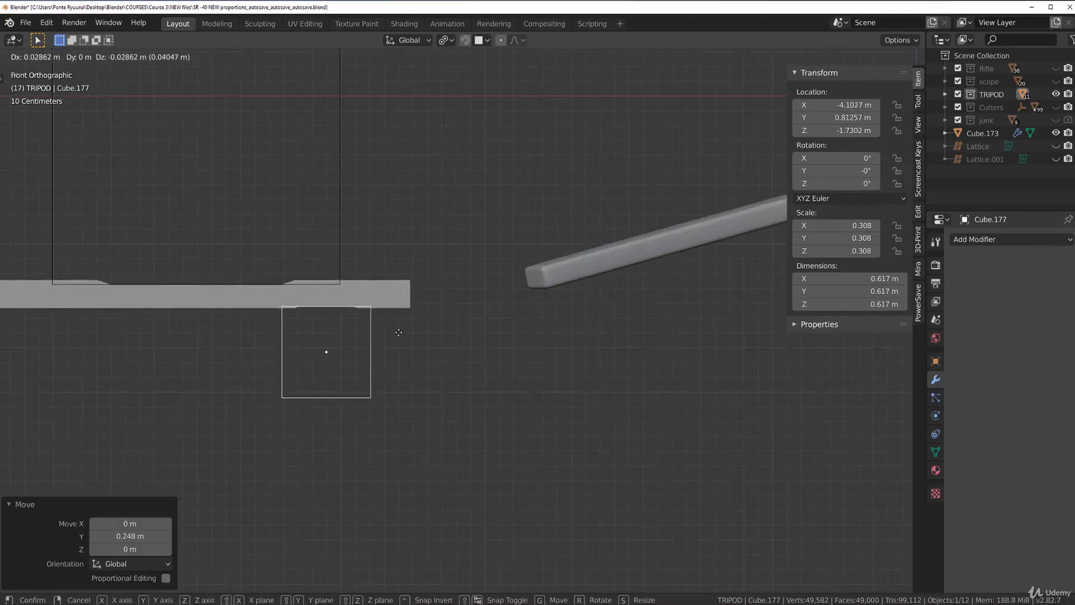
{"action": "left_click", "coordinate": [398, 326]}
{"action": "scroll", "coordinate": [224, 308], "scroll_direction": "up", "scroll_amount": 5}
{"action": "scroll", "coordinate": [408, 283], "scroll_direction": "down", "scroll_amount": 7}
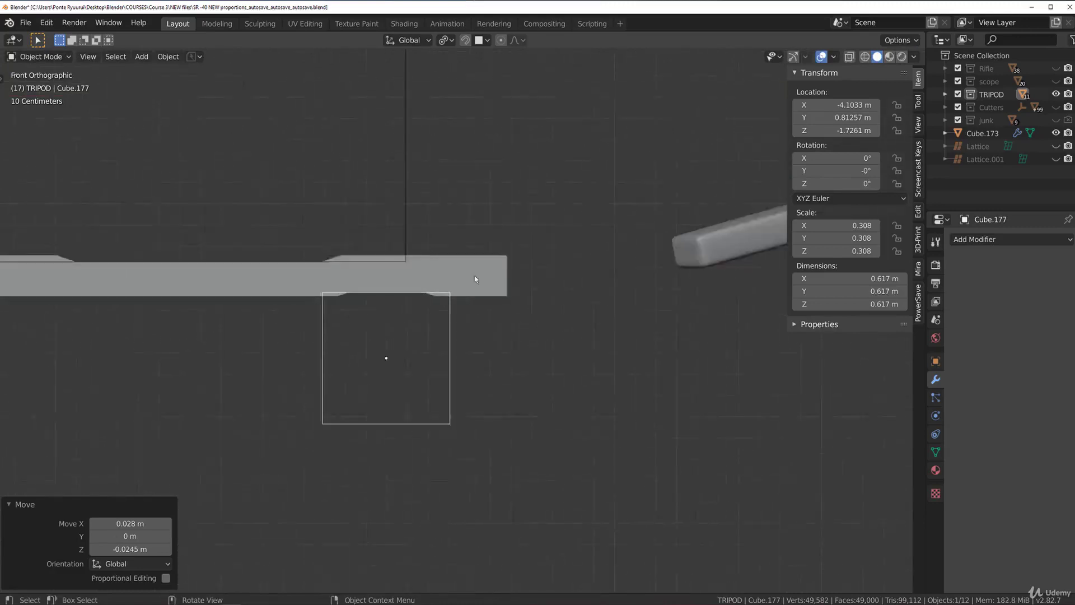
{"action": "scroll", "coordinate": [347, 247], "scroll_direction": "up", "scroll_amount": 2}
{"action": "scroll", "coordinate": [395, 265], "scroll_direction": "down", "scroll_amount": 2}
Duplicate the carved block in place and scale the copy uniformly by 1.143.
{"action": "middle_click_drag", "start_coordinate": [396, 266], "coordinate": [422, 319]}
{"action": "left_click", "coordinate": [422, 319]}
{"action": "key", "text": "KP_7"}
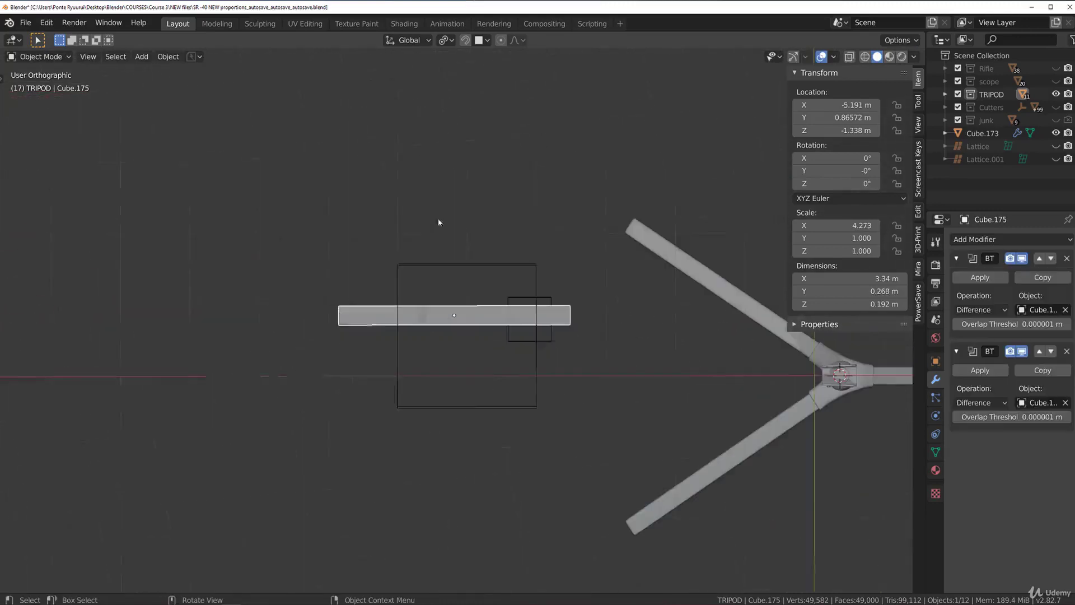
{"action": "key", "text": "shift+d"}
{"action": "right_click", "coordinate": [506, 230]}
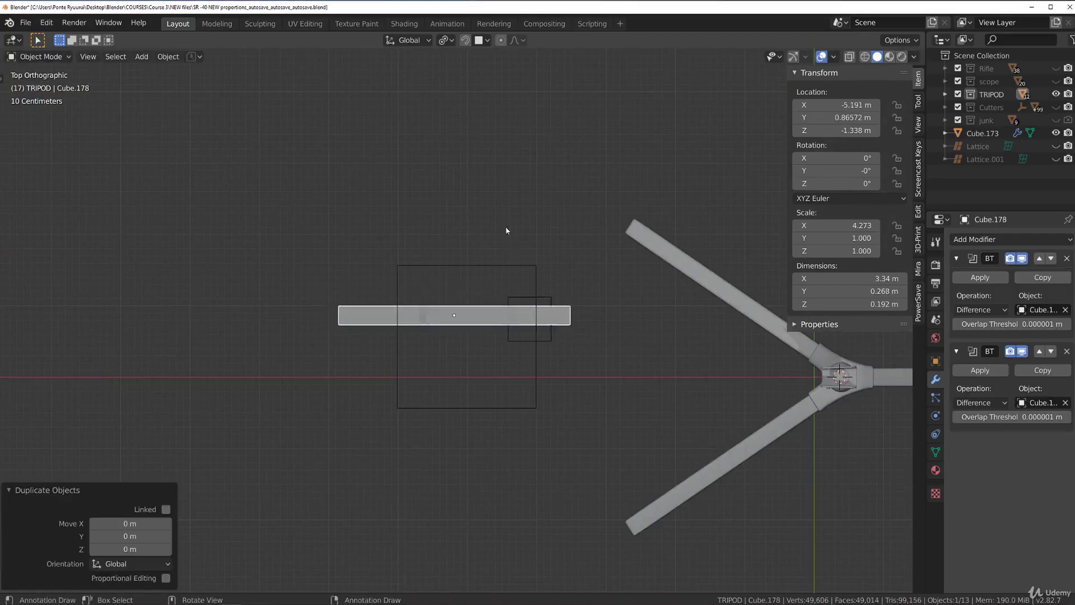
{"action": "key", "text": "s"}
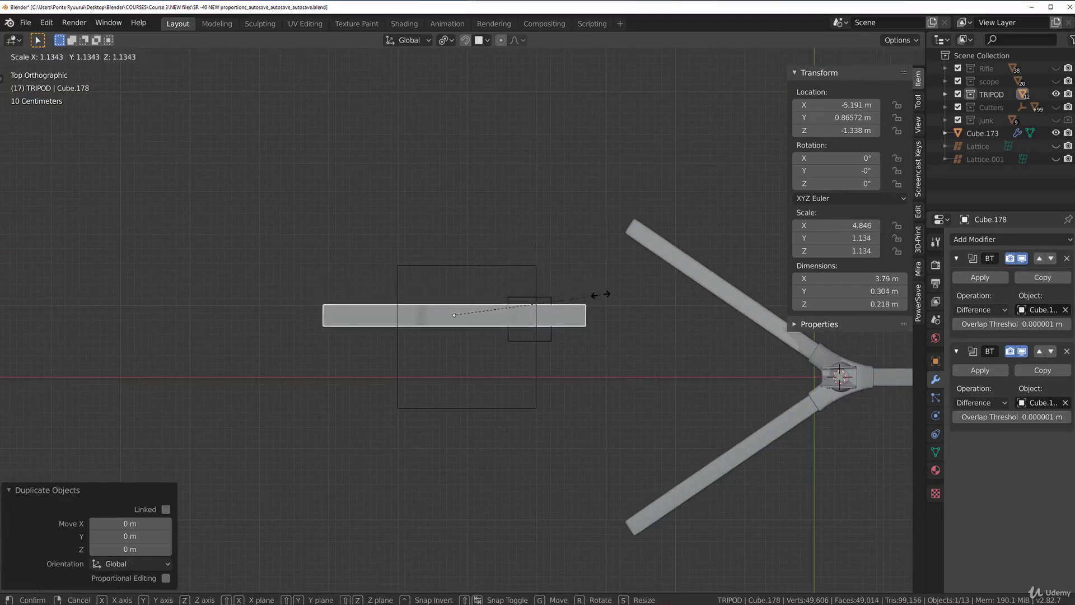
{"action": "left_click", "coordinate": [602, 299]}
Move the enlarged block copy about -3.246 m along X and remove both of its Boolean modifiers.
{"action": "key", "text": "g"}
{"action": "key", "text": "x"}
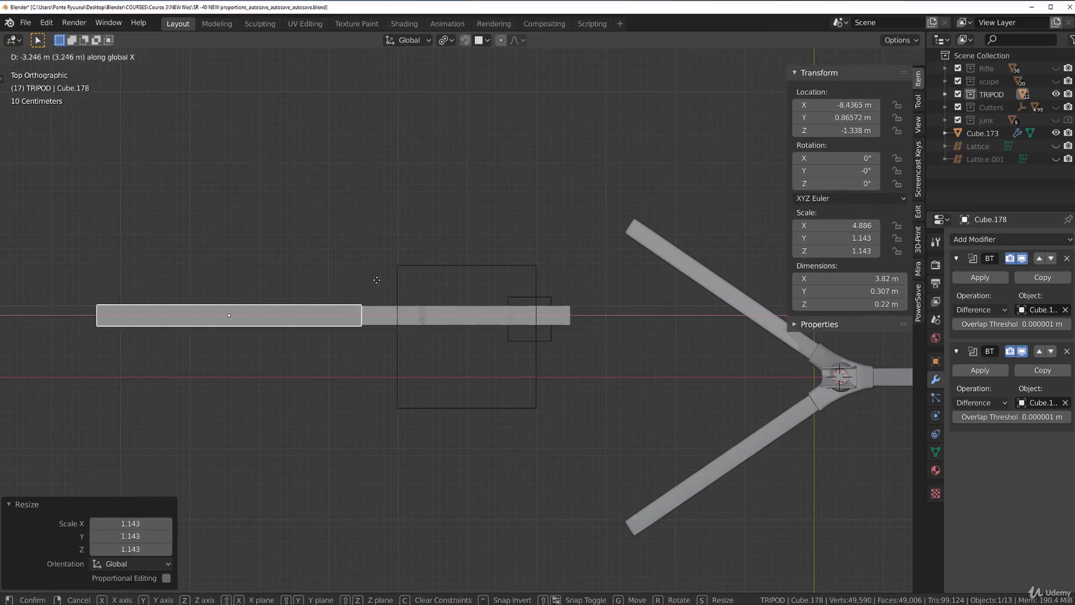
{"action": "key", "text": "Return"}
{"action": "left_click", "coordinate": [1066, 259]}
{"action": "left_click", "coordinate": [1066, 258]}
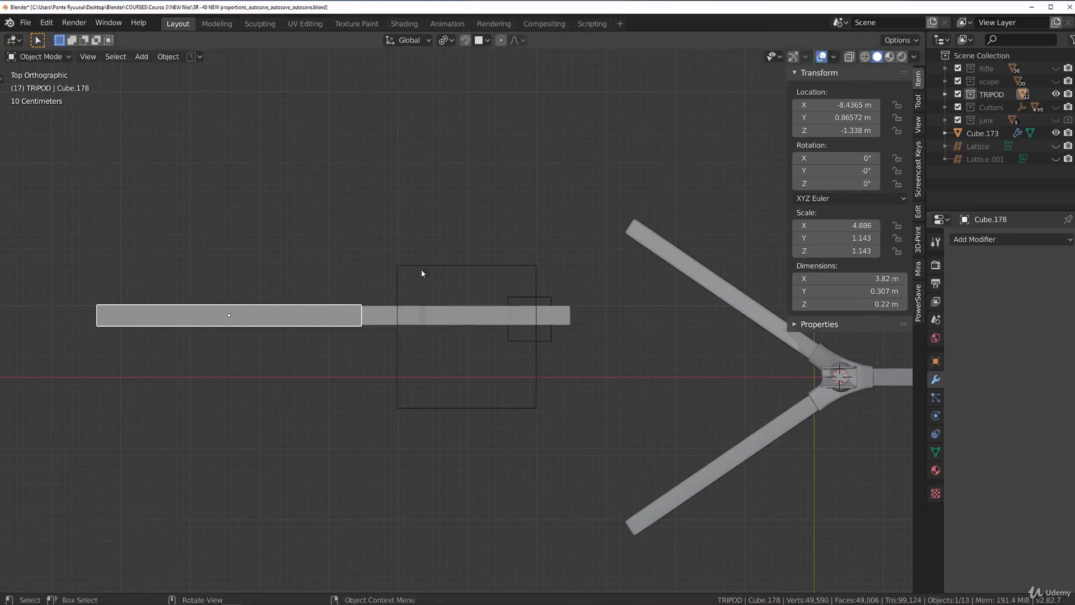
Examine in front view how the enlarged copy overlaps the carved block's outer end, and select the carved block.
{"action": "key", "text": "KP_1"}
{"action": "scroll", "coordinate": [432, 293], "scroll_direction": "up", "scroll_amount": 3}
{"action": "scroll", "coordinate": [395, 295], "scroll_direction": "up", "scroll_amount": 2}
{"action": "middle_click_drag", "start_coordinate": [343, 238], "coordinate": [401, 260], "text": "shift"}
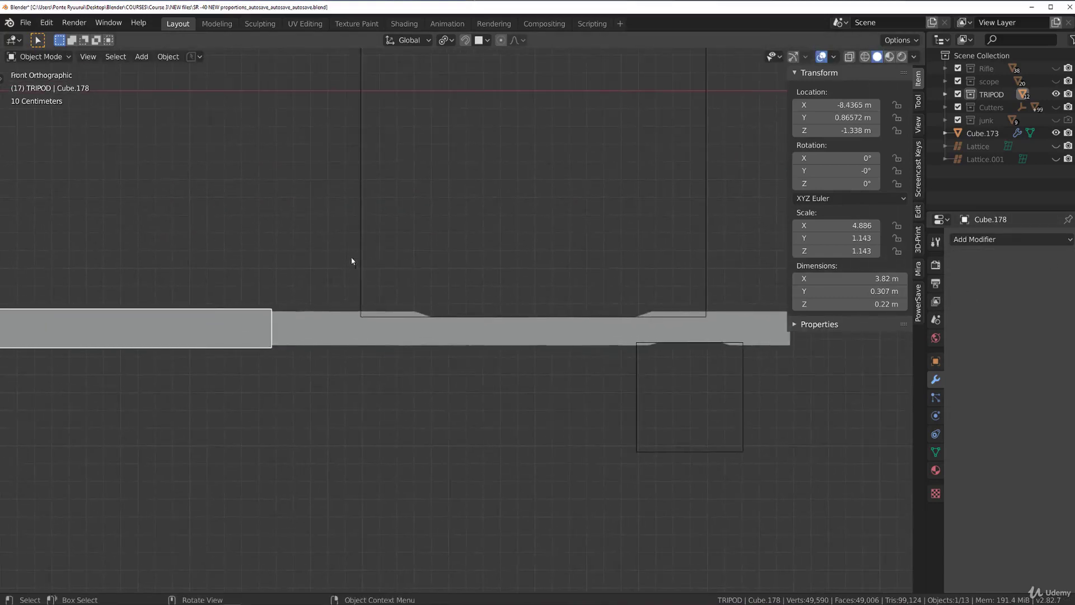
{"action": "scroll", "coordinate": [381, 324], "scroll_direction": "down", "scroll_amount": 2}
{"action": "scroll", "coordinate": [456, 337], "scroll_direction": "up", "scroll_amount": 2}
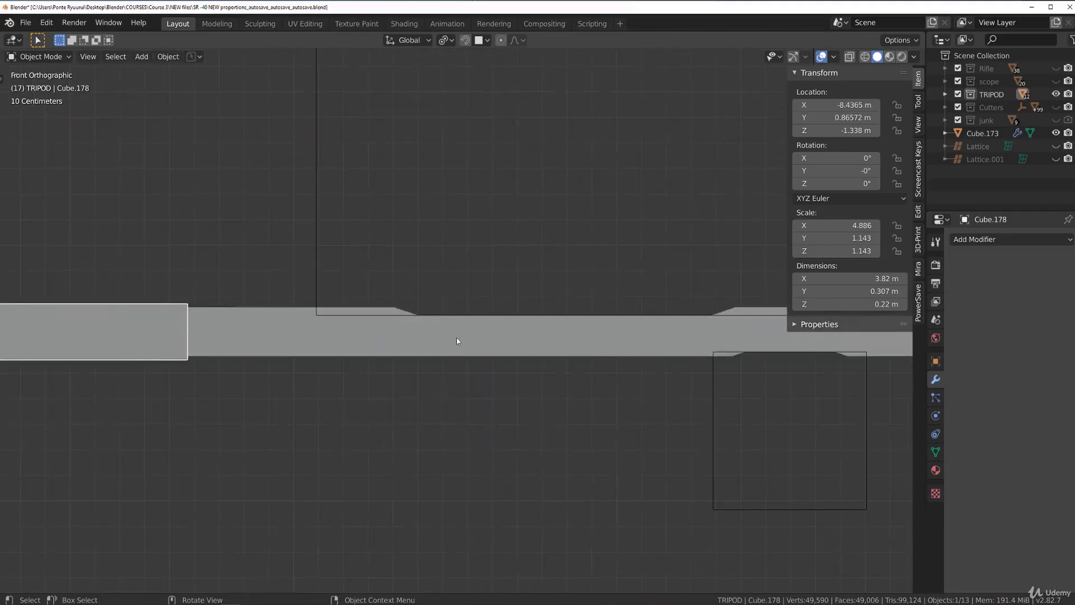
{"action": "left_click", "coordinate": [456, 337]}
{"action": "scroll", "coordinate": [360, 343], "scroll_direction": "down", "scroll_amount": 1}
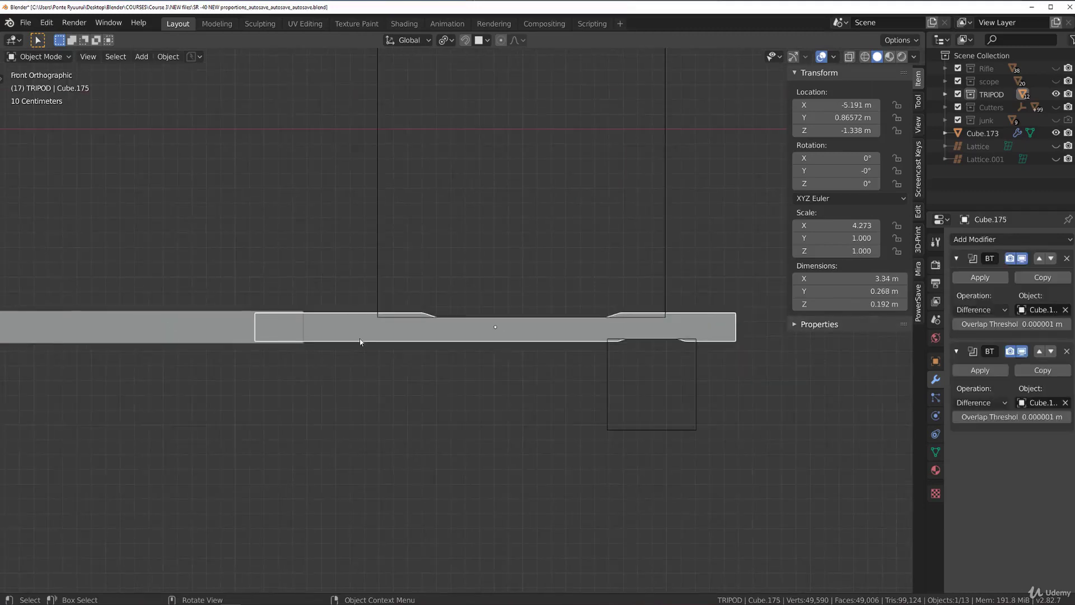
Scale the small cutter block near the leg joint by 2.976 along Y so it passes through the carved block.
{"action": "left_click", "coordinate": [326, 331]}
{"action": "middle_click_drag", "start_coordinate": [353, 275], "coordinate": [396, 281]}
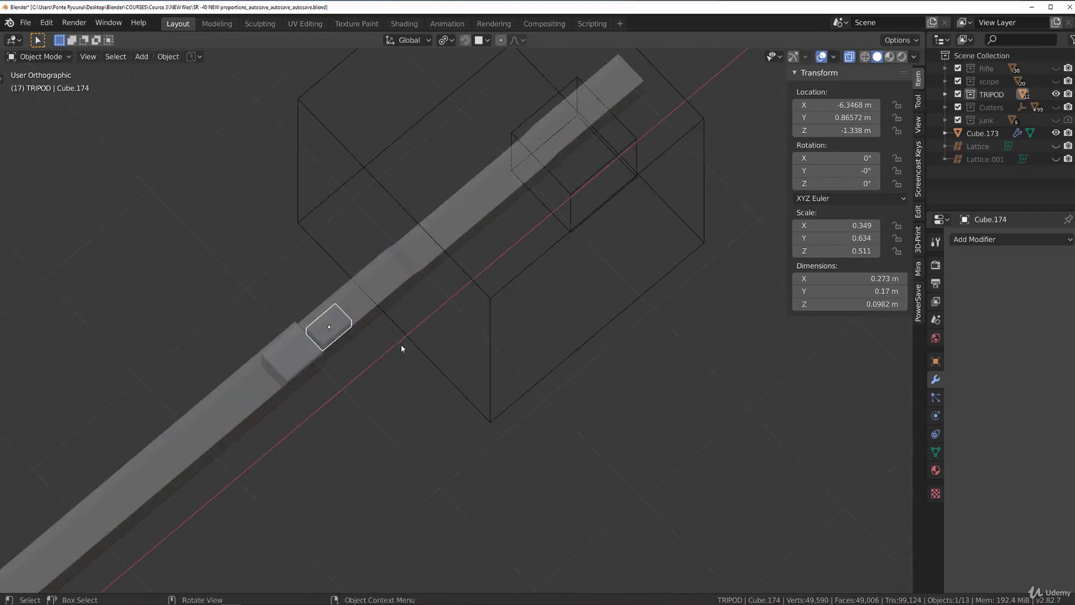
{"action": "key", "text": "s"}
{"action": "key", "text": "y"}
{"action": "left_click", "coordinate": [500, 417]}
{"action": "key", "text": "grave"}
{"action": "left_click", "coordinate": [328, 288]}
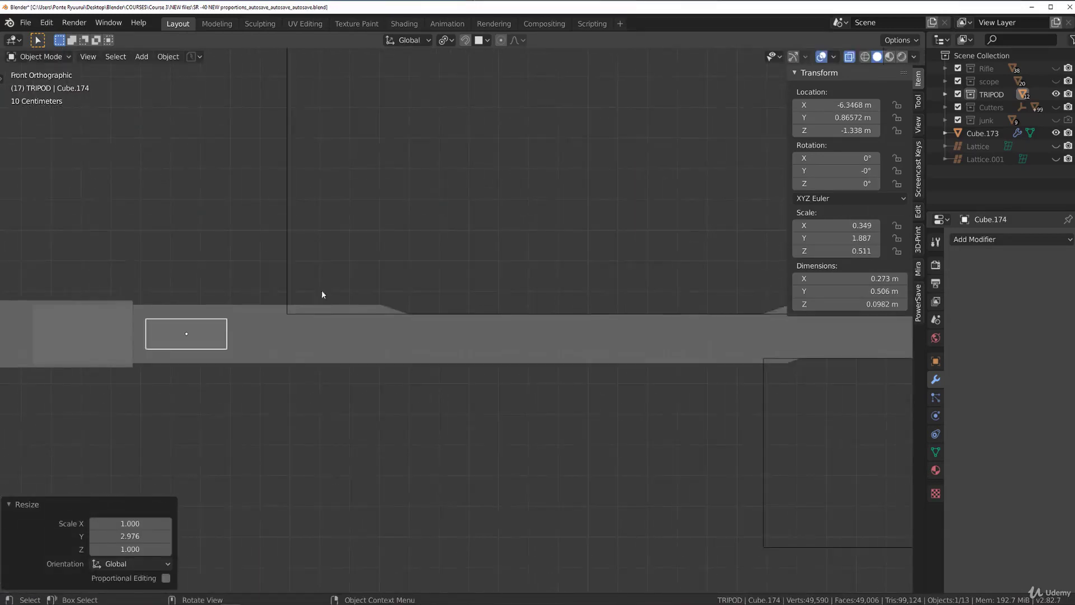
{"action": "scroll", "coordinate": [333, 319], "scroll_direction": "down", "scroll_amount": 4}
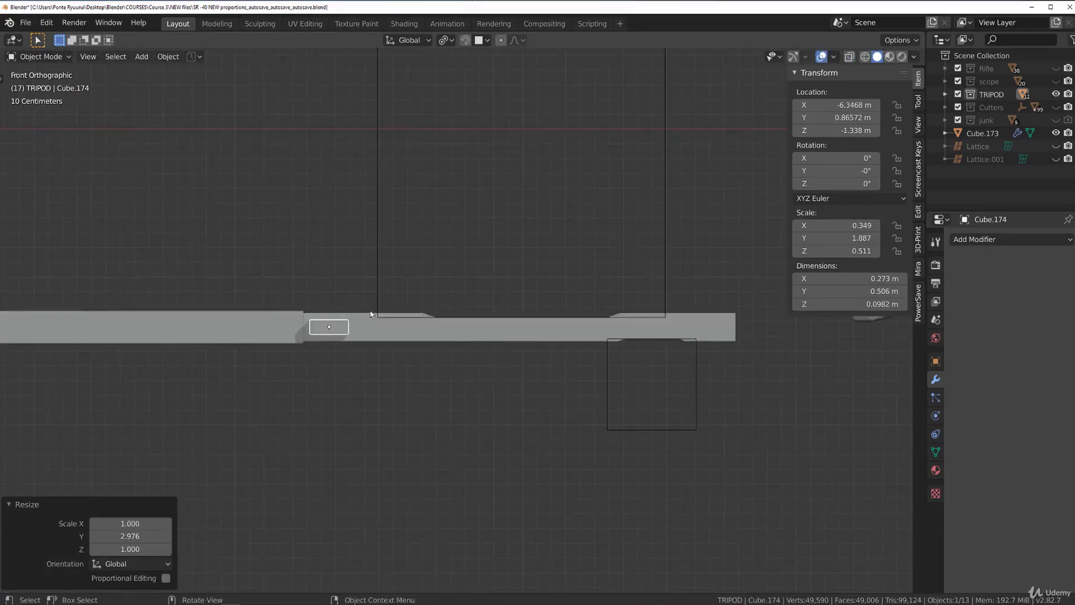
Apply the small cutter's scale and select its four parallel depth edges by similar direction.
{"action": "scroll", "coordinate": [374, 319], "scroll_direction": "up", "scroll_amount": 1}
{"action": "middle_click_drag", "start_coordinate": [368, 288], "coordinate": [305, 320]}
{"action": "key", "text": "Tab"}
{"action": "key", "text": "Tab"}
{"action": "key", "text": "ctrl+a"}
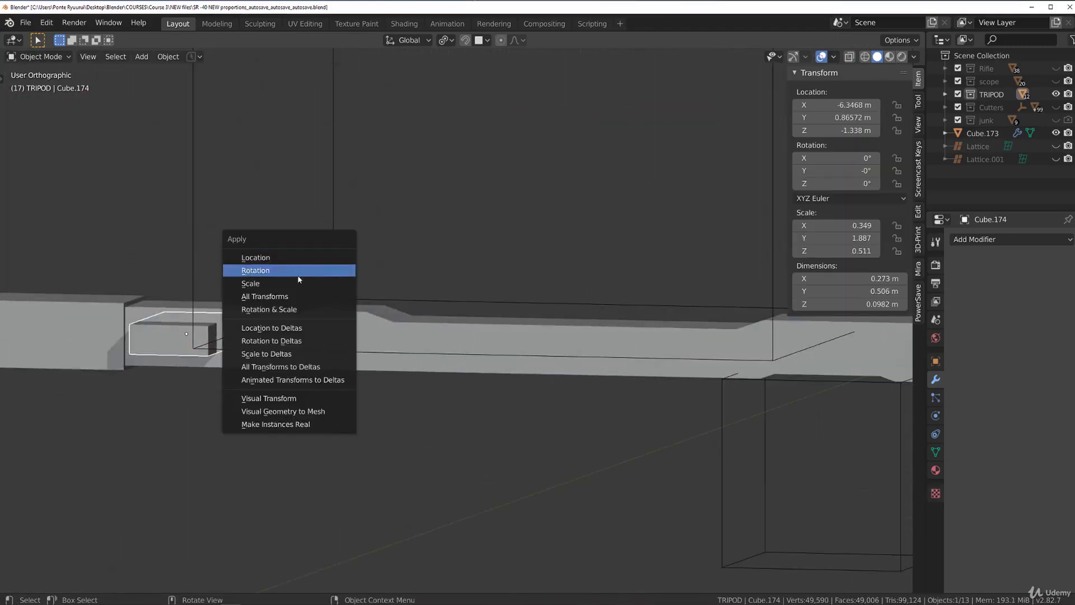
{"action": "left_click", "coordinate": [298, 282]}
{"action": "key", "text": "Tab"}
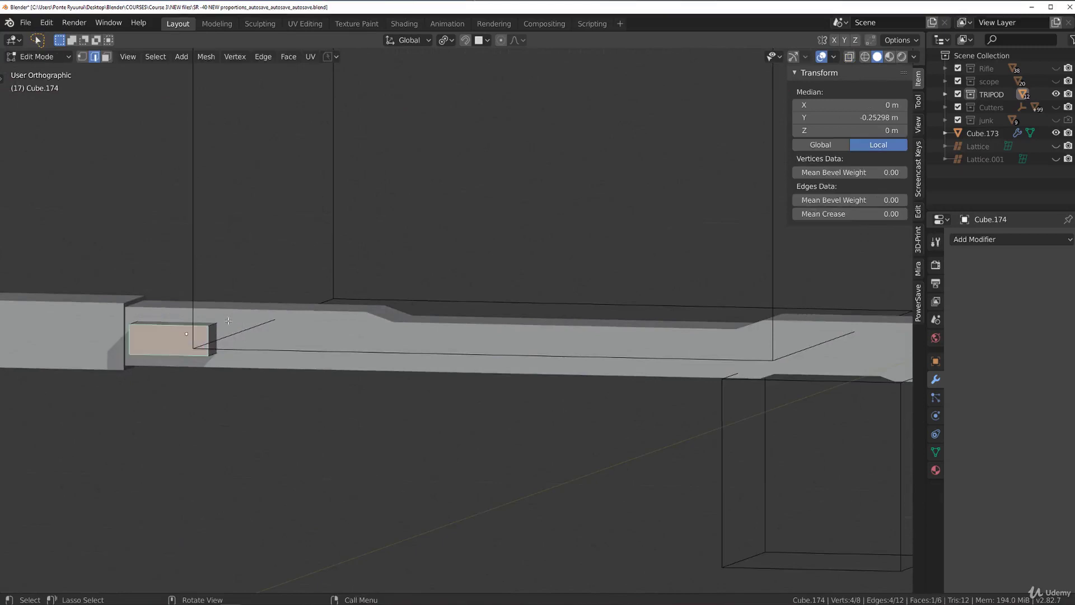
{"action": "key", "text": "shift+g"}
{"action": "left_click", "coordinate": [258, 347]}
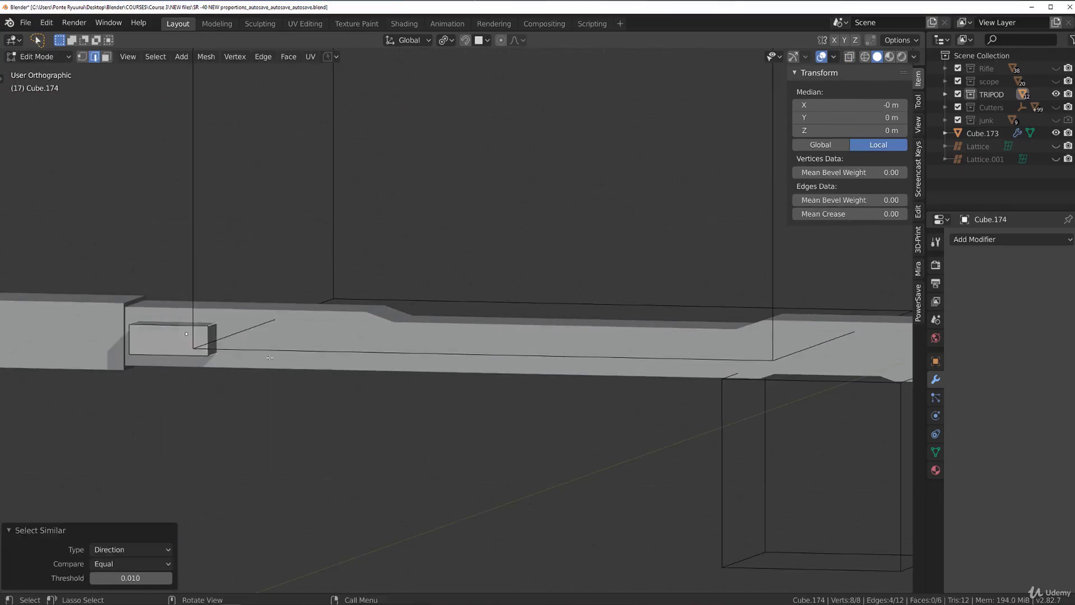
Try rounding the cutter's depth edges with a 0.0281 m bevel of five segments and inspect its profile.
{"action": "scroll", "coordinate": [258, 347], "scroll_direction": "down", "scroll_amount": 2}
{"action": "key", "text": "ctrl+b"}
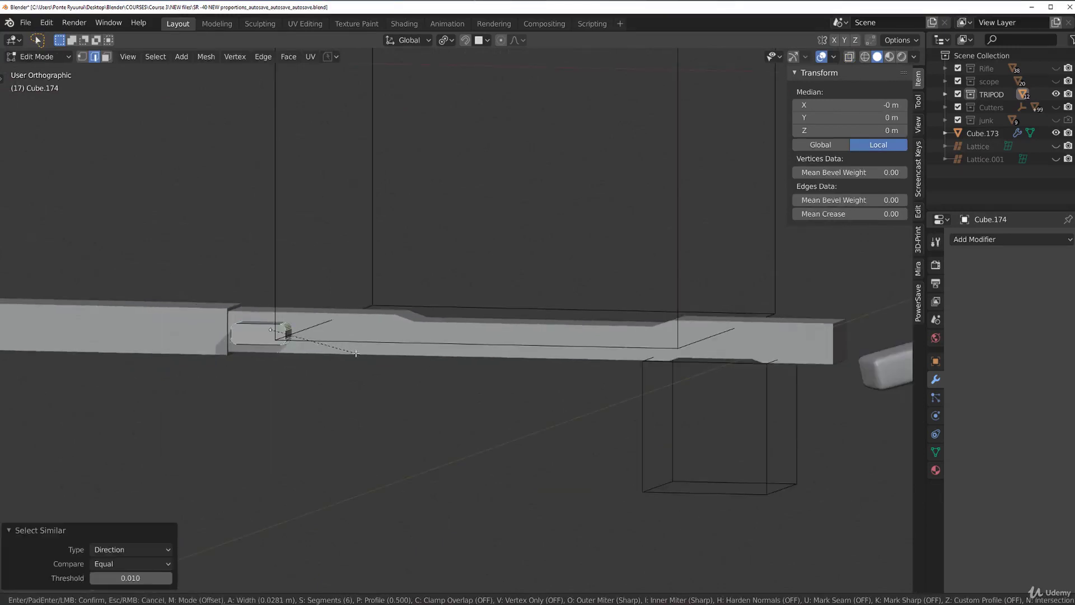
{"action": "left_click", "coordinate": [357, 353]}
{"action": "key", "text": "KP_1"}
{"action": "key", "text": "Tab"}
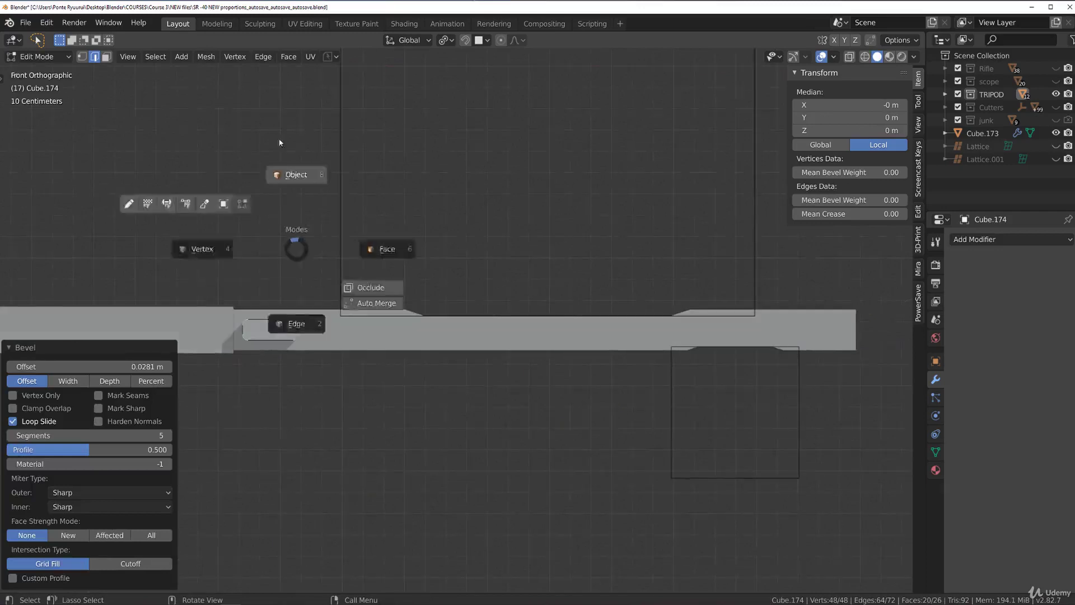
{"action": "scroll", "coordinate": [294, 253], "scroll_direction": "up", "scroll_amount": 4}
{"action": "scroll", "coordinate": [383, 241], "scroll_direction": "down", "scroll_amount": 7}
{"action": "key", "text": "q"}
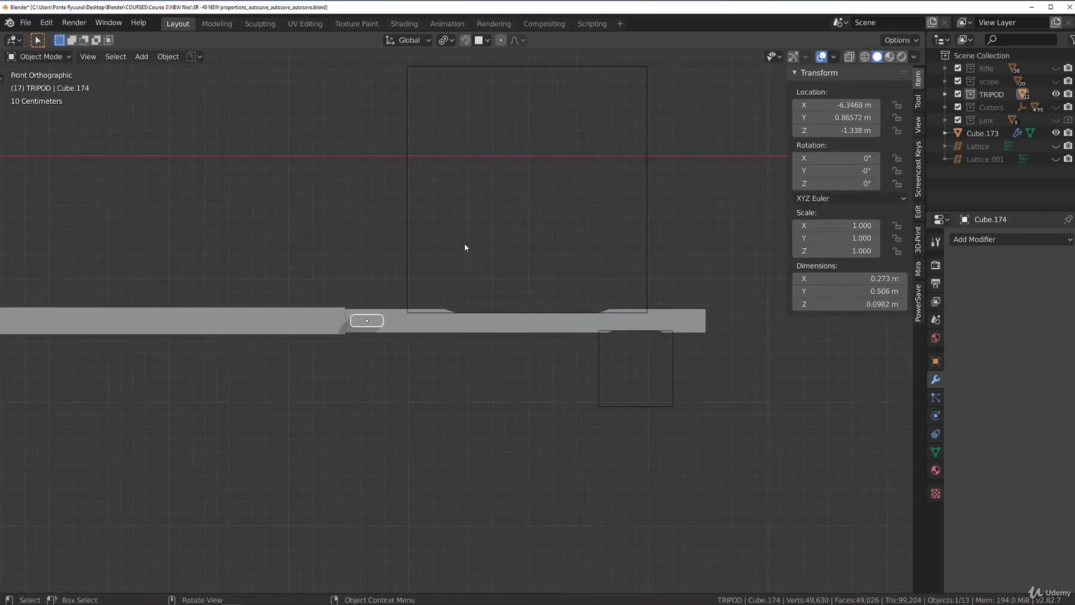
{"action": "middle_click_drag", "start_coordinate": [475, 232], "coordinate": [443, 254]}
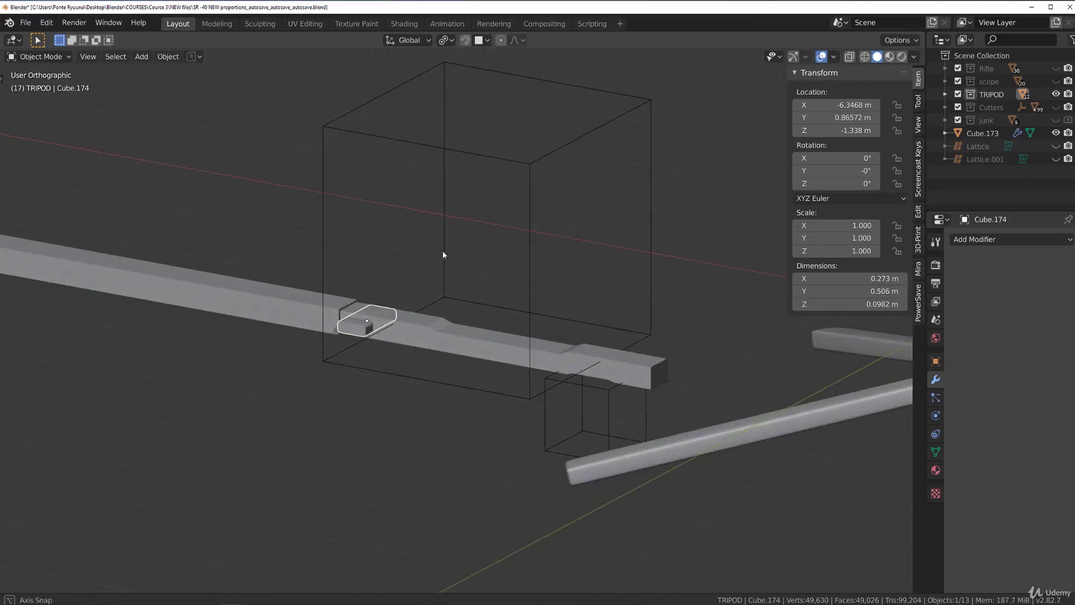
{"action": "scroll", "coordinate": [431, 261], "scroll_direction": "up", "scroll_amount": 6}
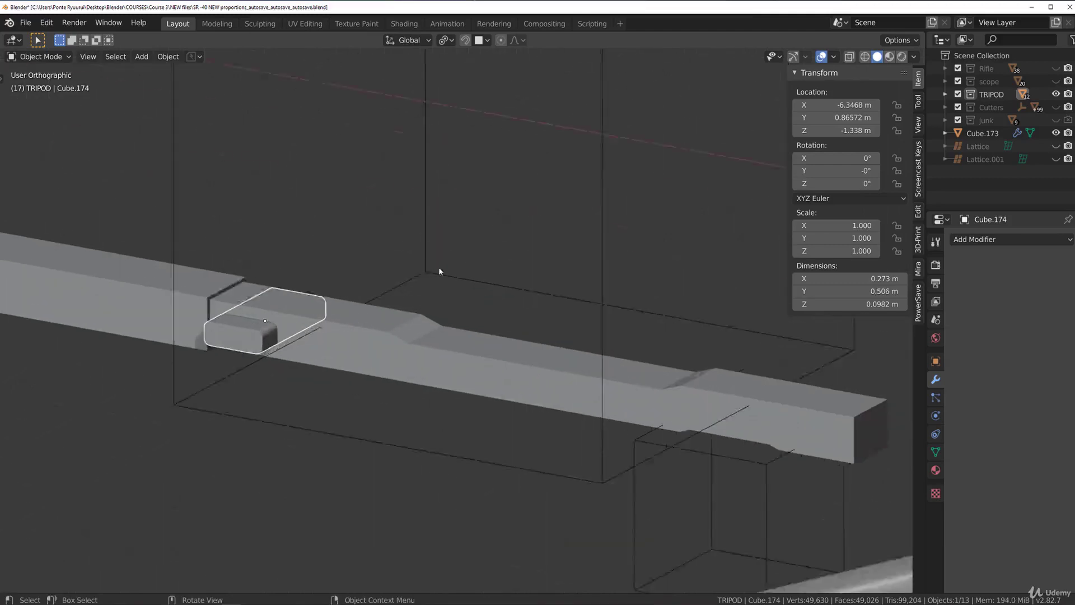
Bevel the cutter's depth edges by 0.0222 m with a single segment and return to Object Mode in front view.
{"action": "key", "text": "Tab"}
{"action": "middle_click_drag", "start_coordinate": [313, 285], "coordinate": [434, 268], "text": "shift"}
{"action": "scroll", "coordinate": [434, 268], "scroll_direction": "up", "scroll_amount": 2}
{"action": "key", "text": "ctrl+b"}
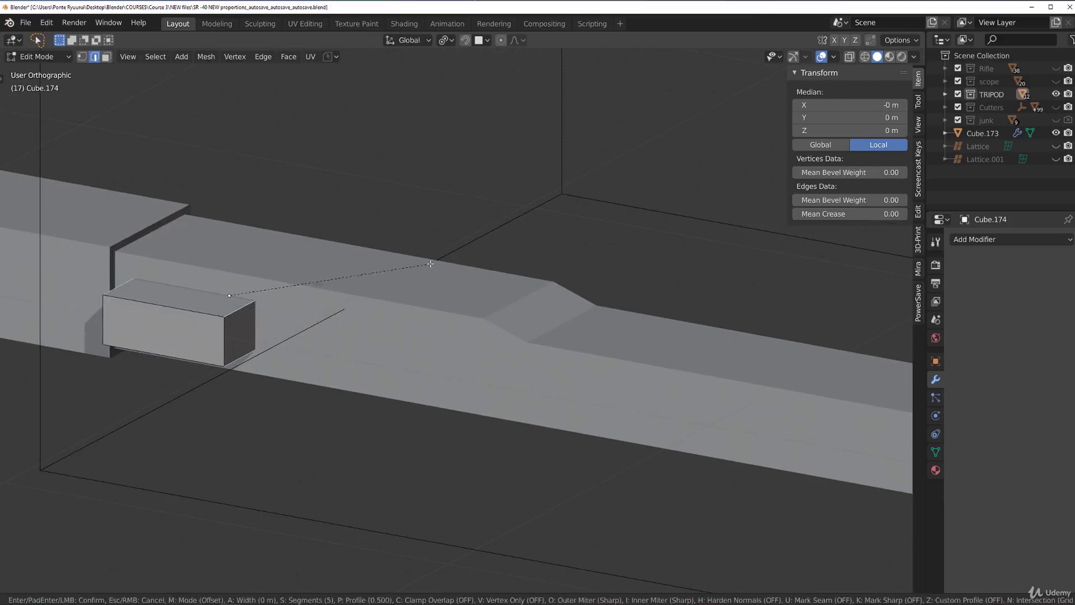
{"action": "left_click", "coordinate": [549, 280]}
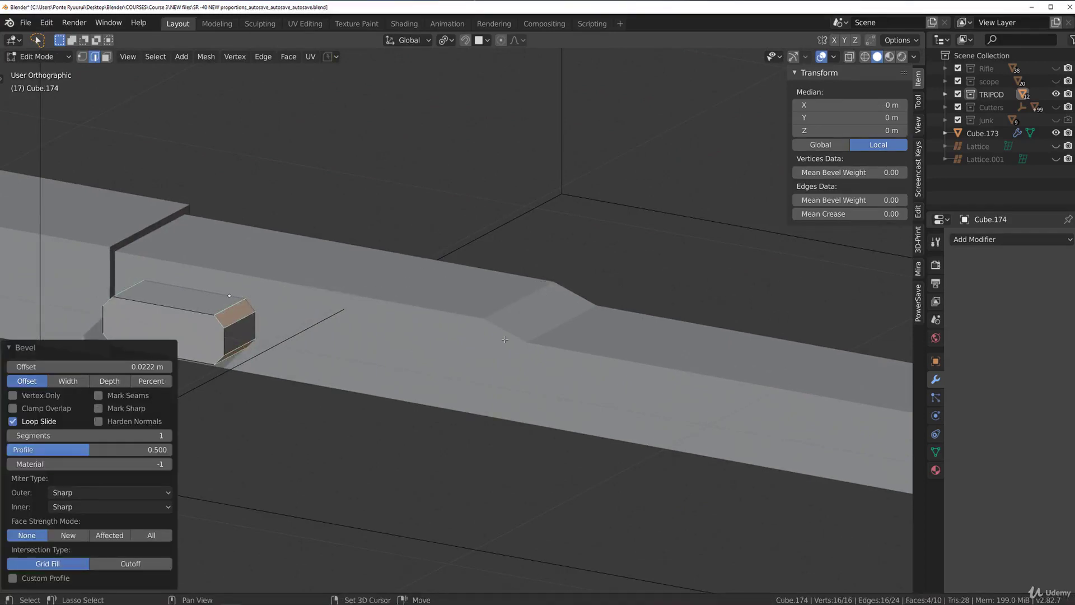
{"action": "key", "text": "KP_1"}
{"action": "key", "text": "Tab"}
{"action": "middle_click_drag", "start_coordinate": [465, 227], "coordinate": [444, 226], "text": "shift"}
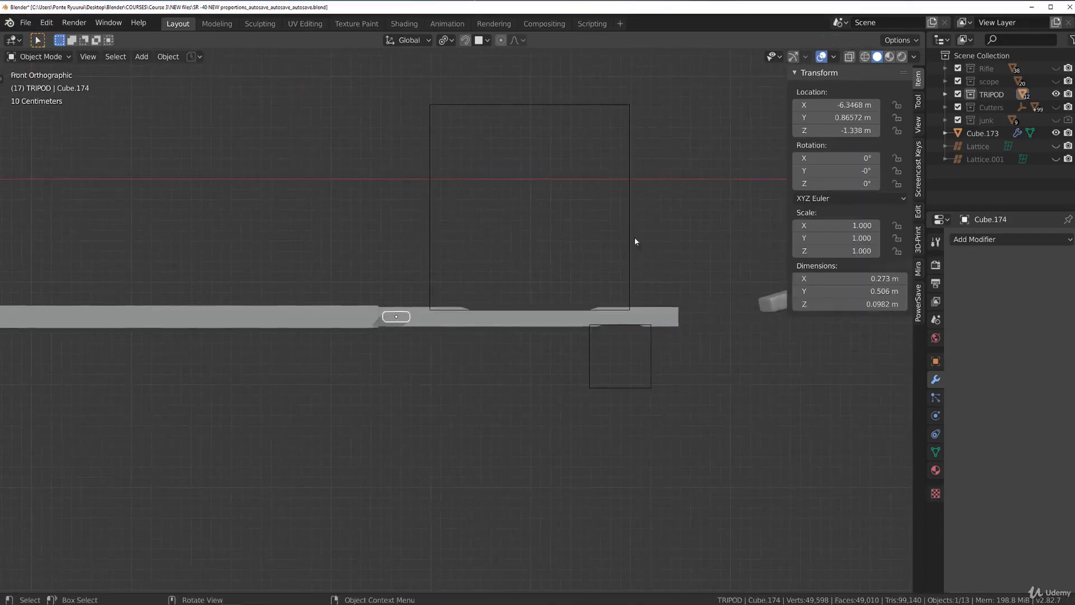
Add an Array modifier to the cutter with a count of 7 and a relative X offset of 1.5.
{"action": "left_click", "coordinate": [986, 239]}
{"action": "left_click", "coordinate": [820, 269]}
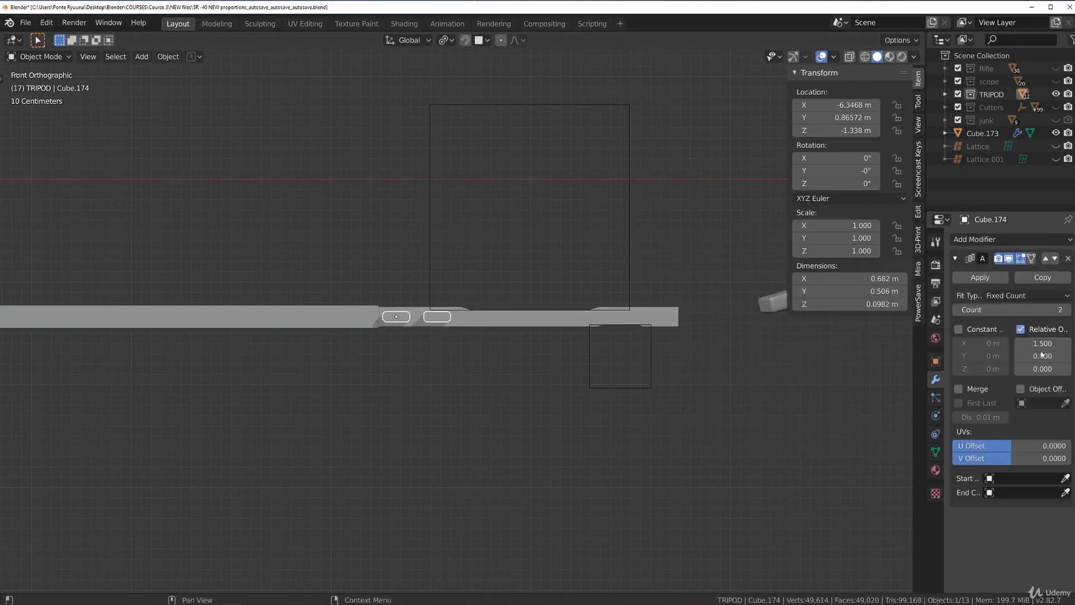
{"action": "left_click", "coordinate": [1066, 311]}
{"action": "left_click", "coordinate": [1066, 311]}
{"action": "left_click", "coordinate": [1067, 311]}
{"action": "left_click", "coordinate": [1067, 311]}
{"action": "left_click", "coordinate": [1066, 312]}
{"action": "left_click", "coordinate": [1067, 312]}
{"action": "left_click", "coordinate": [957, 310]}
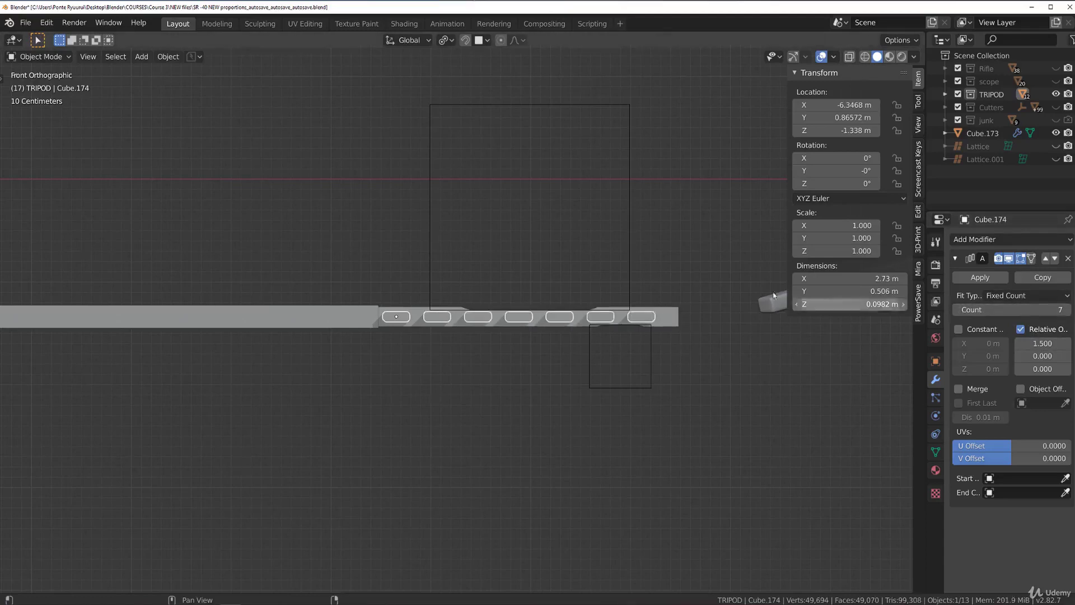
Shift the arrayed cutter 0.0604 m along X and scale it by 0.561 along Z.
{"action": "scroll", "coordinate": [557, 311], "scroll_direction": "up", "scroll_amount": 3}
{"action": "key", "text": "g"}
{"action": "key", "text": "x"}
{"action": "left_click", "coordinate": [517, 267]}
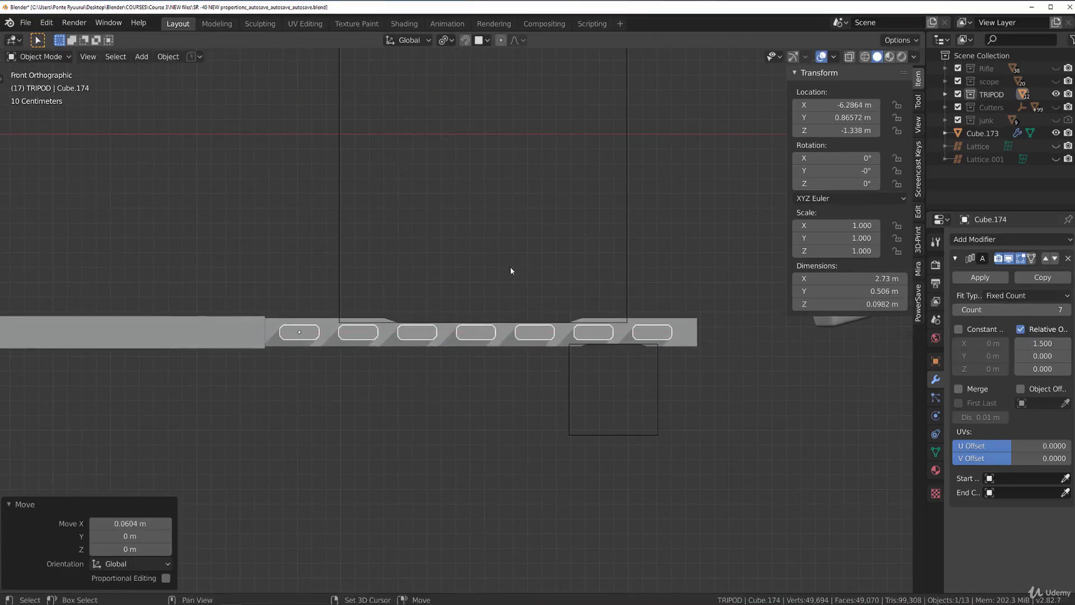
{"action": "key", "text": "s"}
{"action": "key", "text": "z"}
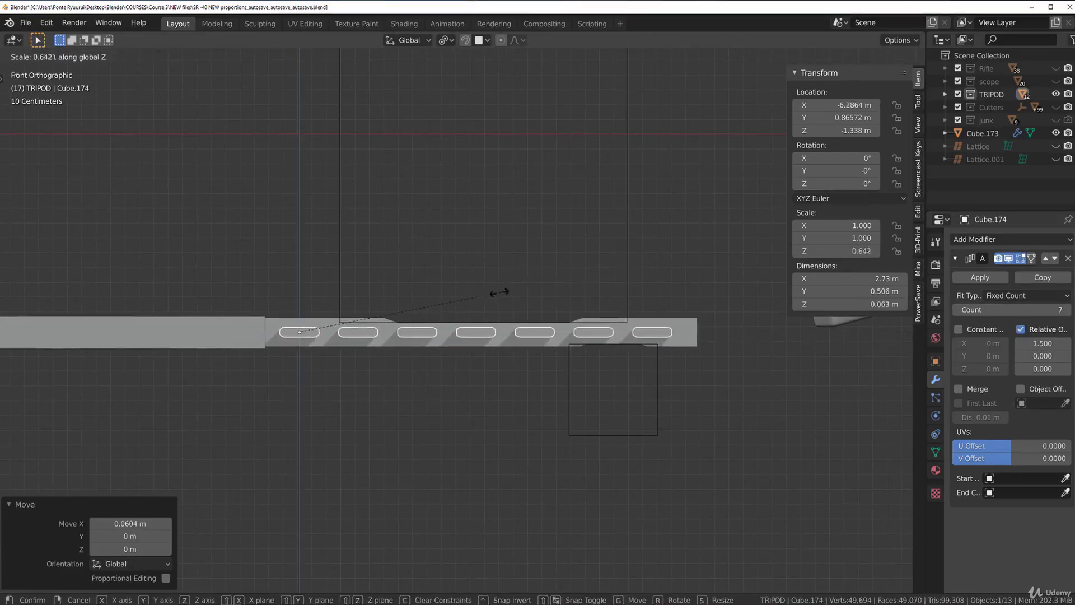
{"action": "left_click", "coordinate": [485, 297]}
Cut the row of slots through the carved block with a Boolean Difference using the arrayed cutter.
{"action": "middle_click_drag", "start_coordinate": [485, 297], "coordinate": [559, 303]}
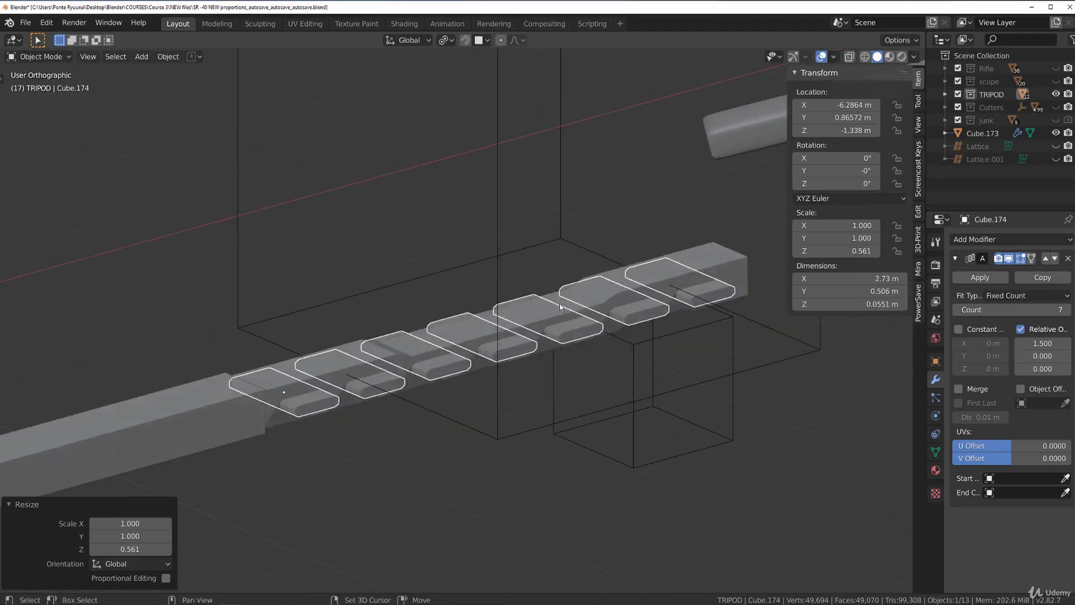
{"action": "left_click", "coordinate": [548, 297], "text": "shift"}
{"action": "key", "text": "ctrl+KP_Subtract"}
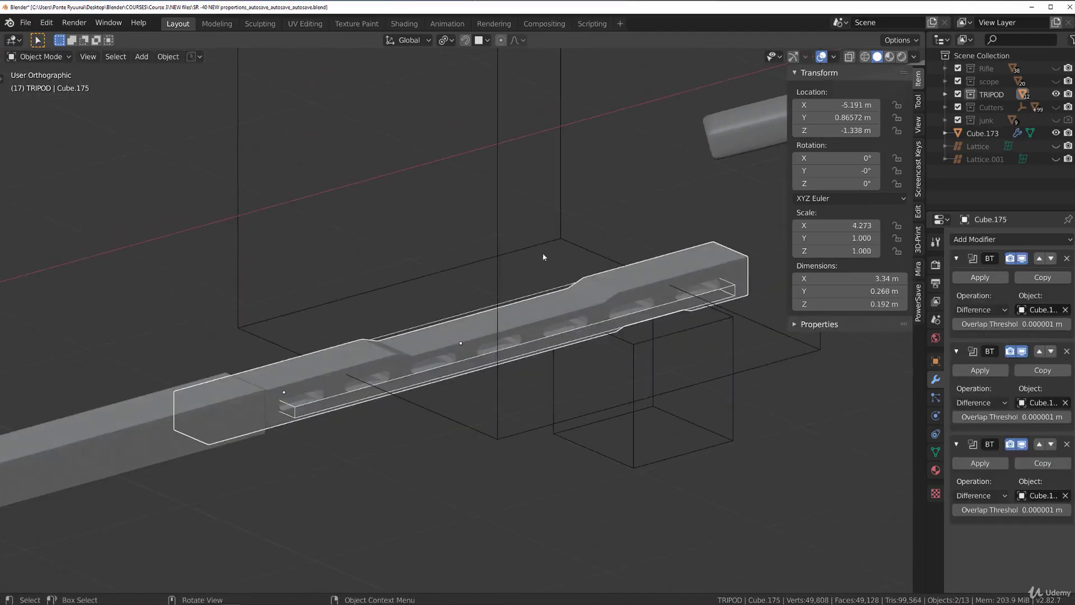
{"action": "key", "text": "KP_1"}
{"action": "scroll", "coordinate": [524, 253], "scroll_direction": "down", "scroll_amount": 2}
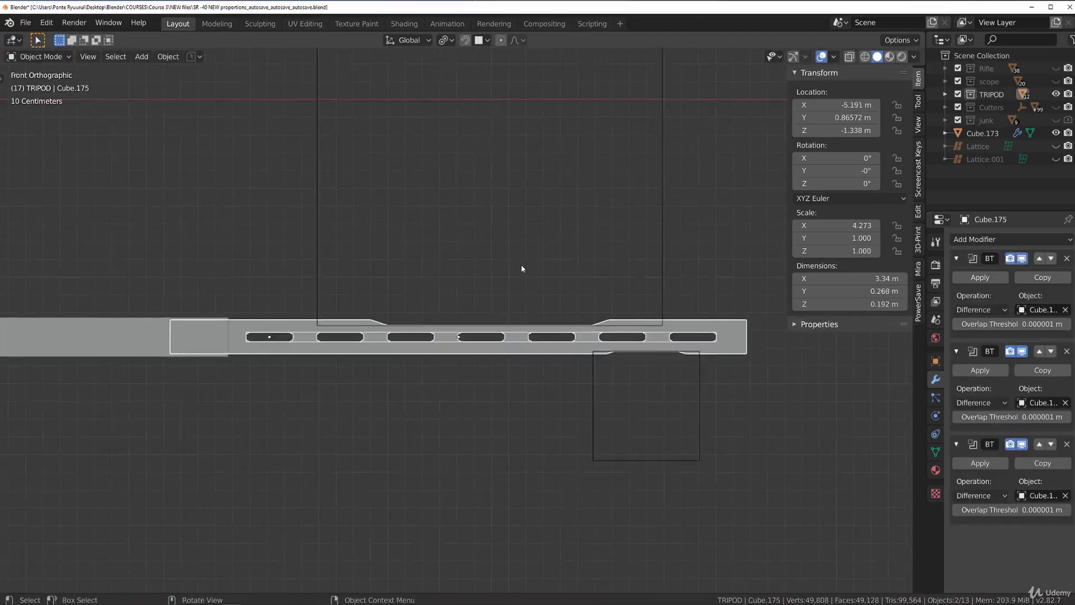
Try scaling the carved block and slot cutter together by 1.076 along Z, and undo it.
{"action": "key", "text": "s"}
{"action": "key", "text": "z"}
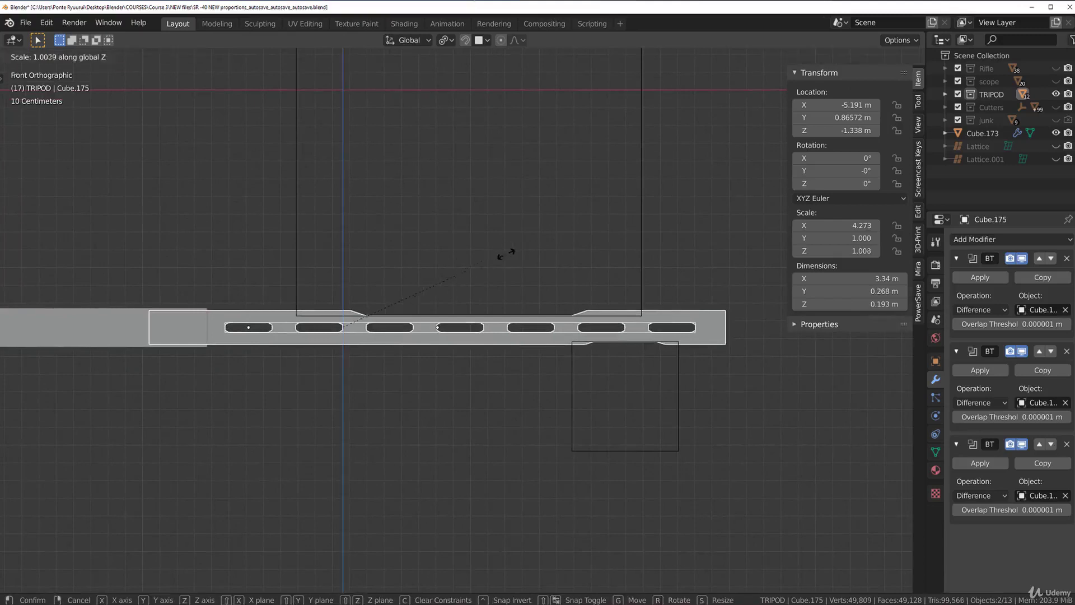
{"action": "left_click", "coordinate": [622, 253]}
{"action": "key", "text": "g"}
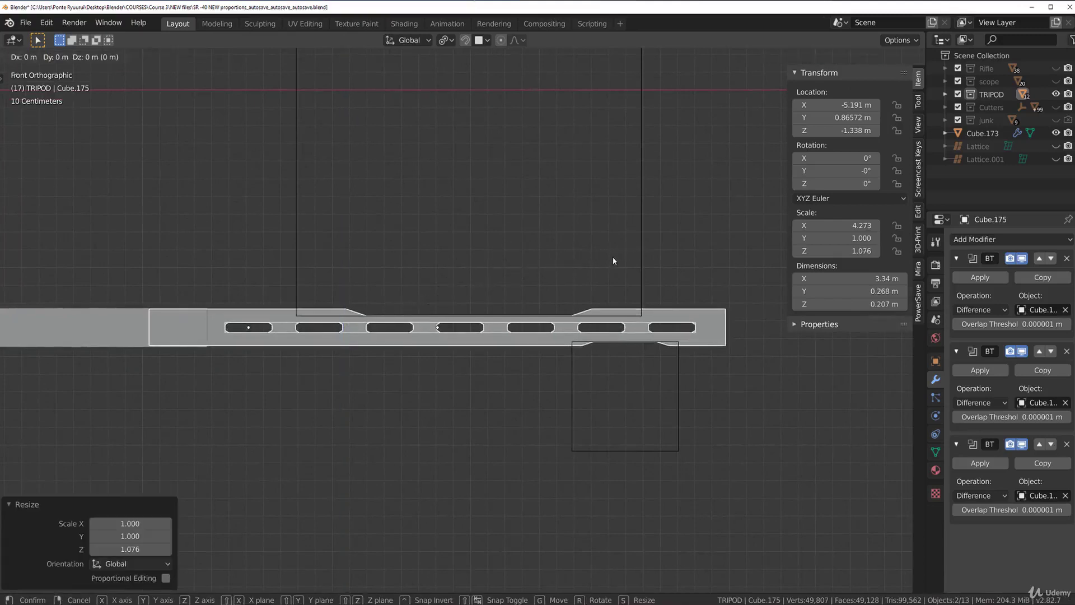
{"action": "left_click", "coordinate": [643, 267]}
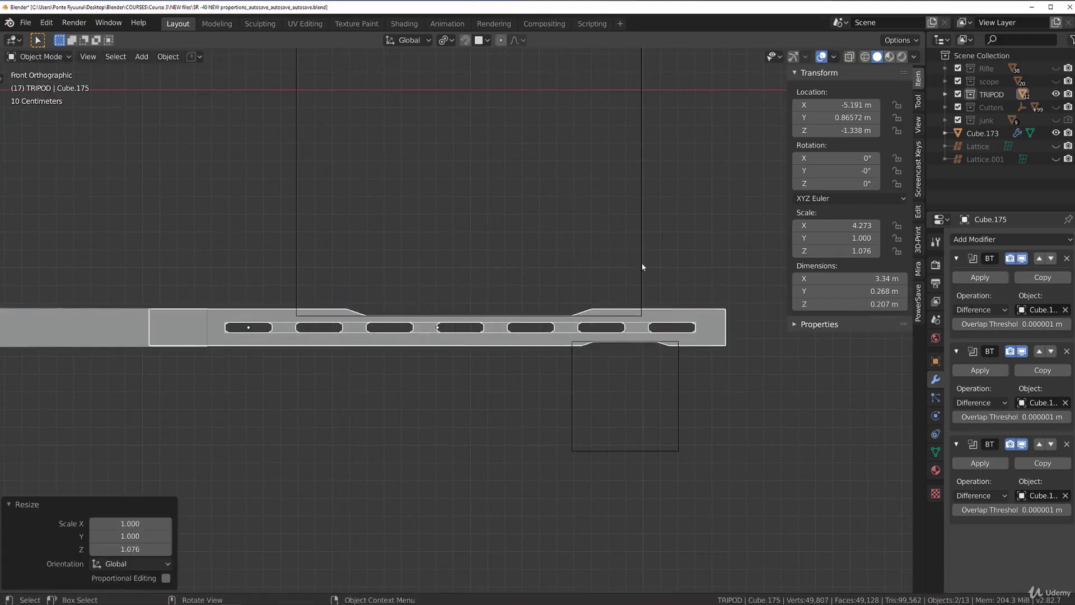
{"action": "left_click", "coordinate": [648, 323]}
{"action": "key", "text": "ctrl+z"}
{"action": "key", "text": "ctrl+z"}
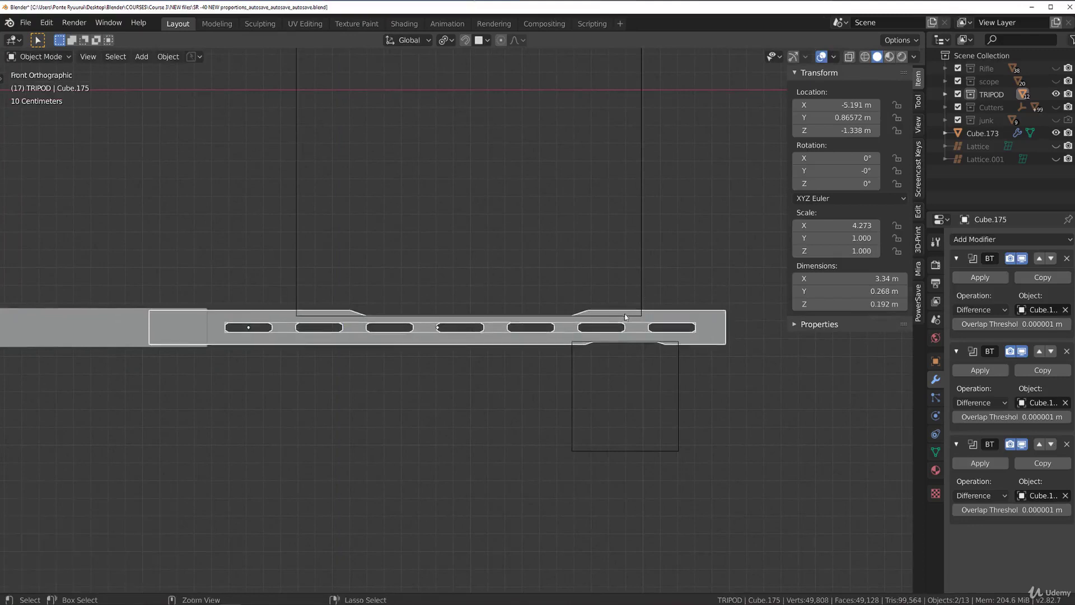
Scale only the slot cutter by 1.162 along Z and move it 0.0399 m in X and -0.000487 m in Z.
{"action": "left_click", "coordinate": [632, 328]}
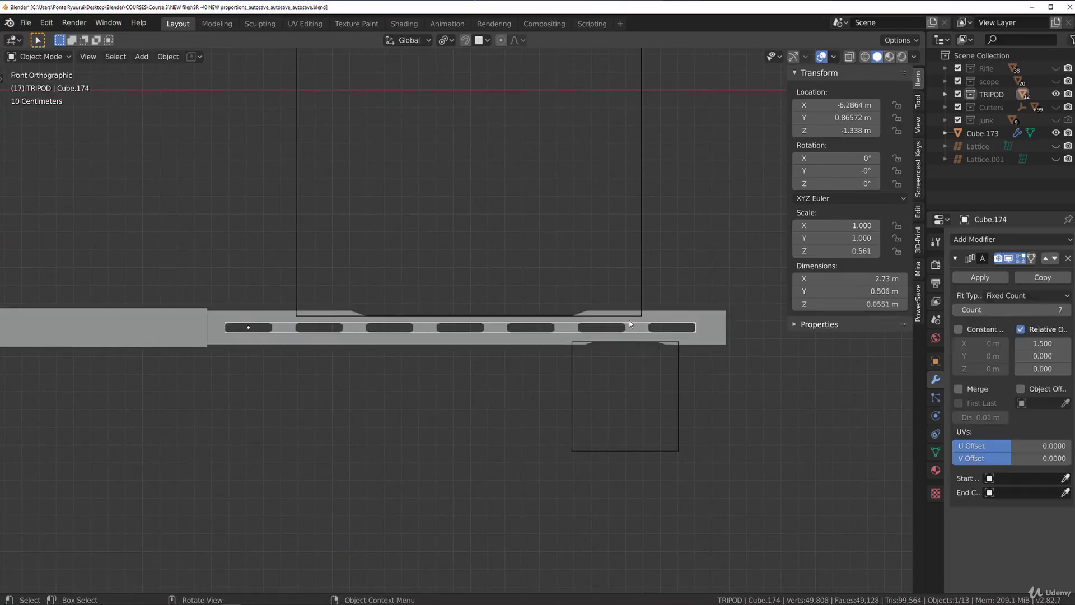
{"action": "key", "text": "s"}
{"action": "key", "text": "z"}
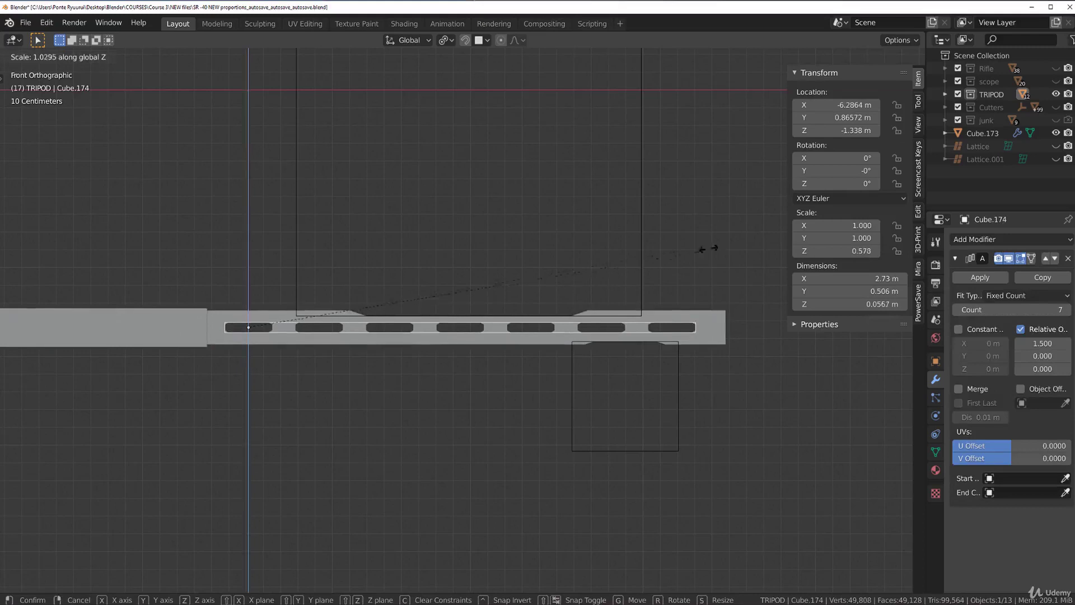
{"action": "left_click", "coordinate": [61, 160]}
{"action": "key", "text": "g"}
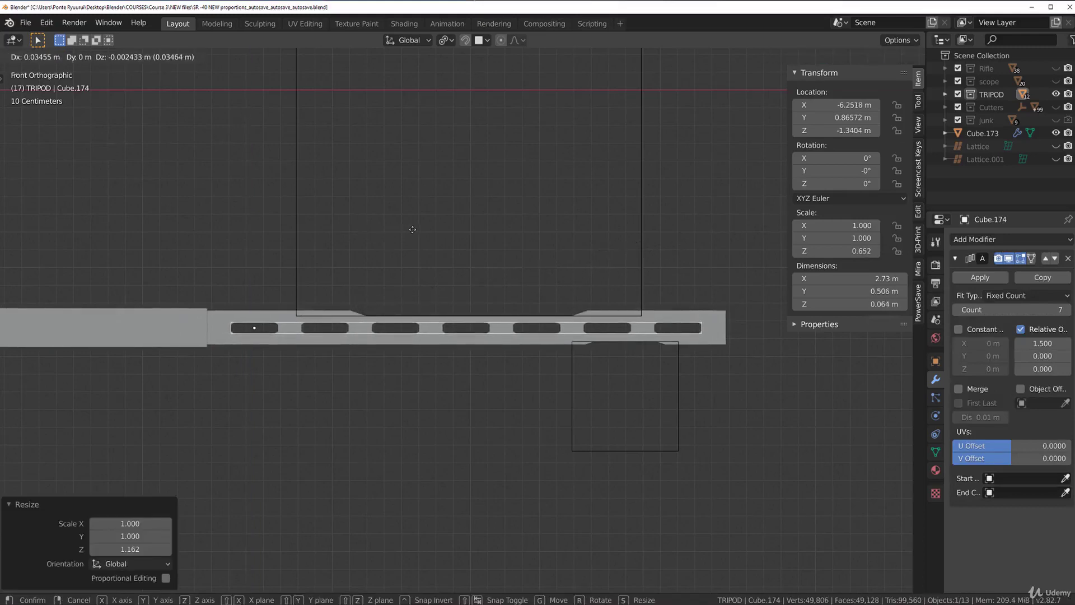
{"action": "left_click", "coordinate": [422, 226]}
Duplicate the slot cutter along X to -9.8375 m and subtract it from the larger leg section with a Boolean Difference.
{"action": "scroll", "coordinate": [305, 234], "scroll_direction": "down", "scroll_amount": 3}
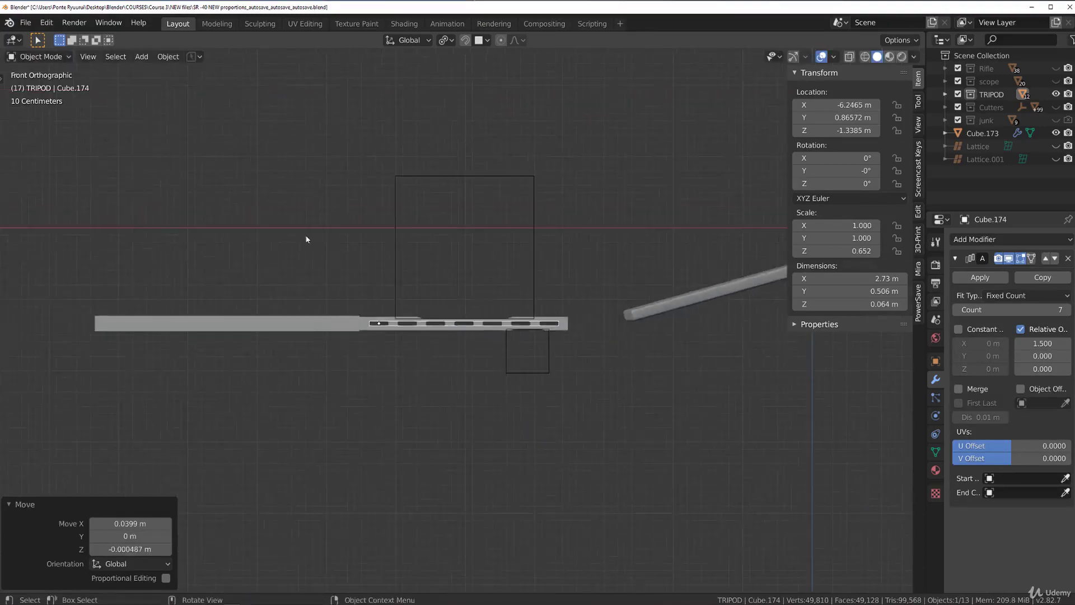
{"action": "middle_click_drag", "start_coordinate": [305, 234], "coordinate": [371, 245], "text": "shift"}
{"action": "scroll", "coordinate": [516, 313], "scroll_direction": "up", "scroll_amount": 2}
{"action": "key", "text": "shift+d"}
{"action": "key", "text": "x"}
{"action": "left_click", "coordinate": [277, 324]}
{"action": "middle_click_drag", "start_coordinate": [278, 324], "coordinate": [398, 366]}
{"action": "left_click", "coordinate": [291, 282], "text": "shift"}
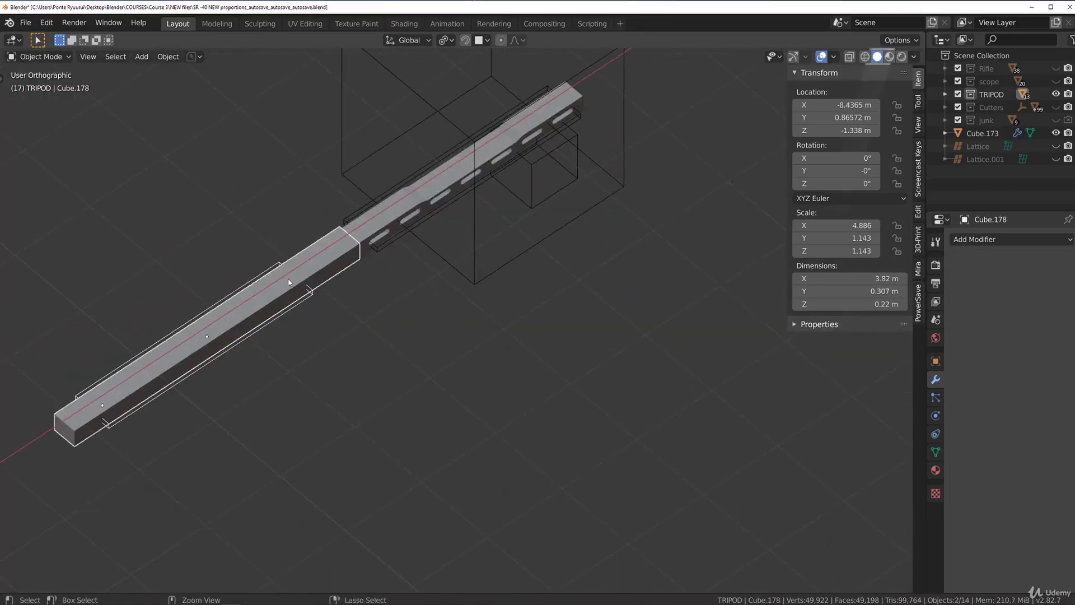
{"action": "key", "text": "KP_7"}
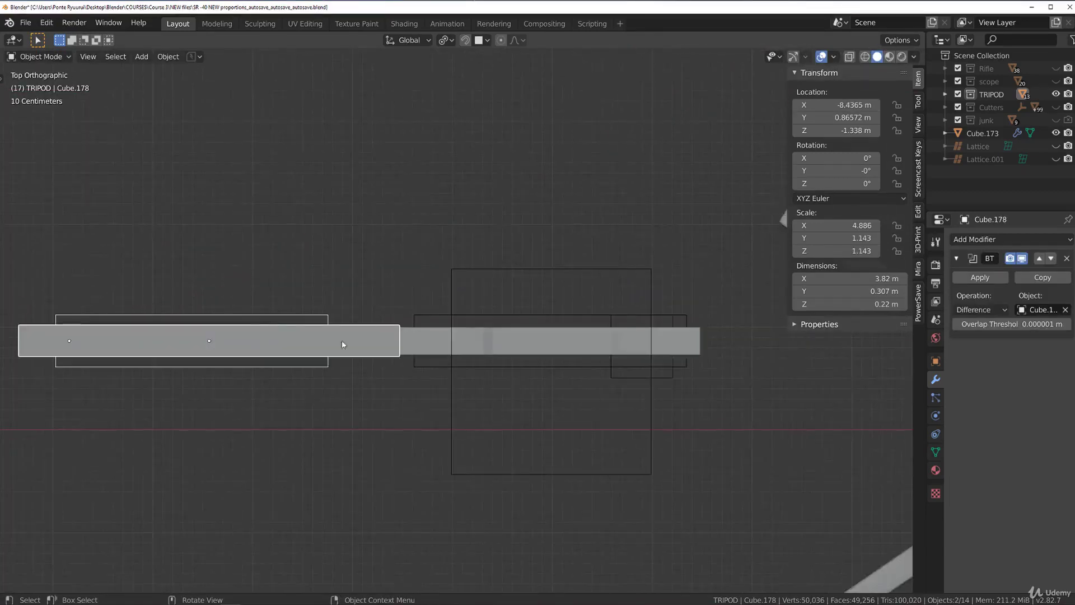
{"action": "key", "text": "KP_1"}
Scale the duplicated slot cutter uniformly to 1.243 in X and Y, and move it -0.143 m along X.
{"action": "key", "text": "s"}
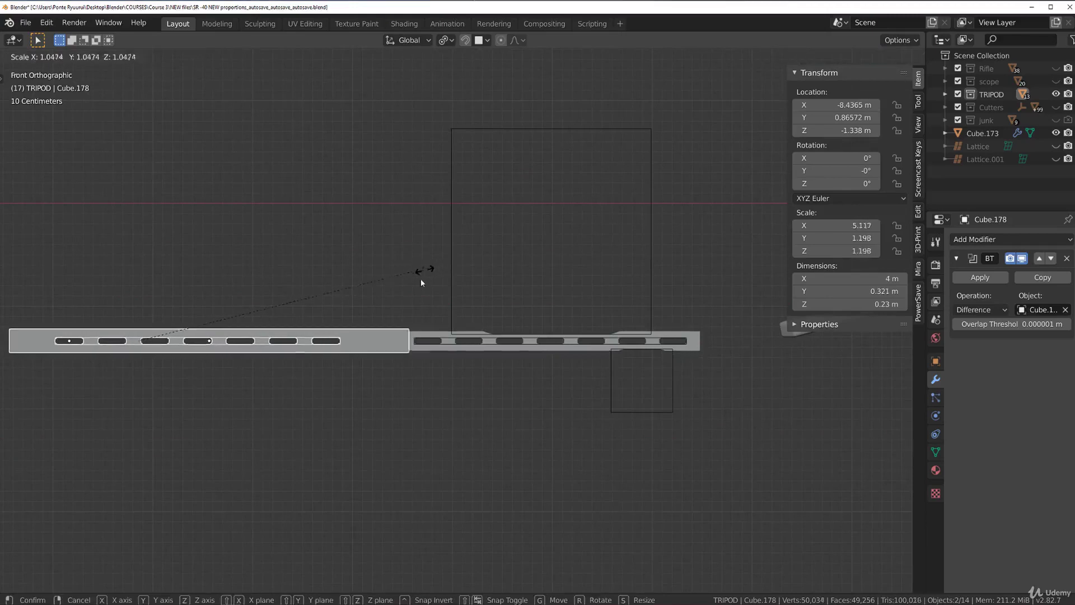
{"action": "key", "text": "Escape"}
{"action": "left_click", "coordinate": [321, 337]}
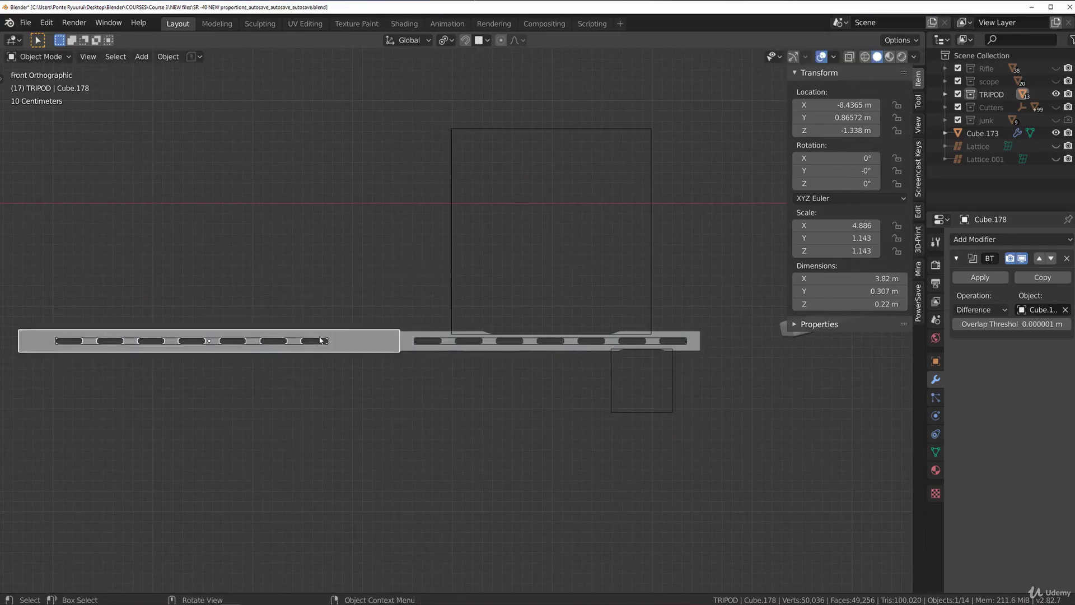
{"action": "left_click", "coordinate": [321, 340]}
{"action": "key", "text": "s"}
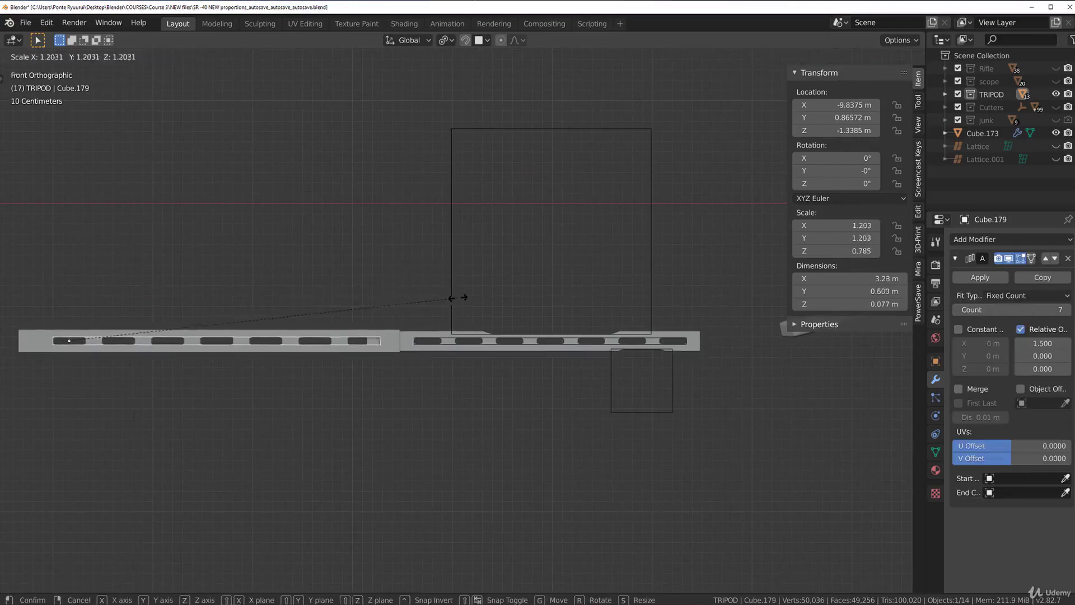
{"action": "left_click", "coordinate": [464, 304]}
{"action": "key", "text": "g"}
{"action": "key", "text": "x"}
{"action": "left_click", "coordinate": [314, 298]}
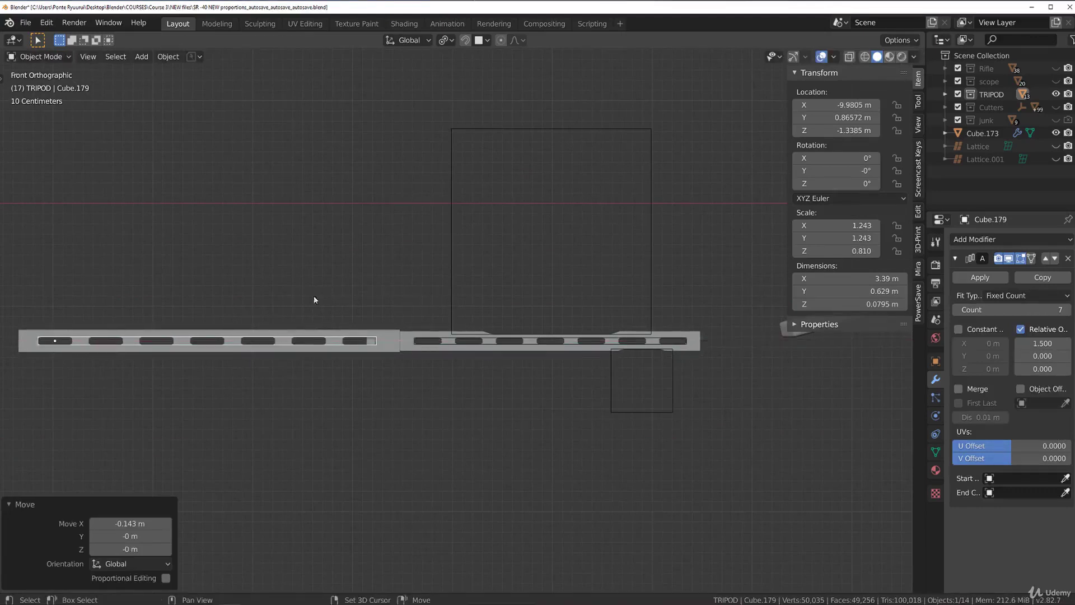
Enlarge the duplicated slot cutter along Z to a scale of 1.188, and hide it.
{"action": "key", "text": "s"}
{"action": "key", "text": "z"}
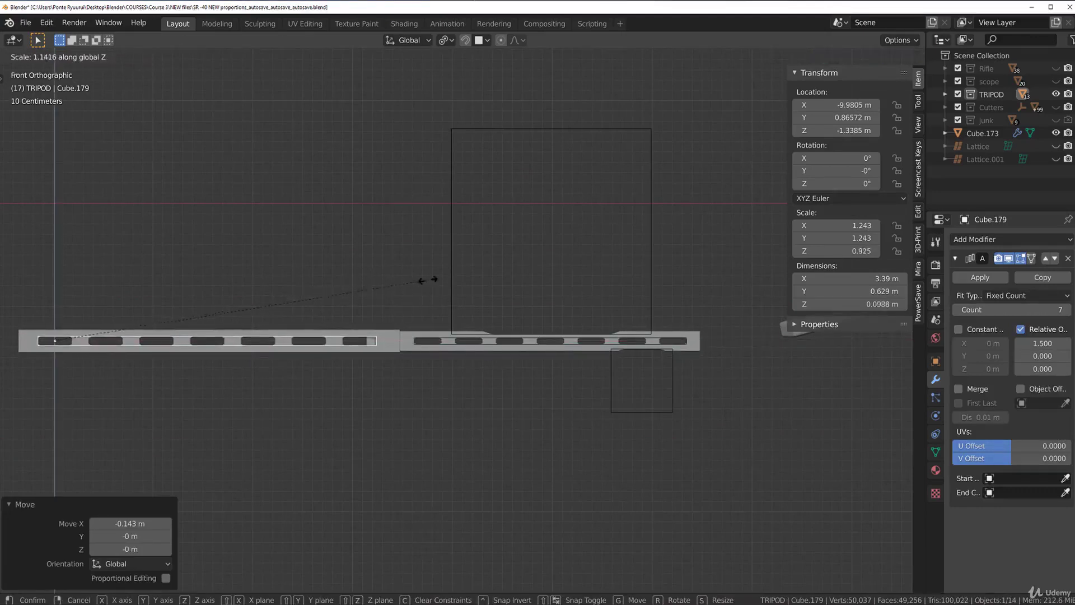
{"action": "left_click", "coordinate": [385, 291]}
{"action": "key", "text": "Tab"}
{"action": "key", "text": "alt+a"}
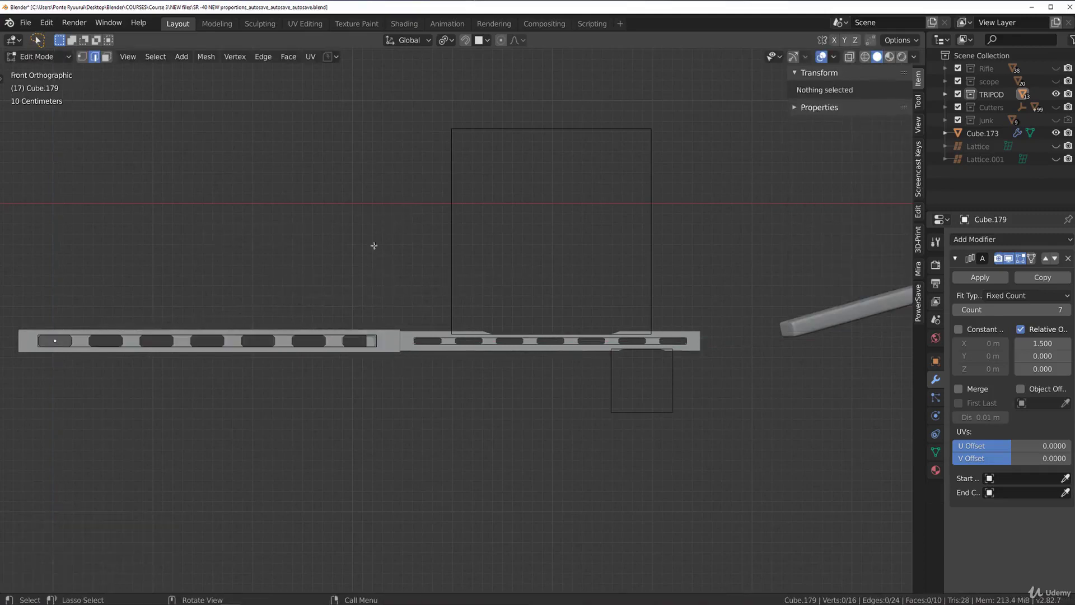
{"action": "key", "text": "Tab"}
{"action": "key", "text": "h"}
Isolate the larger leg section in local view.
{"action": "middle_click_drag", "start_coordinate": [368, 262], "coordinate": [437, 313]}
{"action": "scroll", "coordinate": [437, 313], "scroll_direction": "up", "scroll_amount": 3}
{"action": "key", "text": "KP_5"}
{"action": "middle_click_drag", "start_coordinate": [379, 338], "coordinate": [536, 299]}
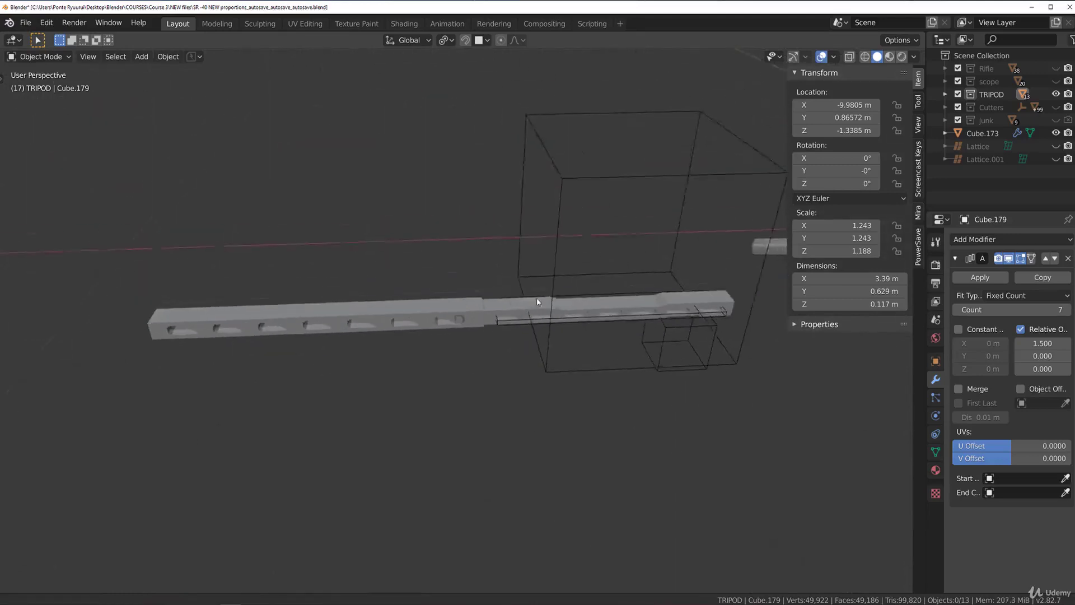
{"action": "scroll", "coordinate": [437, 305], "scroll_direction": "up", "scroll_amount": 3}
{"action": "left_click", "coordinate": [442, 305]}
{"action": "scroll", "coordinate": [448, 307], "scroll_direction": "down", "scroll_amount": 3}
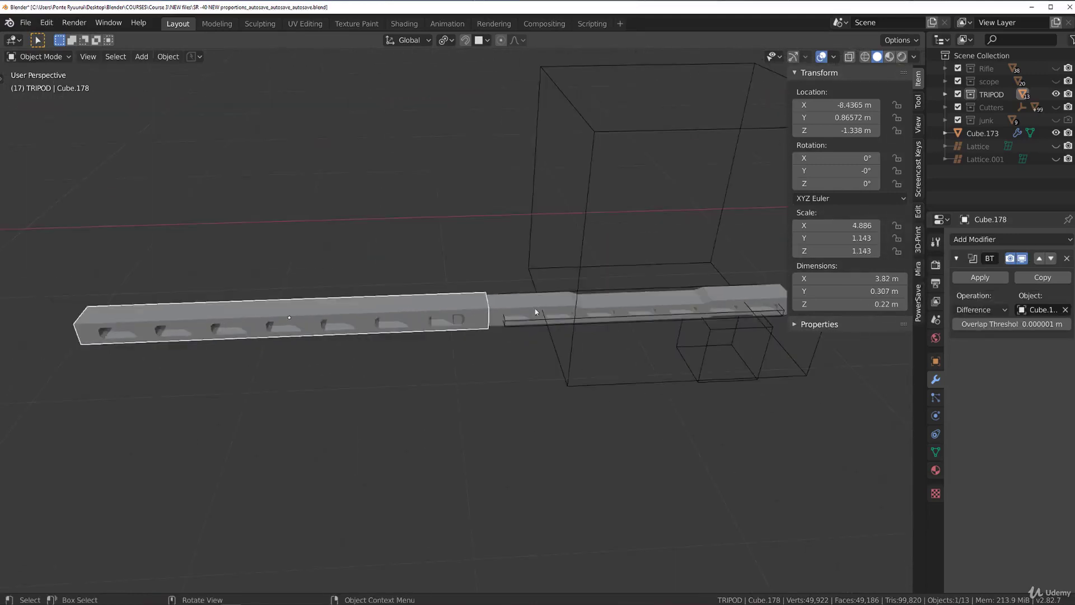
{"action": "key", "text": "KP_Divide"}
Inset the end face of the larger leg section with a thickness of 0.02622 m.
{"action": "key", "text": "KP_3"}
{"action": "scroll", "coordinate": [502, 336], "scroll_direction": "down", "scroll_amount": 1}
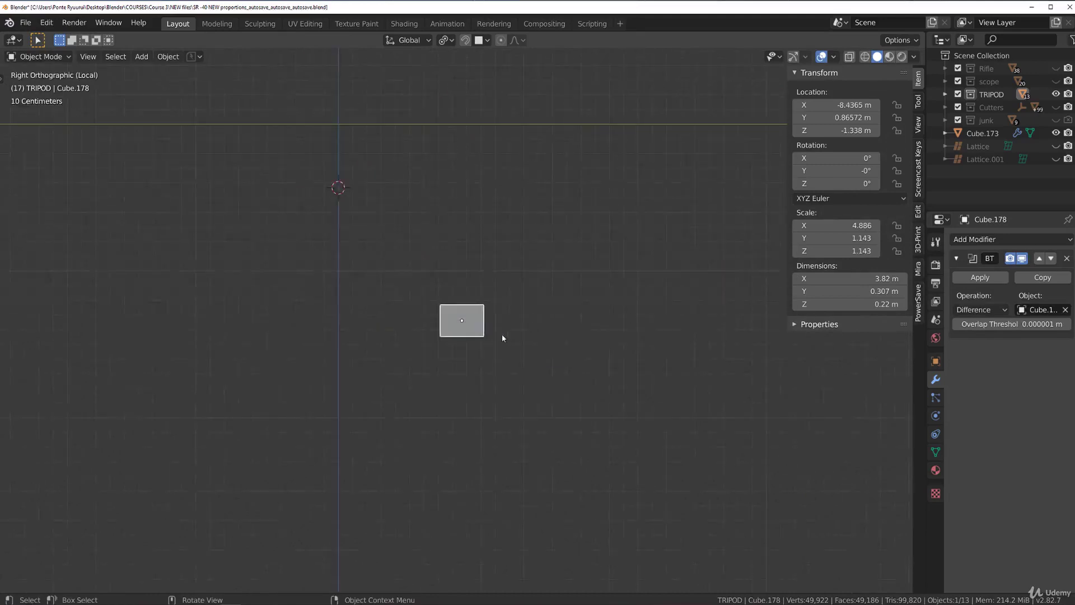
{"action": "scroll", "coordinate": [507, 339], "scroll_direction": "up", "scroll_amount": 6}
{"action": "key", "text": "Tab"}
{"action": "scroll", "coordinate": [482, 324], "scroll_direction": "down", "scroll_amount": 4}
{"action": "key", "text": "i"}
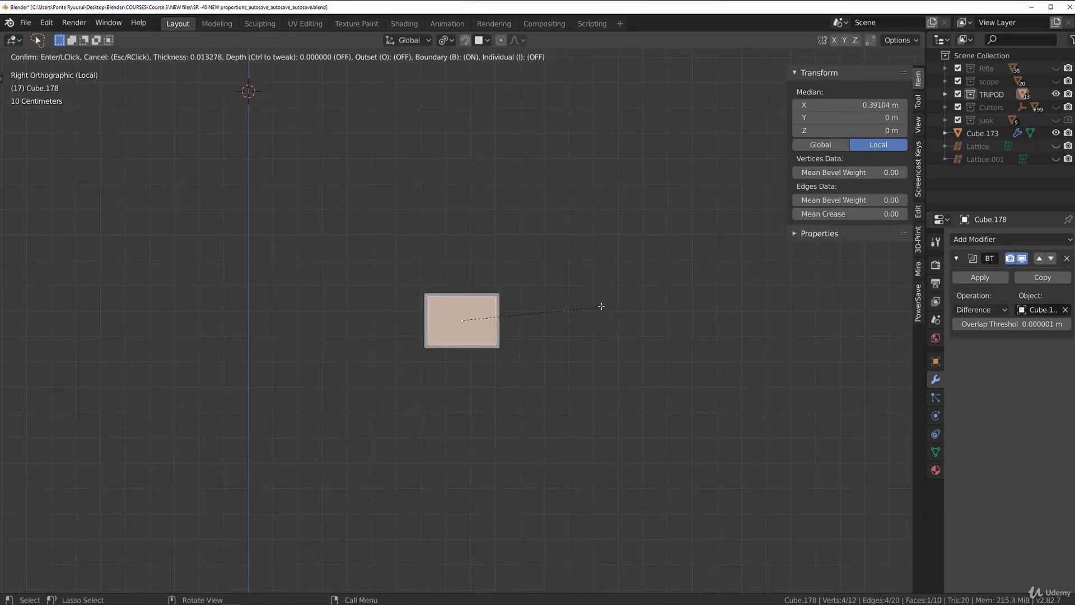
{"action": "left_click", "coordinate": [594, 306]}
Extrude the inset end face 2.27 m inward to start hollowing the leg section.
{"action": "middle_click_drag", "start_coordinate": [595, 305], "coordinate": [597, 321]}
{"action": "scroll", "coordinate": [688, 387], "scroll_direction": "down", "scroll_amount": 3}
{"action": "key", "text": "e"}
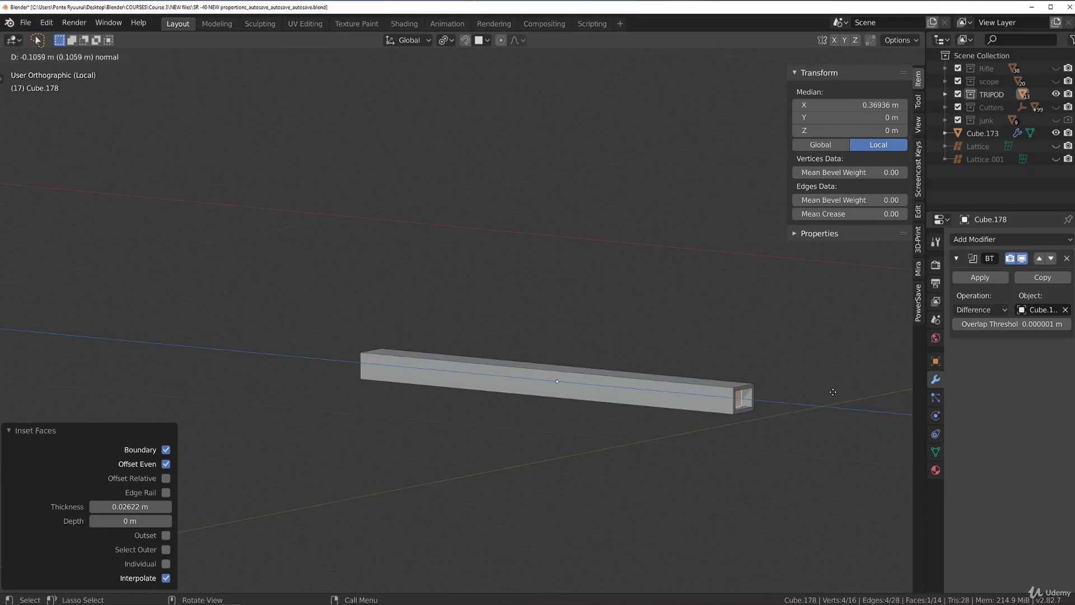
{"action": "right_click", "coordinate": [832, 392]}
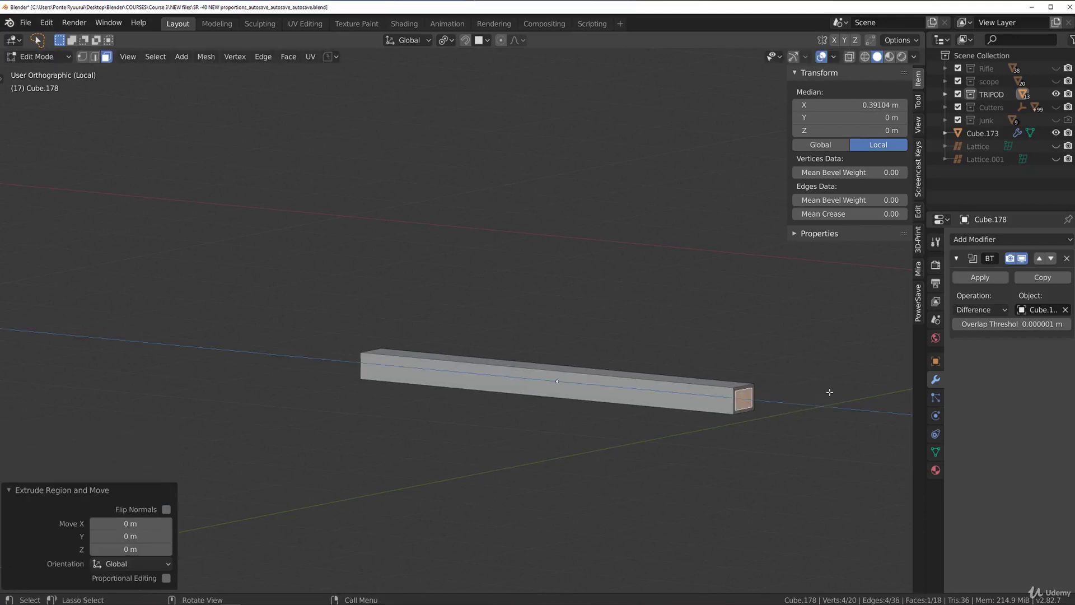
{"action": "key", "text": "e"}
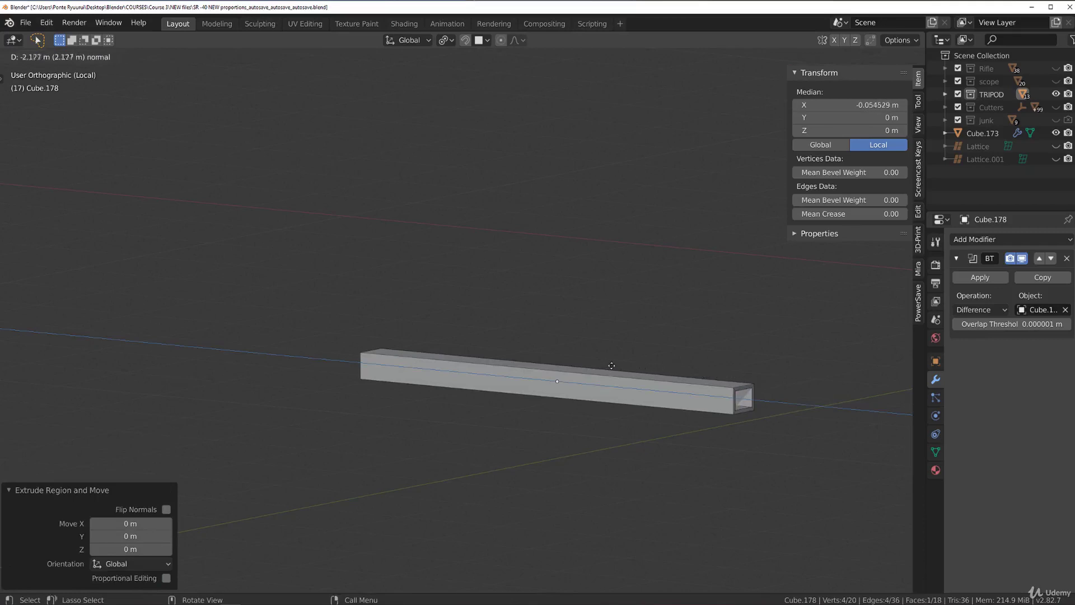
{"action": "left_click", "coordinate": [613, 366]}
Move the extruded inner face about -1.4 m along X, close to the leg section's closed end.
{"action": "key", "text": "Tab"}
{"action": "left_click", "coordinate": [682, 403]}
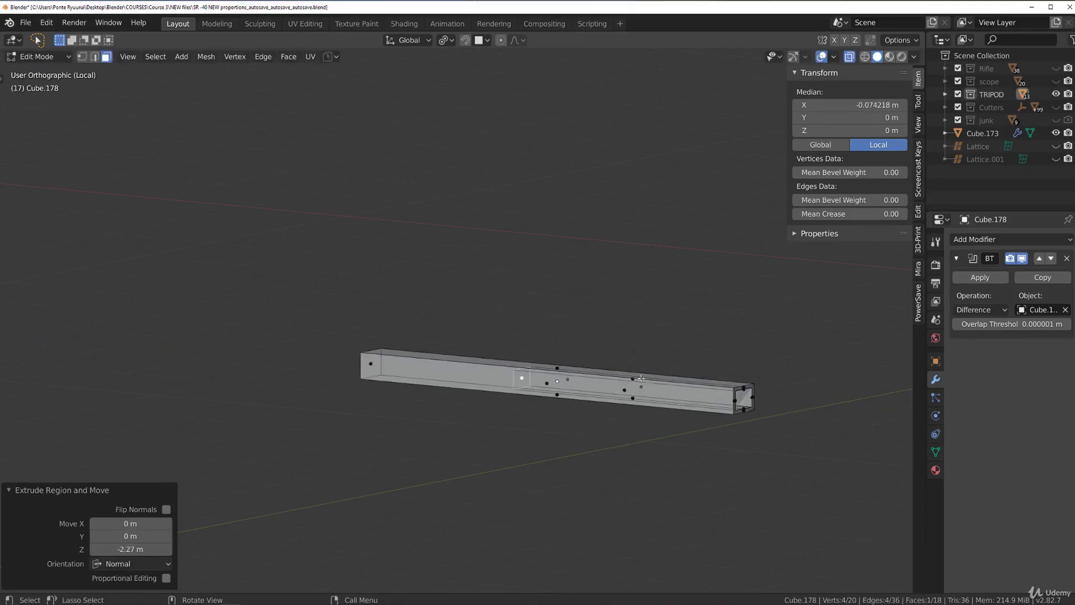
{"action": "key", "text": "g"}
{"action": "key", "text": "x"}
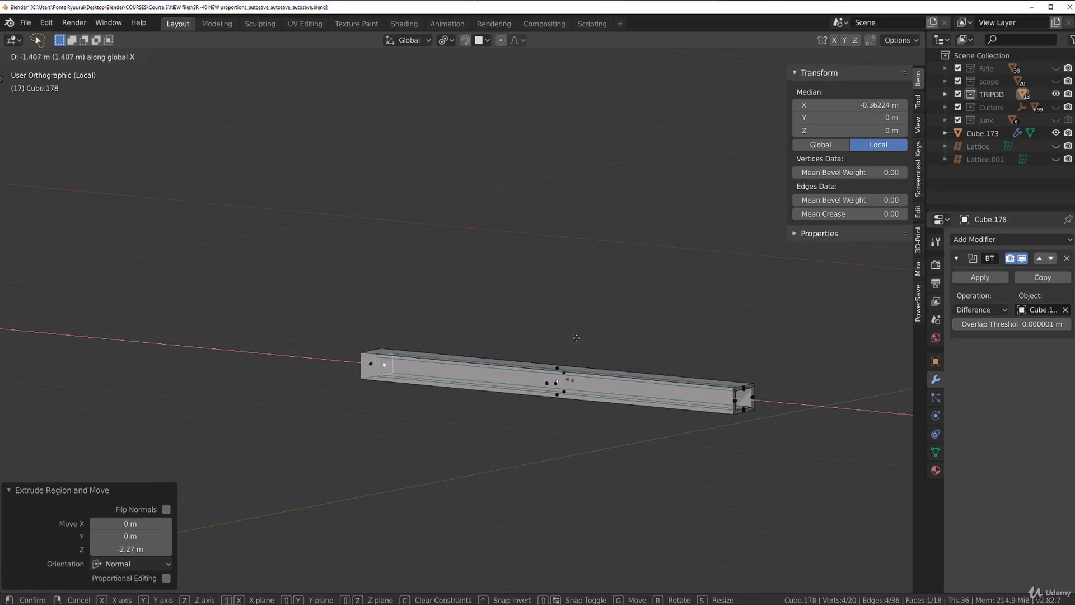
{"action": "left_click", "coordinate": [573, 337]}
{"action": "key", "text": "Tab"}
Bevel the four lengthwise inner edges of the hollow with several segments to round its corners.
{"action": "scroll", "coordinate": [668, 333], "scroll_direction": "down", "scroll_amount": 4}
{"action": "middle_click_drag", "start_coordinate": [666, 331], "coordinate": [458, 280]}
{"action": "scroll", "coordinate": [616, 321], "scroll_direction": "up", "scroll_amount": 6}
{"action": "key", "text": "alt+z"}
{"action": "scroll", "coordinate": [442, 341], "scroll_direction": "up", "scroll_amount": 3}
{"action": "key", "text": "Tab"}
{"action": "left_click", "coordinate": [381, 331]}
{"action": "middle_click_drag", "start_coordinate": [382, 331], "coordinate": [420, 335]}
{"action": "scroll", "coordinate": [499, 359], "scroll_direction": "down", "scroll_amount": 3}
{"action": "left_click", "coordinate": [621, 352], "text": "shift"}
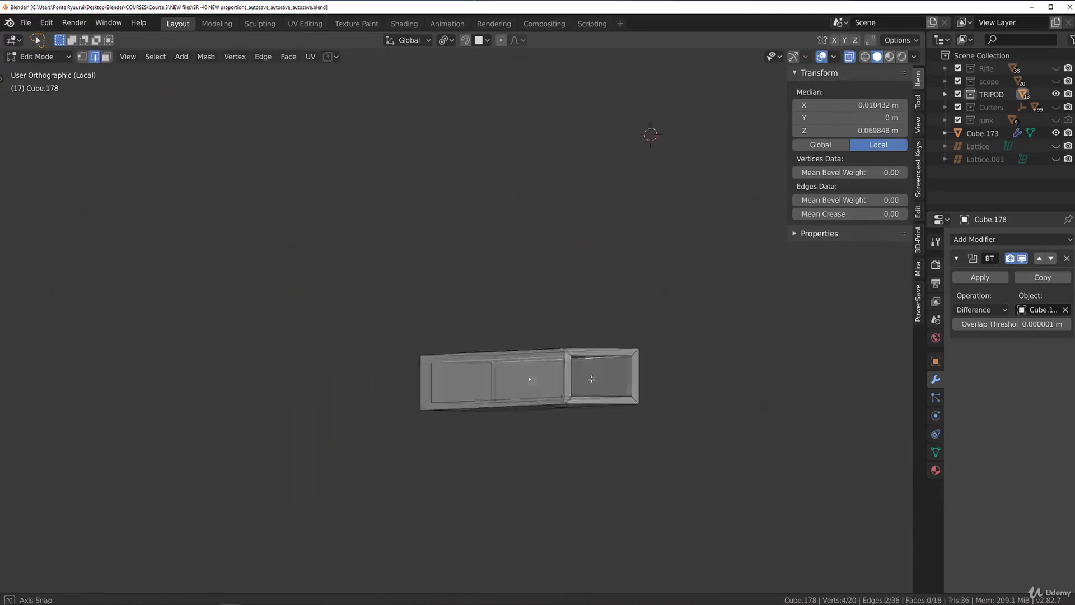
{"action": "middle_click_drag", "start_coordinate": [621, 353], "coordinate": [433, 426]}
{"action": "left_click", "coordinate": [315, 447], "text": "shift"}
{"action": "middle_click_drag", "start_coordinate": [315, 446], "coordinate": [762, 427]}
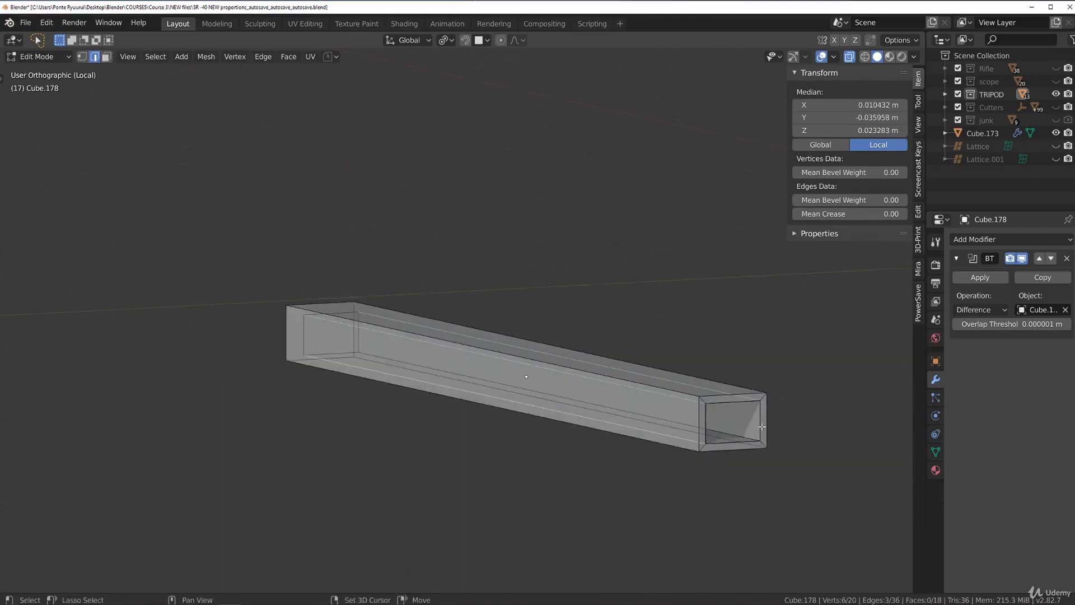
{"action": "left_click", "coordinate": [760, 434], "text": "shift"}
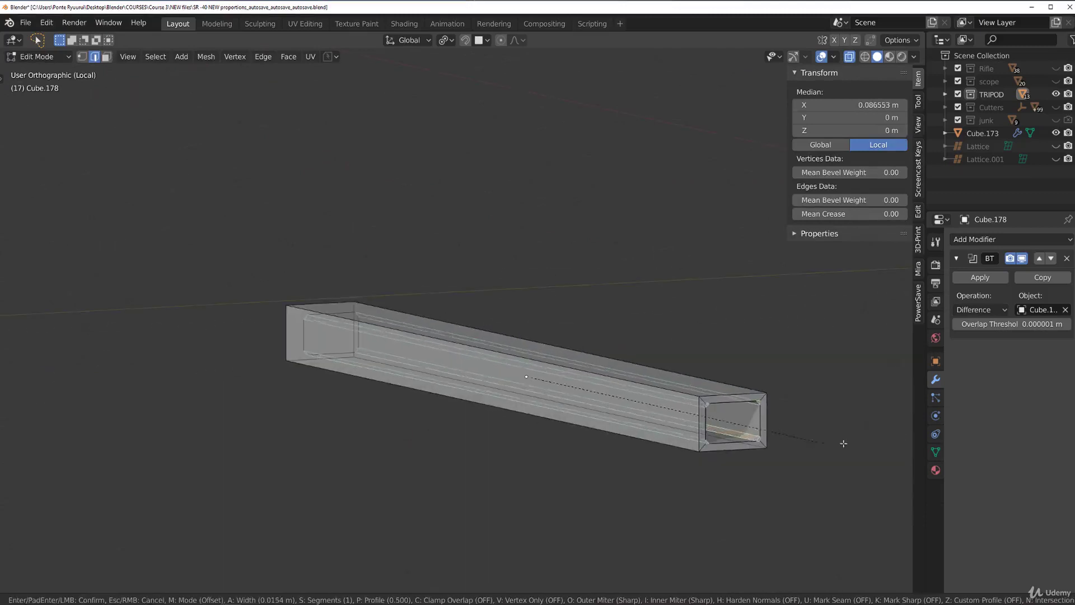
{"action": "scroll", "coordinate": [919, 438], "scroll_direction": "up", "scroll_amount": 5}
{"action": "left_click", "coordinate": [920, 439]}
{"action": "key", "text": "Tab"}
Inspect the slots in the hollowed leg section, unhide the hidden objects and leave local view.
{"action": "middle_click_drag", "start_coordinate": [602, 375], "coordinate": [537, 297]}
{"action": "scroll", "coordinate": [536, 297], "scroll_direction": "up", "scroll_amount": 4}
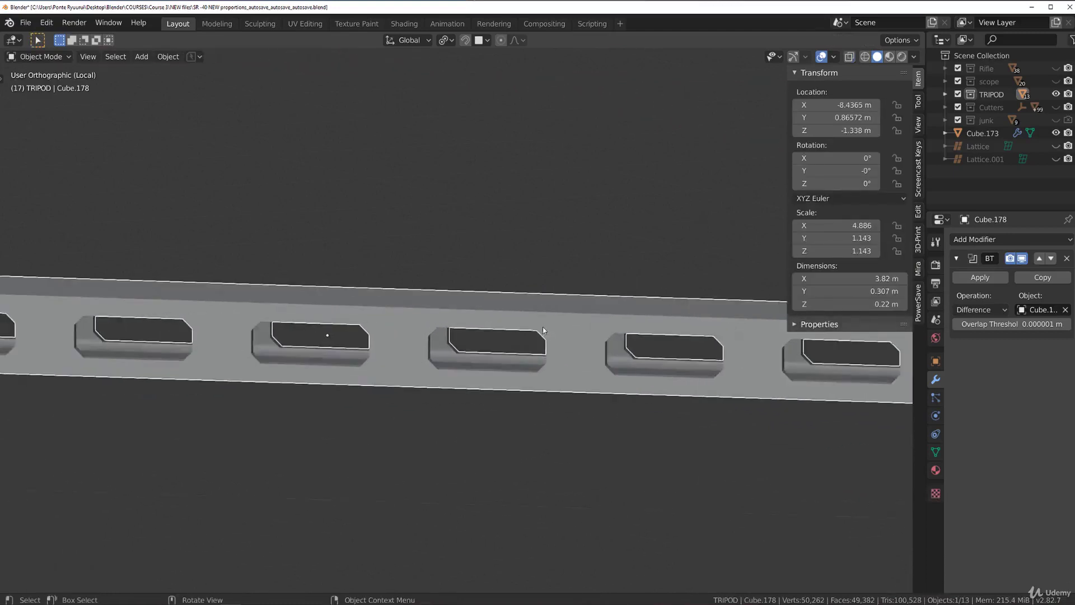
{"action": "scroll", "coordinate": [543, 328], "scroll_direction": "up", "scroll_amount": 6}
{"action": "middle_click_drag", "start_coordinate": [463, 432], "coordinate": [400, 272], "text": "shift"}
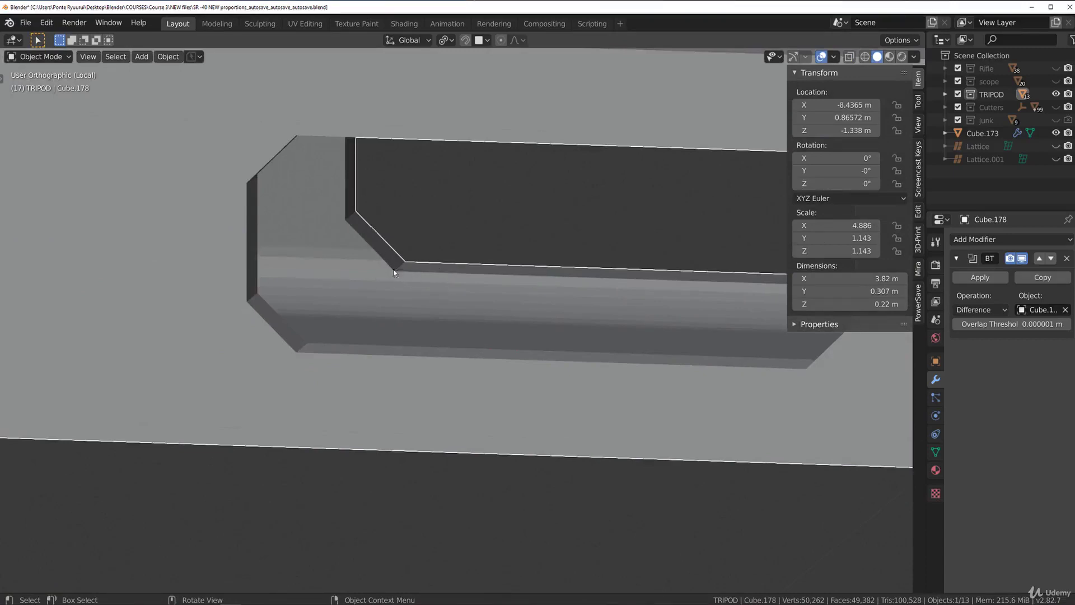
{"action": "scroll", "coordinate": [387, 260], "scroll_direction": "down", "scroll_amount": 6}
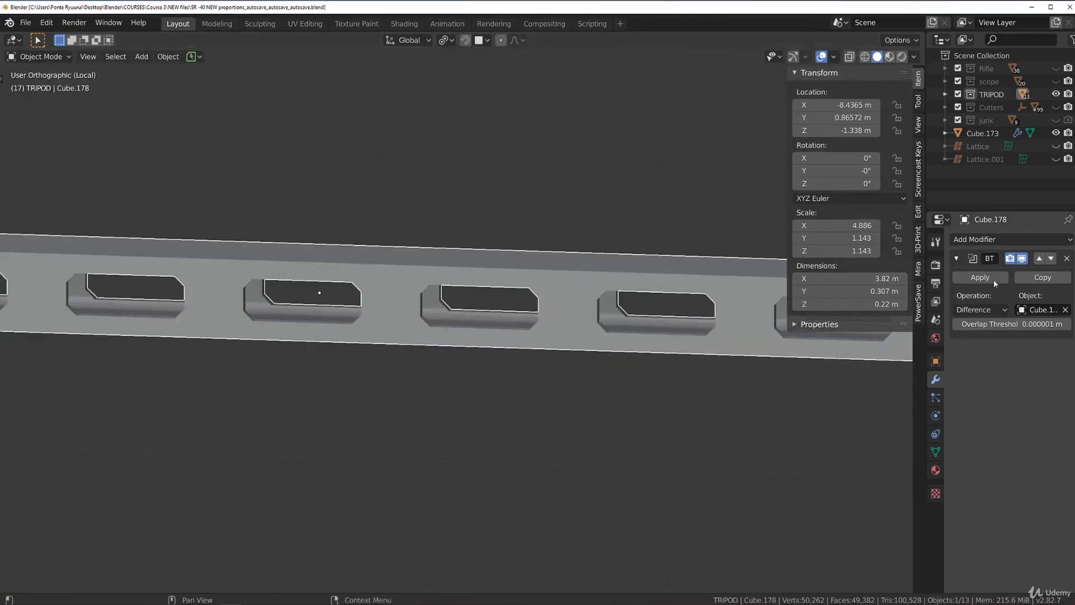
{"action": "scroll", "coordinate": [526, 297], "scroll_direction": "down", "scroll_amount": 8}
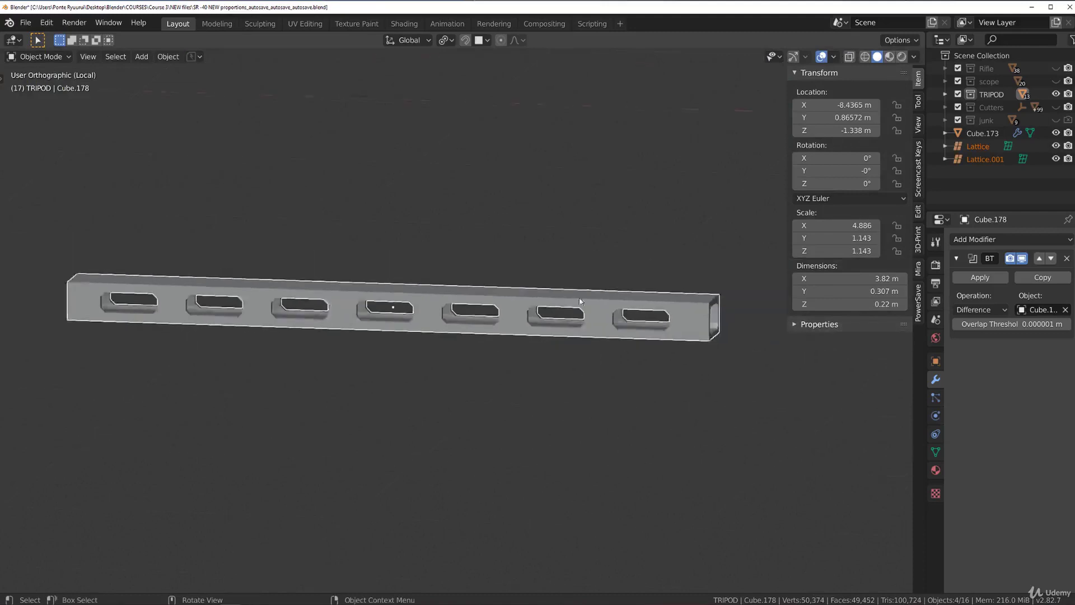
{"action": "middle_click_drag", "start_coordinate": [589, 310], "coordinate": [506, 336]}
{"action": "scroll", "coordinate": [379, 334], "scroll_direction": "up", "scroll_amount": 5}
Select the larger section's slot cutter and scale it by 0.947 along Z.
{"action": "key", "text": "grave"}
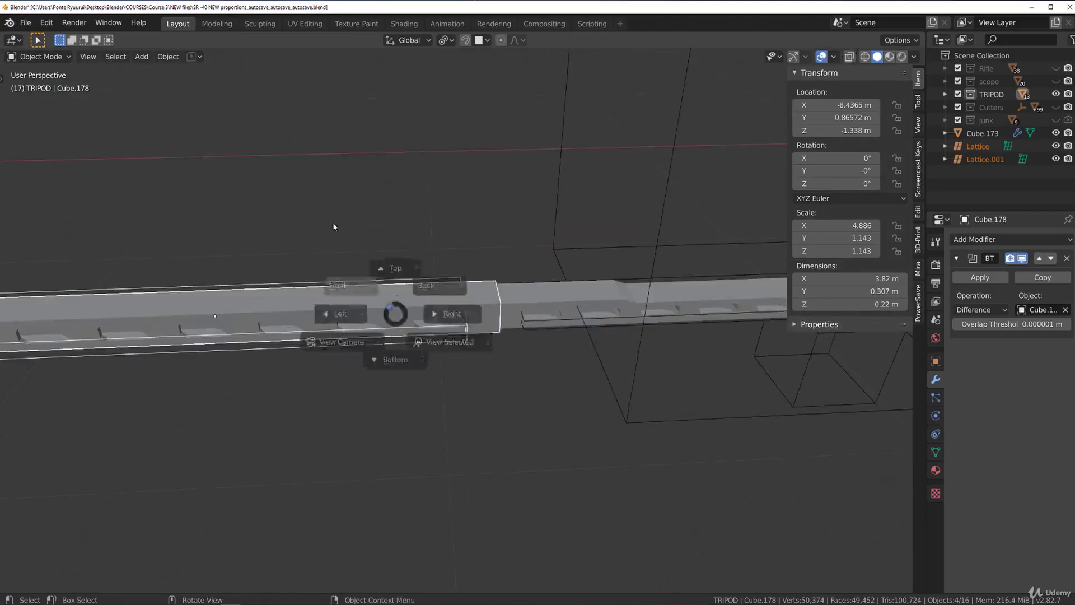
{"action": "left_click", "coordinate": [336, 291]}
{"action": "scroll", "coordinate": [489, 373], "scroll_direction": "up", "scroll_amount": 3}
{"action": "left_click", "coordinate": [476, 383]}
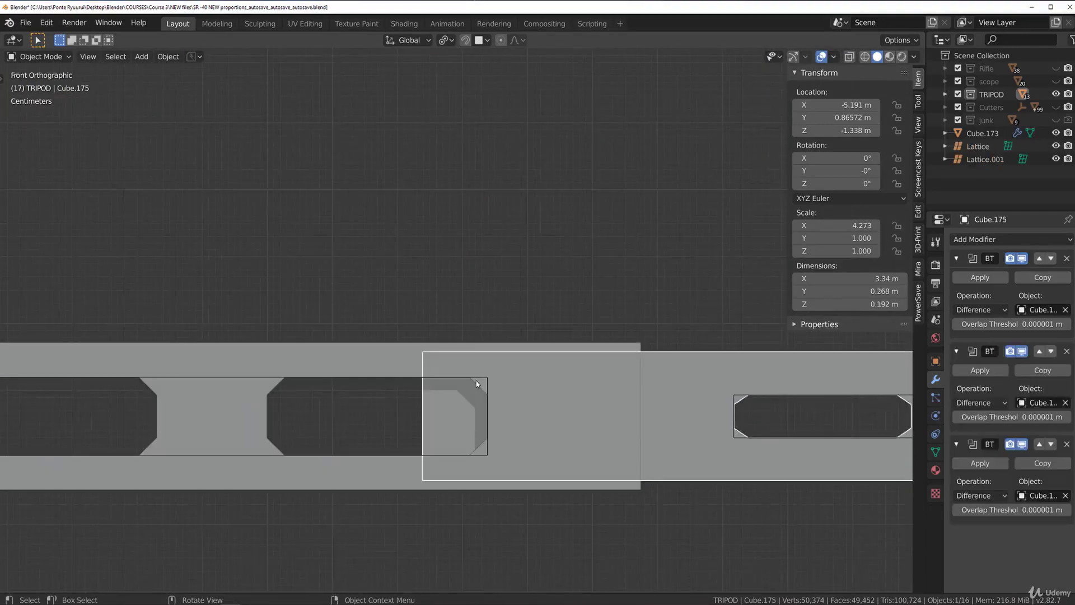
{"action": "left_click", "coordinate": [477, 383]}
{"action": "middle_click_drag", "start_coordinate": [476, 383], "coordinate": [523, 259]}
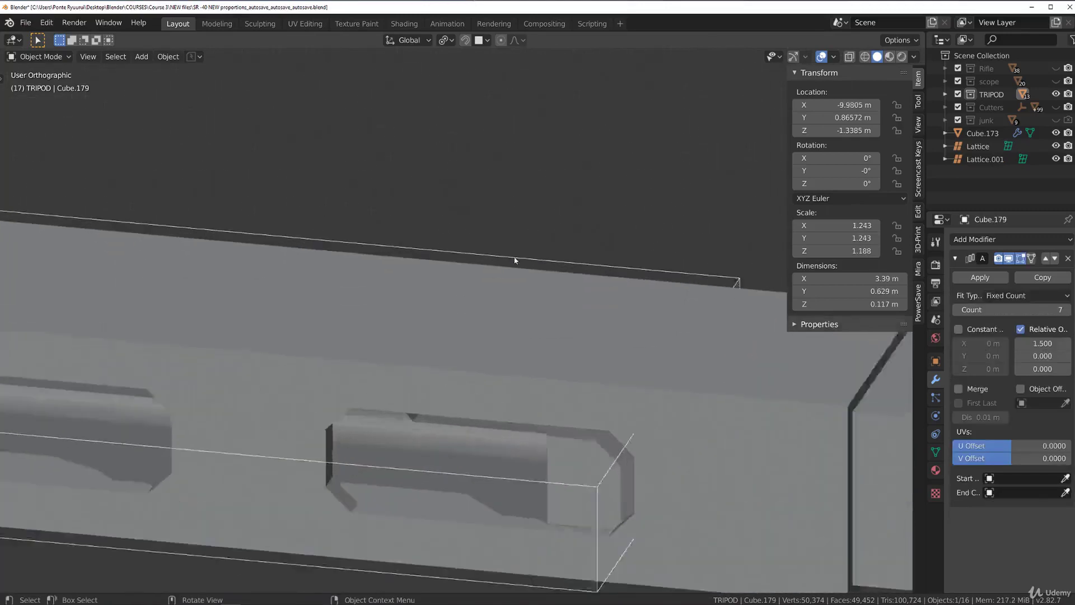
{"action": "scroll", "coordinate": [429, 215], "scroll_direction": "up", "scroll_amount": 3}
{"action": "middle_click_drag", "start_coordinate": [429, 217], "coordinate": [438, 193], "text": "shift"}
{"action": "scroll", "coordinate": [438, 194], "scroll_direction": "up", "scroll_amount": 2}
{"action": "key", "text": "s"}
{"action": "key", "text": "z"}
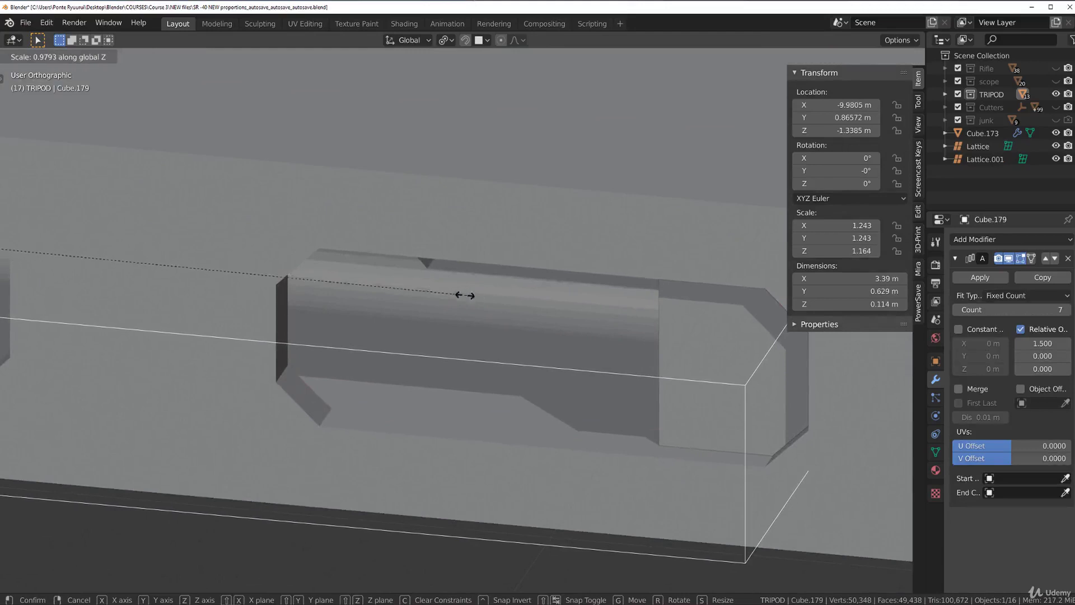
{"action": "left_click", "coordinate": [435, 293]}
Scale the slot cutter along Z by 0.918 and again by 0.948.
{"action": "middle_click_drag", "start_coordinate": [434, 293], "coordinate": [417, 235]}
{"action": "scroll", "coordinate": [603, 280], "scroll_direction": "up", "scroll_amount": 2}
{"action": "key", "text": "s"}
{"action": "key", "text": "z"}
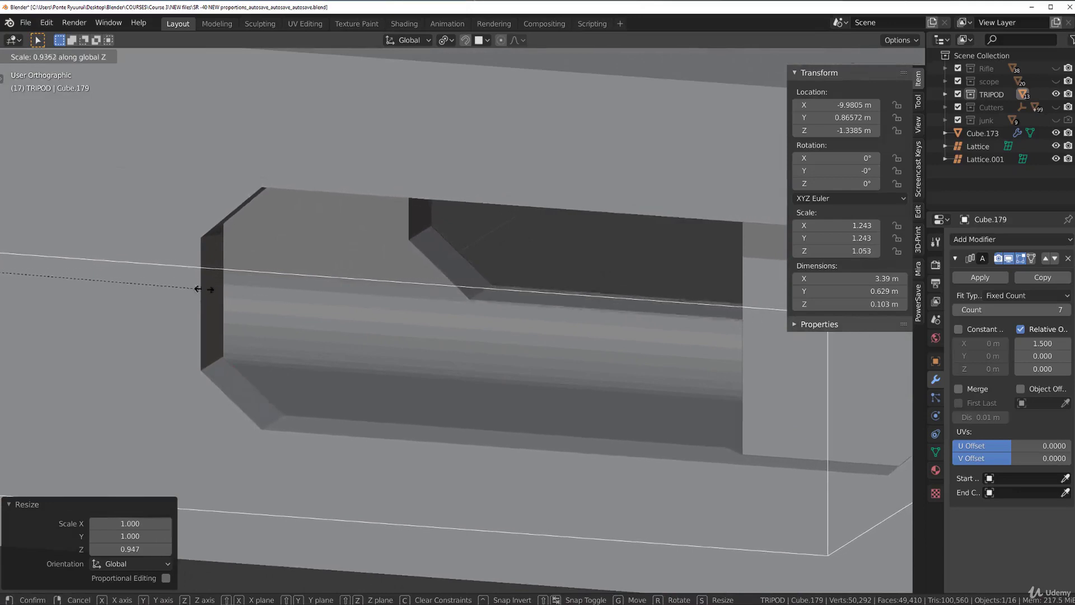
{"action": "left_click", "coordinate": [84, 283]}
{"action": "scroll", "coordinate": [717, 336], "scroll_direction": "down", "scroll_amount": 2}
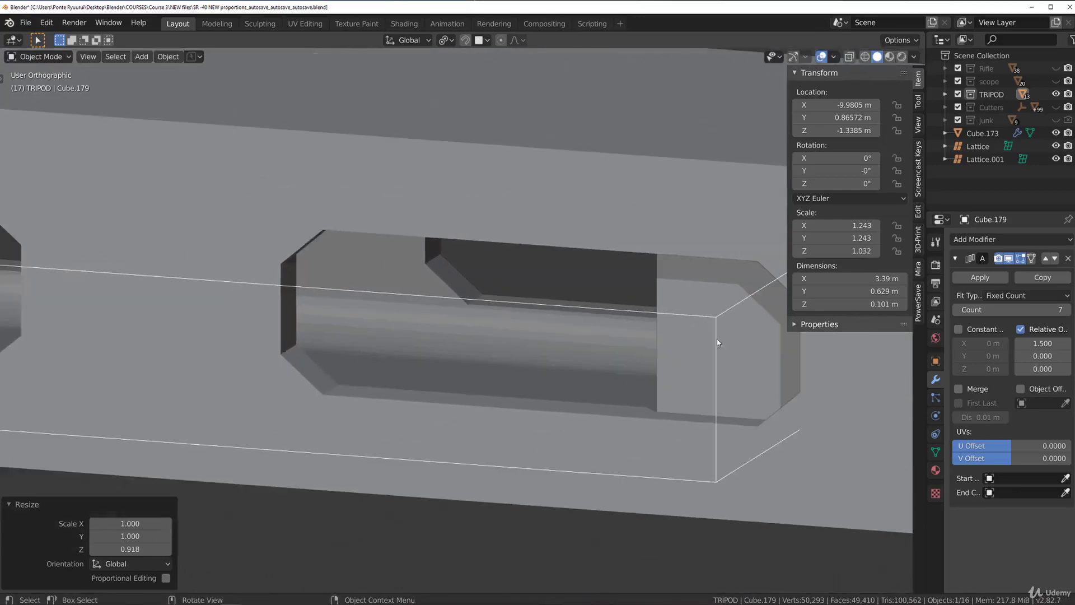
{"action": "key", "text": "s"}
{"action": "key", "text": "z"}
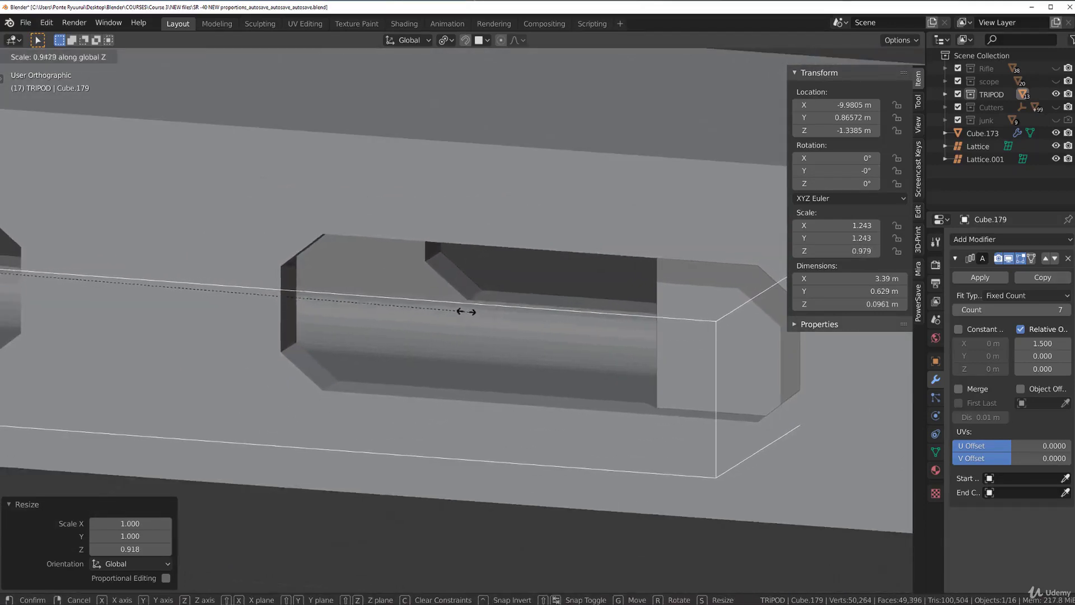
{"action": "left_click", "coordinate": [466, 310]}
Check the slot walls from below and move the slot cutter -0.00226 m along Z.
{"action": "scroll", "coordinate": [549, 288], "scroll_direction": "up", "scroll_amount": 3}
{"action": "middle_click_drag", "start_coordinate": [549, 288], "coordinate": [550, 219]}
{"action": "scroll", "coordinate": [593, 285], "scroll_direction": "down", "scroll_amount": 8}
{"action": "scroll", "coordinate": [549, 217], "scroll_direction": "up", "scroll_amount": 3}
{"action": "middle_click_drag", "start_coordinate": [549, 126], "coordinate": [563, 341], "text": "shift"}
{"action": "scroll", "coordinate": [318, 194], "scroll_direction": "up", "scroll_amount": 3}
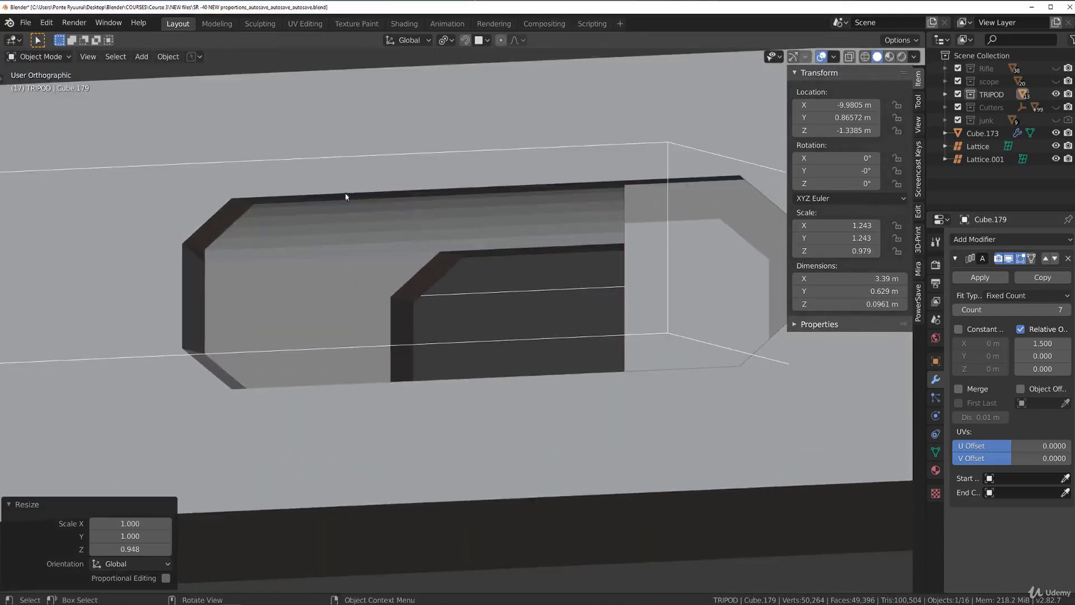
{"action": "scroll", "coordinate": [433, 240], "scroll_direction": "up", "scroll_amount": 4}
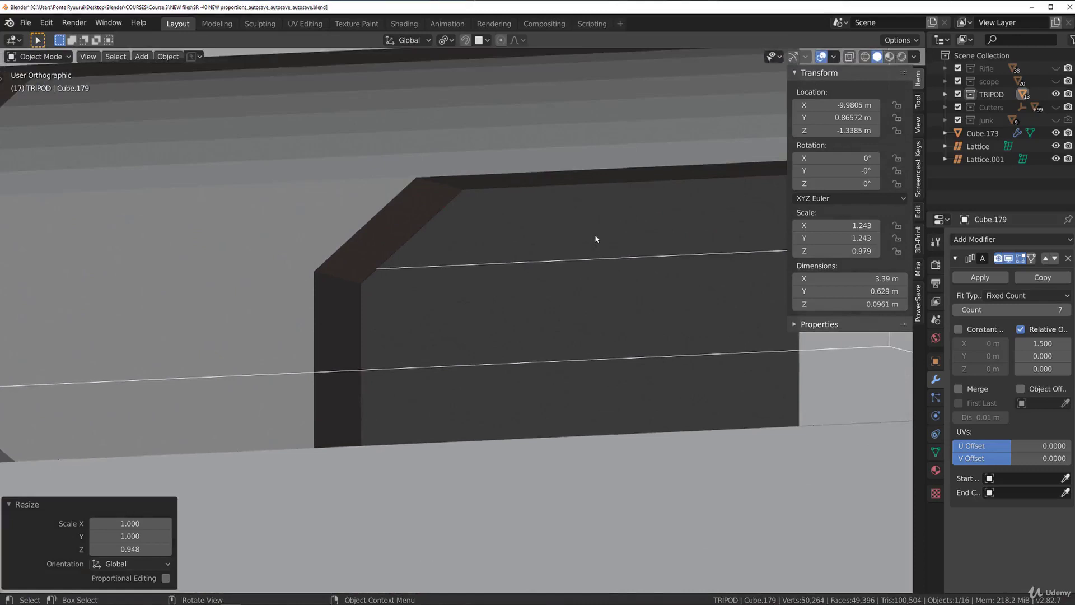
{"action": "key", "text": "g"}
{"action": "key", "text": "z"}
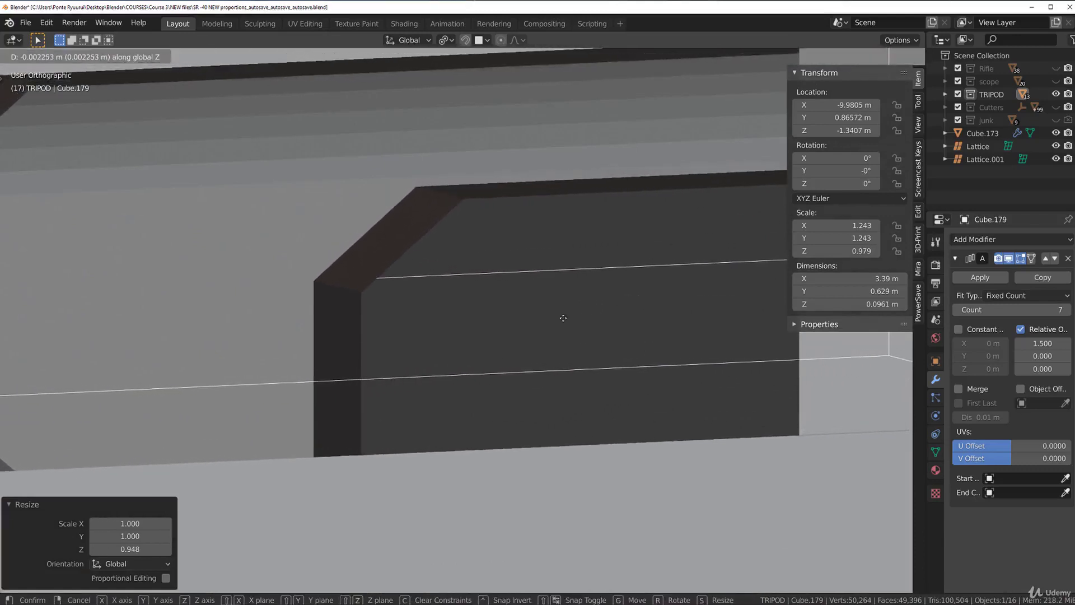
{"action": "left_click", "coordinate": [563, 318]}
Scale the slot cutter by 0.828 along Z so the slots clear the rounded inner corners.
{"action": "scroll", "coordinate": [480, 220], "scroll_direction": "down", "scroll_amount": 4}
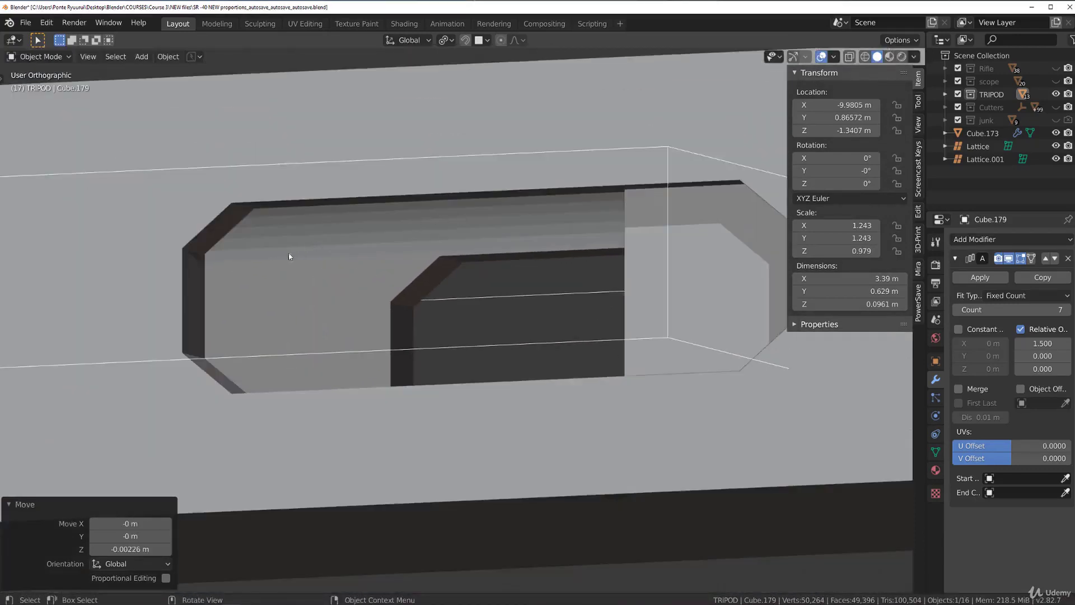
{"action": "middle_click_drag", "start_coordinate": [459, 259], "coordinate": [608, 219]}
{"action": "scroll", "coordinate": [427, 223], "scroll_direction": "up", "scroll_amount": 2}
{"action": "key", "text": "KP_5"}
{"action": "scroll", "coordinate": [437, 271], "scroll_direction": "down", "scroll_amount": 4}
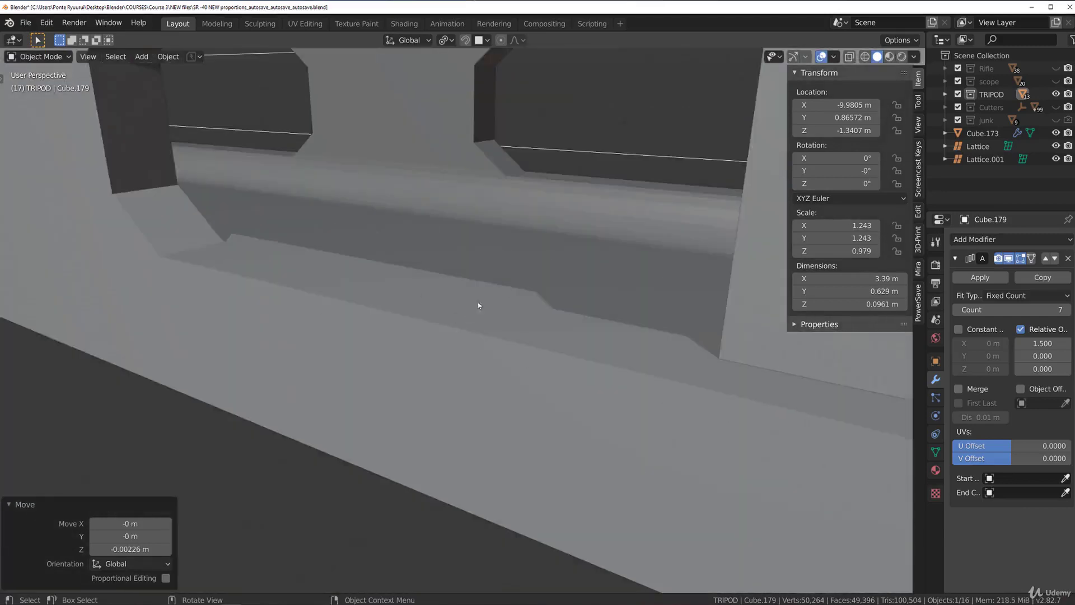
{"action": "scroll", "coordinate": [501, 316], "scroll_direction": "up", "scroll_amount": 3}
{"action": "key", "text": "s"}
{"action": "key", "text": "z"}
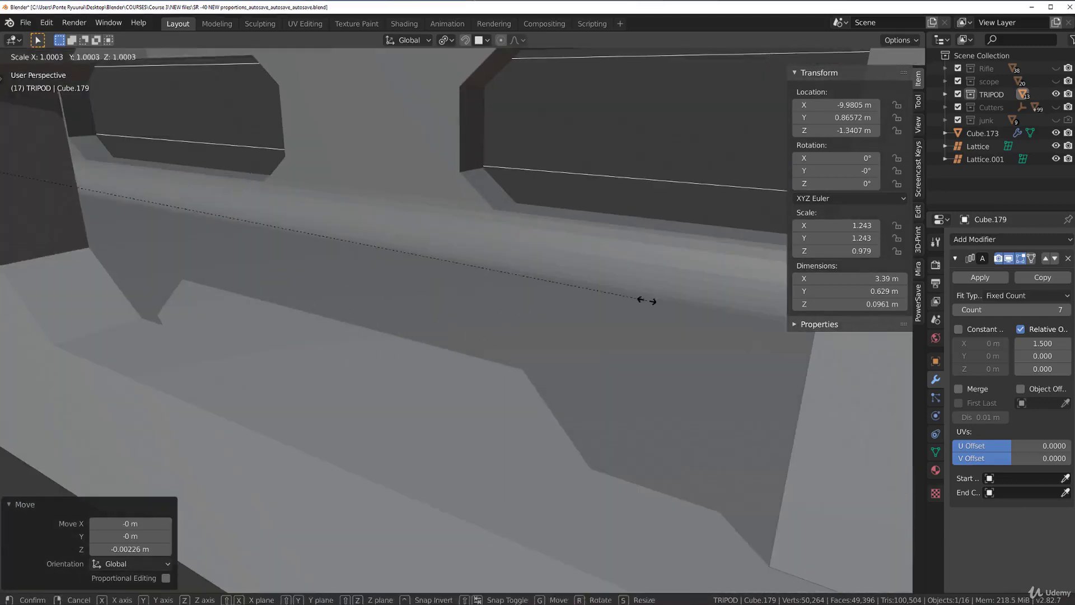
{"action": "left_click", "coordinate": [482, 266]}
{"action": "middle_click_drag", "start_coordinate": [482, 266], "coordinate": [583, 250]}
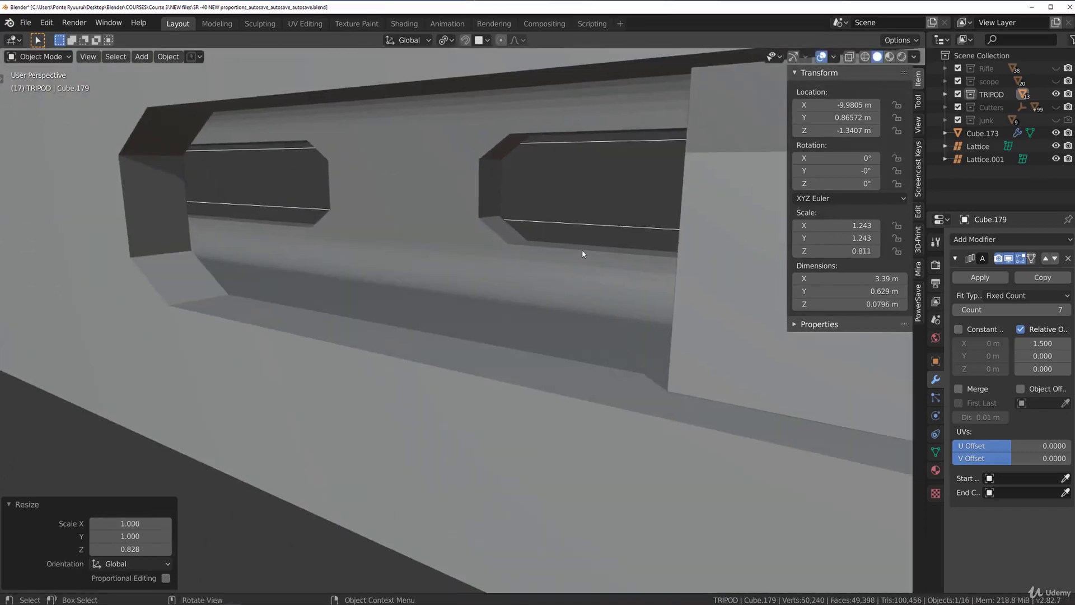
{"action": "key", "text": "g"}
{"action": "key", "text": "z"}
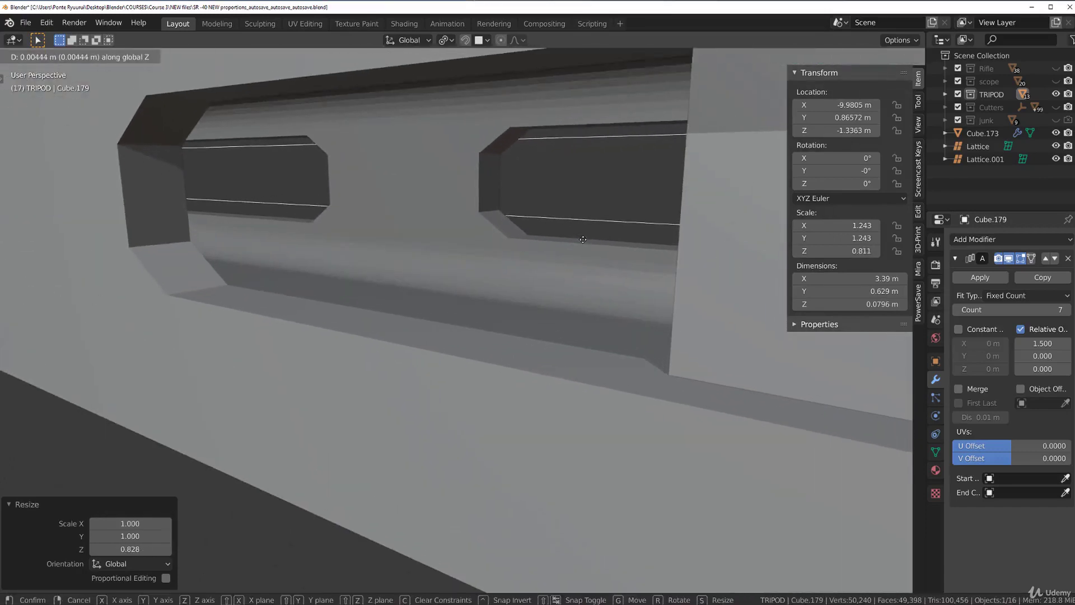
{"action": "key", "text": "Escape"}
Move the larger section's slot cutter 0.002228 m along Z to centre the slots between the rounded inner corners.
{"action": "scroll", "coordinate": [586, 239], "scroll_direction": "down", "scroll_amount": 10}
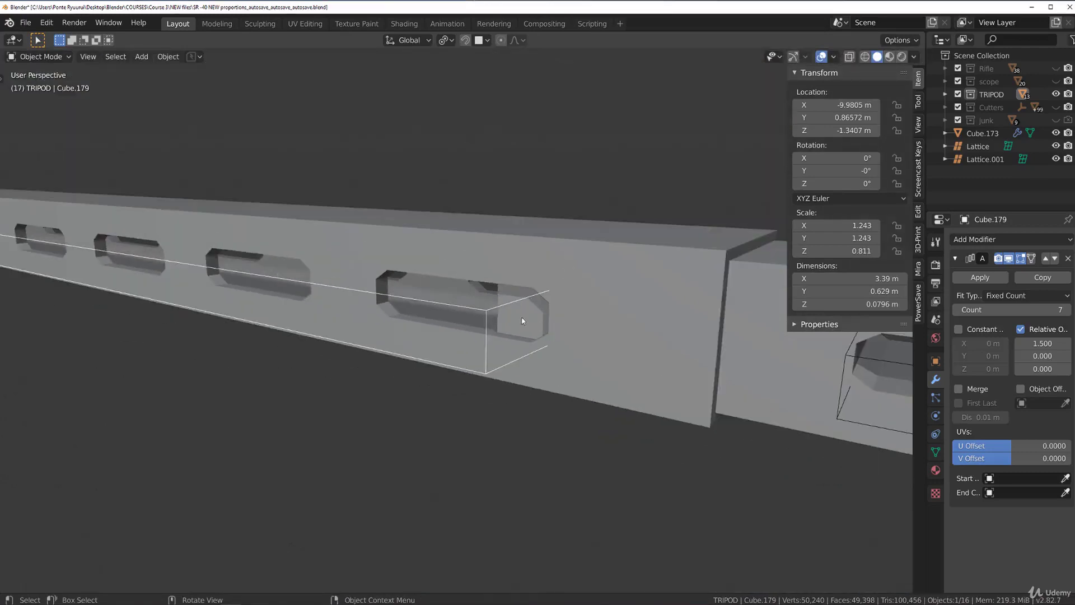
{"action": "left_click", "coordinate": [494, 310]}
{"action": "left_click", "coordinate": [515, 302]}
{"action": "scroll", "coordinate": [472, 310], "scroll_direction": "up", "scroll_amount": 6}
{"action": "key", "text": "z"}
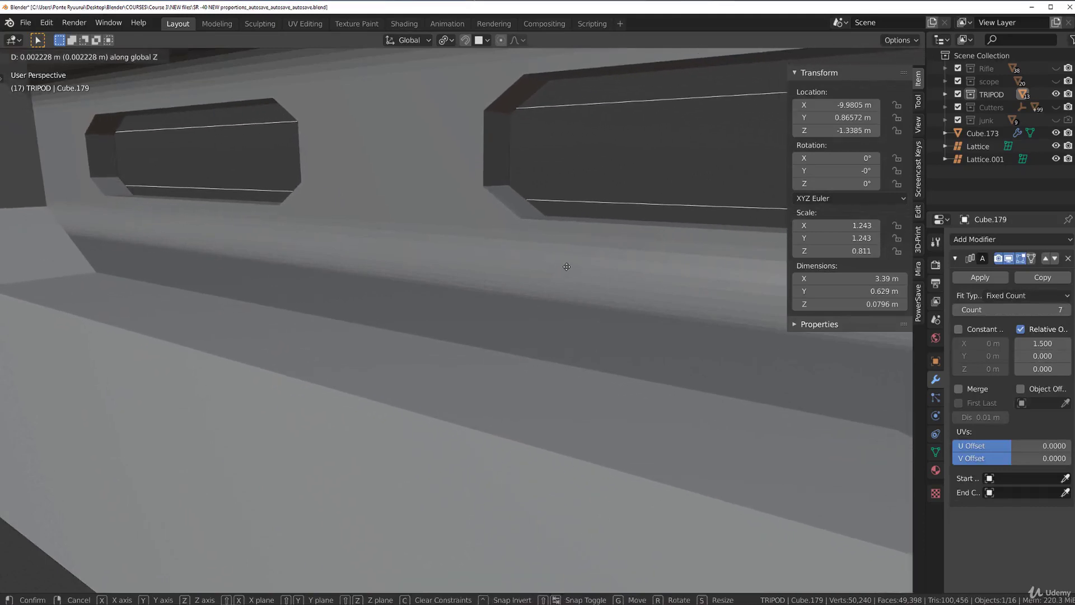
{"action": "left_click", "coordinate": [567, 267]}
{"action": "scroll", "coordinate": [548, 257], "scroll_direction": "down", "scroll_amount": 5}
{"action": "key", "text": "alt+a"}
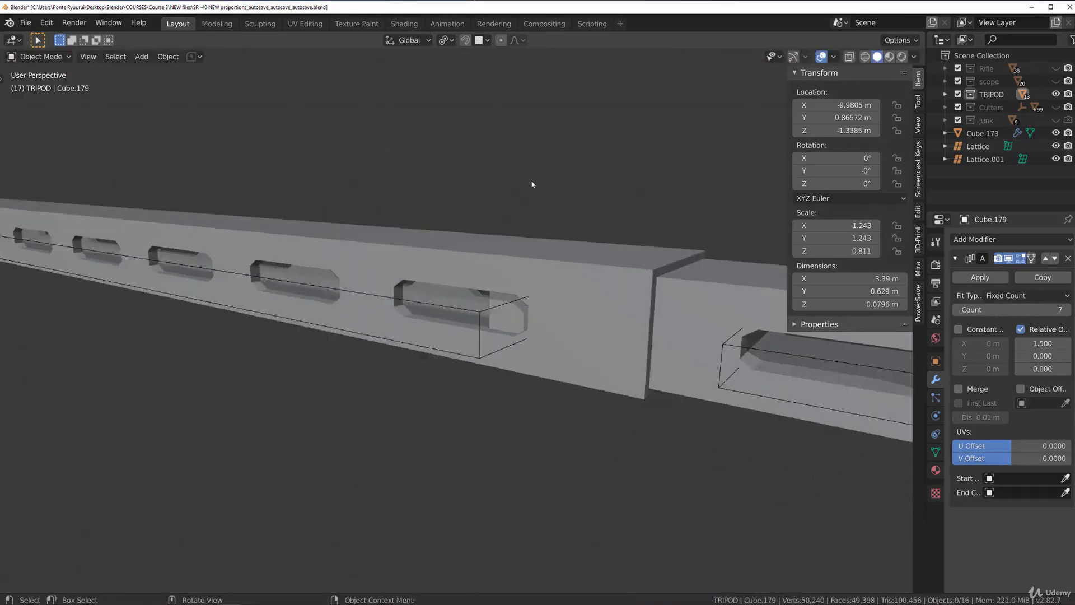
Apply the scale of the larger leg section.
{"action": "scroll", "coordinate": [523, 194], "scroll_direction": "up", "scroll_amount": 3}
{"action": "middle_click_drag", "start_coordinate": [523, 194], "coordinate": [501, 285]}
{"action": "key", "text": "ctrl+KP_3"}
{"action": "scroll", "coordinate": [548, 241], "scroll_direction": "down", "scroll_amount": 4}
{"action": "scroll", "coordinate": [501, 285], "scroll_direction": "down", "scroll_amount": 6}
{"action": "middle_click_drag", "start_coordinate": [580, 306], "coordinate": [506, 224]}
{"action": "scroll", "coordinate": [506, 246], "scroll_direction": "up", "scroll_amount": 3}
{"action": "scroll", "coordinate": [506, 256], "scroll_direction": "down", "scroll_amount": 3}
{"action": "scroll", "coordinate": [506, 255], "scroll_direction": "down", "scroll_amount": 2}
{"action": "left_click", "coordinate": [510, 253]}
{"action": "key", "text": "ctrl+a"}
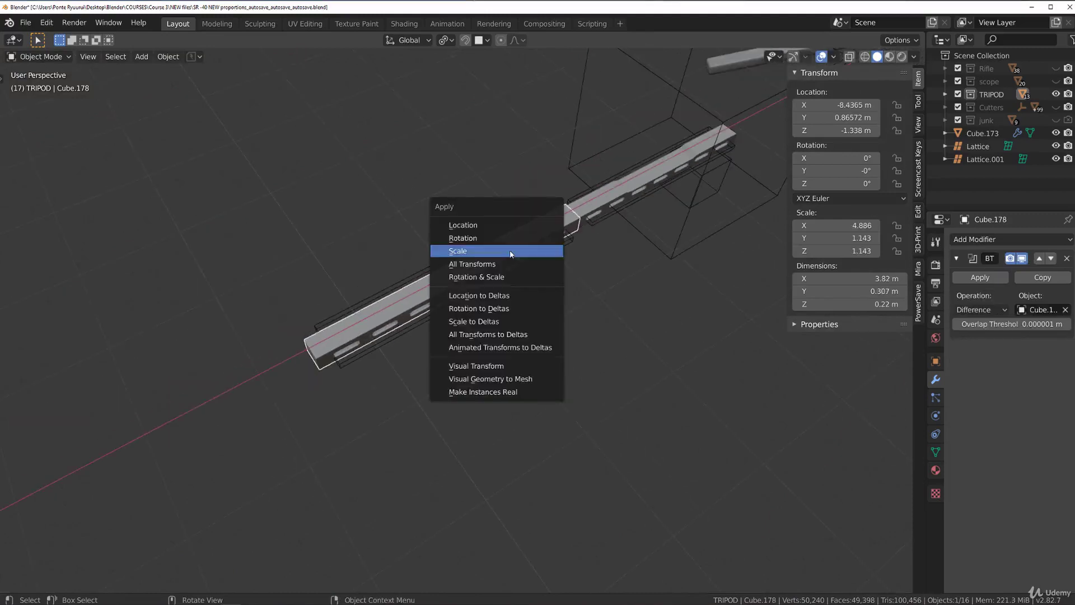
{"action": "left_click", "coordinate": [510, 254]}
Try to bevel the four long outer edges of the larger section.
{"action": "key", "text": "Tab"}
{"action": "scroll", "coordinate": [468, 312], "scroll_direction": "up", "scroll_amount": 4}
{"action": "left_click", "coordinate": [463, 235]}
{"action": "key", "text": "alt+z"}
{"action": "middle_click_drag", "start_coordinate": [462, 235], "coordinate": [534, 270]}
{"action": "key", "text": "Tab"}
{"action": "left_click", "coordinate": [519, 301]}
{"action": "key", "text": "ctrl+b"}
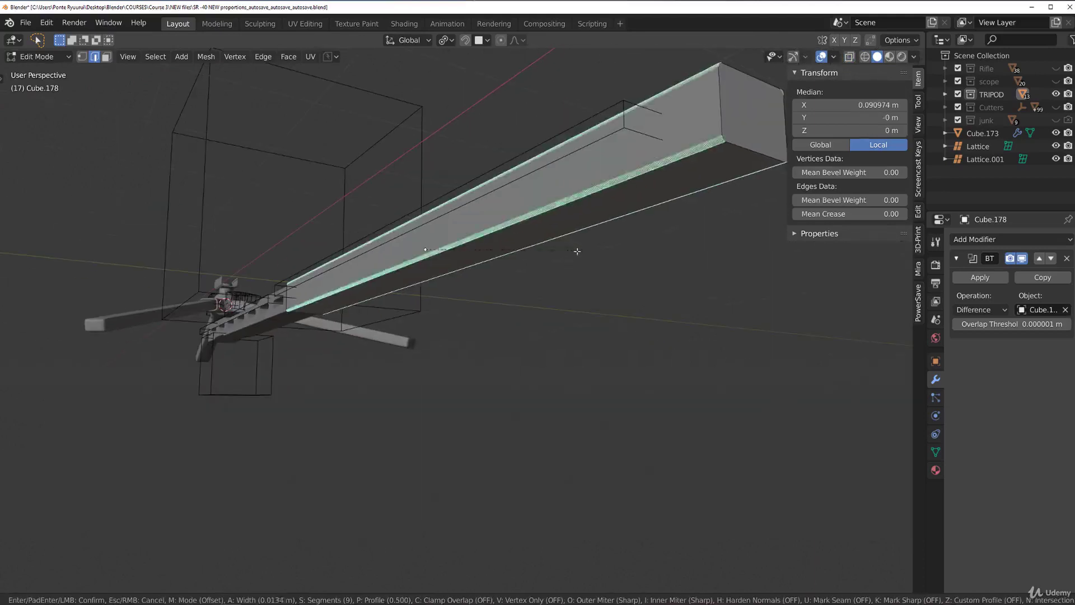
{"action": "right_click", "coordinate": [625, 277]}
{"action": "middle_click_drag", "start_coordinate": [472, 280], "coordinate": [498, 324]}
{"action": "middle_click_drag", "start_coordinate": [498, 324], "coordinate": [624, 319], "text": "shift"}
{"action": "scroll", "coordinate": [474, 351], "scroll_direction": "up", "scroll_amount": 2}
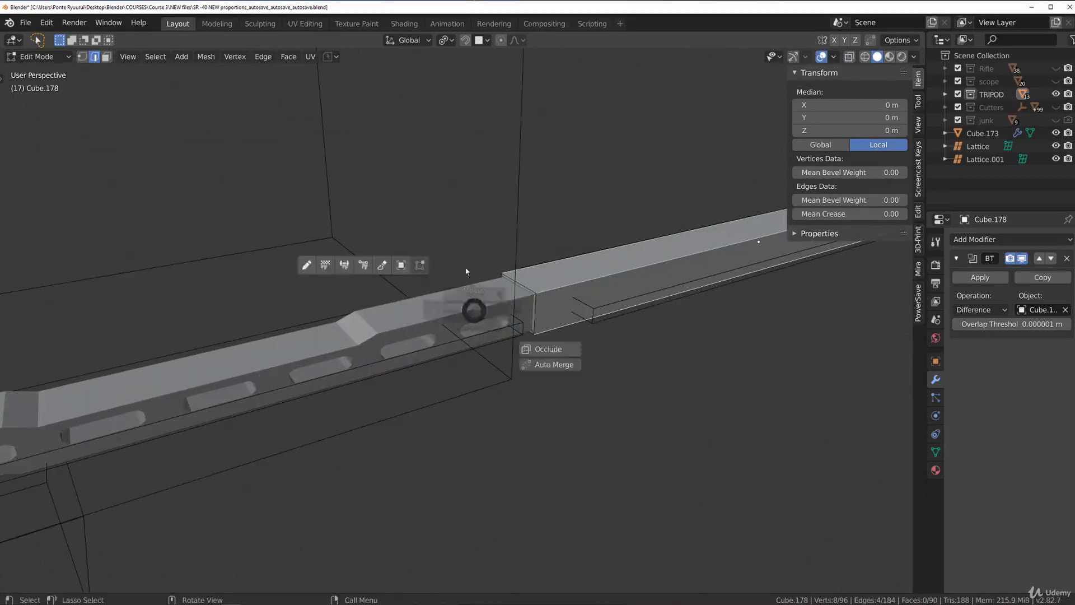
{"action": "key", "text": "Tab"}
{"action": "left_click", "coordinate": [522, 305]}
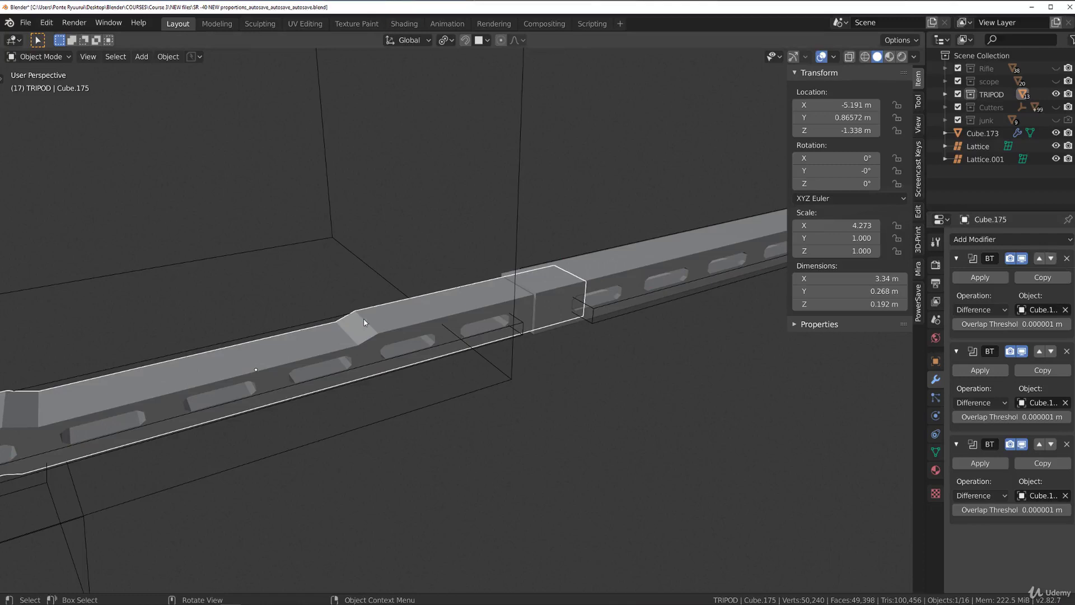
{"action": "left_click", "coordinate": [1066, 259]}
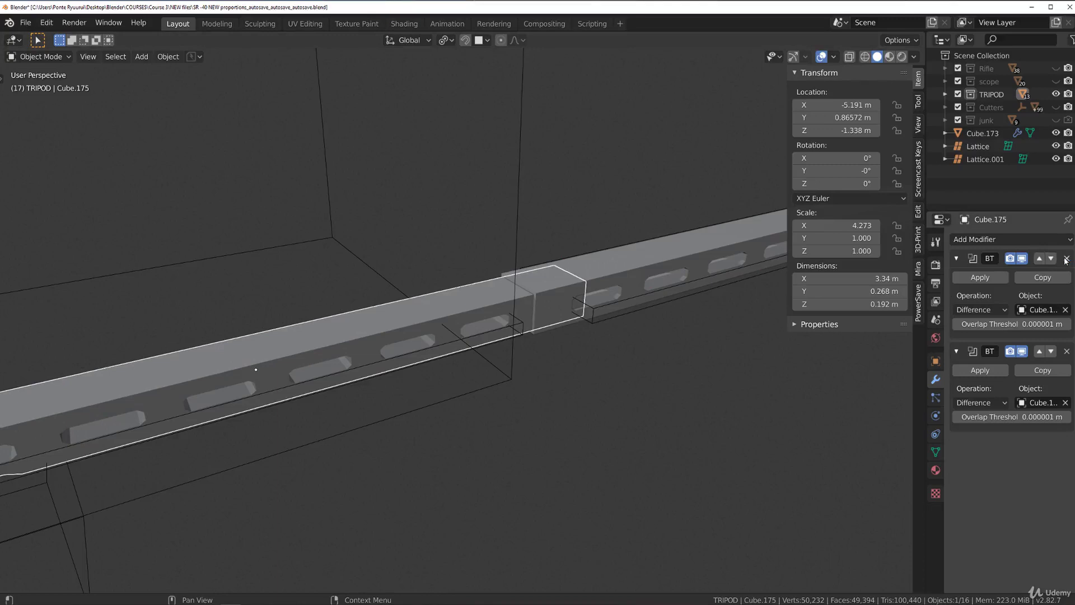
{"action": "left_click", "coordinate": [1066, 259]}
{"action": "key", "text": "ctrl+z"}
{"action": "key", "text": "ctrl+z"}
{"action": "key", "text": "ctrl+z"}
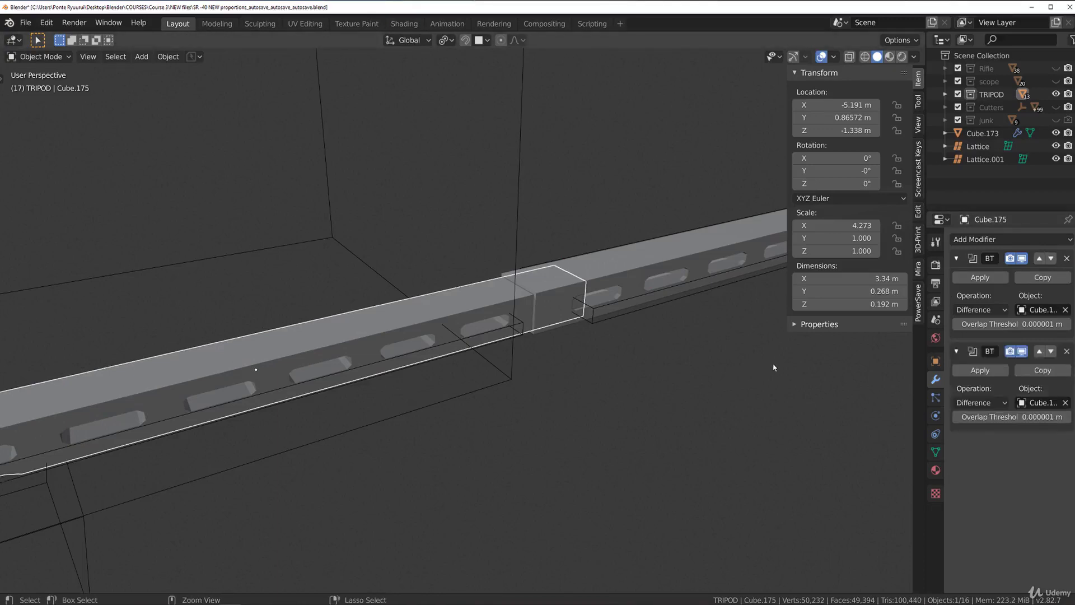
{"action": "key", "text": "Tab"}
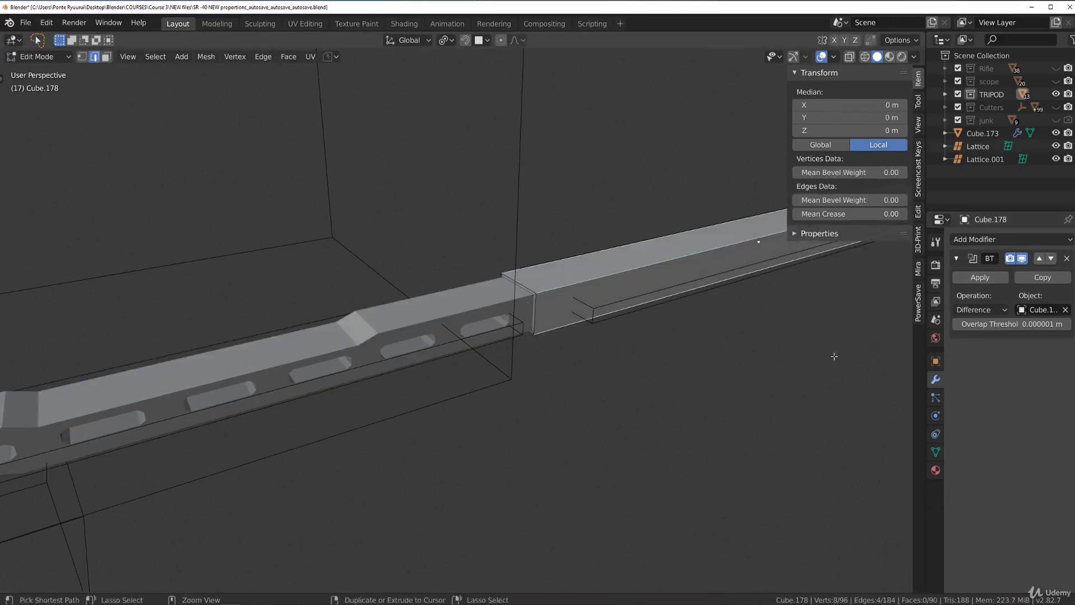
{"action": "left_click", "coordinate": [977, 280]}
{"action": "key", "text": "Tab"}
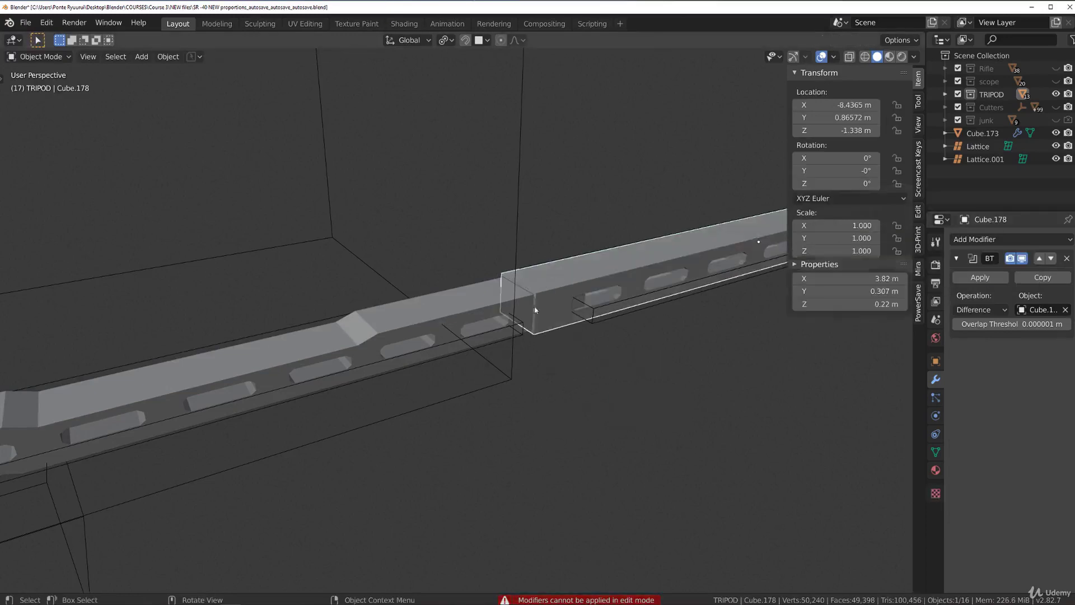
Apply all three Boolean modifiers on the narrower leg section.
{"action": "left_click", "coordinate": [616, 335]}
{"action": "left_click", "coordinate": [981, 278]}
{"action": "left_click", "coordinate": [980, 278]}
{"action": "left_click", "coordinate": [980, 278]}
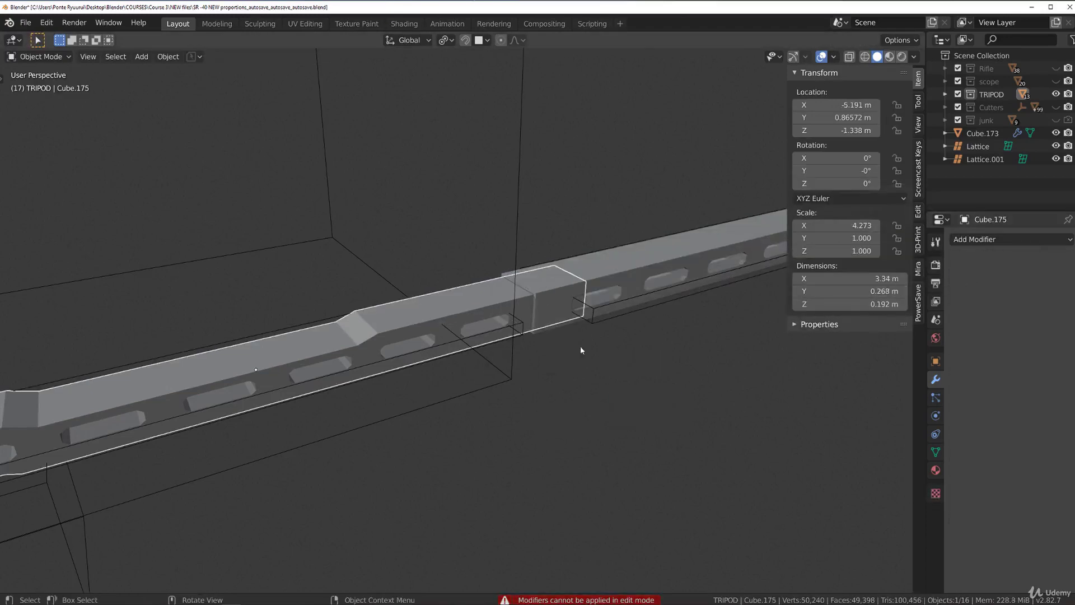
Open both leg sections together in Edit Mode with edge selection active.
{"action": "key", "text": "Tab"}
{"action": "key", "text": "Tab"}
{"action": "key", "text": "ctrl+Tab"}
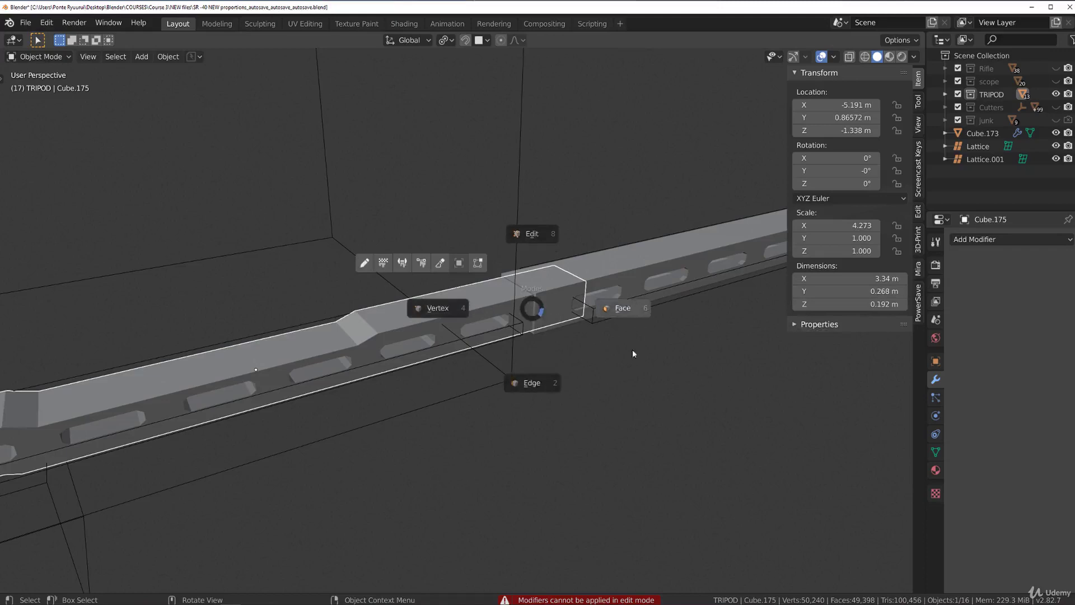
{"action": "left_click", "coordinate": [448, 306]}
{"action": "key", "text": "Tab"}
{"action": "left_click", "coordinate": [611, 377]}
{"action": "key", "text": "2"}
{"action": "key", "text": "Tab"}
{"action": "left_click", "coordinate": [554, 230]}
{"action": "left_click", "coordinate": [559, 291]}
{"action": "left_click", "coordinate": [497, 317], "text": "shift"}
{"action": "key", "text": "Tab"}
Select the long outer corner edges of both leg sections, following the notch profile on the narrower one.
{"action": "left_click", "coordinate": [459, 313]}
{"action": "scroll", "coordinate": [459, 312], "scroll_direction": "down", "scroll_amount": 4}
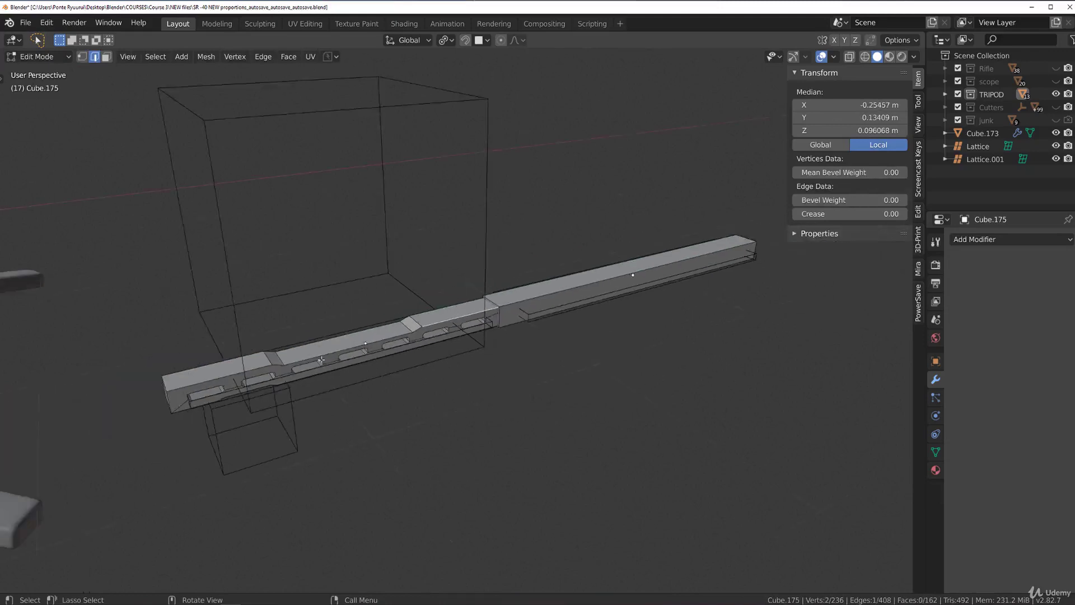
{"action": "middle_click_drag", "start_coordinate": [448, 316], "coordinate": [511, 308], "text": "shift"}
{"action": "left_click", "coordinate": [317, 359], "text": "ctrl"}
{"action": "left_click", "coordinate": [312, 345], "text": "shift"}
{"action": "left_click", "coordinate": [518, 287], "text": "ctrl"}
{"action": "left_click", "coordinate": [590, 284], "text": "shift"}
{"action": "middle_click_drag", "start_coordinate": [615, 287], "coordinate": [492, 327]}
{"action": "left_click", "coordinate": [492, 327], "text": "shift"}
{"action": "left_click", "coordinate": [597, 358], "text": "shift"}
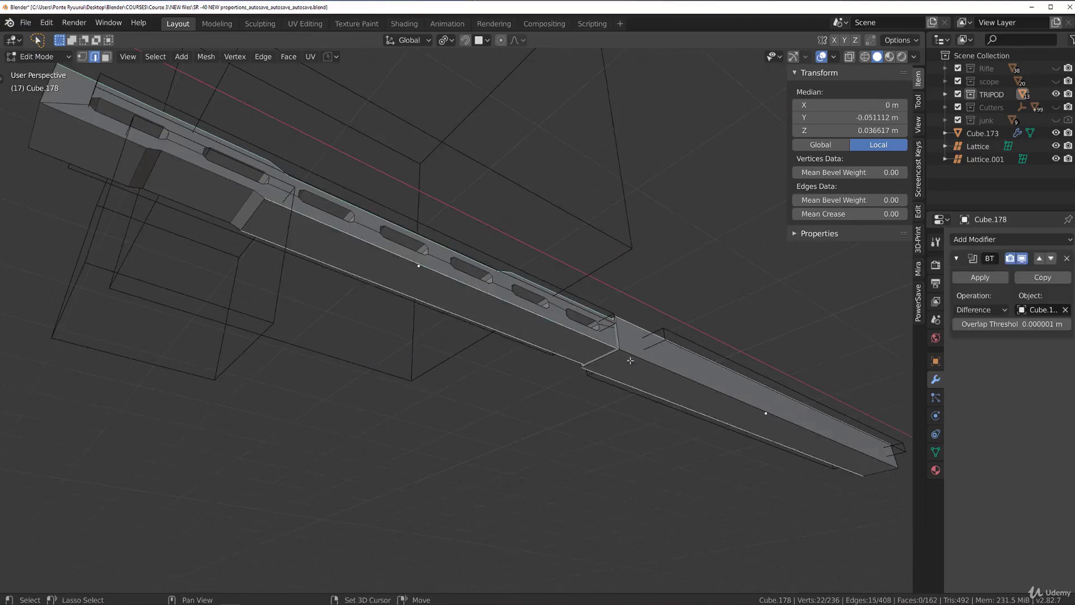
{"action": "middle_click_drag", "start_coordinate": [580, 335], "coordinate": [429, 269]}
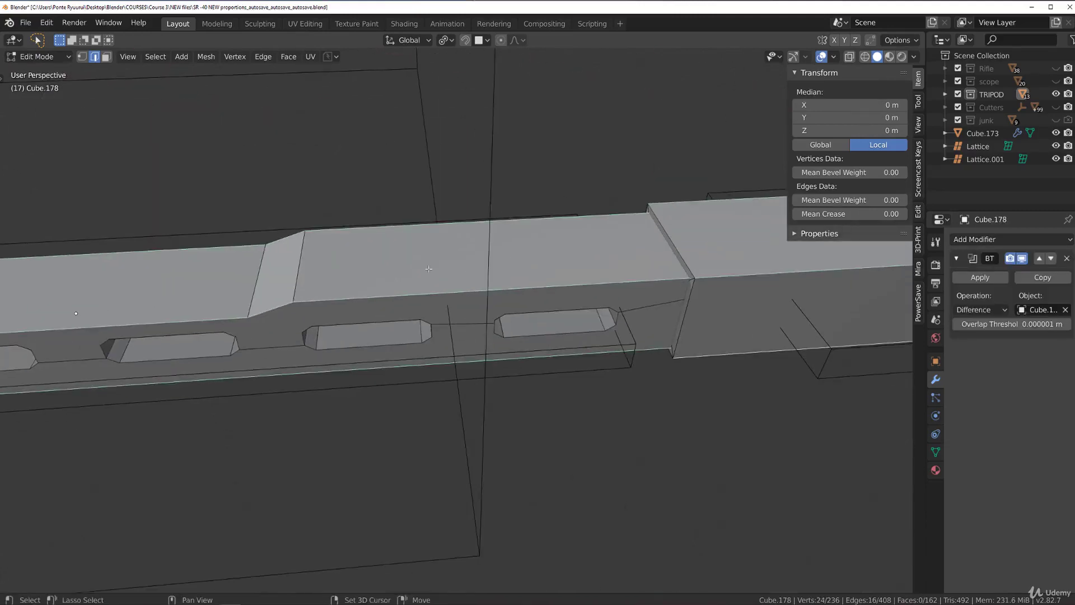
Bevel the selected outer edges with an offset of 0.0258 m and 9 segments.
{"action": "key", "text": "ctrl+b"}
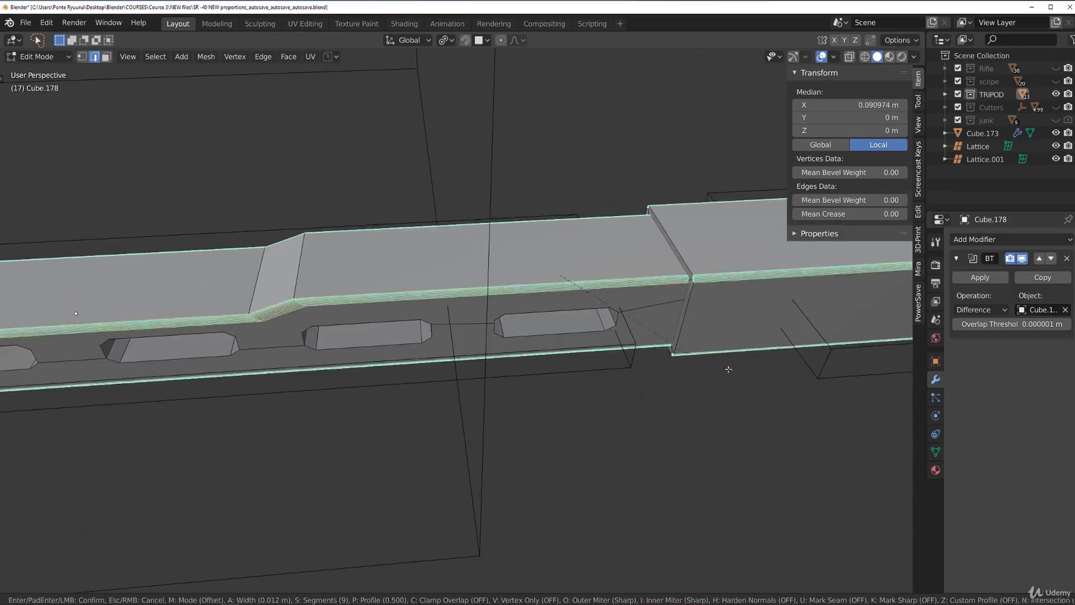
{"action": "left_click", "coordinate": [877, 390]}
{"action": "middle_click_drag", "start_coordinate": [877, 390], "coordinate": [453, 339]}
{"action": "scroll", "coordinate": [459, 344], "scroll_direction": "down", "scroll_amount": 3}
{"action": "scroll", "coordinate": [405, 364], "scroll_direction": "up", "scroll_amount": 5}
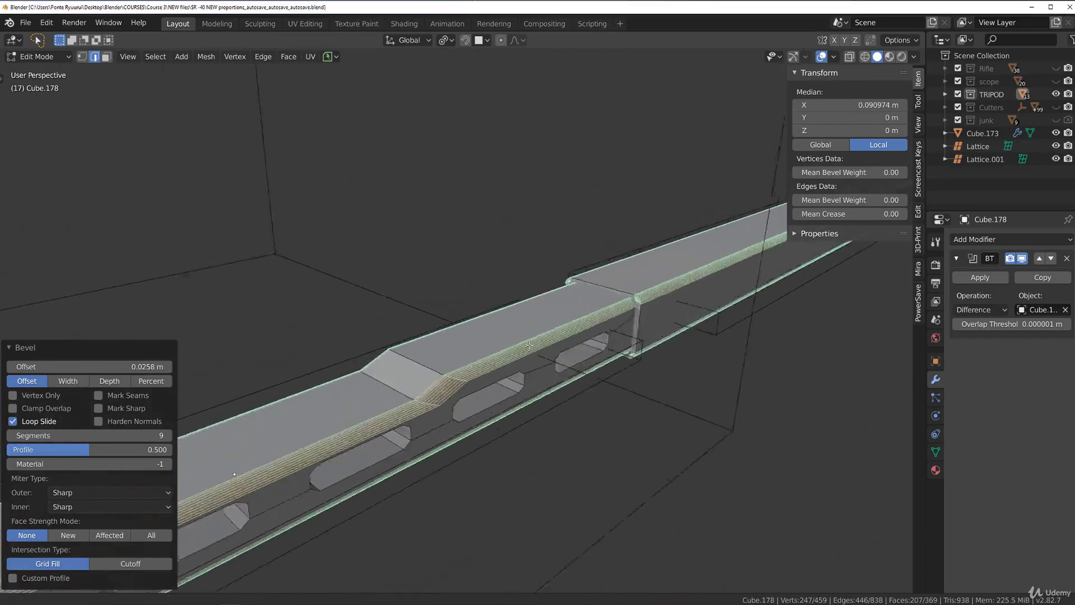
Bevel the cross edges of the notch ramp nearest the larger section.
{"action": "key", "text": "alt+a"}
{"action": "scroll", "coordinate": [310, 484], "scroll_direction": "down", "scroll_amount": 2}
{"action": "key", "text": "ctrl+b"}
{"action": "left_click", "coordinate": [543, 390]}
{"action": "key", "text": "Tab"}
{"action": "scroll", "coordinate": [516, 263], "scroll_direction": "down", "scroll_amount": 5}
{"action": "middle_click_drag", "start_coordinate": [516, 264], "coordinate": [523, 372]}
{"action": "scroll", "coordinate": [377, 338], "scroll_direction": "up", "scroll_amount": 3}
{"action": "scroll", "coordinate": [403, 392], "scroll_direction": "up", "scroll_amount": 2}
Bevel the cross edges of the other notch ramp, near the narrower section's free end.
{"action": "key", "text": "Tab"}
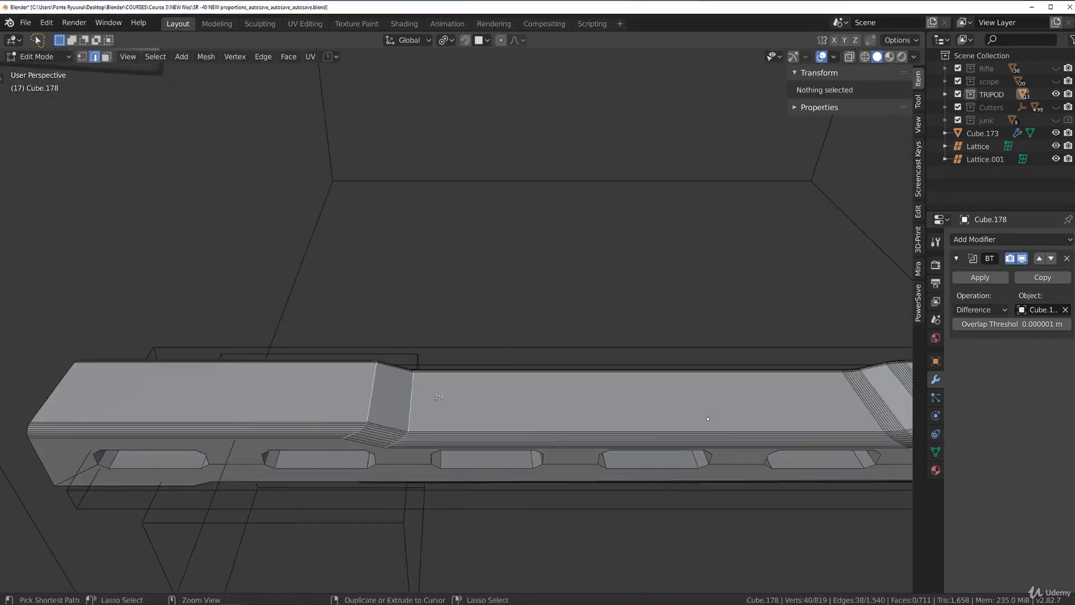
{"action": "key", "text": "ctrl+b"}
{"action": "left_click", "coordinate": [471, 396]}
{"action": "key", "text": "Tab"}
Add a Bevel modifier to the larger section with a 0.005 m offset, 3 segments and Clamp Overlap off.
{"action": "scroll", "coordinate": [504, 245], "scroll_direction": "down", "scroll_amount": 9}
{"action": "middle_click_drag", "start_coordinate": [586, 288], "coordinate": [336, 296]}
{"action": "middle_click_drag", "start_coordinate": [420, 308], "coordinate": [269, 313], "text": "shift"}
{"action": "scroll", "coordinate": [273, 263], "scroll_direction": "up", "scroll_amount": 4}
{"action": "key", "text": "KP_1"}
{"action": "scroll", "coordinate": [319, 319], "scroll_direction": "down", "scroll_amount": 4}
{"action": "scroll", "coordinate": [402, 314], "scroll_direction": "up", "scroll_amount": 5}
{"action": "middle_click_drag", "start_coordinate": [386, 336], "coordinate": [391, 285], "text": "shift"}
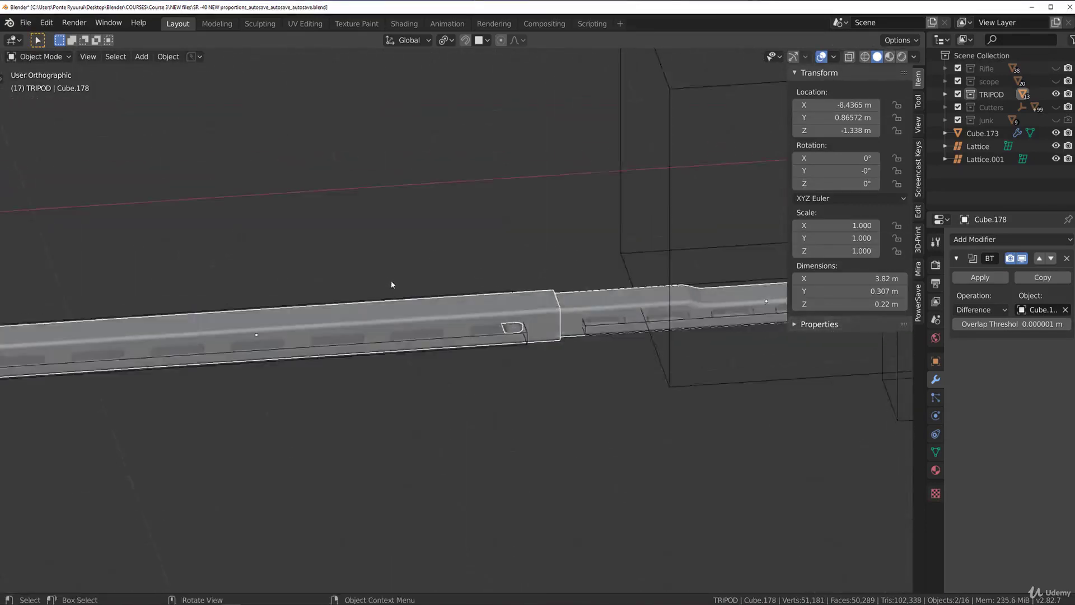
{"action": "scroll", "coordinate": [426, 289], "scroll_direction": "up", "scroll_amount": 3}
{"action": "middle_click_drag", "start_coordinate": [458, 292], "coordinate": [562, 300]}
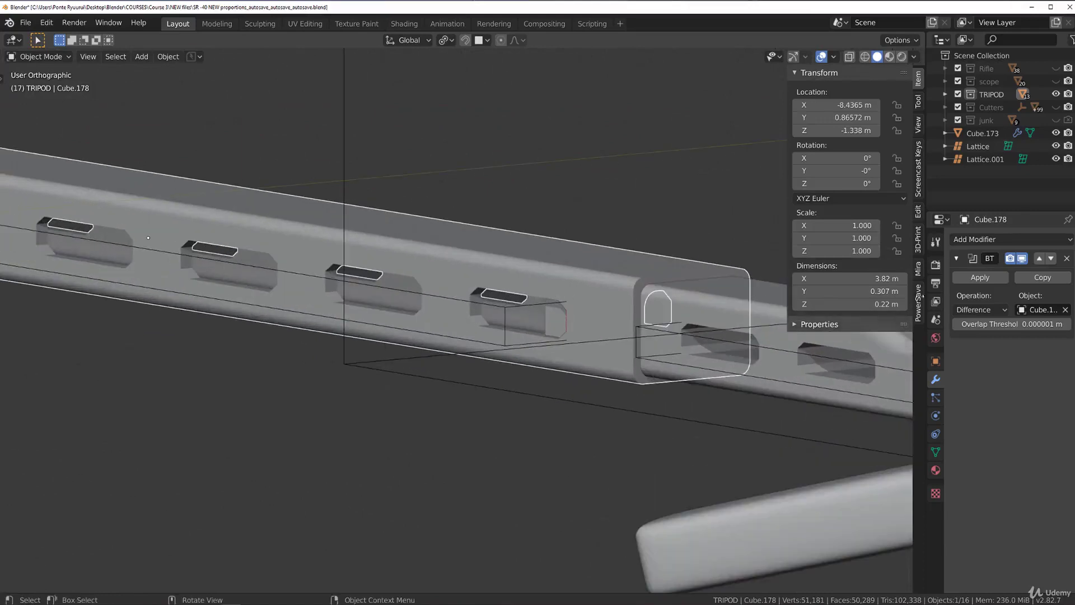
{"action": "left_click", "coordinate": [981, 240]}
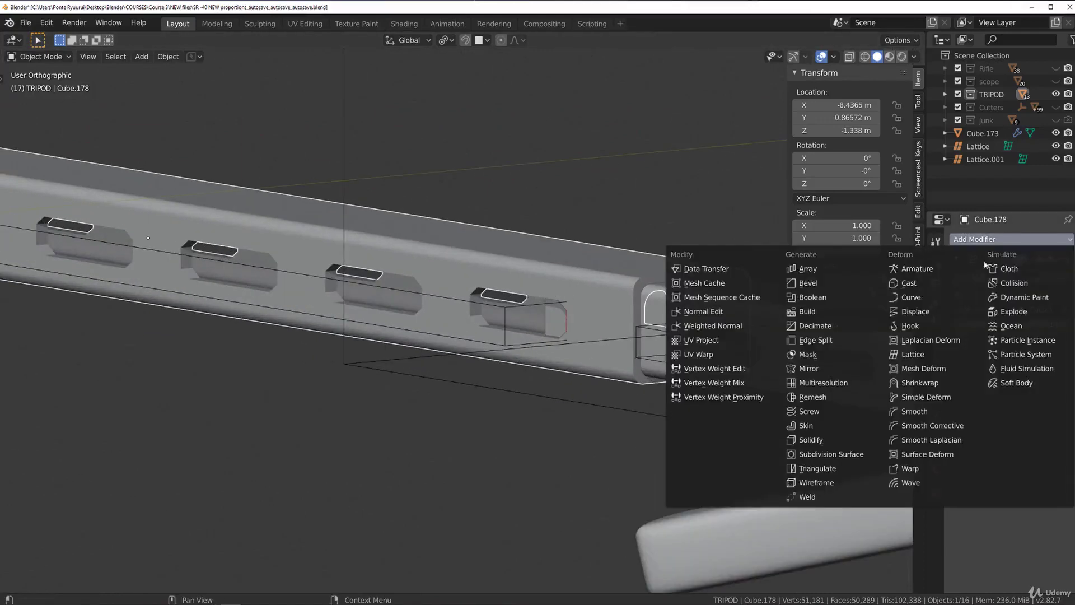
{"action": "left_click", "coordinate": [834, 282]}
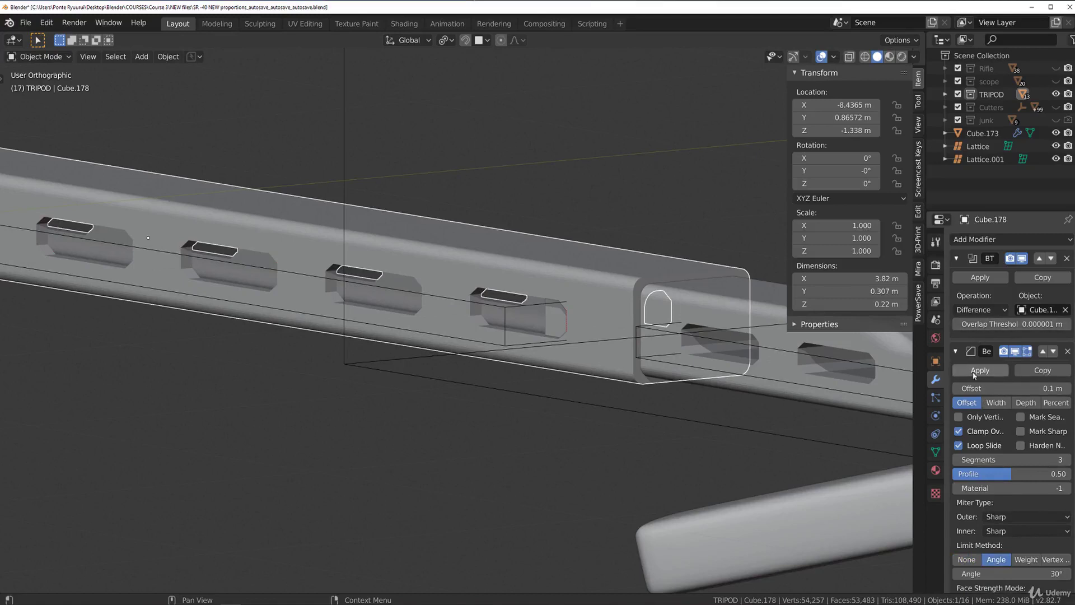
{"action": "left_click", "coordinate": [966, 434]}
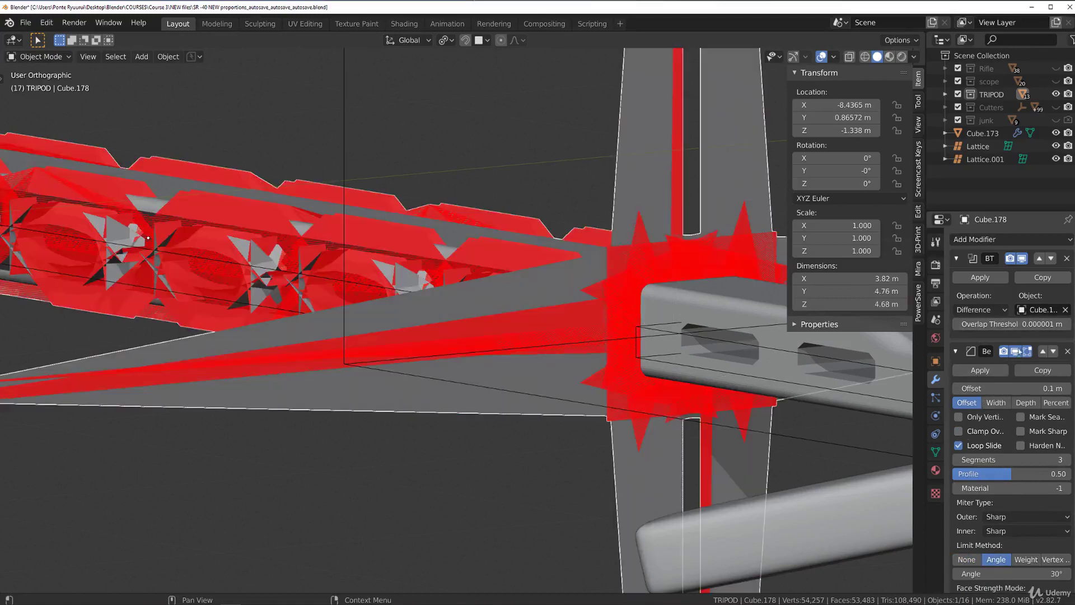
{"action": "left_click_drag", "start_coordinate": [1013, 382], "coordinate": [985, 382]}
Isolate the larger section and examine the bevel and mesh at the corners of its open end.
{"action": "key", "text": "KP_Divide"}
{"action": "scroll", "coordinate": [639, 298], "scroll_direction": "up", "scroll_amount": 8}
{"action": "scroll", "coordinate": [590, 273], "scroll_direction": "up", "scroll_amount": 3}
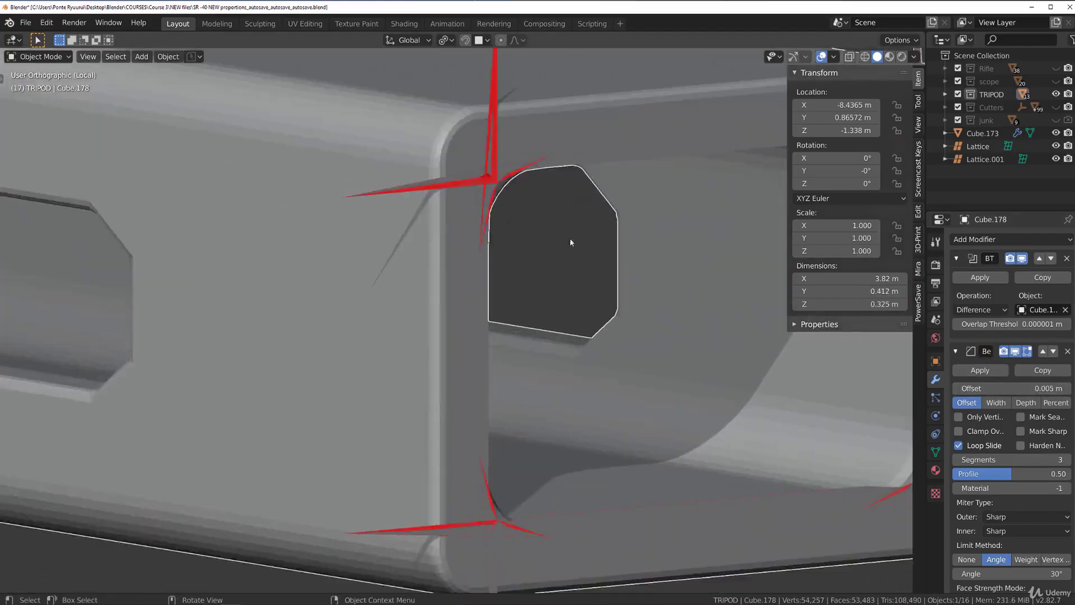
{"action": "key", "text": "Tab"}
{"action": "scroll", "coordinate": [425, 235], "scroll_direction": "up", "scroll_amount": 4}
{"action": "scroll", "coordinate": [422, 233], "scroll_direction": "down", "scroll_amount": 5}
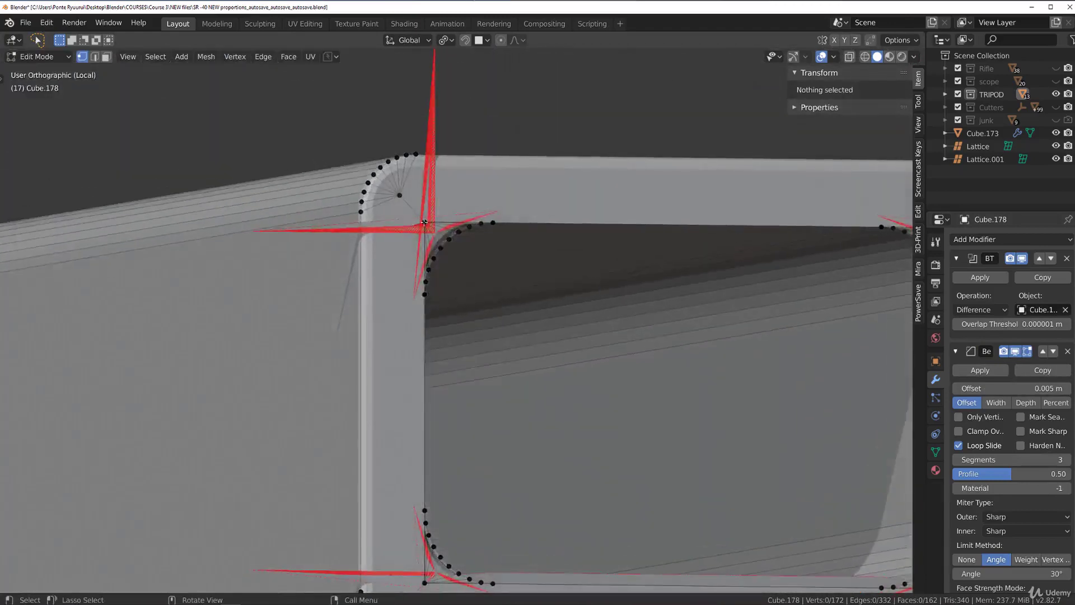
{"action": "key", "text": "3"}
{"action": "left_click", "coordinate": [577, 264]}
{"action": "key", "text": "Tab"}
{"action": "scroll", "coordinate": [549, 313], "scroll_direction": "down", "scroll_amount": 6}
{"action": "middle_click_drag", "start_coordinate": [549, 259], "coordinate": [562, 314]}
{"action": "scroll", "coordinate": [580, 335], "scroll_direction": "up", "scroll_amount": 2}
{"action": "scroll", "coordinate": [580, 335], "scroll_direction": "down", "scroll_amount": 2}
{"action": "scroll", "coordinate": [599, 358], "scroll_direction": "down", "scroll_amount": 2}
{"action": "key", "text": "KP_5"}
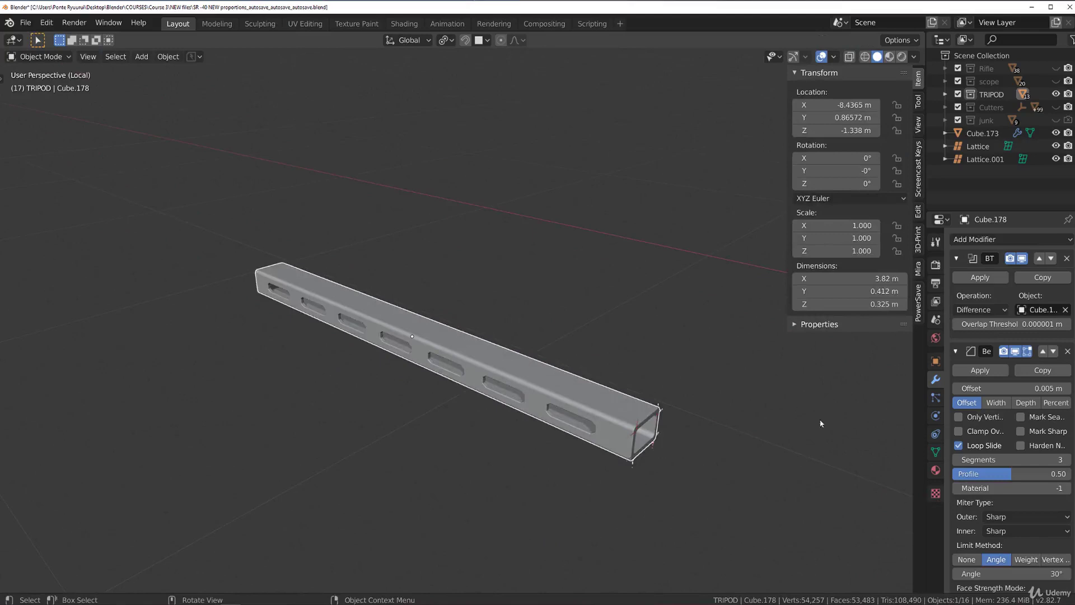
Add a Mirror modifier to the larger section using only the Y axis, with Bisect and Flip enabled for Y.
{"action": "left_click", "coordinate": [1001, 239]}
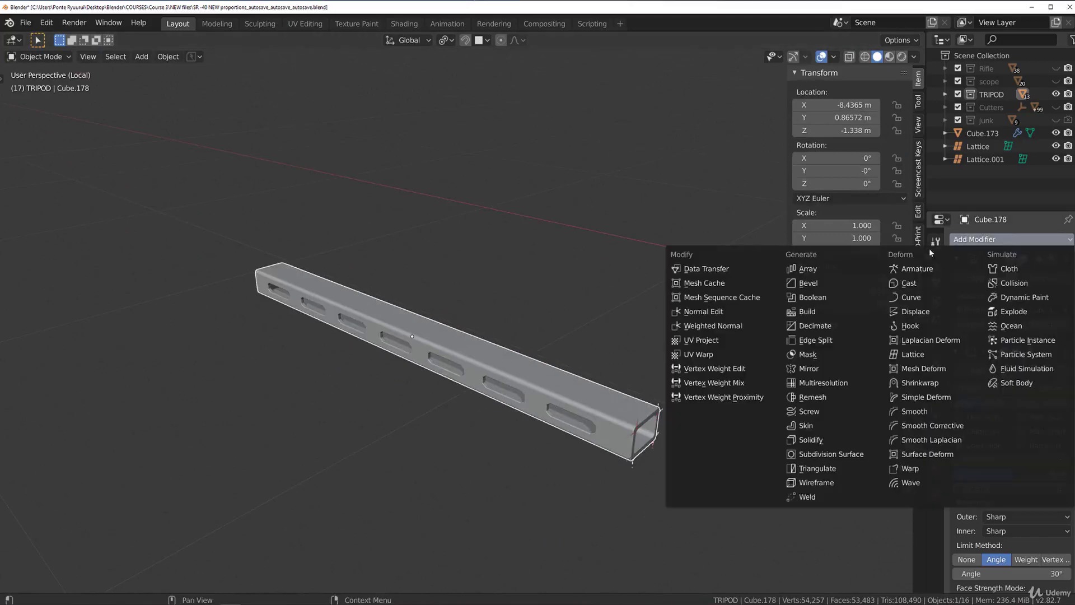
{"action": "left_click", "coordinate": [842, 368]}
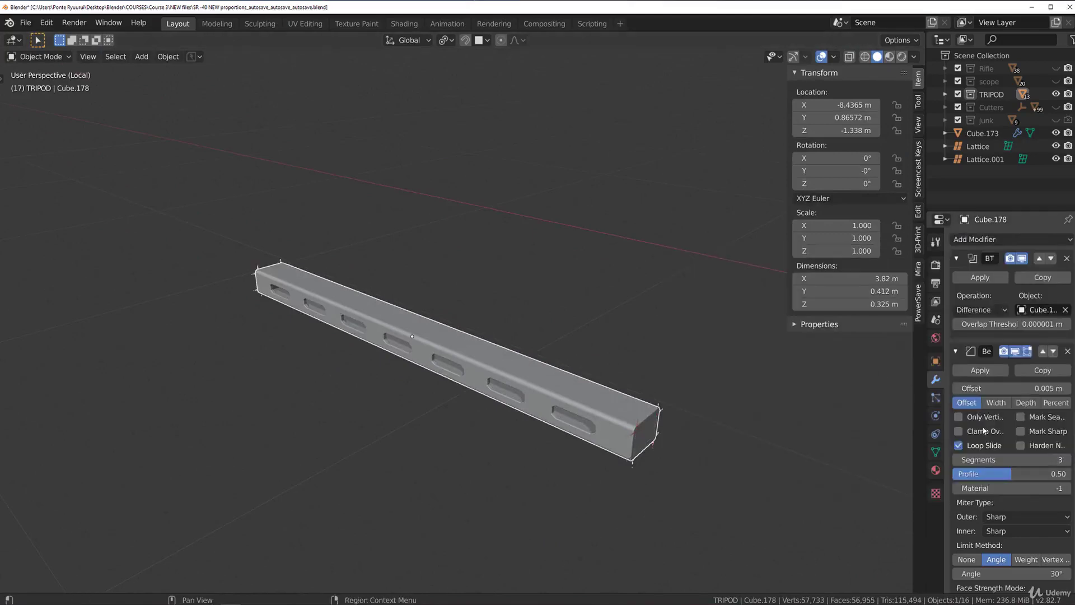
{"action": "scroll", "coordinate": [1012, 445], "scroll_direction": "down", "scroll_amount": 12}
{"action": "scroll", "coordinate": [1012, 445], "scroll_direction": "down", "scroll_amount": 2}
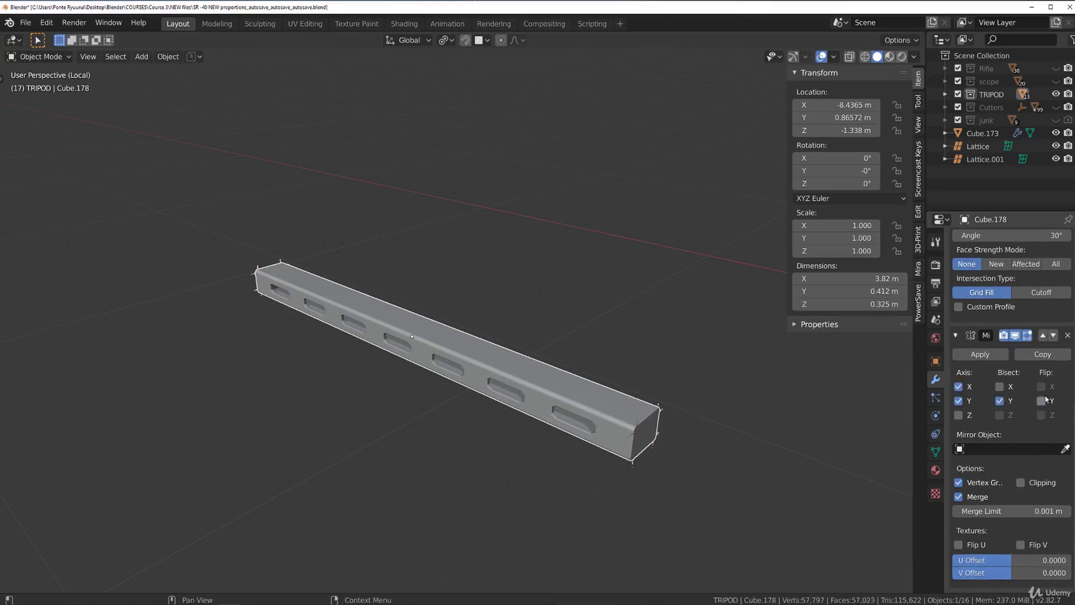
{"action": "middle_click_drag", "start_coordinate": [476, 432], "coordinate": [492, 400]}
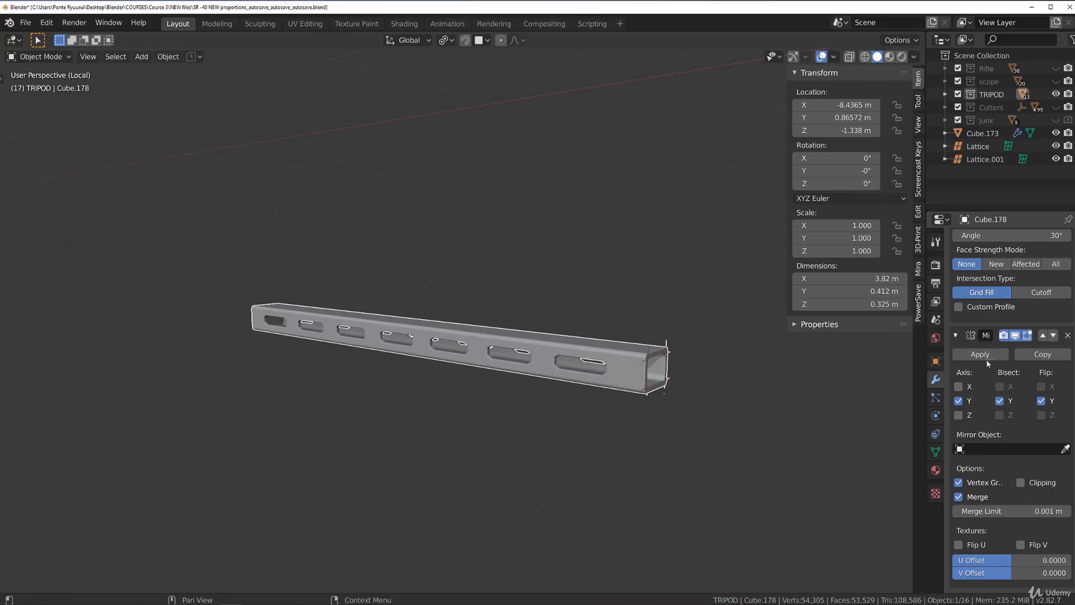
Move the Mirror modifier to the start of the modifier stack and apply it.
{"action": "scroll", "coordinate": [987, 415], "scroll_direction": "down", "scroll_amount": 5}
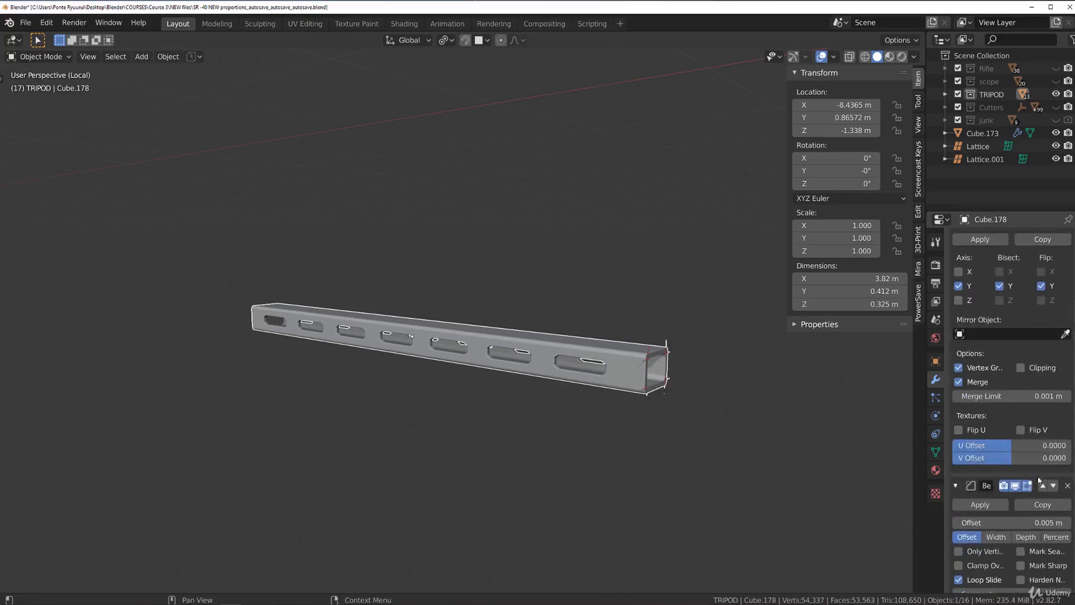
{"action": "scroll", "coordinate": [1019, 459], "scroll_direction": "down", "scroll_amount": 4}
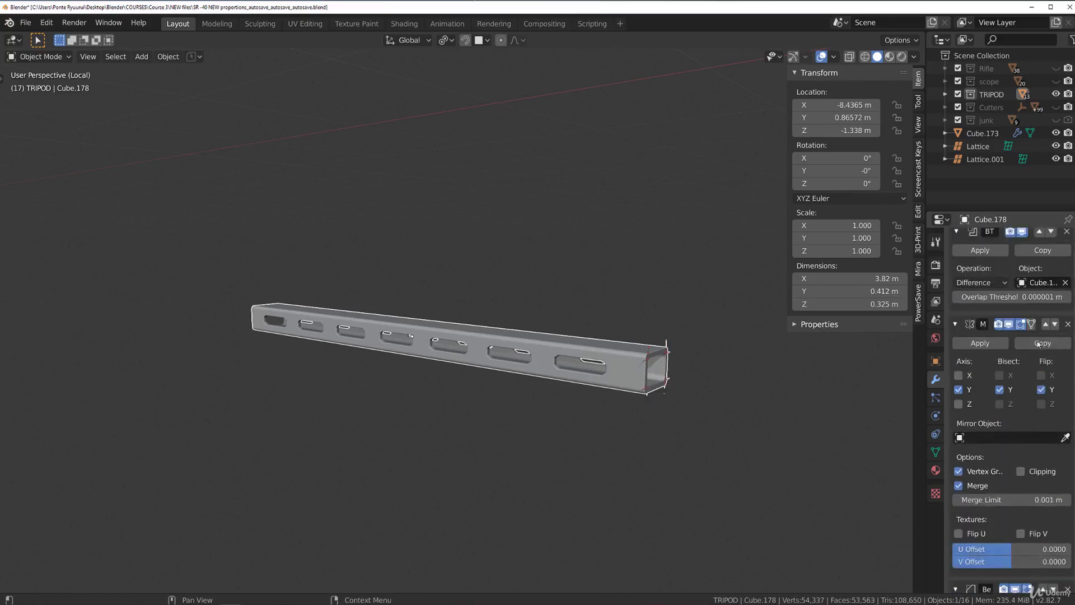
{"action": "left_click", "coordinate": [1046, 323]}
{"action": "scroll", "coordinate": [971, 357], "scroll_direction": "up", "scroll_amount": 1}
{"action": "left_click", "coordinate": [977, 278]}
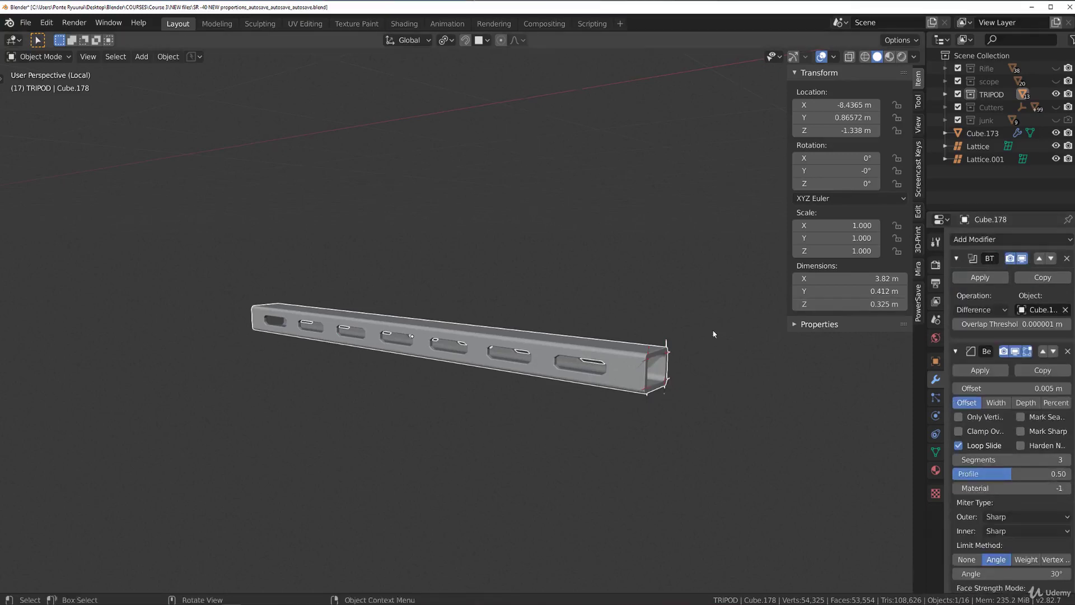
In Edit Mode, select the three large rim faces on one half of the larger section's open end.
{"action": "middle_click_drag", "start_coordinate": [712, 329], "coordinate": [570, 304]}
{"action": "key", "text": "Tab"}
{"action": "scroll", "coordinate": [605, 398], "scroll_direction": "up", "scroll_amount": 2}
{"action": "middle_click_drag", "start_coordinate": [604, 398], "coordinate": [574, 387]}
{"action": "middle_click_drag", "start_coordinate": [346, 262], "coordinate": [118, 190], "text": "shift"}
{"action": "scroll", "coordinate": [145, 223], "scroll_direction": "up", "scroll_amount": 5}
{"action": "middle_click_drag", "start_coordinate": [224, 336], "coordinate": [297, 297], "text": "shift"}
{"action": "middle_click_drag", "start_coordinate": [296, 297], "coordinate": [332, 290]}
{"action": "key", "text": "3"}
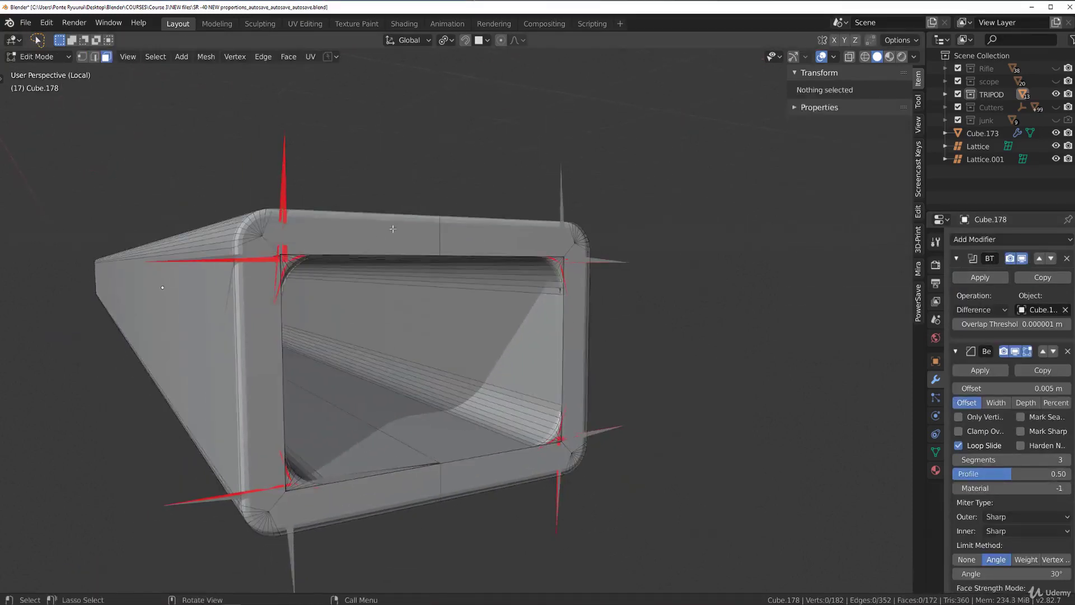
{"action": "left_click", "coordinate": [304, 296]}
{"action": "left_click", "coordinate": [273, 314], "text": "ctrl"}
{"action": "left_click", "coordinate": [369, 500], "text": "ctrl"}
Add the small upper corner faces to the rim selection and merge the selected faces into one face.
{"action": "middle_click_drag", "start_coordinate": [417, 314], "coordinate": [358, 286]}
{"action": "scroll", "coordinate": [487, 342], "scroll_direction": "up", "scroll_amount": 2}
{"action": "middle_click_drag", "start_coordinate": [359, 285], "coordinate": [302, 259]}
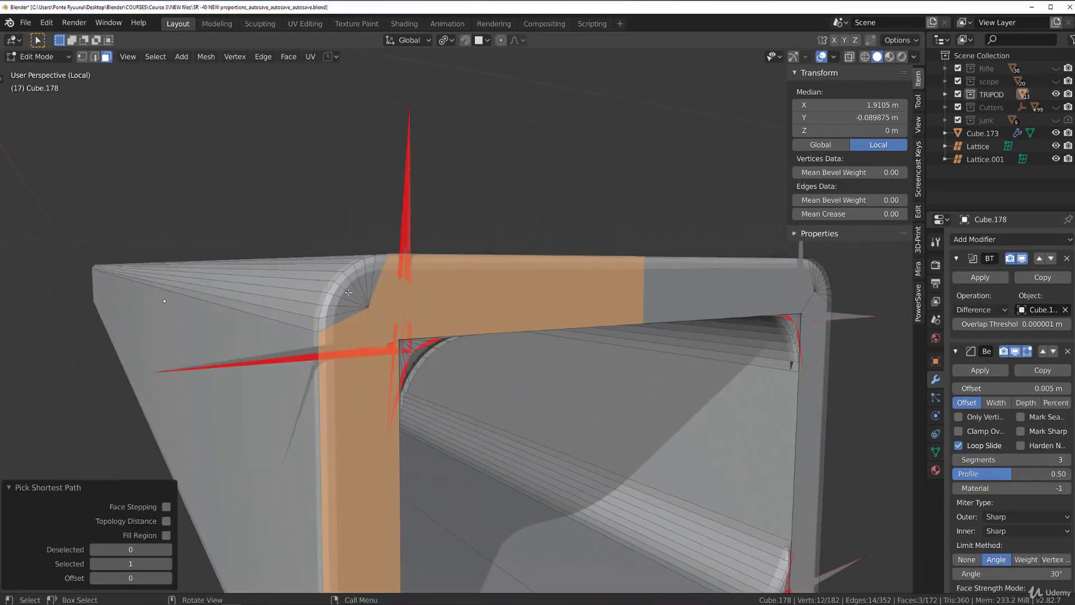
{"action": "mouse_move", "coordinate": [349, 316]}
{"action": "left_mouse_down"}
{"action": "mouse_move", "coordinate": [386, 291]}
{"action": "mouse_move", "coordinate": [397, 347]}
{"action": "left_mouse_up"}
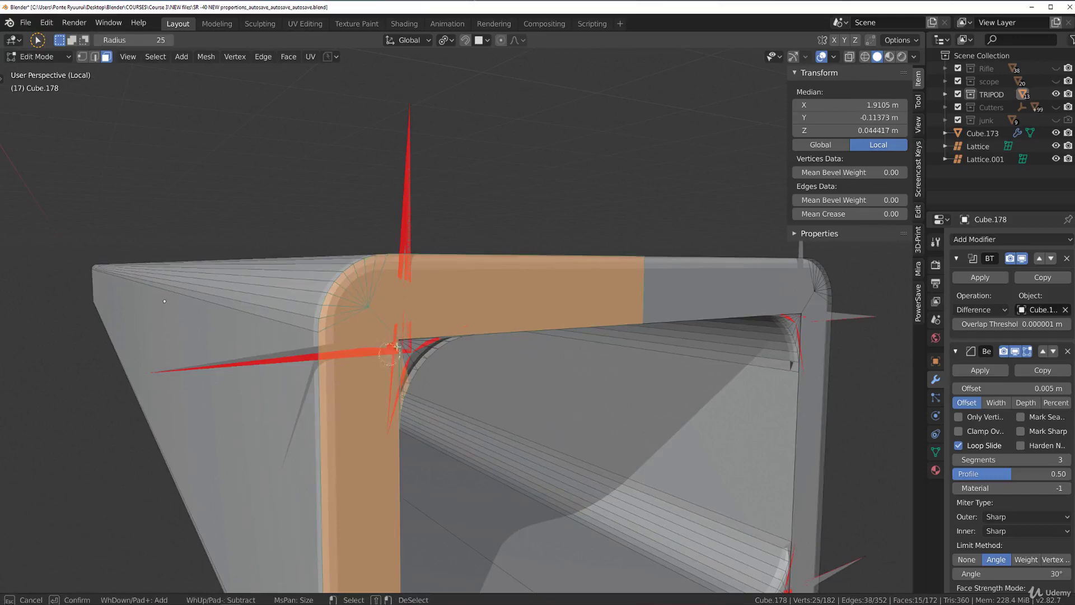
{"action": "right_click", "coordinate": [411, 331]}
{"action": "key", "text": "f"}
Add the small lower corner faces to the selection and merge them into the same half-rim face.
{"action": "scroll", "coordinate": [412, 329], "scroll_direction": "down", "scroll_amount": 3}
{"action": "mouse_move", "coordinate": [444, 375]}
{"action": "middle_mouse_down"}
{"action": "mouse_move", "coordinate": [395, 222]}
{"action": "mouse_move", "coordinate": [393, 246]}
{"action": "middle_mouse_up"}
{"action": "mouse_move", "coordinate": [368, 244]}
{"action": "left_mouse_down", "text": "shift"}
{"action": "mouse_move", "coordinate": [360, 232]}
{"action": "mouse_move", "coordinate": [379, 220]}
{"action": "left_mouse_up", "text": "shift"}
{"action": "right_click", "coordinate": [390, 218]}
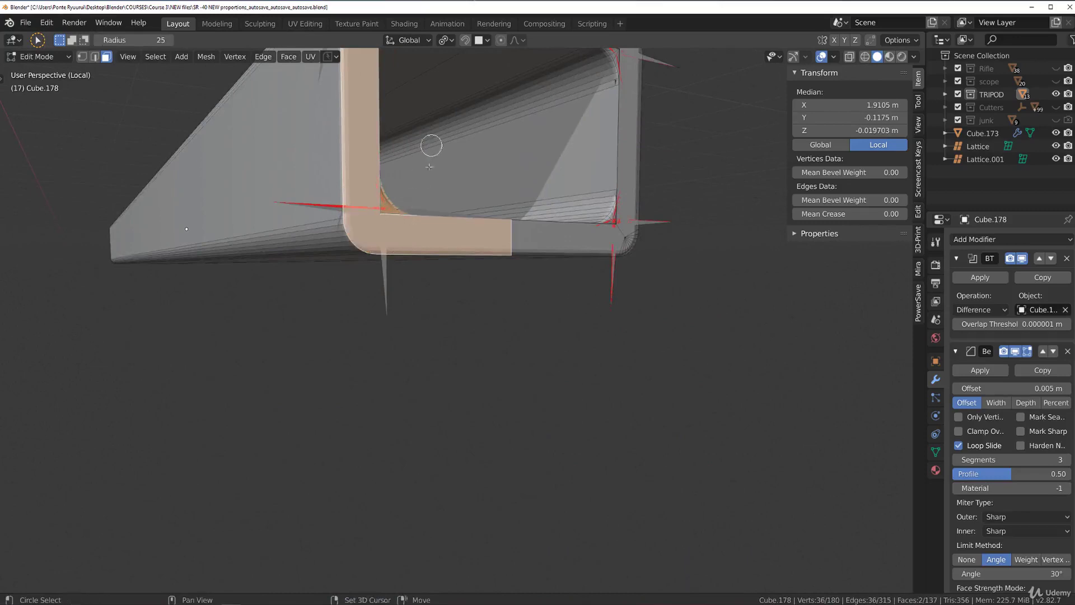
{"action": "middle_click_drag", "start_coordinate": [429, 167], "coordinate": [447, 261]}
{"action": "scroll", "coordinate": [423, 199], "scroll_direction": "up", "scroll_amount": 6}
{"action": "scroll", "coordinate": [409, 185], "scroll_direction": "down", "scroll_amount": 5}
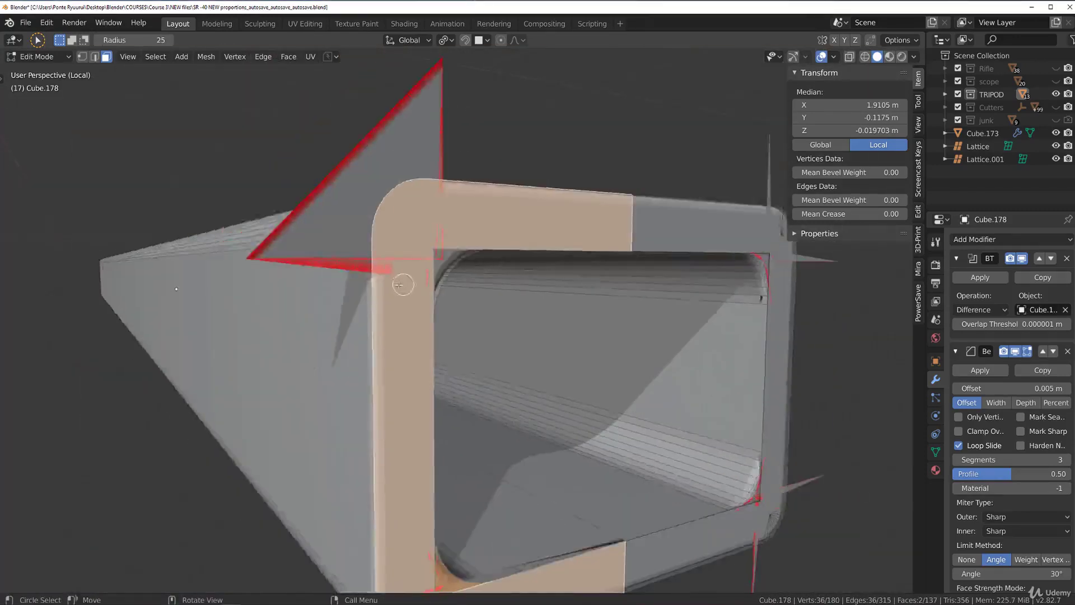
{"action": "key", "text": "q"}
{"action": "key", "text": "Escape"}
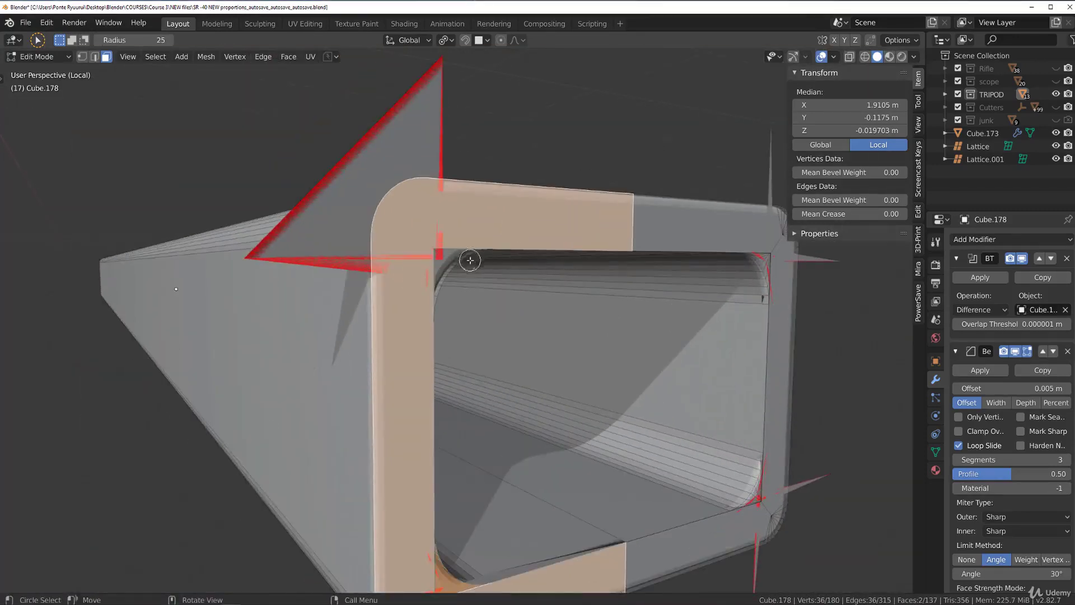
Examine the bevel spikes around the open end in Edit Mode and Object Mode.
{"action": "scroll", "coordinate": [470, 260], "scroll_direction": "down", "scroll_amount": 5}
{"action": "middle_click_drag", "start_coordinate": [469, 260], "coordinate": [545, 281]}
{"action": "scroll", "coordinate": [541, 286], "scroll_direction": "up", "scroll_amount": 4}
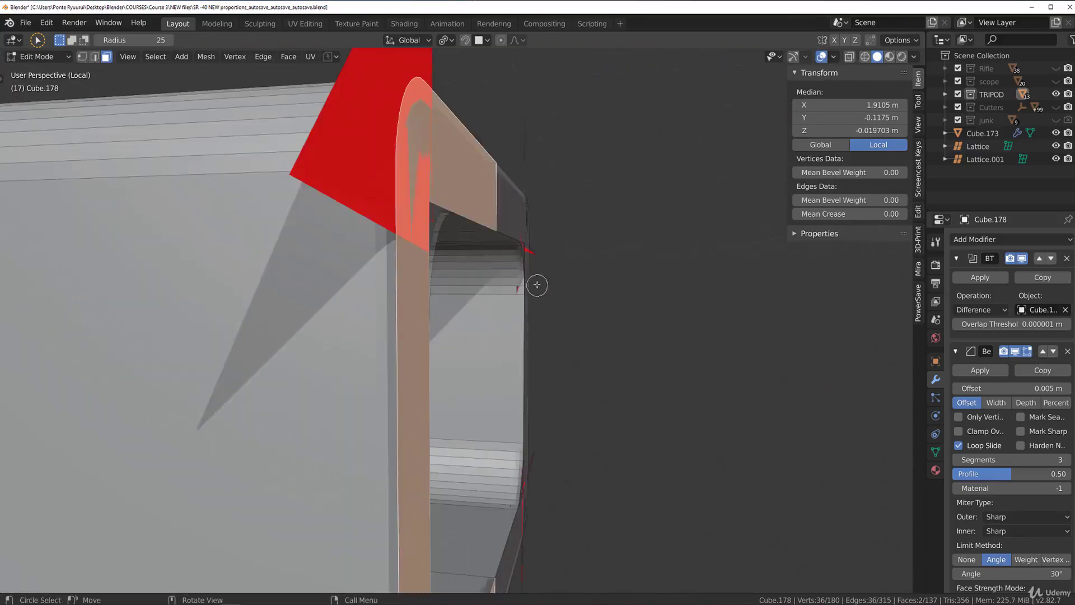
{"action": "scroll", "coordinate": [529, 303], "scroll_direction": "down", "scroll_amount": 4}
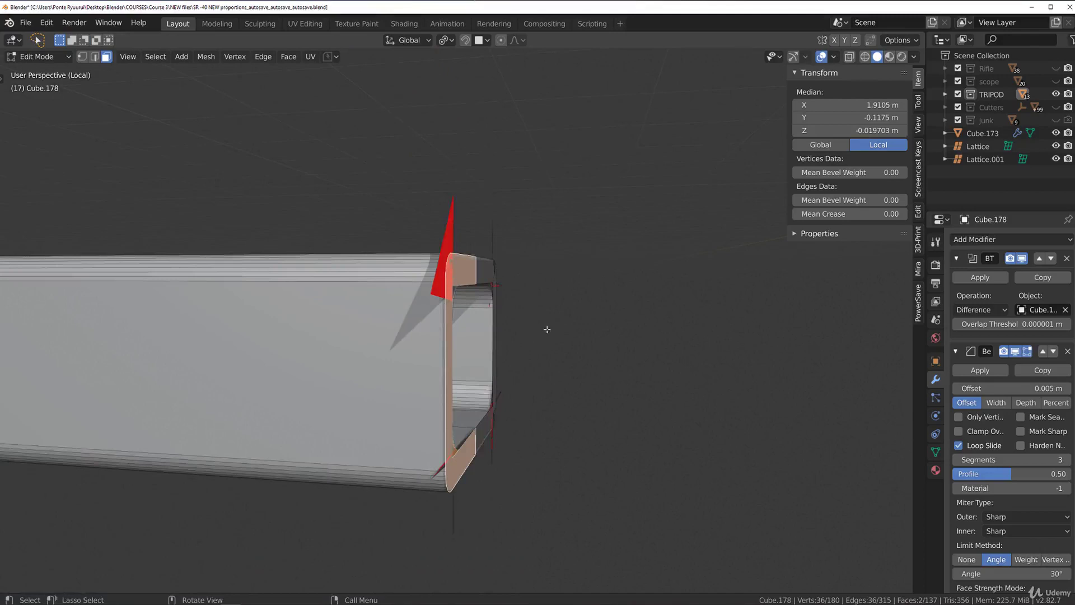
{"action": "key", "text": "Tab"}
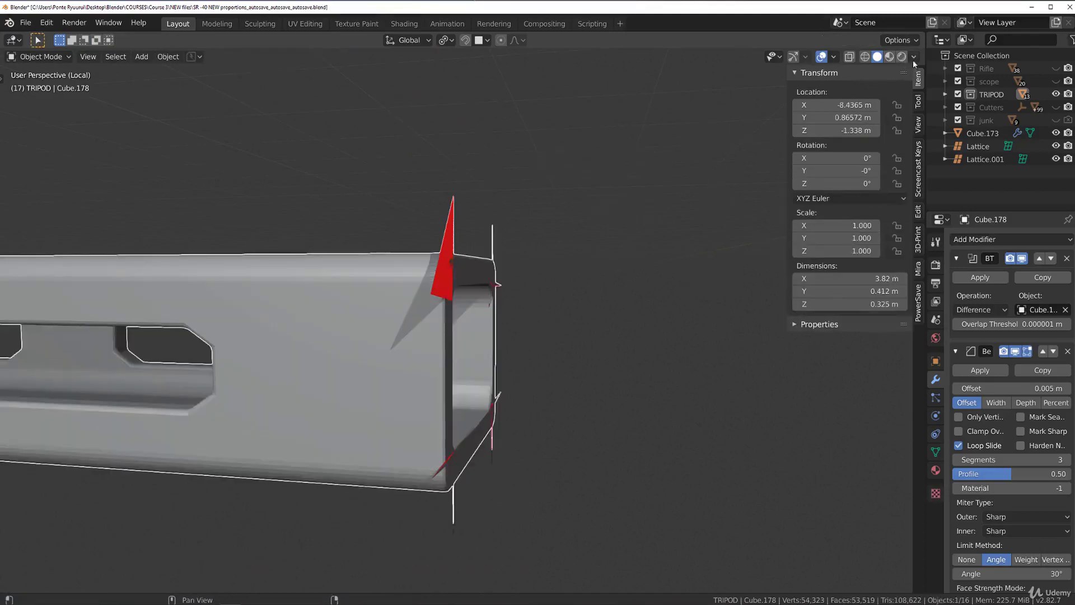
{"action": "scroll", "coordinate": [367, 348], "scroll_direction": "up", "scroll_amount": 5}
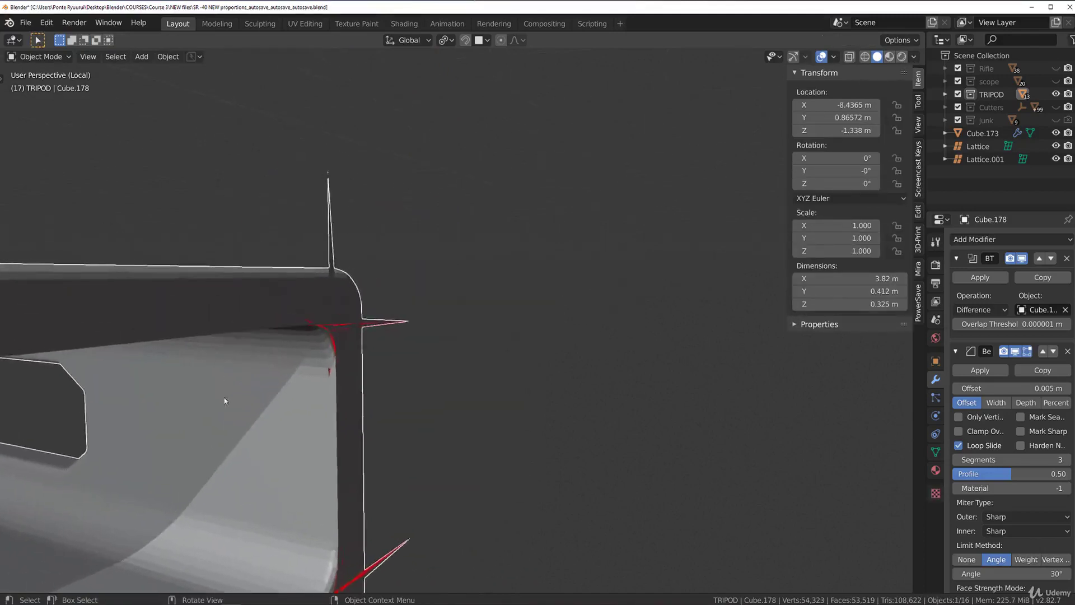
{"action": "scroll", "coordinate": [224, 401], "scroll_direction": "down", "scroll_amount": 5}
{"action": "scroll", "coordinate": [472, 323], "scroll_direction": "up", "scroll_amount": 2}
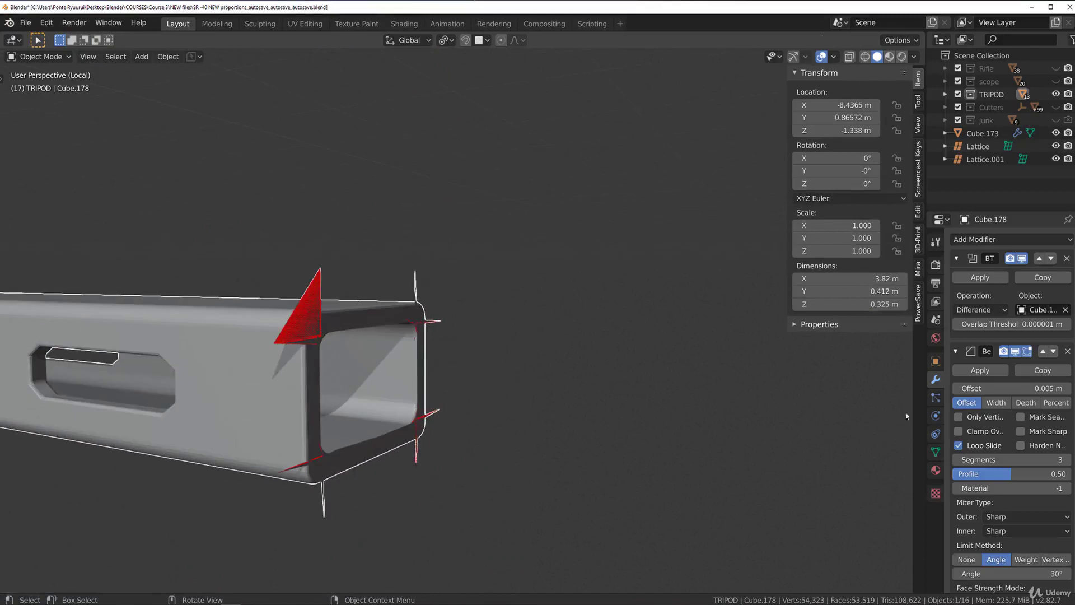
Enable Auto Smooth for the larger section's normals and return to editing its mesh.
{"action": "left_click", "coordinate": [936, 451]}
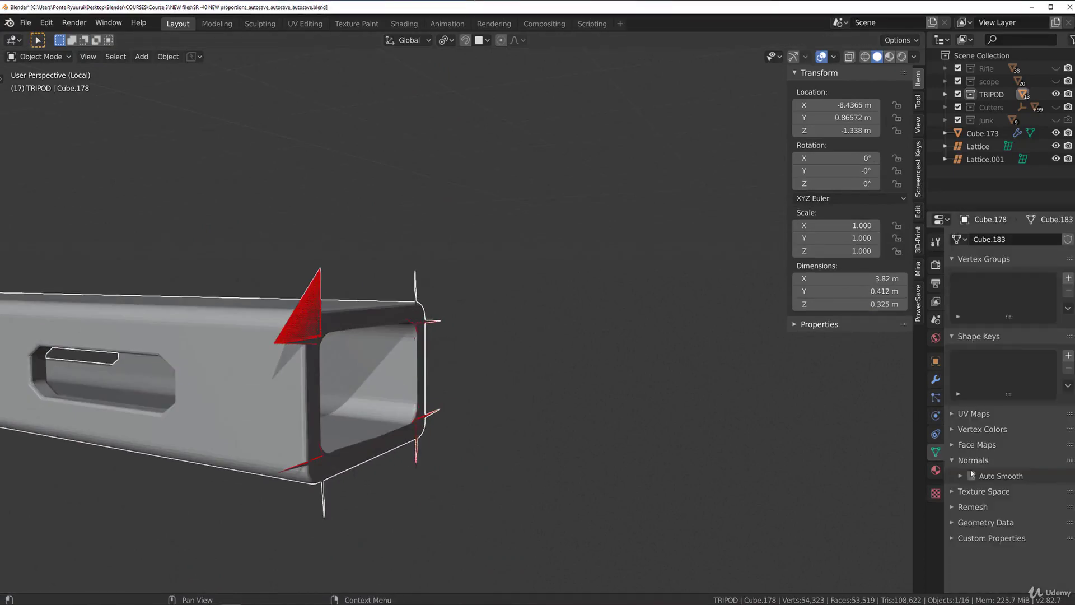
{"action": "right_click", "coordinate": [316, 317]}
{"action": "key", "text": "Escape"}
{"action": "scroll", "coordinate": [230, 345], "scroll_direction": "up", "scroll_amount": 3}
{"action": "middle_click_drag", "start_coordinate": [230, 346], "coordinate": [431, 299]}
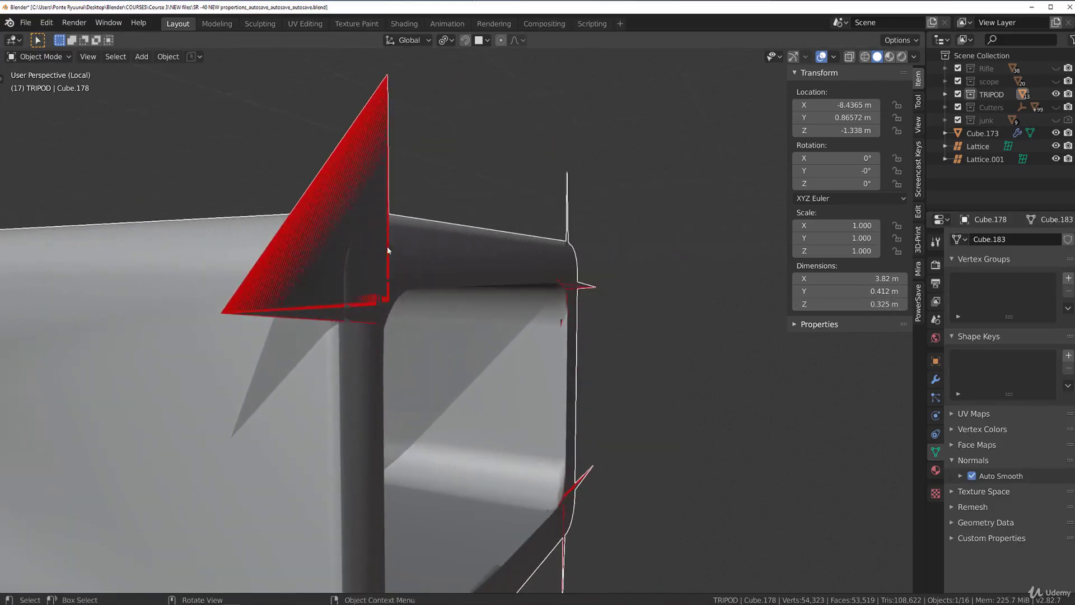
{"action": "mouse_move", "coordinate": [588, 291]}
{"action": "middle_mouse_down"}
{"action": "mouse_move", "coordinate": [513, 284]}
{"action": "mouse_move", "coordinate": [575, 284]}
{"action": "middle_mouse_up"}
{"action": "scroll", "coordinate": [412, 318], "scroll_direction": "down", "scroll_amount": 4}
{"action": "key", "text": "Tab"}
{"action": "scroll", "coordinate": [504, 297], "scroll_direction": "up", "scroll_amount": 5}
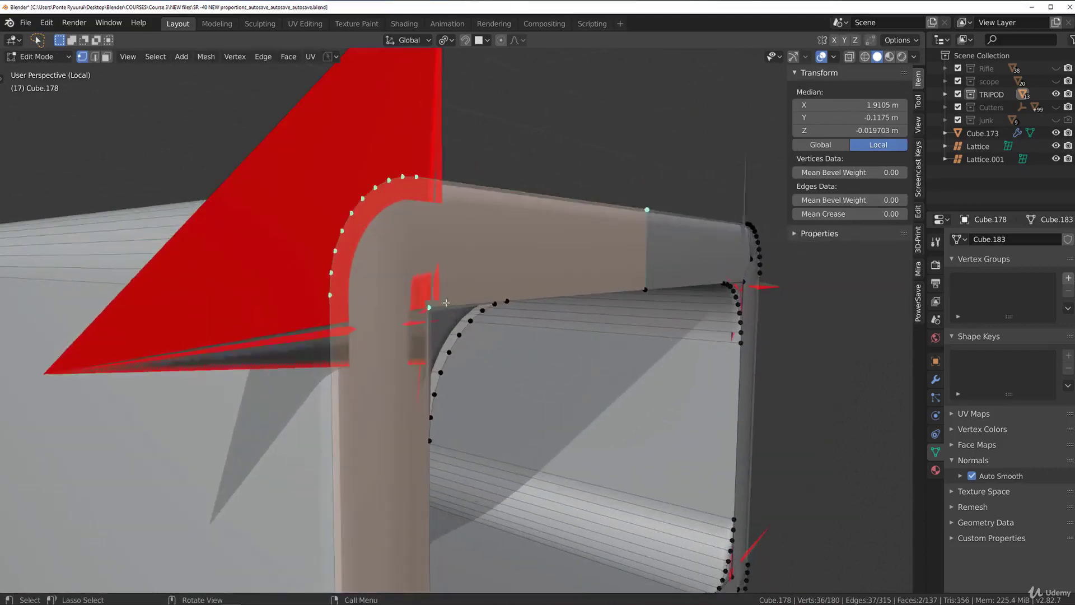
Try to dissolve the stray vertex at the upper inner corner of the merged half rim.
{"action": "left_click", "coordinate": [429, 308]}
{"action": "middle_click_drag", "start_coordinate": [428, 316], "coordinate": [383, 295]}
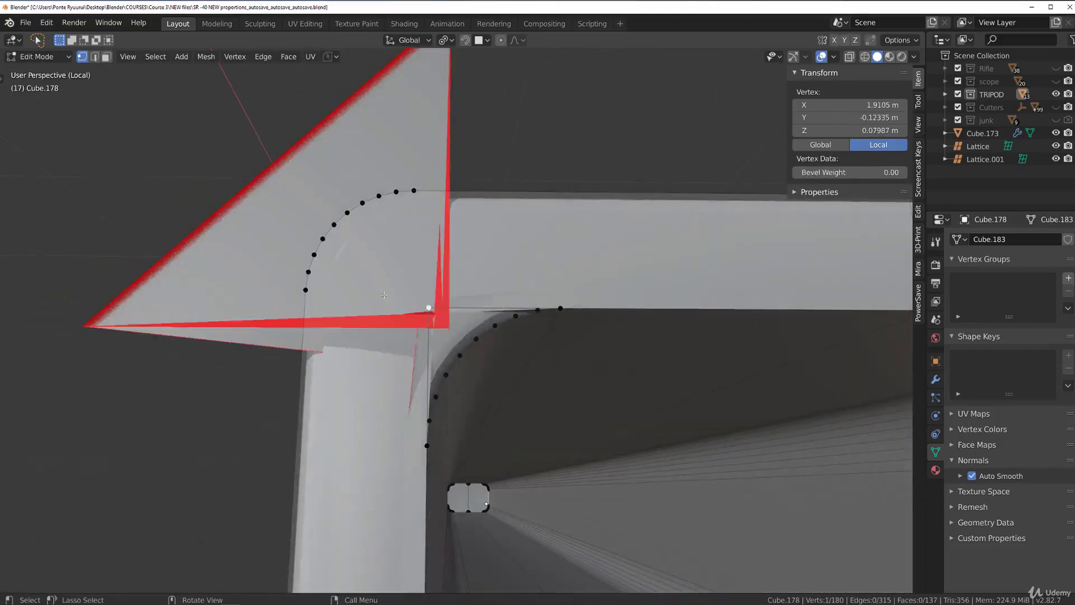
{"action": "key", "text": "x"}
{"action": "left_click", "coordinate": [454, 389]}
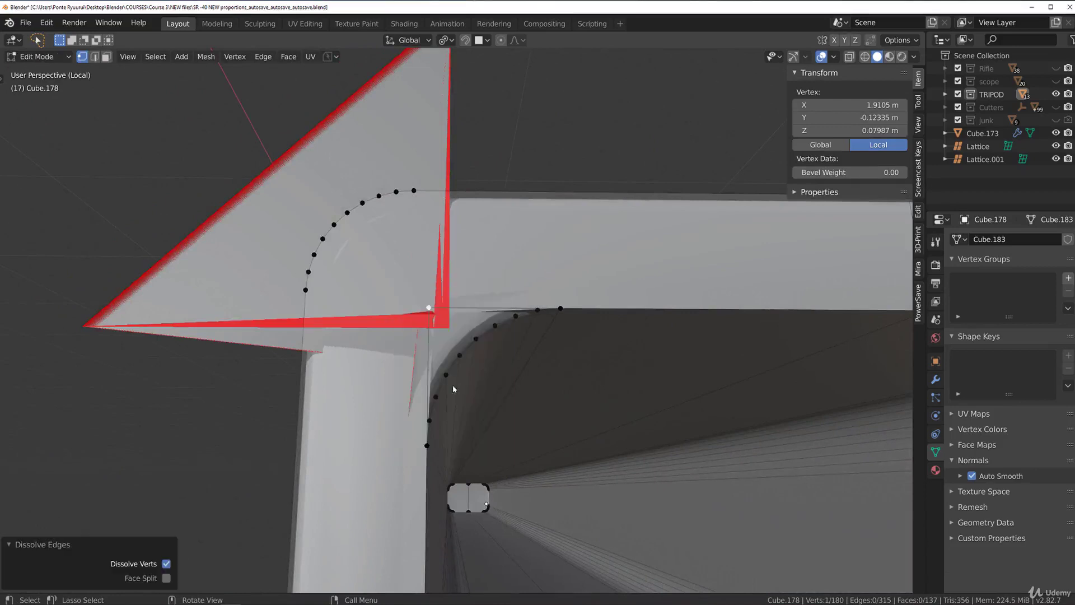
{"action": "key", "text": "x"}
{"action": "left_click", "coordinate": [497, 310]}
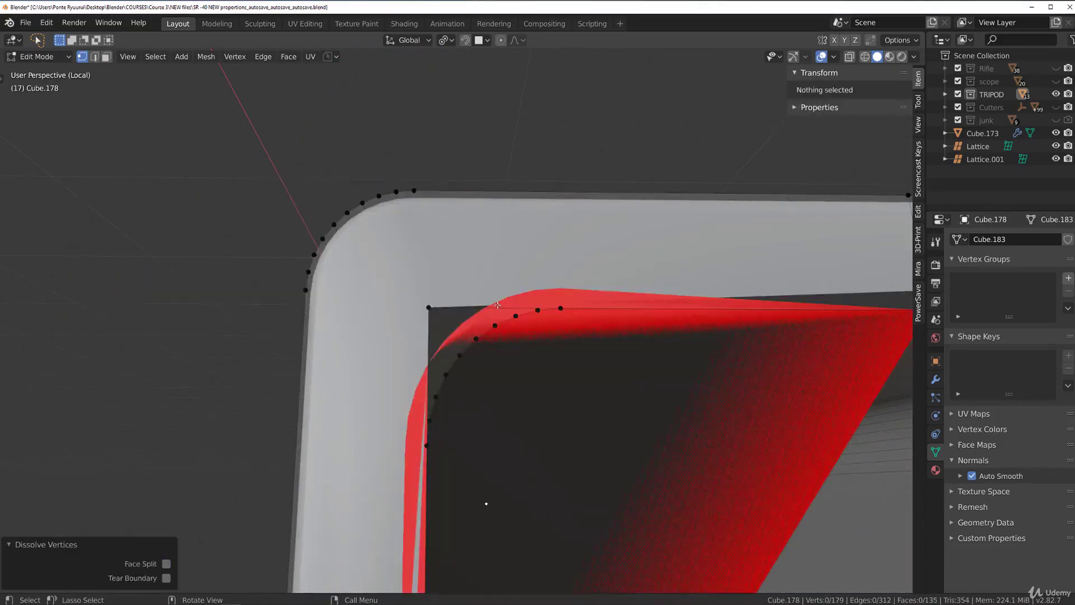
{"action": "scroll", "coordinate": [493, 324], "scroll_direction": "down", "scroll_amount": 4}
{"action": "middle_click_drag", "start_coordinate": [515, 315], "coordinate": [283, 220]}
{"action": "scroll", "coordinate": [355, 254], "scroll_direction": "up", "scroll_amount": 2}
{"action": "key", "text": "ctrl+z"}
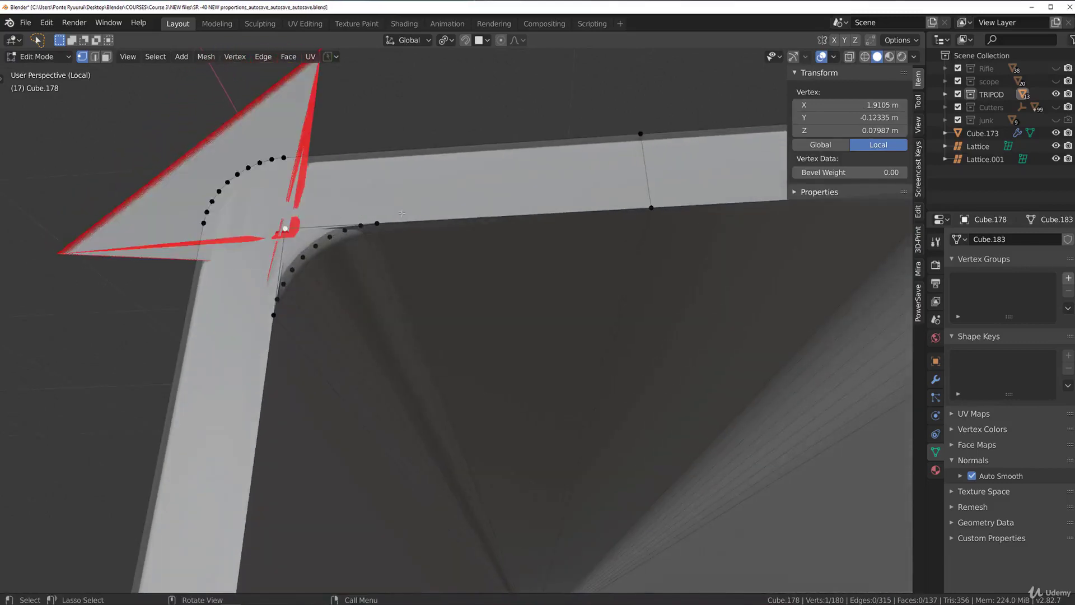
Dissolve the stray edge at the upper inner corner and the diagonal edge crossing the opening.
{"action": "key", "text": "2"}
{"action": "left_click", "coordinate": [313, 243]}
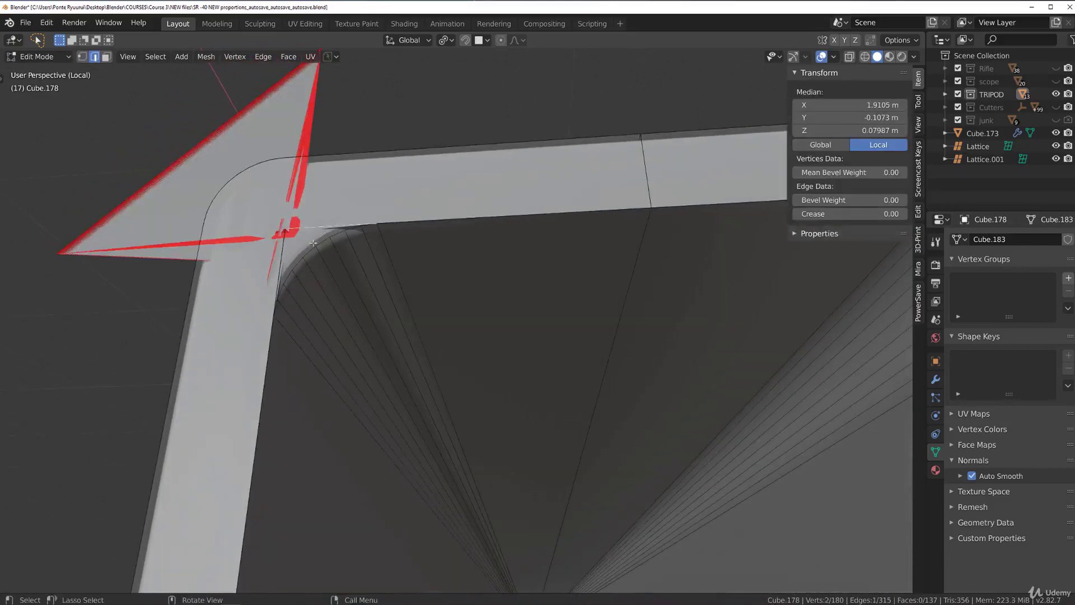
{"action": "key", "text": "x"}
{"action": "left_click", "coordinate": [282, 248]}
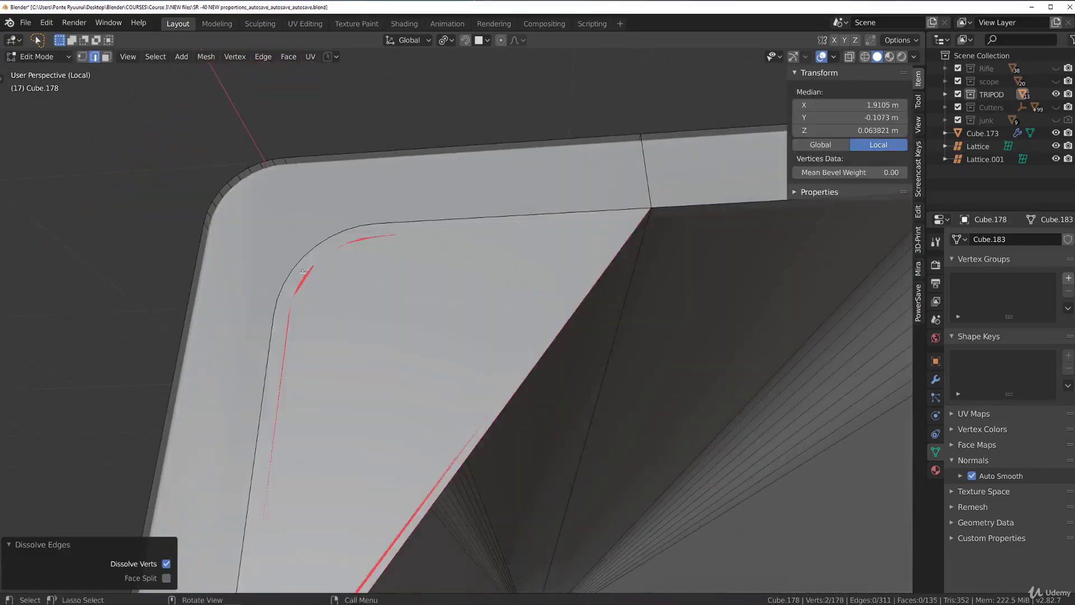
{"action": "scroll", "coordinate": [495, 289], "scroll_direction": "down", "scroll_amount": 2}
{"action": "middle_click_drag", "start_coordinate": [496, 289], "coordinate": [443, 359]}
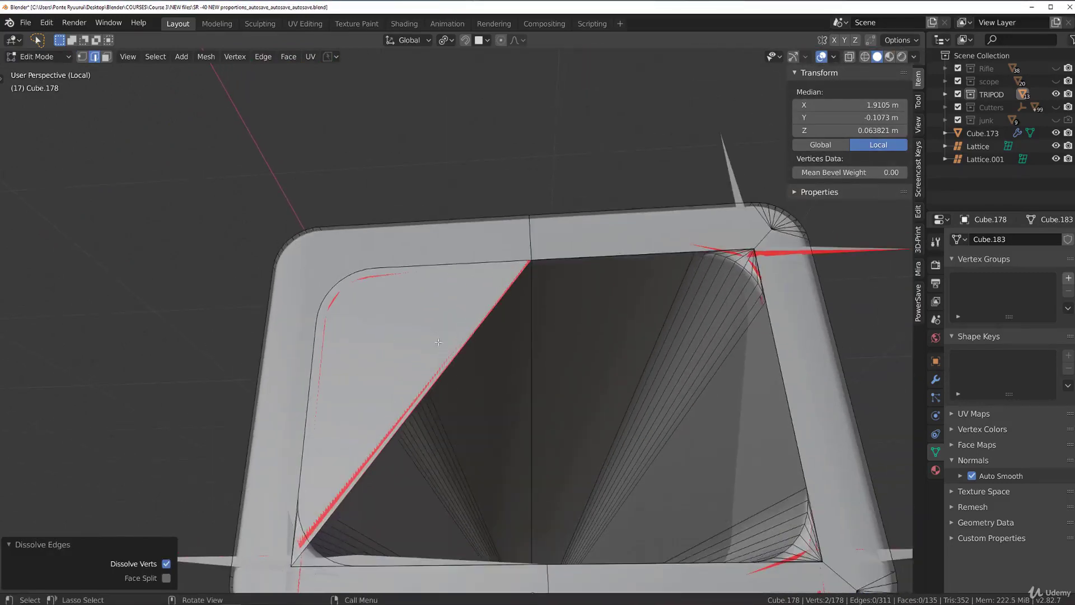
{"action": "left_click", "coordinate": [440, 355]}
{"action": "key", "text": "x"}
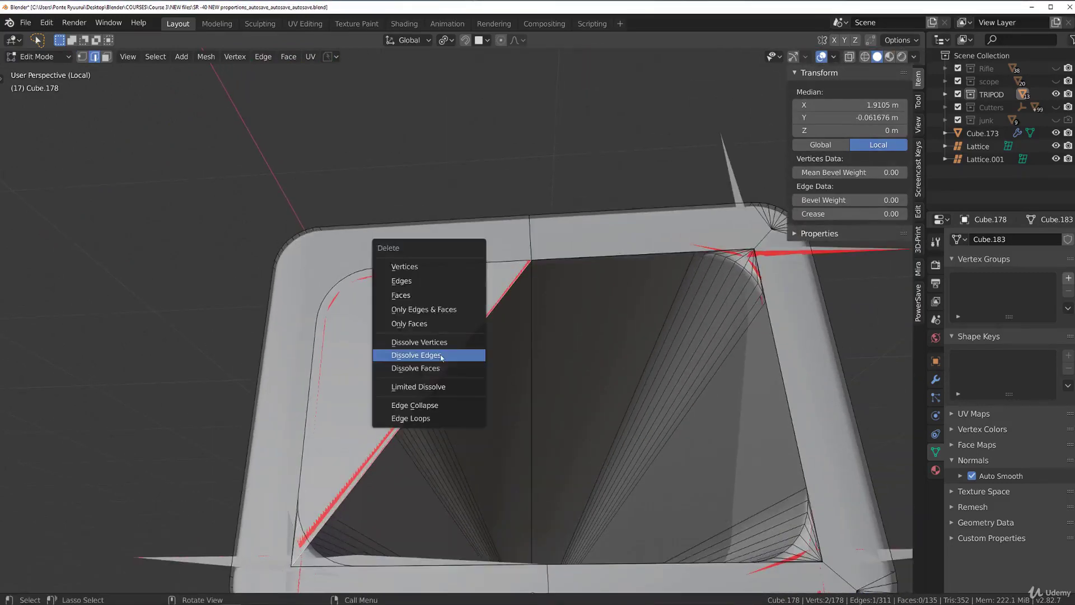
{"action": "left_click", "coordinate": [441, 355]}
{"action": "middle_click_drag", "start_coordinate": [439, 355], "coordinate": [386, 343]}
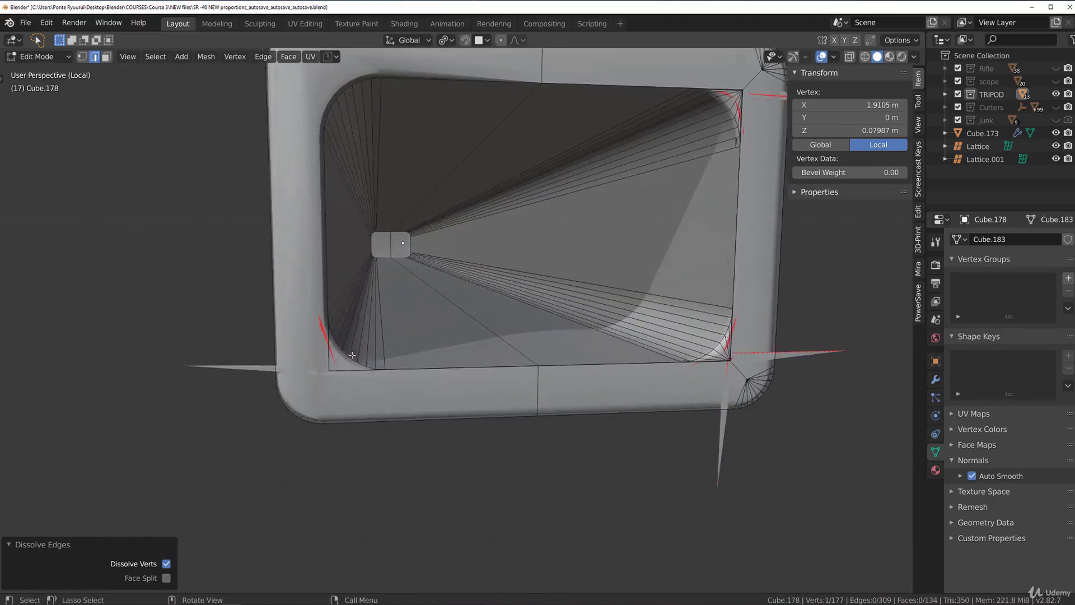
Dissolve the stray edges at the lower inner corner of the merged half rim.
{"action": "left_click", "coordinate": [347, 351]}
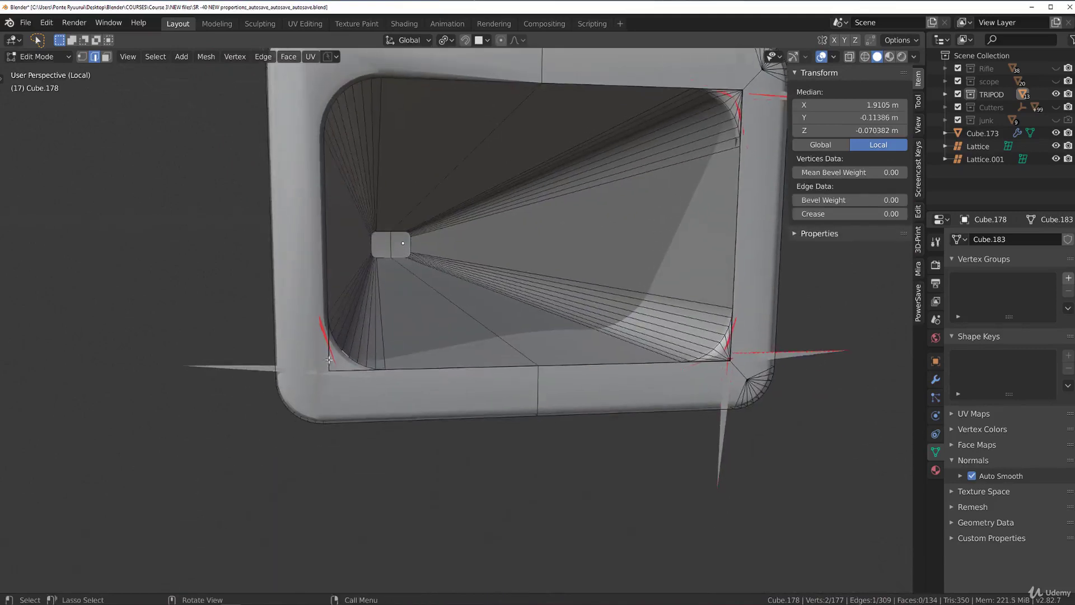
{"action": "key", "text": "x"}
{"action": "left_click", "coordinate": [342, 377]}
{"action": "middle_click_drag", "start_coordinate": [342, 377], "coordinate": [359, 353]}
{"action": "left_click", "coordinate": [363, 346]}
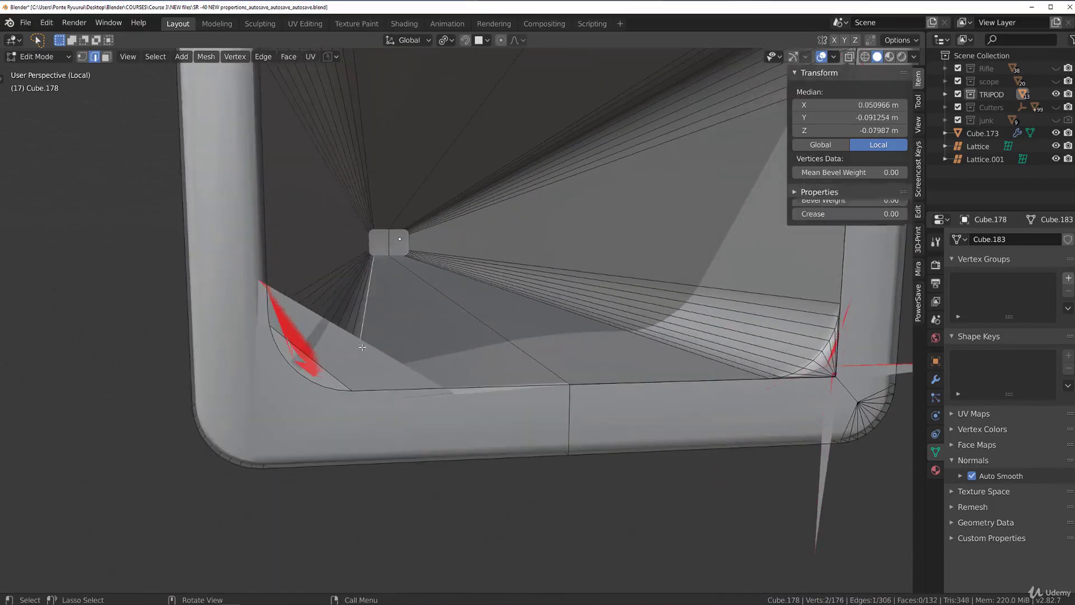
{"action": "key", "text": "x"}
{"action": "left_click", "coordinate": [318, 367]}
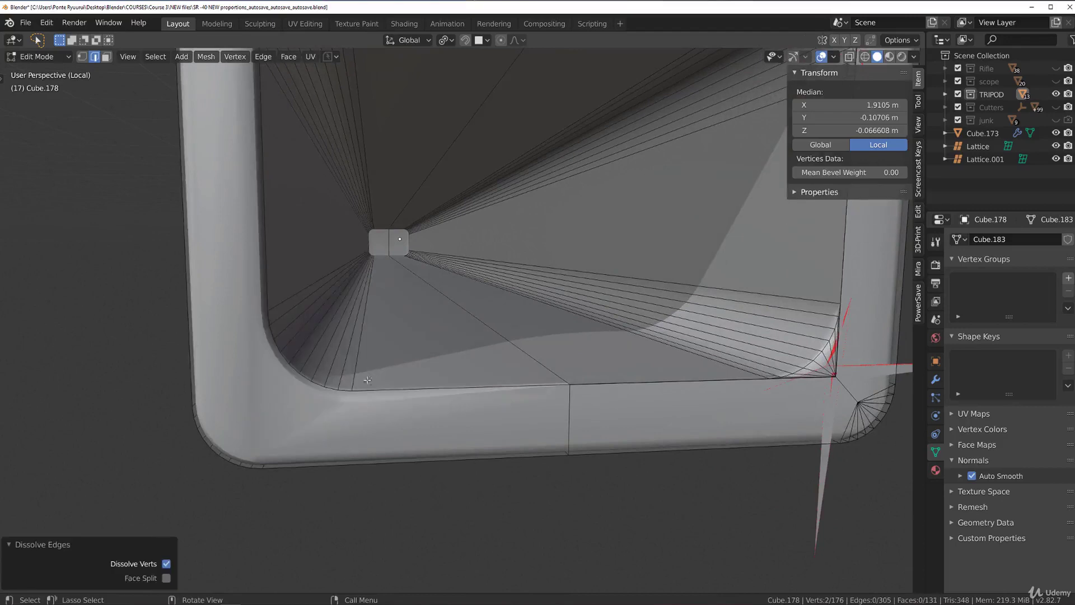
Return to Object Mode and add a Weighted Normal modifier to the larger section.
{"action": "key", "text": "Tab"}
{"action": "scroll", "coordinate": [455, 262], "scroll_direction": "down", "scroll_amount": 9}
{"action": "scroll", "coordinate": [644, 280], "scroll_direction": "up", "scroll_amount": 4}
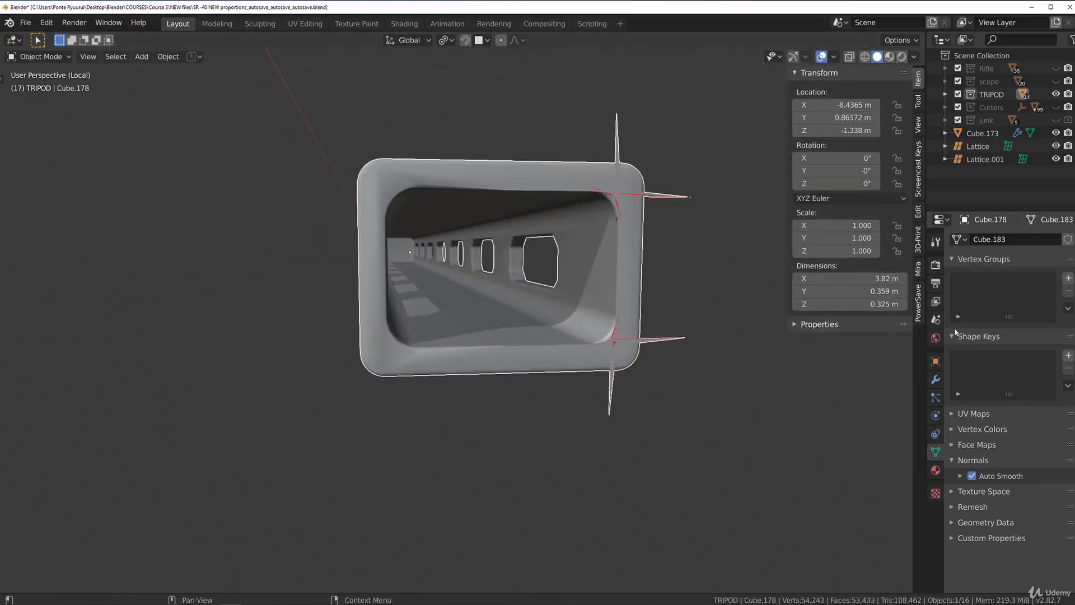
{"action": "left_click", "coordinate": [935, 379]}
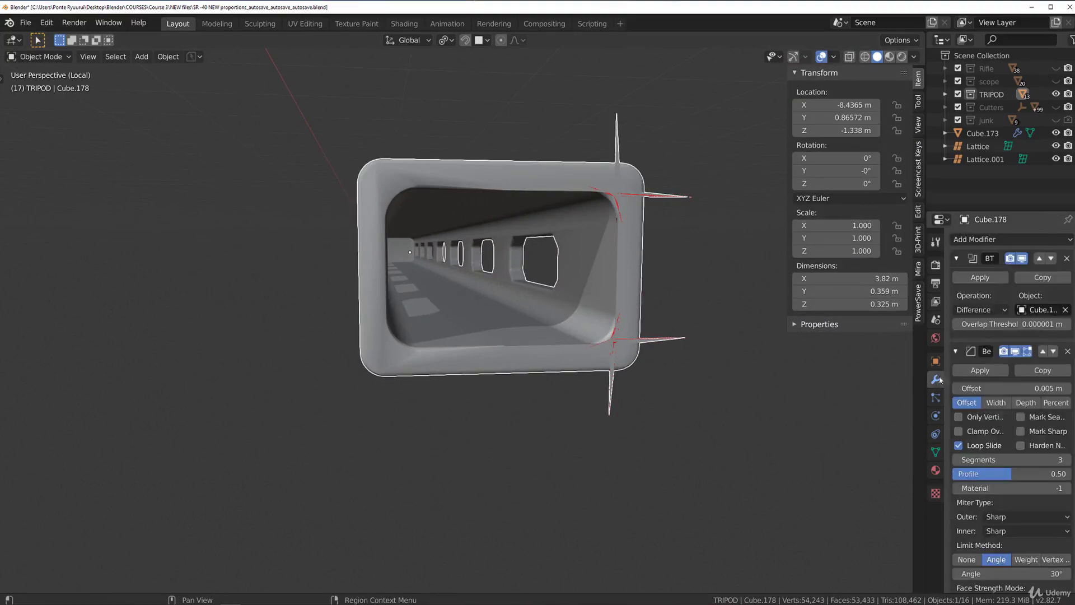
{"action": "left_click", "coordinate": [999, 240]}
{"action": "left_click", "coordinate": [711, 295]}
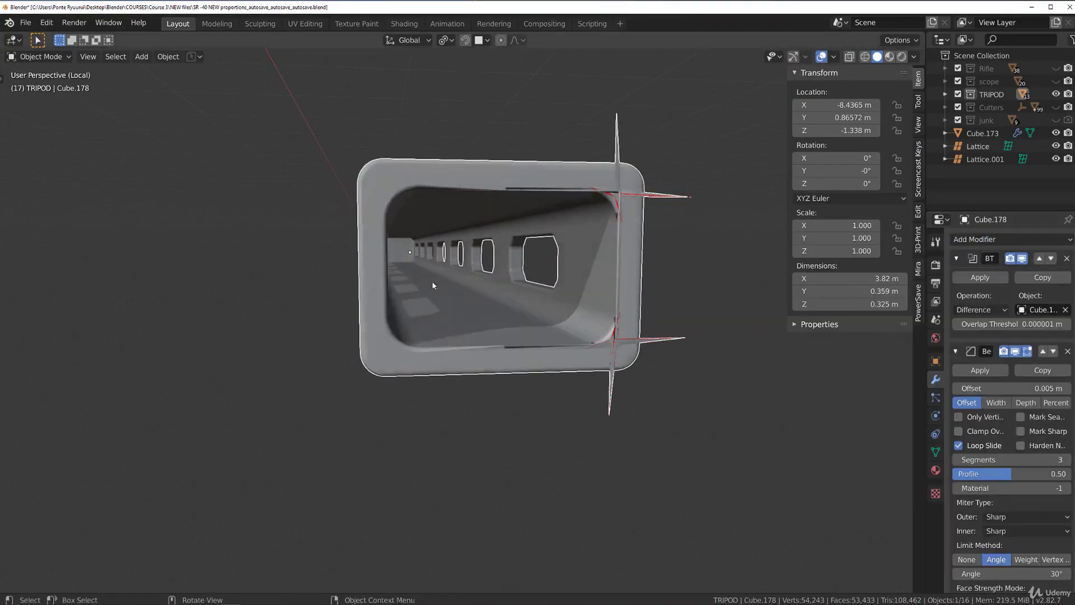
{"action": "scroll", "coordinate": [293, 257], "scroll_direction": "up", "scroll_amount": 4}
{"action": "scroll", "coordinate": [293, 256], "scroll_direction": "down", "scroll_amount": 8}
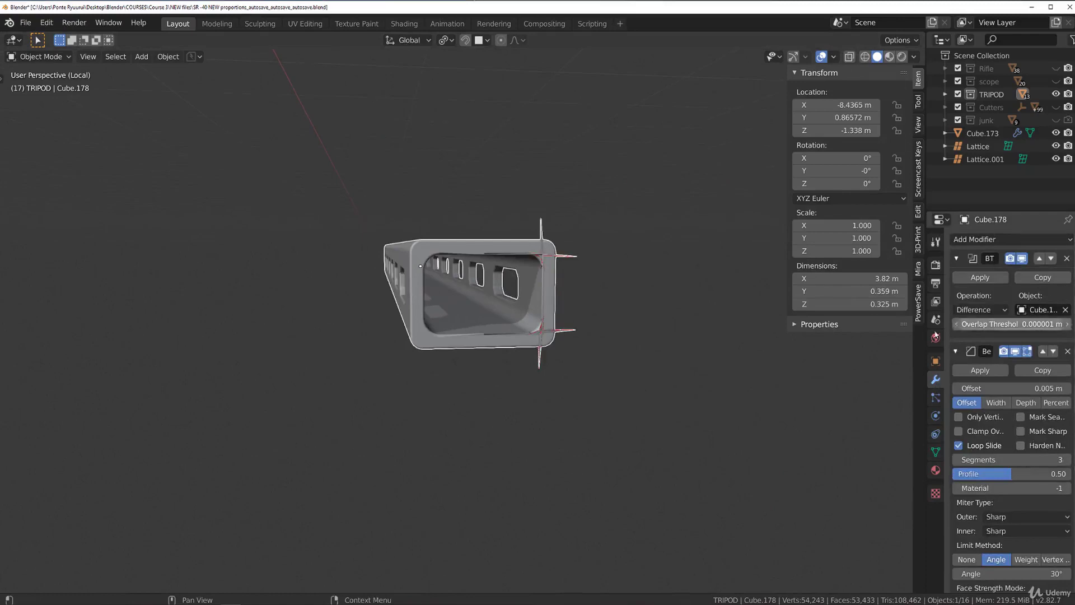
{"action": "scroll", "coordinate": [616, 336], "scroll_direction": "up", "scroll_amount": 6}
Add a new Mirror modifier that uses only the Y axis, with Bisect and Flip enabled for Y.
{"action": "left_click", "coordinate": [999, 239]}
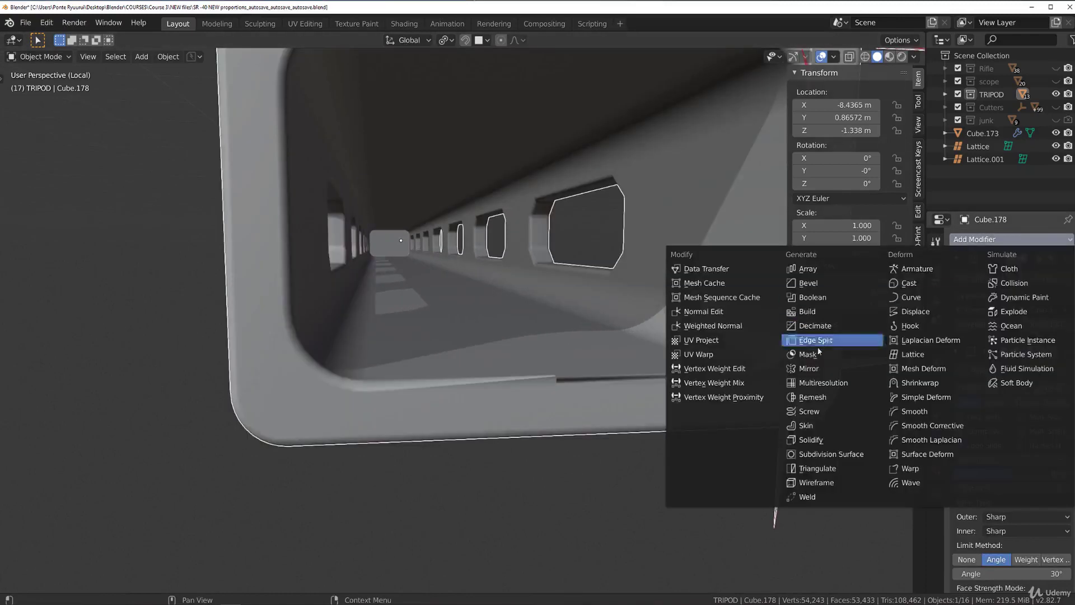
{"action": "left_click", "coordinate": [809, 368]}
{"action": "scroll", "coordinate": [1014, 472], "scroll_direction": "down", "scroll_amount": 10}
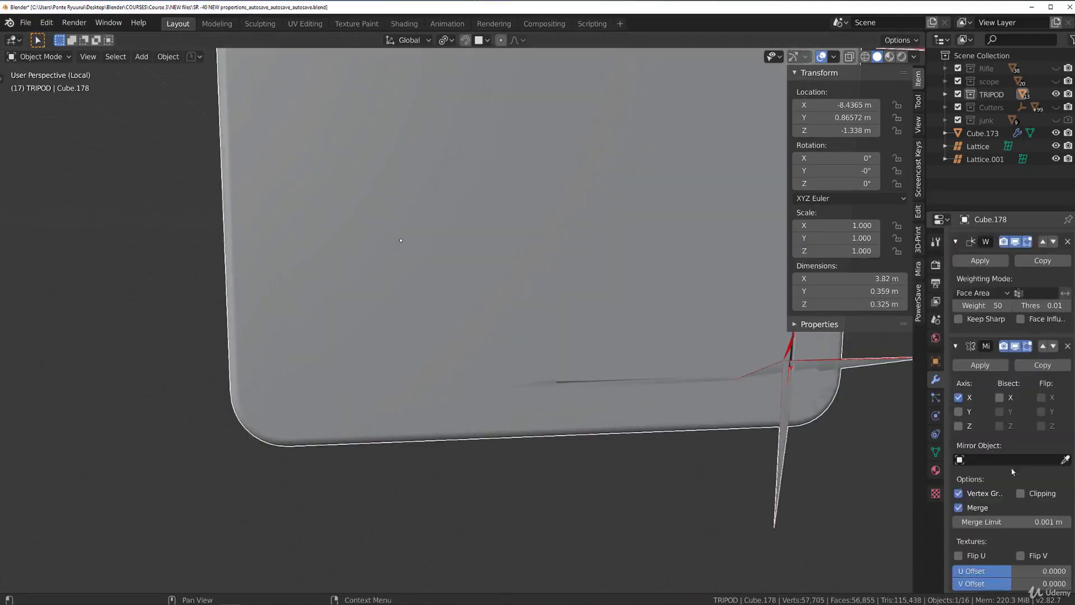
{"action": "scroll", "coordinate": [1013, 472], "scroll_direction": "down", "scroll_amount": 1}
{"action": "left_click", "coordinate": [958, 386]}
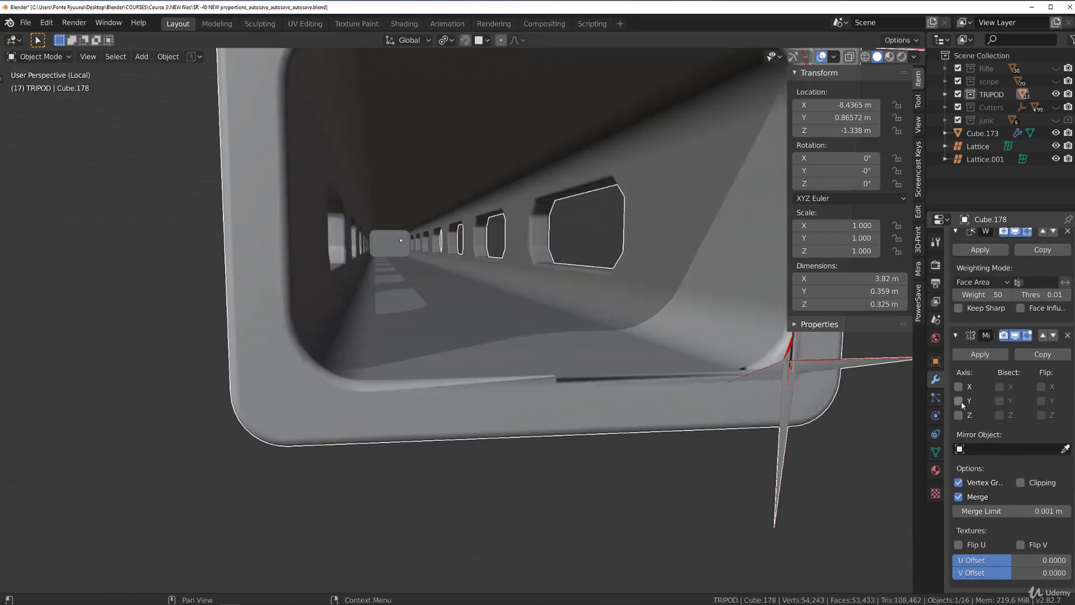
{"action": "left_click", "coordinate": [959, 401]}
{"action": "left_click", "coordinate": [999, 401]}
{"action": "left_click", "coordinate": [1041, 401]}
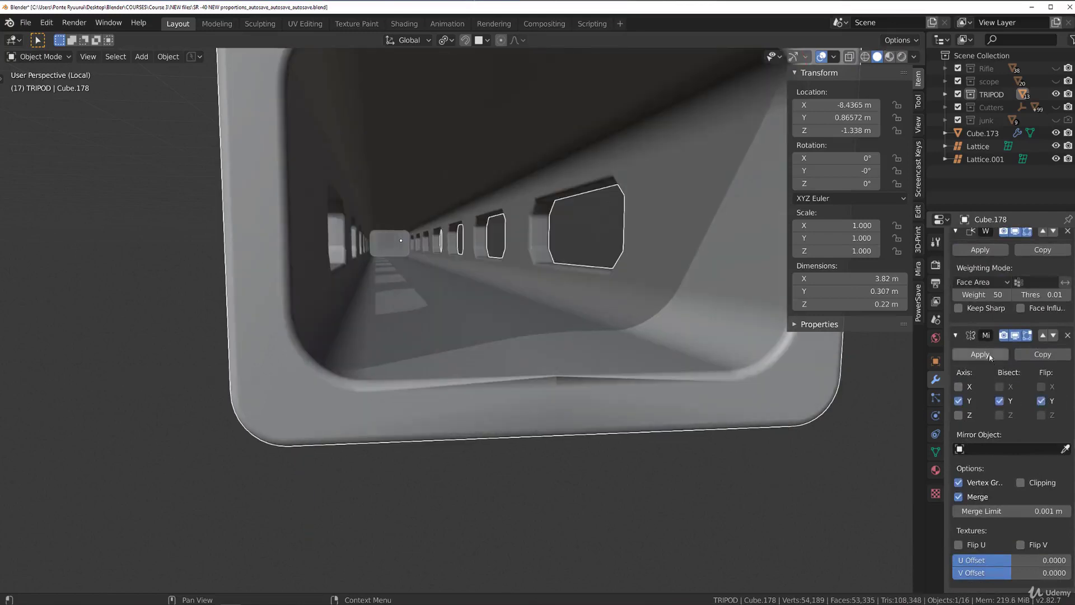
Move the larger section's Y-axis Mirror modifier to the start of the modifier stack, ahead of the Boolean, Bevel and Weighted Normal modifiers.
{"action": "left_click", "coordinate": [1044, 335]}
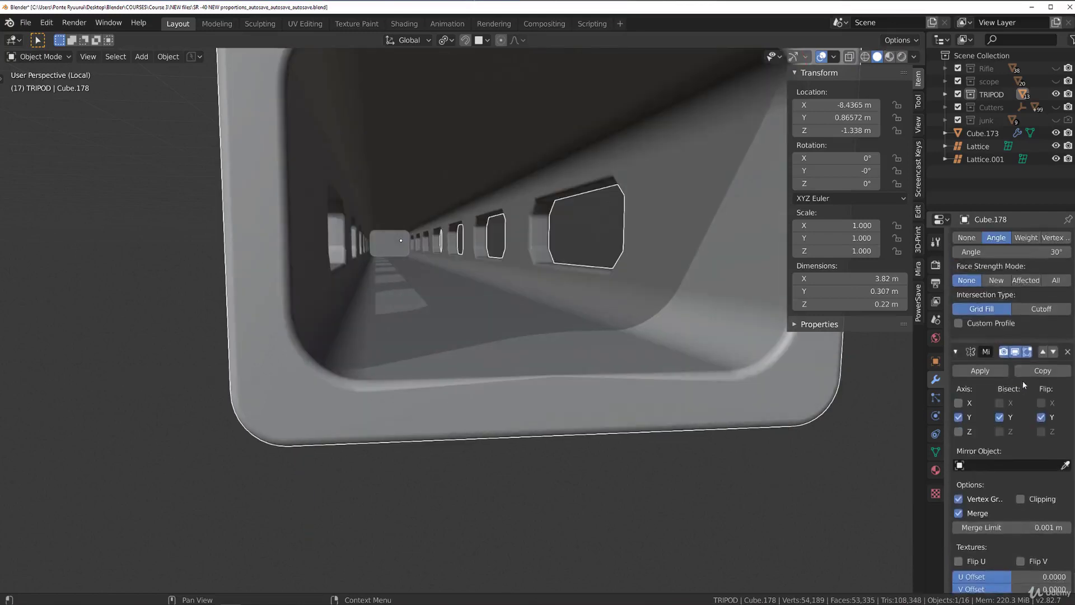
{"action": "left_click", "coordinate": [1042, 351]}
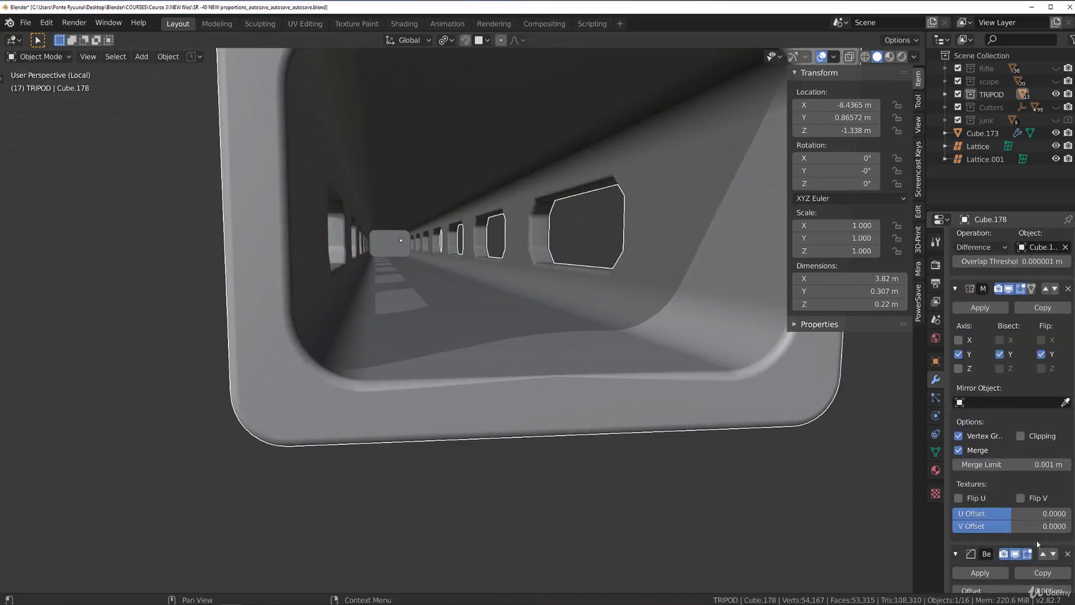
{"action": "scroll", "coordinate": [1030, 381], "scroll_direction": "up", "scroll_amount": 3}
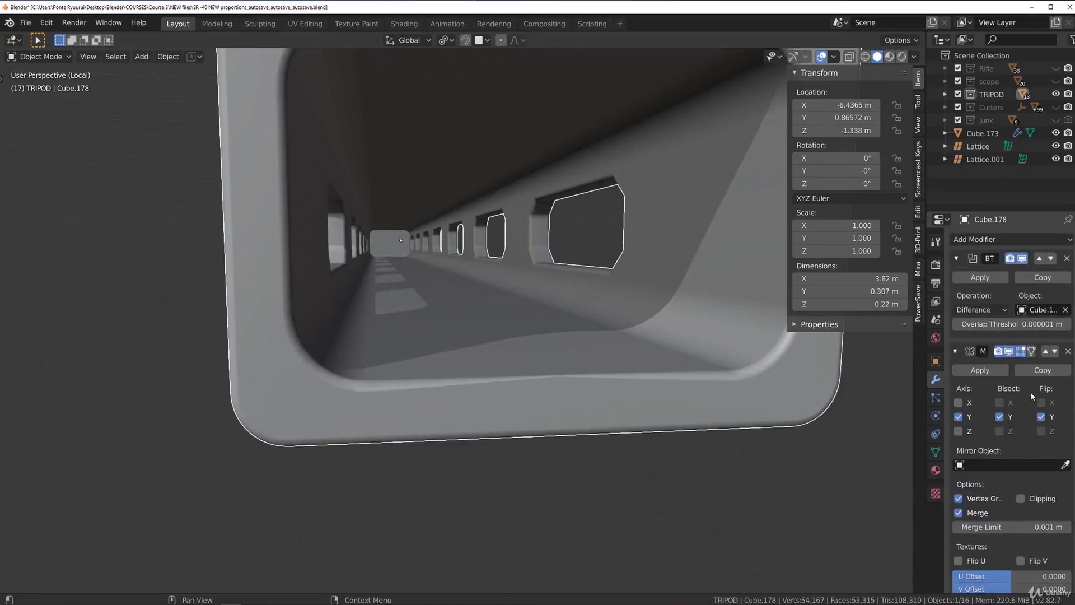
{"action": "left_click", "coordinate": [1046, 352]}
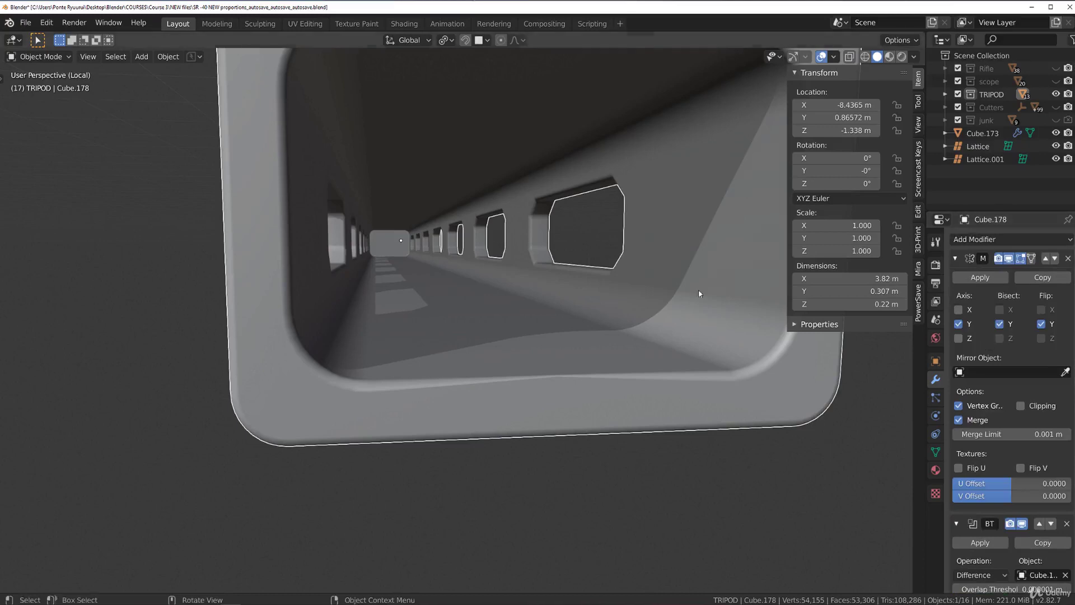
Dissolve the edge loop running along the middle of the larger section and return to Object Mode.
{"action": "scroll", "coordinate": [455, 292], "scroll_direction": "down", "scroll_amount": 4}
{"action": "middle_click_drag", "start_coordinate": [455, 292], "coordinate": [461, 314]}
{"action": "scroll", "coordinate": [451, 244], "scroll_direction": "up", "scroll_amount": 4}
{"action": "key", "text": "Tab"}
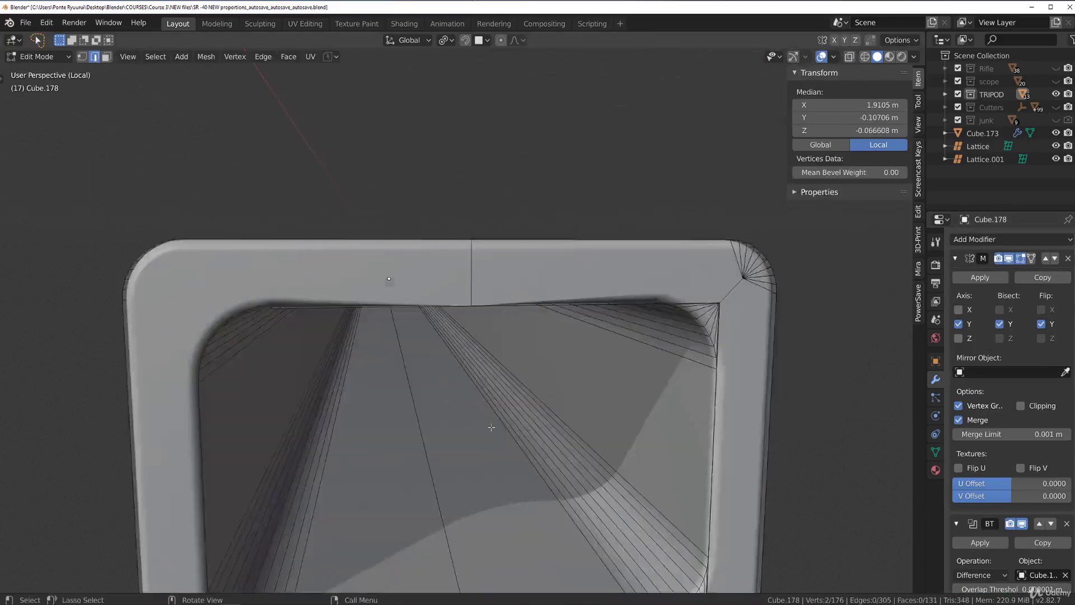
{"action": "scroll", "coordinate": [452, 245], "scroll_direction": "down", "scroll_amount": 3}
{"action": "left_click", "coordinate": [468, 416], "text": "alt"}
{"action": "key", "text": "x"}
{"action": "left_click", "coordinate": [460, 417]}
{"action": "scroll", "coordinate": [473, 328], "scroll_direction": "up", "scroll_amount": 3}
{"action": "key", "text": "ctrl+Tab"}
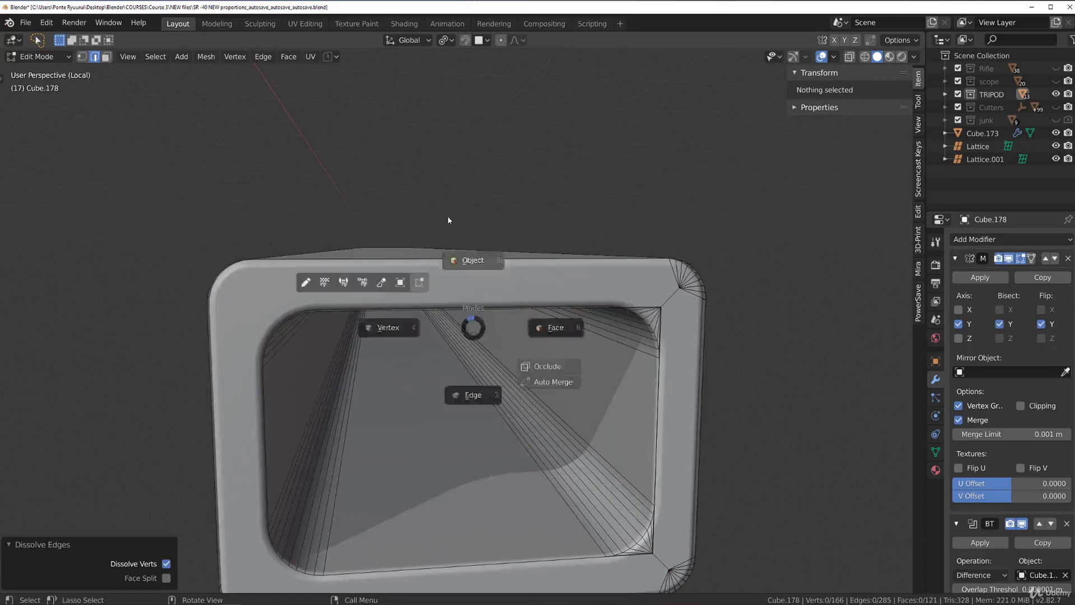
{"action": "left_click", "coordinate": [448, 218]}
Examine the joint between the two leg sections in orthographic view, checking both sections' meshes around their slots.
{"action": "scroll", "coordinate": [460, 270], "scroll_direction": "down", "scroll_amount": 6}
{"action": "middle_click_drag", "start_coordinate": [460, 270], "coordinate": [515, 270]}
{"action": "key", "text": "KP_5"}
{"action": "scroll", "coordinate": [508, 284], "scroll_direction": "up", "scroll_amount": 5}
{"action": "middle_click_drag", "start_coordinate": [598, 291], "coordinate": [465, 302], "text": "shift"}
{"action": "scroll", "coordinate": [623, 334], "scroll_direction": "down", "scroll_amount": 3}
{"action": "left_click", "coordinate": [622, 334]}
{"action": "middle_click_drag", "start_coordinate": [549, 311], "coordinate": [494, 312], "text": "shift"}
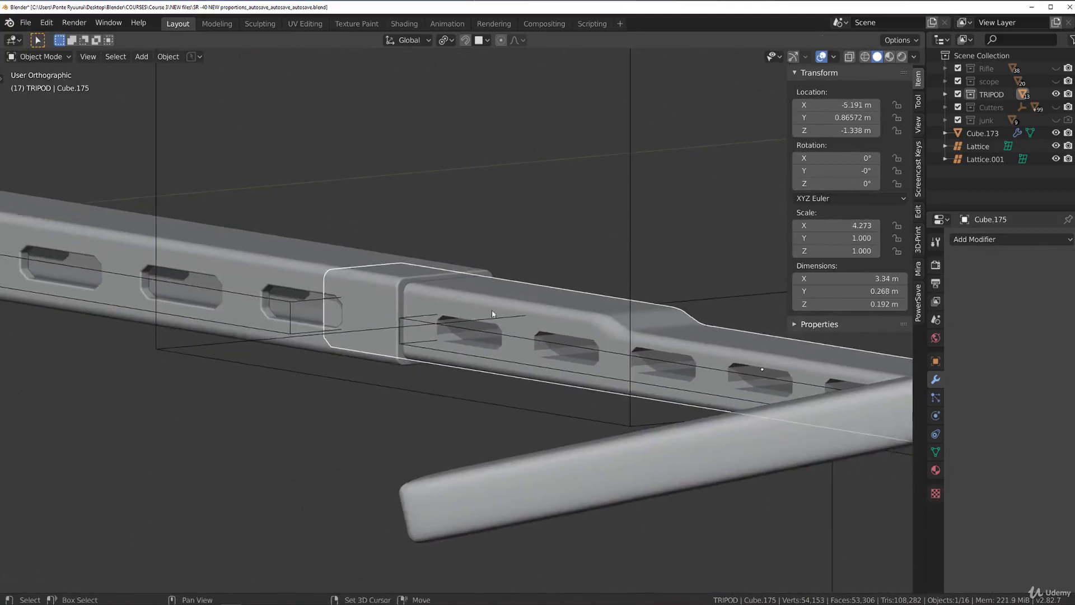
{"action": "scroll", "coordinate": [487, 312], "scroll_direction": "up", "scroll_amount": 2}
{"action": "key", "text": "Tab"}
{"action": "left_click", "coordinate": [316, 324]}
{"action": "middle_click_drag", "start_coordinate": [318, 324], "coordinate": [565, 339], "text": "shift"}
{"action": "key", "text": "Tab"}
{"action": "left_click", "coordinate": [565, 278]}
{"action": "left_click", "coordinate": [555, 283]}
{"action": "key", "text": "Tab"}
{"action": "left_click", "coordinate": [555, 252]}
{"action": "scroll", "coordinate": [551, 252], "scroll_direction": "up", "scroll_amount": 2}
{"action": "middle_click_drag", "start_coordinate": [412, 263], "coordinate": [554, 283], "text": "shift"}
{"action": "scroll", "coordinate": [555, 282], "scroll_direction": "down", "scroll_amount": 3}
{"action": "key", "text": "Tab"}
{"action": "scroll", "coordinate": [555, 252], "scroll_direction": "up", "scroll_amount": 1}
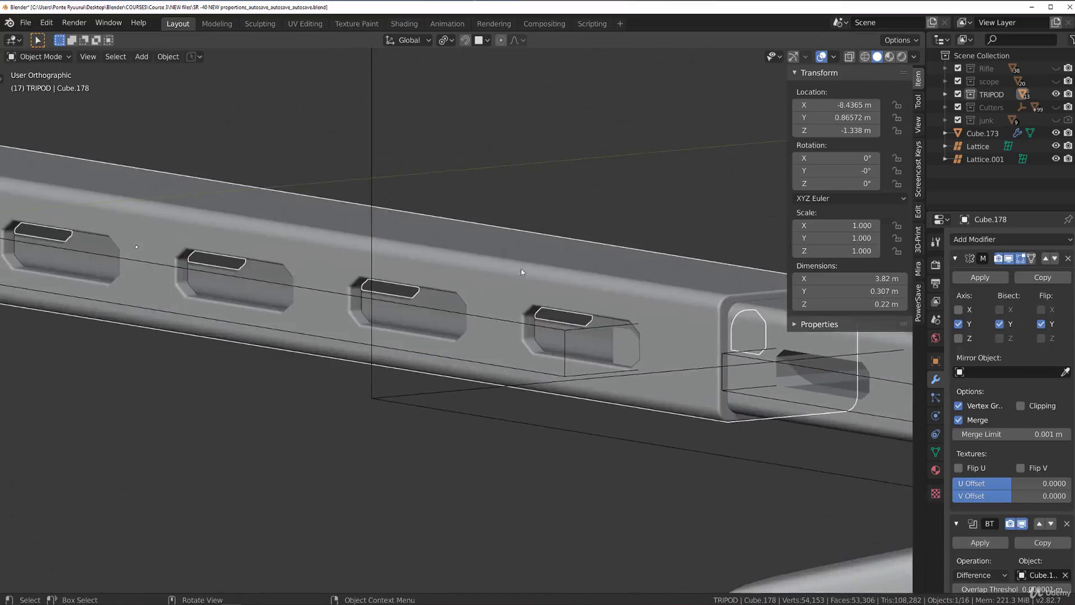
Inspect the larger section's full slotted side from the front with the transform sidebar hidden.
{"action": "key", "text": "KP_1"}
{"action": "scroll", "coordinate": [485, 301], "scroll_direction": "down", "scroll_amount": 1}
{"action": "scroll", "coordinate": [412, 298], "scroll_direction": "up", "scroll_amount": 2}
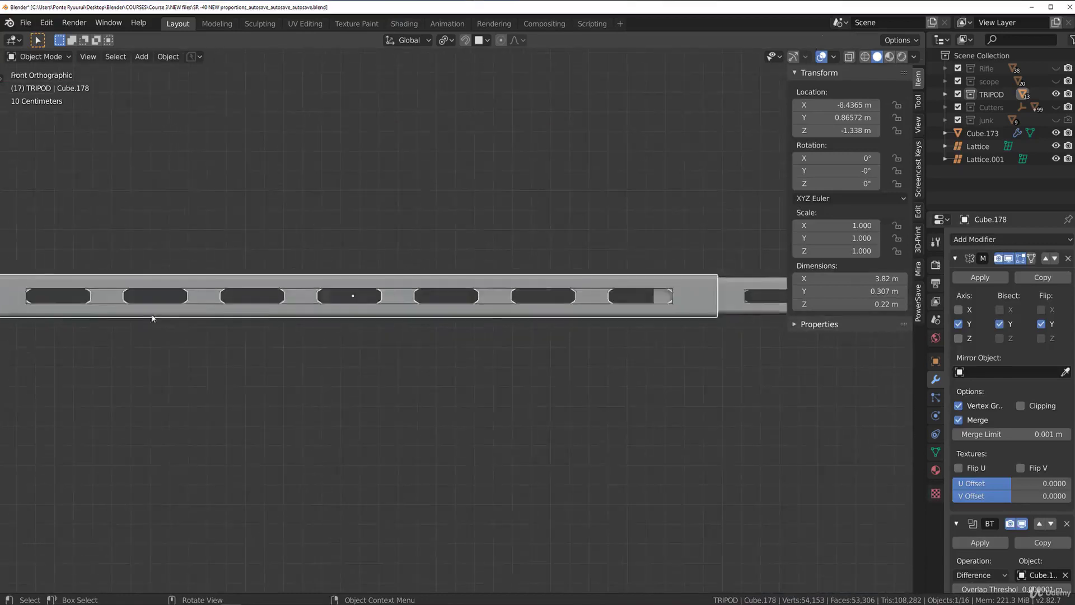
{"action": "middle_click_drag", "start_coordinate": [239, 321], "coordinate": [305, 331], "text": "shift"}
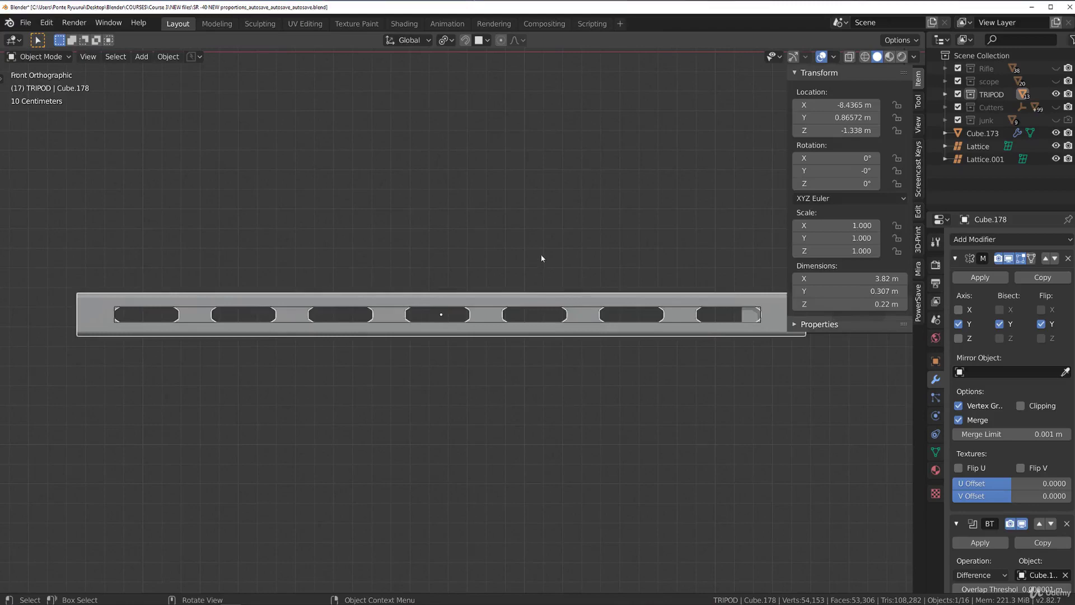
{"action": "key", "text": "n"}
{"action": "scroll", "coordinate": [518, 280], "scroll_direction": "up", "scroll_amount": 2}
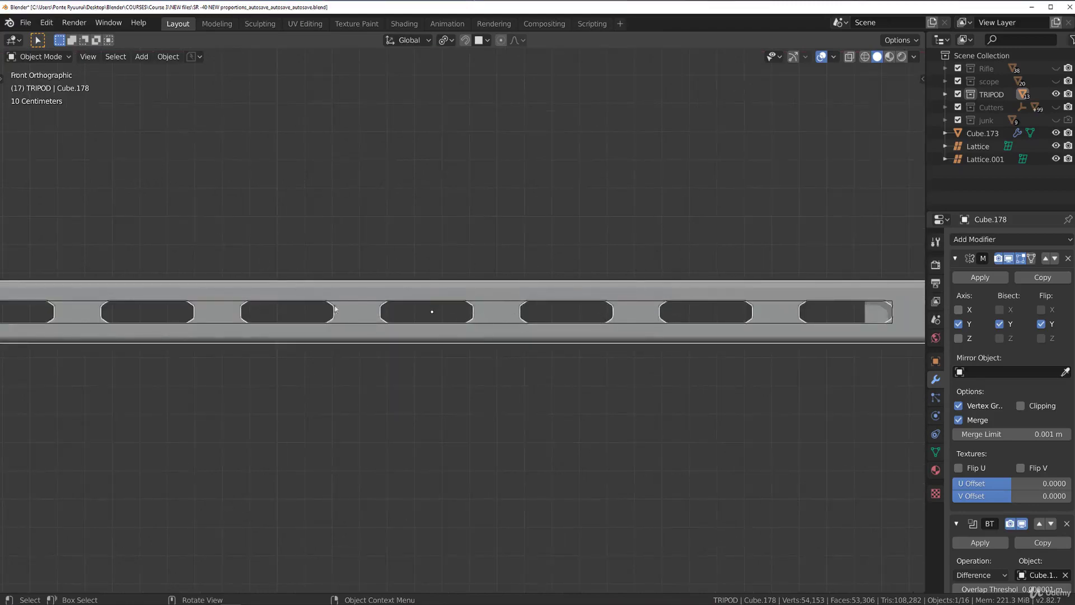
{"action": "scroll", "coordinate": [392, 322], "scroll_direction": "down", "scroll_amount": 2}
{"action": "middle_click_drag", "start_coordinate": [351, 321], "coordinate": [367, 339], "text": "shift"}
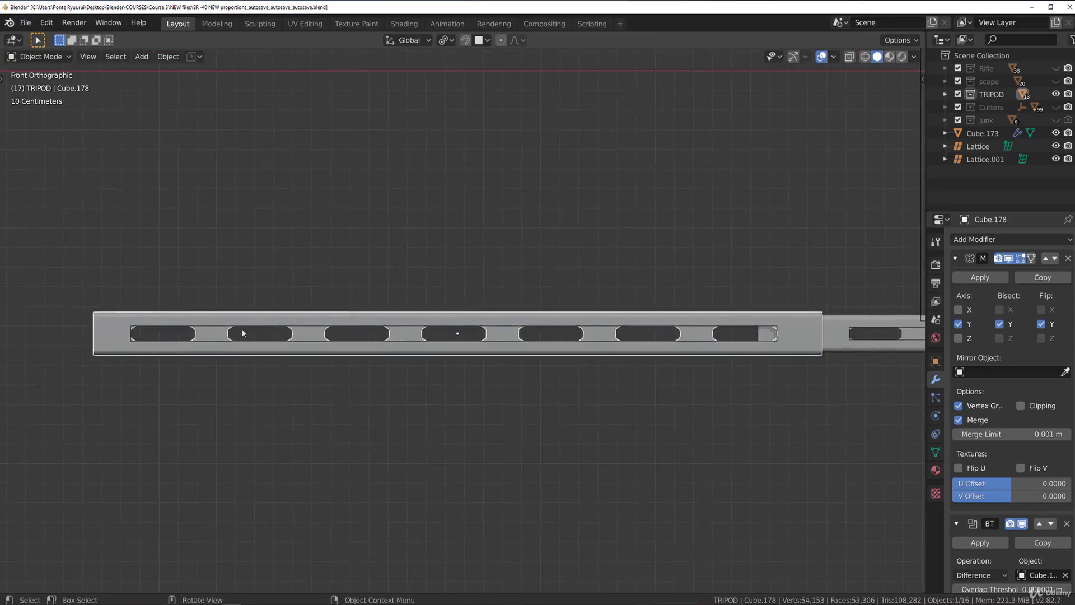
Try an angle-constrained horizontal Knife cut along the larger section's slotted side, without keeping the cut.
{"action": "key", "text": "Tab"}
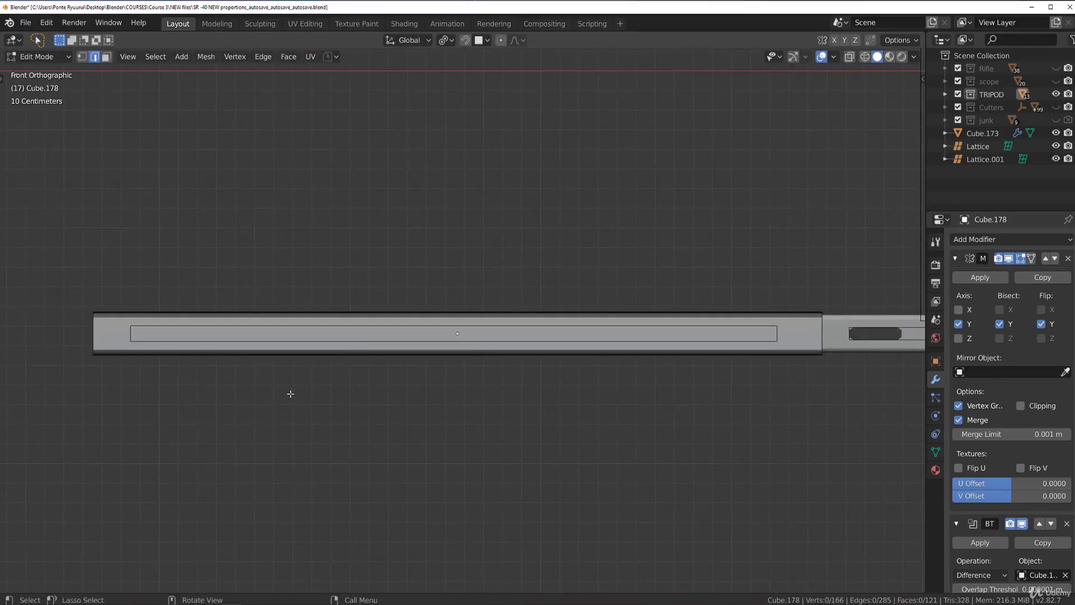
{"action": "key", "text": "k"}
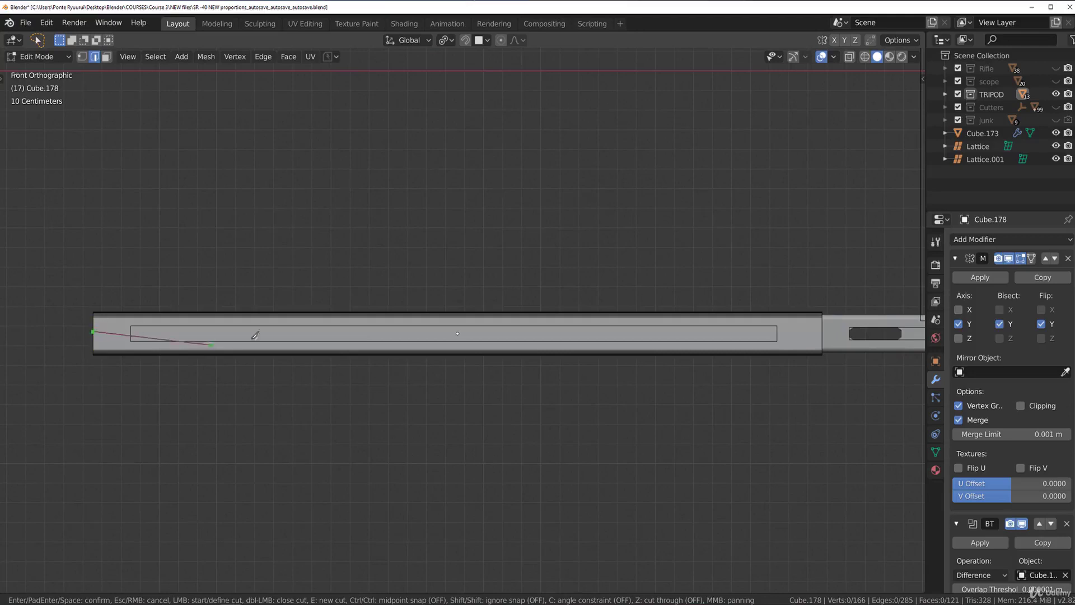
{"action": "key", "text": "c"}
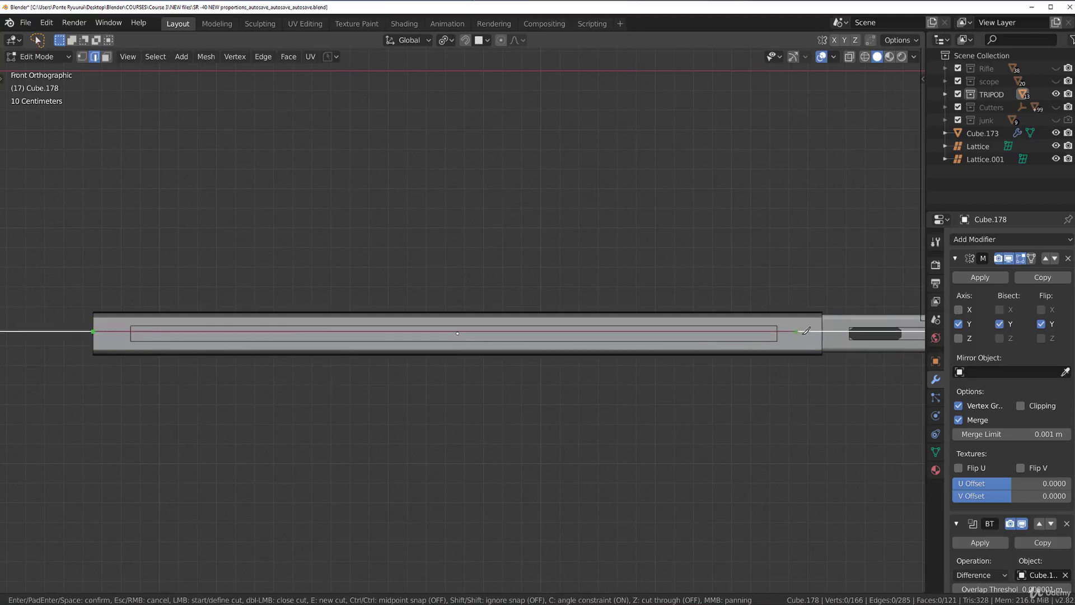
{"action": "left_click", "coordinate": [822, 331]}
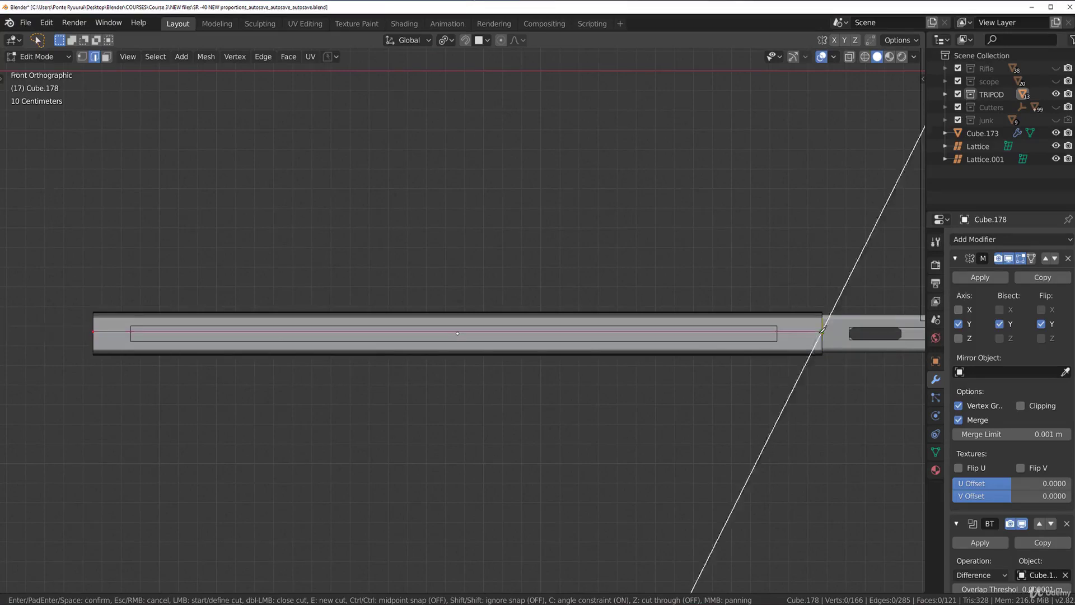
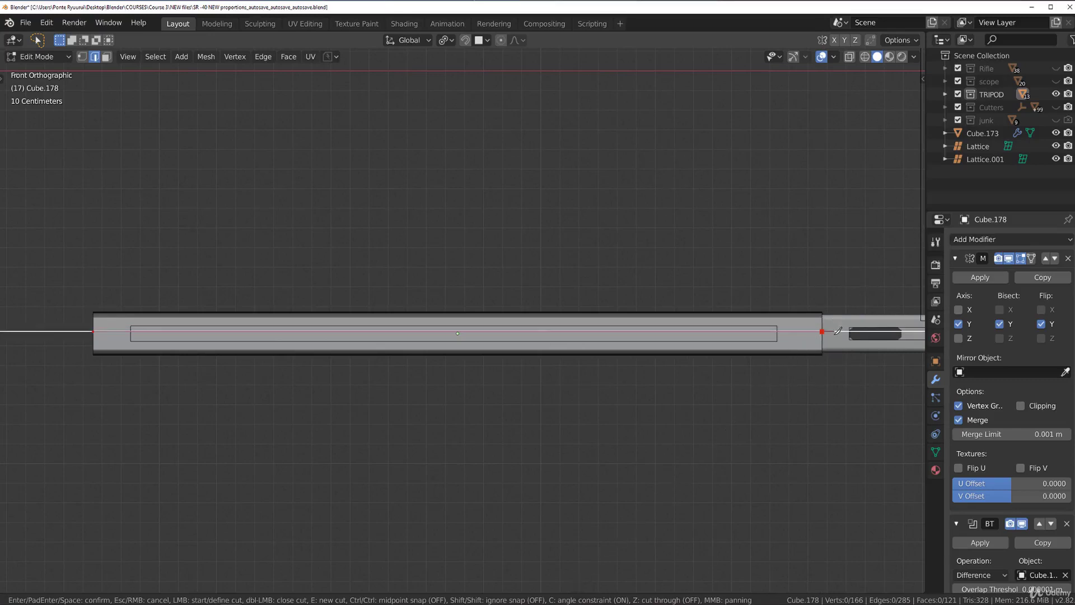
{"action": "key", "text": "Return"}
{"action": "middle_click_drag", "start_coordinate": [346, 358], "coordinate": [326, 331]}
{"action": "key", "text": "ctrl+z"}
Knife an angle-constrained horizontal line along the larger section's full length at mid-height, with cut-through enabled.
{"action": "key", "text": "KP_1"}
{"action": "key", "text": "k"}
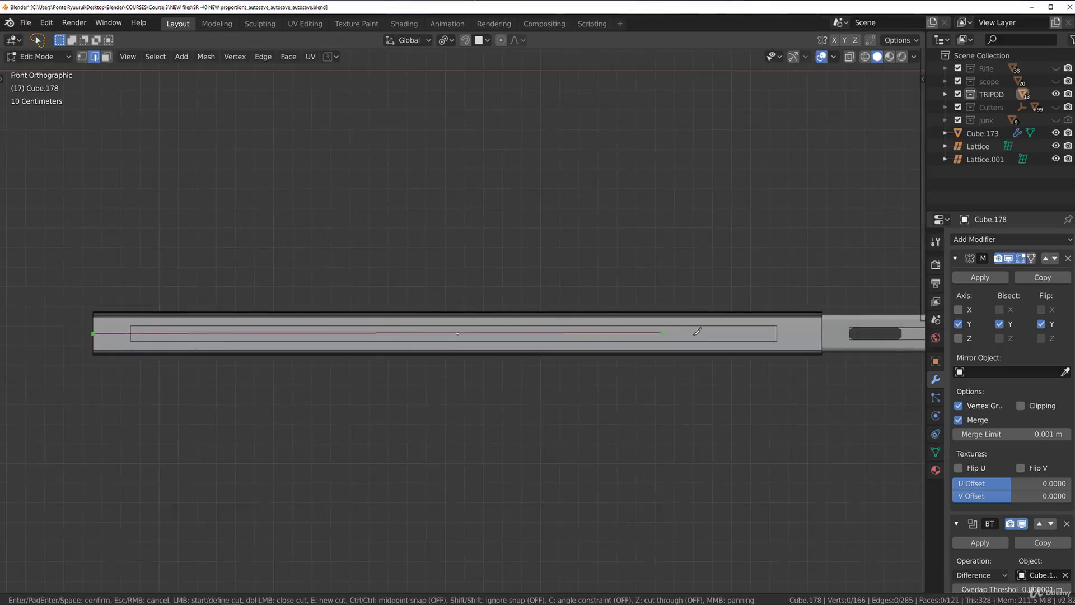
{"action": "key", "text": "c"}
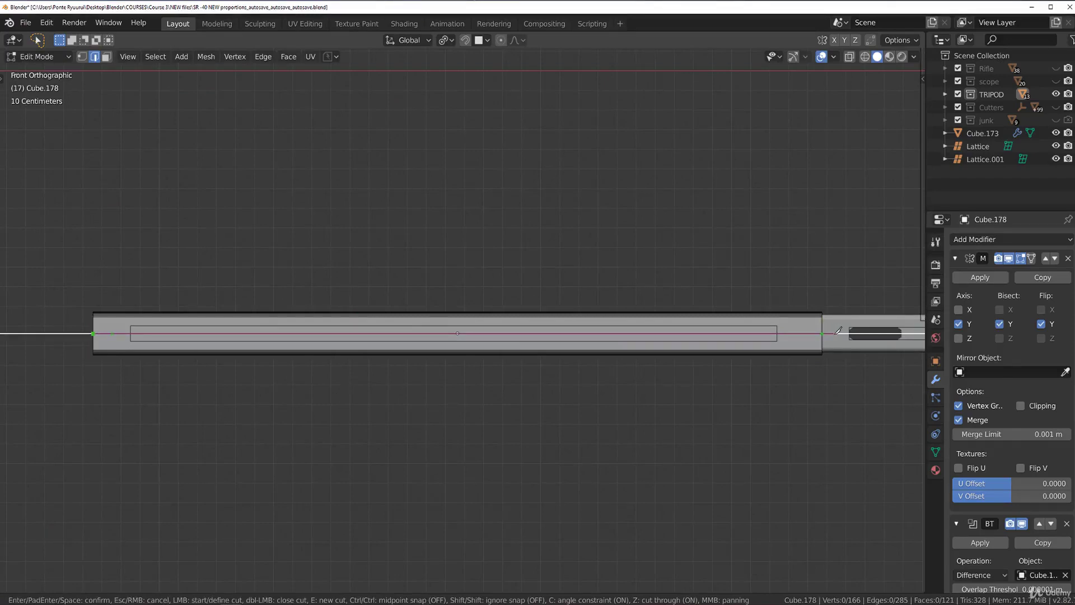
{"action": "key", "text": "Return"}
{"action": "scroll", "coordinate": [376, 386], "scroll_direction": "down", "scroll_amount": 3}
{"action": "middle_click_drag", "start_coordinate": [377, 387], "coordinate": [428, 316]}
{"action": "scroll", "coordinate": [545, 358], "scroll_direction": "up", "scroll_amount": 5}
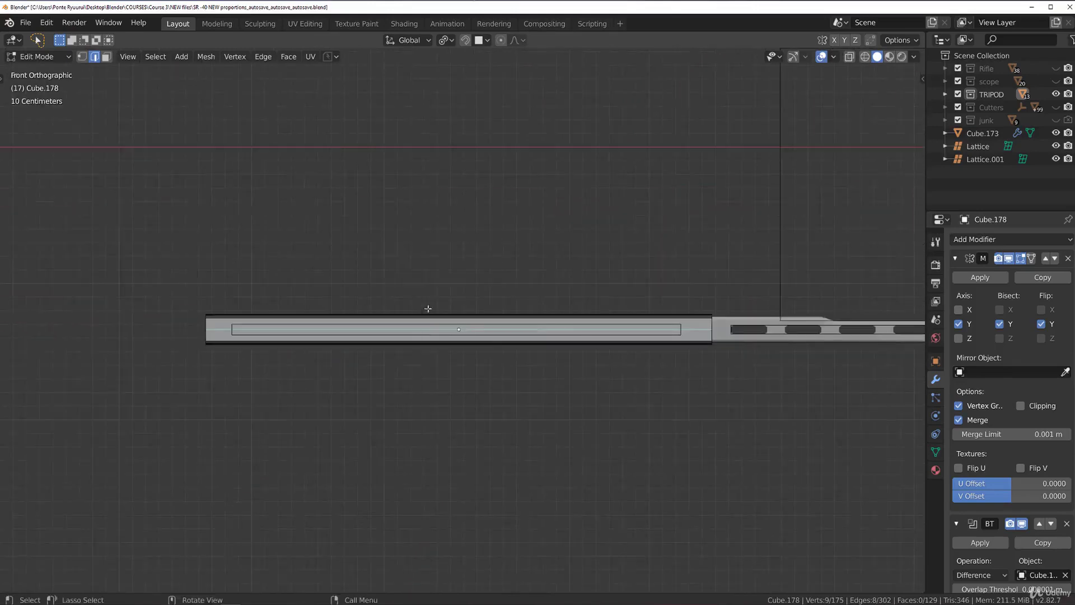
Apply the larger section's Mirror and Boolean modifiers so the slots become part of its mesh.
{"action": "key", "text": "Tab"}
{"action": "scroll", "coordinate": [525, 276], "scroll_direction": "up", "scroll_amount": 3}
{"action": "scroll", "coordinate": [847, 335], "scroll_direction": "down", "scroll_amount": 2}
{"action": "key", "text": "Tab"}
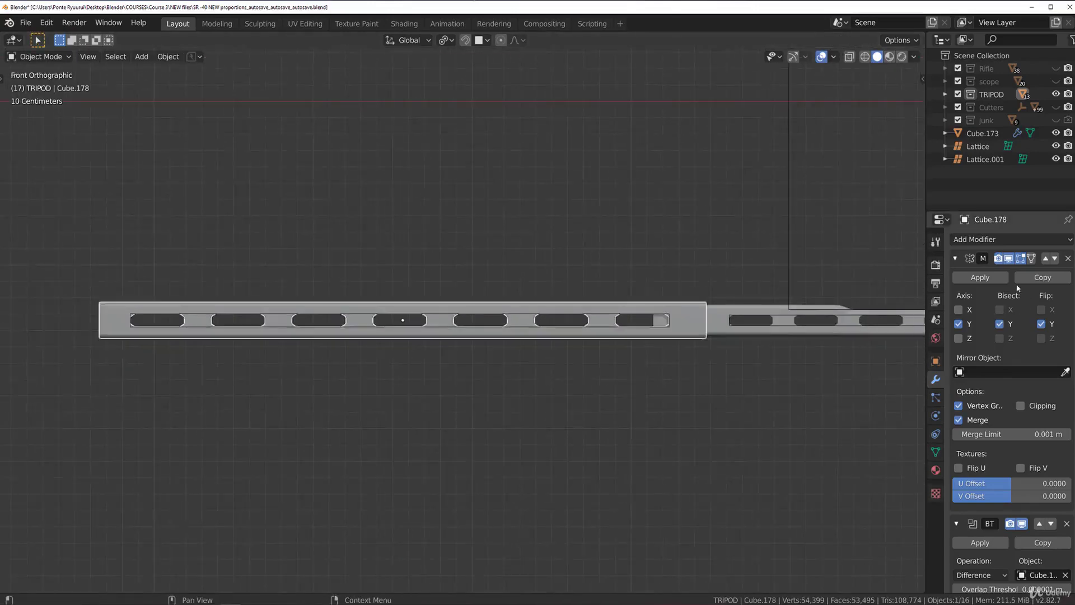
{"action": "scroll", "coordinate": [600, 365], "scroll_direction": "up", "scroll_amount": 7}
{"action": "scroll", "coordinate": [728, 320], "scroll_direction": "down", "scroll_amount": 3}
{"action": "scroll", "coordinate": [580, 319], "scroll_direction": "up", "scroll_amount": 3}
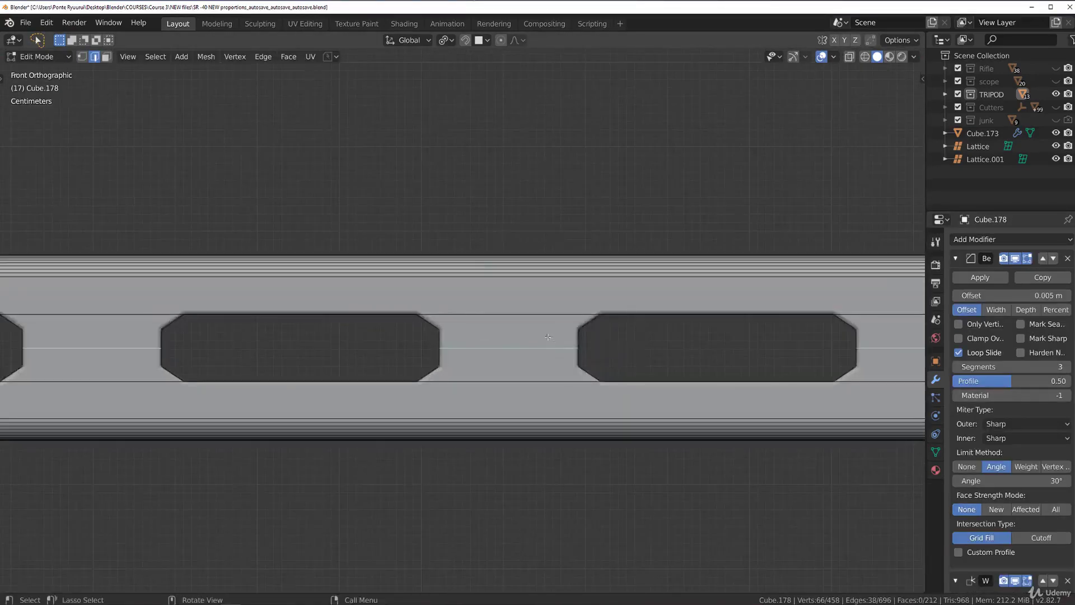
Return to Object Mode and delete the arrayed slot cutter object from the larger section.
{"action": "key", "text": "Tab"}
{"action": "left_click", "coordinate": [579, 319]}
{"action": "key", "text": "Delete"}
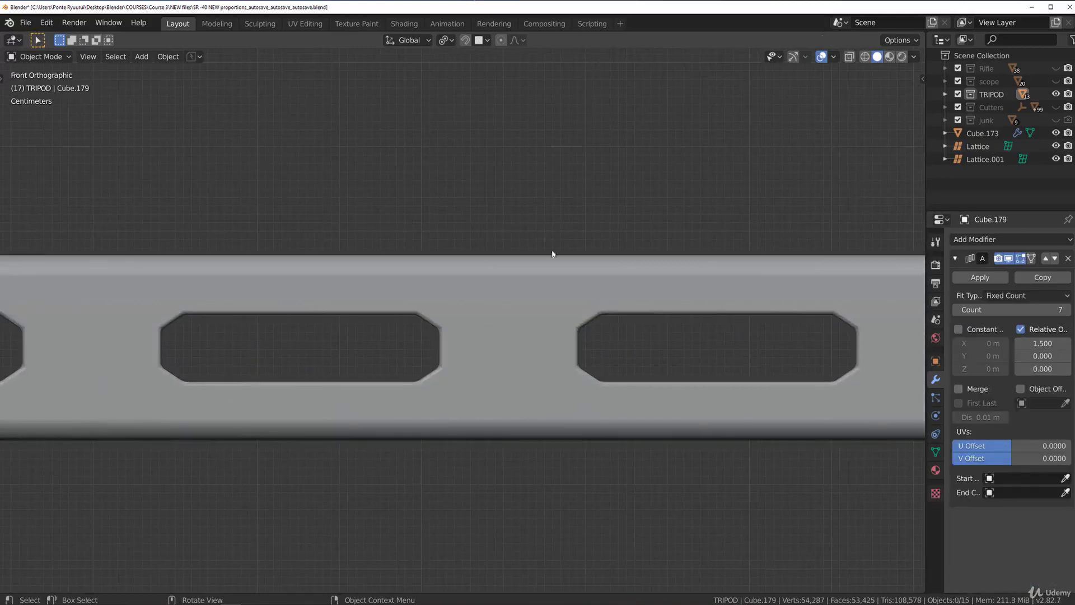
Examine the edges between the slots on the larger section and compare them with the slots along the smaller section.
{"action": "left_click", "coordinate": [570, 342]}
{"action": "key", "text": "Tab"}
{"action": "scroll", "coordinate": [578, 366], "scroll_direction": "down", "scroll_amount": 3}
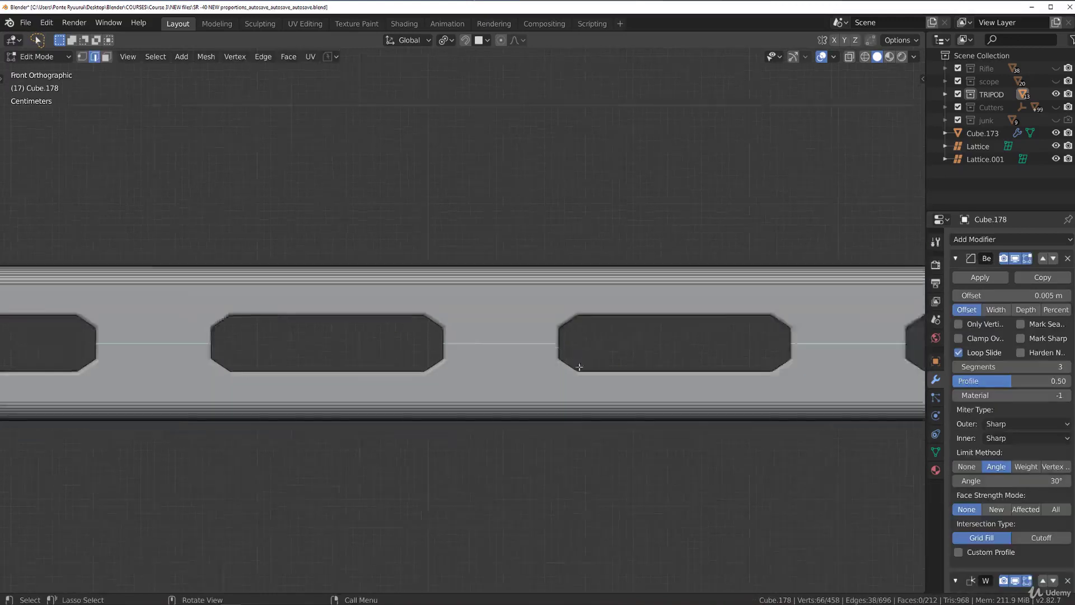
{"action": "middle_click_drag", "start_coordinate": [546, 326], "coordinate": [366, 323], "text": "shift"}
{"action": "scroll", "coordinate": [365, 323], "scroll_direction": "down", "scroll_amount": 3}
{"action": "key", "text": "Tab"}
{"action": "scroll", "coordinate": [372, 288], "scroll_direction": "up", "scroll_amount": 3}
{"action": "left_click", "coordinate": [346, 292]}
{"action": "scroll", "coordinate": [286, 224], "scroll_direction": "up", "scroll_amount": 3}
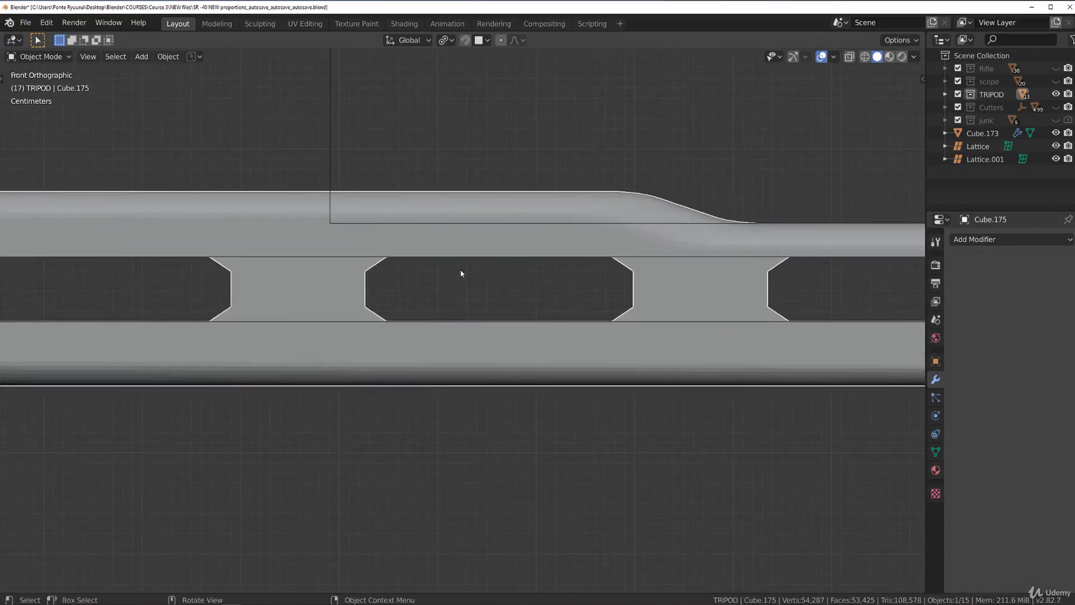
{"action": "scroll", "coordinate": [559, 307], "scroll_direction": "down", "scroll_amount": 3}
{"action": "middle_click_drag", "start_coordinate": [817, 307], "coordinate": [465, 340], "text": "shift"}
{"action": "scroll", "coordinate": [482, 340], "scroll_direction": "up", "scroll_amount": 6}
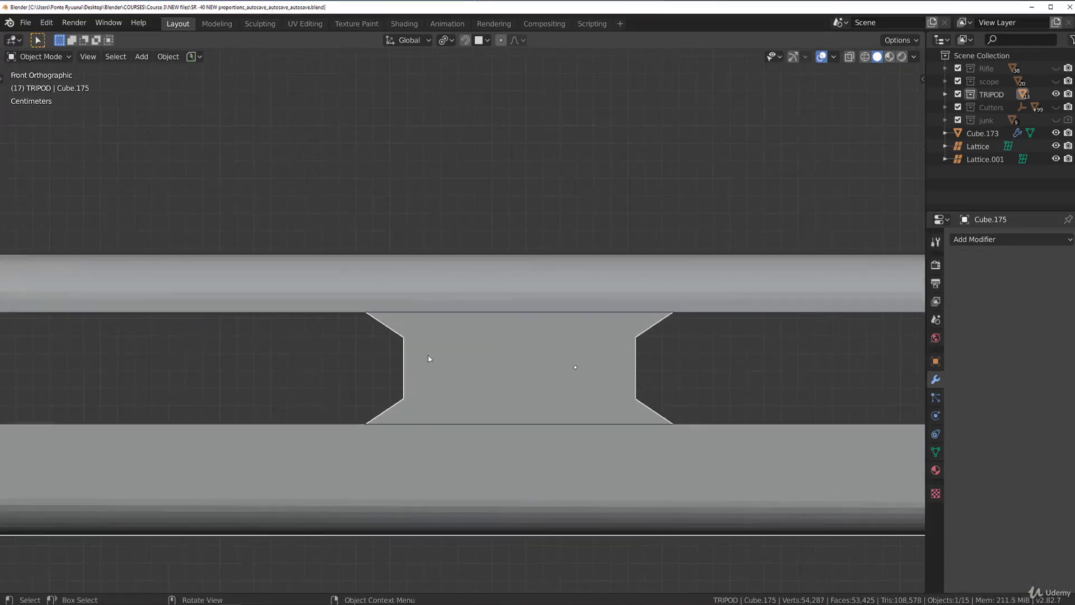
{"action": "middle_click_drag", "start_coordinate": [352, 325], "coordinate": [778, 350], "text": "shift"}
{"action": "scroll", "coordinate": [377, 360], "scroll_direction": "up", "scroll_amount": 4}
{"action": "scroll", "coordinate": [372, 360], "scroll_direction": "down", "scroll_amount": 4}
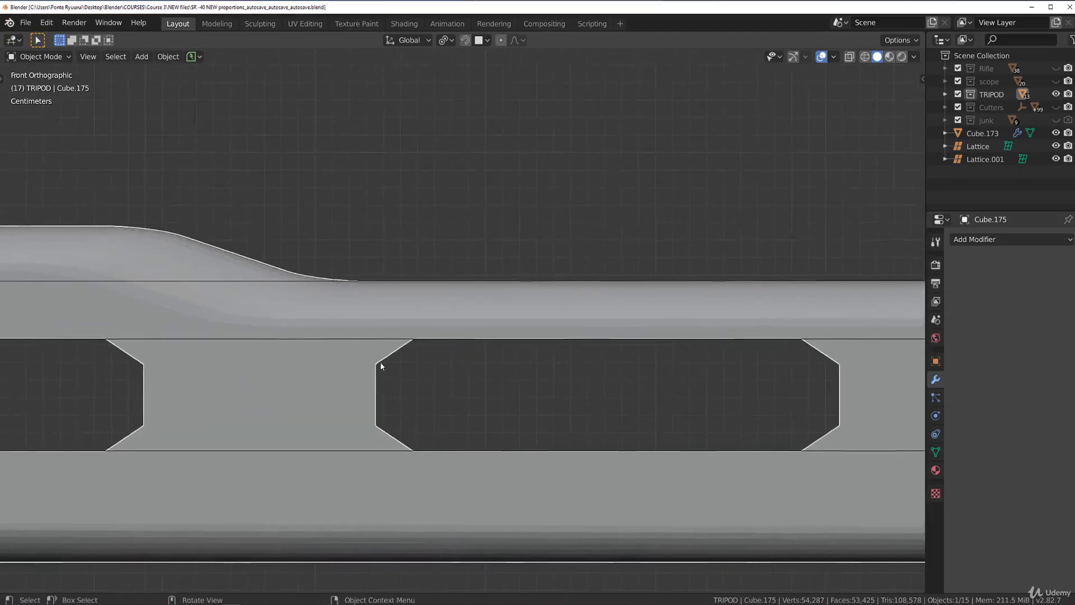
{"action": "scroll", "coordinate": [381, 364], "scroll_direction": "up", "scroll_amount": 2}
{"action": "middle_click_drag", "start_coordinate": [570, 373], "coordinate": [481, 447]}
{"action": "scroll", "coordinate": [376, 395], "scroll_direction": "down", "scroll_amount": 3}
{"action": "middle_click_drag", "start_coordinate": [377, 396], "coordinate": [408, 325]}
{"action": "scroll", "coordinate": [409, 325], "scroll_direction": "up", "scroll_amount": 3}
{"action": "scroll", "coordinate": [451, 269], "scroll_direction": "down", "scroll_amount": 3}
{"action": "middle_click_drag", "start_coordinate": [451, 269], "coordinate": [325, 304]}
Scale the larger section up uniformly by about 1.167.
{"action": "left_click", "coordinate": [461, 266]}
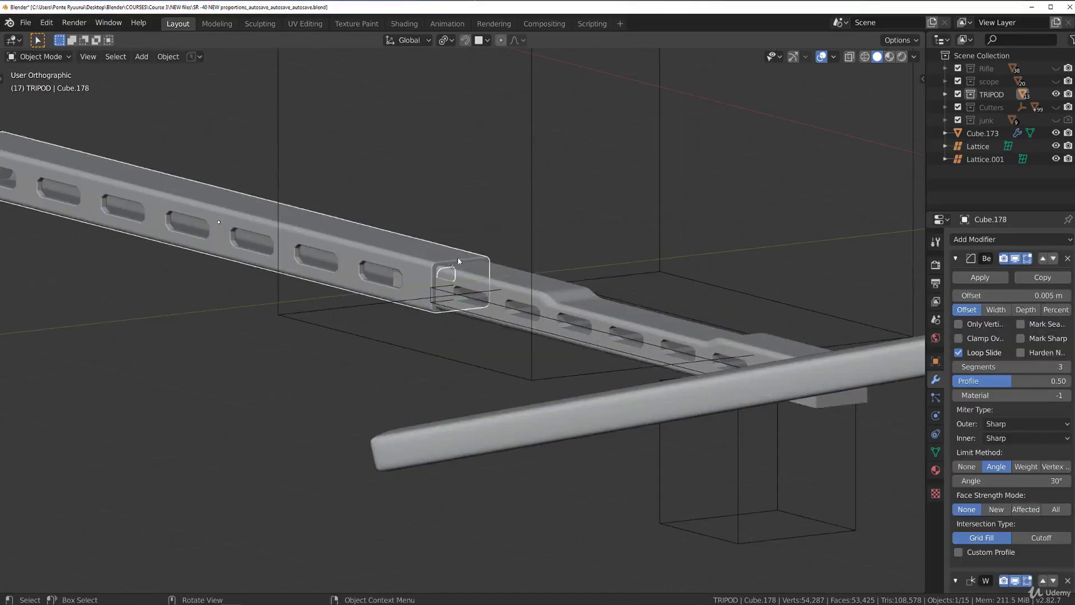
{"action": "scroll", "coordinate": [451, 238], "scroll_direction": "up", "scroll_amount": 4}
{"action": "key", "text": "s"}
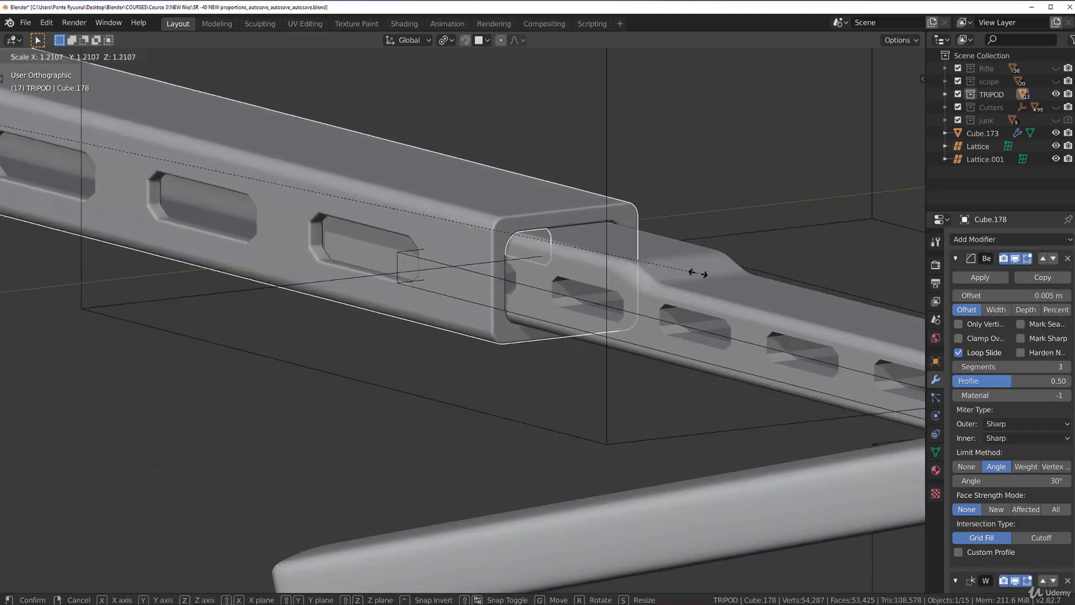
{"action": "left_click", "coordinate": [675, 266]}
{"action": "scroll", "coordinate": [485, 336], "scroll_direction": "down", "scroll_amount": 4}
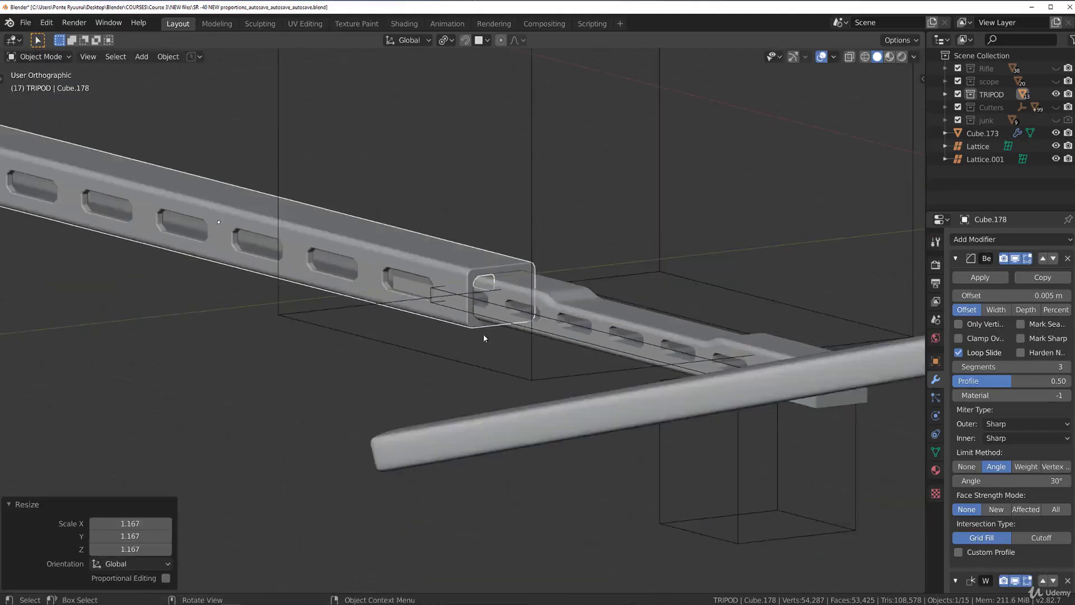
Examine how the enlarged section fits around the smaller section from several angles.
{"action": "middle_click_drag", "start_coordinate": [485, 336], "coordinate": [419, 238]}
{"action": "key", "text": "KP_7"}
{"action": "scroll", "coordinate": [477, 272], "scroll_direction": "down", "scroll_amount": 4}
{"action": "middle_click_drag", "start_coordinate": [477, 270], "coordinate": [496, 170]}
{"action": "scroll", "coordinate": [499, 342], "scroll_direction": "up", "scroll_amount": 5}
{"action": "middle_click_drag", "start_coordinate": [500, 347], "coordinate": [449, 299]}
{"action": "middle_click_drag", "start_coordinate": [394, 321], "coordinate": [458, 364]}
{"action": "scroll", "coordinate": [458, 365], "scroll_direction": "down", "scroll_amount": 2}
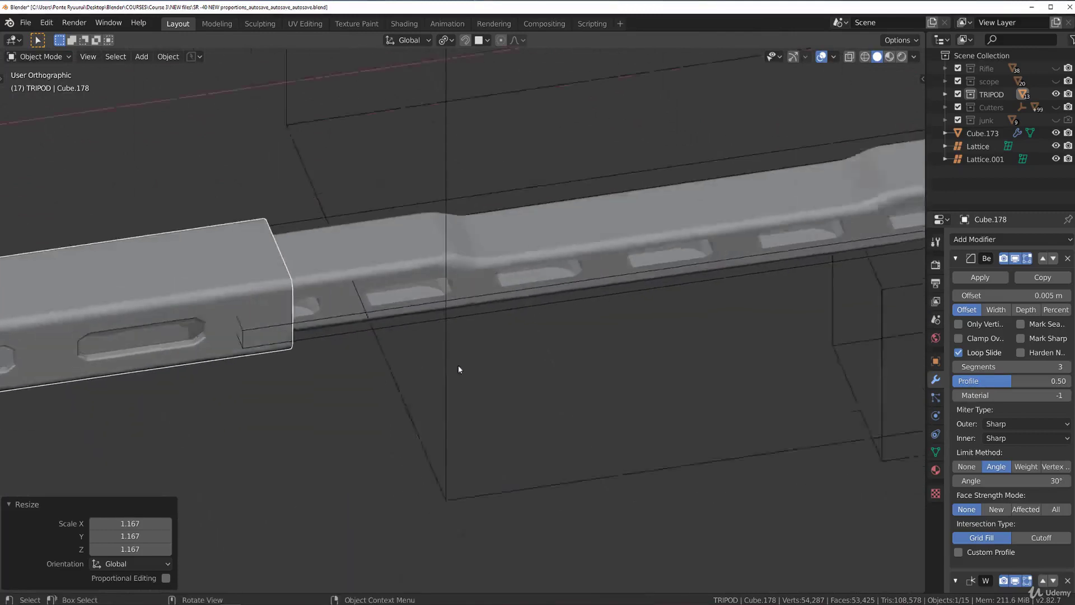
Enable Auto Smooth in the smaller section's normals settings and shade the section smooth.
{"action": "key", "text": "KP_1"}
{"action": "middle_click_drag", "start_coordinate": [475, 308], "coordinate": [303, 205], "text": "shift"}
{"action": "scroll", "coordinate": [428, 217], "scroll_direction": "up", "scroll_amount": 3}
{"action": "left_click", "coordinate": [428, 215]}
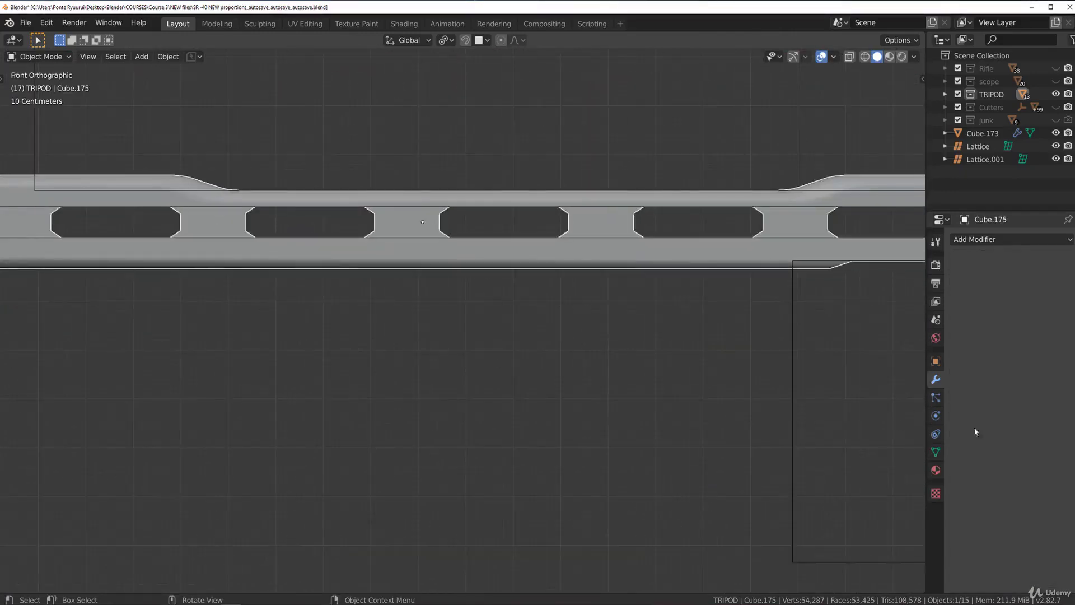
{"action": "left_click", "coordinate": [936, 453]}
{"action": "left_click", "coordinate": [972, 491]}
{"action": "left_click", "coordinate": [972, 475]}
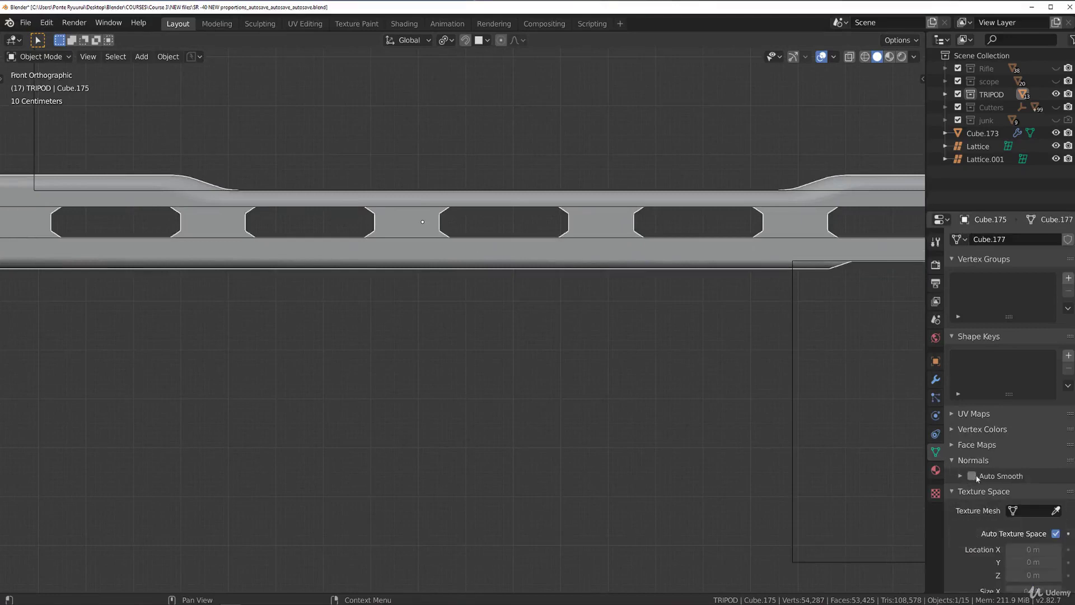
{"action": "right_click", "coordinate": [610, 277]}
{"action": "left_click", "coordinate": [601, 280]}
Try a Bevel modifier on the smaller section with Angle limit, 3 segments, 0.003 m offset and overlap clamping off, plus a Weighted Normal modifier.
{"action": "scroll", "coordinate": [600, 280], "scroll_direction": "up", "scroll_amount": 3}
{"action": "middle_click_drag", "start_coordinate": [558, 220], "coordinate": [461, 405], "text": "shift"}
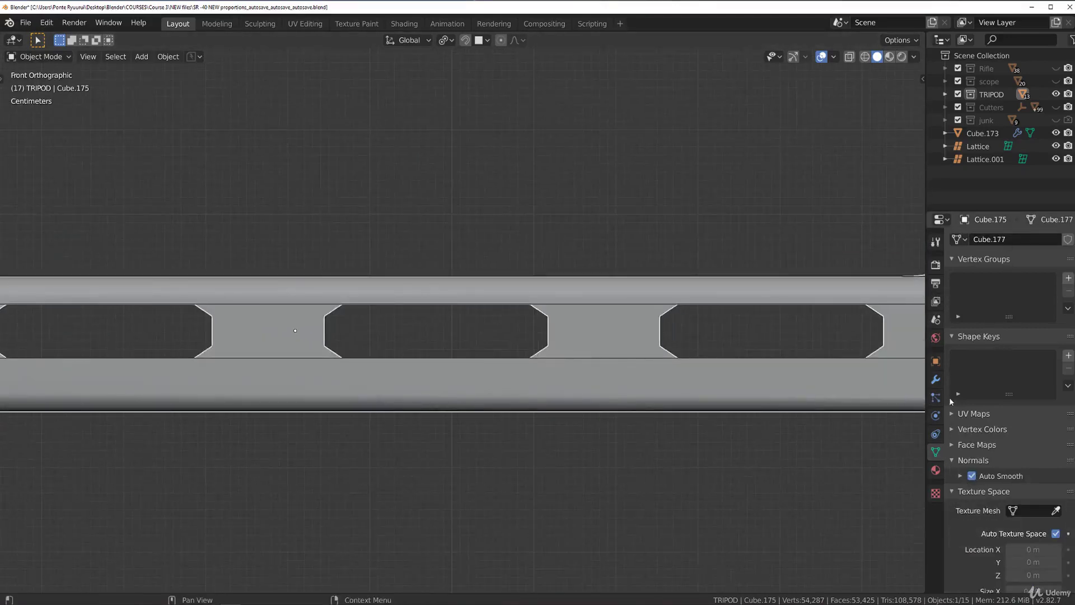
{"action": "left_click", "coordinate": [935, 380]}
{"action": "left_click", "coordinate": [995, 247]}
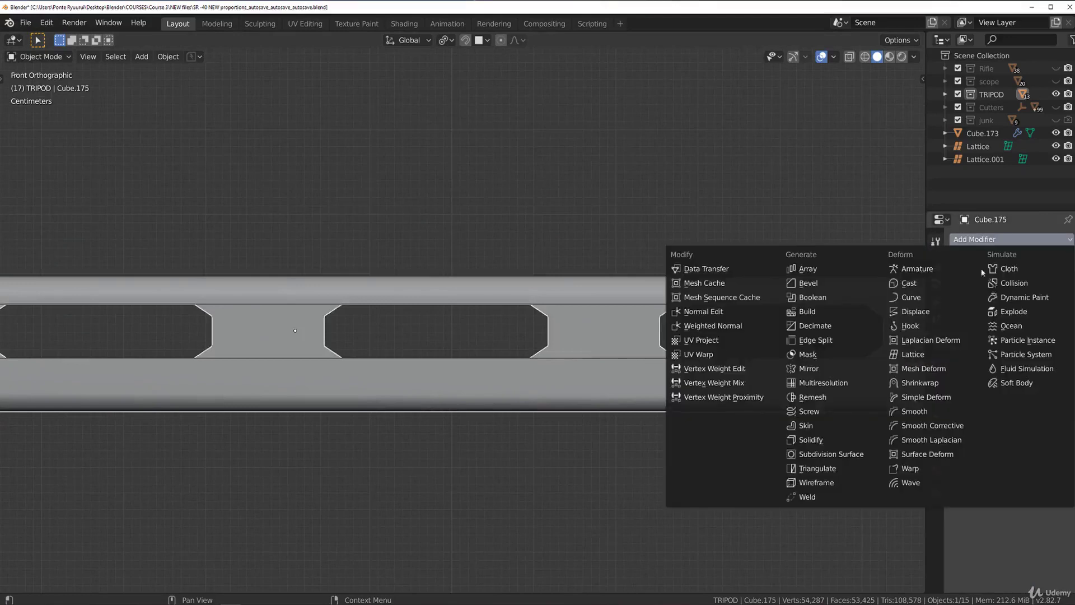
{"action": "left_click", "coordinate": [865, 296]}
{"action": "left_click", "coordinate": [996, 467]}
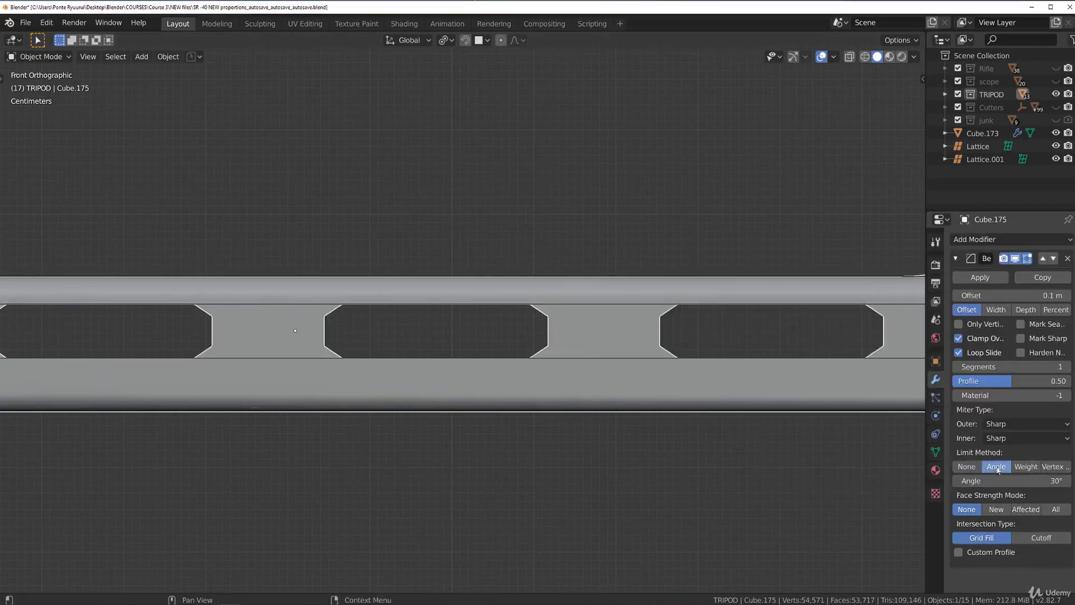
{"action": "left_click", "coordinate": [988, 339]}
{"action": "left_click_drag", "start_coordinate": [1039, 297], "coordinate": [1014, 297]}
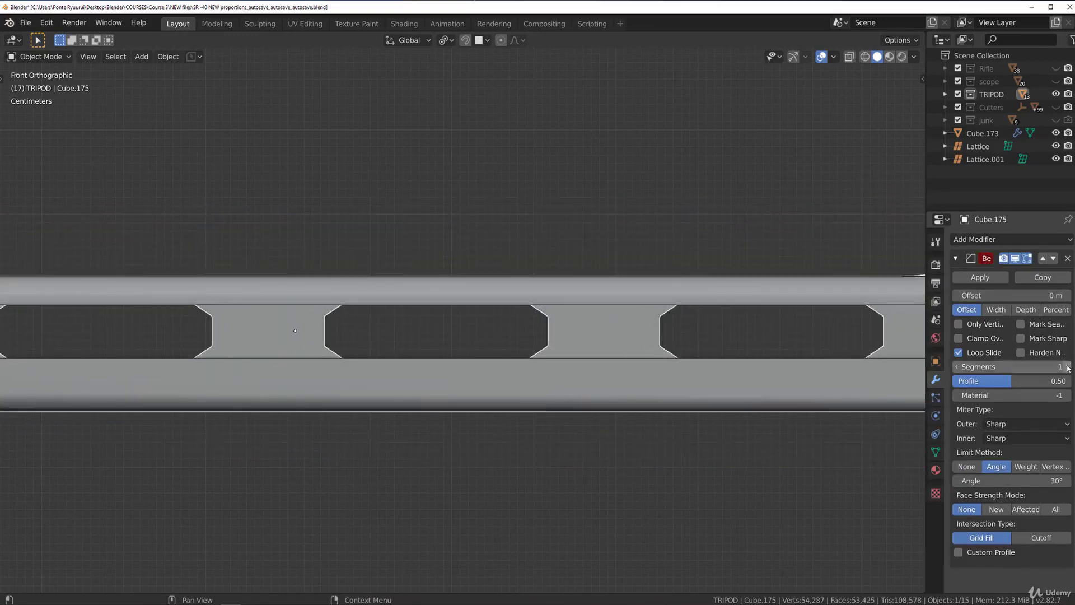
{"action": "left_click_drag", "start_coordinate": [1013, 295], "coordinate": [1023, 296]}
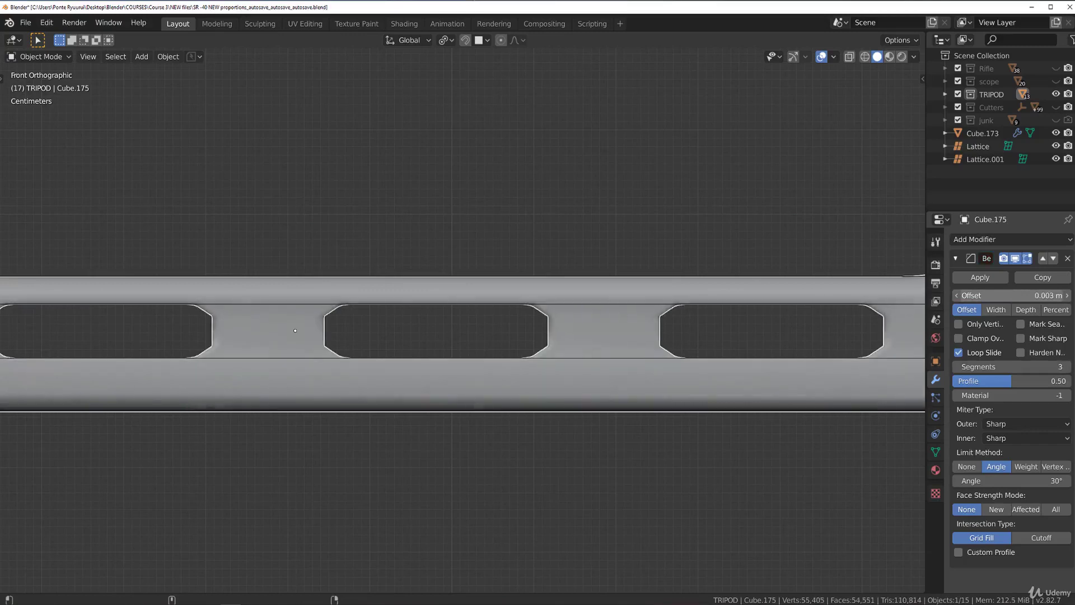
{"action": "left_click", "coordinate": [1006, 242]}
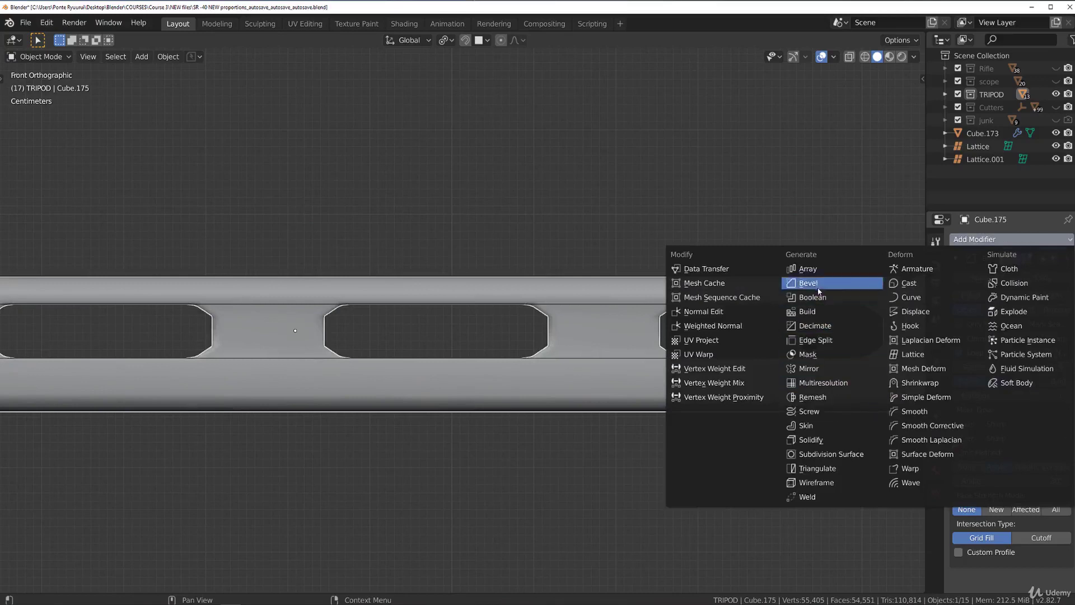
{"action": "left_click", "coordinate": [722, 327]}
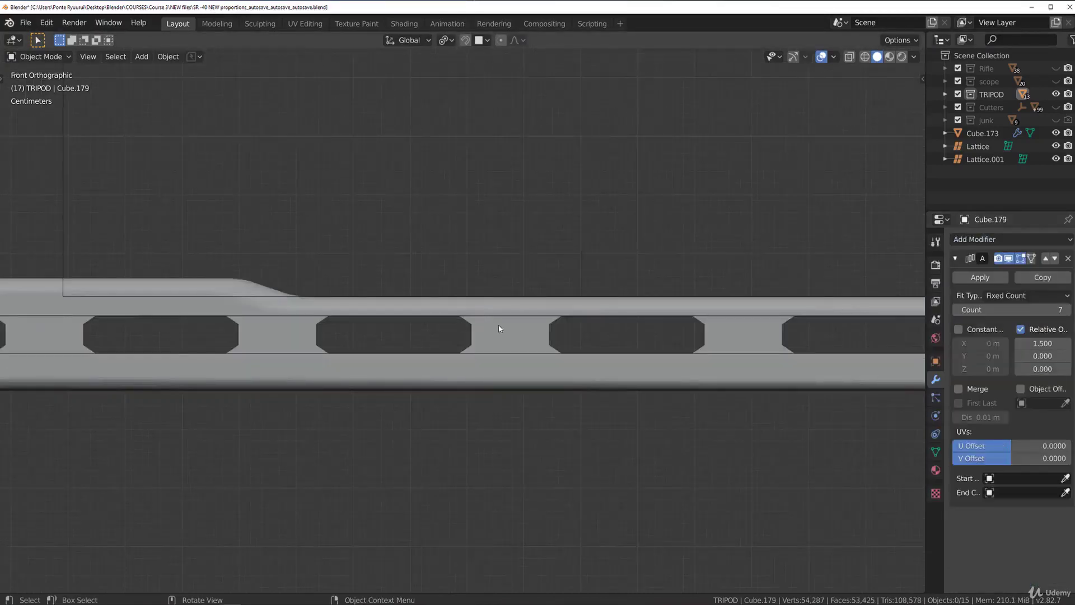
Isolate the smaller section in local view, close enough to inspect its slotted side.
{"action": "left_click", "coordinate": [499, 326]}
{"action": "scroll", "coordinate": [483, 339], "scroll_direction": "up", "scroll_amount": 3}
{"action": "key", "text": "KP_Divide"}
{"action": "scroll", "coordinate": [524, 332], "scroll_direction": "up", "scroll_amount": 5}
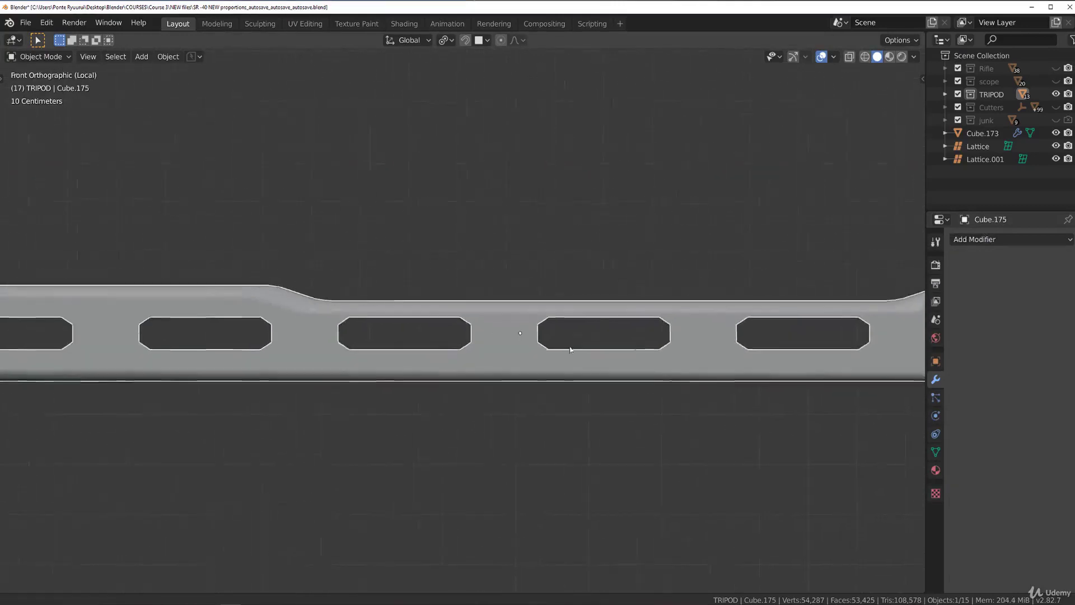
{"action": "middle_click_drag", "start_coordinate": [374, 325], "coordinate": [508, 320], "text": "shift"}
{"action": "scroll", "coordinate": [479, 298], "scroll_direction": "up", "scroll_amount": 3}
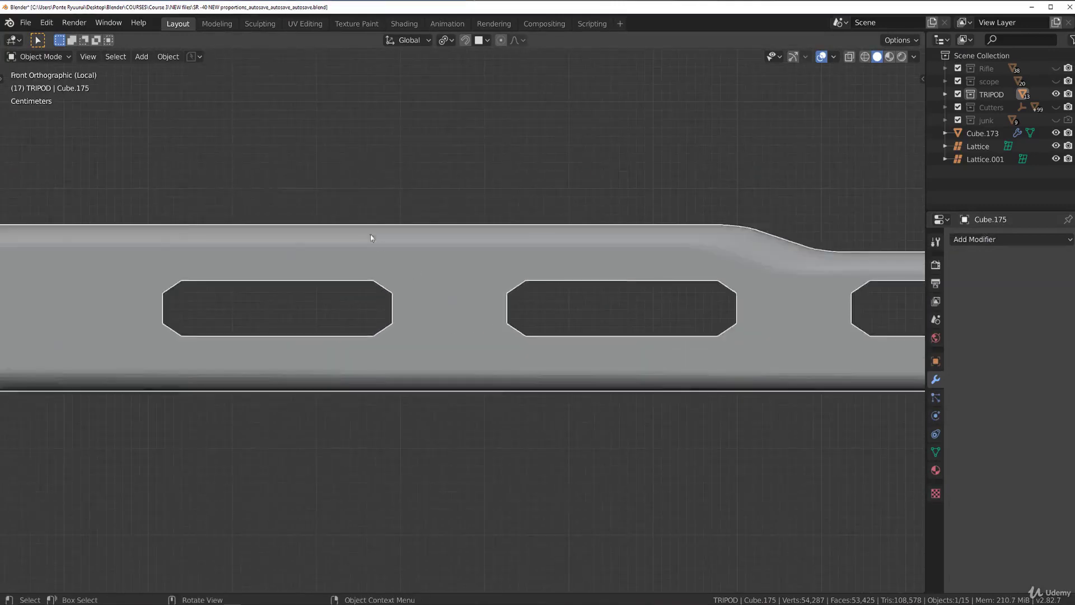
Knife a straight horizontal line through the section's full length across the middle of the slots, with angle constraint and cut-through enabled.
{"action": "key", "text": "Tab"}
{"action": "middle_click_drag", "start_coordinate": [619, 303], "coordinate": [247, 309], "text": "shift"}
{"action": "scroll", "coordinate": [657, 328], "scroll_direction": "down", "scroll_amount": 4}
{"action": "middle_click_drag", "start_coordinate": [522, 321], "coordinate": [441, 319], "text": "shift"}
{"action": "scroll", "coordinate": [216, 338], "scroll_direction": "up", "scroll_amount": 3}
{"action": "scroll", "coordinate": [546, 323], "scroll_direction": "down", "scroll_amount": 4}
{"action": "scroll", "coordinate": [442, 319], "scroll_direction": "down", "scroll_amount": 4}
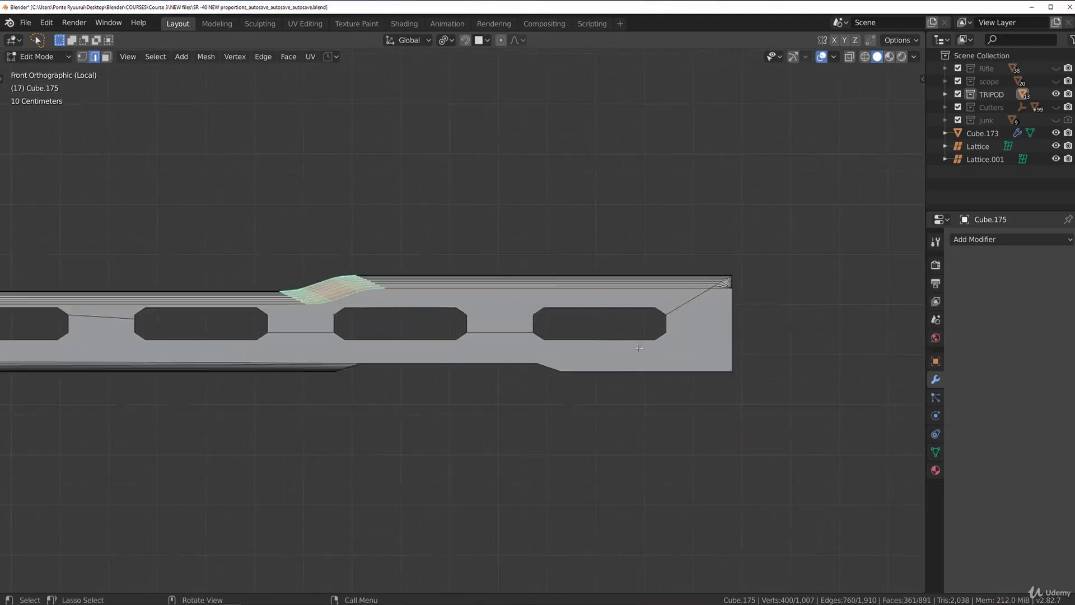
{"action": "key", "text": "k"}
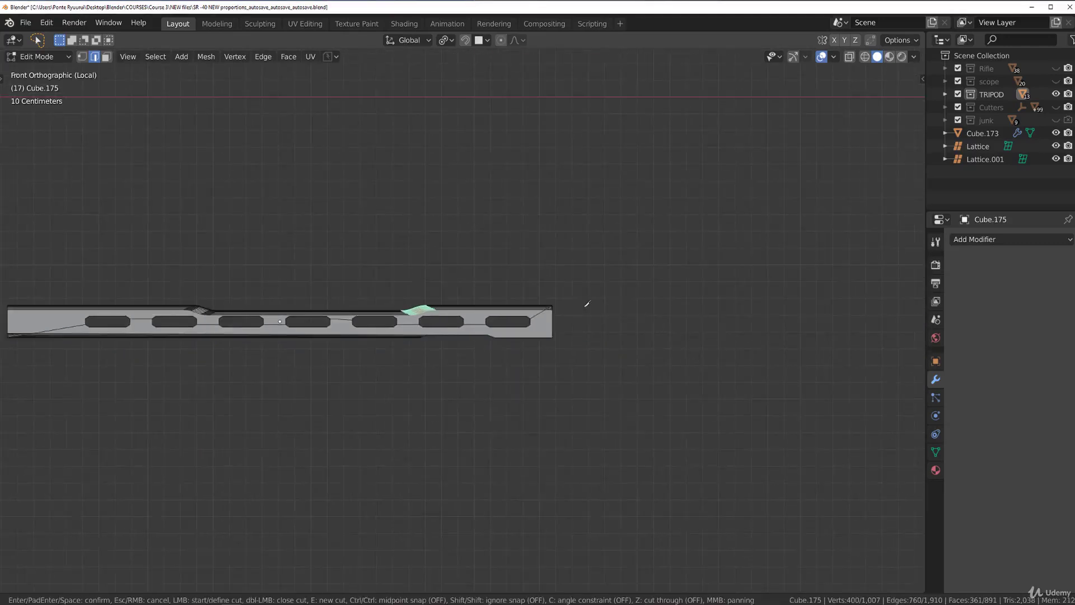
{"action": "left_click", "coordinate": [553, 319]}
{"action": "middle_click_drag", "start_coordinate": [211, 307], "coordinate": [533, 303]}
{"action": "scroll", "coordinate": [265, 319], "scroll_direction": "up", "scroll_amount": 3}
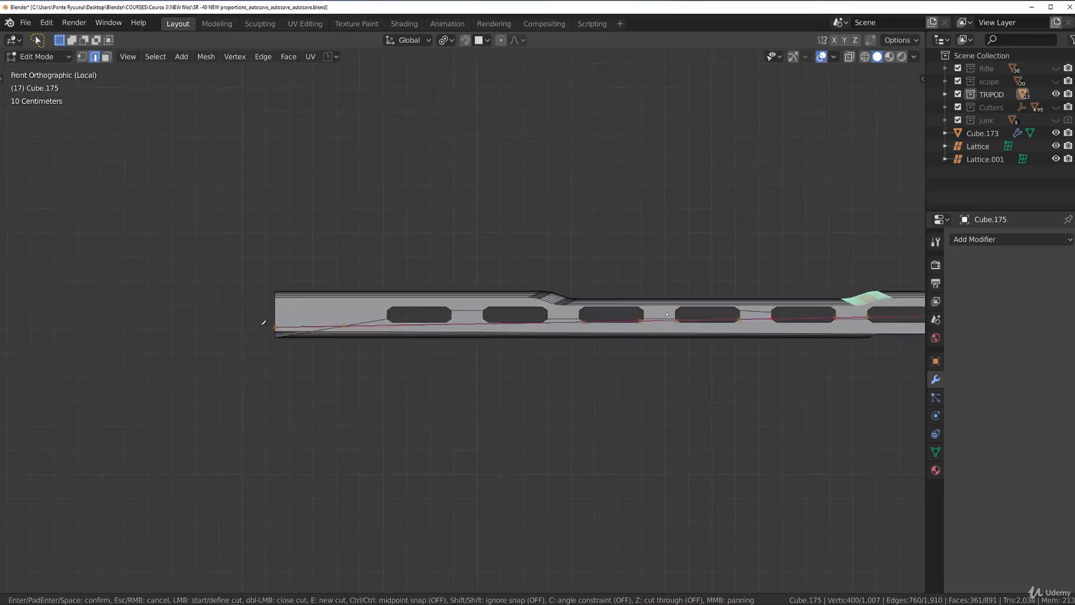
{"action": "key", "text": "c"}
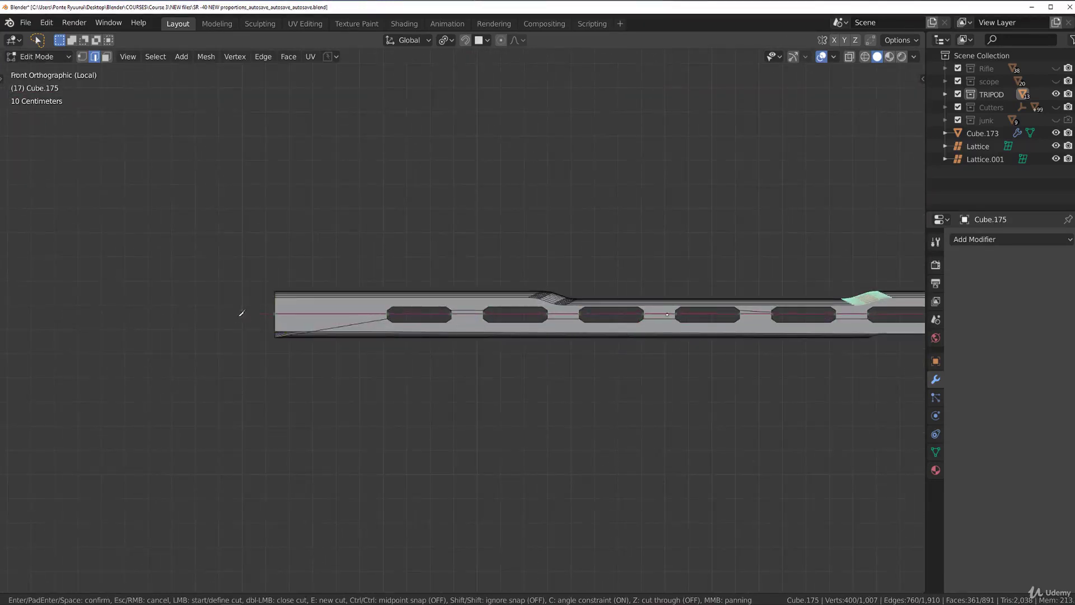
{"action": "key", "text": "z"}
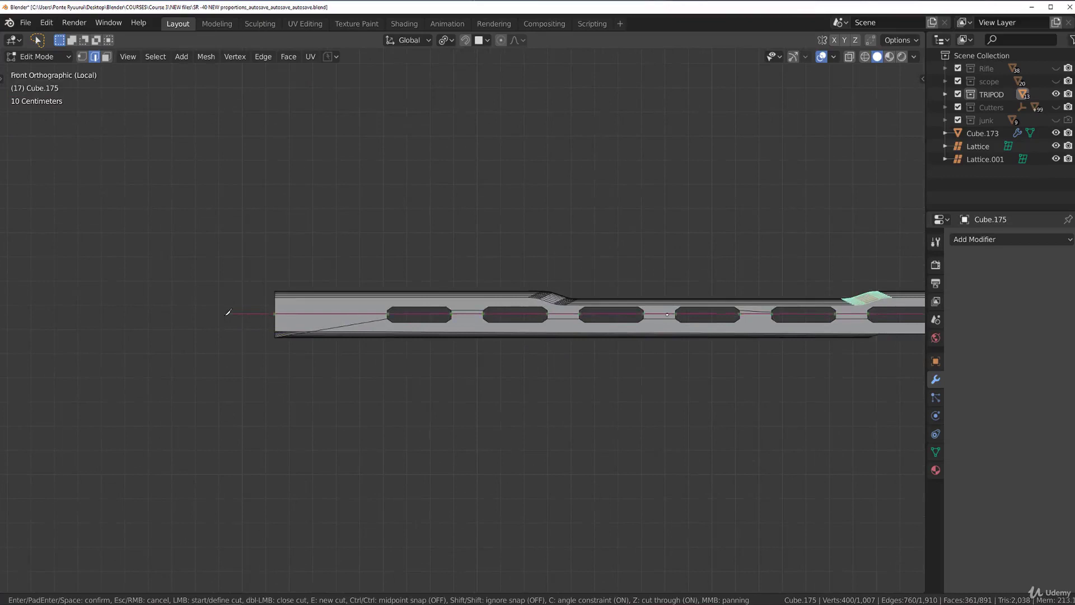
{"action": "key", "text": "Return"}
Examine the diagonal edge from the end slot and the fan of narrow faces at the section end's lower corner.
{"action": "middle_click_drag", "start_coordinate": [228, 310], "coordinate": [352, 273]}
{"action": "key", "text": "KP_1"}
{"action": "scroll", "coordinate": [337, 381], "scroll_direction": "up", "scroll_amount": 4}
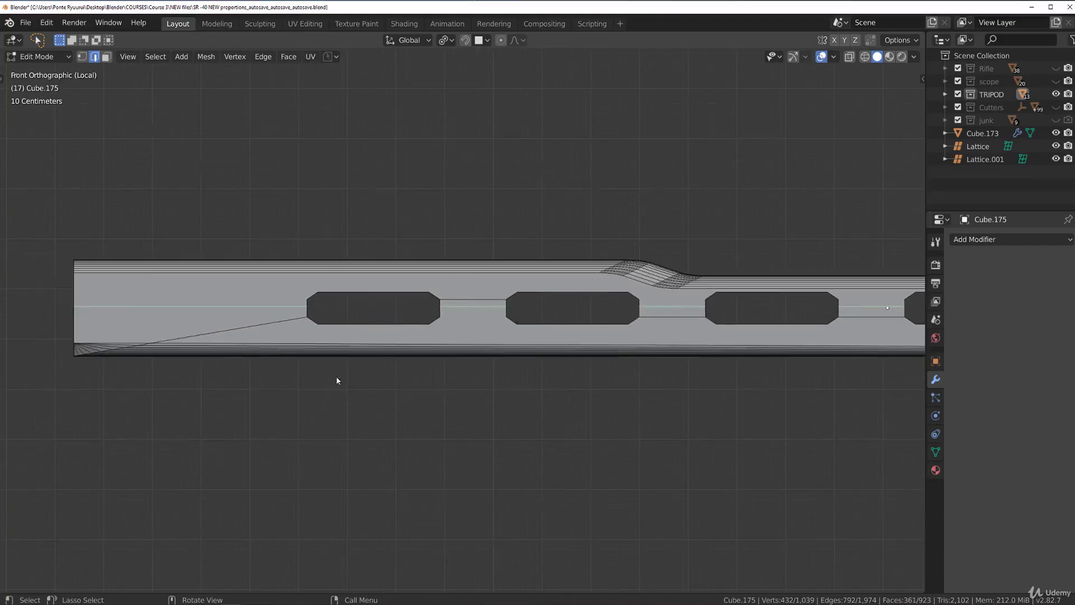
{"action": "left_click", "coordinate": [274, 321]}
{"action": "middle_click_drag", "start_coordinate": [274, 321], "coordinate": [430, 208]}
{"action": "scroll", "coordinate": [403, 241], "scroll_direction": "up", "scroll_amount": 3}
{"action": "middle_click_drag", "start_coordinate": [305, 308], "coordinate": [471, 334], "text": "shift"}
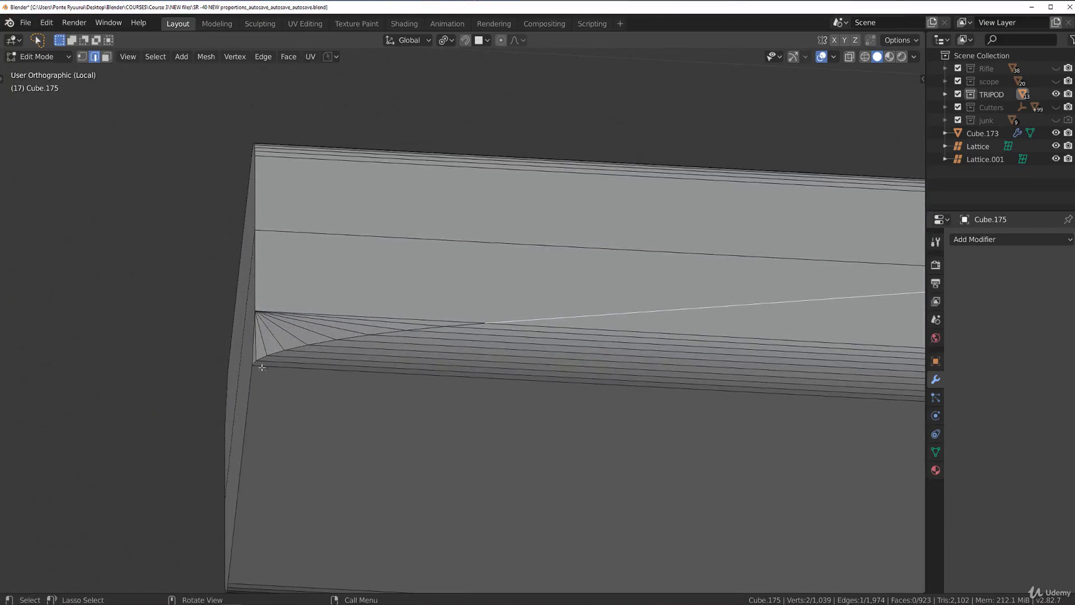
{"action": "scroll", "coordinate": [348, 359], "scroll_direction": "down", "scroll_amount": 5}
{"action": "middle_click_drag", "start_coordinate": [434, 358], "coordinate": [597, 371]}
{"action": "scroll", "coordinate": [542, 287], "scroll_direction": "up", "scroll_amount": 1}
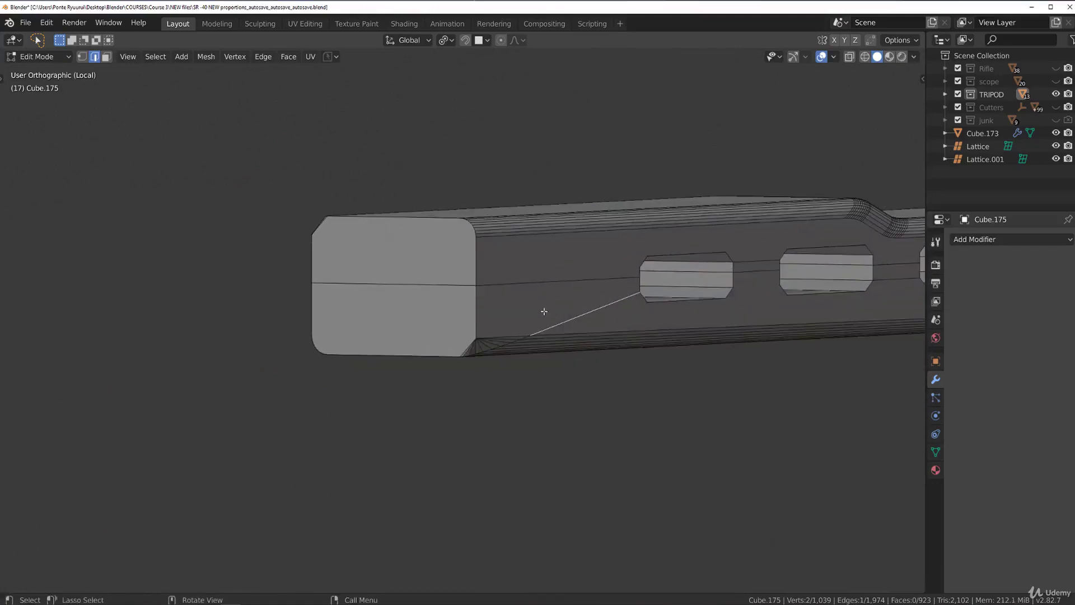
{"action": "scroll", "coordinate": [544, 311], "scroll_direction": "down", "scroll_amount": 4}
{"action": "middle_click_drag", "start_coordinate": [595, 317], "coordinate": [506, 308]}
{"action": "scroll", "coordinate": [505, 319], "scroll_direction": "up", "scroll_amount": 4}
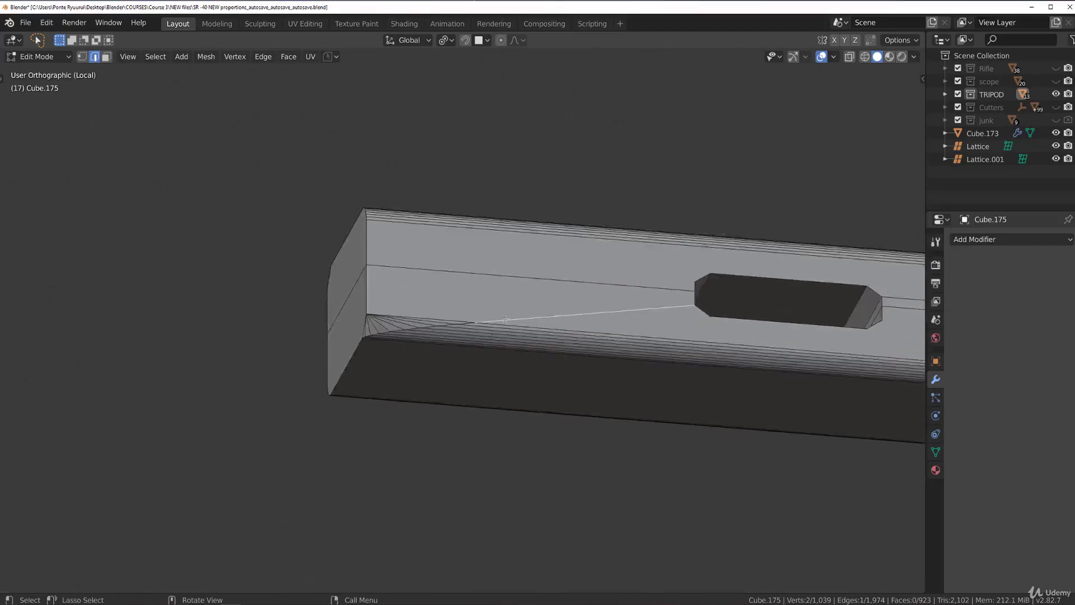
{"action": "scroll", "coordinate": [459, 325], "scroll_direction": "up", "scroll_amount": 5}
{"action": "scroll", "coordinate": [347, 336], "scroll_direction": "down", "scroll_amount": 5}
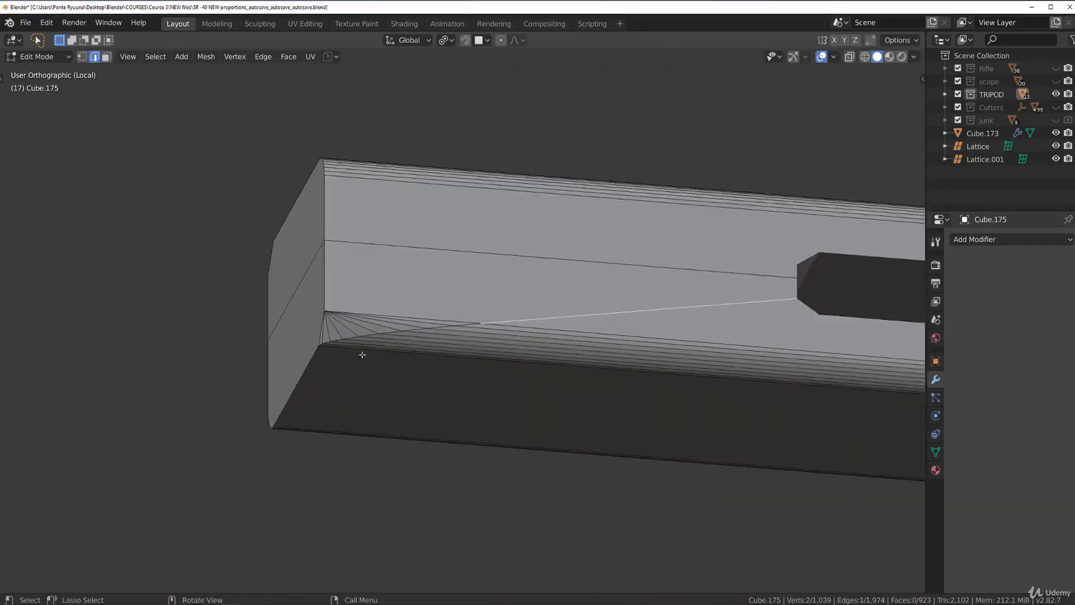
{"action": "scroll", "coordinate": [374, 396], "scroll_direction": "up", "scroll_amount": 1}
{"action": "scroll", "coordinate": [392, 380], "scroll_direction": "up", "scroll_amount": 4}
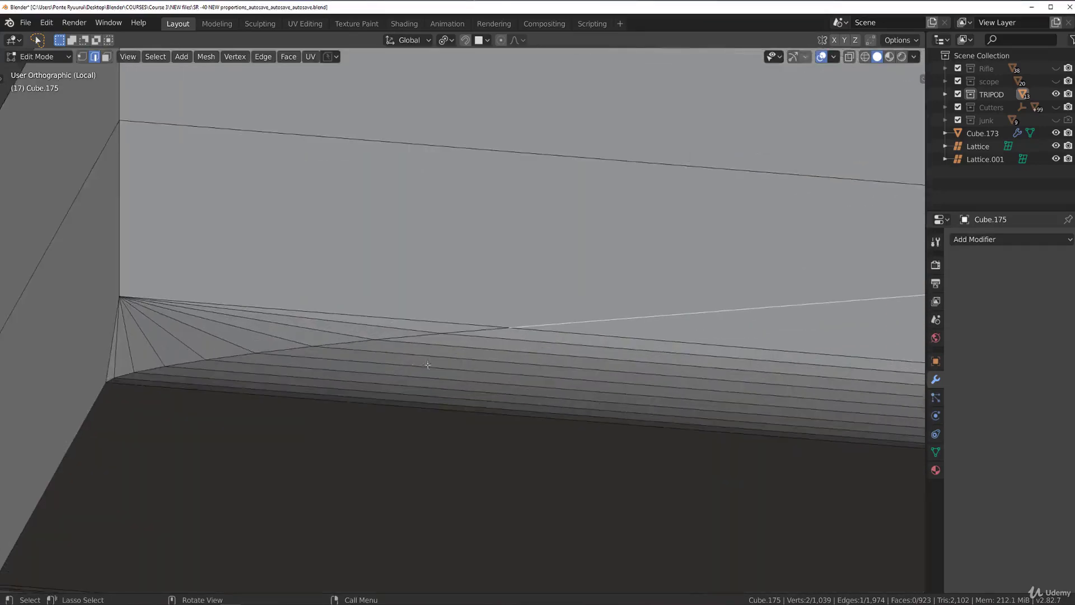
Merge the diagonal edge's outer vertex into the section end's lower corner vertex using Smart Vert's Merge mode set to Last.
{"action": "scroll", "coordinate": [492, 358], "scroll_direction": "down", "scroll_amount": 3}
{"action": "key", "text": "1"}
{"action": "scroll", "coordinate": [504, 318], "scroll_direction": "down", "scroll_amount": 4}
{"action": "middle_click_drag", "start_coordinate": [536, 340], "coordinate": [560, 350]}
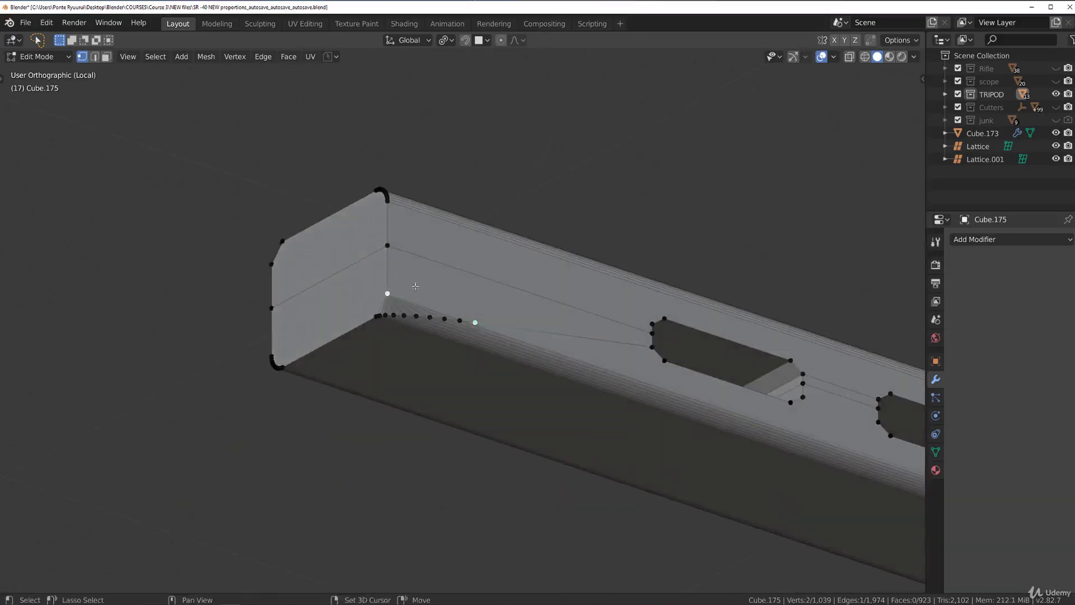
{"action": "key", "text": "1"}
{"action": "scroll", "coordinate": [461, 335], "scroll_direction": "up", "scroll_amount": 3}
{"action": "middle_click_drag", "start_coordinate": [464, 324], "coordinate": [368, 241]}
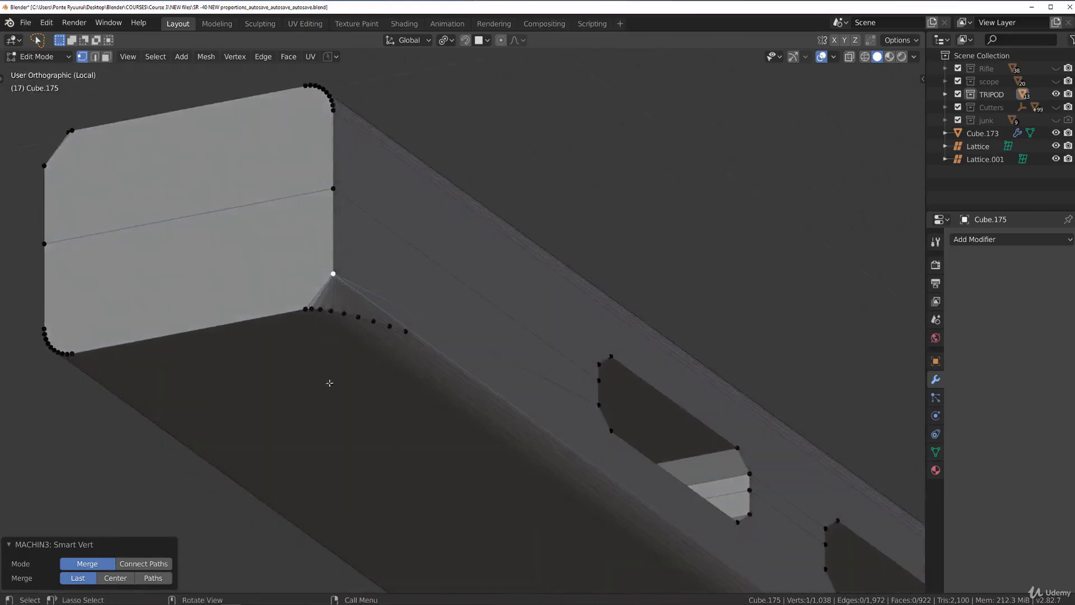
Return to Object Mode and add a 2 m mesh cube in the top view.
{"action": "scroll", "coordinate": [403, 376], "scroll_direction": "down", "scroll_amount": 2}
{"action": "key", "text": "KP_7"}
{"action": "scroll", "coordinate": [482, 336], "scroll_direction": "down", "scroll_amount": 5}
{"action": "key", "text": "Tab"}
{"action": "left_click", "coordinate": [512, 242]}
{"action": "middle_click_drag", "start_coordinate": [494, 285], "coordinate": [407, 174], "text": "shift"}
{"action": "key", "text": "grave"}
{"action": "left_click", "coordinate": [394, 134]}
{"action": "scroll", "coordinate": [447, 384], "scroll_direction": "down", "scroll_amount": 3}
{"action": "key", "text": "shift+a"}
{"action": "mouse_move", "coordinate": [474, 363]}
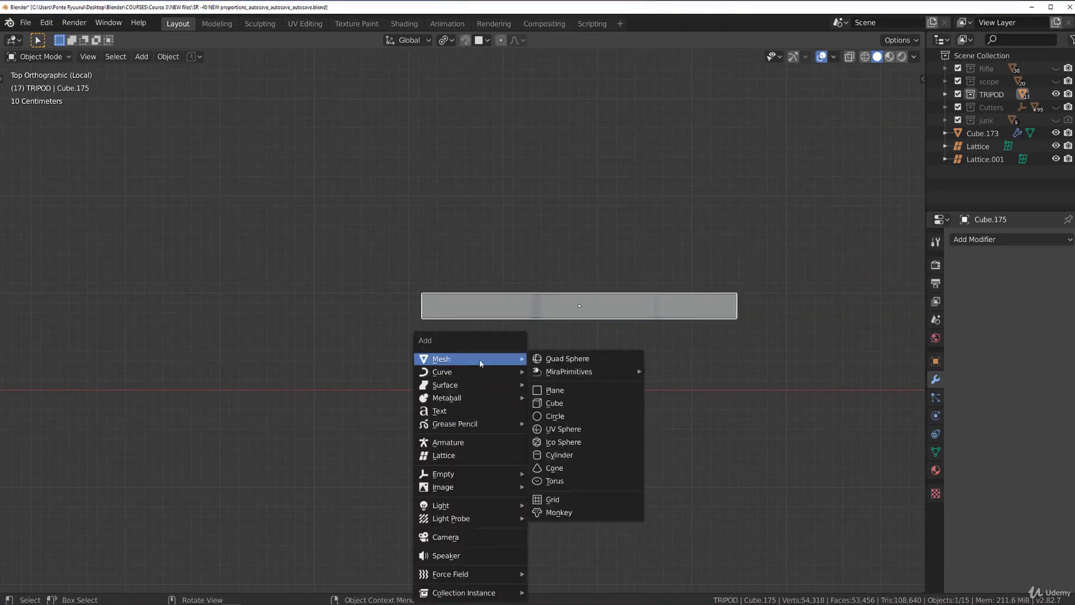
{"action": "left_click", "coordinate": [592, 400]}
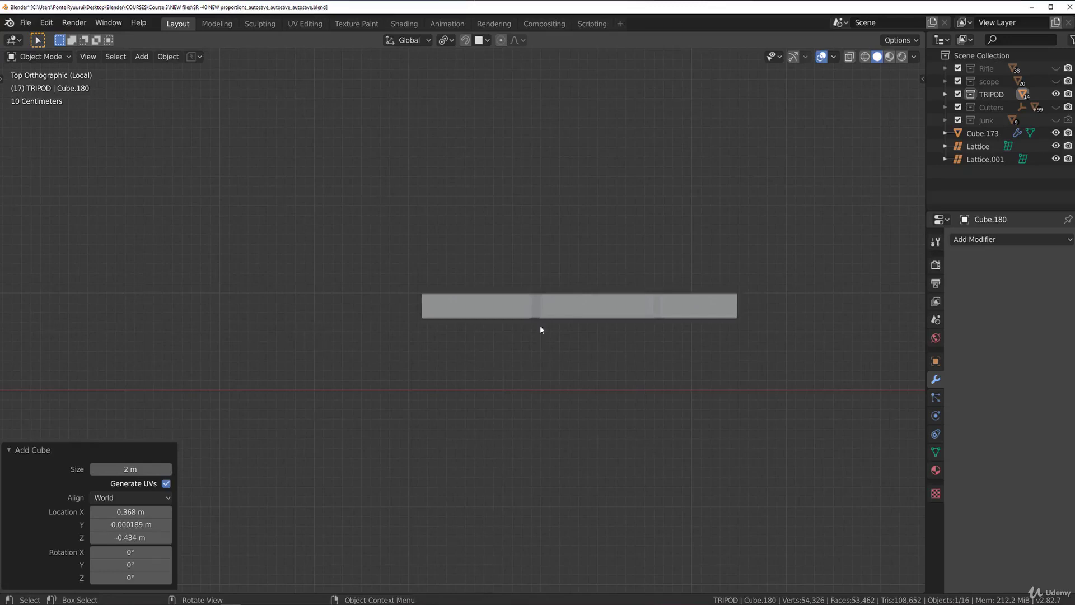
Move the new cube beside the smaller section's plain end in the front view, and isolate the cube and section together.
{"action": "key", "text": "KP_Divide"}
{"action": "key", "text": "KP_1"}
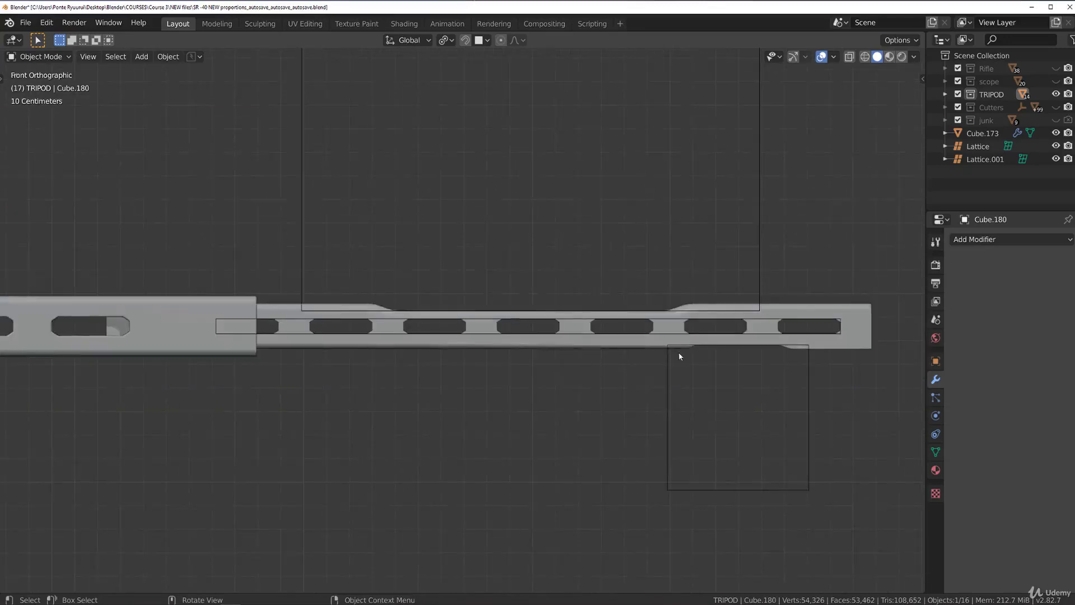
{"action": "scroll", "coordinate": [680, 356], "scroll_direction": "down", "scroll_amount": 5}
{"action": "key", "text": "g"}
{"action": "left_click", "coordinate": [918, 369]}
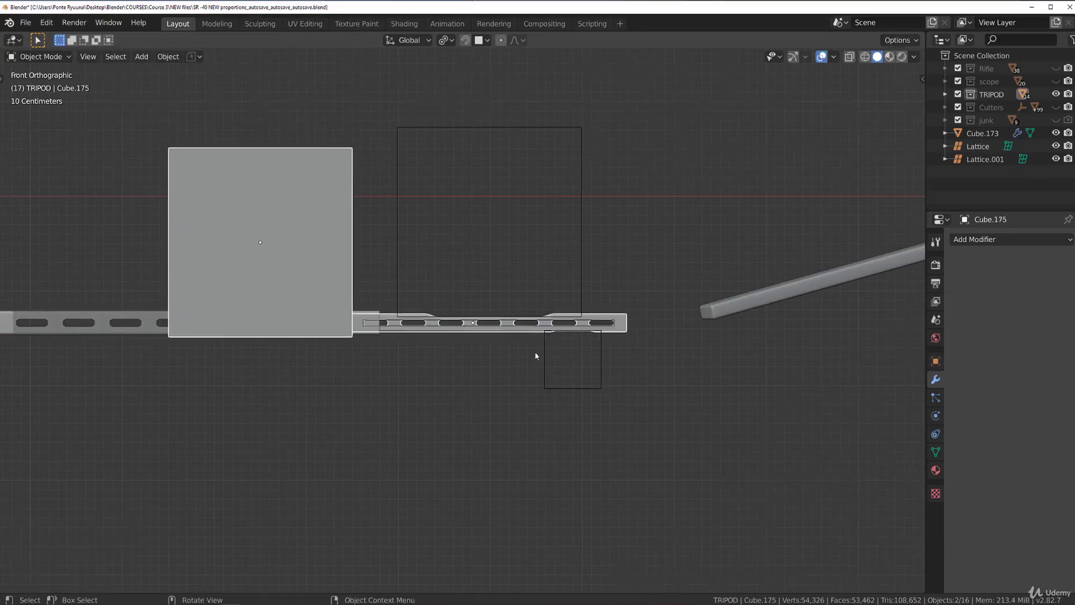
{"action": "key", "text": "KP_Divide"}
In the top view, move the cube about -0.576 m in X and 0.838 m in Y to span the section's width.
{"action": "key", "text": "KP_7"}
{"action": "scroll", "coordinate": [446, 395], "scroll_direction": "down", "scroll_amount": 2}
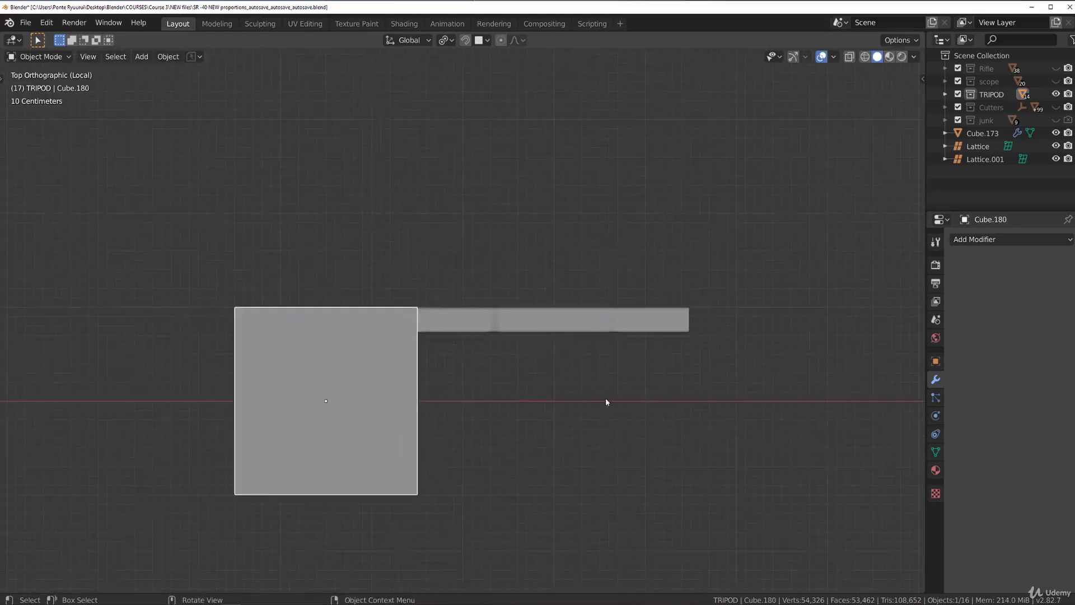
{"action": "key", "text": "g"}
{"action": "left_click", "coordinate": [492, 392]}
In the front view, move the cube over the section's plain end so it covers the badly formed corner.
{"action": "scroll", "coordinate": [488, 392], "scroll_direction": "up", "scroll_amount": 2}
{"action": "key", "text": "KP_1"}
{"action": "scroll", "coordinate": [391, 273], "scroll_direction": "up", "scroll_amount": 3}
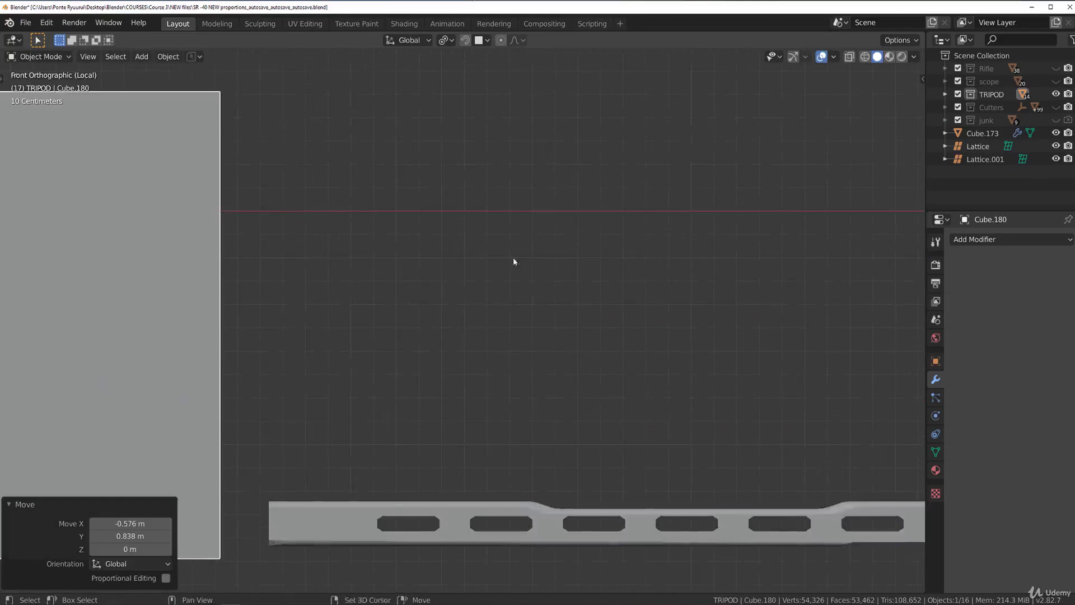
{"action": "middle_click_drag", "start_coordinate": [465, 301], "coordinate": [578, 202], "text": "shift"}
{"action": "left_click", "coordinate": [269, 293]}
{"action": "key", "text": "g"}
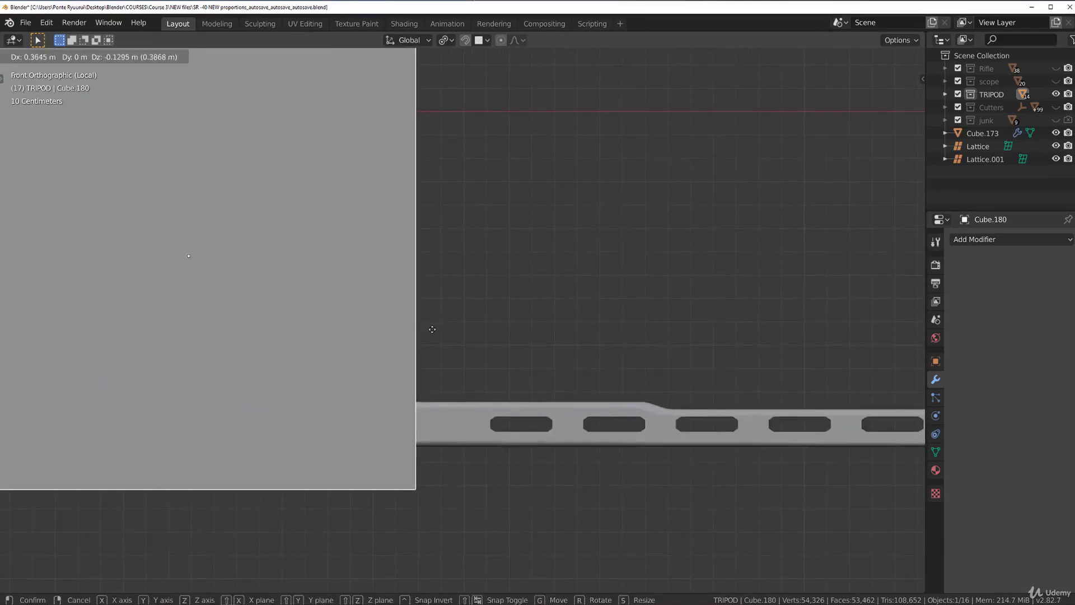
{"action": "left_click", "coordinate": [438, 335]}
Subtract the cube from the section's end with a Boolean Difference modifier, apply it and check the trimmed end.
{"action": "left_click", "coordinate": [447, 410], "text": "shift"}
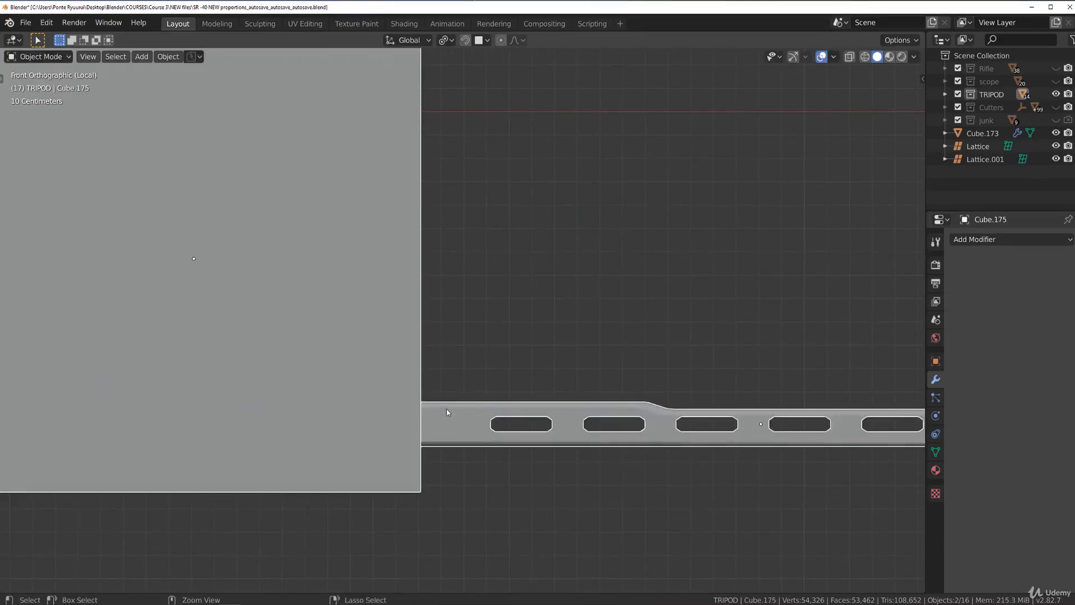
{"action": "key", "text": "ctrl+shift+KP_Subtract"}
{"action": "left_click", "coordinate": [447, 409]}
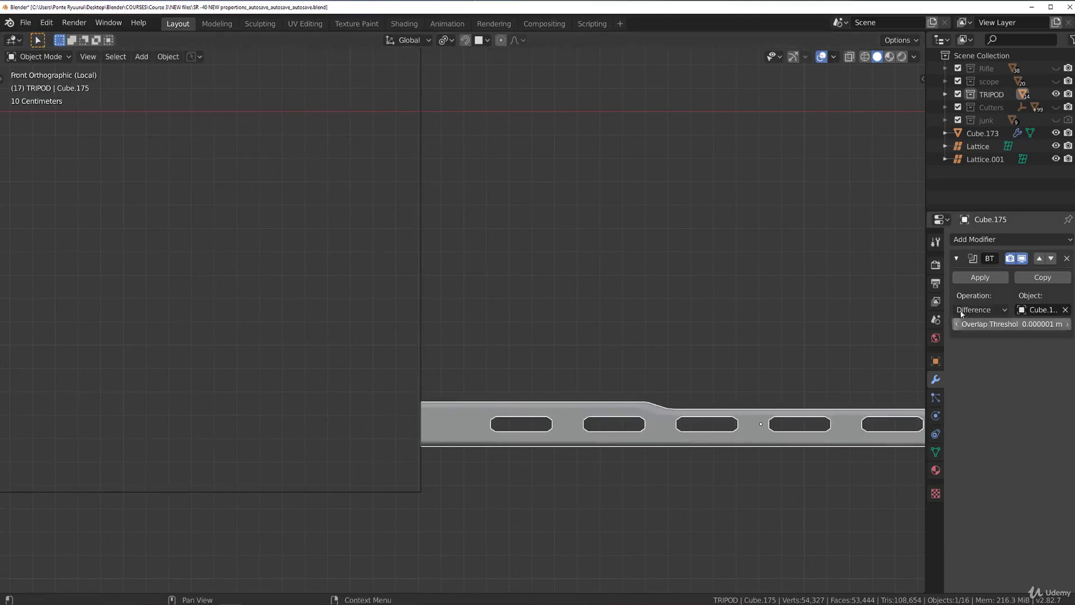
{"action": "left_click", "coordinate": [977, 278]}
{"action": "middle_click_drag", "start_coordinate": [610, 314], "coordinate": [645, 381]}
{"action": "scroll", "coordinate": [384, 291], "scroll_direction": "up", "scroll_amount": 5}
{"action": "middle_click_drag", "start_coordinate": [384, 291], "coordinate": [530, 304]}
{"action": "scroll", "coordinate": [437, 347], "scroll_direction": "down", "scroll_amount": 2}
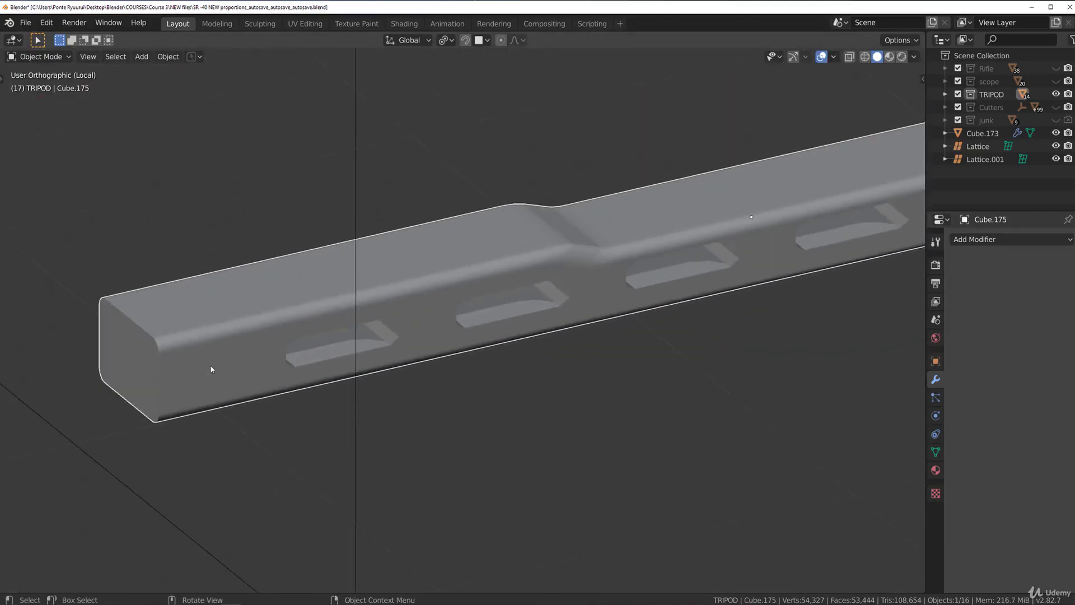
Dissolve the stray edges between the slots and at the trimmed end on the smaller section's front face.
{"action": "key", "text": "Tab"}
{"action": "key", "text": "KP_1"}
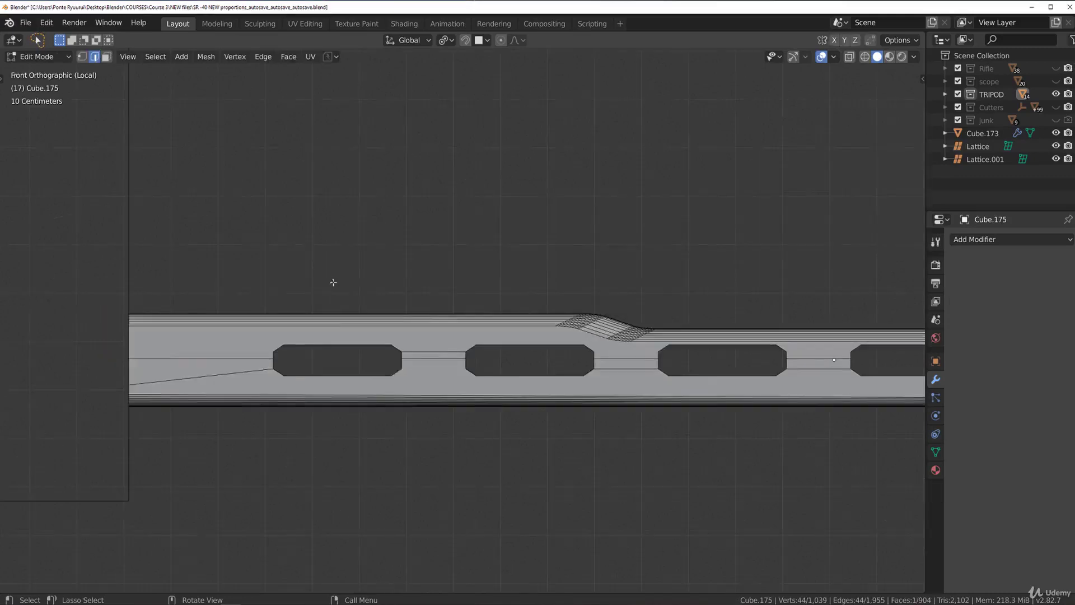
{"action": "middle_click_drag", "start_coordinate": [410, 388], "coordinate": [382, 342], "text": "shift"}
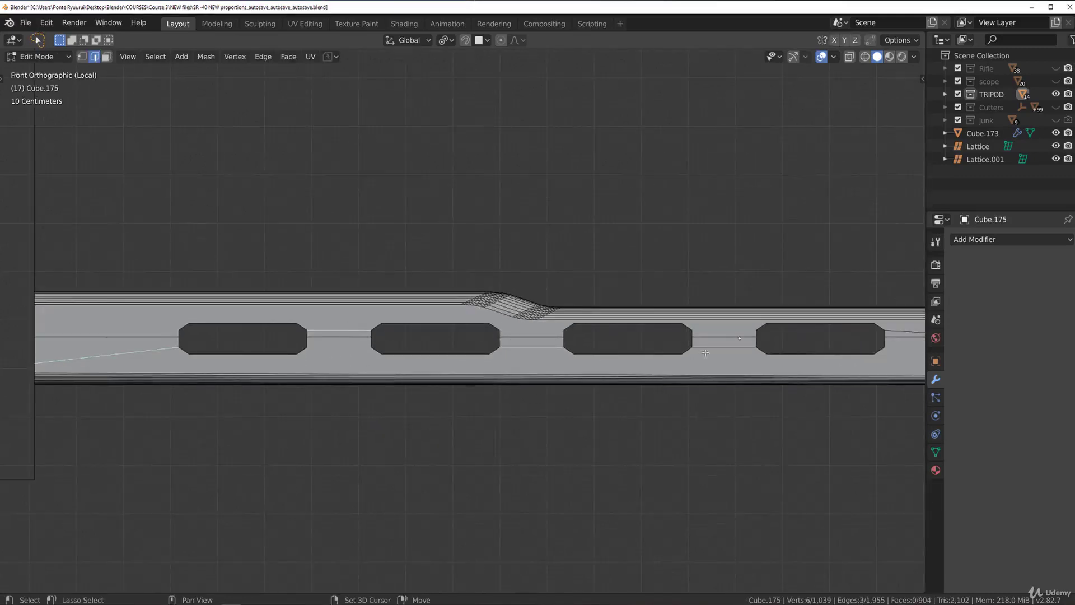
{"action": "middle_click_drag", "start_coordinate": [752, 358], "coordinate": [507, 331], "text": "shift"}
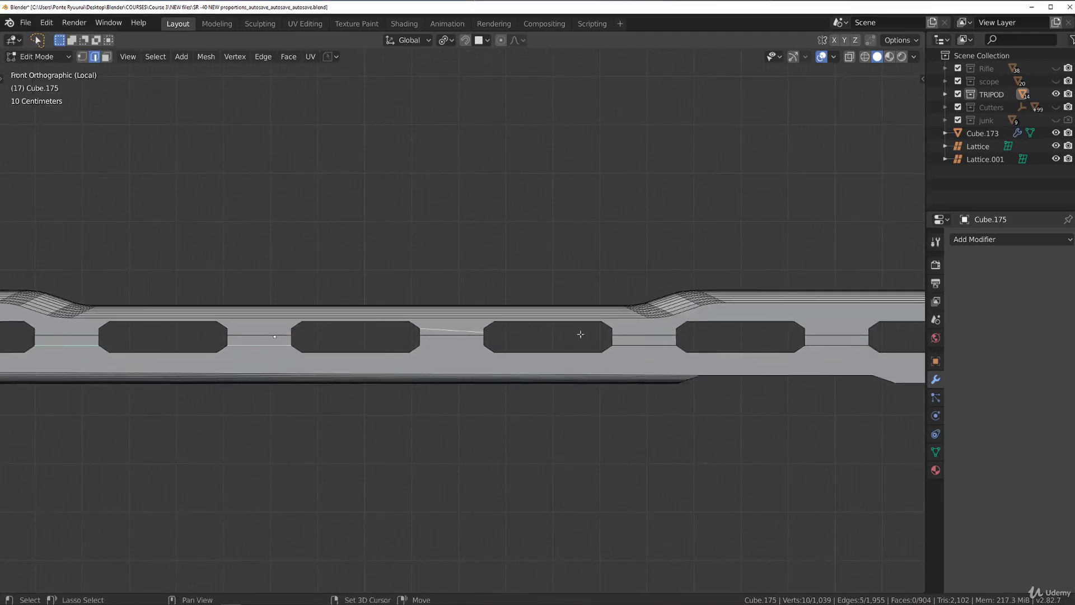
{"action": "left_click", "coordinate": [638, 345], "text": "shift"}
{"action": "middle_click_drag", "start_coordinate": [639, 345], "coordinate": [486, 339], "text": "shift"}
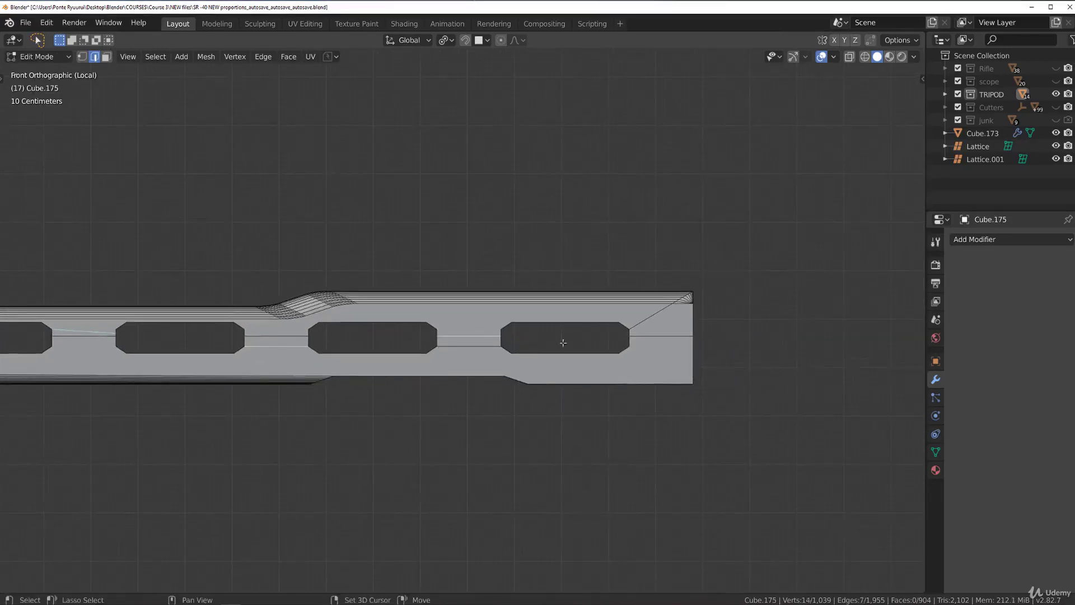
{"action": "left_click", "coordinate": [480, 346], "text": "shift"}
{"action": "key", "text": "x"}
{"action": "left_click", "coordinate": [679, 293]}
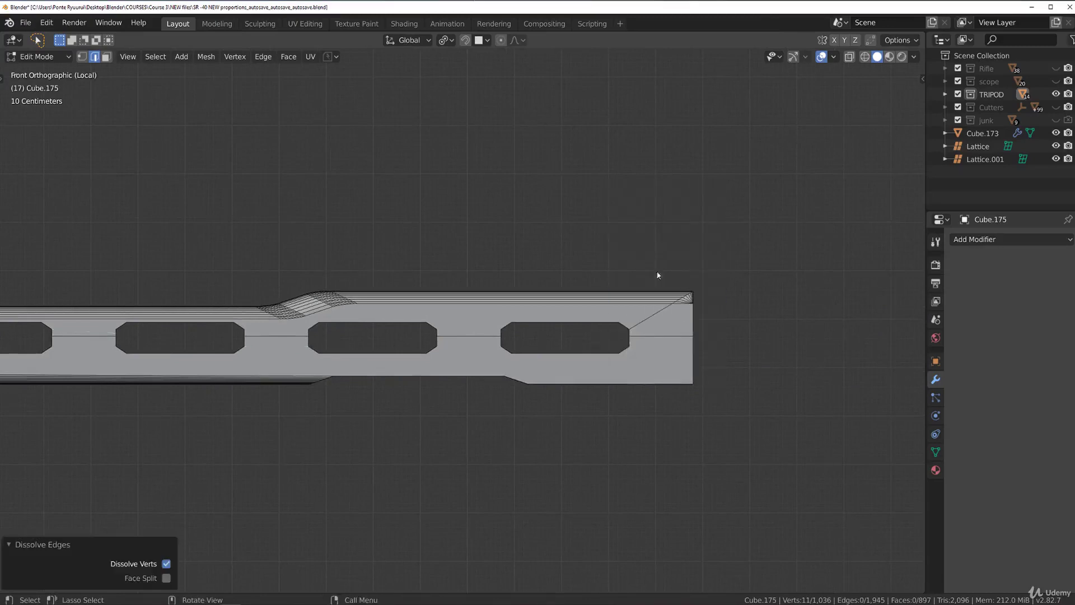
In the top view, duplicate the cutter cube about 5.09 m in X and 0.038 m in Y to the section's opposite end.
{"action": "key", "text": "KP_7"}
{"action": "scroll", "coordinate": [595, 306], "scroll_direction": "down", "scroll_amount": 2}
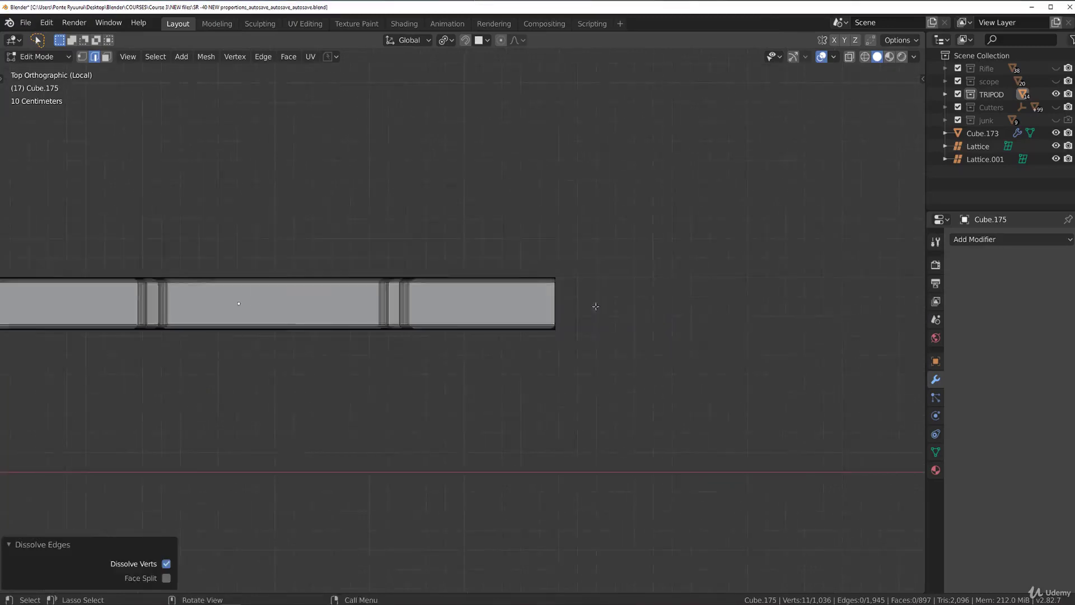
{"action": "scroll", "coordinate": [595, 307], "scroll_direction": "down", "scroll_amount": 4}
{"action": "key", "text": "Tab"}
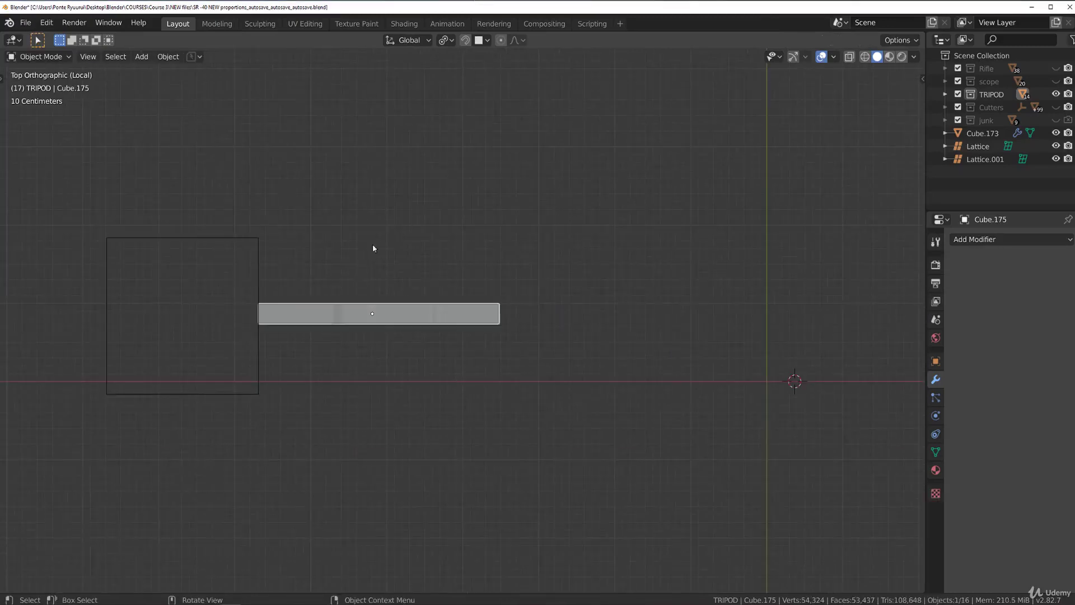
{"action": "left_click", "coordinate": [255, 264]}
{"action": "scroll", "coordinate": [245, 283], "scroll_direction": "up", "scroll_amount": 2}
{"action": "key", "text": "shift+d"}
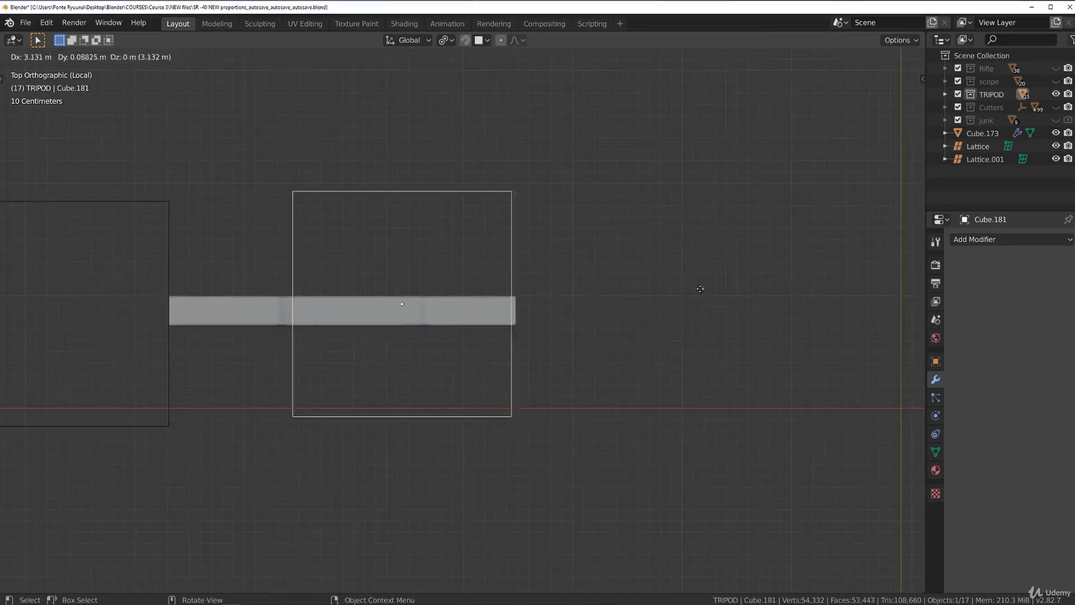
{"action": "left_click", "coordinate": [786, 297]}
In the front view, move the duplicated cube about 0.036 m in X so it covers only the section's badly formed end corner.
{"action": "key", "text": "KP_1"}
{"action": "scroll", "coordinate": [432, 184], "scroll_direction": "up", "scroll_amount": 4}
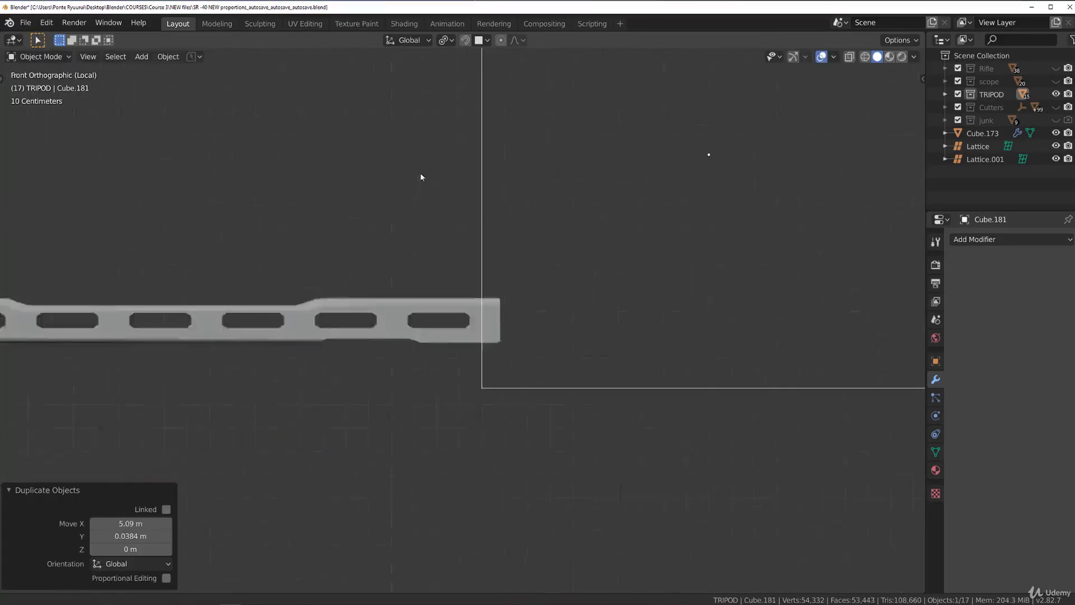
{"action": "middle_click_drag", "start_coordinate": [457, 223], "coordinate": [506, 363], "text": "shift"}
{"action": "scroll", "coordinate": [502, 302], "scroll_direction": "up", "scroll_amount": 3}
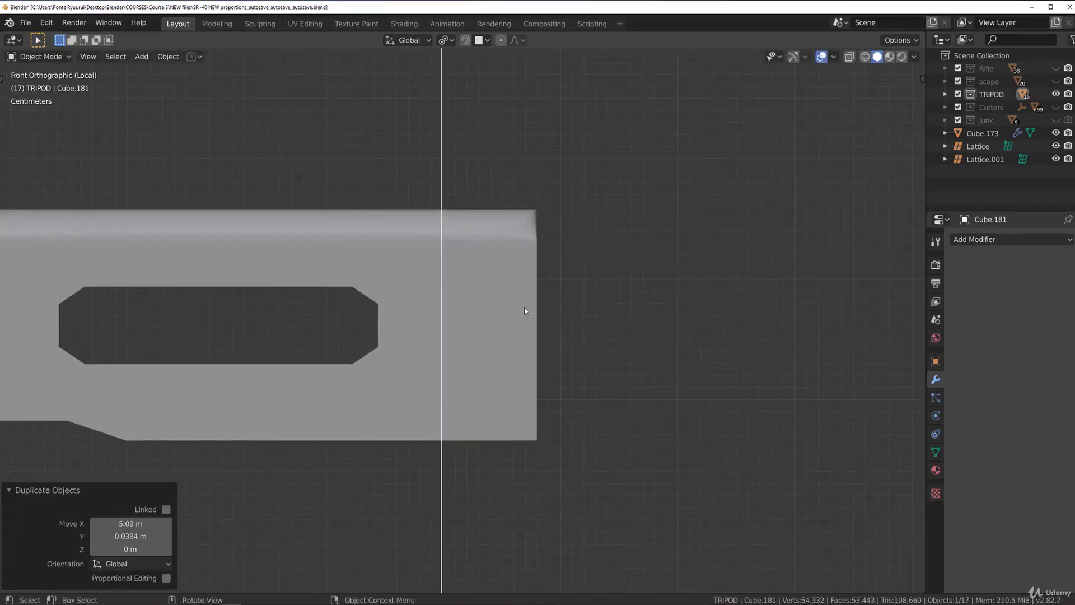
{"action": "key", "text": "g"}
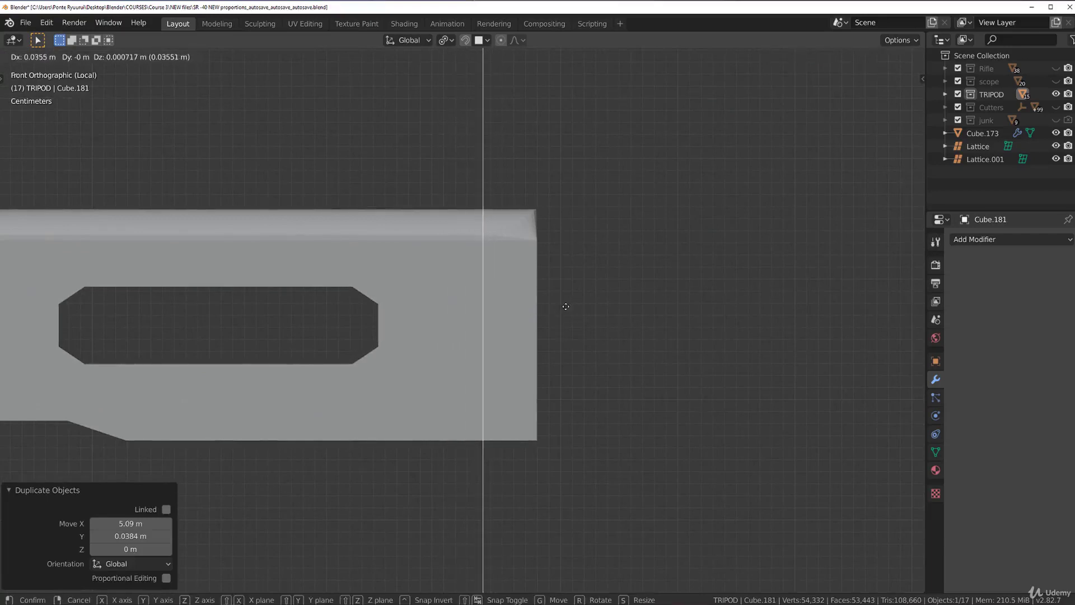
{"action": "left_click", "coordinate": [565, 306]}
Subtract the duplicated cube from the section's end with a Boolean Difference modifier and apply it.
{"action": "left_click", "coordinate": [529, 295], "text": "shift"}
{"action": "key", "text": "ctrl+KP_Subtract"}
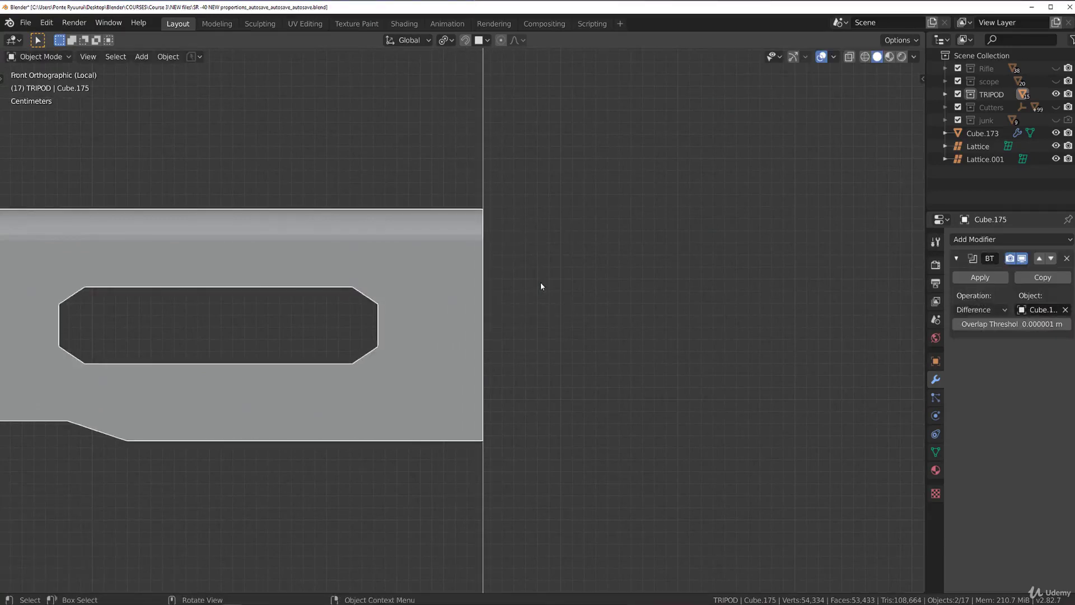
{"action": "key", "text": "h"}
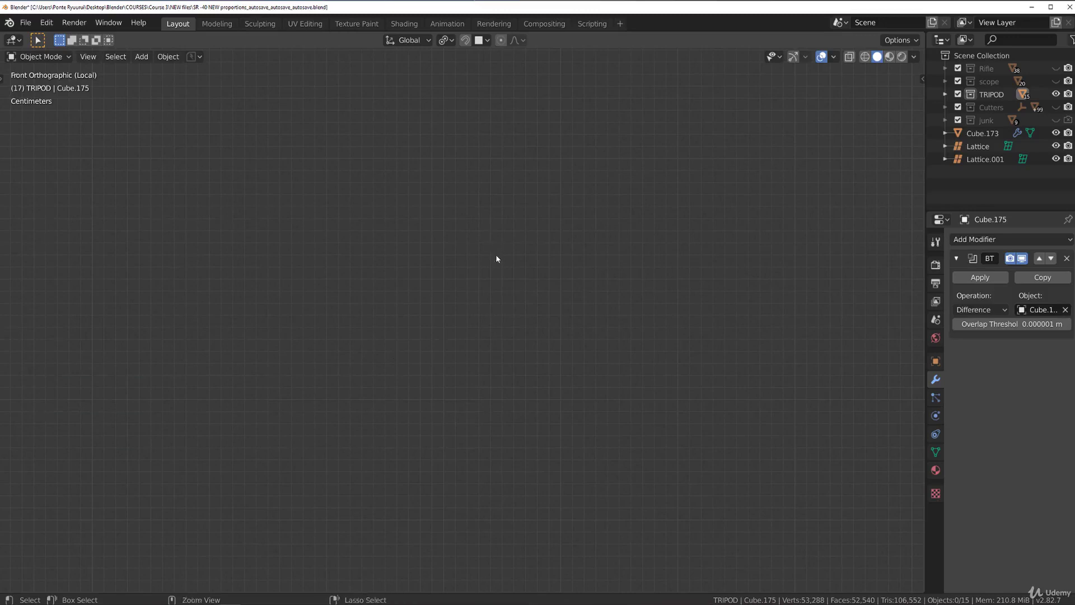
{"action": "key", "text": "ctrl+z"}
{"action": "left_click", "coordinate": [448, 251]}
{"action": "left_click", "coordinate": [980, 277]}
Add a Bevel modifier to the section with 3 segments, Angle limit, 0.003 m offset, and Clamp Overlap and Loop Slide off.
{"action": "scroll", "coordinate": [347, 337], "scroll_direction": "down", "scroll_amount": 4}
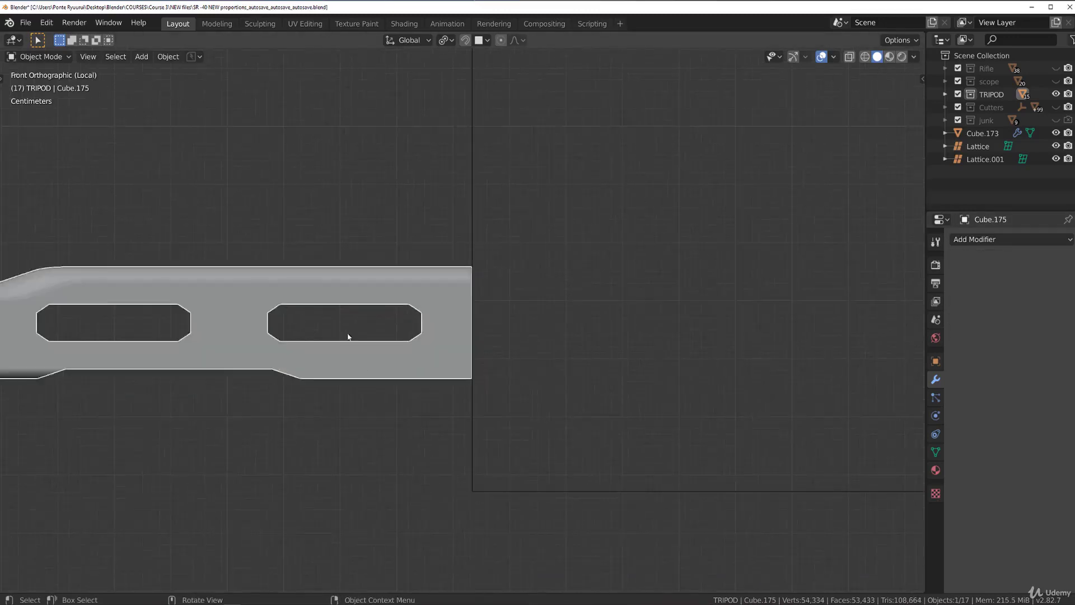
{"action": "scroll", "coordinate": [361, 385], "scroll_direction": "down", "scroll_amount": 3}
{"action": "scroll", "coordinate": [392, 336], "scroll_direction": "up", "scroll_amount": 2}
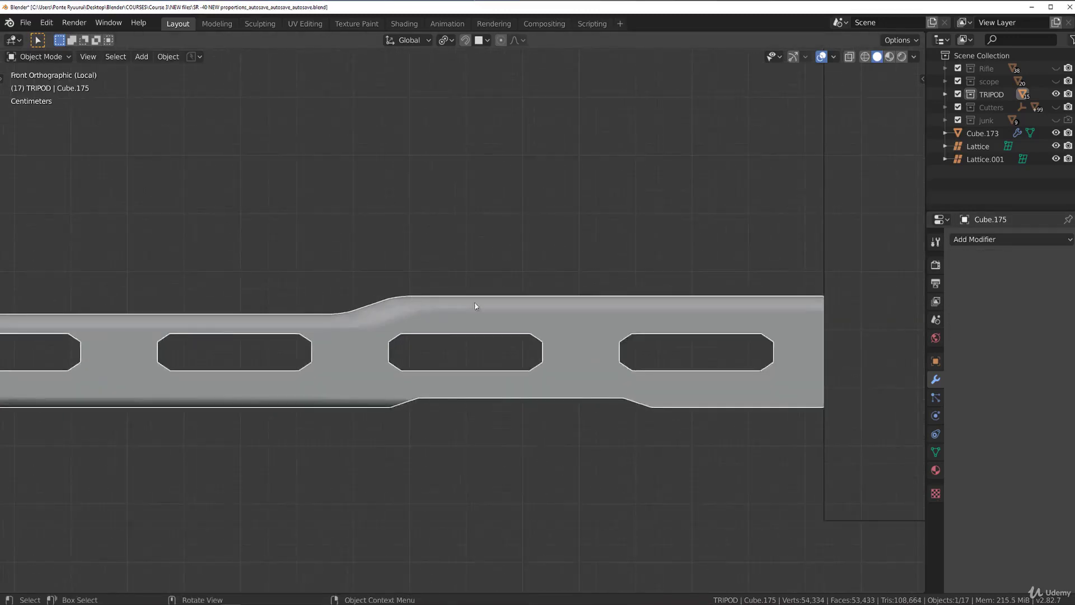
{"action": "middle_click_drag", "start_coordinate": [426, 335], "coordinate": [557, 367]}
{"action": "scroll", "coordinate": [556, 362], "scroll_direction": "down", "scroll_amount": 4}
{"action": "middle_click_drag", "start_coordinate": [415, 289], "coordinate": [521, 247]}
{"action": "scroll", "coordinate": [521, 246], "scroll_direction": "up", "scroll_amount": 3}
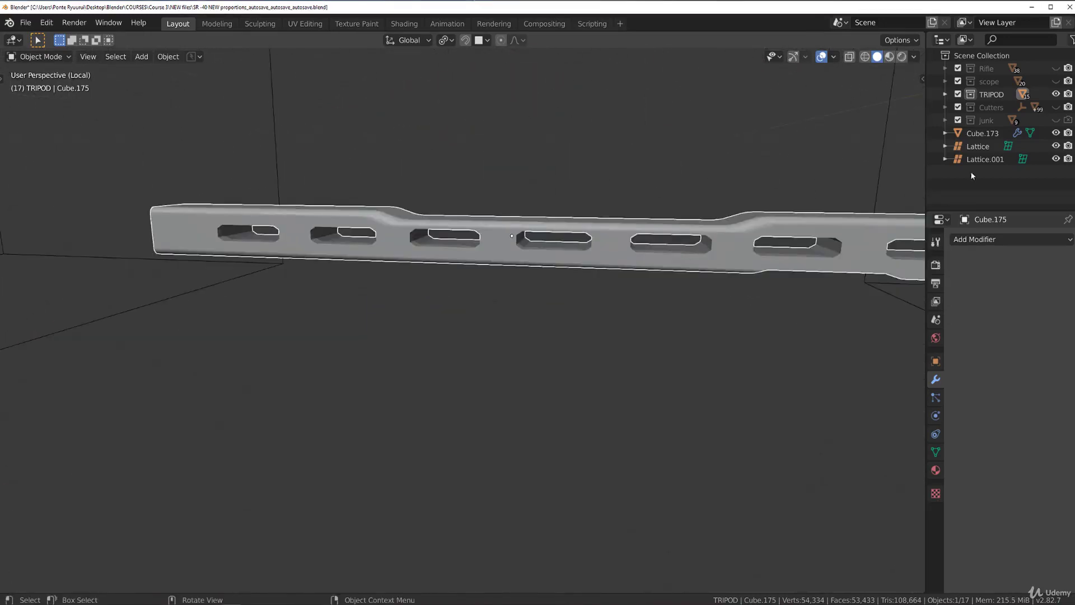
{"action": "left_click", "coordinate": [997, 239]}
{"action": "left_click", "coordinate": [834, 282]}
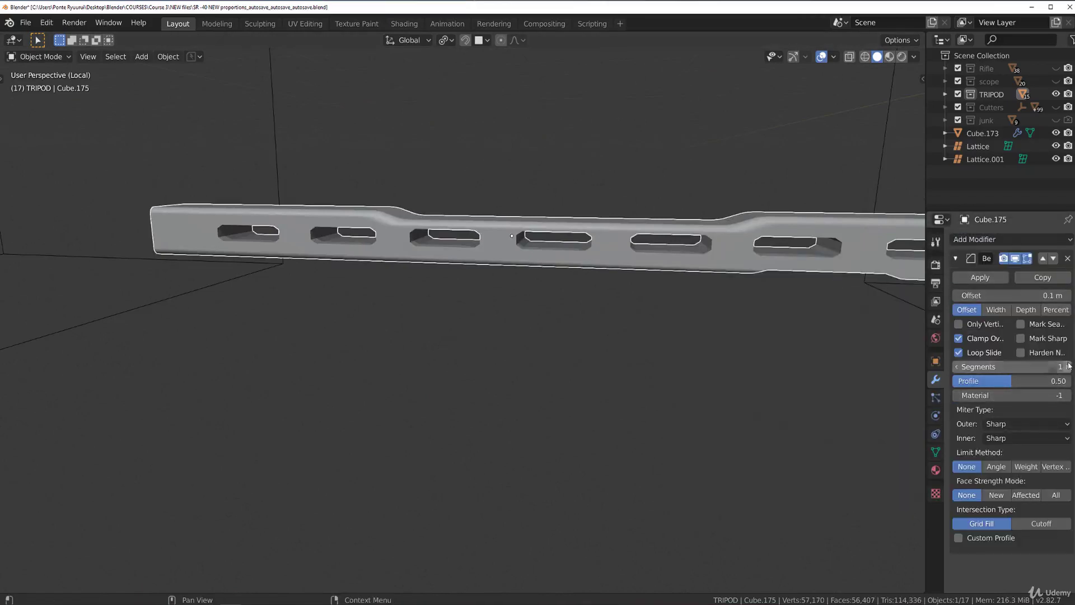
{"action": "left_click", "coordinate": [1001, 469]}
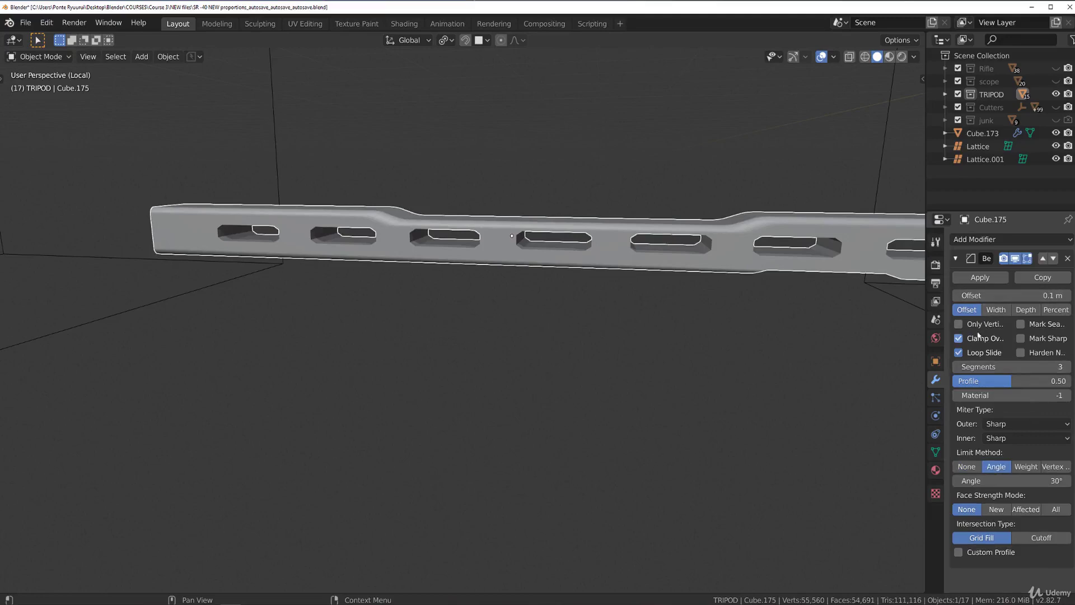
{"action": "left_click_drag", "start_coordinate": [978, 335], "coordinate": [979, 352]}
{"action": "left_click_drag", "start_coordinate": [1038, 295], "coordinate": [1022, 295]}
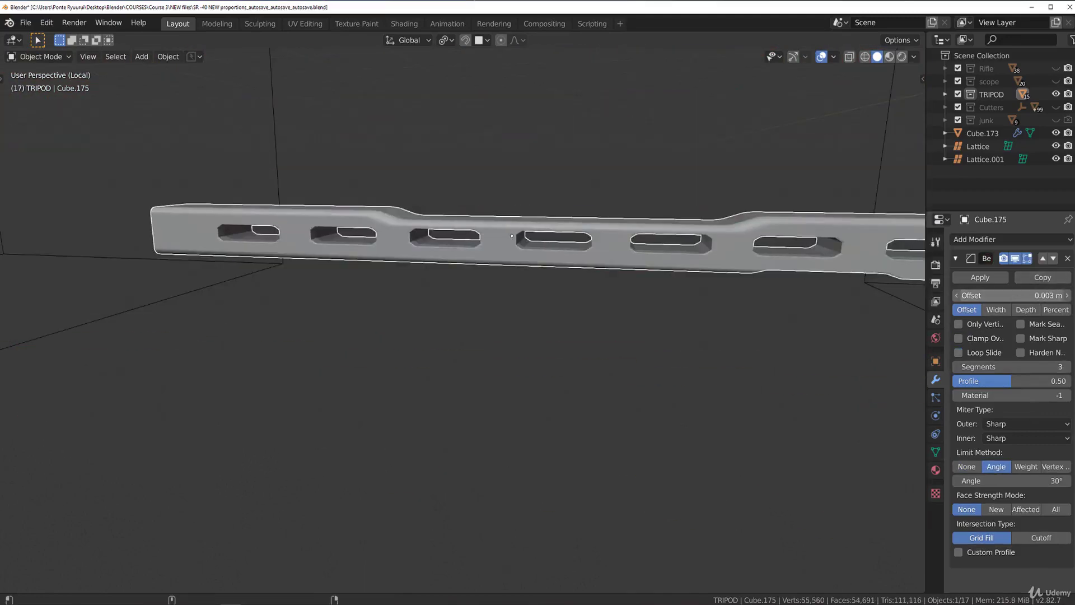
Turn on Auto Smooth for the slotted bar's mesh and shade the object smooth.
{"action": "scroll", "coordinate": [813, 310], "scroll_direction": "up", "scroll_amount": 5}
{"action": "middle_click_drag", "start_coordinate": [597, 182], "coordinate": [517, 384]}
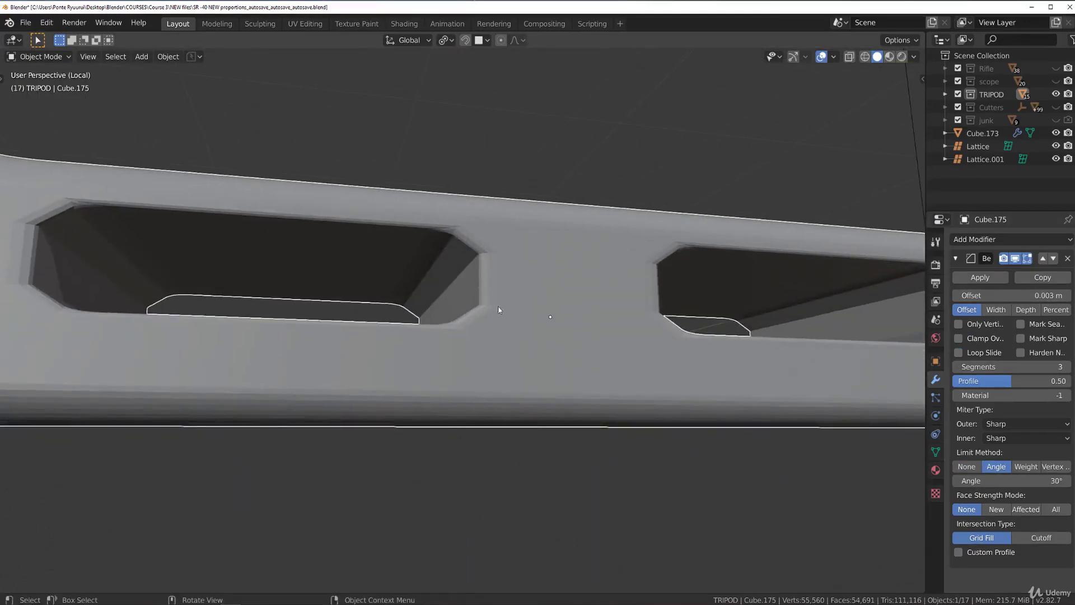
{"action": "left_click", "coordinate": [936, 452]}
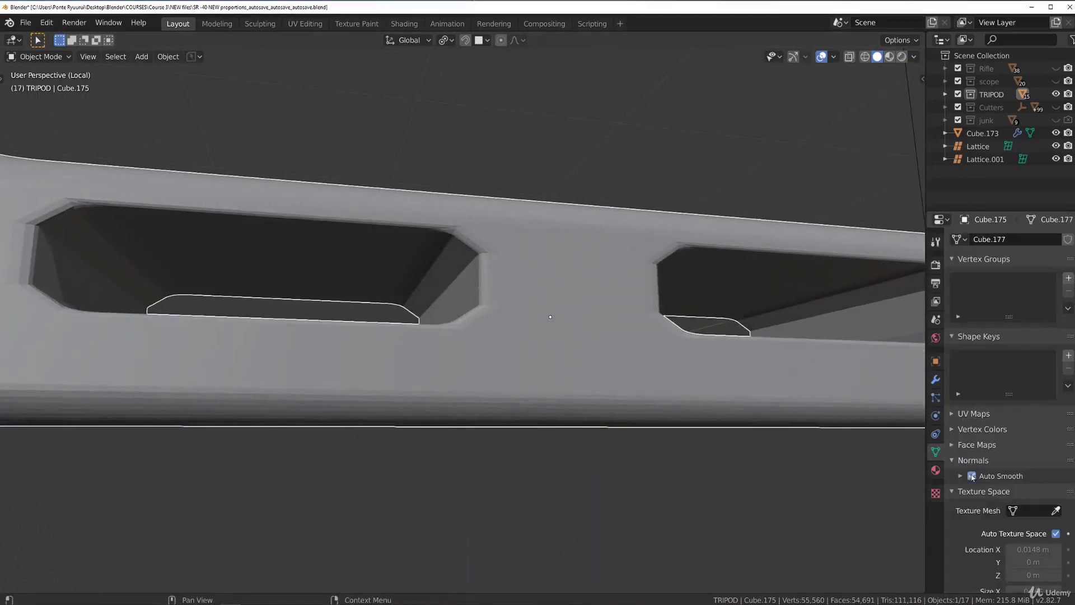
{"action": "right_click", "coordinate": [563, 300]}
{"action": "left_click", "coordinate": [564, 298]}
{"action": "scroll", "coordinate": [550, 291], "scroll_direction": "up", "scroll_amount": 3}
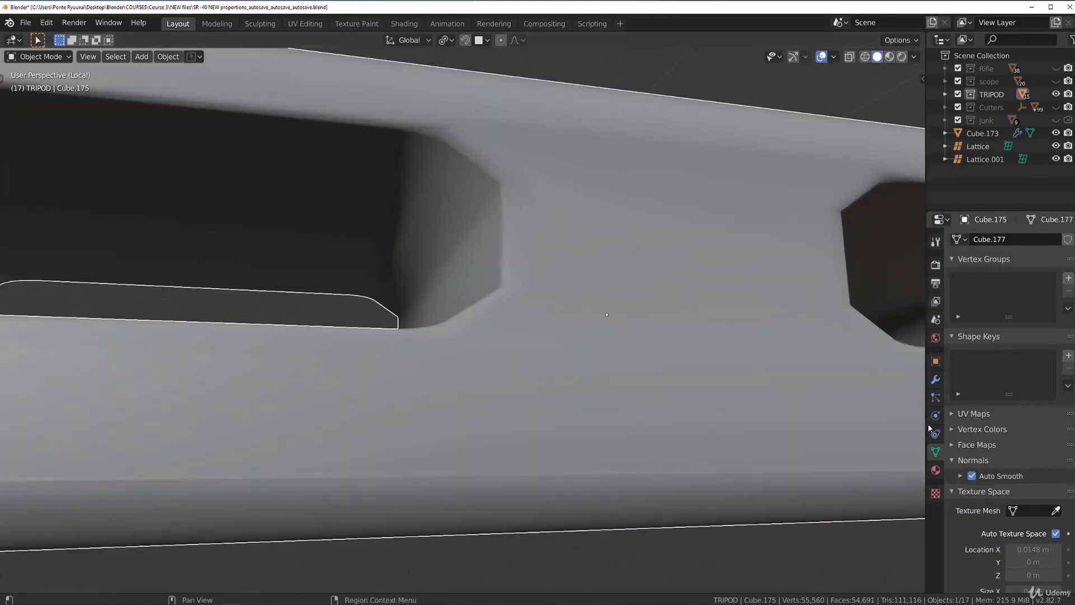
Add a Weighted Normal modifier to the slotted bar.
{"action": "left_click", "coordinate": [935, 361]}
{"action": "left_click", "coordinate": [935, 379]}
{"action": "left_click", "coordinate": [985, 239]}
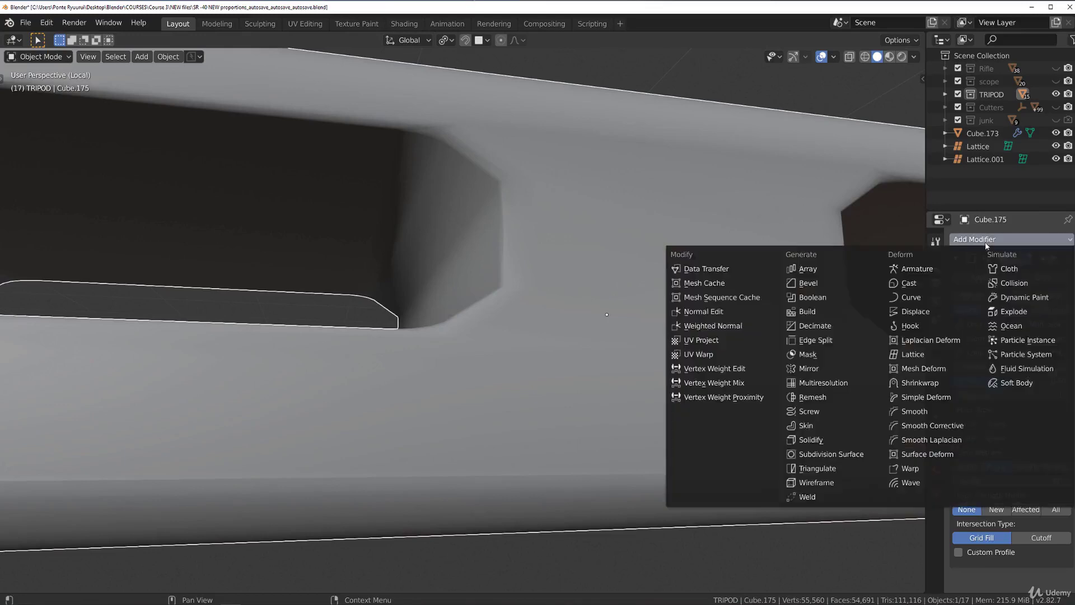
{"action": "left_click", "coordinate": [758, 327]}
{"action": "scroll", "coordinate": [758, 327], "scroll_direction": "down", "scroll_amount": 3}
{"action": "middle_click_drag", "start_coordinate": [656, 322], "coordinate": [573, 290]}
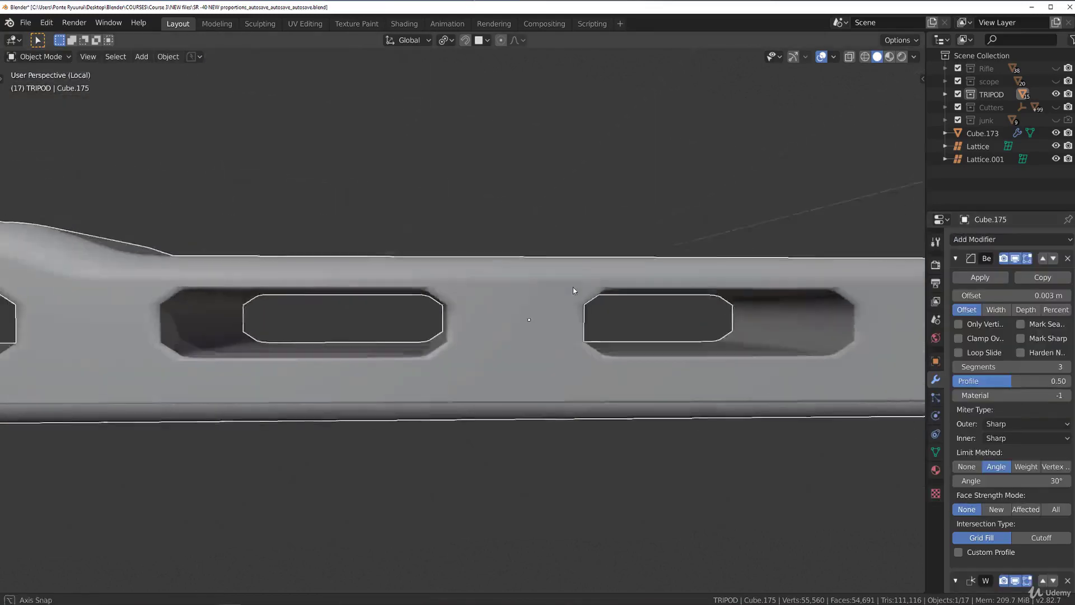
Examine the edges and vertices around a slot's end corner in Edit Mode.
{"action": "scroll", "coordinate": [455, 312], "scroll_direction": "up", "scroll_amount": 7}
{"action": "key", "text": "Tab"}
{"action": "middle_click_drag", "start_coordinate": [493, 276], "coordinate": [588, 382], "text": "shift"}
{"action": "scroll", "coordinate": [691, 346], "scroll_direction": "up", "scroll_amount": 2}
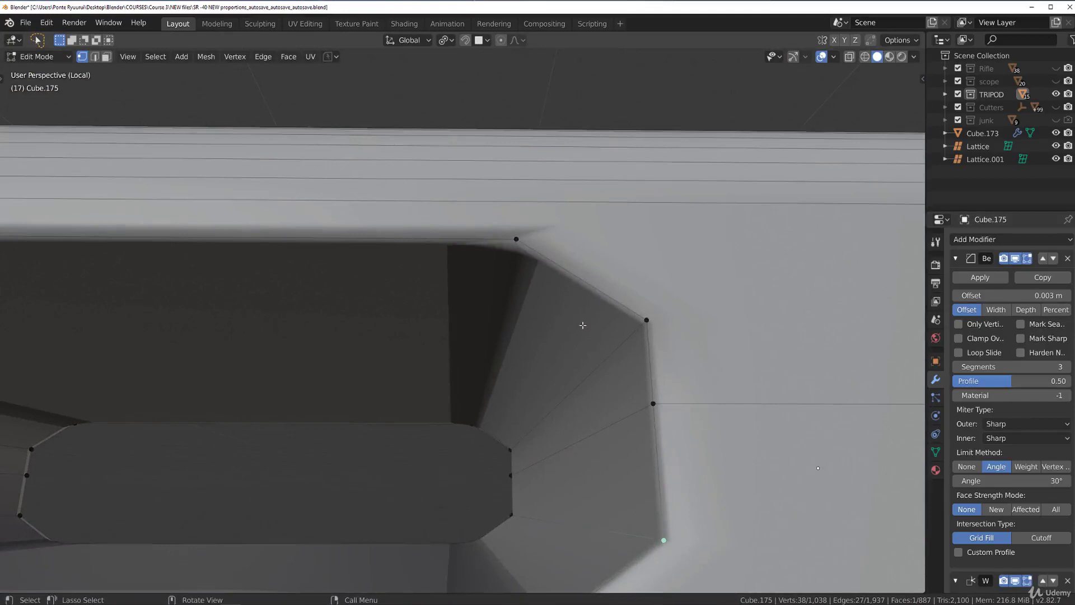
{"action": "middle_click_drag", "start_coordinate": [585, 294], "coordinate": [508, 382]}
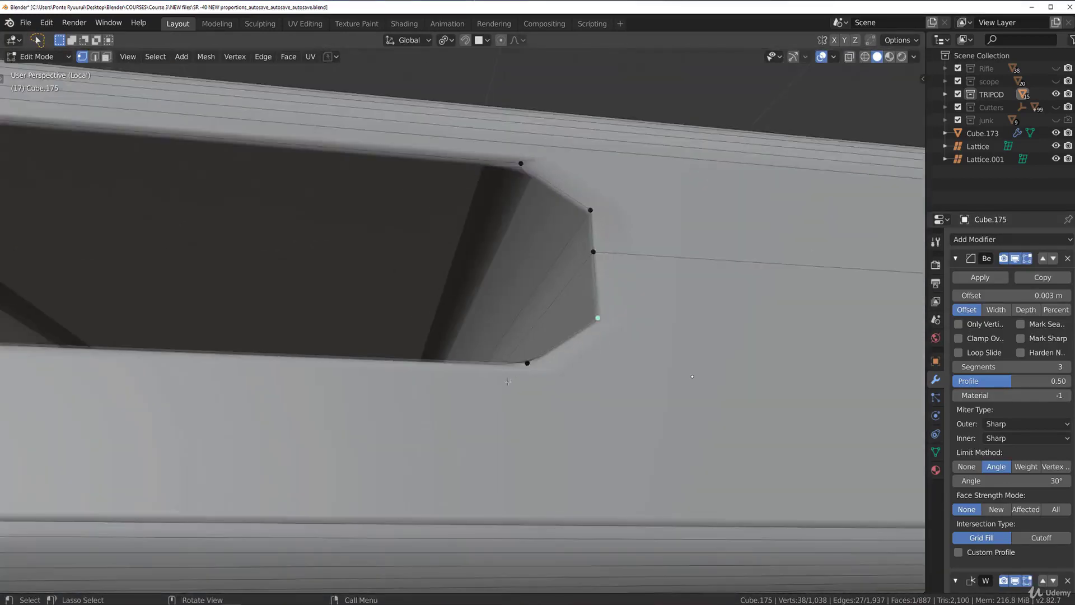
{"action": "key", "text": "a"}
{"action": "key", "text": "3"}
{"action": "middle_click_drag", "start_coordinate": [544, 297], "coordinate": [446, 377]}
{"action": "scroll", "coordinate": [447, 377], "scroll_direction": "up", "scroll_amount": 3}
{"action": "key", "text": "2"}
{"action": "left_click", "coordinate": [461, 305]}
{"action": "middle_click_drag", "start_coordinate": [490, 326], "coordinate": [471, 359]}
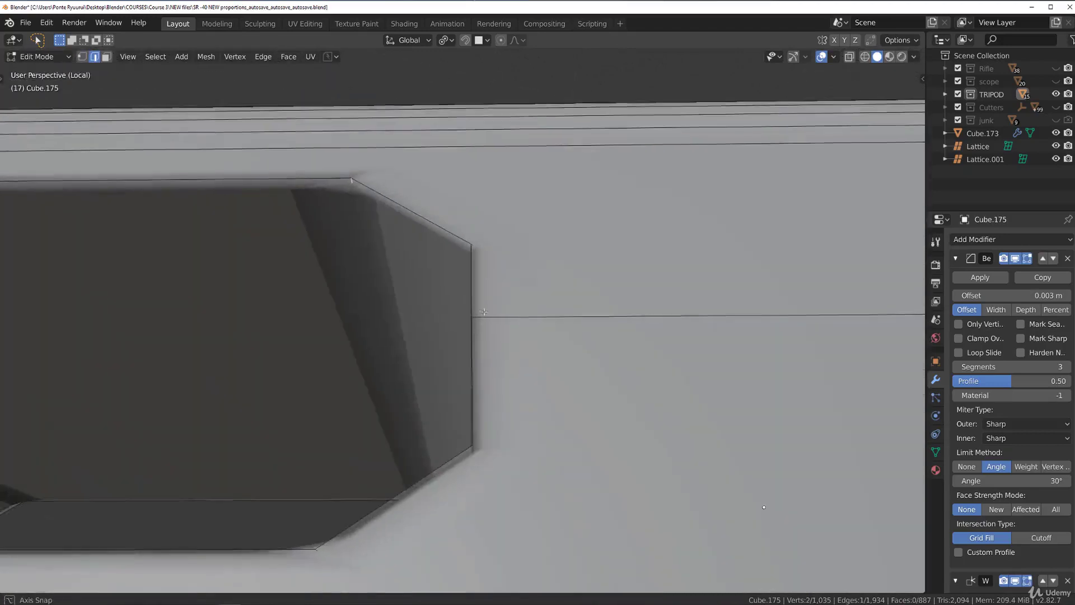
{"action": "scroll", "coordinate": [471, 358], "scroll_direction": "down", "scroll_amount": 3}
Apply an Edge Bevel Weight factor of -1 to all edges of the bar's mesh.
{"action": "key", "text": "Tab"}
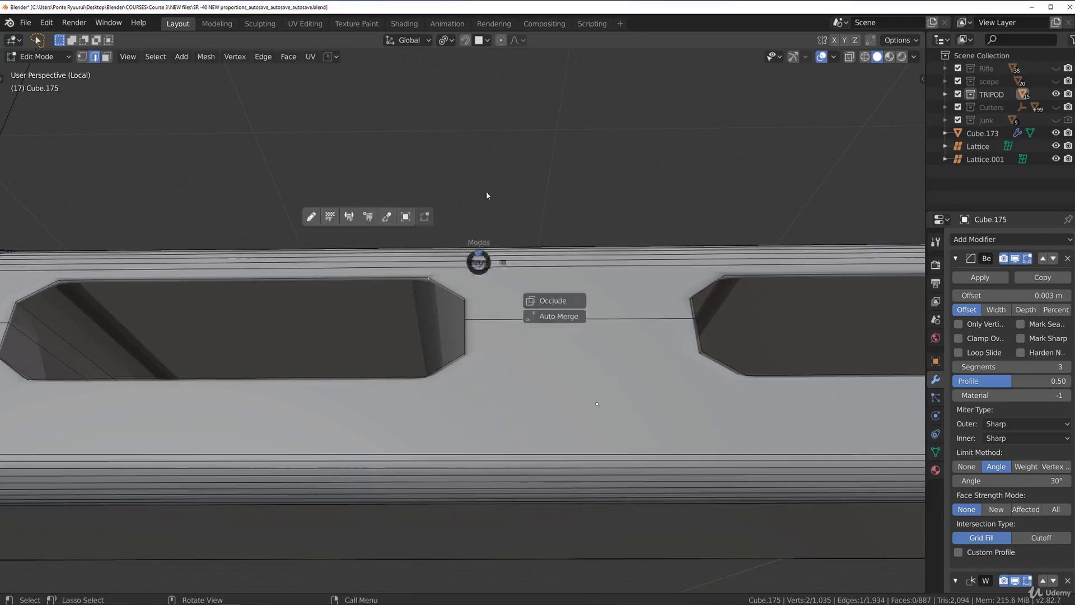
{"action": "scroll", "coordinate": [472, 325], "scroll_direction": "up", "scroll_amount": 3}
{"action": "scroll", "coordinate": [518, 337], "scroll_direction": "down", "scroll_amount": 4}
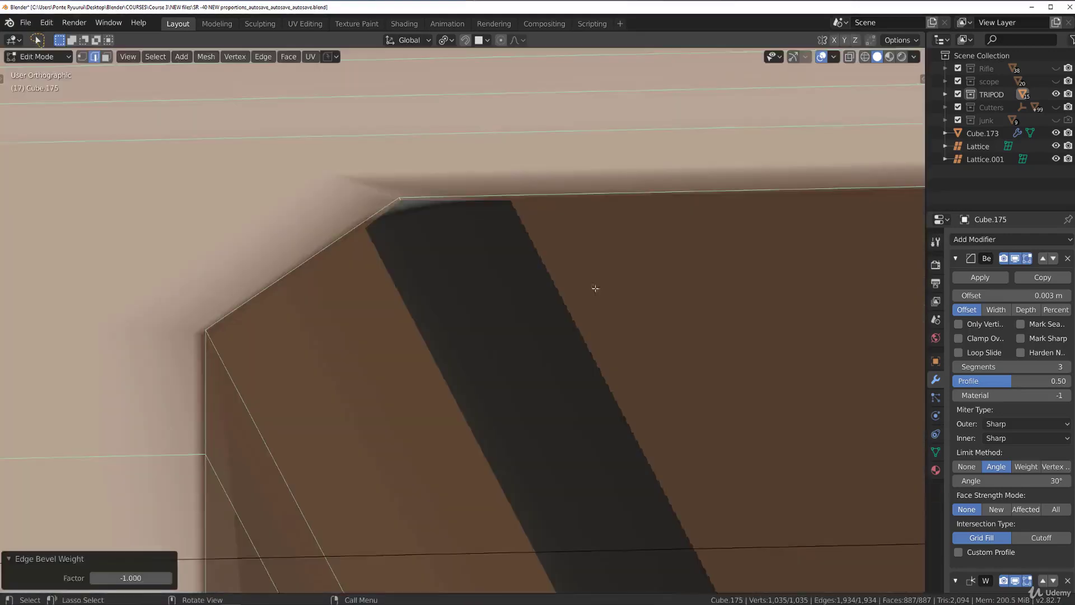
{"action": "scroll", "coordinate": [425, 246], "scroll_direction": "down", "scroll_amount": 5}
Select the complete edge outline of the slot beside the bar's sloped section and mark it sharp.
{"action": "left_click", "coordinate": [578, 279]}
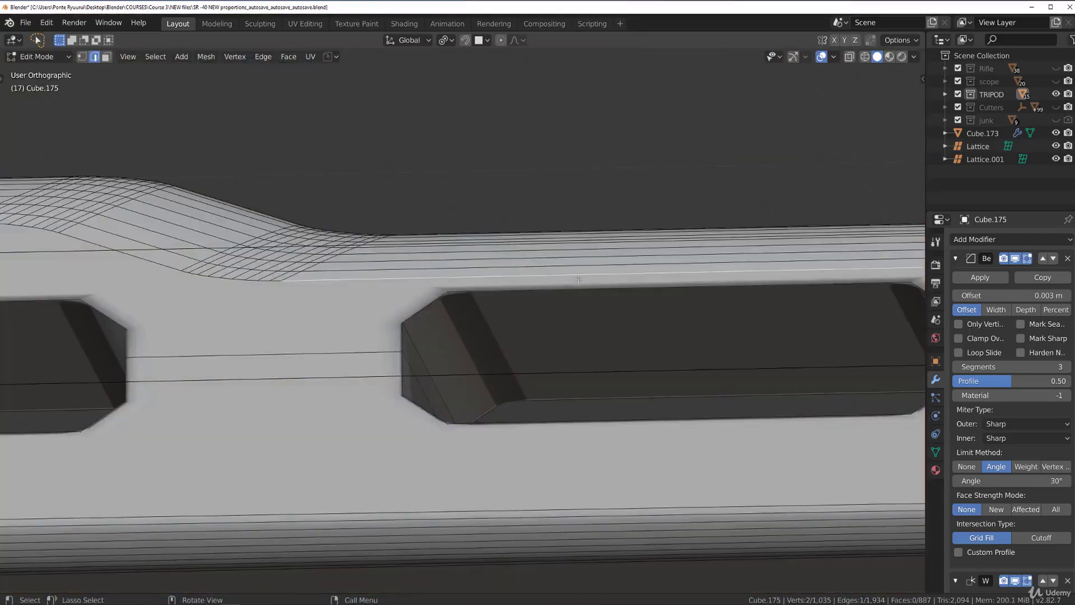
{"action": "left_click", "coordinate": [428, 393], "text": "ctrl"}
{"action": "key", "text": "KP_Decimal"}
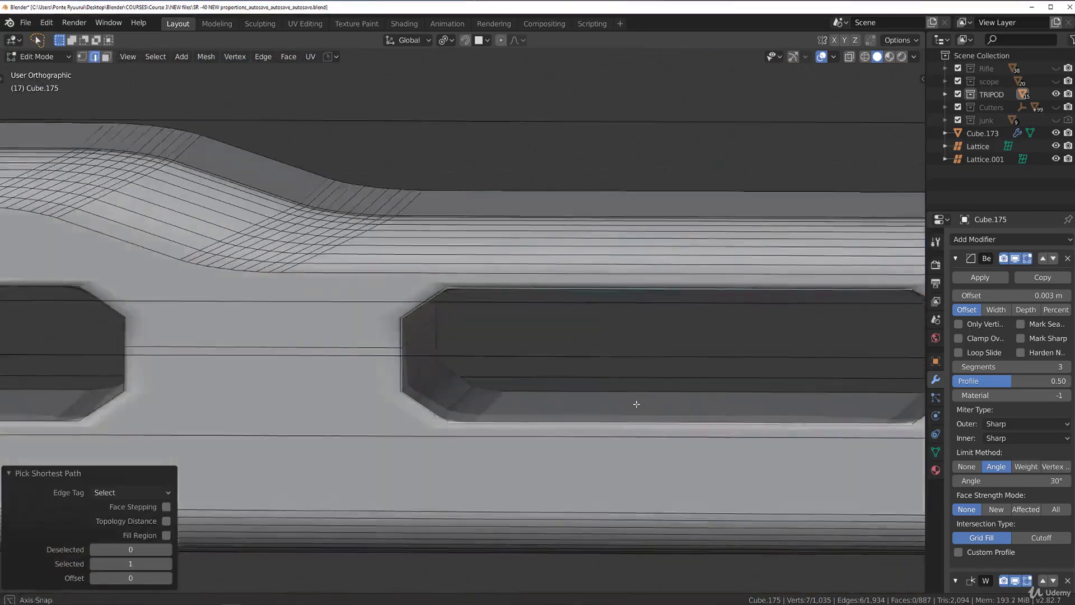
{"action": "left_click", "coordinate": [701, 281], "text": "ctrl"}
{"action": "middle_click_drag", "start_coordinate": [546, 265], "coordinate": [479, 251]}
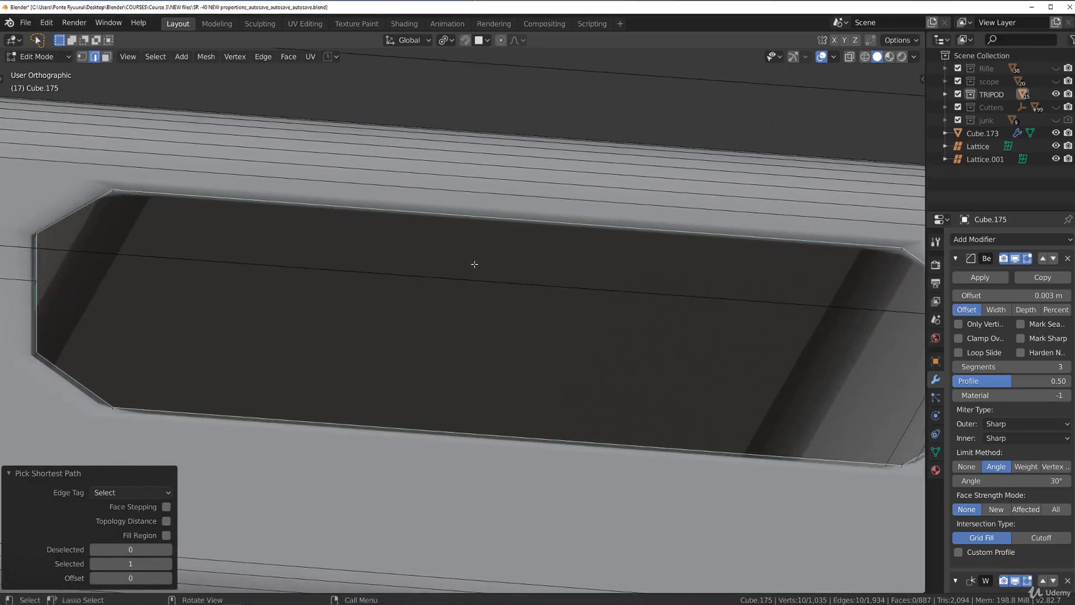
{"action": "right_click", "coordinate": [474, 264]}
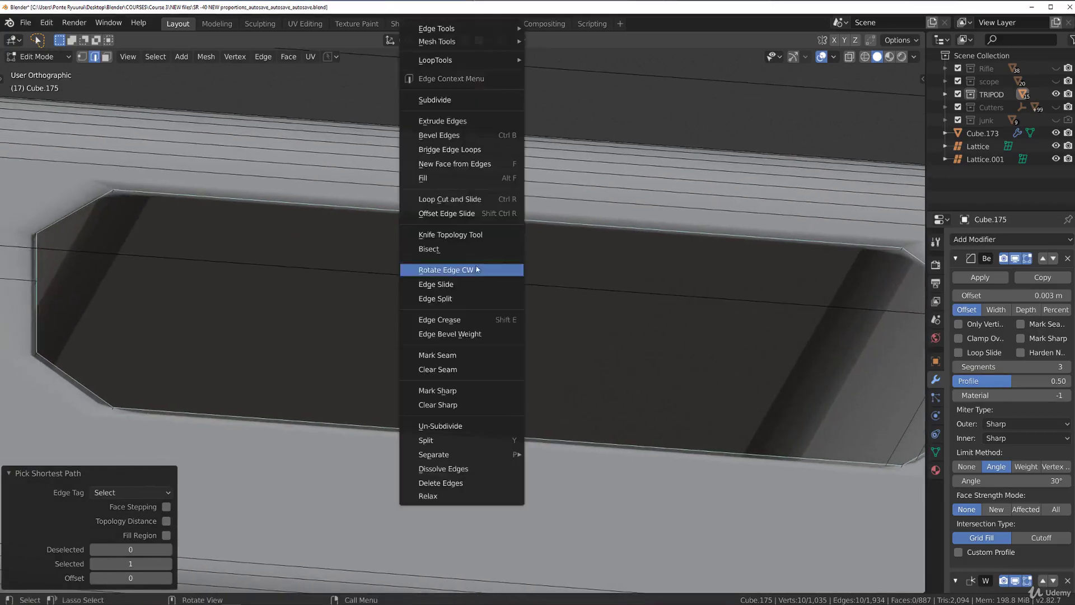
{"action": "left_click", "coordinate": [475, 390]}
Mark the long edge directly above that slot as sharp.
{"action": "middle_click_drag", "start_coordinate": [333, 291], "coordinate": [487, 354], "text": "shift"}
{"action": "left_click", "coordinate": [496, 267]}
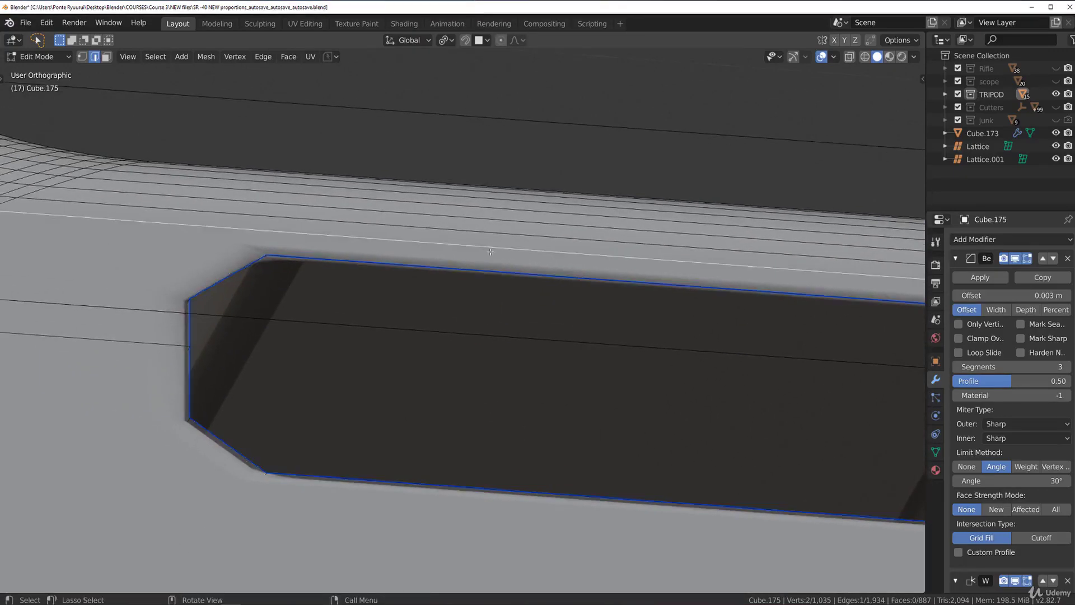
{"action": "right_click", "coordinate": [496, 266]}
{"action": "left_click", "coordinate": [520, 361]}
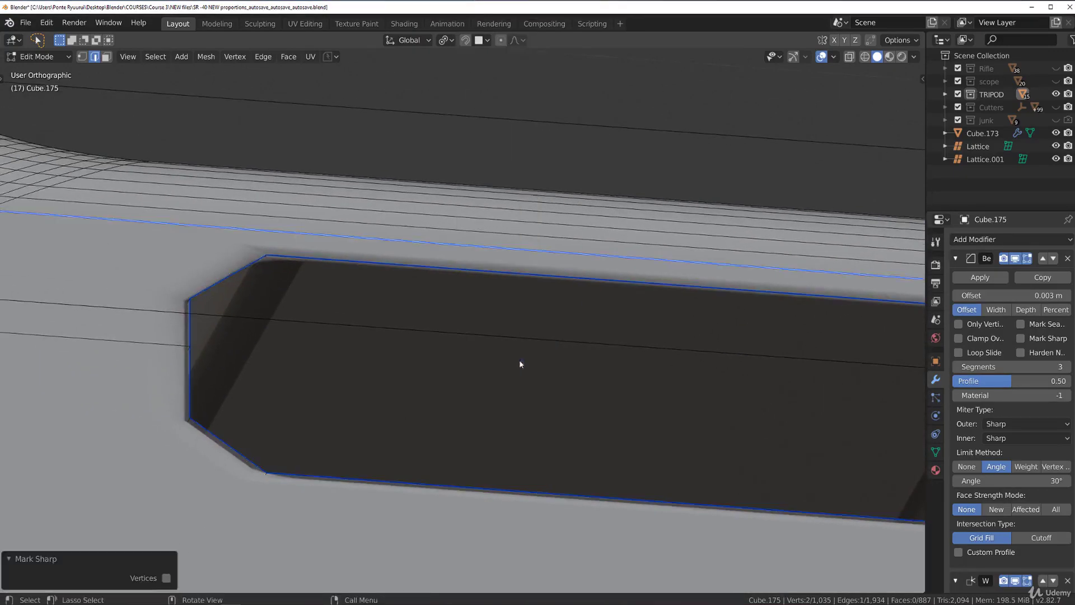
Isolate the bar in local view, select the whole outer border of its slotted side face and mark it sharp.
{"action": "scroll", "coordinate": [519, 361], "scroll_direction": "down", "scroll_amount": 6}
{"action": "middle_click_drag", "start_coordinate": [476, 325], "coordinate": [480, 343]}
{"action": "scroll", "coordinate": [480, 344], "scroll_direction": "up", "scroll_amount": 3}
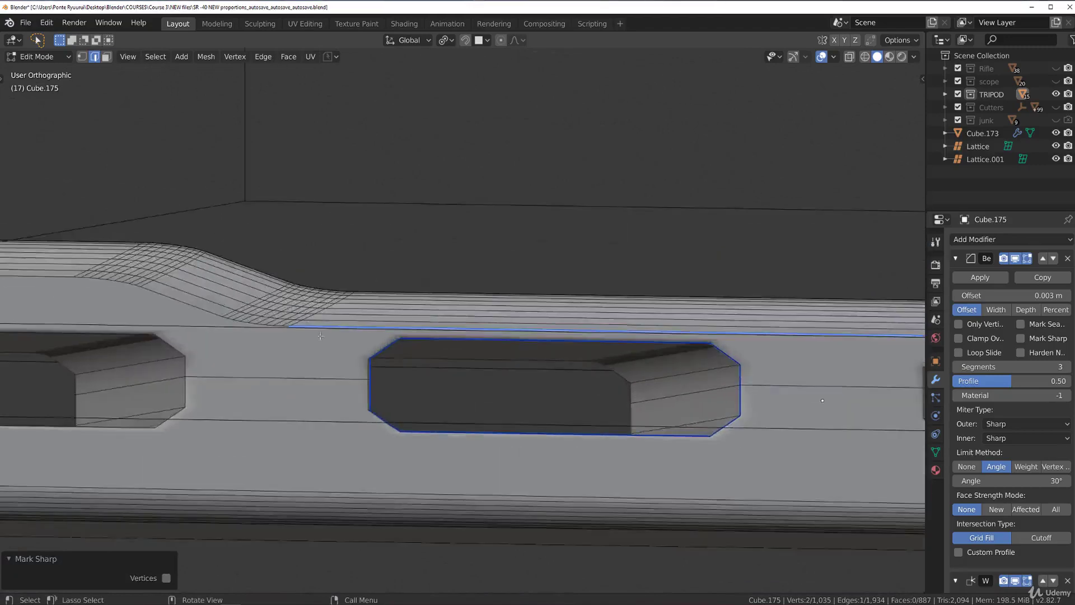
{"action": "scroll", "coordinate": [237, 343], "scroll_direction": "down", "scroll_amount": 5}
{"action": "left_click", "coordinate": [230, 308], "text": "ctrl"}
{"action": "key", "text": "KP_Divide"}
{"action": "scroll", "coordinate": [197, 346], "scroll_direction": "up", "scroll_amount": 5}
{"action": "left_click", "coordinate": [382, 390], "text": "ctrl"}
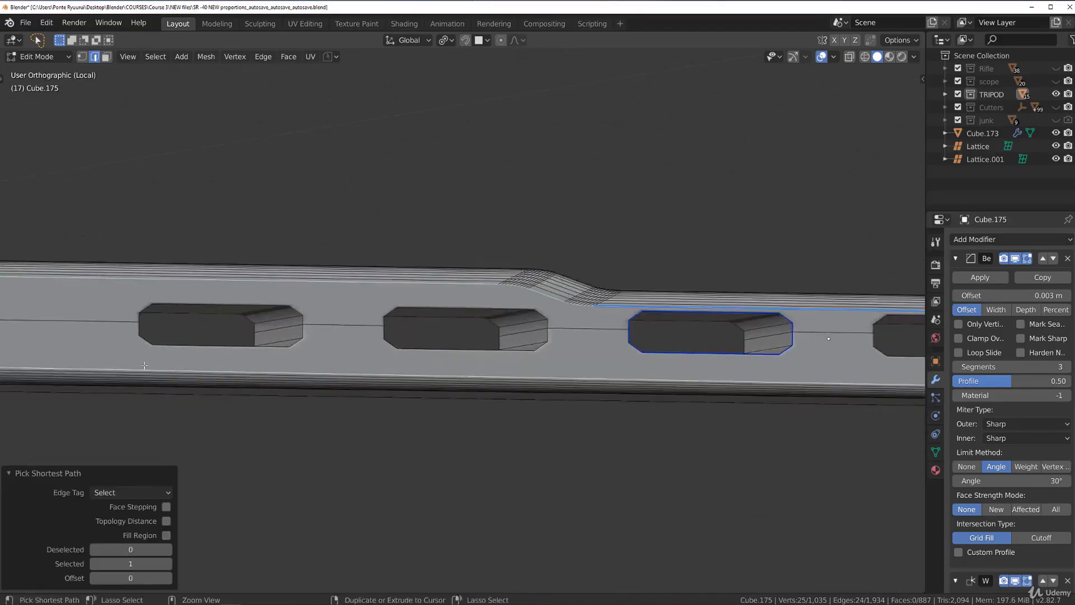
{"action": "scroll", "coordinate": [367, 364], "scroll_direction": "down", "scroll_amount": 3}
{"action": "middle_click_drag", "start_coordinate": [340, 328], "coordinate": [60, 328], "text": "shift"}
{"action": "left_click", "coordinate": [651, 340], "text": "ctrl"}
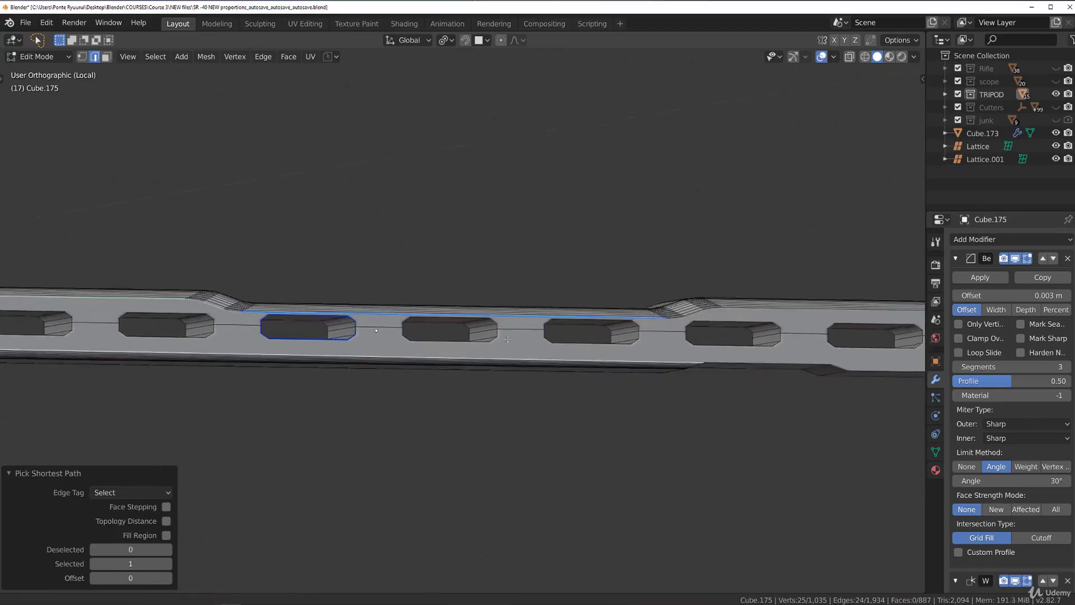
{"action": "scroll", "coordinate": [644, 336], "scroll_direction": "up", "scroll_amount": 3}
{"action": "scroll", "coordinate": [600, 273], "scroll_direction": "up", "scroll_amount": 3}
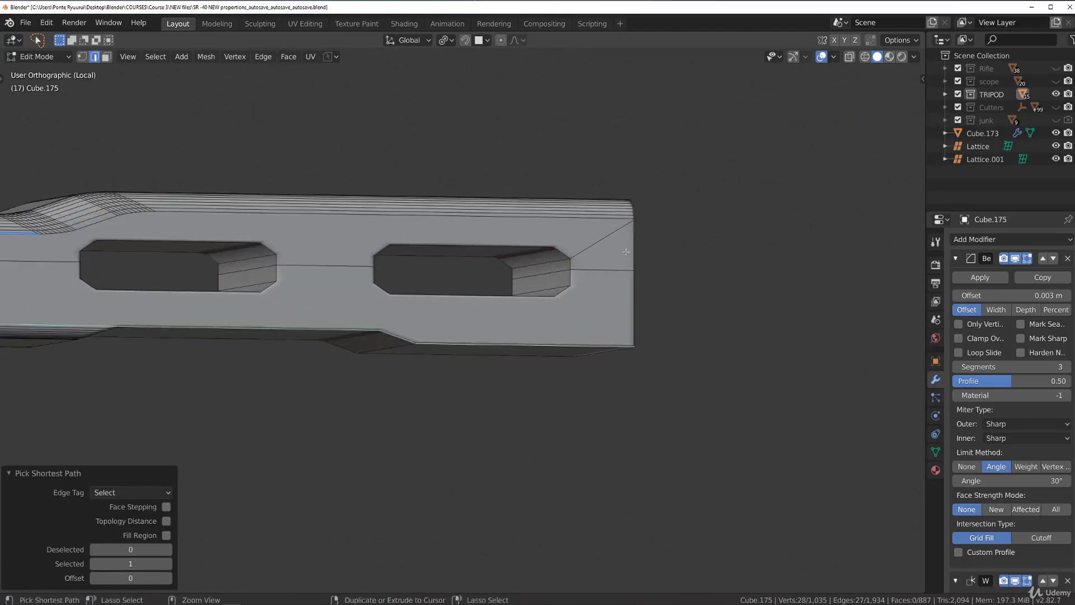
{"action": "left_click", "coordinate": [241, 219], "text": "ctrl"}
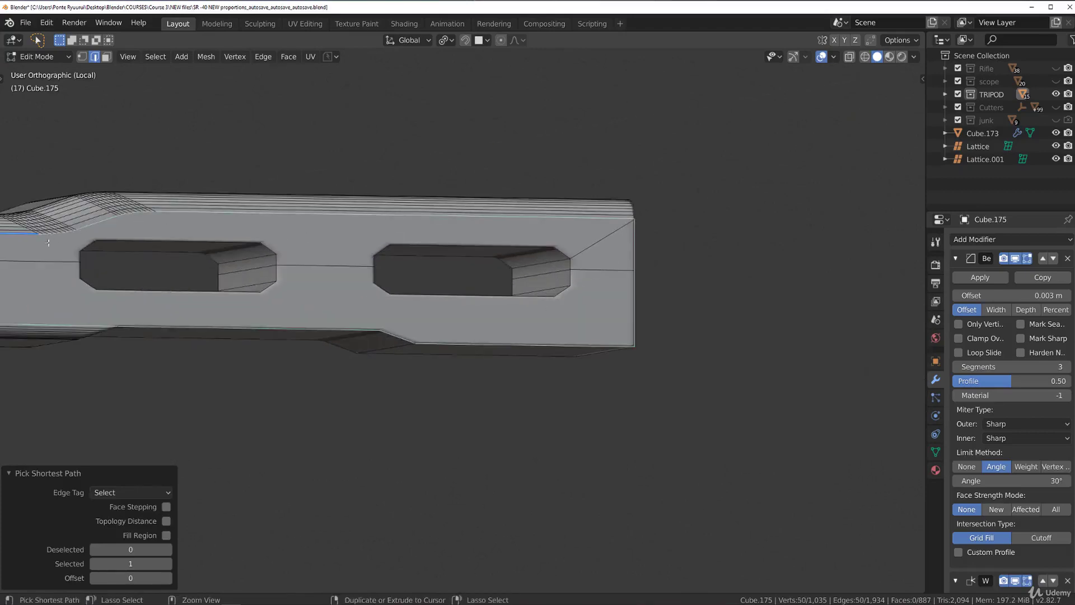
{"action": "right_click", "coordinate": [147, 388]}
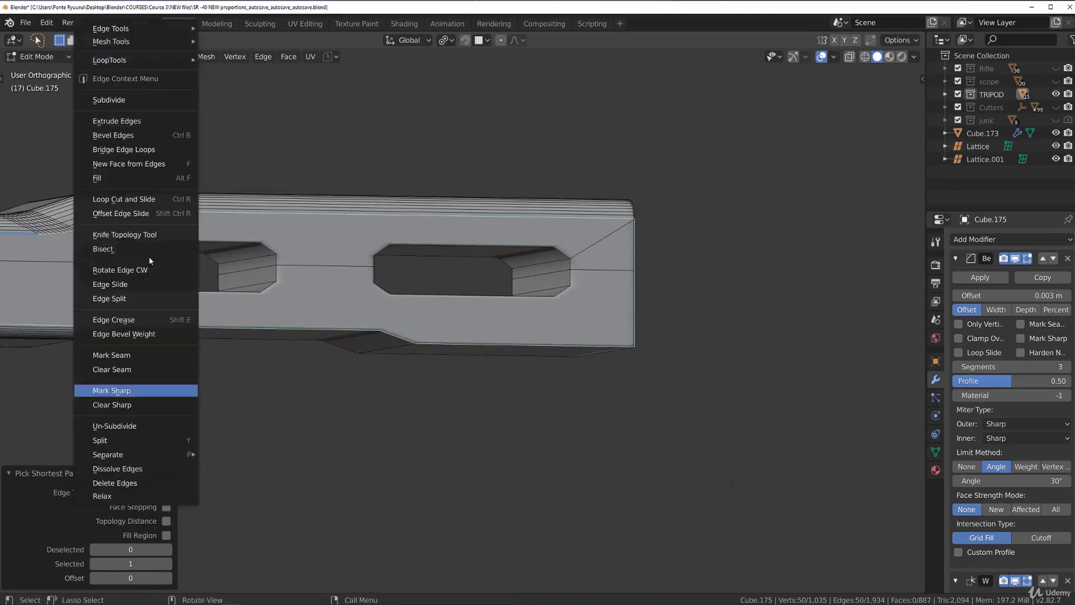
{"action": "left_click", "coordinate": [147, 389]}
Select the edge outlines of the four unmarked slots between the marked slot and the bar's stepped far end.
{"action": "left_click", "coordinate": [337, 249], "text": "alt"}
{"action": "left_click", "coordinate": [256, 287], "text": "alt+shift"}
{"action": "key", "text": "ctrl+z"}
{"action": "left_click", "coordinate": [251, 292], "text": "alt+shift"}
{"action": "left_click", "coordinate": [376, 256], "text": "alt+shift"}
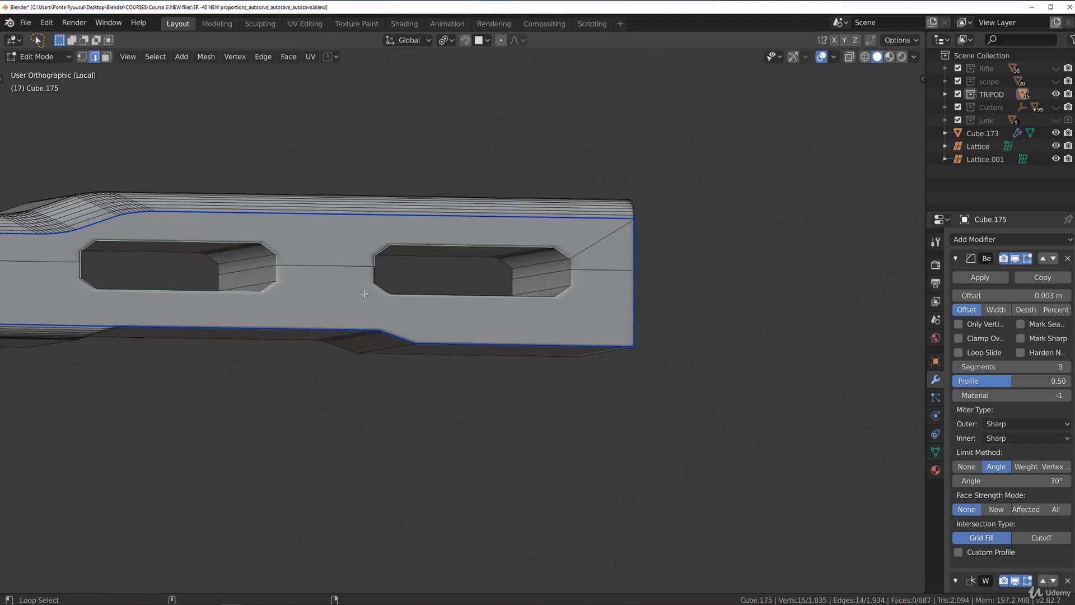
{"action": "left_click", "coordinate": [373, 293], "text": "alt+shift"}
{"action": "middle_click_drag", "start_coordinate": [373, 293], "coordinate": [748, 298], "text": "shift"}
{"action": "left_click", "coordinate": [339, 286], "text": "alt+shift"}
{"action": "left_click", "coordinate": [351, 298], "text": "alt+shift"}
{"action": "middle_click_drag", "start_coordinate": [624, 269], "coordinate": [248, 284], "text": "shift"}
{"action": "middle_click_drag", "start_coordinate": [329, 303], "coordinate": [375, 343], "text": "shift"}
{"action": "left_click", "coordinate": [453, 360], "text": "alt+shift"}
Add the outlines of the two slots on the other side of the marked slot to the selection and mark all of them sharp.
{"action": "left_click", "coordinate": [249, 303], "text": "alt+shift"}
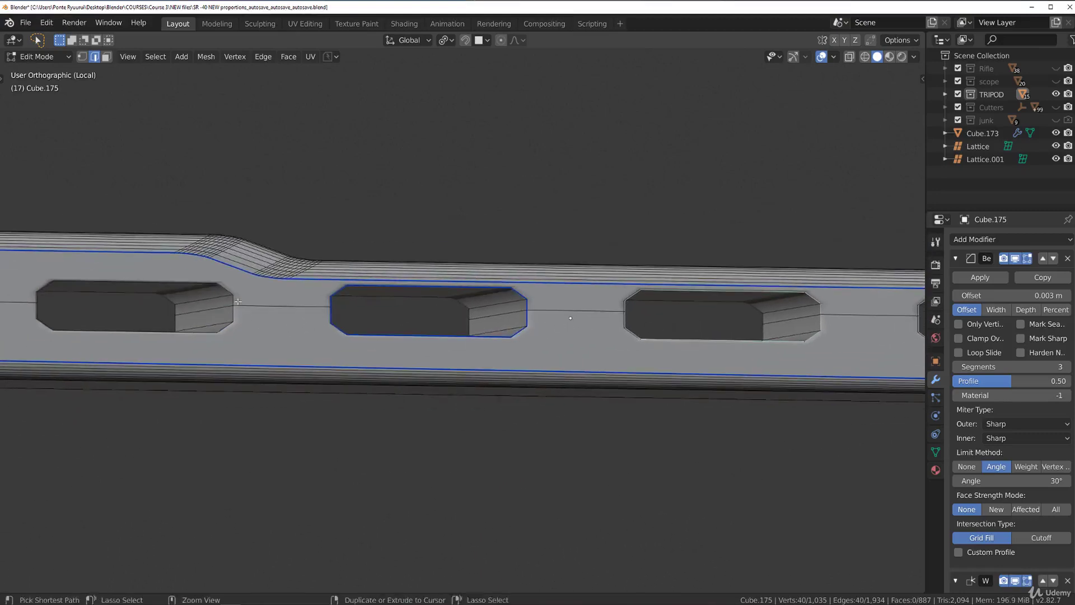
{"action": "key", "text": "ctrl+z"}
{"action": "left_click", "coordinate": [185, 266], "text": "alt+shift"}
{"action": "key", "text": "ctrl+z"}
{"action": "left_click", "coordinate": [214, 277], "text": "alt+shift"}
{"action": "left_click", "coordinate": [219, 335], "text": "alt+shift"}
{"action": "middle_click_drag", "start_coordinate": [219, 334], "coordinate": [615, 342], "text": "shift"}
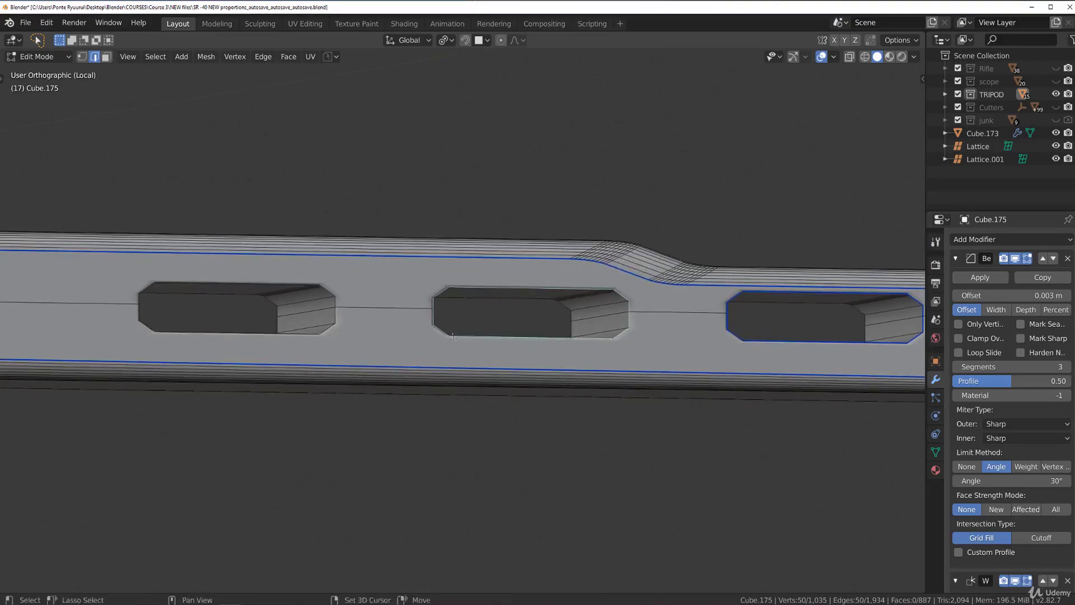
{"action": "left_click", "coordinate": [291, 283], "text": "alt+shift"}
{"action": "left_click", "coordinate": [292, 284], "text": "alt+shift"}
{"action": "left_click", "coordinate": [293, 284], "text": "alt+shift"}
{"action": "left_click", "coordinate": [302, 337], "text": "alt+shift"}
{"action": "scroll", "coordinate": [276, 361], "scroll_direction": "down", "scroll_amount": 2}
{"action": "scroll", "coordinate": [467, 311], "scroll_direction": "down", "scroll_amount": 1}
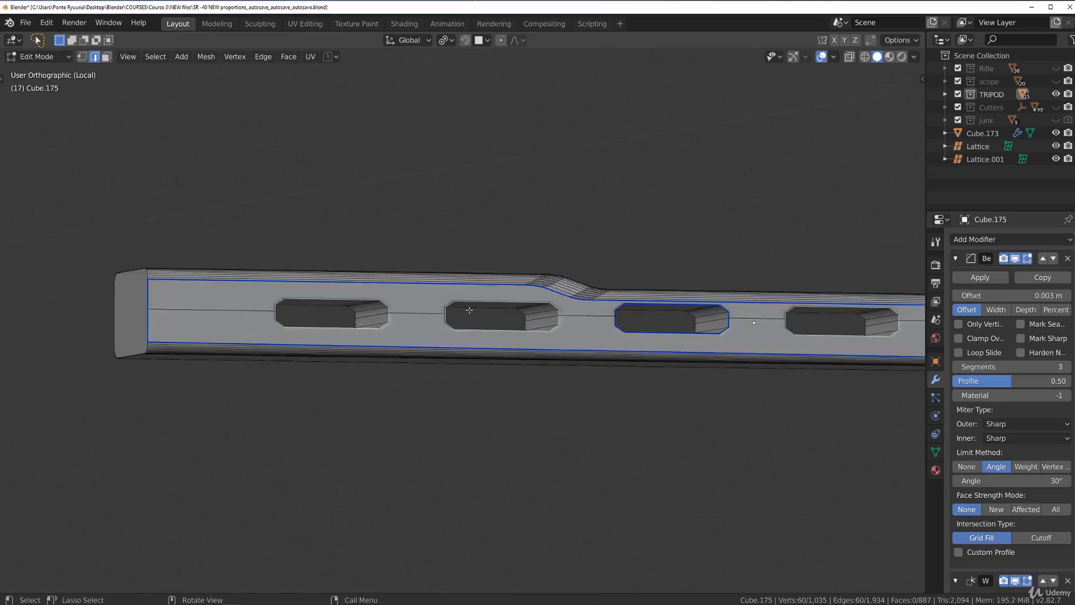
{"action": "right_click", "coordinate": [470, 310]}
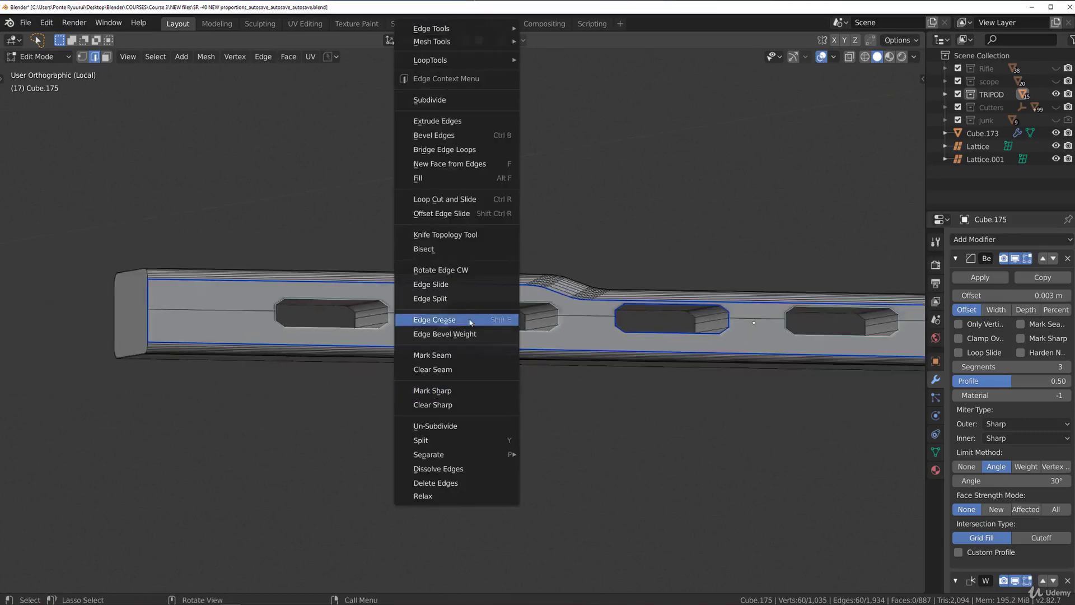
{"action": "left_click", "coordinate": [446, 395]}
Examine the smooth shading around the slot corners in Object Mode, including from the front view.
{"action": "scroll", "coordinate": [456, 377], "scroll_direction": "up", "scroll_amount": 6}
{"action": "key", "text": "Tab"}
{"action": "mouse_move", "coordinate": [471, 302]}
{"action": "middle_mouse_down", "text": "shift"}
{"action": "mouse_move", "coordinate": [314, 281]}
{"action": "mouse_move", "coordinate": [35, 287]}
{"action": "middle_mouse_up", "text": "shift"}
{"action": "middle_click_drag", "start_coordinate": [841, 267], "coordinate": [391, 304], "text": "shift"}
{"action": "scroll", "coordinate": [395, 309], "scroll_direction": "up", "scroll_amount": 6}
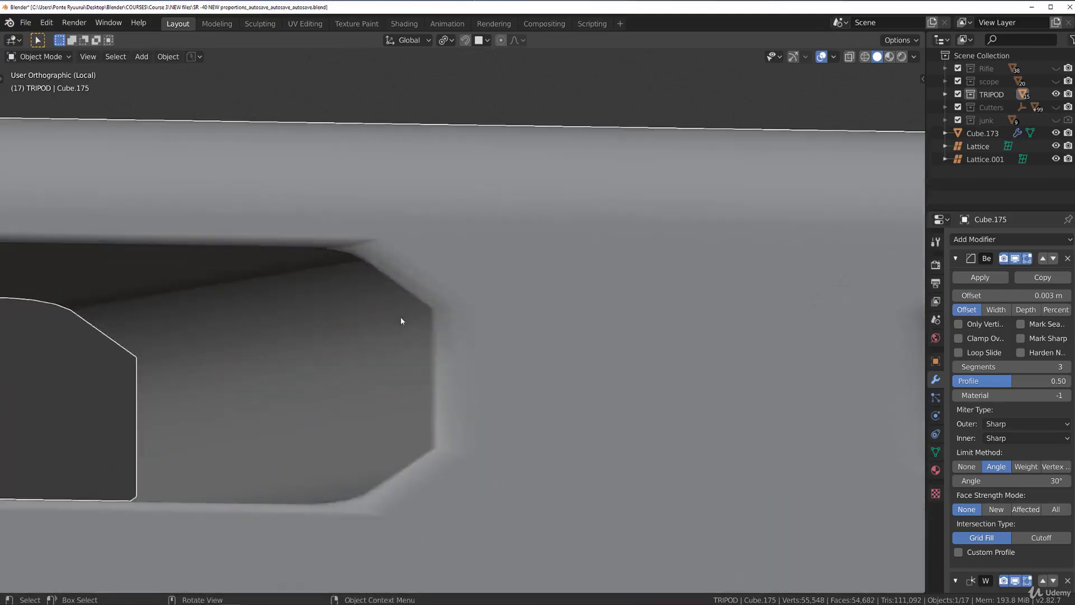
{"action": "key", "text": "KP_1"}
{"action": "scroll", "coordinate": [221, 268], "scroll_direction": "up", "scroll_amount": 6}
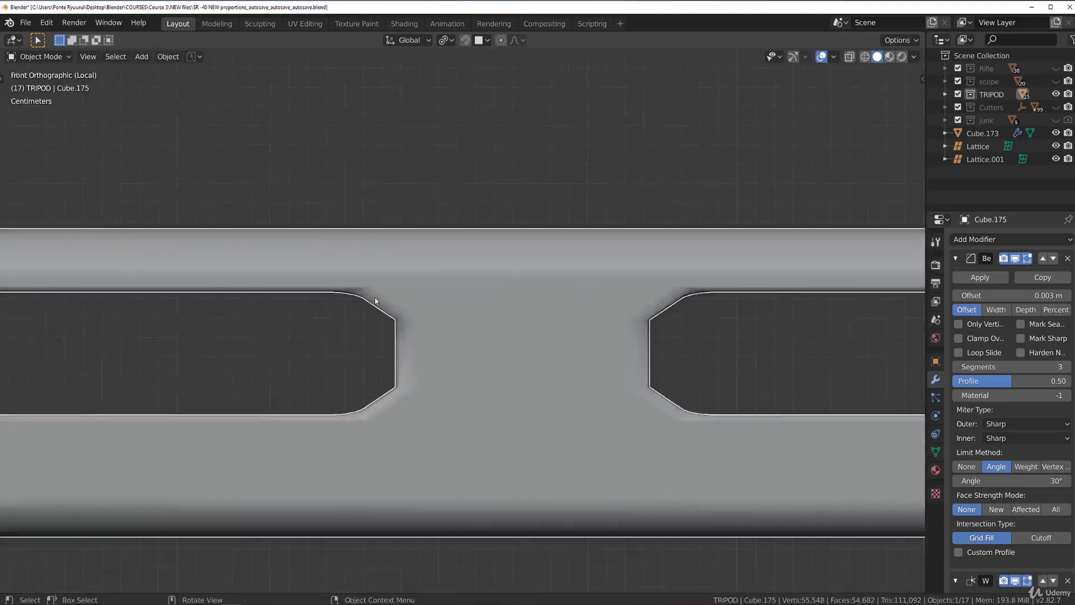
{"action": "middle_click_drag", "start_coordinate": [221, 268], "coordinate": [503, 297], "text": "shift"}
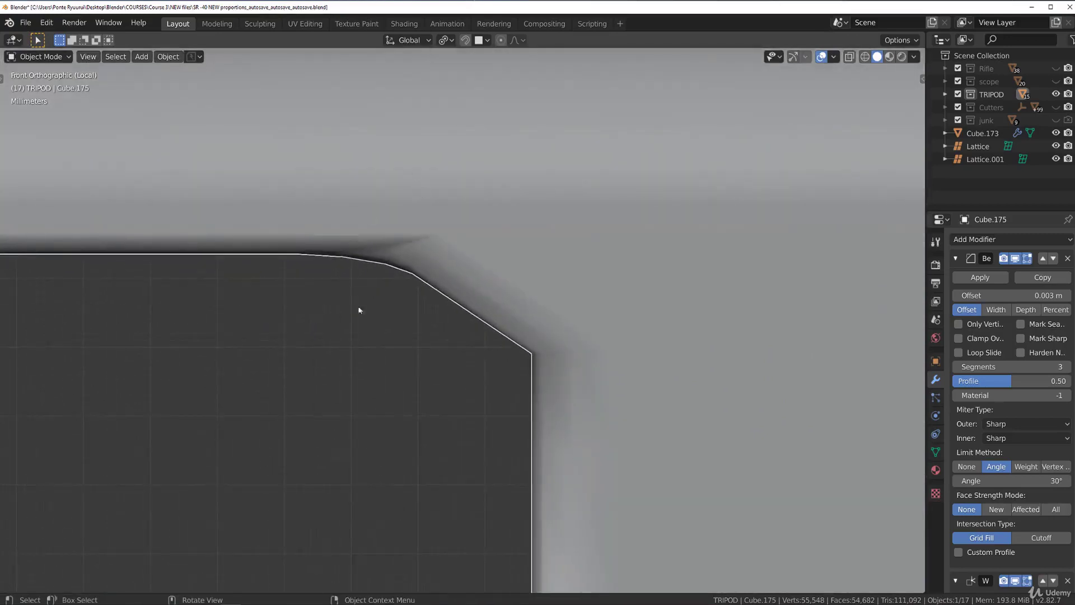
{"action": "middle_click_drag", "start_coordinate": [359, 309], "coordinate": [420, 244]}
{"action": "middle_click_drag", "start_coordinate": [499, 280], "coordinate": [468, 388], "text": "shift"}
Try applying the Bevel modifier to check the slot corner's topology in Edit Mode, and undo it.
{"action": "left_click", "coordinate": [983, 282]}
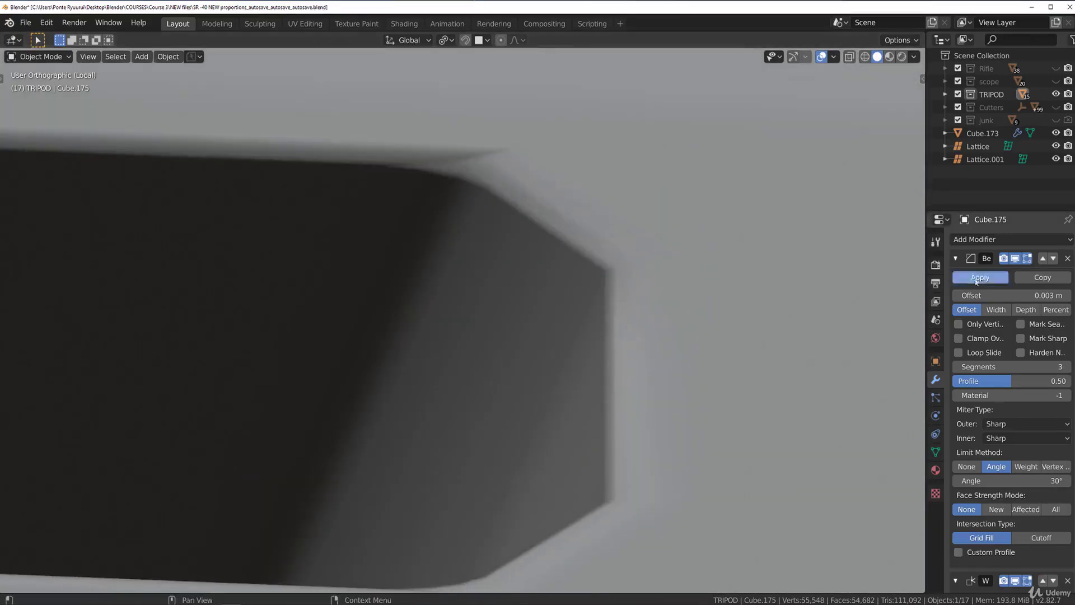
{"action": "key", "text": "Tab"}
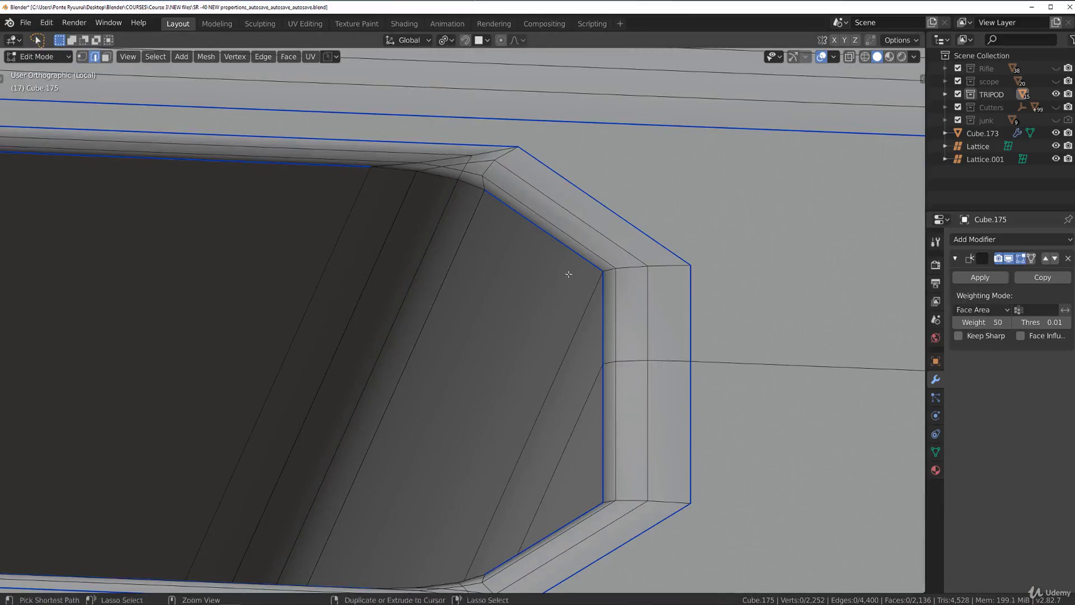
{"action": "key", "text": "ctrl+z"}
{"action": "key", "text": "ctrl+z"}
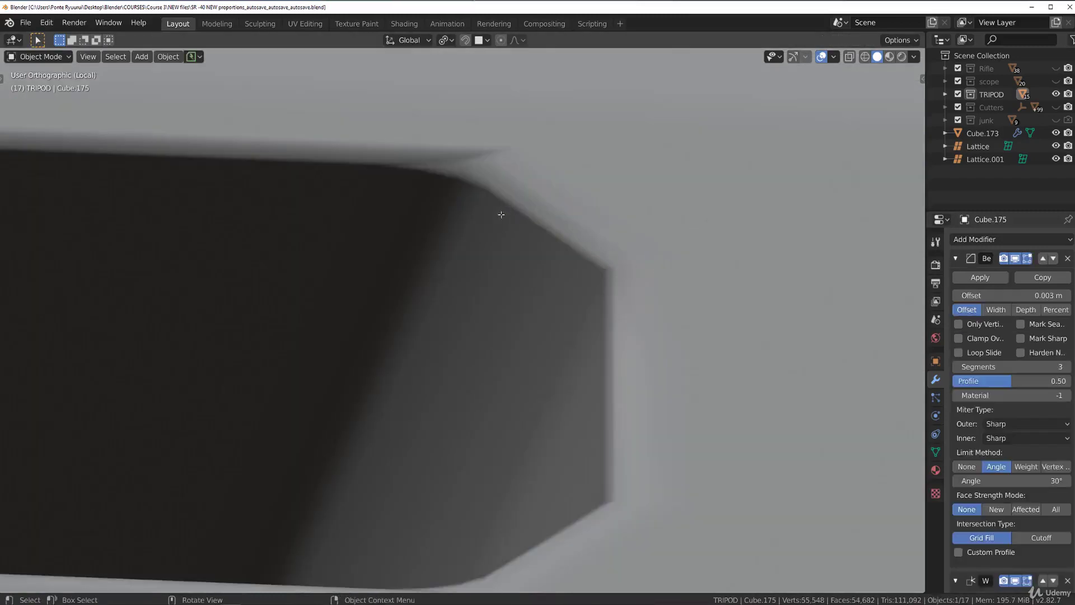
Select an edge at the slot's upper corner in Edit Mode and mark it sharp.
{"action": "key", "text": "Tab"}
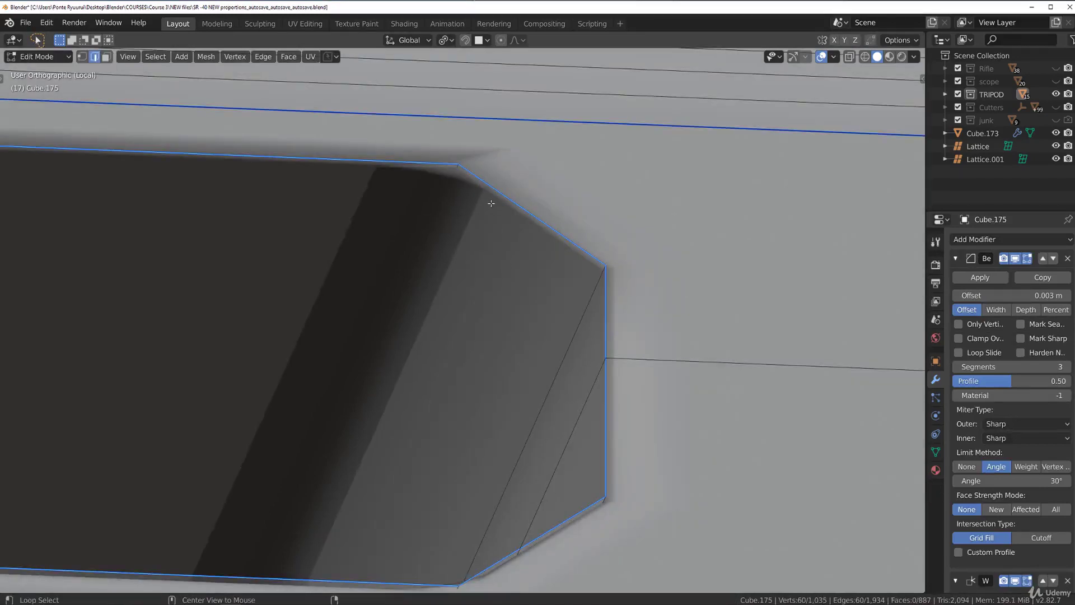
{"action": "scroll", "coordinate": [453, 277], "scroll_direction": "up", "scroll_amount": 3}
{"action": "left_click", "coordinate": [392, 232]}
{"action": "key", "text": "q"}
{"action": "right_click", "coordinate": [442, 269]}
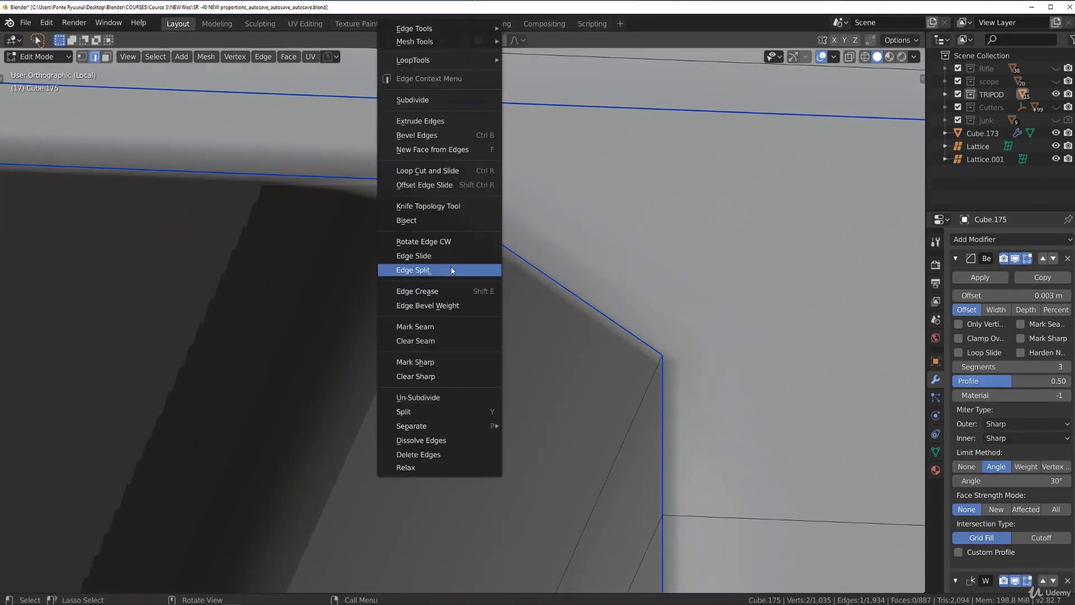
{"action": "left_click", "coordinate": [449, 362]}
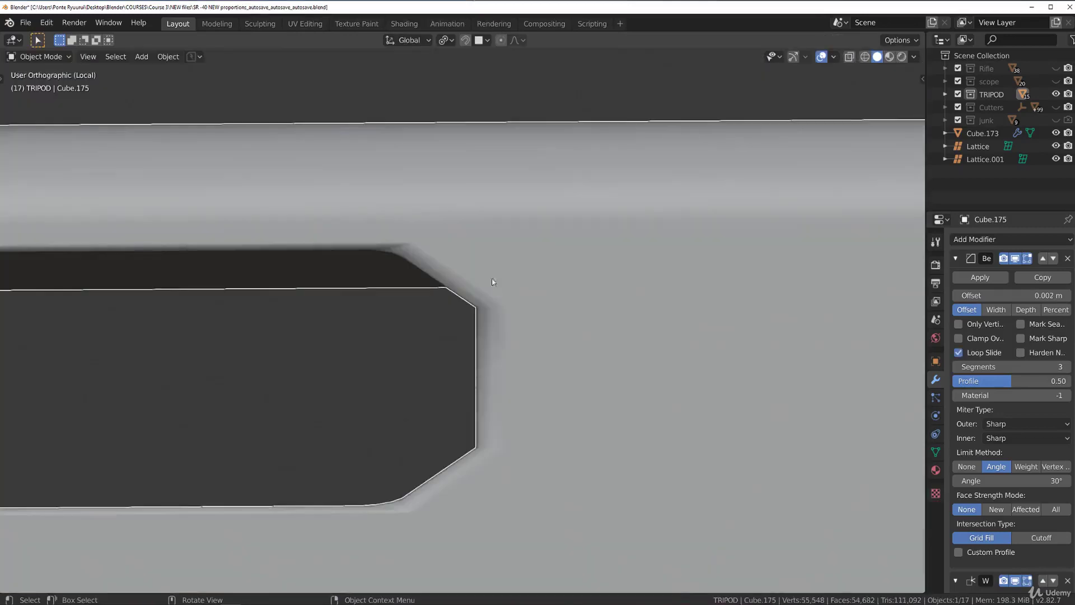
Cut an edge with the Knife from the slot's upper corner to the sharp line above it and inspect the shading.
{"action": "key", "text": "Tab"}
{"action": "left_click", "coordinate": [329, 292]}
{"action": "key", "text": "k"}
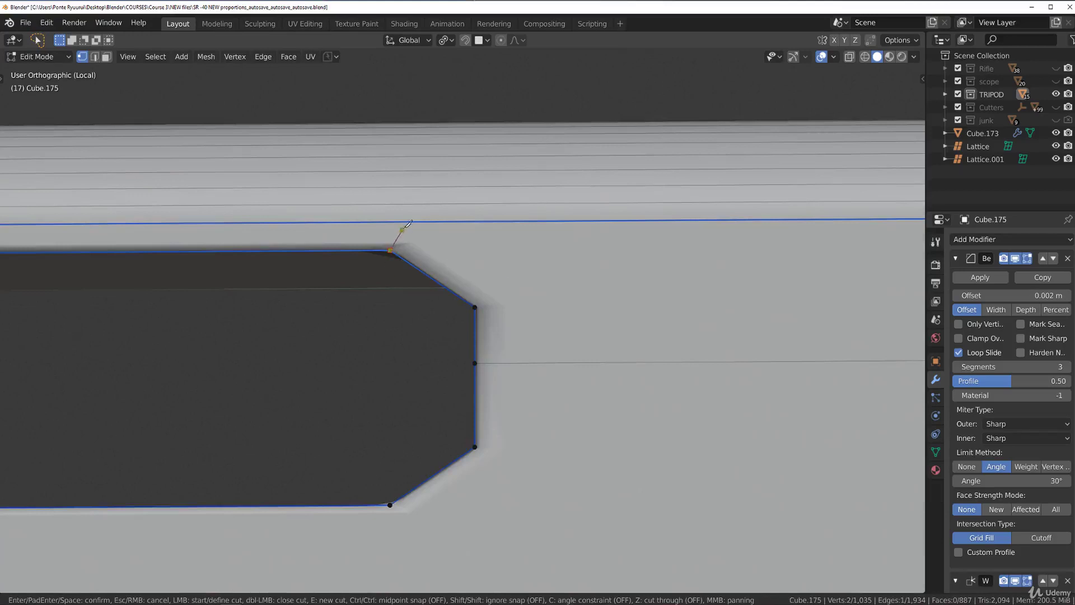
{"action": "key", "text": "space"}
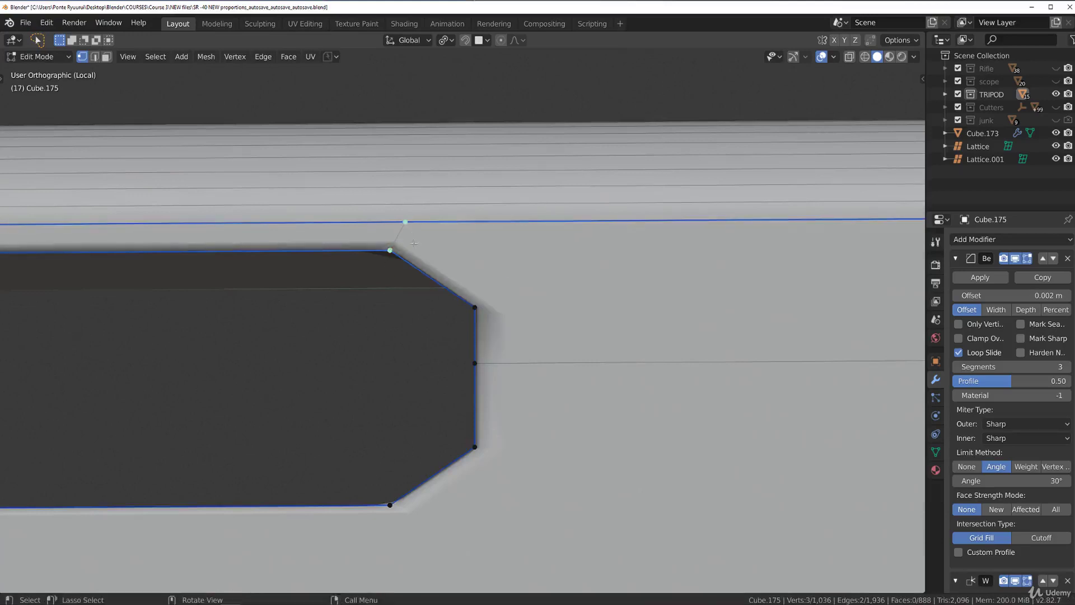
{"action": "scroll", "coordinate": [412, 238], "scroll_direction": "up", "scroll_amount": 3}
{"action": "scroll", "coordinate": [448, 291], "scroll_direction": "down", "scroll_amount": 2}
{"action": "key", "text": "Tab"}
{"action": "middle_click_drag", "start_coordinate": [459, 218], "coordinate": [514, 310]}
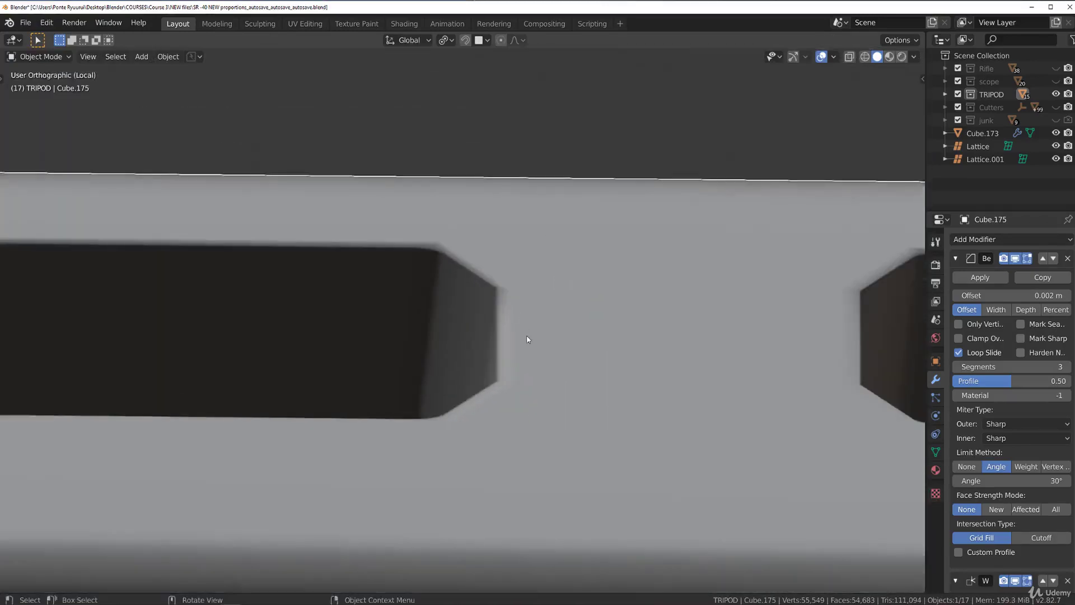
Connect the facing upper vertices of the two neighbouring slots' end edges with a straight edge and check the shading in Object Mode.
{"action": "key", "text": "KP_1"}
{"action": "scroll", "coordinate": [470, 302], "scroll_direction": "up", "scroll_amount": 3}
{"action": "scroll", "coordinate": [267, 263], "scroll_direction": "down", "scroll_amount": 1}
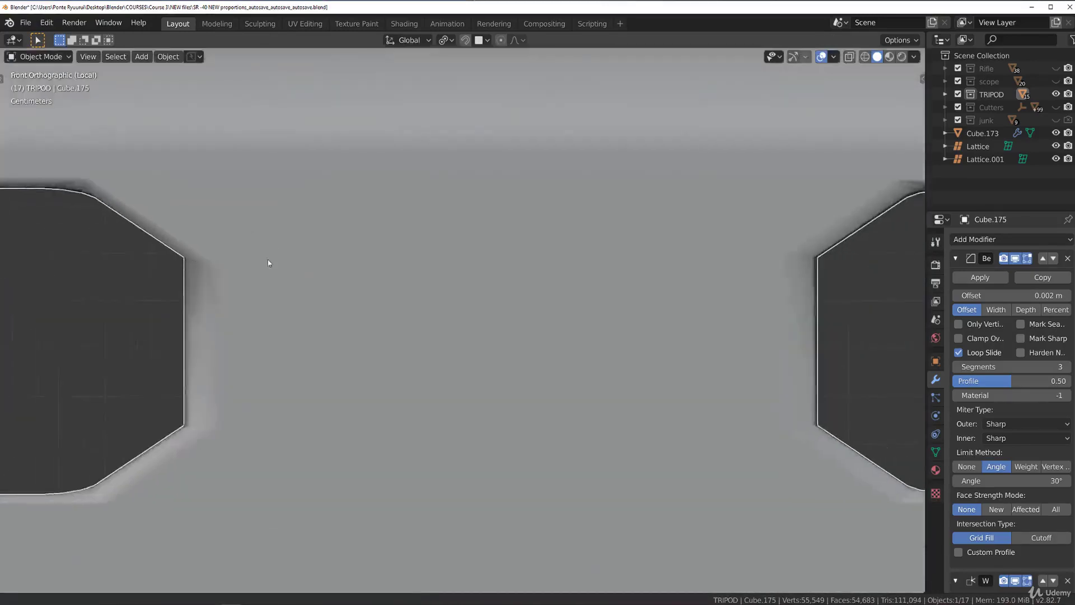
{"action": "scroll", "coordinate": [268, 263], "scroll_direction": "down", "scroll_amount": 3}
{"action": "key", "text": "Tab"}
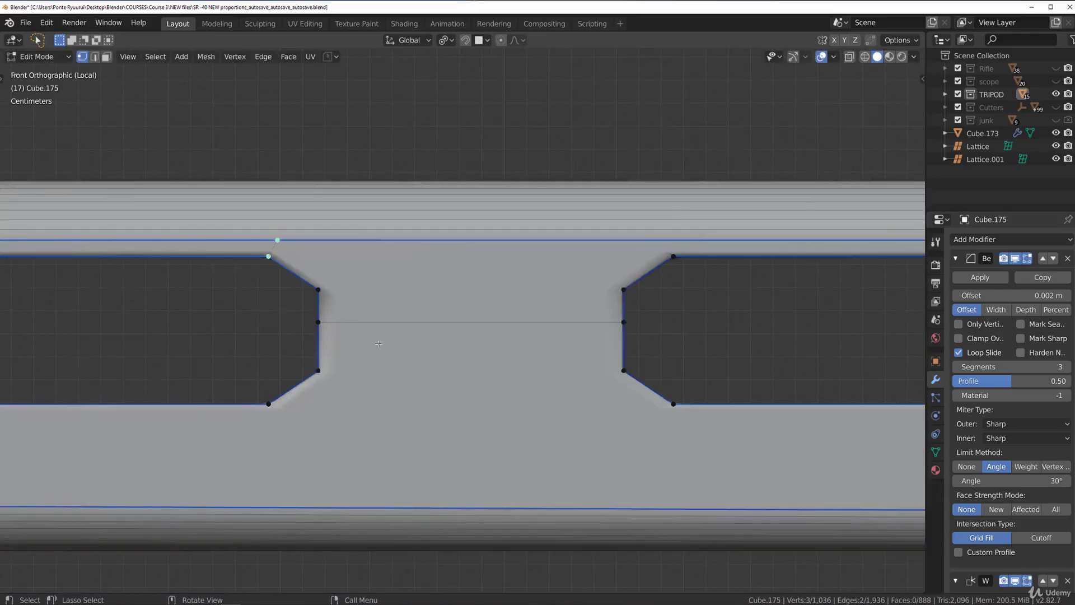
{"action": "key", "text": "k"}
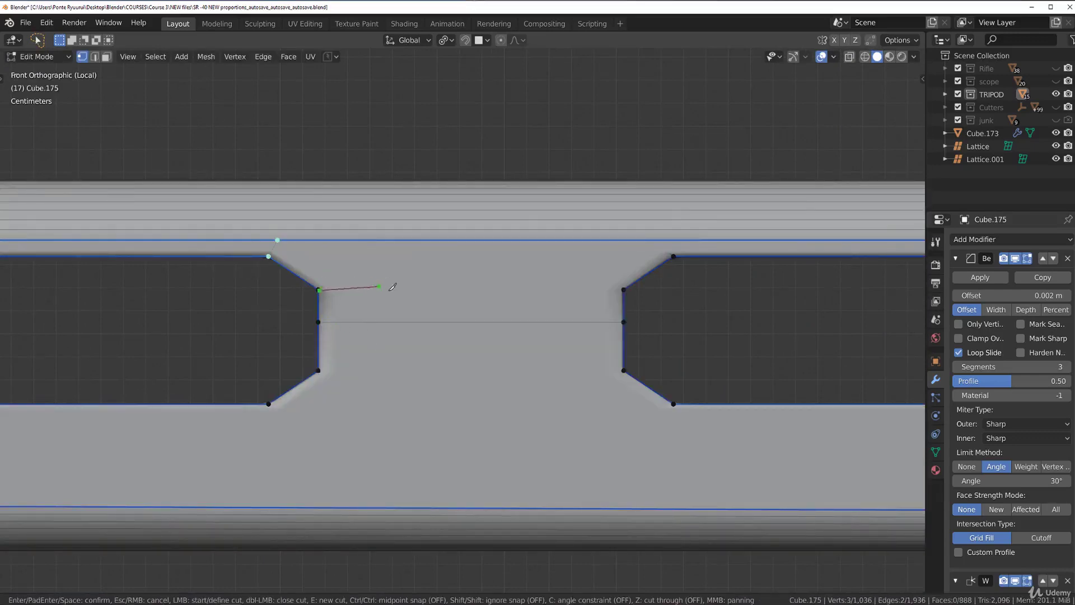
{"action": "key", "text": "Escape"}
{"action": "left_click", "coordinate": [324, 288]}
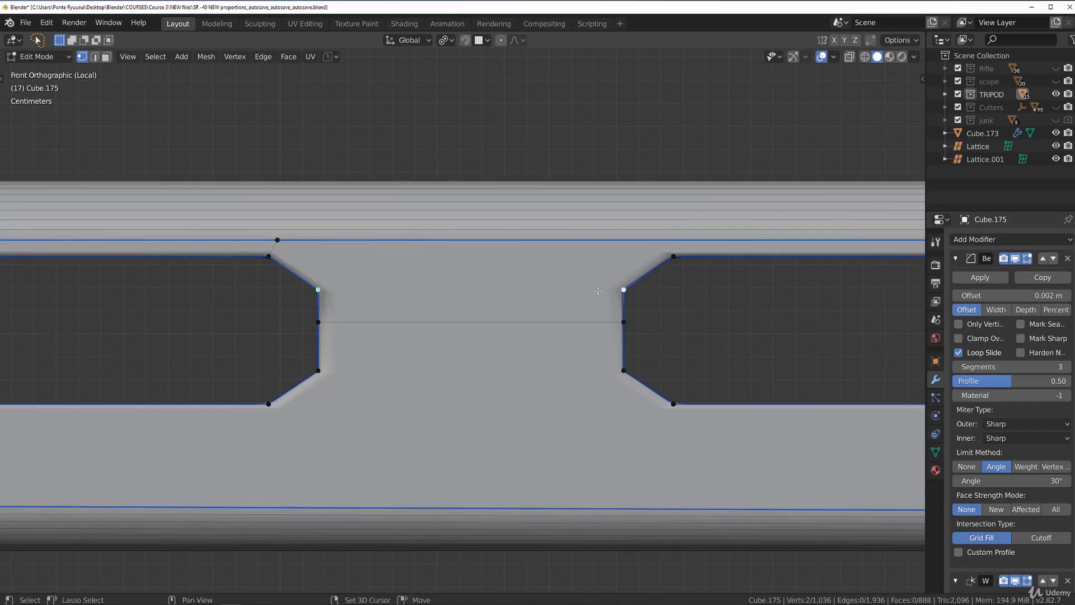
{"action": "key", "text": "Tab"}
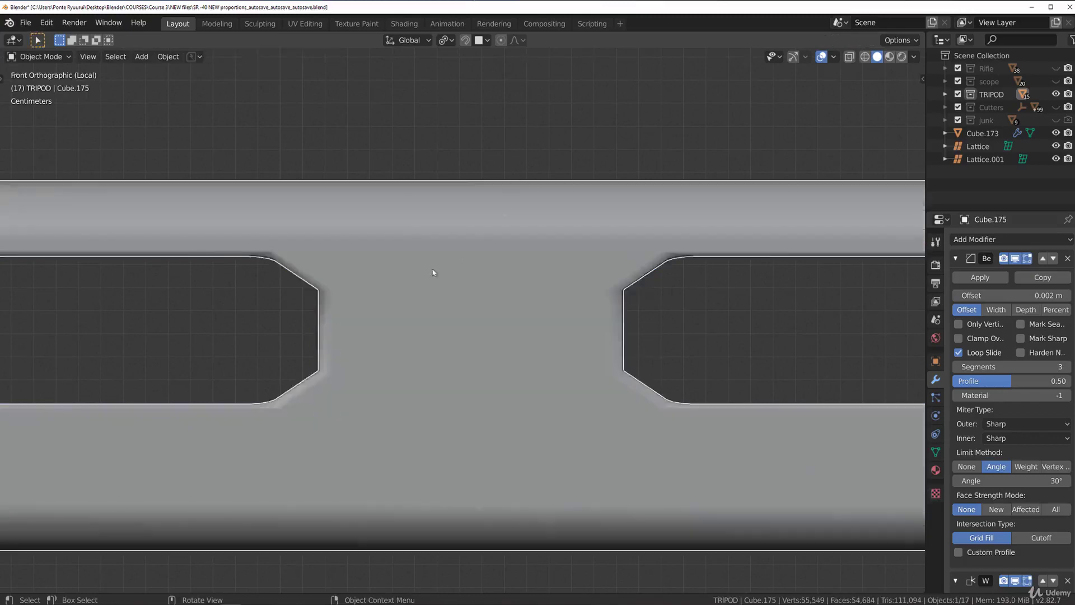
{"action": "scroll", "coordinate": [247, 240], "scroll_direction": "up", "scroll_amount": 3}
{"action": "scroll", "coordinate": [189, 278], "scroll_direction": "down", "scroll_amount": 3}
Cut an edge with the Knife from the neighbouring slot's upper corner to the sharp line above it.
{"action": "middle_click_drag", "start_coordinate": [336, 315], "coordinate": [65, 343], "text": "shift"}
{"action": "scroll", "coordinate": [309, 293], "scroll_direction": "up", "scroll_amount": 5}
{"action": "key", "text": "Tab"}
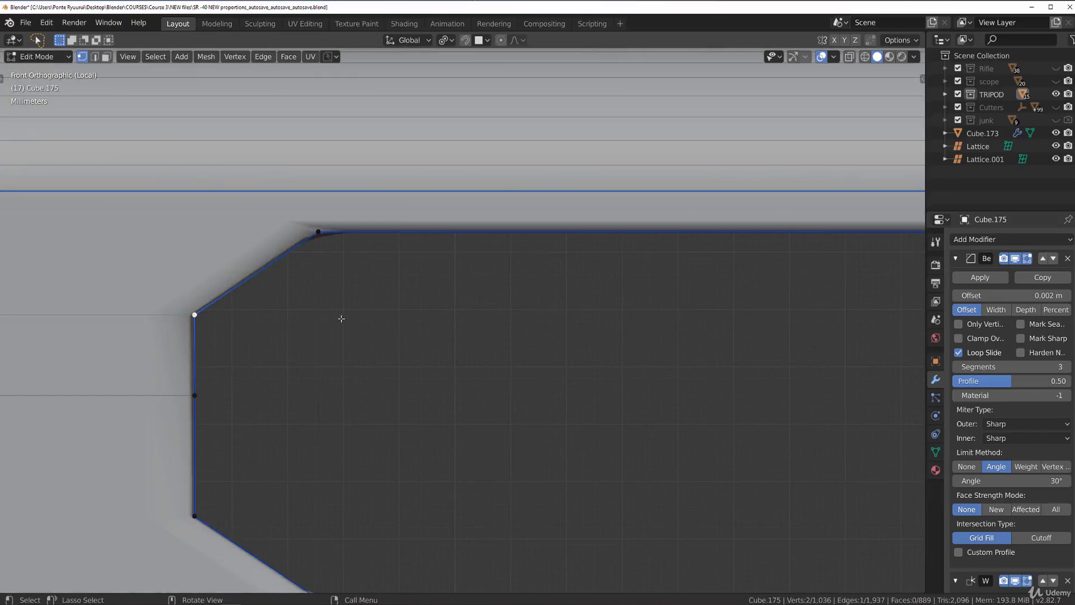
{"action": "key", "text": "k"}
{"action": "left_click", "coordinate": [296, 192]}
{"action": "key", "text": "Return"}
{"action": "scroll", "coordinate": [249, 342], "scroll_direction": "down", "scroll_amount": 4}
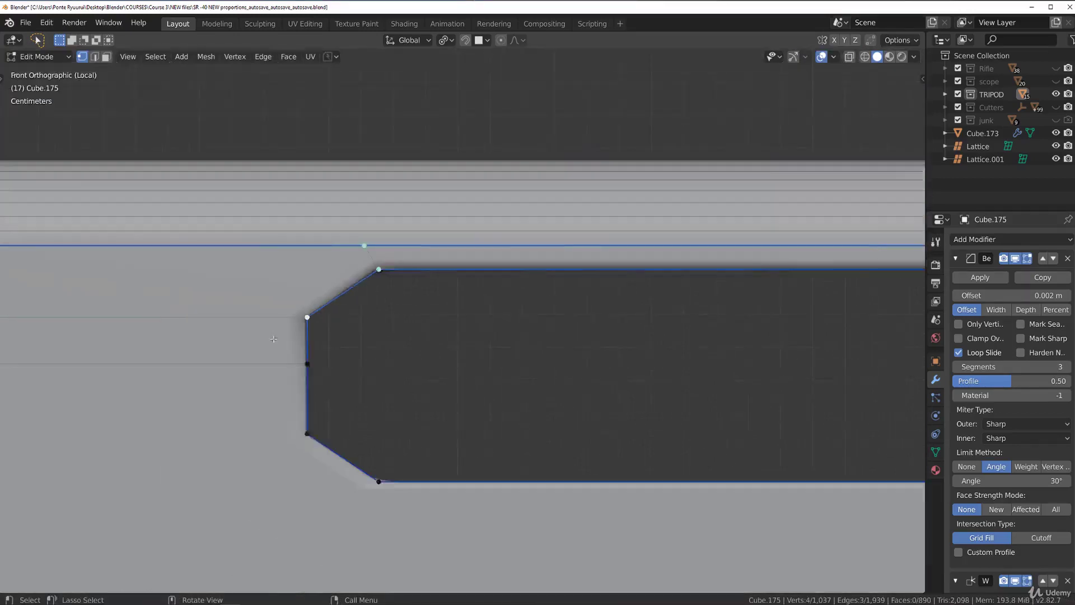
Cut an edge with the Knife from the same slot's lower corner towards the sharp line below it and return to Object Mode.
{"action": "middle_click_drag", "start_coordinate": [382, 385], "coordinate": [372, 229], "text": "shift"}
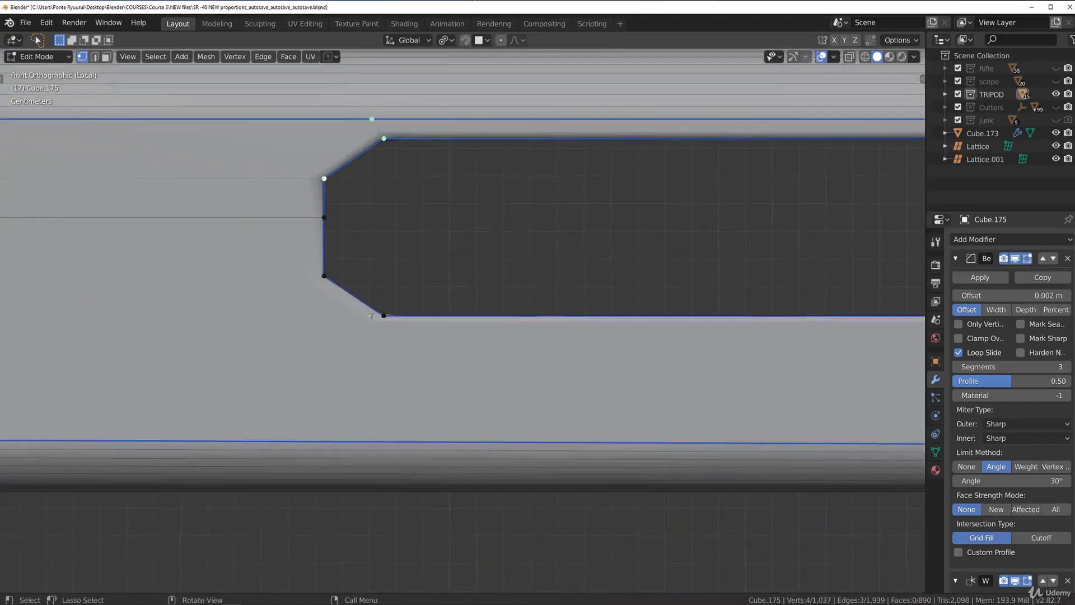
{"action": "scroll", "coordinate": [383, 330], "scroll_direction": "up", "scroll_amount": 2}
{"action": "key", "text": "k"}
{"action": "left_click", "coordinate": [349, 313]}
{"action": "left_click", "coordinate": [275, 494]}
{"action": "key", "text": "Return"}
{"action": "key", "text": "Tab"}
{"action": "scroll", "coordinate": [343, 361], "scroll_direction": "down", "scroll_amount": 3}
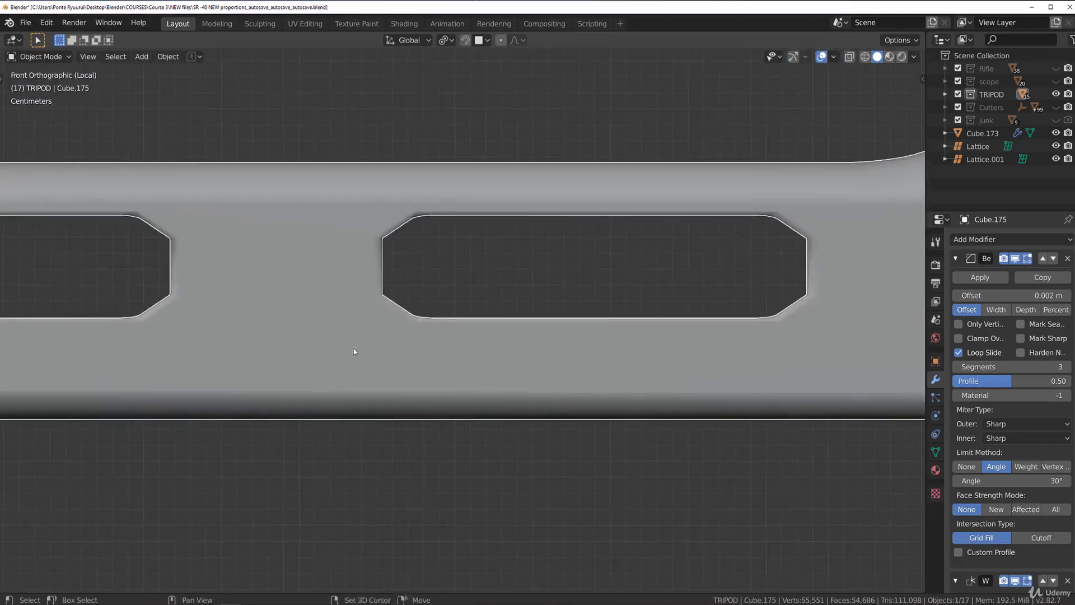
Examine the shading around the slot corners and along the whole bar, from an angle and from the front view.
{"action": "middle_click_drag", "start_coordinate": [356, 350], "coordinate": [441, 373], "text": "shift"}
{"action": "scroll", "coordinate": [448, 364], "scroll_direction": "up", "scroll_amount": 4}
{"action": "middle_click_drag", "start_coordinate": [508, 280], "coordinate": [368, 306], "text": "shift"}
{"action": "scroll", "coordinate": [368, 305], "scroll_direction": "down", "scroll_amount": 5}
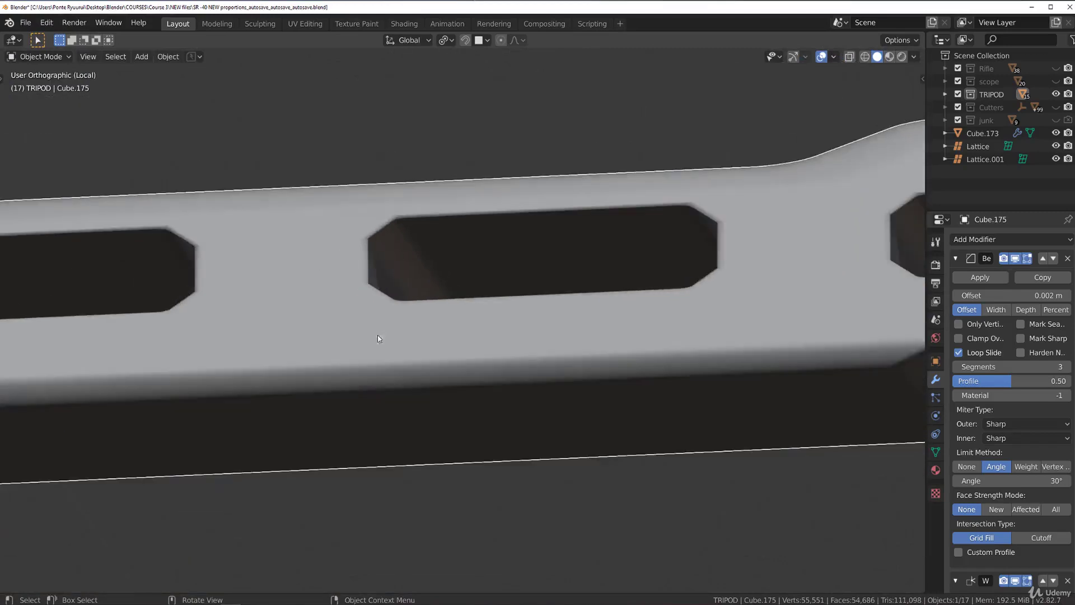
{"action": "middle_click_drag", "start_coordinate": [291, 246], "coordinate": [297, 296]}
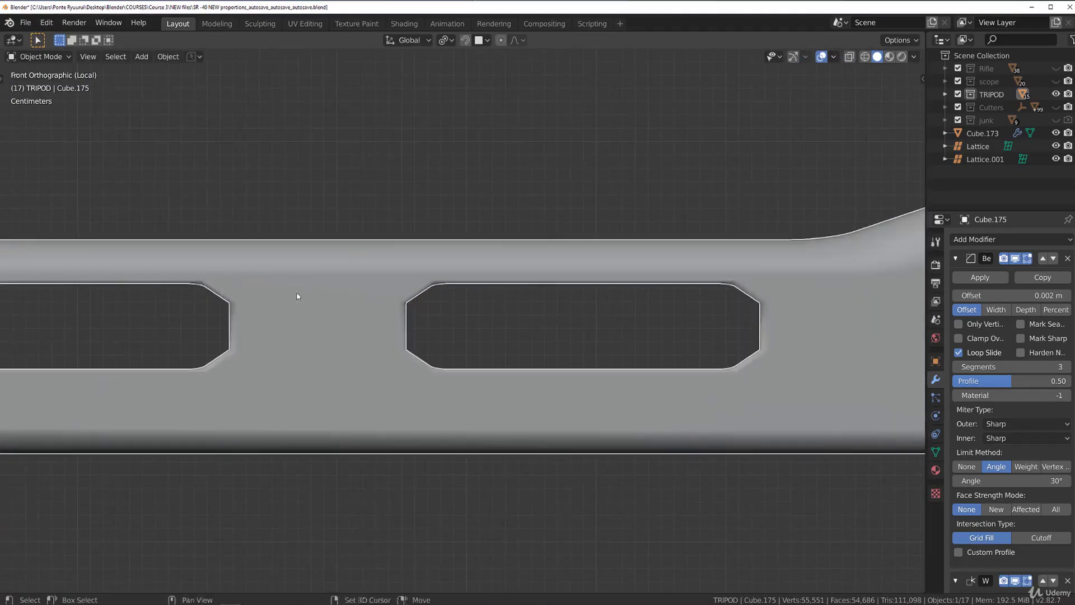
{"action": "scroll", "coordinate": [298, 295], "scroll_direction": "down", "scroll_amount": 3}
{"action": "scroll", "coordinate": [466, 217], "scroll_direction": "down", "scroll_amount": 4}
{"action": "scroll", "coordinate": [392, 318], "scroll_direction": "up", "scroll_amount": 10}
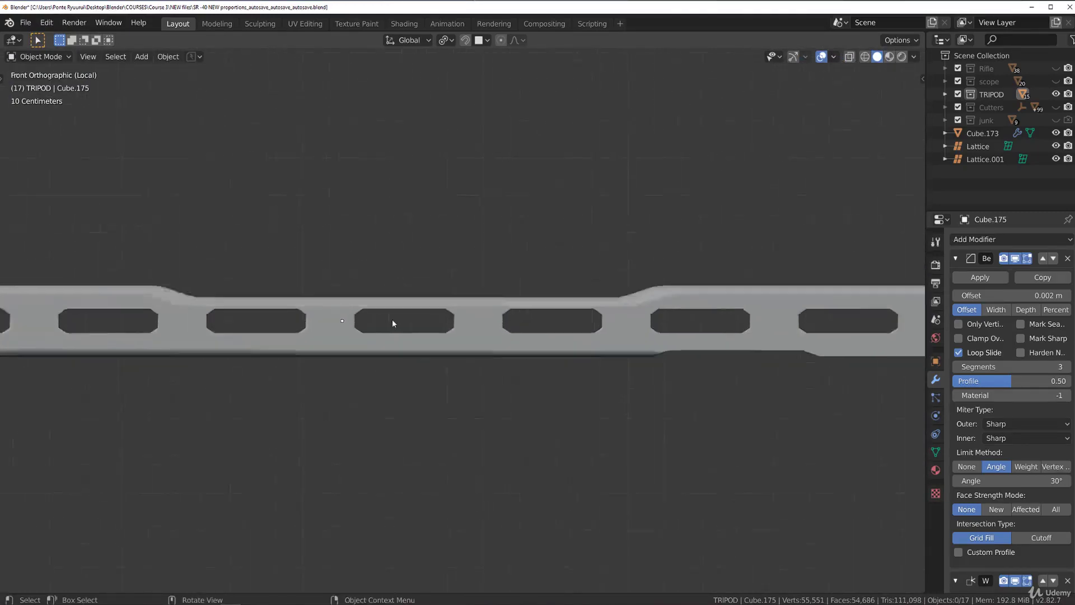
{"action": "scroll", "coordinate": [408, 302], "scroll_direction": "up", "scroll_amount": 3}
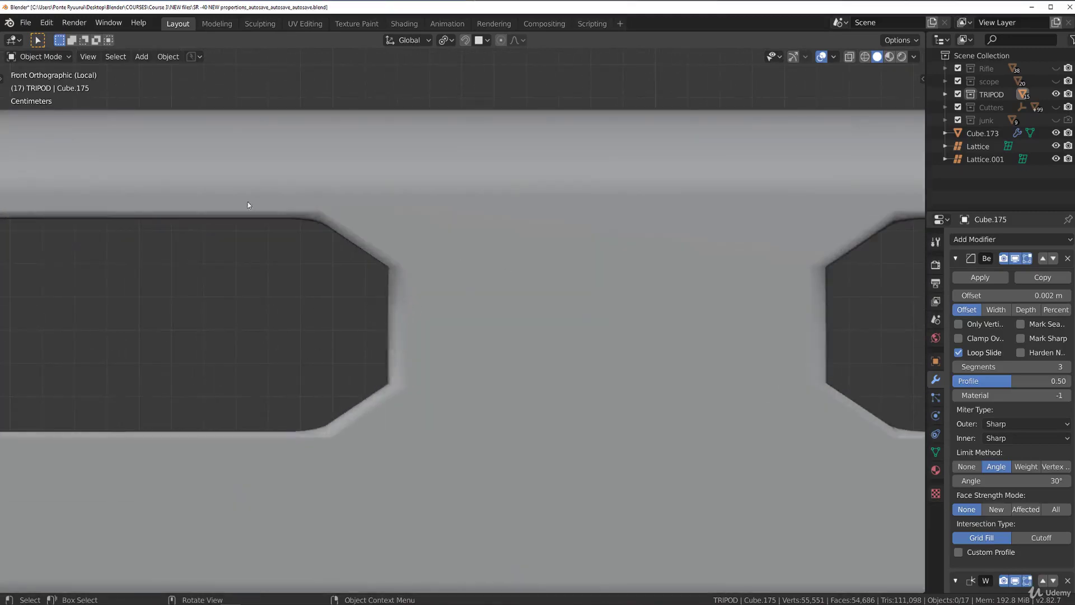
{"action": "middle_click_drag", "start_coordinate": [331, 265], "coordinate": [338, 239]}
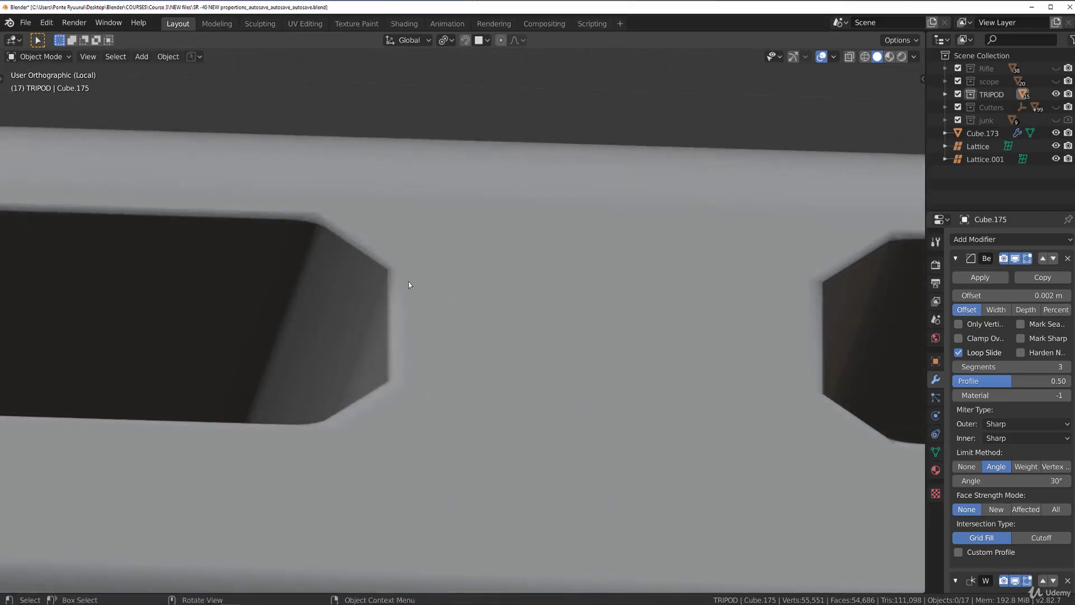
{"action": "scroll", "coordinate": [399, 290], "scroll_direction": "down", "scroll_amount": 8}
{"action": "key", "text": "KP_1"}
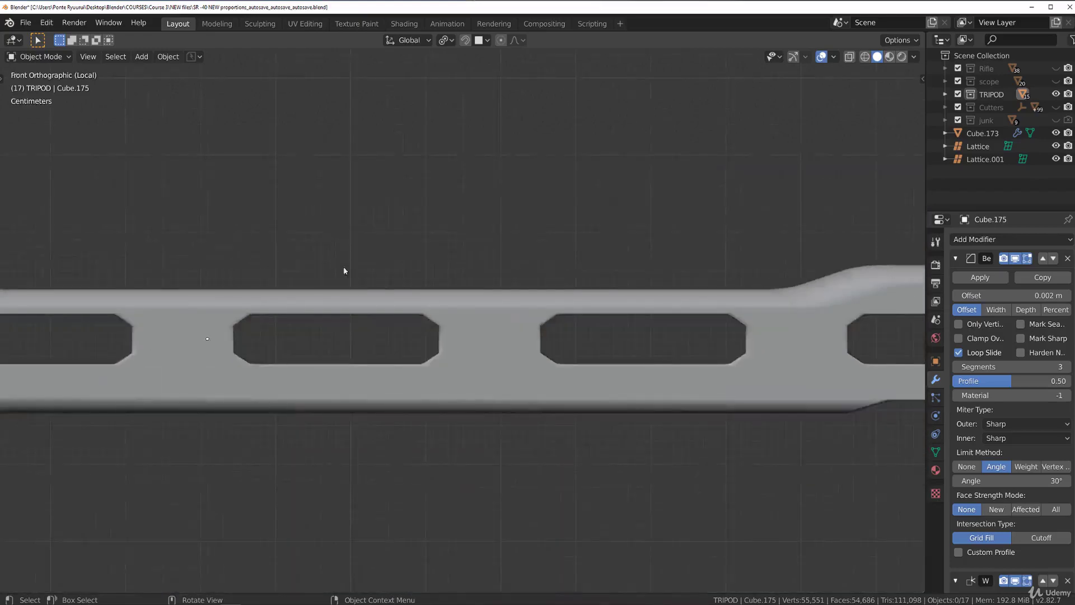
{"action": "scroll", "coordinate": [392, 290], "scroll_direction": "down", "scroll_amount": 1}
{"action": "scroll", "coordinate": [445, 344], "scroll_direction": "down", "scroll_amount": 4}
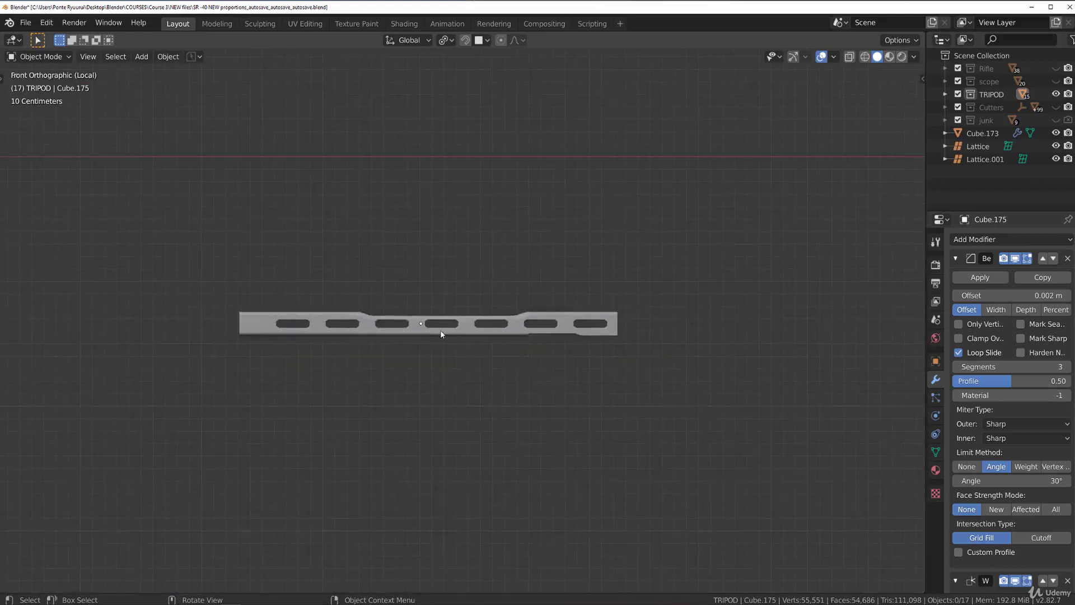
Leave local view and select the longer slotted tripod bar, seen from the front.
{"action": "key", "text": "KP_Divide"}
{"action": "scroll", "coordinate": [439, 320], "scroll_direction": "down", "scroll_amount": 5}
{"action": "middle_click_drag", "start_coordinate": [414, 347], "coordinate": [376, 225]}
{"action": "scroll", "coordinate": [468, 345], "scroll_direction": "down", "scroll_amount": 4}
{"action": "key", "text": "KP_7"}
{"action": "left_click", "coordinate": [377, 319]}
{"action": "key", "text": "KP_1"}
{"action": "scroll", "coordinate": [370, 245], "scroll_direction": "up", "scroll_amount": 3}
{"action": "scroll", "coordinate": [374, 296], "scroll_direction": "down", "scroll_amount": 4}
{"action": "middle_click_drag", "start_coordinate": [372, 303], "coordinate": [438, 331], "text": "shift"}
{"action": "scroll", "coordinate": [390, 320], "scroll_direction": "up", "scroll_amount": 2}
{"action": "scroll", "coordinate": [386, 324], "scroll_direction": "down", "scroll_amount": 4}
{"action": "scroll", "coordinate": [382, 326], "scroll_direction": "up", "scroll_amount": 2}
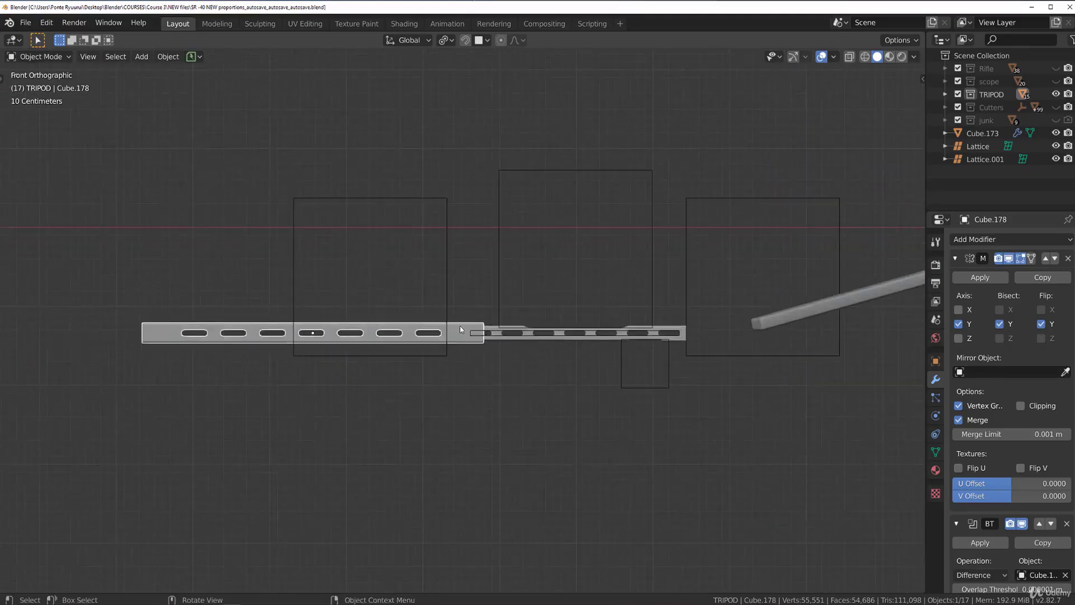
{"action": "scroll", "coordinate": [460, 329], "scroll_direction": "up", "scroll_amount": 4}
{"action": "key", "text": "s"}
{"action": "key", "text": "x"}
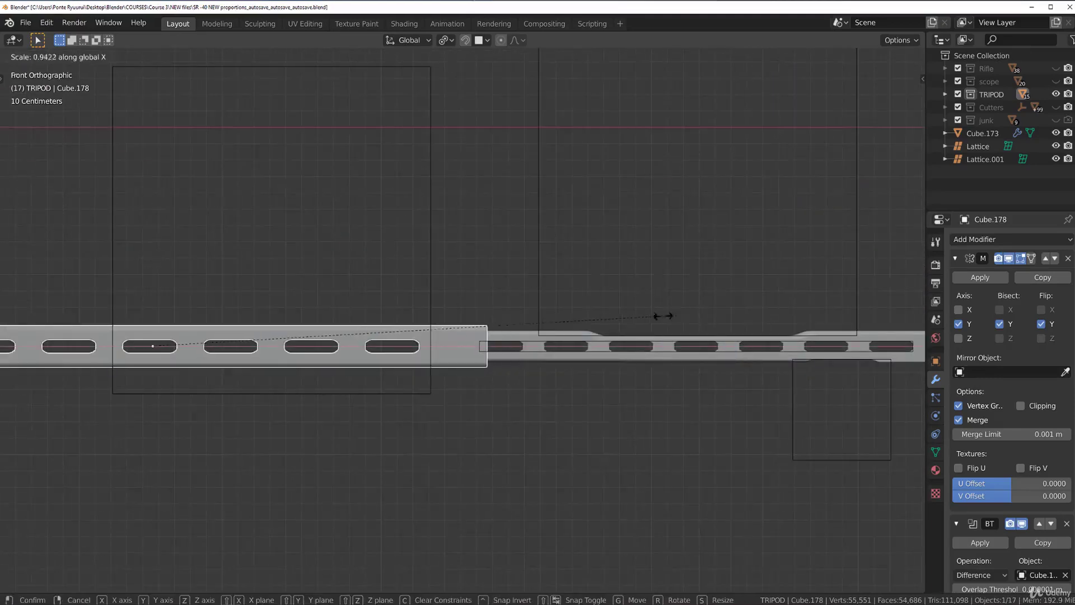
{"action": "right_click", "coordinate": [565, 323]}
{"action": "scroll", "coordinate": [495, 364], "scroll_direction": "down", "scroll_amount": 3}
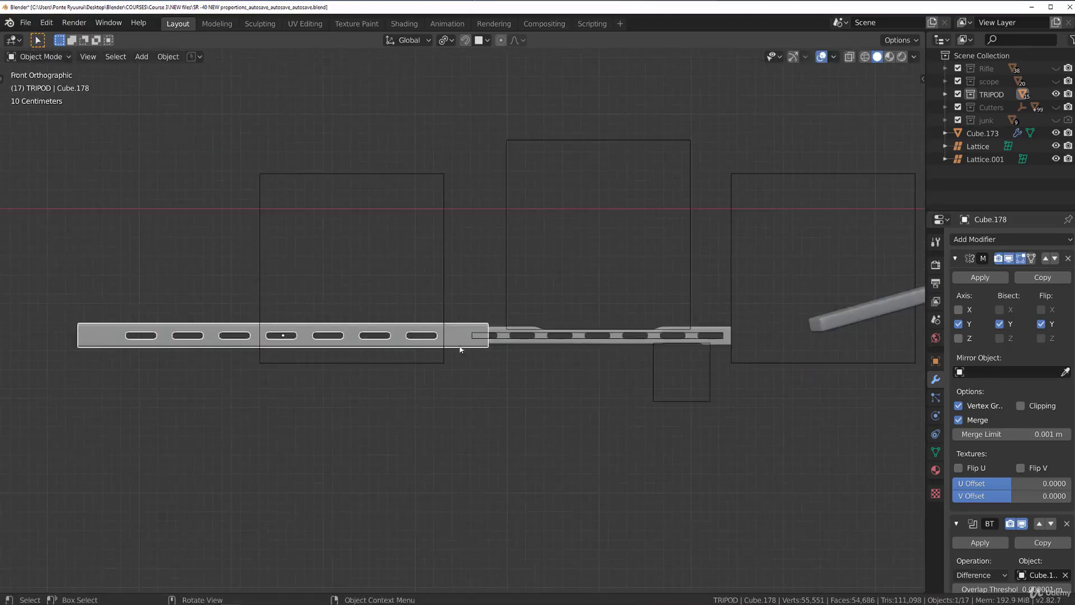
{"action": "key", "text": "g"}
{"action": "right_click", "coordinate": [508, 275]}
Scale the longer bar to about 0.496 along X and move it 2.7 m along X over the thinner slotted bar.
{"action": "key", "text": "s"}
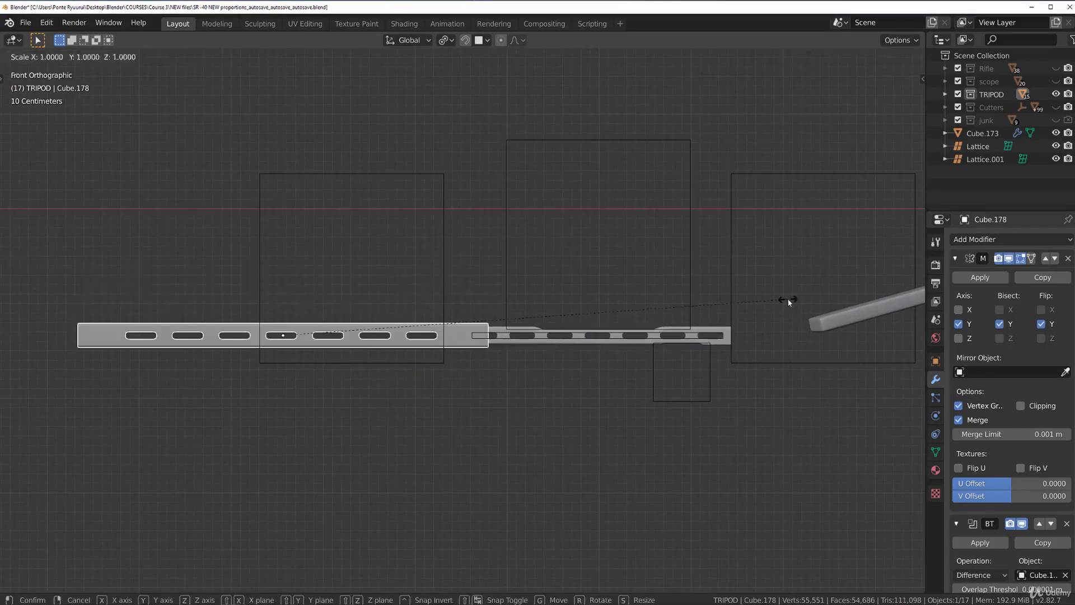
{"action": "key", "text": "x"}
{"action": "left_click", "coordinate": [533, 326]}
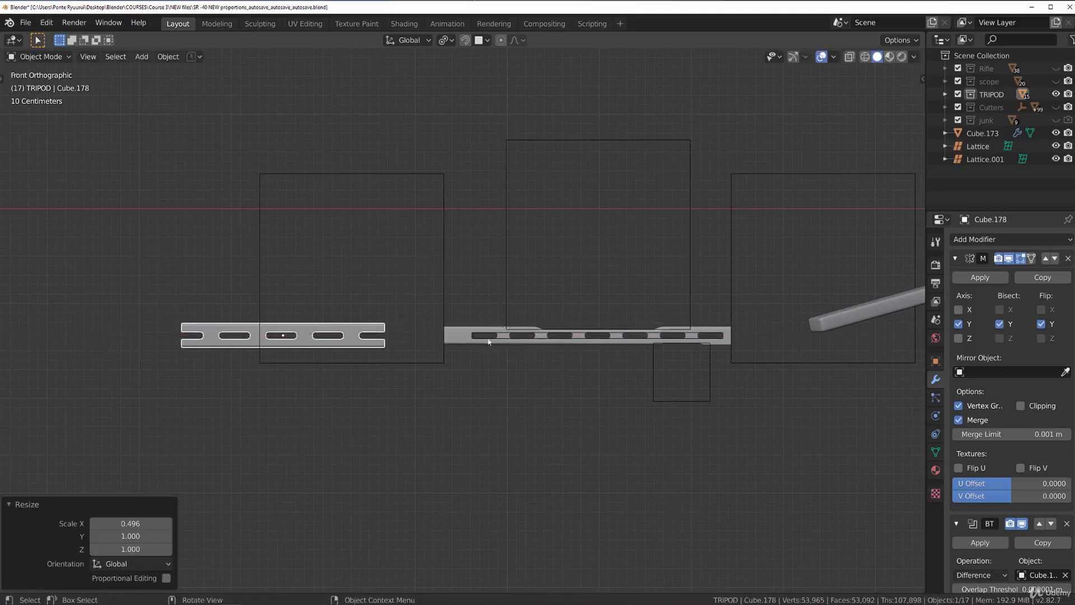
{"action": "key", "text": "g"}
{"action": "key", "text": "x"}
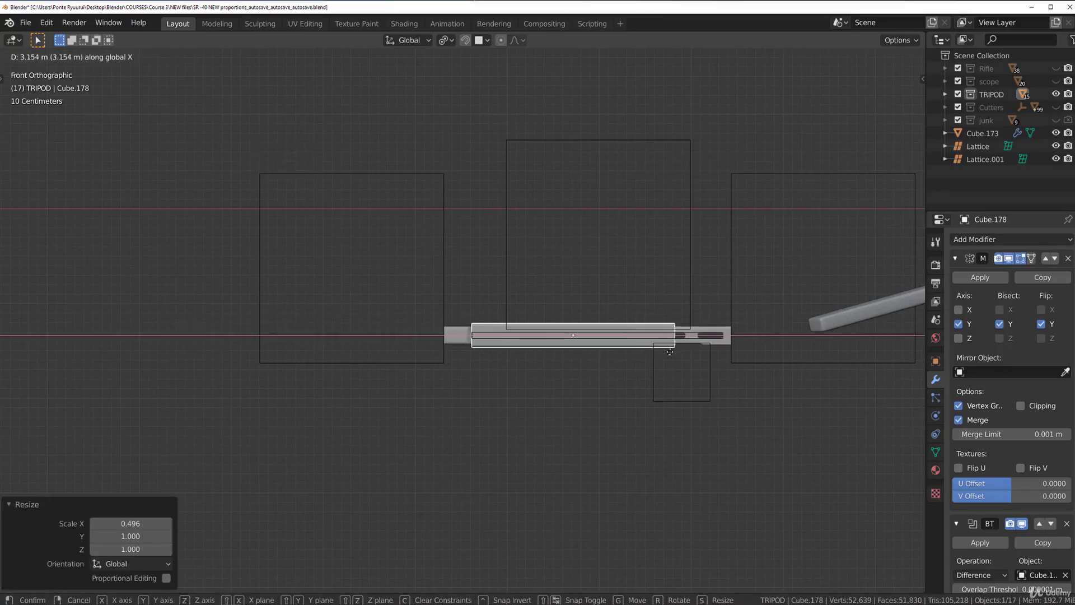
{"action": "left_click", "coordinate": [634, 349]}
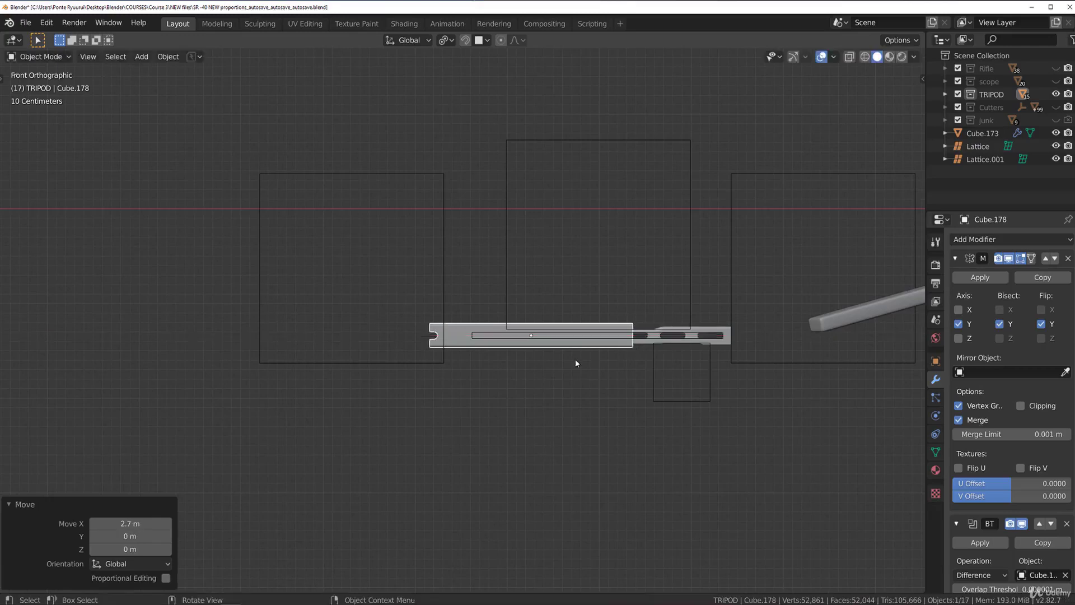
{"action": "scroll", "coordinate": [606, 358], "scroll_direction": "up", "scroll_amount": 3}
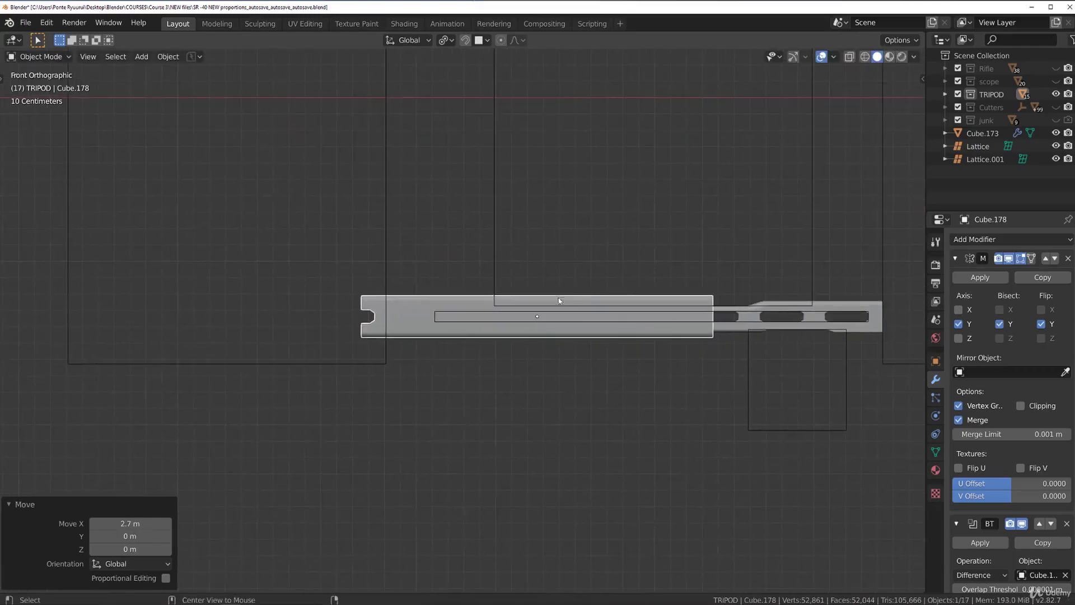
Unhide the shortened bar's slot cutter array, select it and move it about 2.04 m along X into the bar.
{"action": "key", "text": "alt+g"}
{"action": "key", "text": "ctrl+z"}
{"action": "key", "text": "alt+h"}
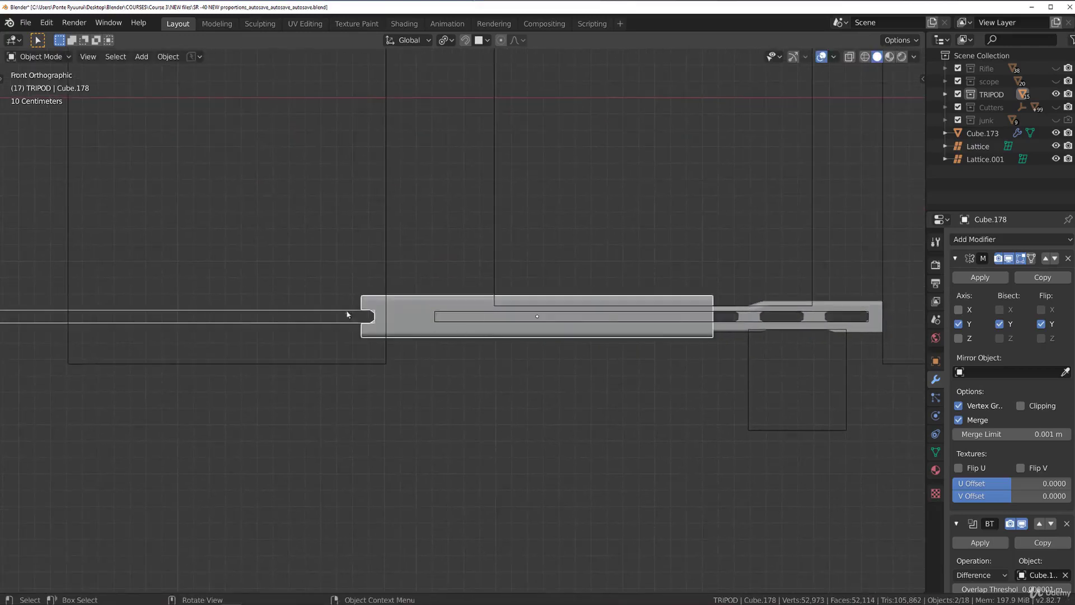
{"action": "left_click", "coordinate": [307, 314]}
{"action": "key", "text": "g"}
{"action": "key", "text": "x"}
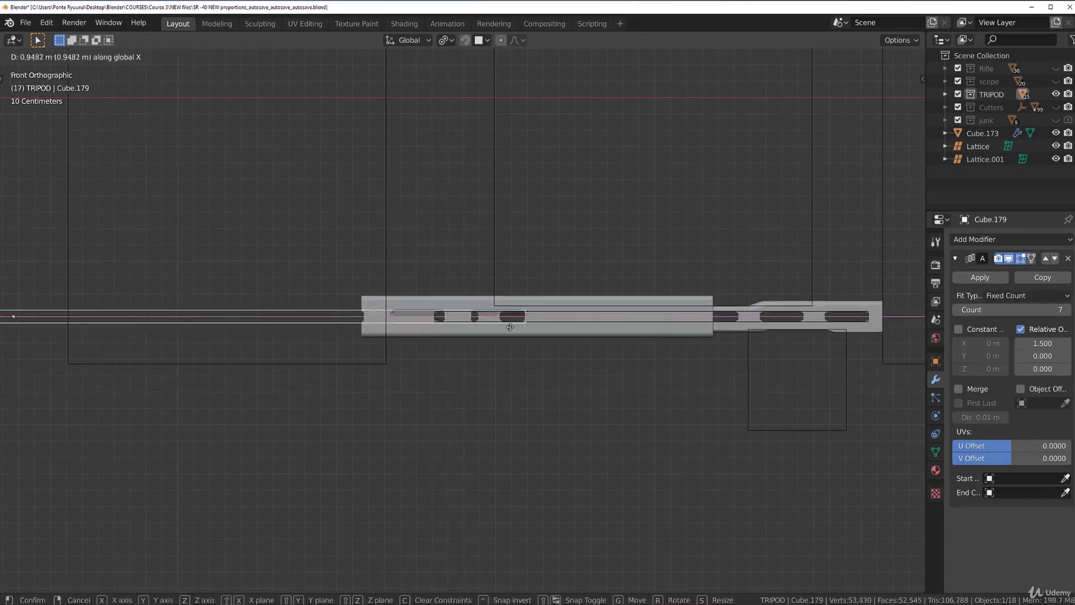
{"action": "left_click", "coordinate": [639, 321]}
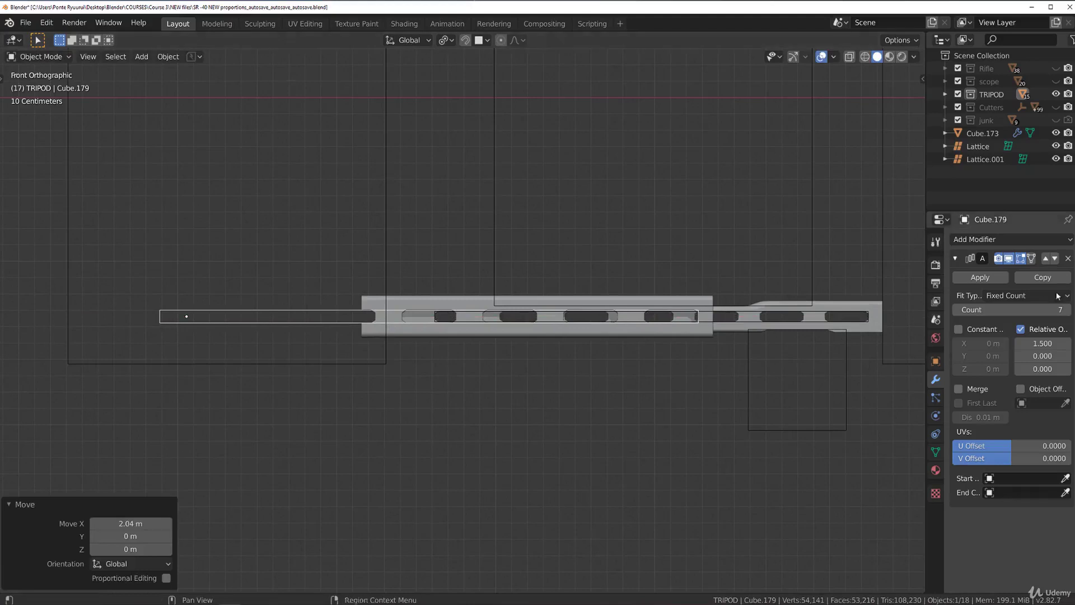
Set the slot cutter array's count to 4 and move it about 1.52 m along X into the thicker bar.
{"action": "left_click_drag", "start_coordinate": [1036, 309], "coordinate": [919, 314]}
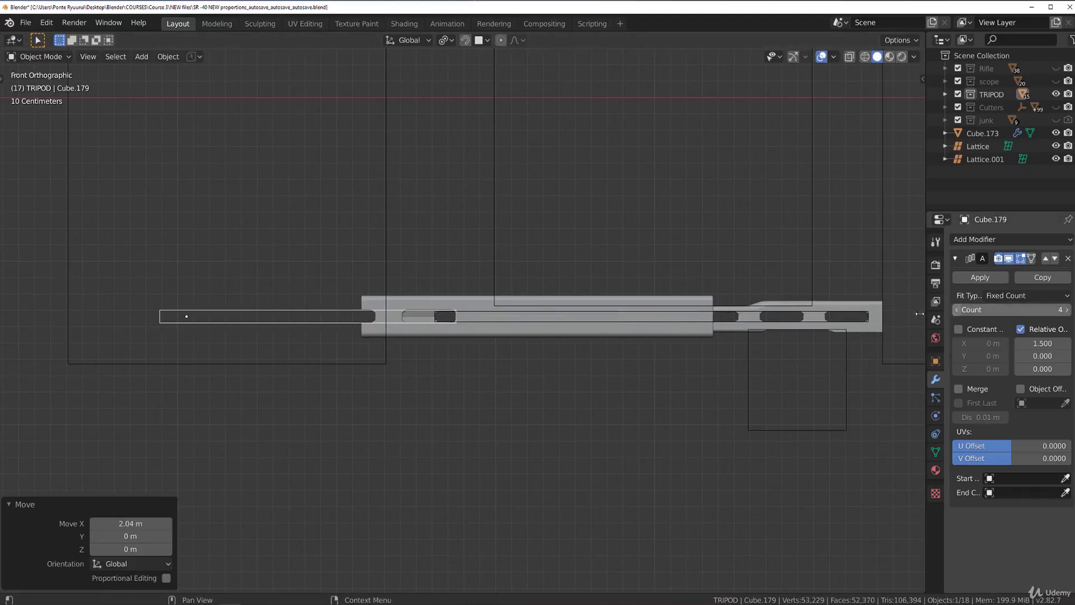
{"action": "key", "text": "g"}
{"action": "key", "text": "x"}
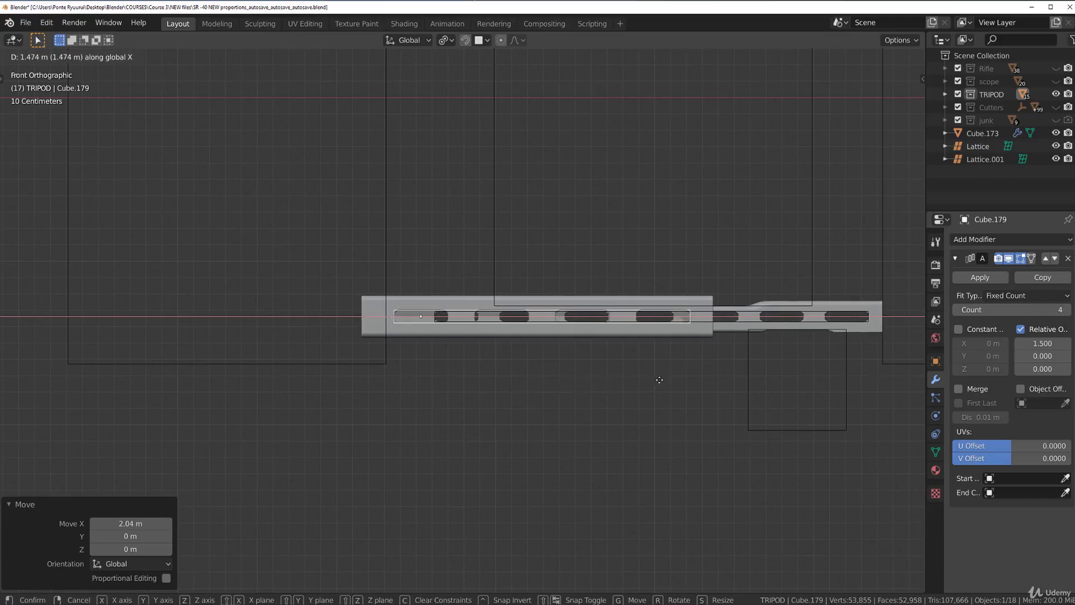
{"action": "left_click", "coordinate": [666, 379]}
Nudge the slot cutter array about 0.005 m along X near the thicker bar's end and check the slots from an angle.
{"action": "middle_click_drag", "start_coordinate": [650, 354], "coordinate": [399, 346], "text": "shift"}
{"action": "scroll", "coordinate": [784, 311], "scroll_direction": "up", "scroll_amount": 3}
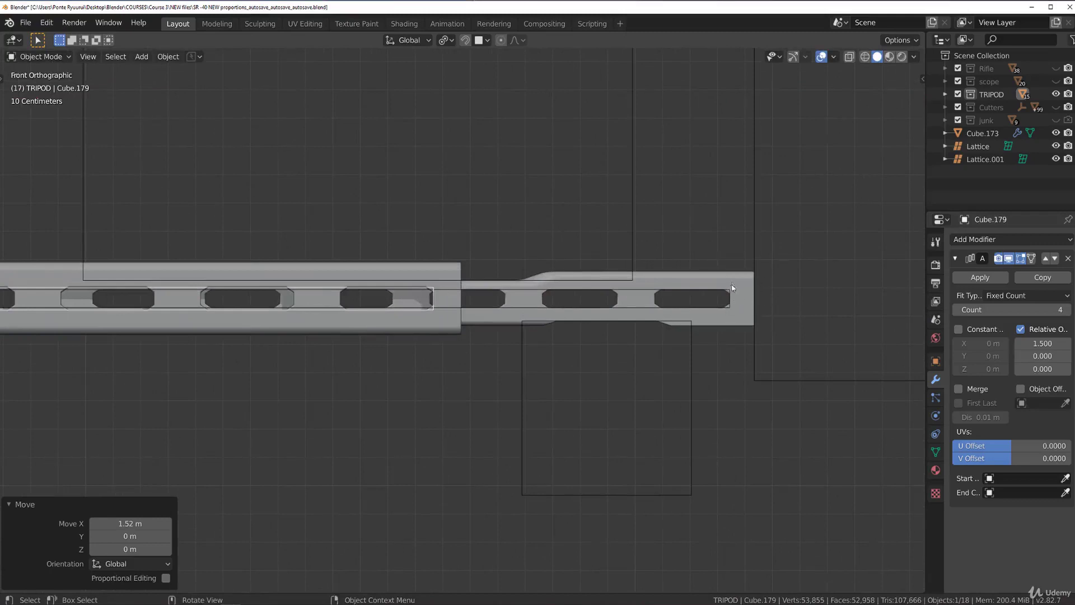
{"action": "scroll", "coordinate": [442, 298], "scroll_direction": "up", "scroll_amount": 2}
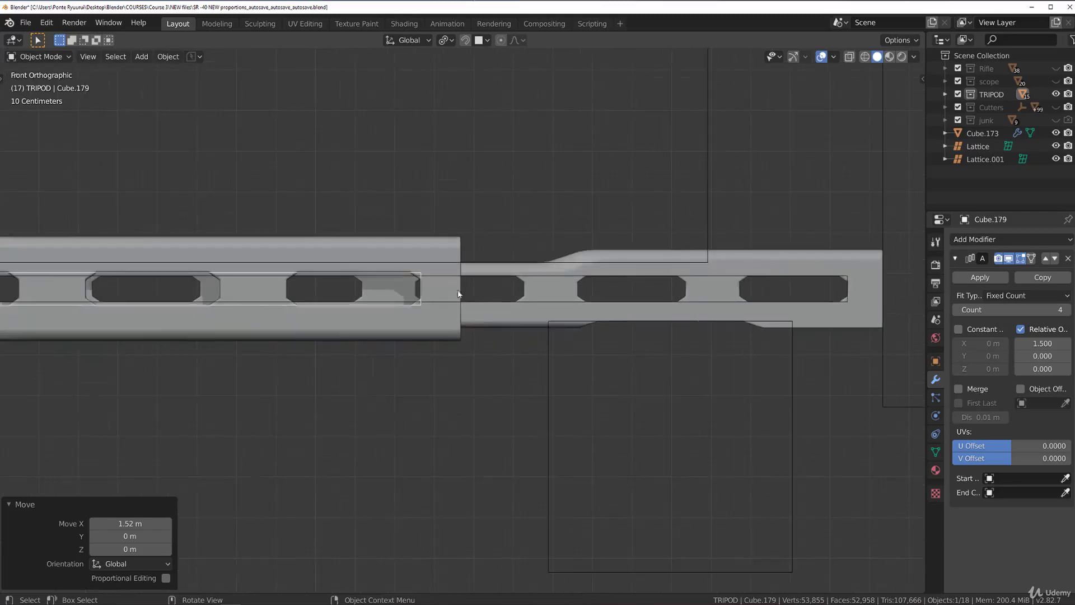
{"action": "key", "text": "g"}
{"action": "key", "text": "x"}
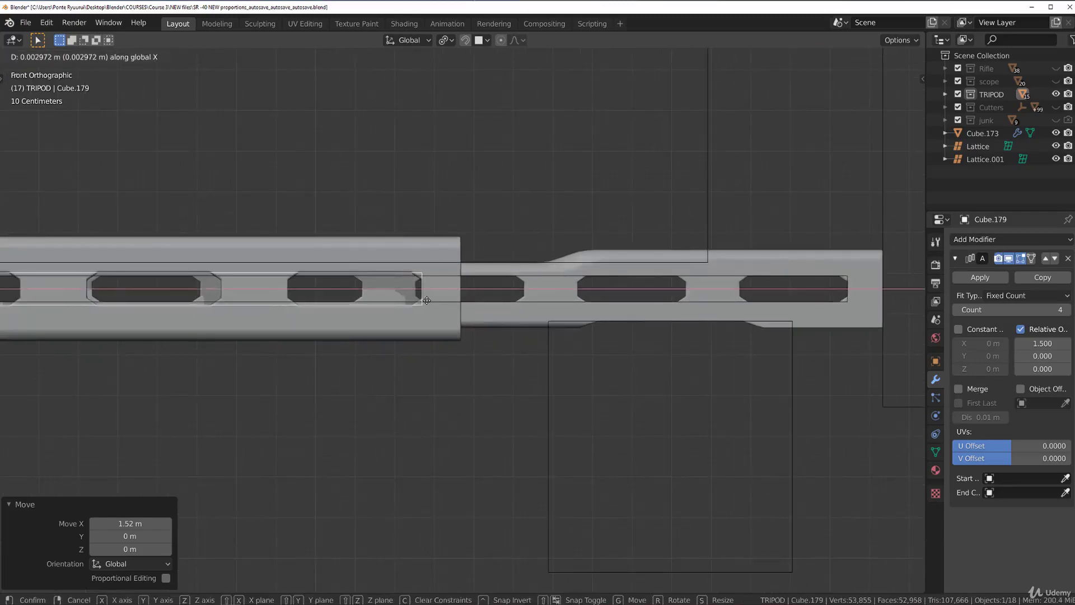
{"action": "left_click", "coordinate": [436, 305]}
{"action": "scroll", "coordinate": [436, 305], "scroll_direction": "down", "scroll_amount": 5}
{"action": "scroll", "coordinate": [340, 322], "scroll_direction": "up", "scroll_amount": 4}
{"action": "scroll", "coordinate": [340, 339], "scroll_direction": "down", "scroll_amount": 1}
{"action": "mouse_move", "coordinate": [340, 338]}
{"action": "middle_mouse_down"}
{"action": "mouse_move", "coordinate": [396, 320]}
{"action": "mouse_move", "coordinate": [359, 326]}
{"action": "mouse_move", "coordinate": [334, 353]}
{"action": "middle_mouse_up"}
{"action": "scroll", "coordinate": [334, 353], "scroll_direction": "up", "scroll_amount": 1}
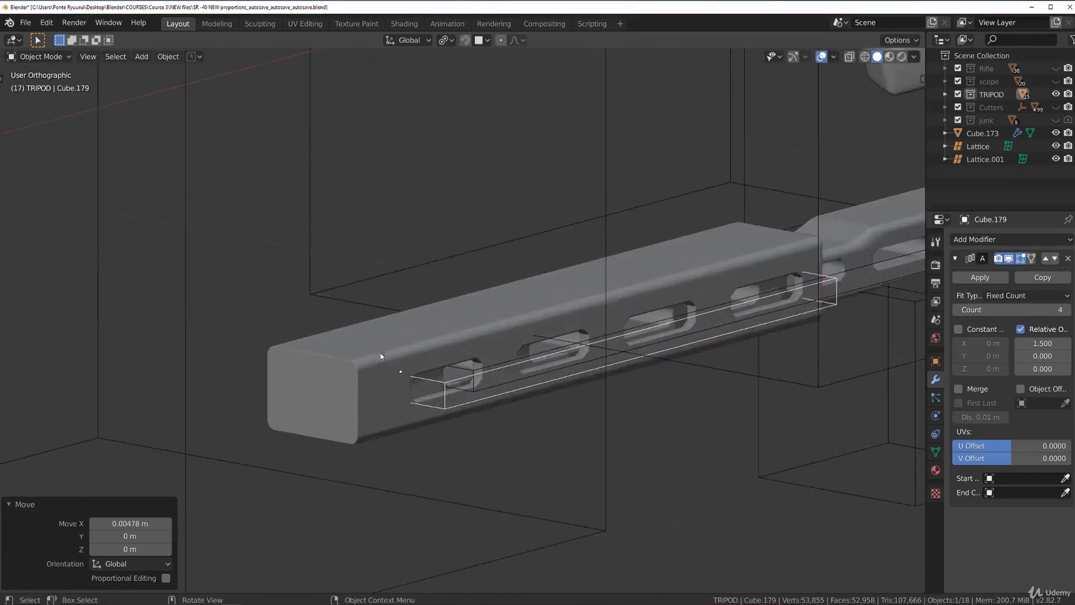
{"action": "scroll", "coordinate": [383, 357], "scroll_direction": "down", "scroll_amount": 3}
{"action": "middle_click_drag", "start_coordinate": [404, 360], "coordinate": [369, 330]}
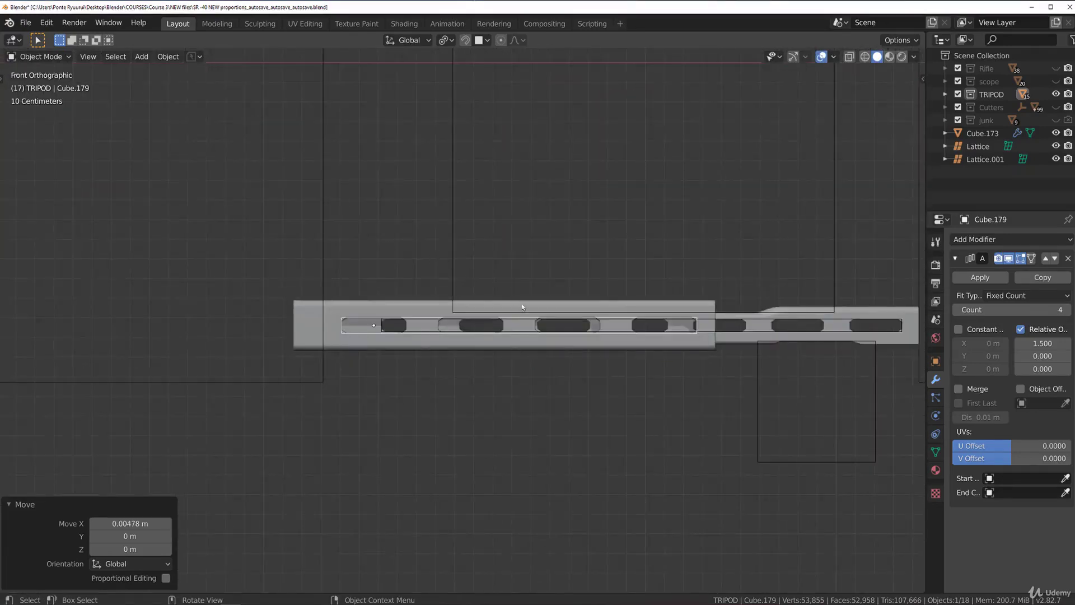
Add a 32-vertex circle with 1 m radius and move it about -2.94 m in X and -1 m in Z, below the tripod leg's end.
{"action": "scroll", "coordinate": [566, 279], "scroll_direction": "down", "scroll_amount": 4}
{"action": "scroll", "coordinate": [495, 331], "scroll_direction": "up", "scroll_amount": 3}
{"action": "middle_click_drag", "start_coordinate": [491, 331], "coordinate": [1, 319], "text": "shift"}
{"action": "scroll", "coordinate": [459, 331], "scroll_direction": "down", "scroll_amount": 2}
{"action": "key", "text": "shift+a"}
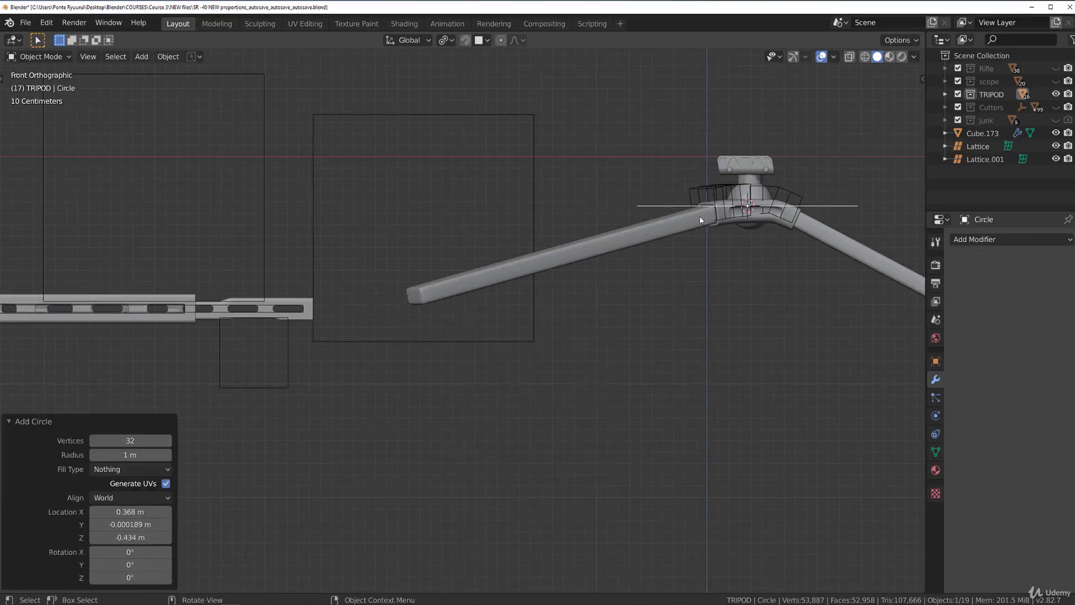
{"action": "key", "text": "g"}
{"action": "left_click", "coordinate": [385, 333]}
Working from above, move the circle about 2 m along negative Y to the end of the nearer angled tripod leg.
{"action": "middle_click_drag", "start_coordinate": [385, 332], "coordinate": [498, 260]}
{"action": "scroll", "coordinate": [516, 300], "scroll_direction": "down", "scroll_amount": 3}
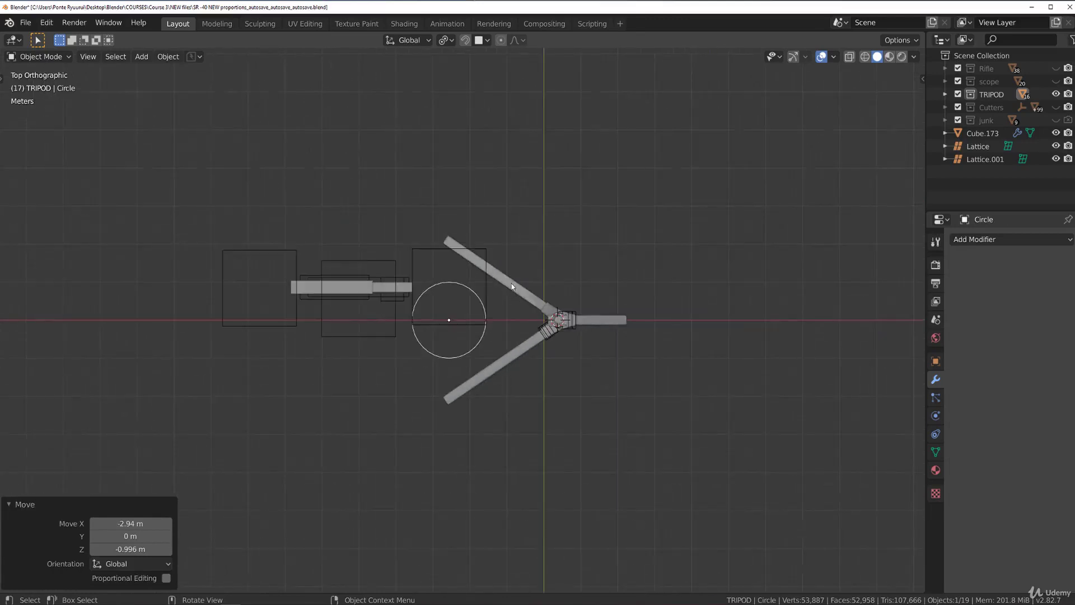
{"action": "key", "text": "g"}
{"action": "key", "text": "x"}
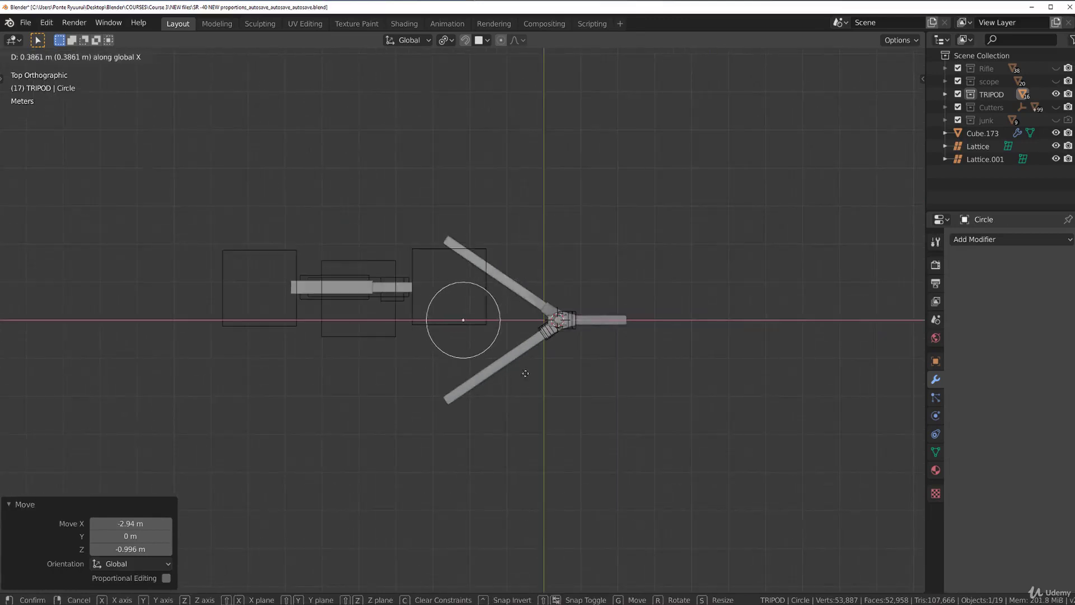
{"action": "key", "text": "y"}
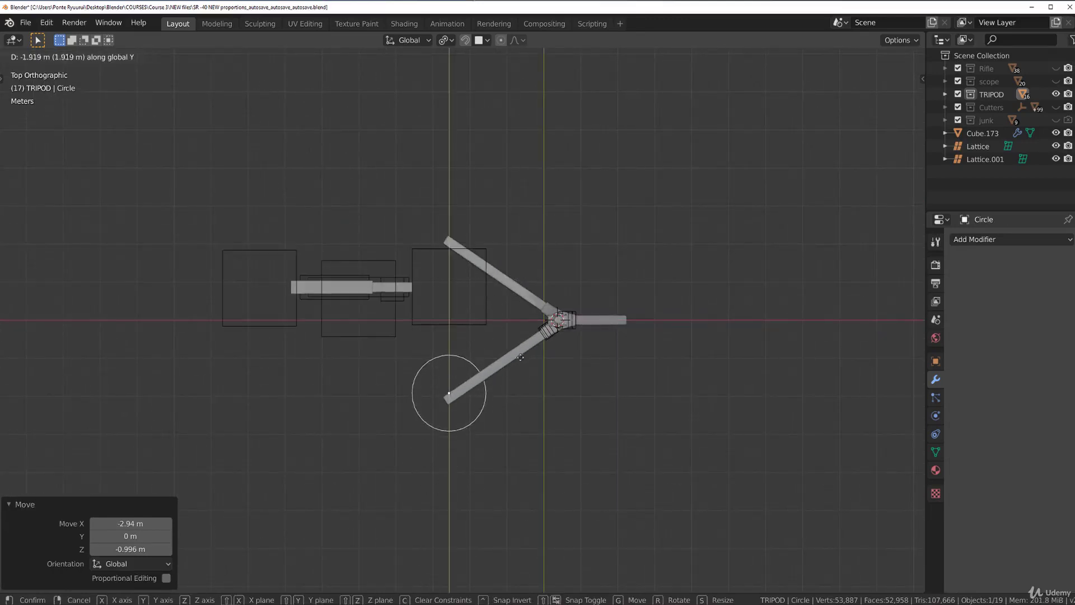
{"action": "left_click", "coordinate": [517, 364]}
Scale the circle down and move it about -0.085 m in X and 0.116 m in Z to sit under the leg's end.
{"action": "key", "text": "KP_1"}
{"action": "scroll", "coordinate": [479, 228], "scroll_direction": "up", "scroll_amount": 4}
{"action": "key", "text": "s"}
{"action": "left_click", "coordinate": [516, 365]}
{"action": "key", "text": "g"}
{"action": "left_click", "coordinate": [468, 345]}
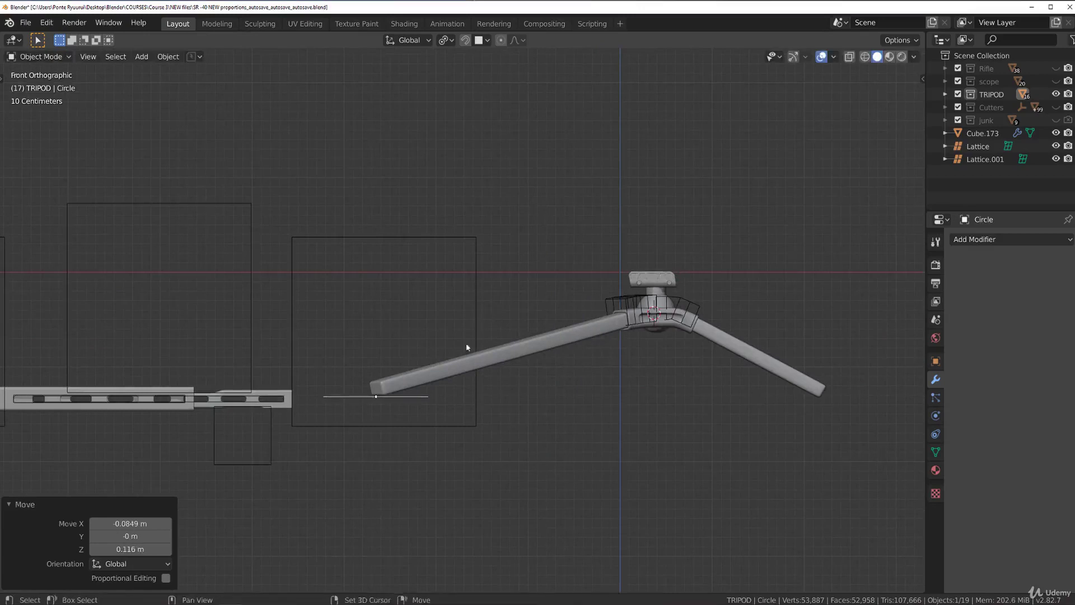
Fill the circle with a face and inset it by about 0.339 m.
{"action": "middle_click_drag", "start_coordinate": [468, 347], "coordinate": [423, 371]}
{"action": "key", "text": "Tab"}
{"action": "scroll", "coordinate": [561, 257], "scroll_direction": "up", "scroll_amount": 4}
{"action": "middle_click_drag", "start_coordinate": [562, 257], "coordinate": [397, 347]}
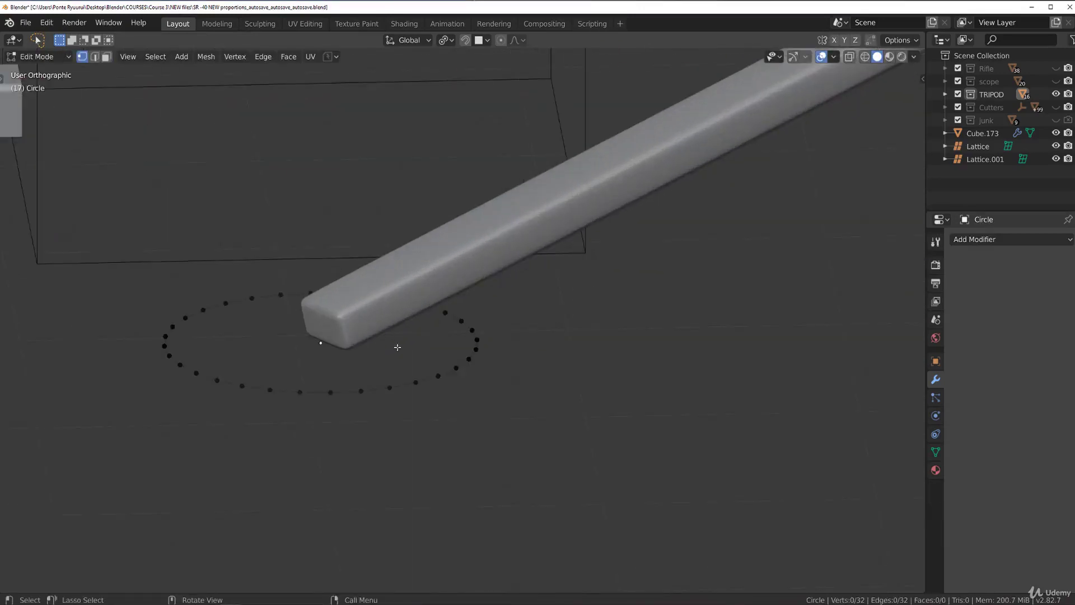
{"action": "key", "text": "a"}
{"action": "key", "text": "f"}
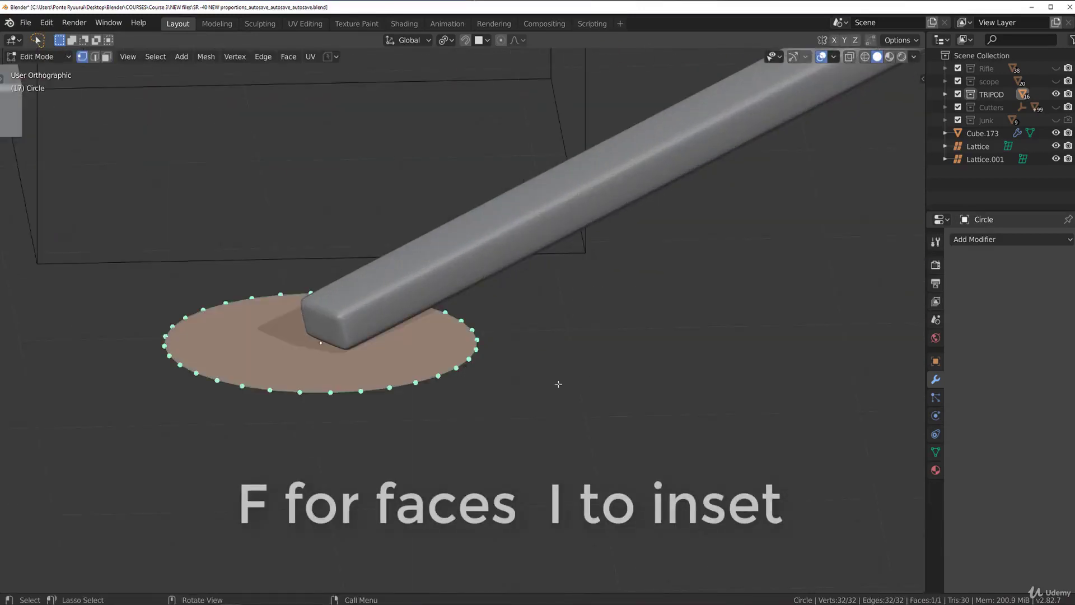
{"action": "key", "text": "i"}
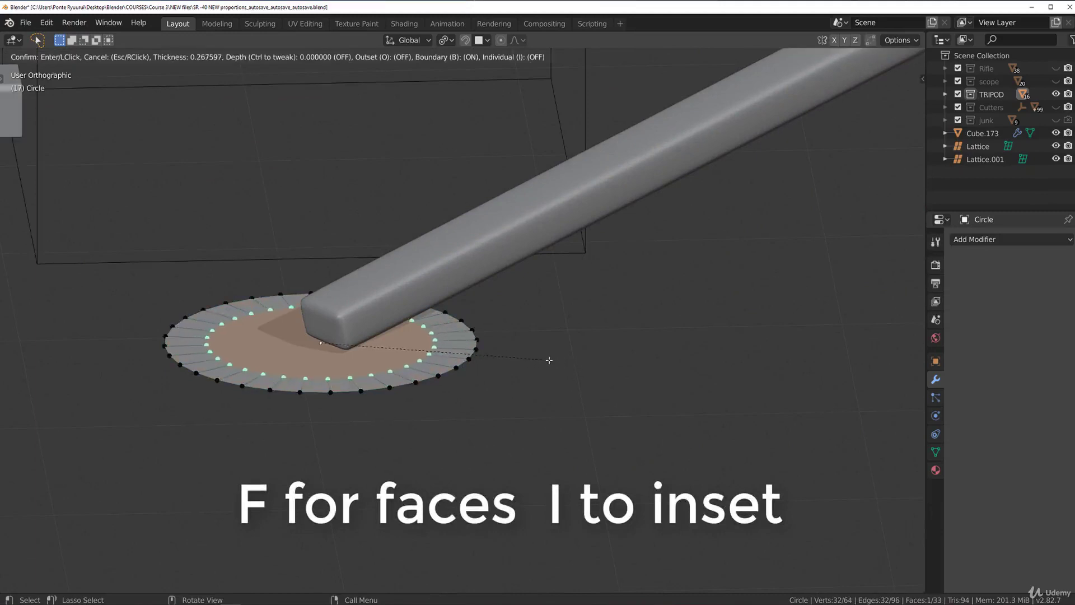
{"action": "left_click", "coordinate": [537, 355]}
Raise the inset face along Z to turn the flat disc into a tapered foot base.
{"action": "key", "text": "g"}
{"action": "key", "text": "z"}
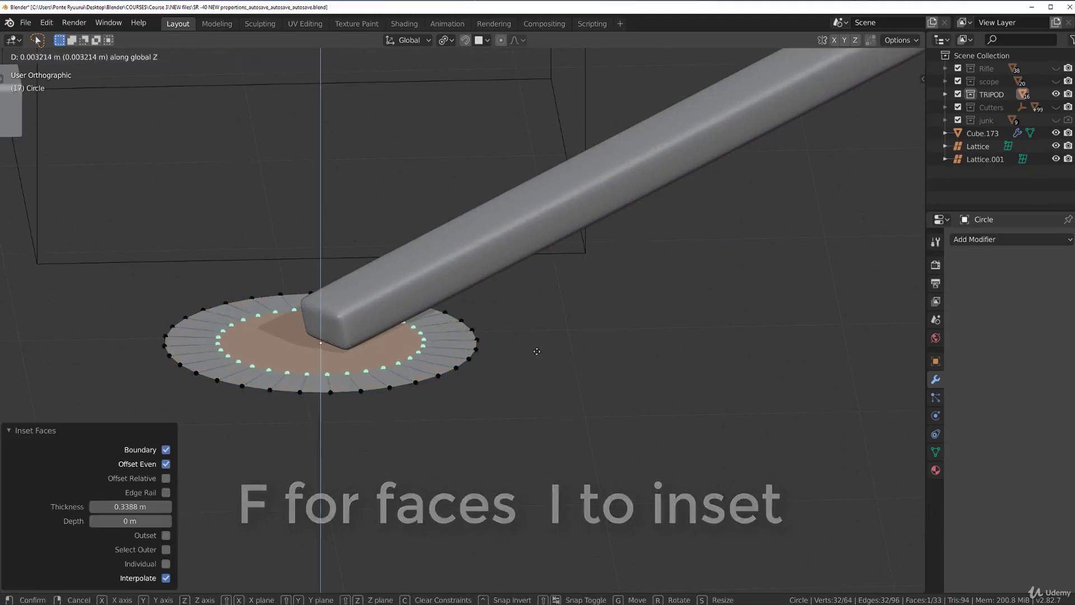
{"action": "left_click", "coordinate": [533, 327]}
{"action": "key", "text": "Tab"}
{"action": "scroll", "coordinate": [481, 259], "scroll_direction": "down", "scroll_amount": 4}
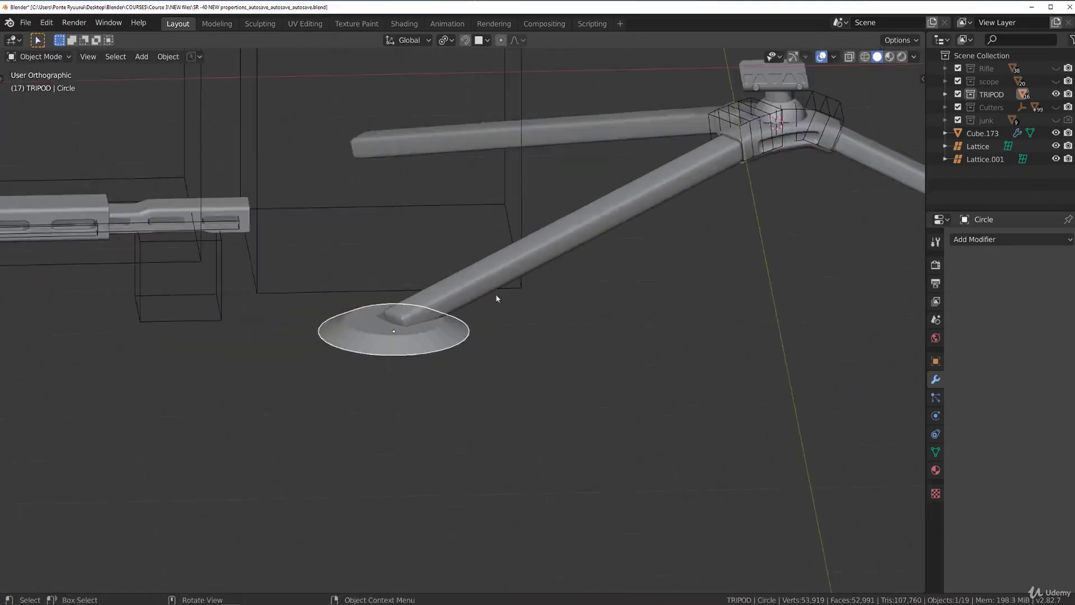
In front view, move the foot base about 0.055 m along X and 0.11 m down, just below the leg's end.
{"action": "key", "text": "KP_1"}
{"action": "scroll", "coordinate": [419, 257], "scroll_direction": "up", "scroll_amount": 2}
{"action": "scroll", "coordinate": [420, 257], "scroll_direction": "down", "scroll_amount": 3}
{"action": "middle_click_drag", "start_coordinate": [432, 259], "coordinate": [485, 303], "text": "shift"}
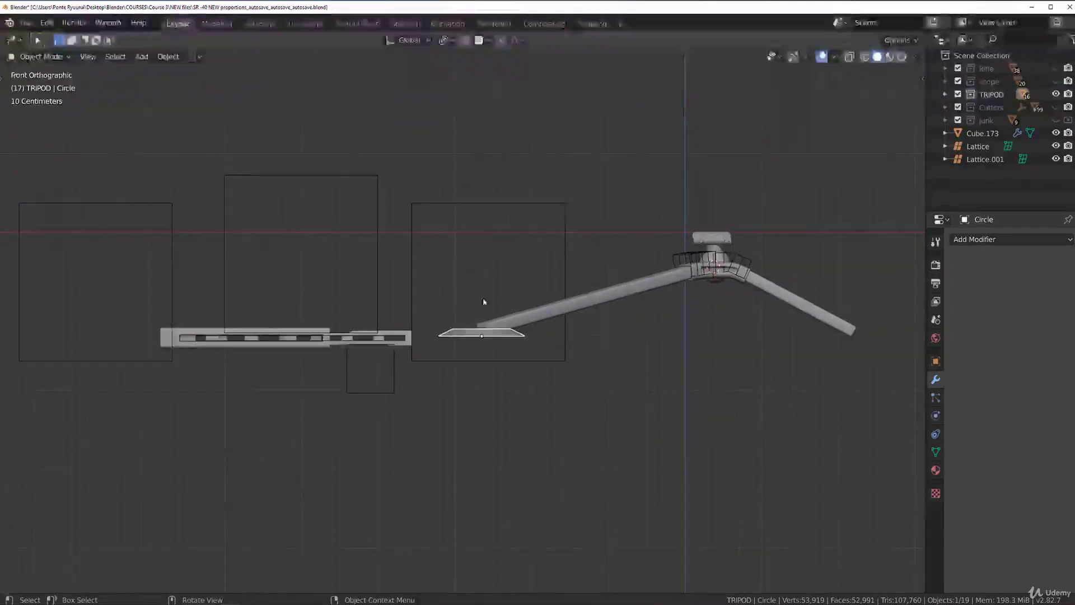
{"action": "key", "text": "g"}
{"action": "left_click", "coordinate": [566, 340]}
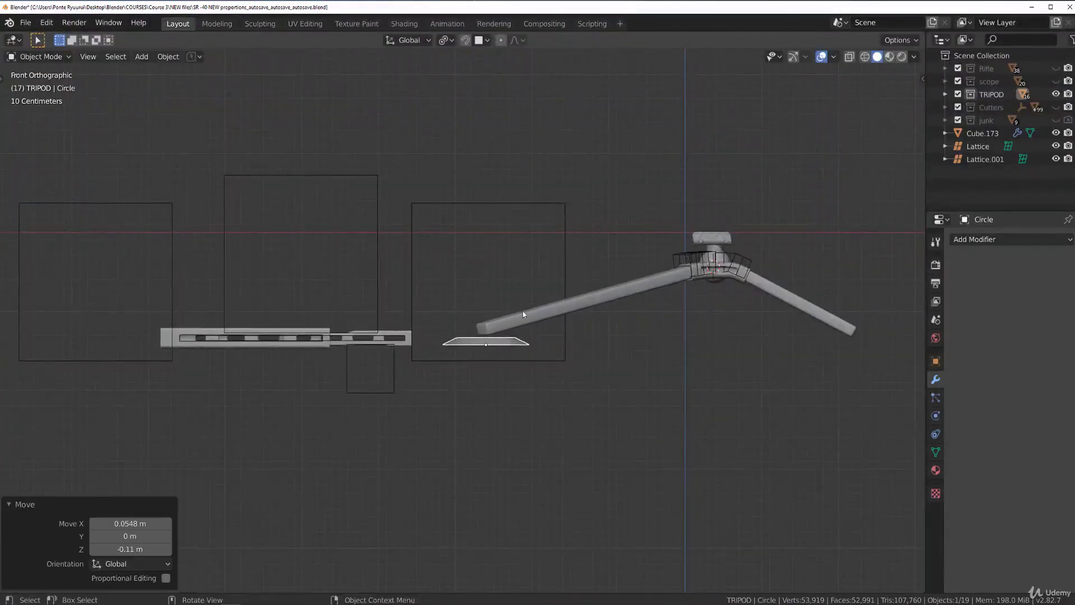
Inset the foot base's top face by about 0.156 m and extrude it upward about 0.28 m.
{"action": "scroll", "coordinate": [559, 269], "scroll_direction": "up", "scroll_amount": 4}
{"action": "key", "text": "Tab"}
{"action": "middle_click_drag", "start_coordinate": [420, 333], "coordinate": [444, 386]}
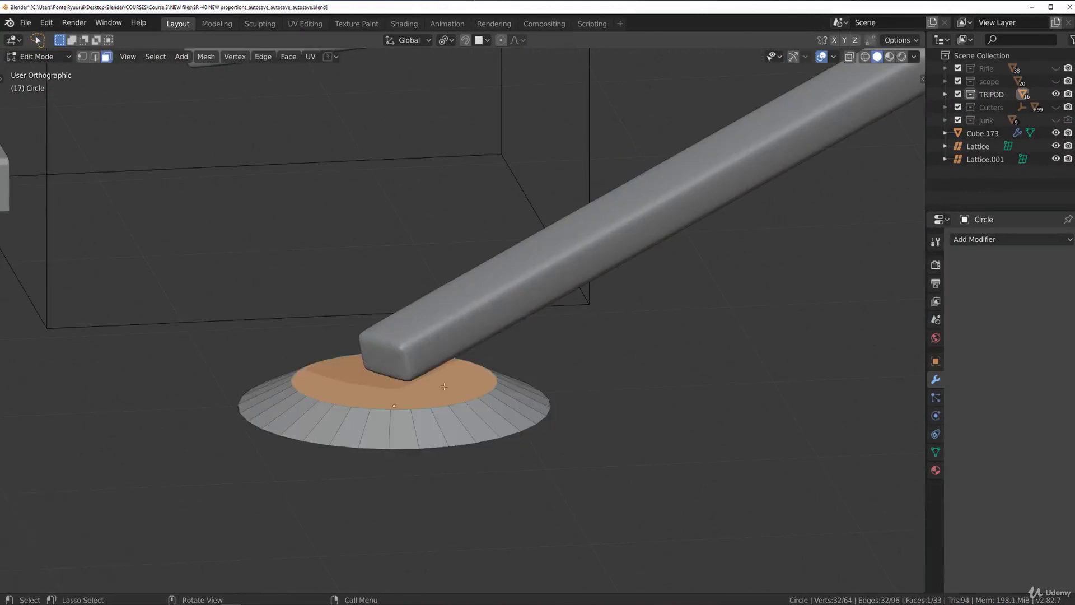
{"action": "key", "text": "i"}
{"action": "left_click", "coordinate": [541, 369]}
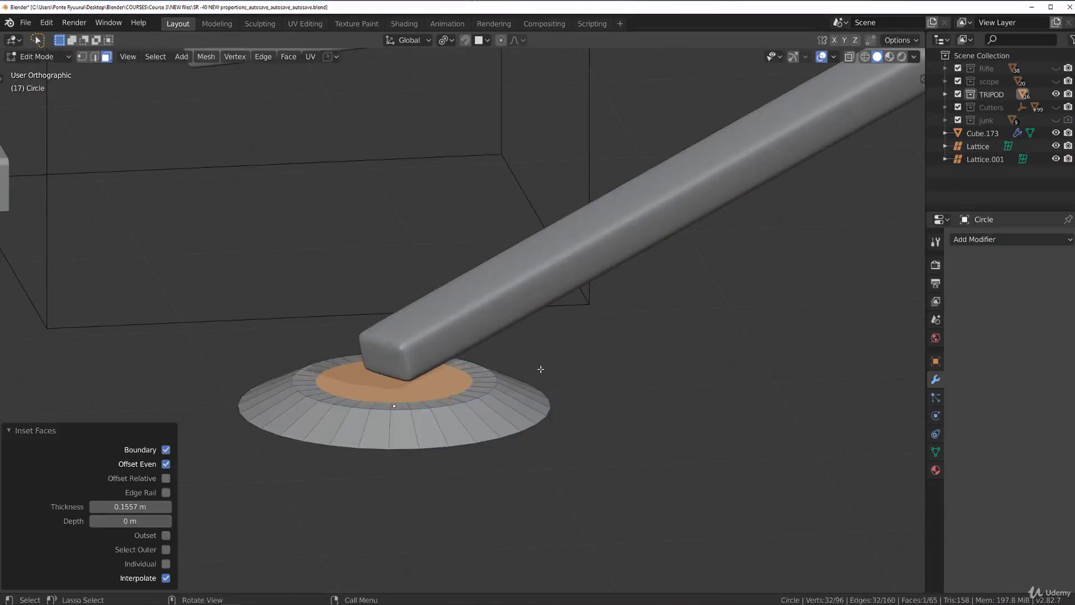
{"action": "key", "text": "e"}
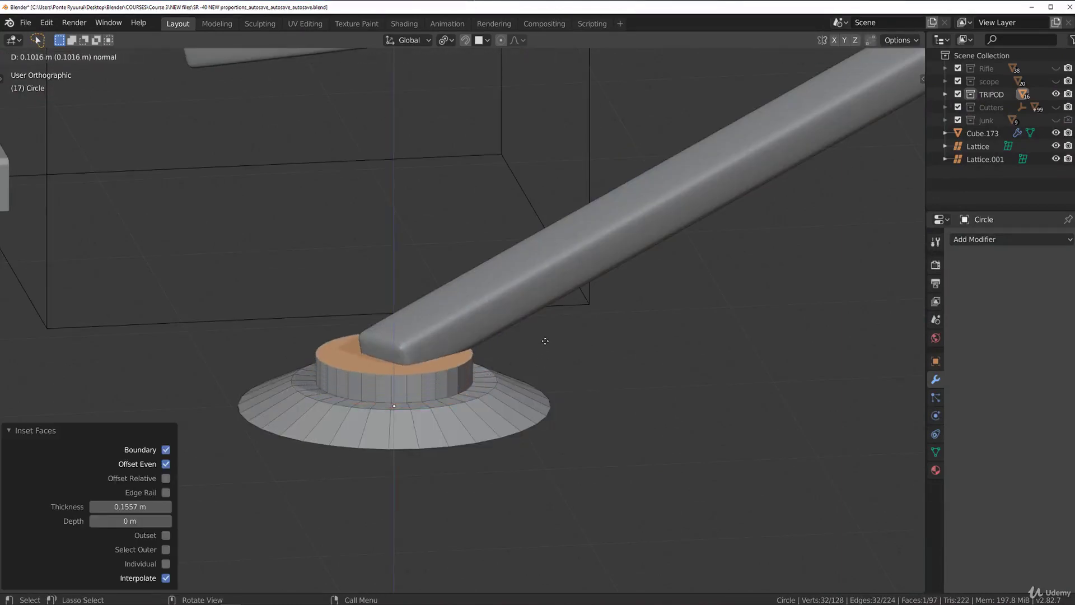
{"action": "left_click", "coordinate": [563, 298]}
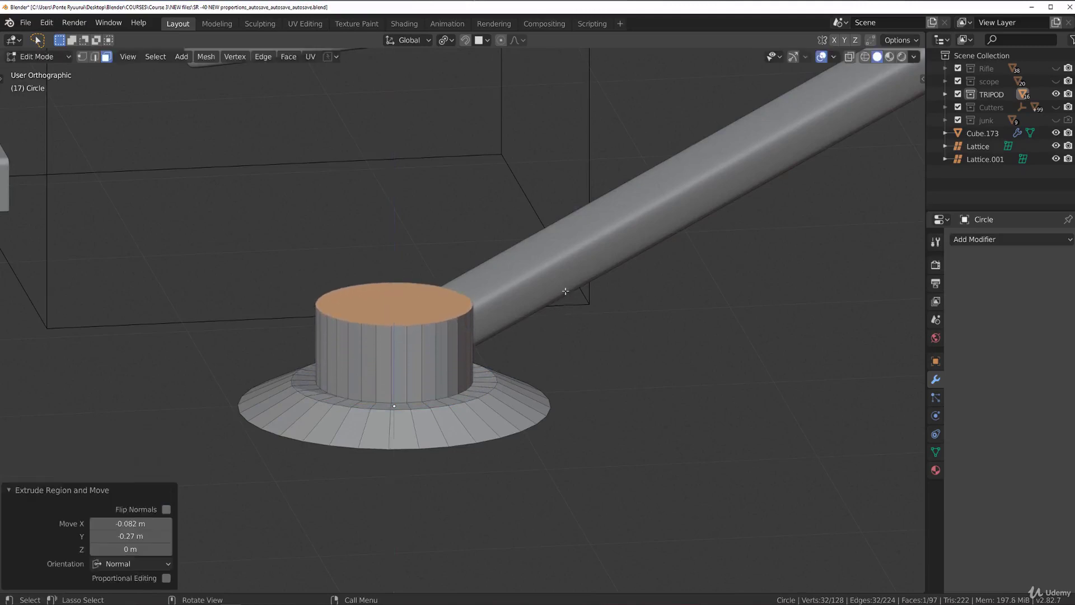
Scale down the extruded top face so the foot's cylinder narrows into a cone.
{"action": "key", "text": "KP_1"}
{"action": "scroll", "coordinate": [466, 224], "scroll_direction": "up", "scroll_amount": 2}
{"action": "key", "text": "s"}
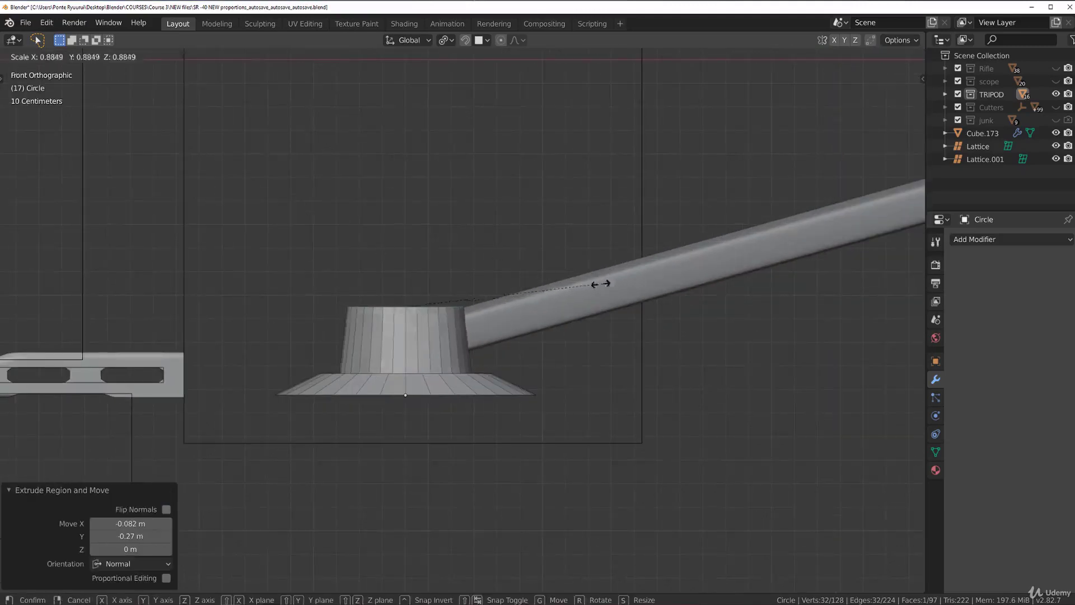
{"action": "left_click", "coordinate": [489, 236]}
{"action": "key", "text": "Tab"}
{"action": "scroll", "coordinate": [495, 308], "scroll_direction": "up", "scroll_amount": 1}
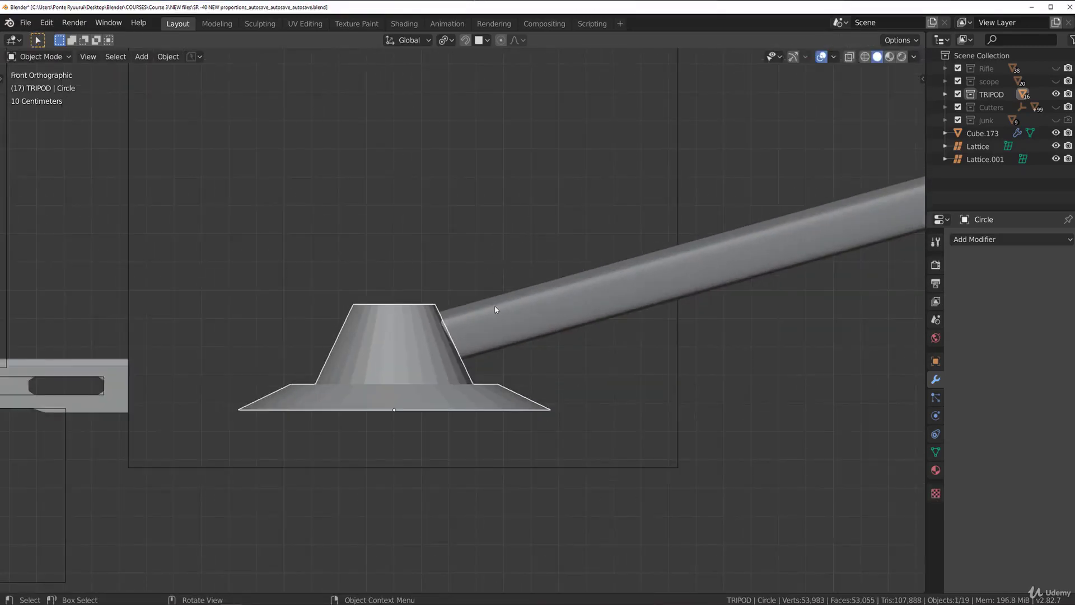
Select the edge loop where the cone meets the base and raise it along Z to slope the flat ring.
{"action": "middle_click_drag", "start_coordinate": [473, 352], "coordinate": [472, 379]}
{"action": "key", "text": "Tab"}
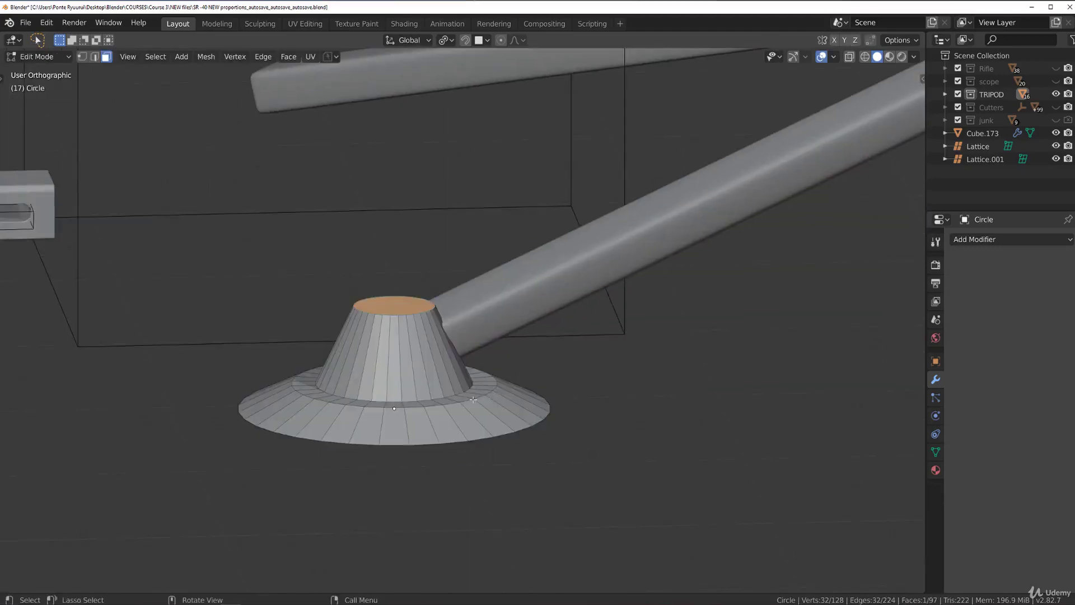
{"action": "key", "text": "2"}
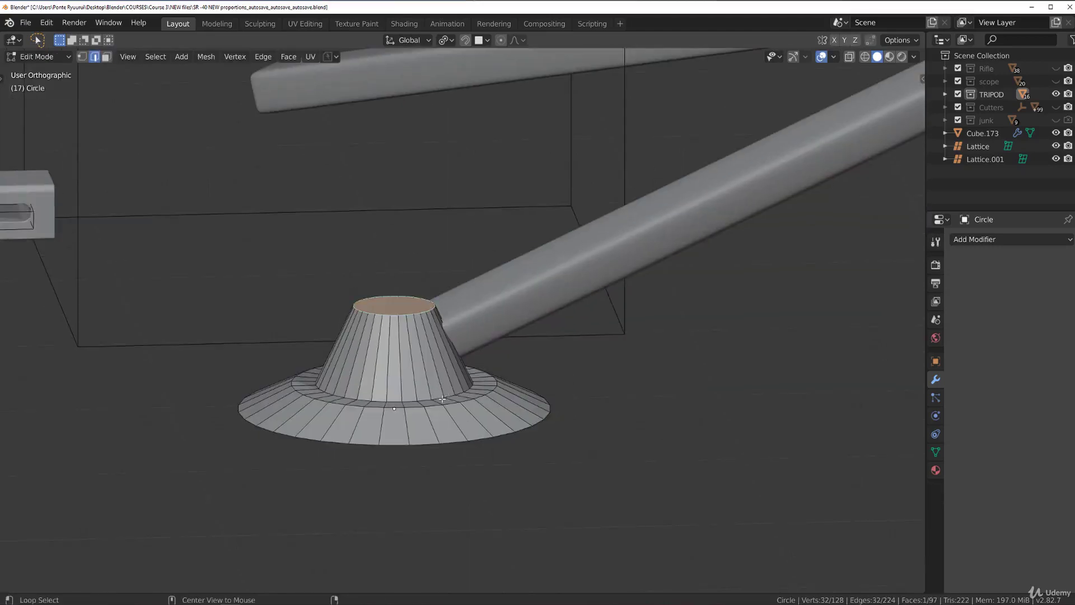
{"action": "key", "text": "g"}
{"action": "key", "text": "z"}
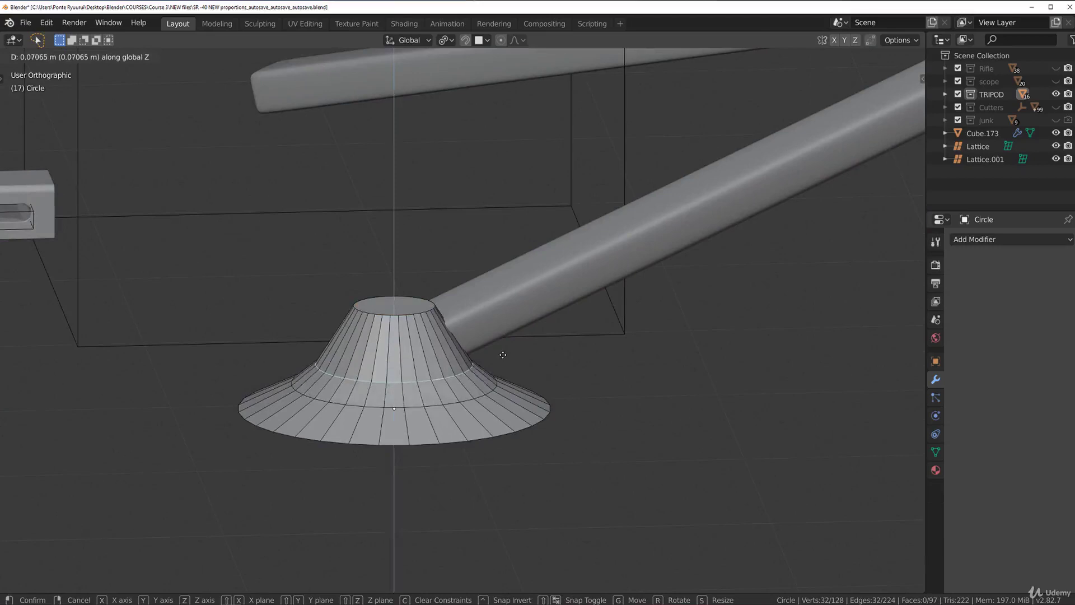
{"action": "left_click", "coordinate": [498, 364]}
{"action": "key", "text": "Tab"}
Fill the foot's open underside with a face and bevel its bottom rim with a single segment.
{"action": "scroll", "coordinate": [504, 353], "scroll_direction": "down", "scroll_amount": 4}
{"action": "middle_click_drag", "start_coordinate": [509, 337], "coordinate": [456, 282]}
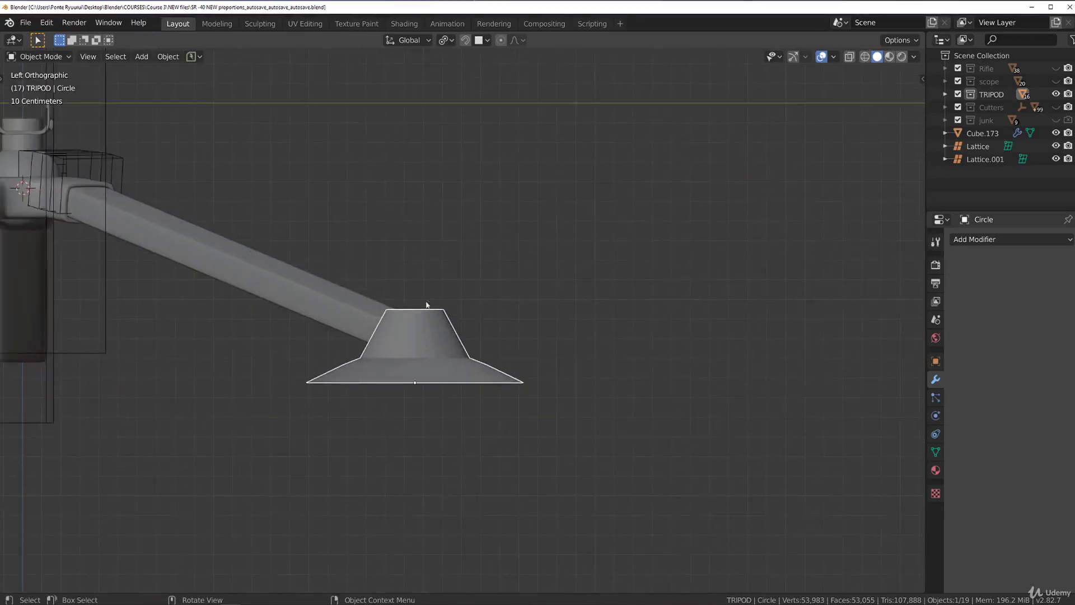
{"action": "middle_click_drag", "start_coordinate": [425, 299], "coordinate": [301, 331]}
{"action": "scroll", "coordinate": [411, 318], "scroll_direction": "up", "scroll_amount": 3}
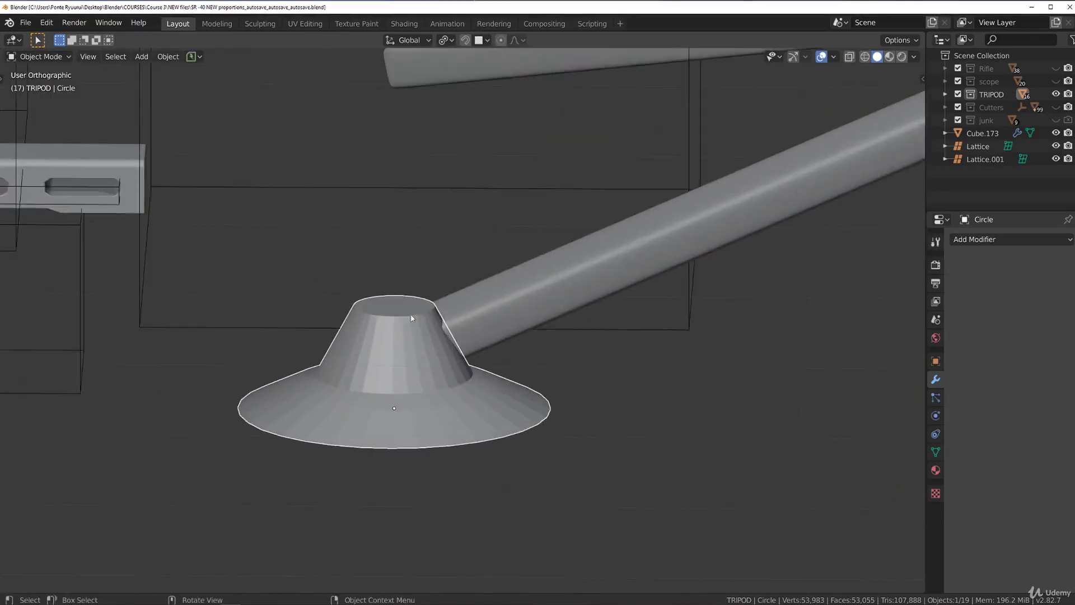
{"action": "scroll", "coordinate": [420, 268], "scroll_direction": "down", "scroll_amount": 6}
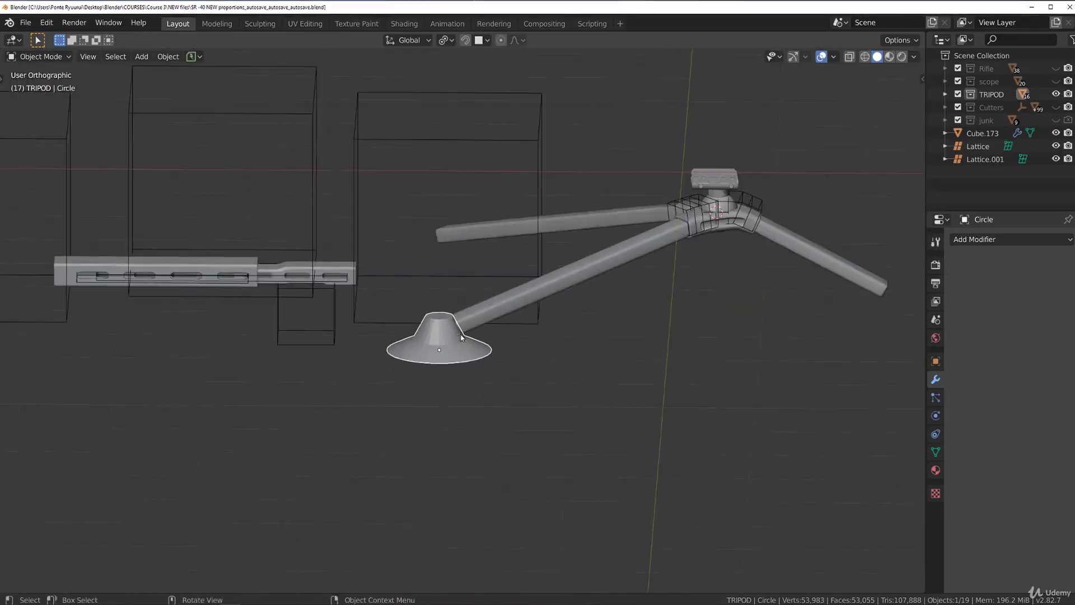
{"action": "scroll", "coordinate": [459, 336], "scroll_direction": "up", "scroll_amount": 3}
{"action": "middle_click_drag", "start_coordinate": [461, 331], "coordinate": [455, 299]}
{"action": "key", "text": "Tab"}
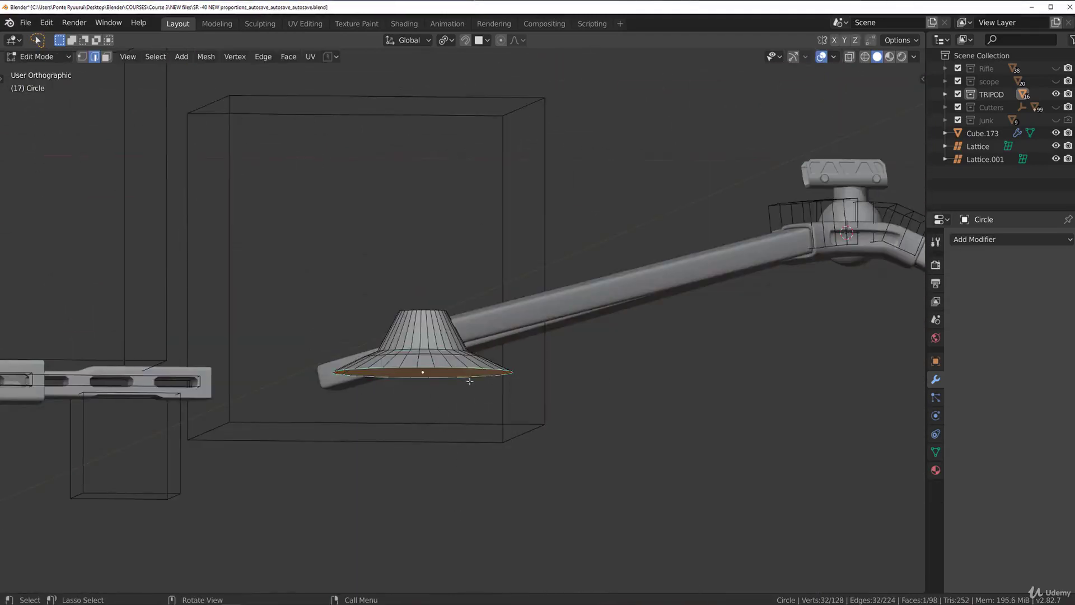
{"action": "key", "text": "ctrl+b"}
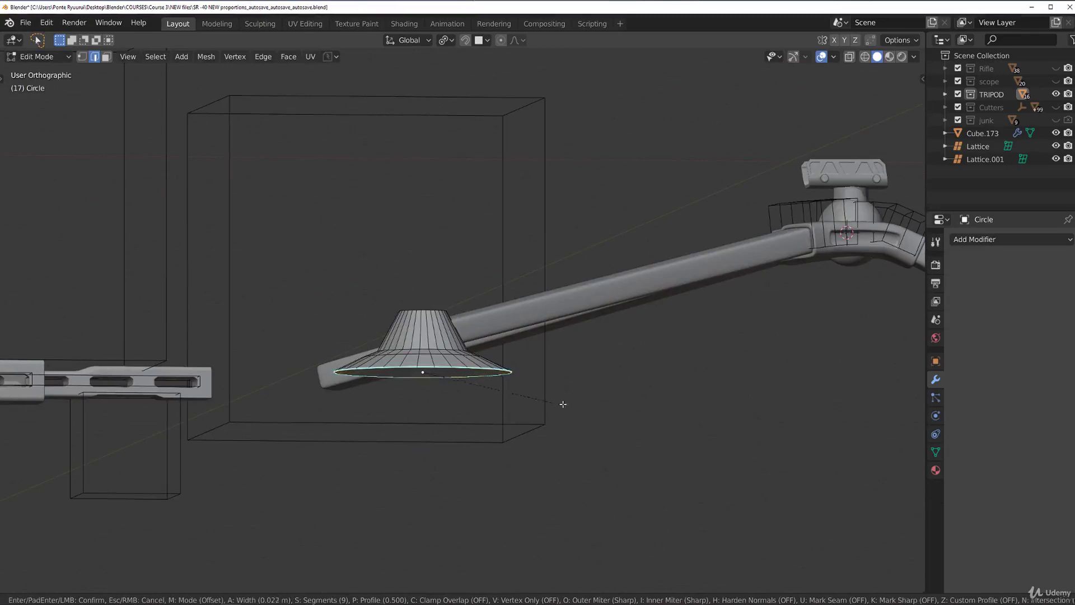
{"action": "scroll", "coordinate": [688, 423], "scroll_direction": "down", "scroll_amount": 8}
{"action": "left_click", "coordinate": [699, 422]}
Shade the tripod foot smooth with Auto Smooth enabled for its normals.
{"action": "key", "text": "KP_1"}
{"action": "key", "text": "Tab"}
{"action": "scroll", "coordinate": [480, 257], "scroll_direction": "up", "scroll_amount": 4}
{"action": "right_click", "coordinate": [416, 335]}
{"action": "left_click", "coordinate": [414, 333]}
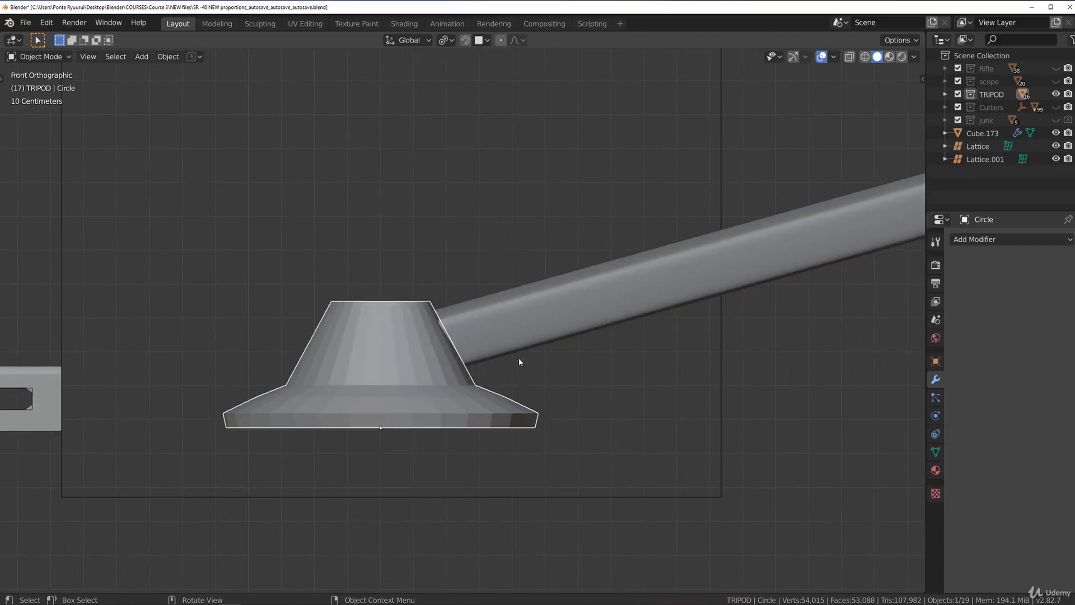
{"action": "left_click", "coordinate": [936, 452]}
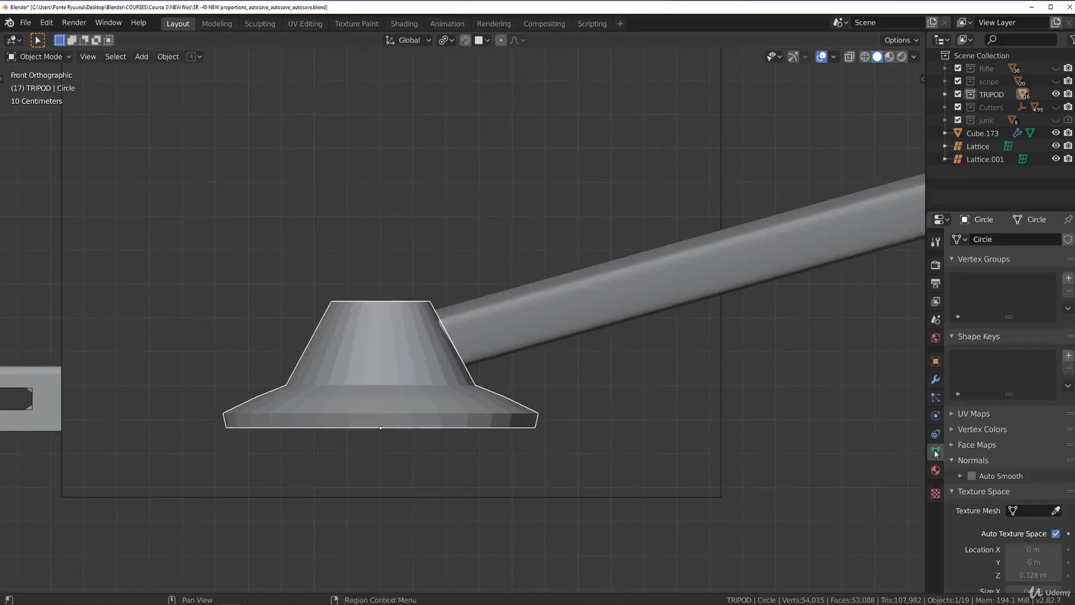
{"action": "scroll", "coordinate": [919, 482], "scroll_direction": "down", "scroll_amount": 4}
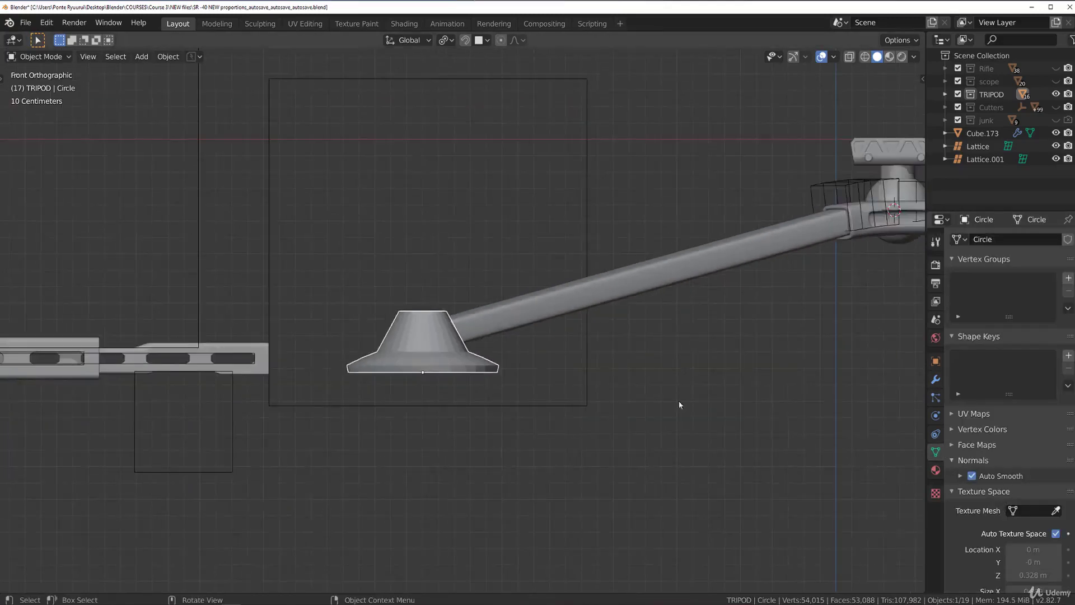
{"action": "scroll", "coordinate": [533, 339], "scroll_direction": "up", "scroll_amount": 6}
{"action": "right_click", "coordinate": [368, 371]}
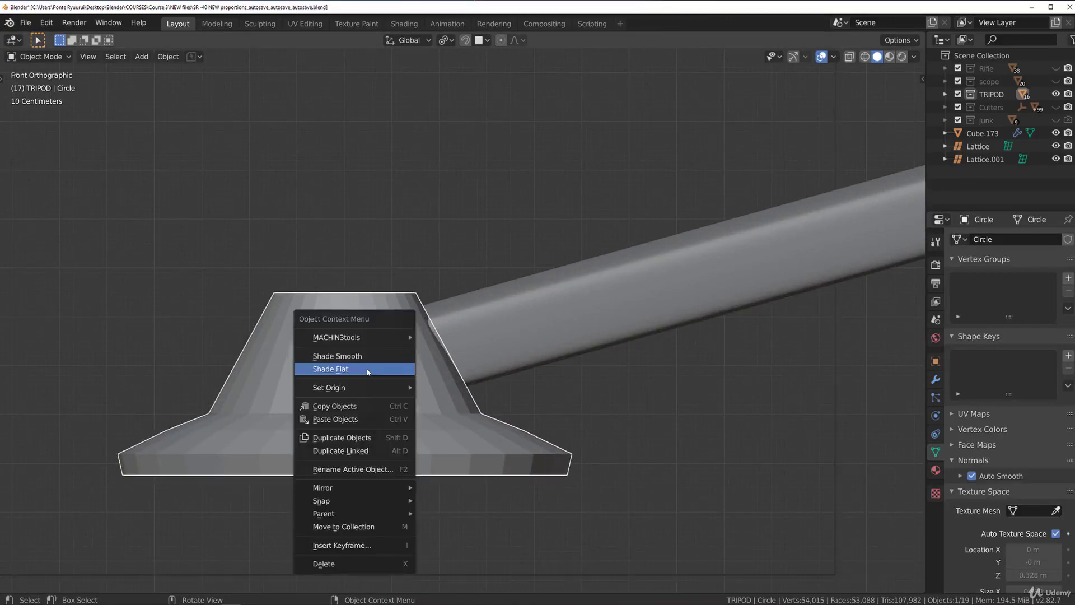
{"action": "left_click", "coordinate": [360, 357]}
{"action": "scroll", "coordinate": [370, 369], "scroll_direction": "down", "scroll_amount": 7}
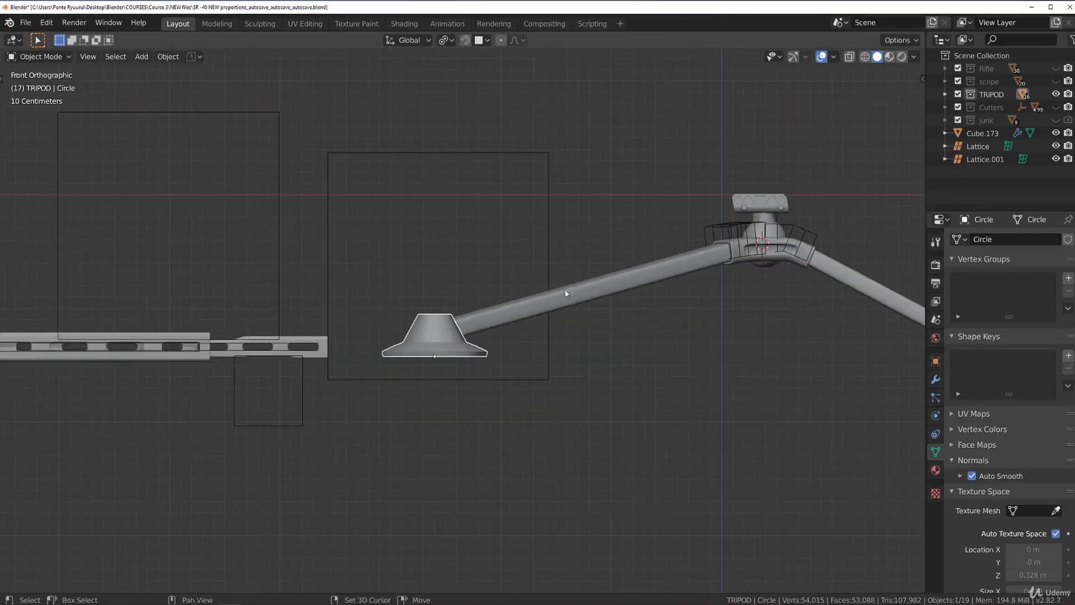
Apply the Mirror and Boolean modifiers on the outer slotted bar, keeping its Bevel modifier live.
{"action": "scroll", "coordinate": [529, 317], "scroll_direction": "down", "scroll_amount": 3}
{"action": "middle_click_drag", "start_coordinate": [530, 317], "coordinate": [461, 252]}
{"action": "scroll", "coordinate": [461, 252], "scroll_direction": "up", "scroll_amount": 3}
{"action": "left_click", "coordinate": [287, 344]}
{"action": "middle_click_drag", "start_coordinate": [287, 344], "coordinate": [417, 320], "text": "shift"}
{"action": "scroll", "coordinate": [448, 261], "scroll_direction": "up", "scroll_amount": 3}
{"action": "left_click", "coordinate": [448, 260]}
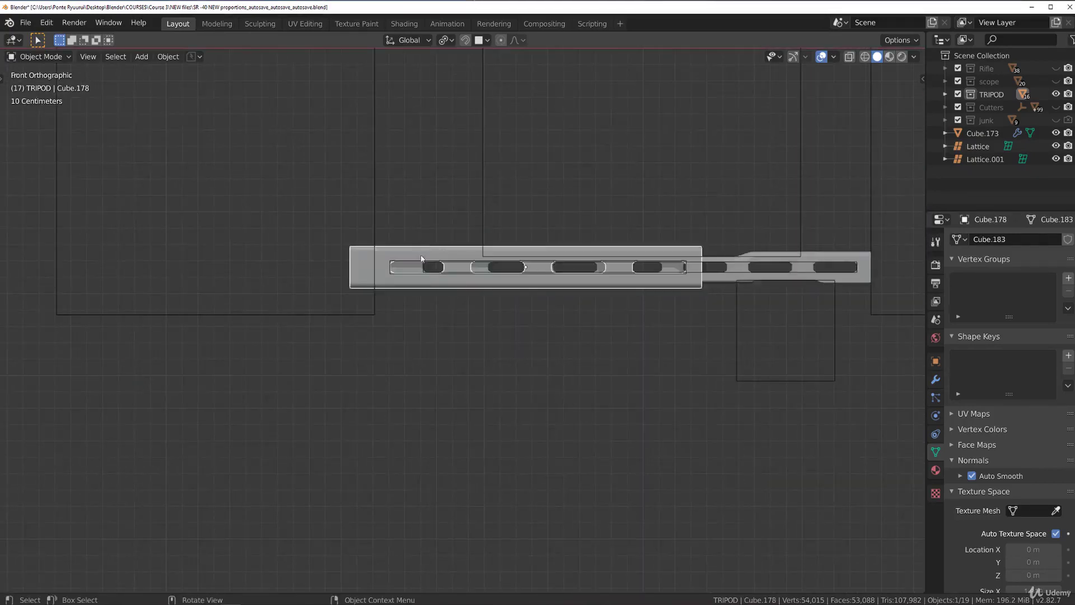
{"action": "scroll", "coordinate": [448, 260], "scroll_direction": "up", "scroll_amount": 2}
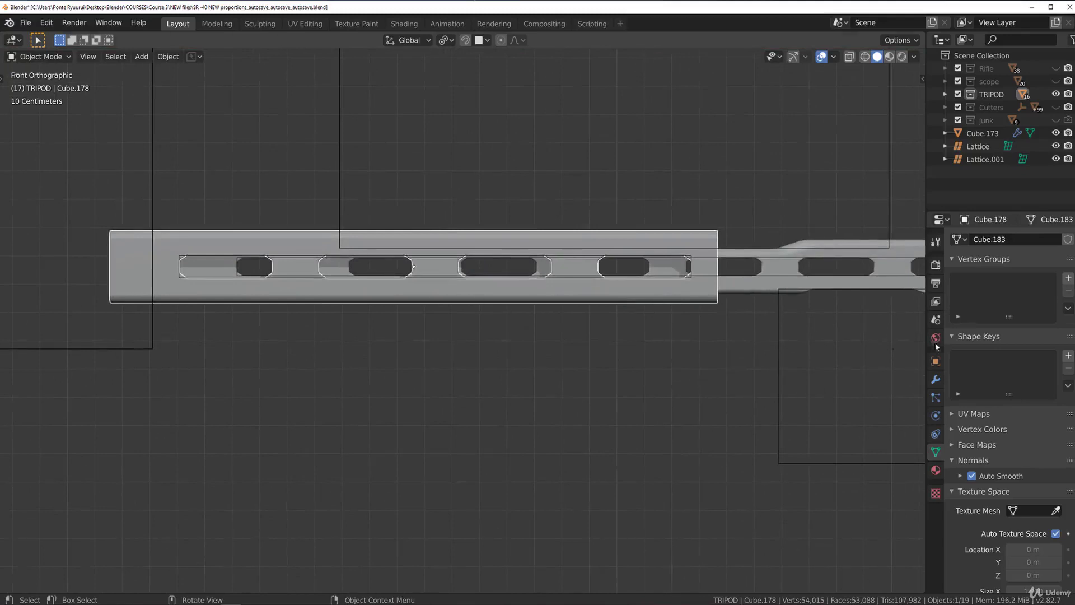
{"action": "left_click", "coordinate": [936, 379]}
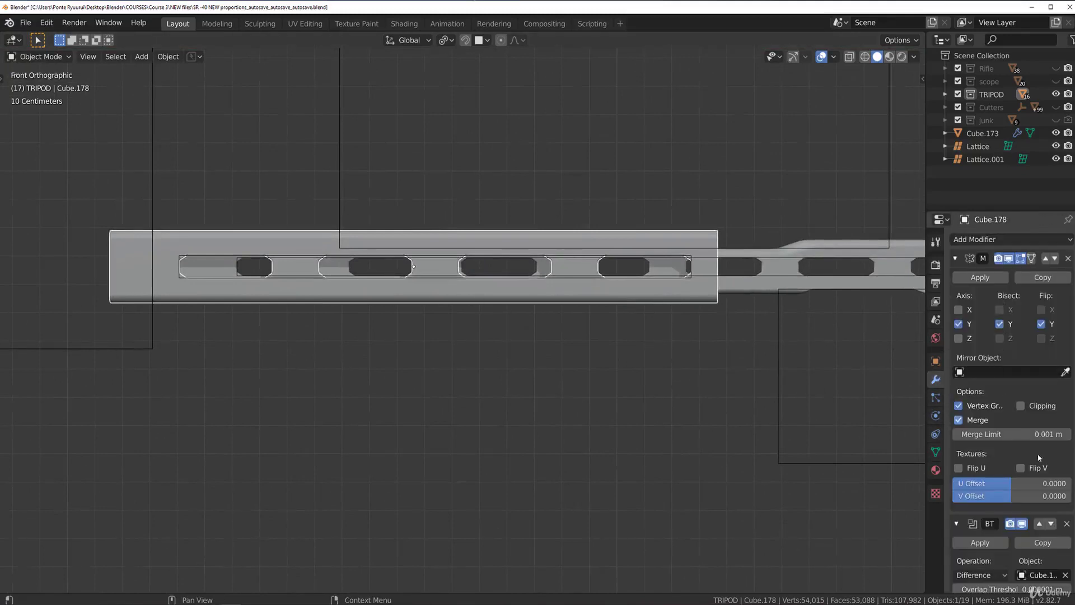
{"action": "left_click", "coordinate": [987, 281]}
{"action": "left_click", "coordinate": [987, 282]}
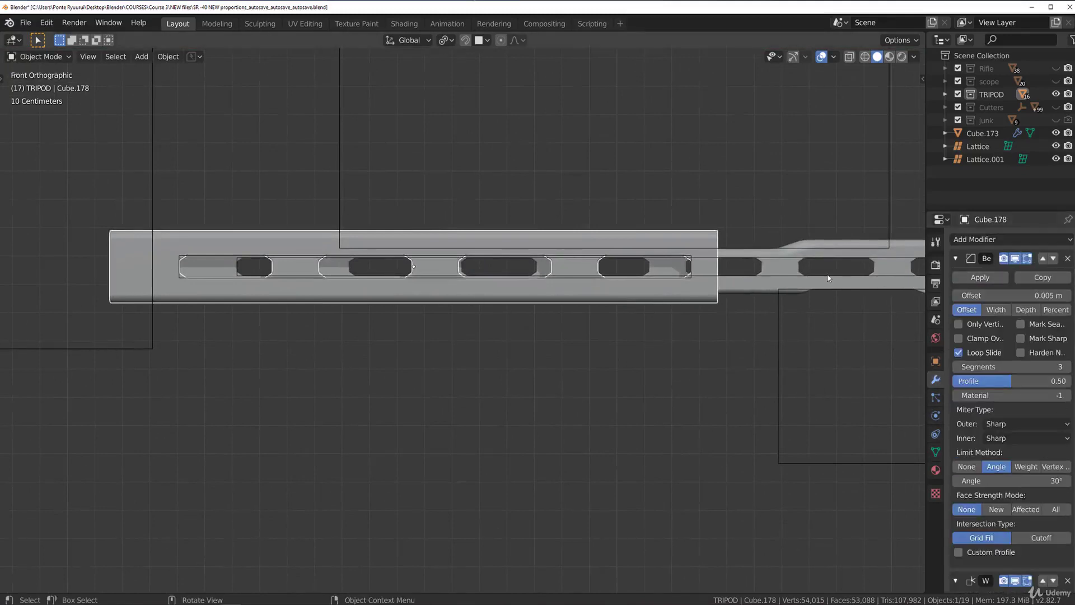
Move the four box-shaped cutters around the slotted bars into the Cutters collection.
{"action": "scroll", "coordinate": [656, 371], "scroll_direction": "down", "scroll_amount": 4}
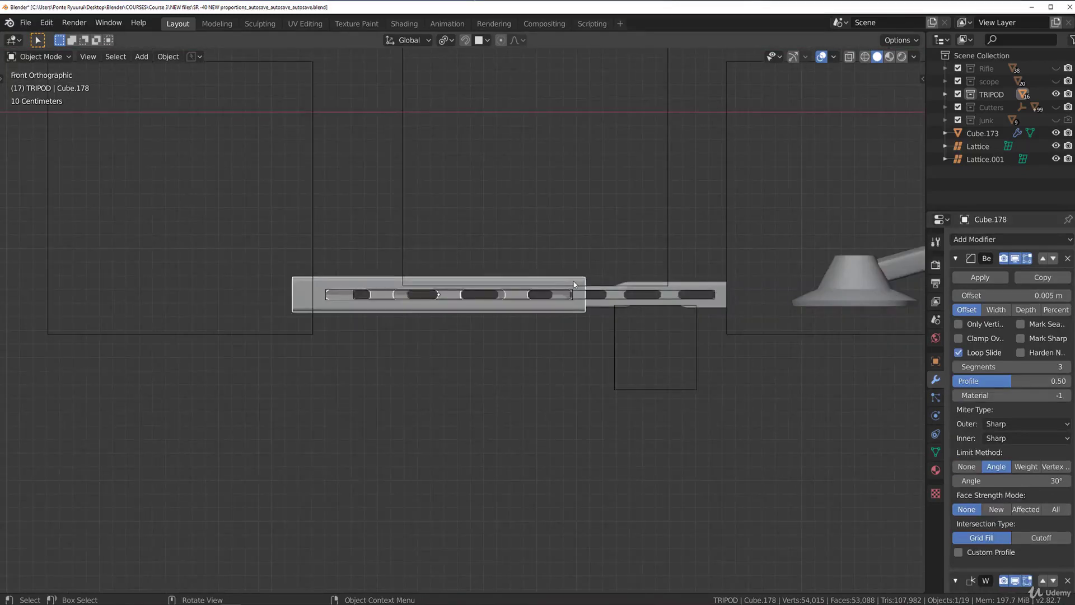
{"action": "scroll", "coordinate": [573, 281], "scroll_direction": "down", "scroll_amount": 2}
{"action": "left_click", "coordinate": [597, 378]}
{"action": "left_click", "coordinate": [606, 225]}
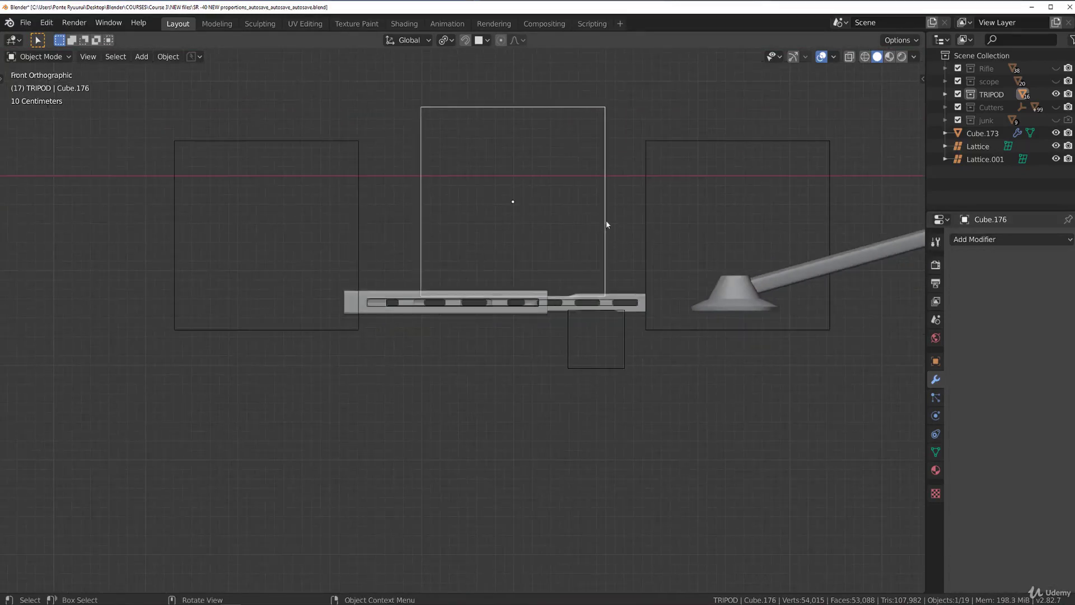
{"action": "left_click", "coordinate": [647, 203], "text": "shift"}
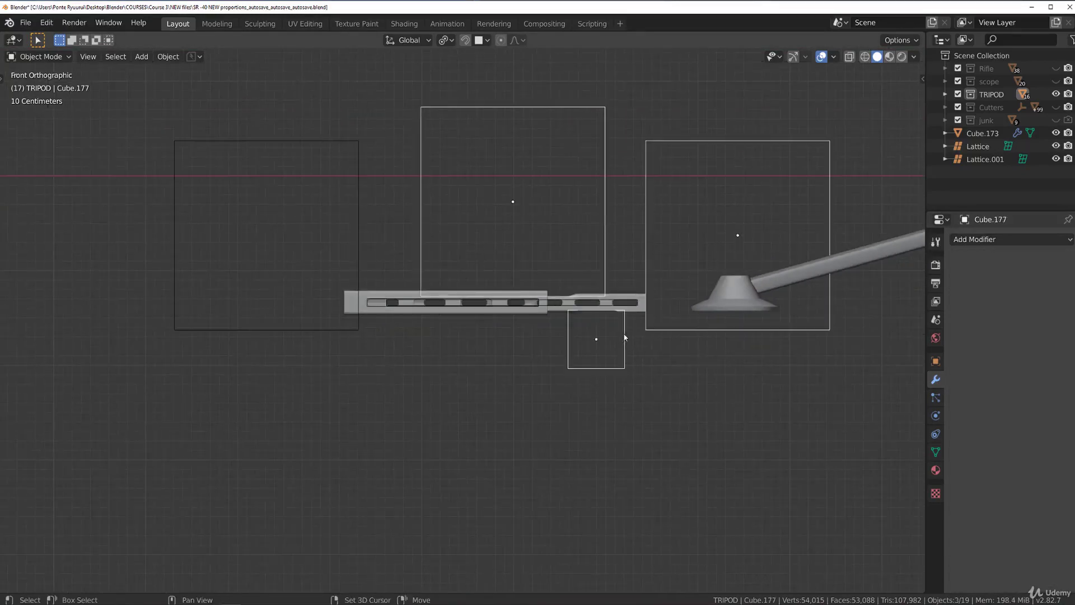
{"action": "left_click", "coordinate": [358, 185], "text": "shift"}
{"action": "key", "text": "m"}
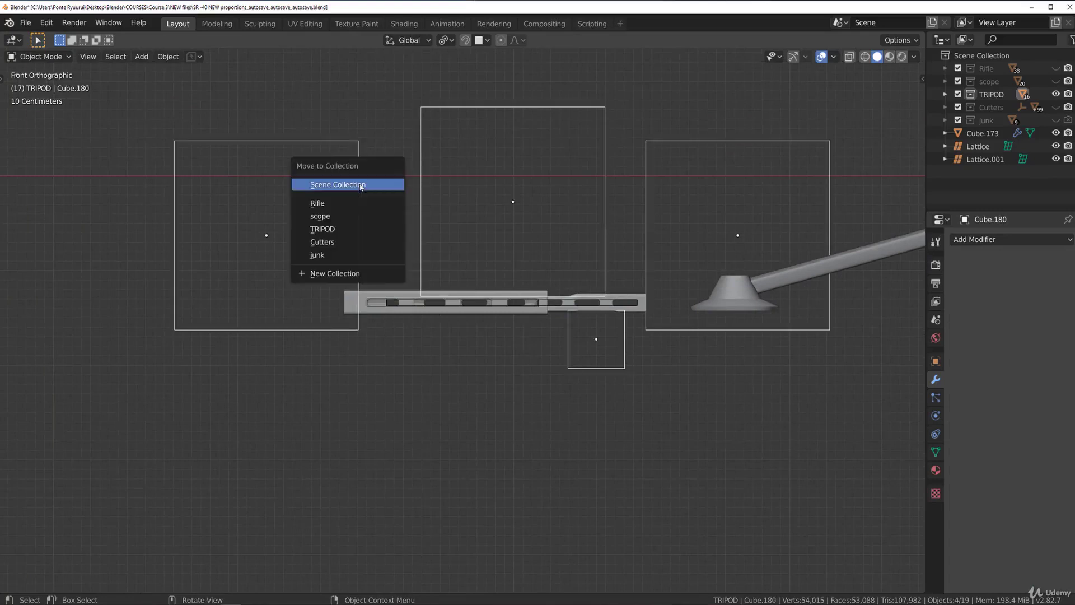
{"action": "left_click", "coordinate": [367, 242]}
{"action": "key", "text": "shift+c"}
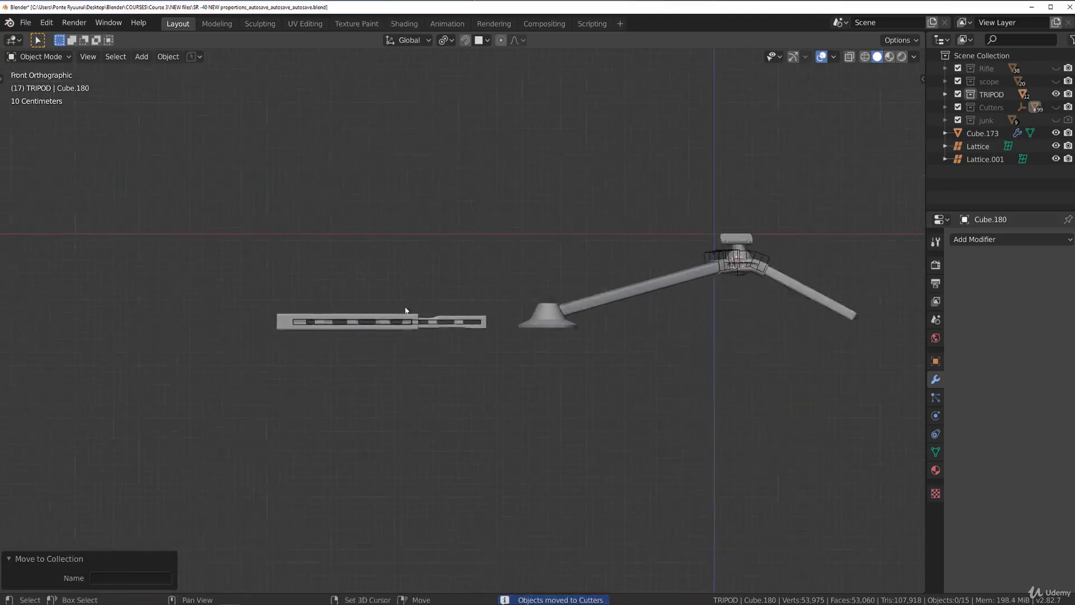
Move the slot cutters of the inner and outer bars into the Cutters collection.
{"action": "scroll", "coordinate": [406, 310], "scroll_direction": "up", "scroll_amount": 3}
{"action": "left_click", "coordinate": [399, 322]}
{"action": "scroll", "coordinate": [397, 324], "scroll_direction": "up", "scroll_amount": 3}
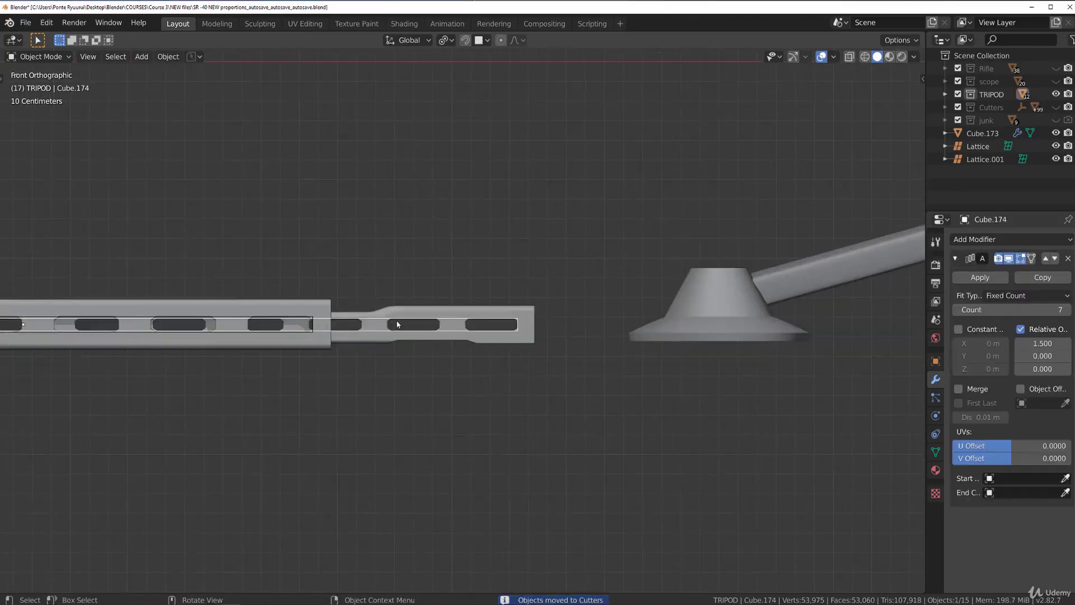
{"action": "key", "text": "m"}
{"action": "left_click", "coordinate": [397, 320]}
{"action": "left_click", "coordinate": [288, 322]}
{"action": "key", "text": "m"}
{"action": "left_click", "coordinate": [287, 320]}
{"action": "scroll", "coordinate": [351, 342], "scroll_direction": "down", "scroll_amount": 3}
Slide the outer bar along negative X to expose more of the slotted inner bar.
{"action": "left_click", "coordinate": [454, 316]}
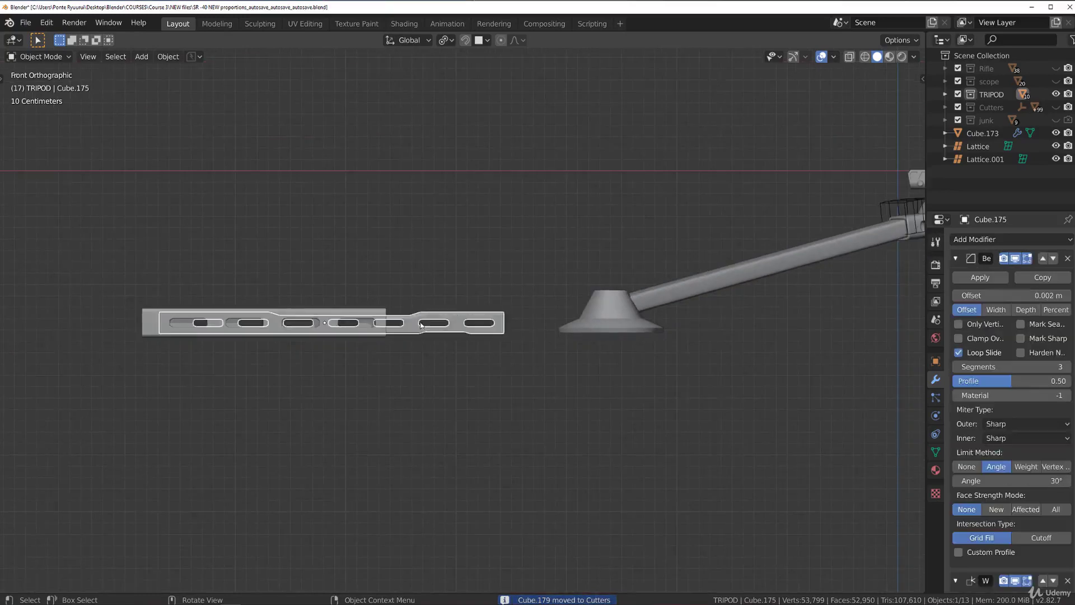
{"action": "scroll", "coordinate": [403, 255], "scroll_direction": "up", "scroll_amount": 3}
{"action": "middle_click_drag", "start_coordinate": [364, 253], "coordinate": [467, 315]}
{"action": "scroll", "coordinate": [438, 265], "scroll_direction": "down", "scroll_amount": 4}
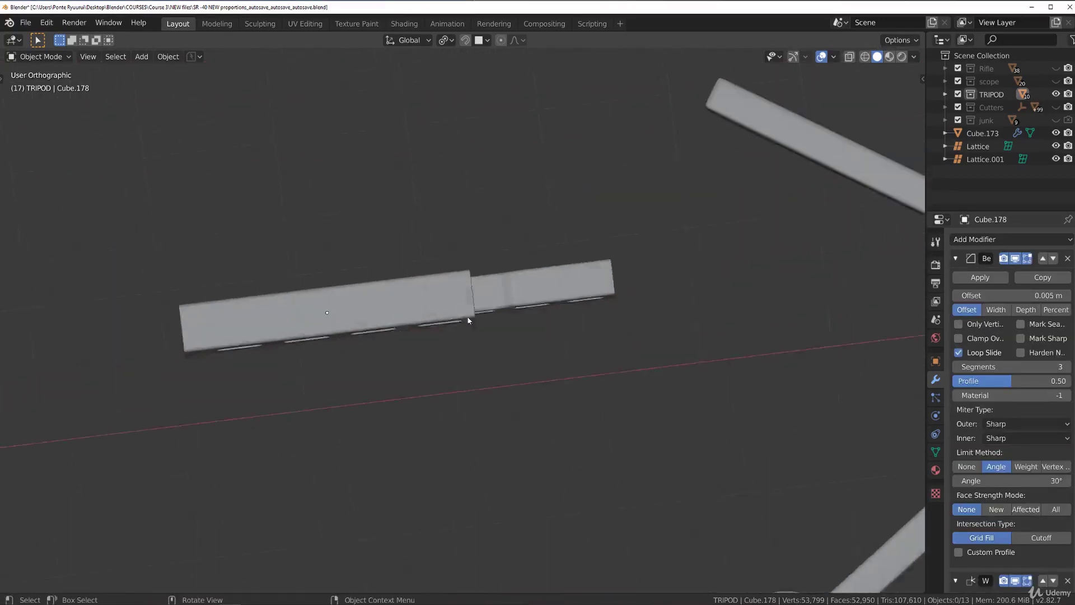
{"action": "key", "text": "KP_7"}
{"action": "scroll", "coordinate": [565, 308], "scroll_direction": "up", "scroll_amount": 2}
{"action": "middle_click_drag", "start_coordinate": [571, 278], "coordinate": [533, 320], "text": "shift"}
{"action": "left_click", "coordinate": [425, 295]}
{"action": "key", "text": "g"}
{"action": "key", "text": "x"}
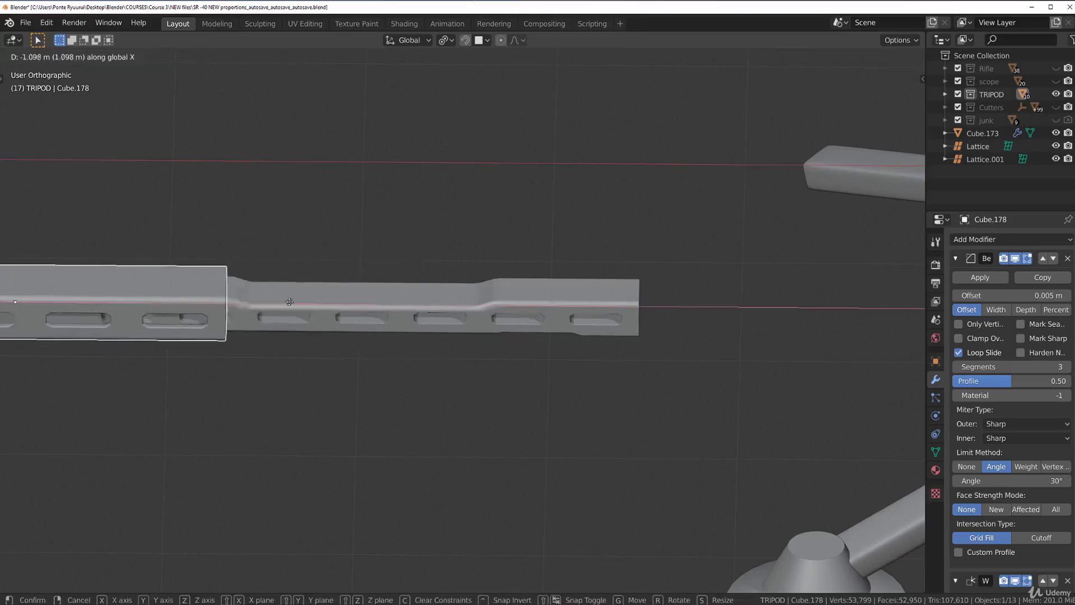
{"action": "left_click", "coordinate": [217, 303]}
Duplicate the inner bar's long recessed top face in place and separate it into its own object.
{"action": "left_click", "coordinate": [336, 293]}
{"action": "key", "text": "KP_7"}
{"action": "key", "text": "Tab"}
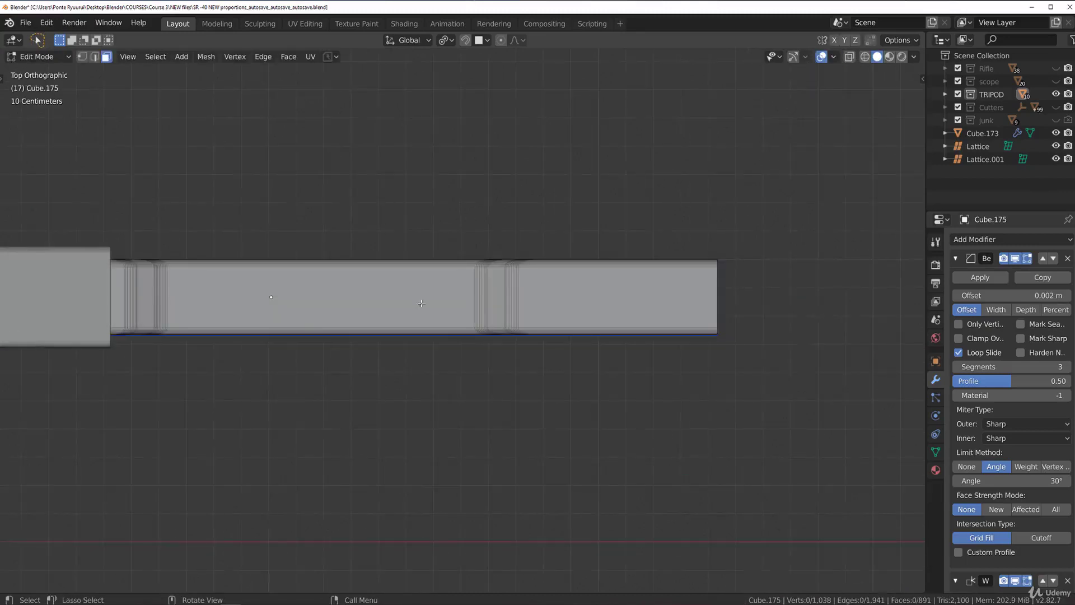
{"action": "key", "text": "Tab"}
{"action": "key", "text": "Tab"}
{"action": "left_click", "coordinate": [365, 300]}
{"action": "middle_click_drag", "start_coordinate": [365, 300], "coordinate": [360, 248]}
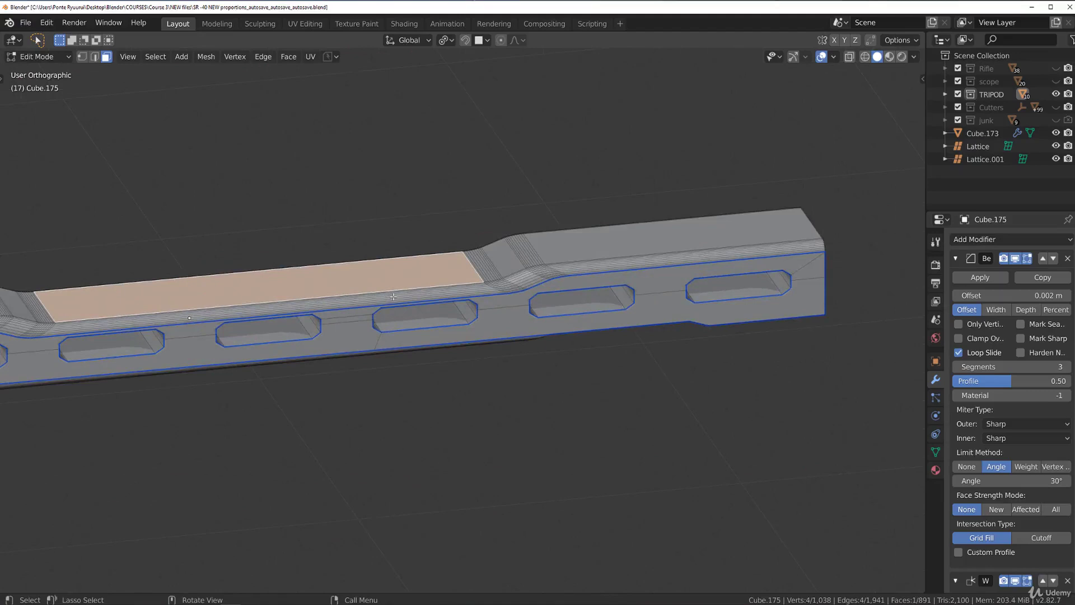
{"action": "key", "text": "shift+d"}
{"action": "right_click", "coordinate": [425, 264]}
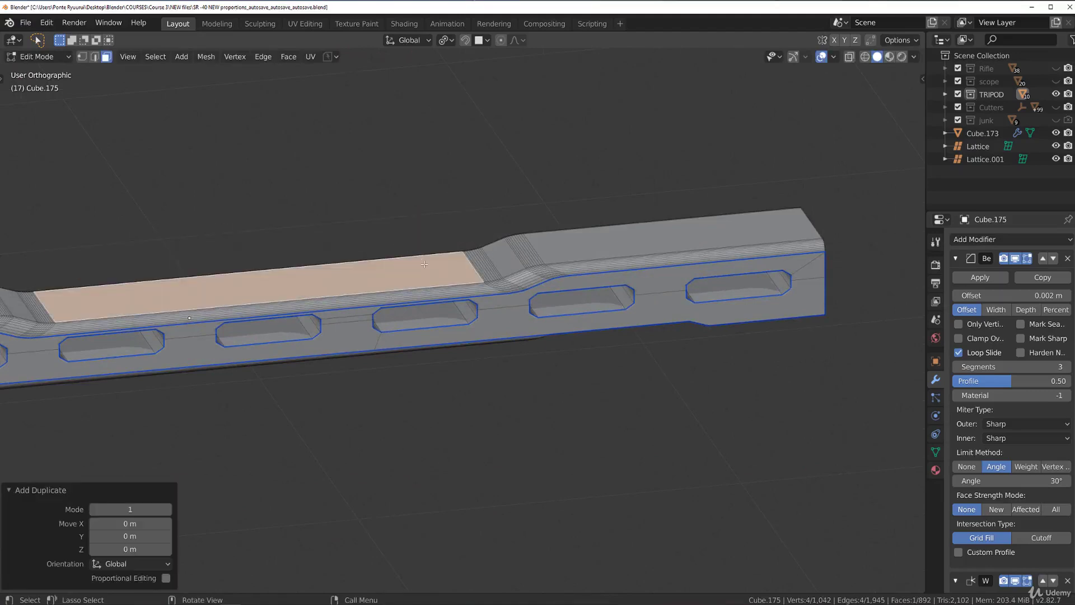
{"action": "key", "text": "p"}
{"action": "left_click", "coordinate": [426, 264]}
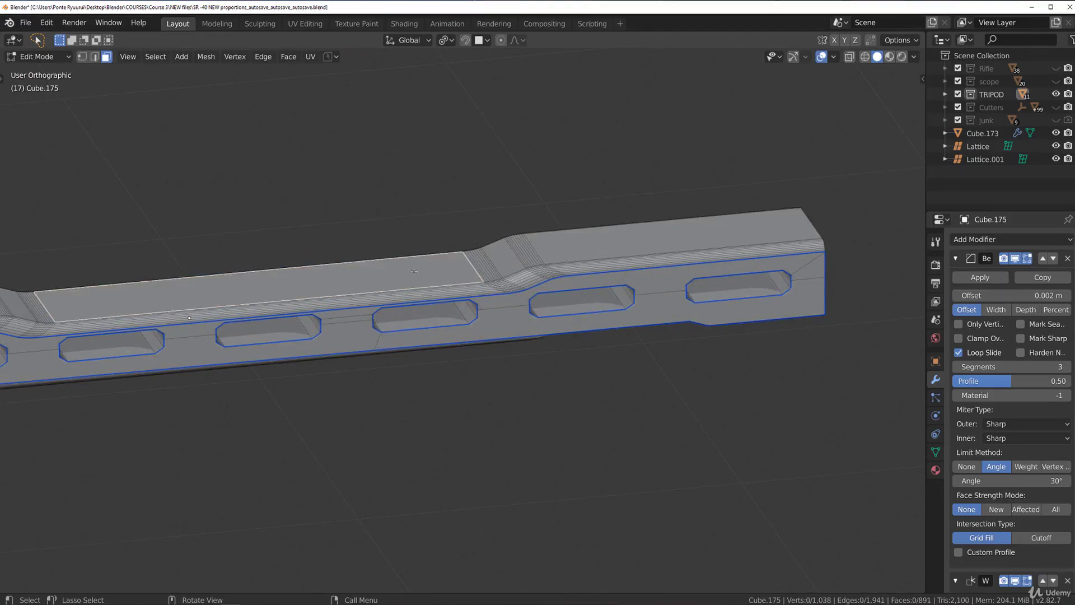
{"action": "key", "text": "Tab"}
Add a Solidify modifier above the separated face's other modifiers, with a thickness of -0.031 m.
{"action": "left_click", "coordinate": [417, 274]}
{"action": "key", "text": "Tab"}
{"action": "key", "text": "Tab"}
{"action": "left_click", "coordinate": [995, 238]}
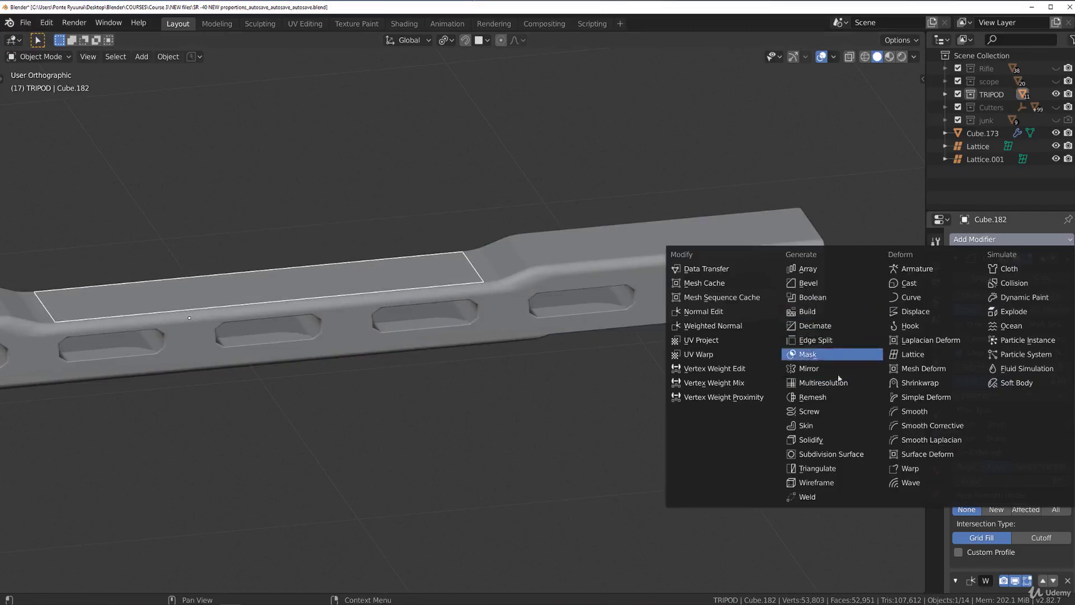
{"action": "left_click", "coordinate": [838, 440]}
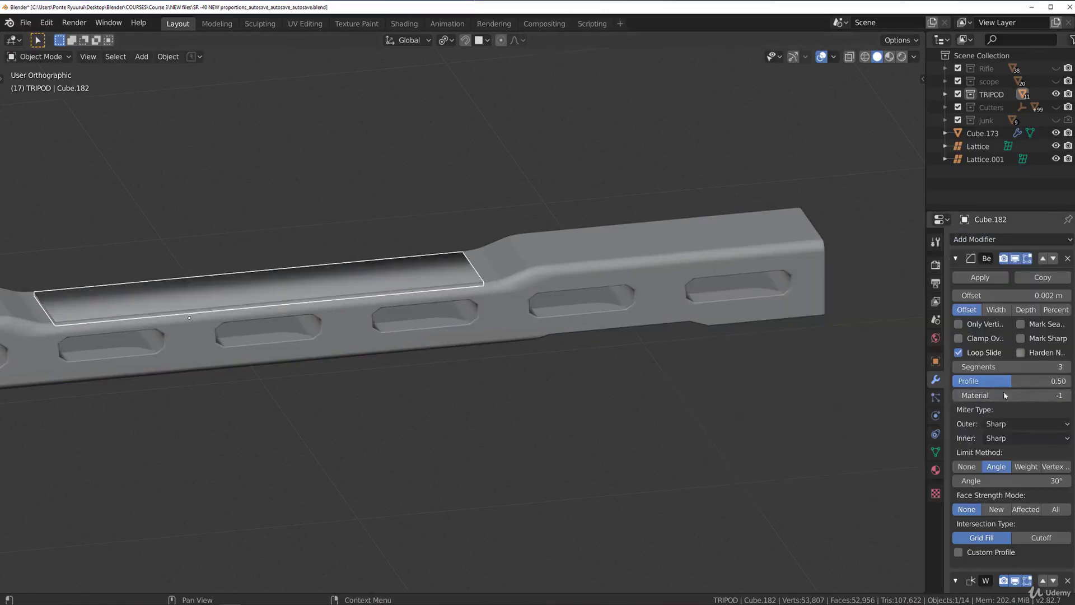
{"action": "scroll", "coordinate": [981, 408], "scroll_direction": "down", "scroll_amount": 5}
{"action": "scroll", "coordinate": [980, 408], "scroll_direction": "down", "scroll_amount": 4}
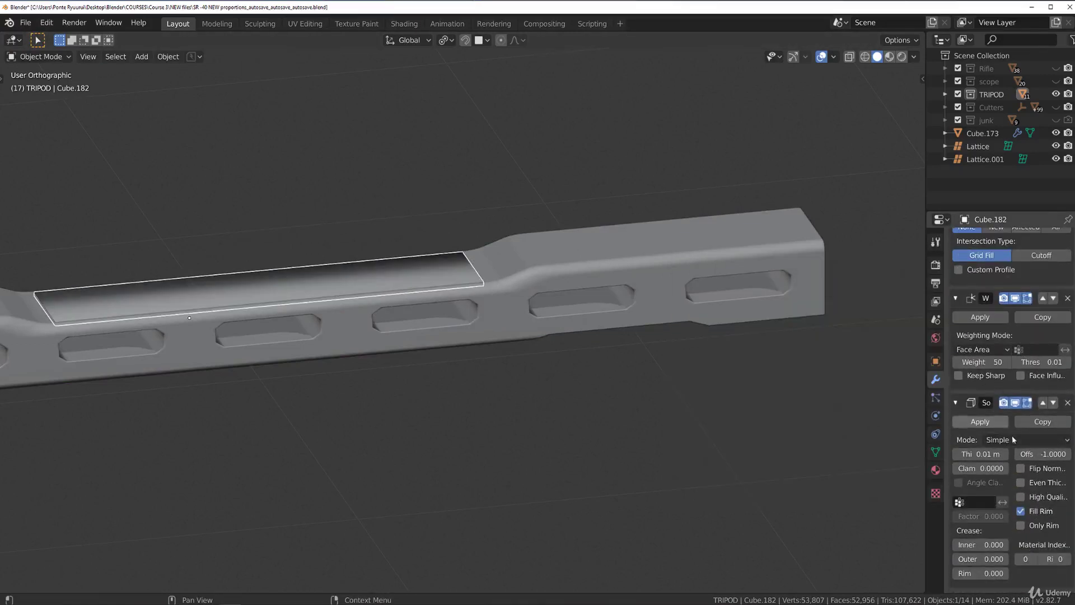
{"action": "left_click", "coordinate": [1042, 402]}
{"action": "left_click", "coordinate": [1042, 384]}
{"action": "scroll", "coordinate": [1007, 348], "scroll_direction": "up", "scroll_amount": 4}
{"action": "left_click_drag", "start_coordinate": [984, 310], "coordinate": [953, 310]}
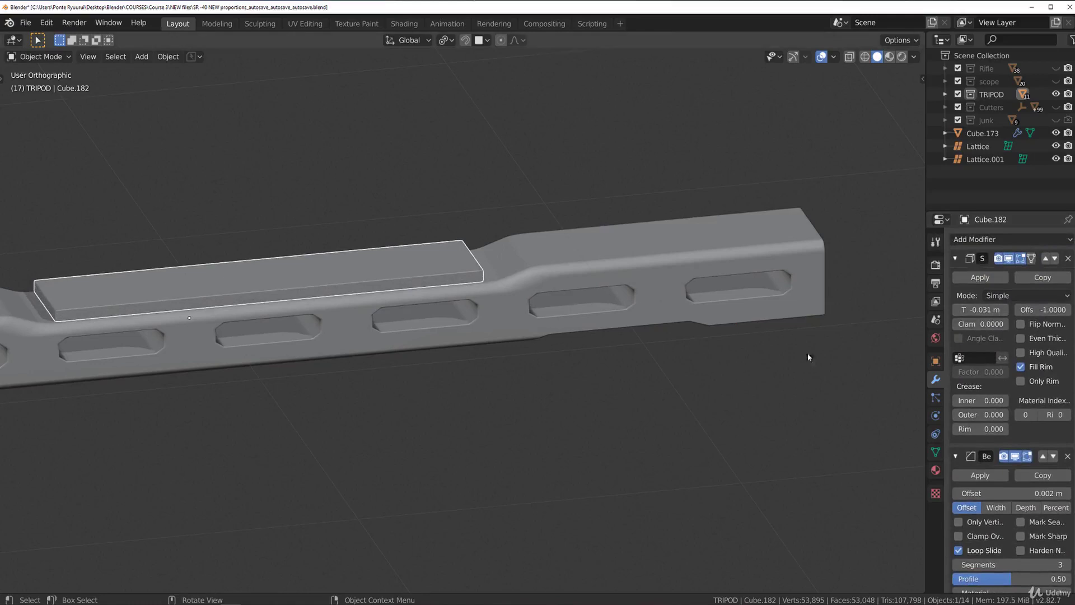
Narrow the solidified strip along Y to about 0.815 of its width.
{"action": "key", "text": "s"}
{"action": "key", "text": "x"}
{"action": "key", "text": "y"}
{"action": "left_click", "coordinate": [592, 338]}
{"action": "key", "text": "KP_1"}
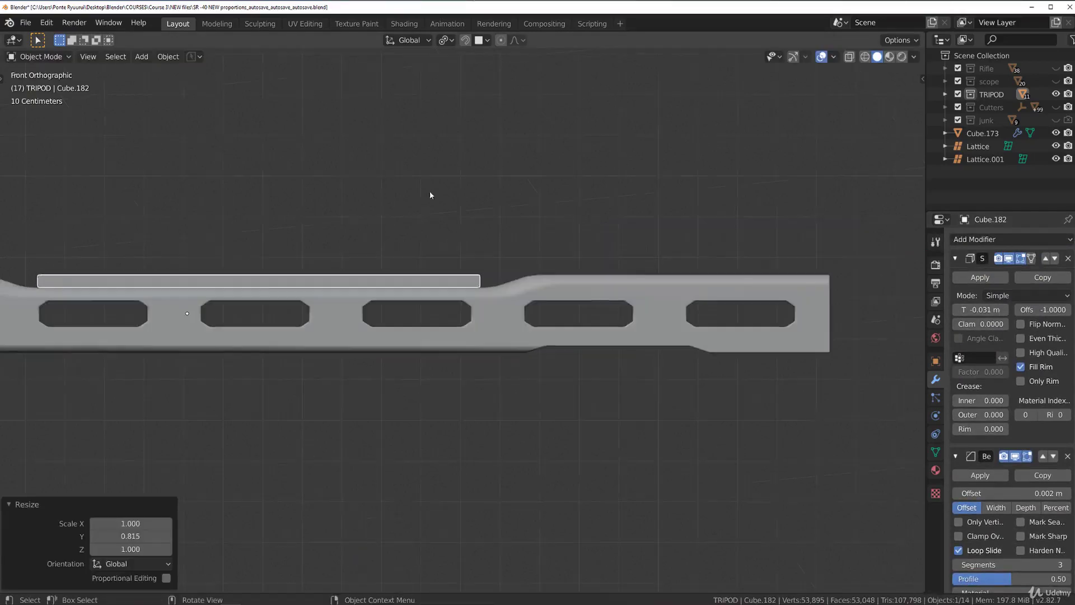
Stretch the strip along X by a factor of about 1.037 and apply its Solidify modifier.
{"action": "middle_click_drag", "start_coordinate": [426, 249], "coordinate": [572, 257], "text": "shift"}
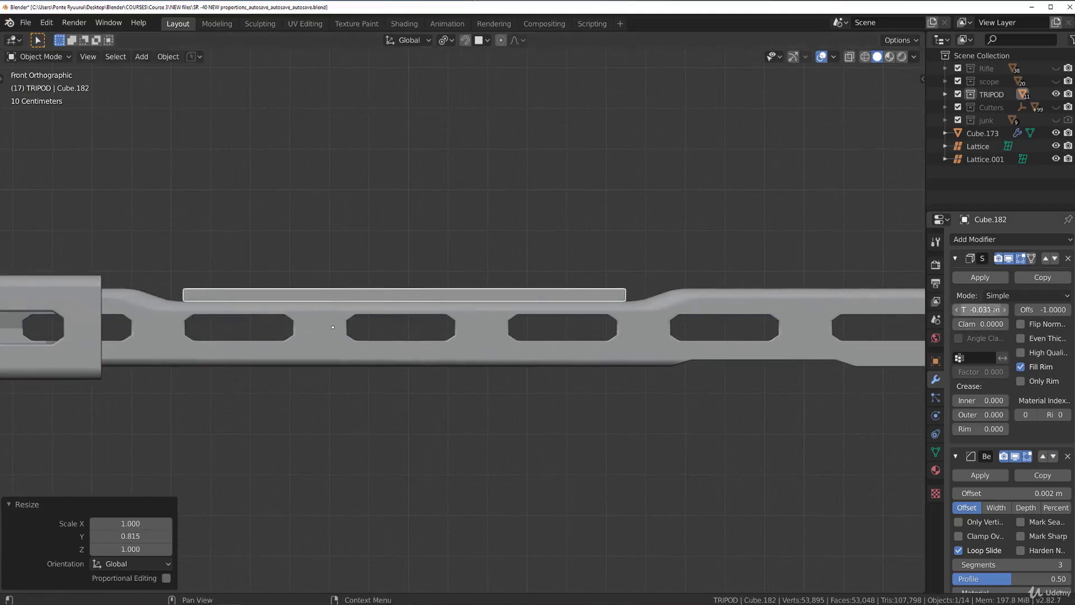
{"action": "key", "text": "s"}
{"action": "key", "text": "x"}
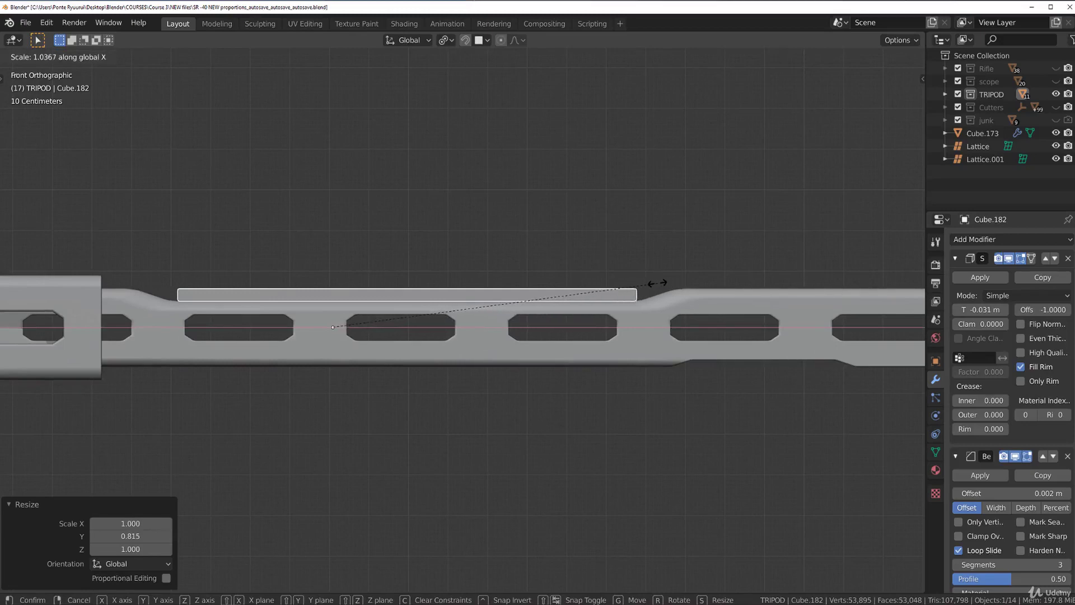
{"action": "left_click", "coordinate": [655, 283]}
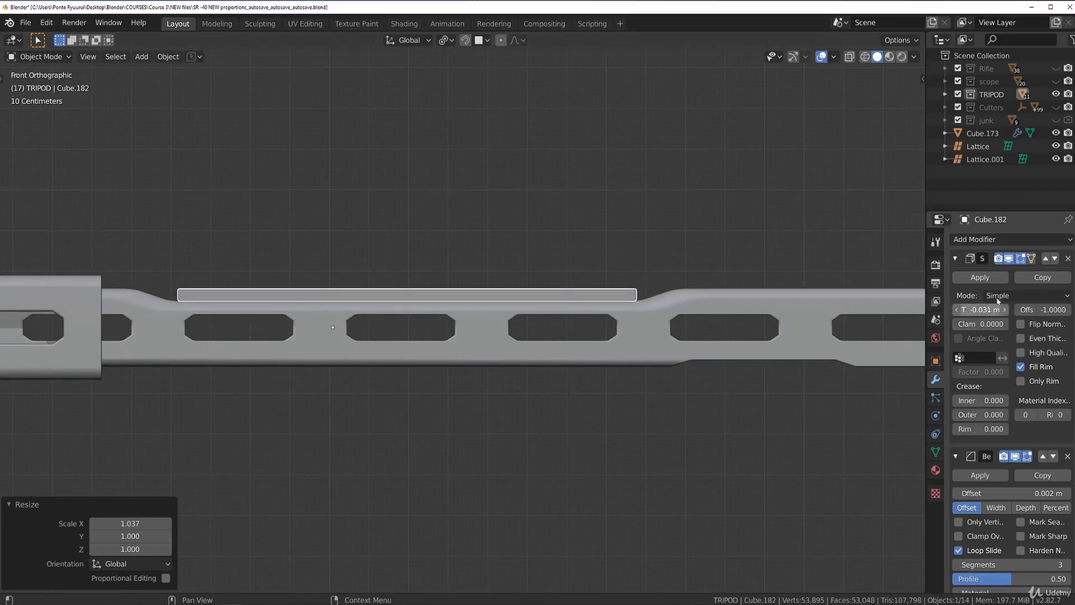
{"action": "left_click", "coordinate": [980, 277]}
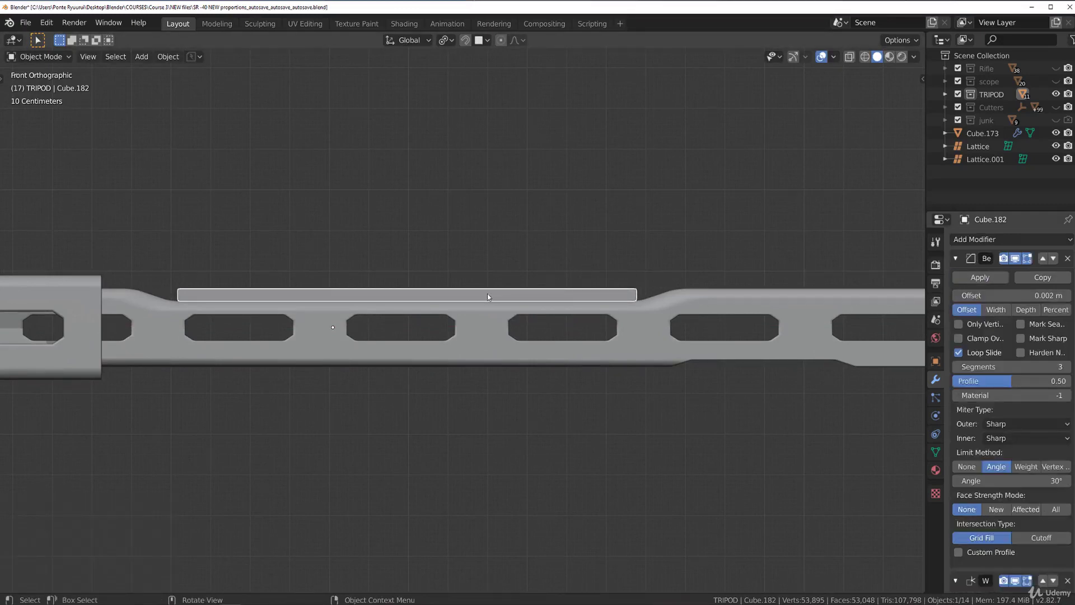
Add a cube, move it over the inner bar, and scale it down to about 0.208.
{"action": "key", "text": "shift+a"}
{"action": "mouse_move", "coordinate": [503, 307]}
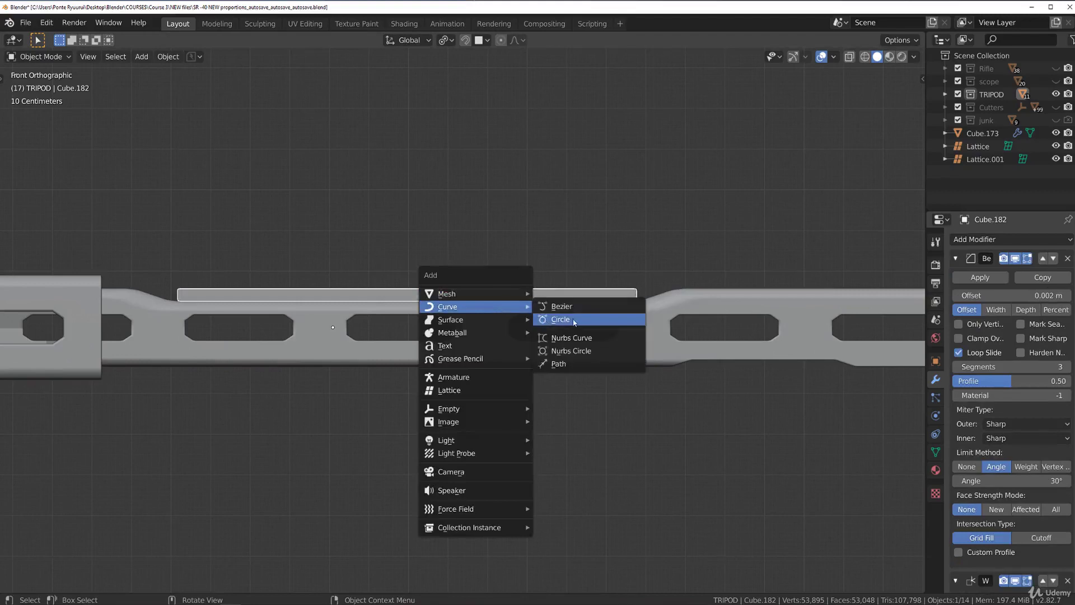
{"action": "left_click", "coordinate": [568, 336]}
{"action": "scroll", "coordinate": [617, 292], "scroll_direction": "down", "scroll_amount": 5}
{"action": "key", "text": "g"}
{"action": "left_click", "coordinate": [164, 256]}
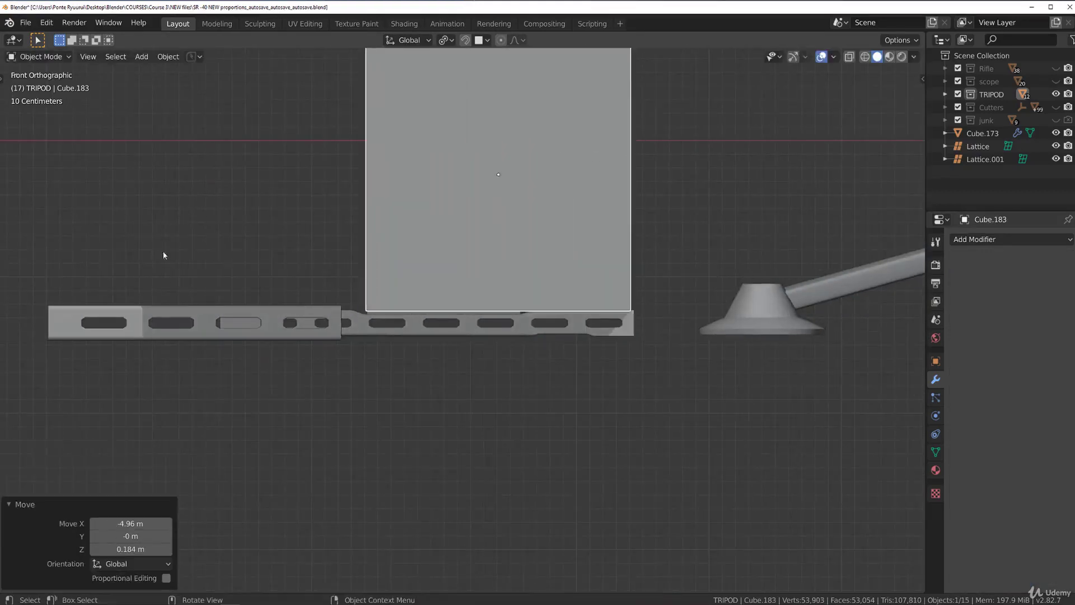
{"action": "scroll", "coordinate": [797, 219], "scroll_direction": "up", "scroll_amount": 4}
{"action": "key", "text": "s"}
{"action": "left_click", "coordinate": [527, 107]}
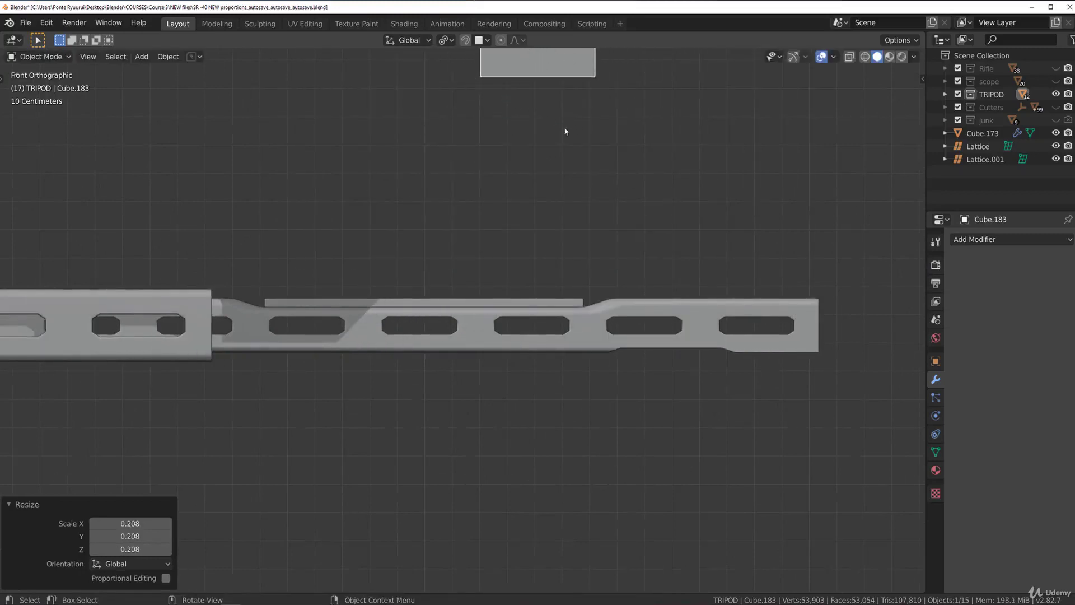
Position the cube just above the strip and shrink it to a small block, narrowed along X to about 0.468.
{"action": "key", "text": "g"}
{"action": "left_click", "coordinate": [367, 355]}
{"action": "key", "text": "s"}
{"action": "left_click", "coordinate": [345, 222]}
{"action": "key", "text": "s"}
{"action": "key", "text": "x"}
{"action": "left_click", "coordinate": [365, 234]}
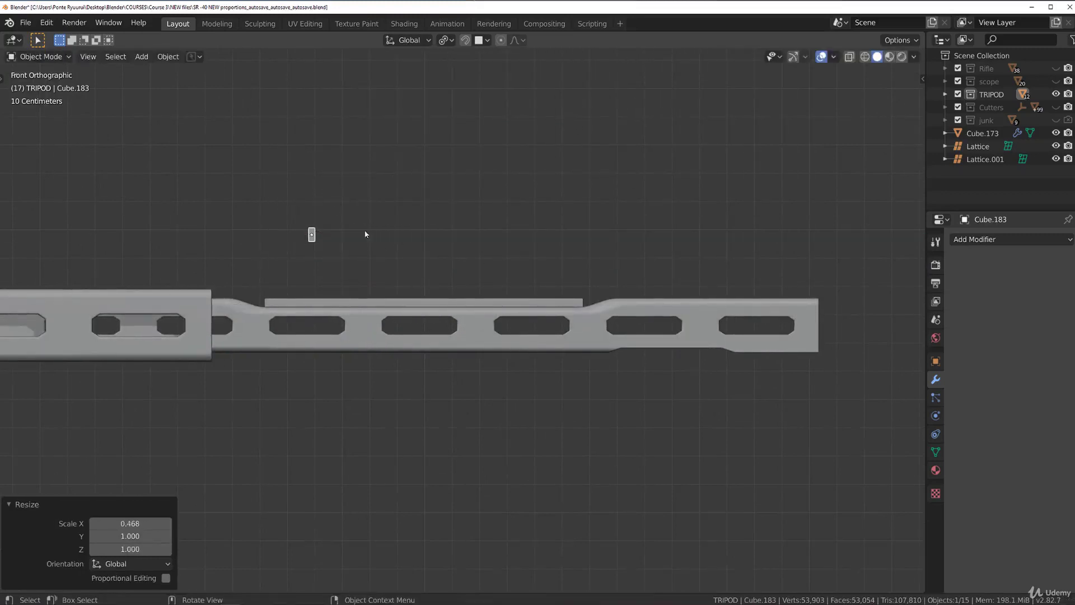
Move the small block onto the raised strip near the end next to the outer bar, centring it across the strip's width.
{"action": "scroll", "coordinate": [352, 230], "scroll_direction": "up", "scroll_amount": 2}
{"action": "key", "text": "g"}
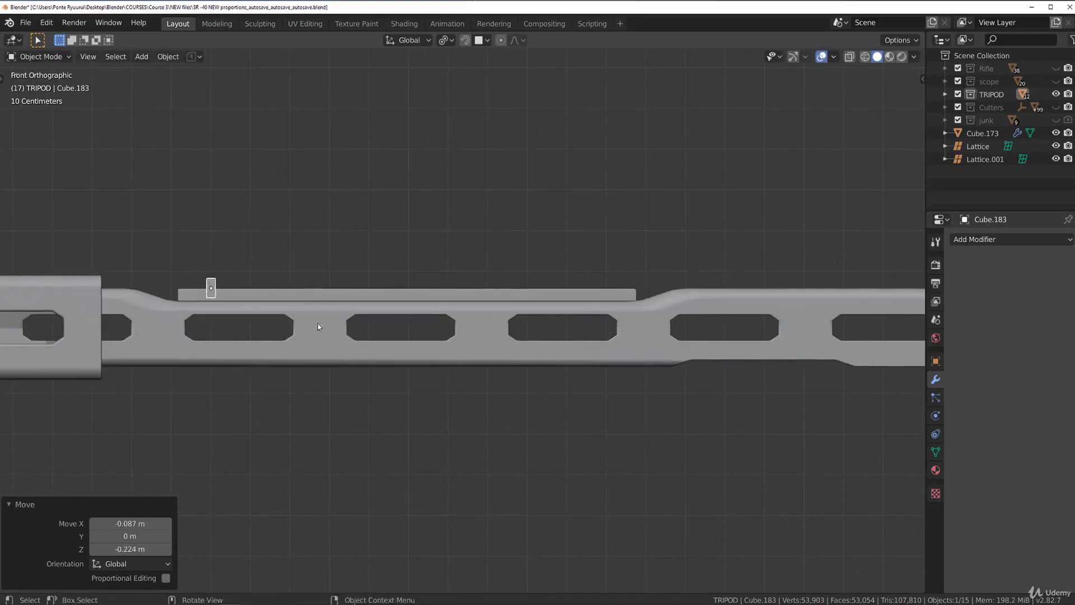
{"action": "left_click", "coordinate": [318, 323]}
{"action": "key", "text": "KP_7"}
{"action": "scroll", "coordinate": [374, 286], "scroll_direction": "down", "scroll_amount": 6}
{"action": "middle_click_drag", "start_coordinate": [397, 308], "coordinate": [409, 368], "text": "shift"}
{"action": "scroll", "coordinate": [411, 369], "scroll_direction": "up", "scroll_amount": 2}
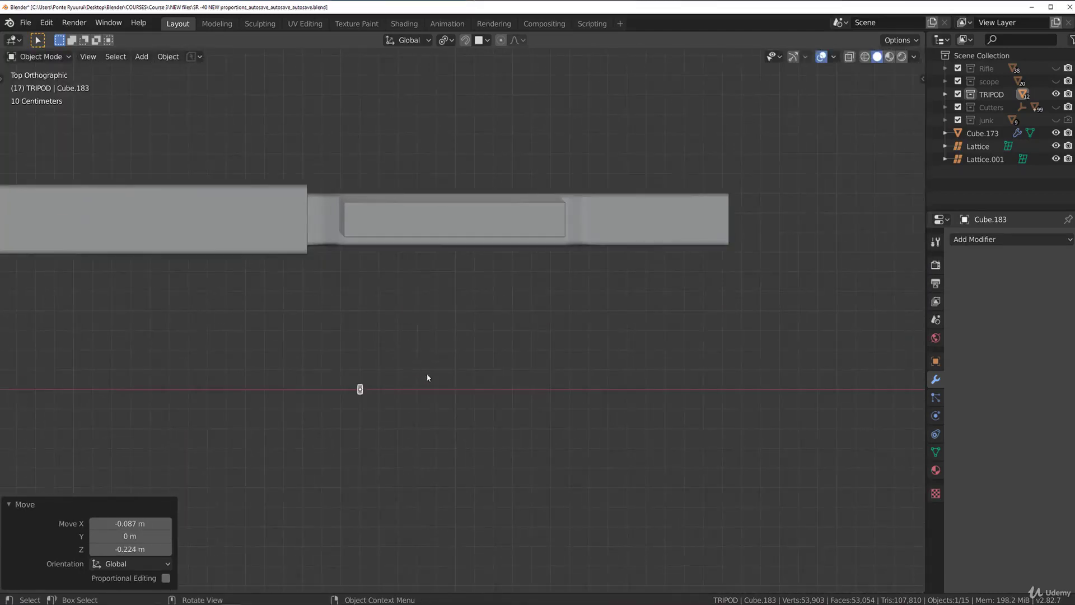
{"action": "key", "text": "g"}
{"action": "left_click", "coordinate": [431, 210]}
Stretch the block along Y by a factor of about 5.523 to span the strip's full width.
{"action": "key", "text": "s"}
{"action": "key", "text": "y"}
{"action": "left_click", "coordinate": [898, 264]}
Add an Array modifier to the block with a count of 1 and a relative X offset of 2.400.
{"action": "key", "text": "KP_1"}
{"action": "scroll", "coordinate": [479, 247], "scroll_direction": "up", "scroll_amount": 4}
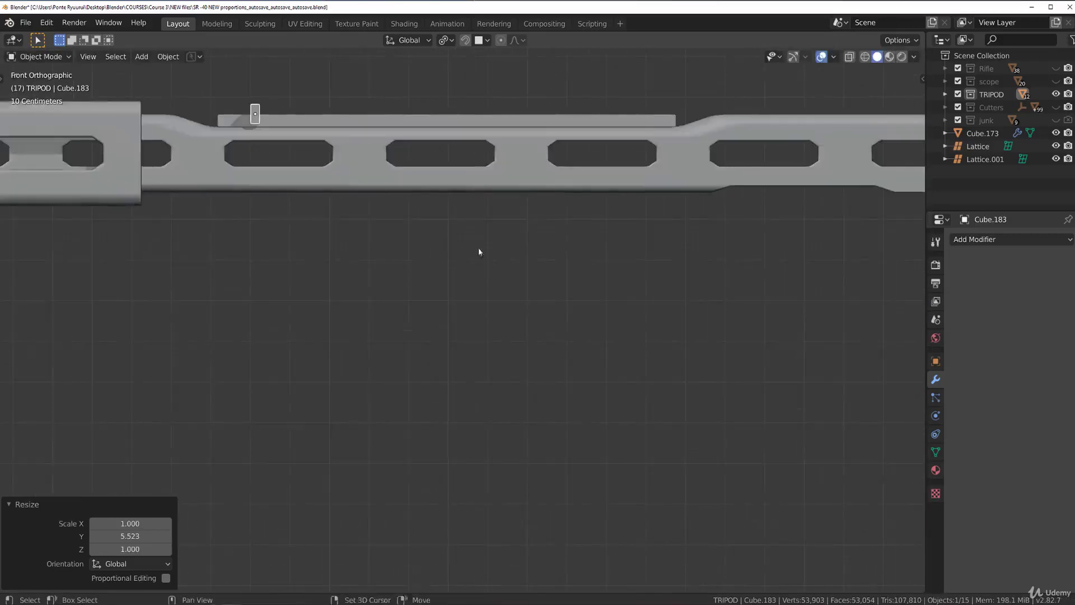
{"action": "scroll", "coordinate": [478, 251], "scroll_direction": "up", "scroll_amount": 2}
{"action": "left_click", "coordinate": [1011, 239]}
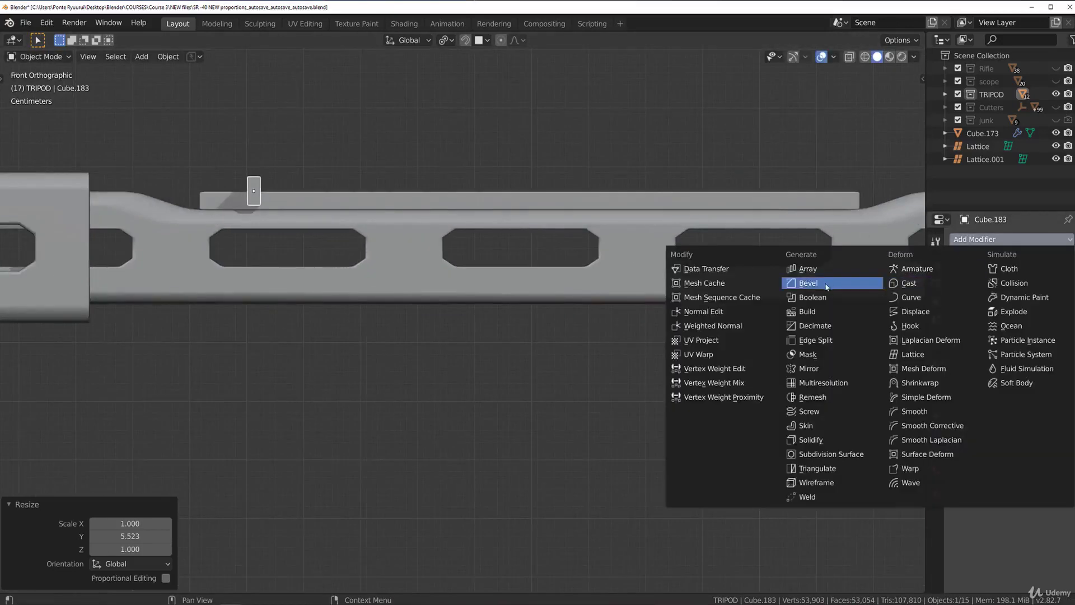
{"action": "left_click", "coordinate": [808, 269]}
{"action": "mouse_move", "coordinate": [1036, 309]}
{"action": "left_mouse_down"}
{"action": "mouse_move", "coordinate": [1056, 310]}
{"action": "mouse_move", "coordinate": [1028, 309]}
{"action": "left_mouse_up"}
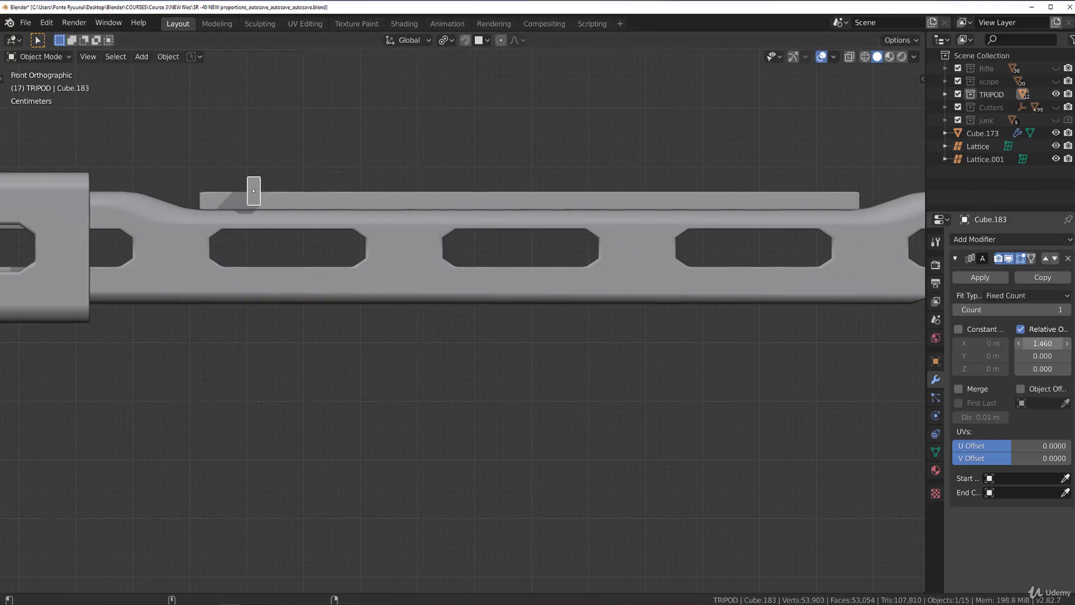
{"action": "left_click_drag", "start_coordinate": [1042, 343], "coordinate": [1008, 350]}
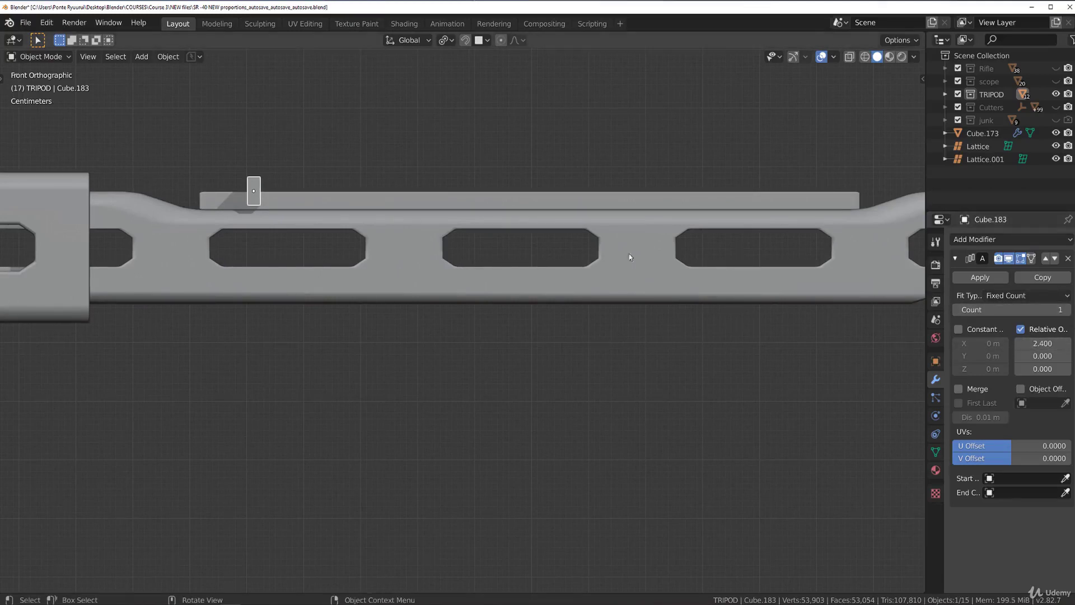
Apply the block's scale and set its array to 25 copies with a relative X offset of 1.840.
{"action": "key", "text": "ctrl+a"}
{"action": "left_click", "coordinate": [445, 193]}
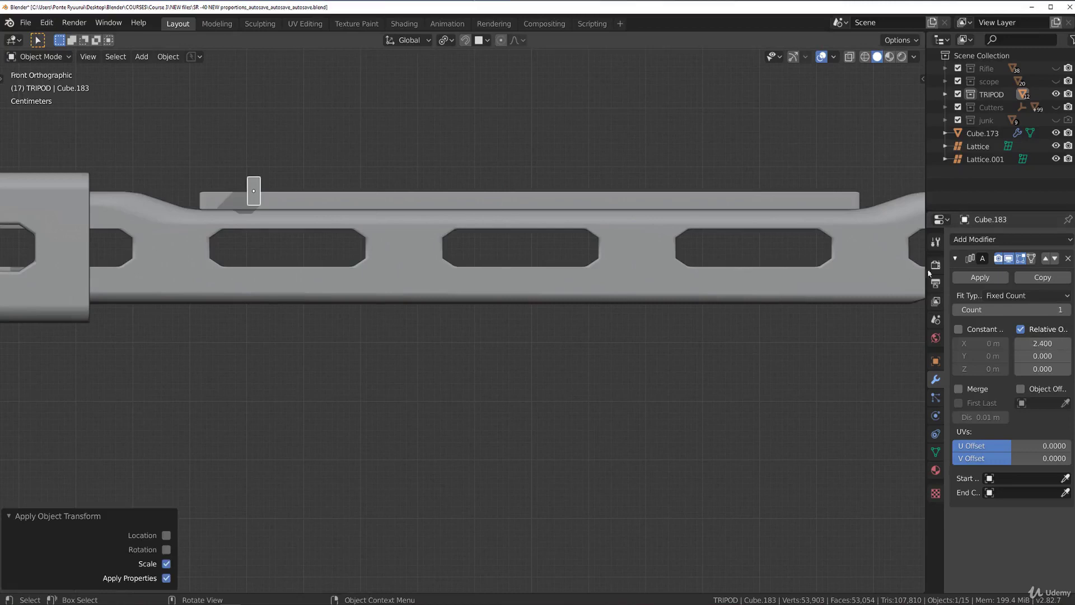
{"action": "left_click", "coordinate": [1067, 310]}
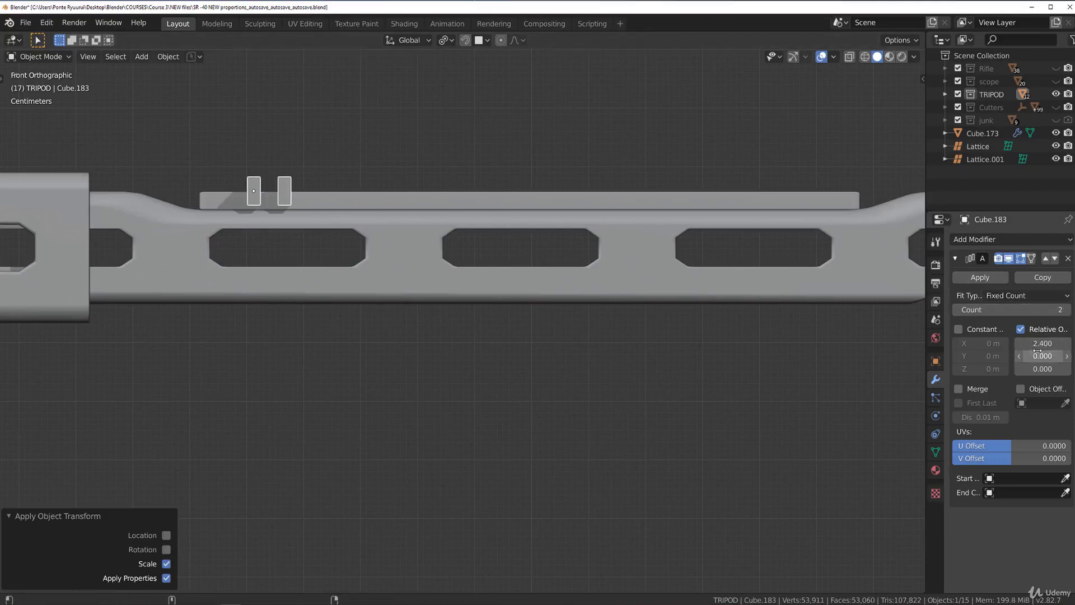
{"action": "left_click", "coordinate": [1043, 355]}
{"action": "type", "text": "0.0"}
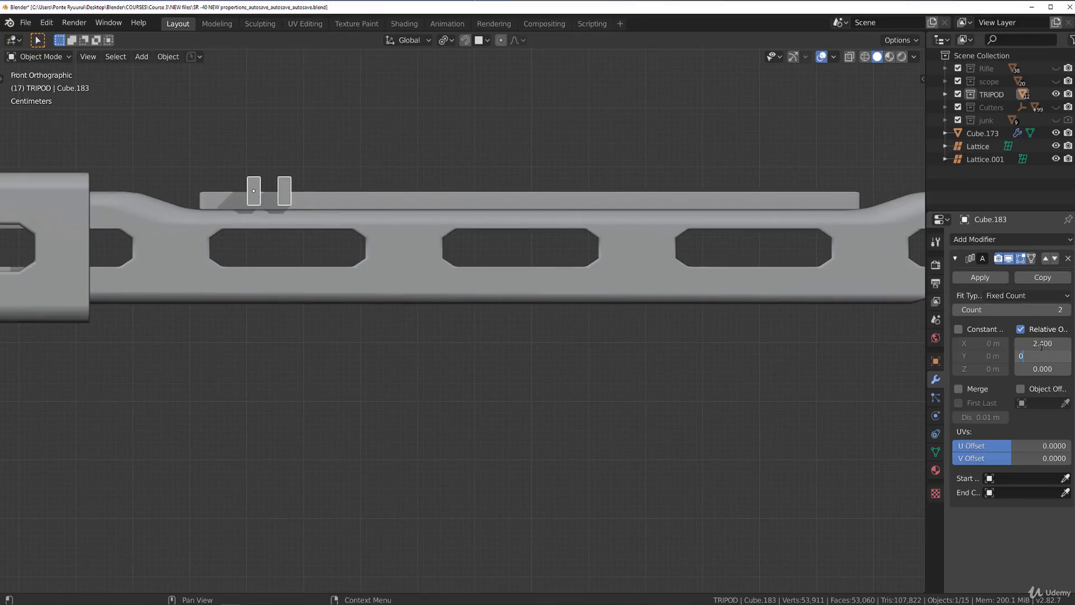
{"action": "key", "text": "Return"}
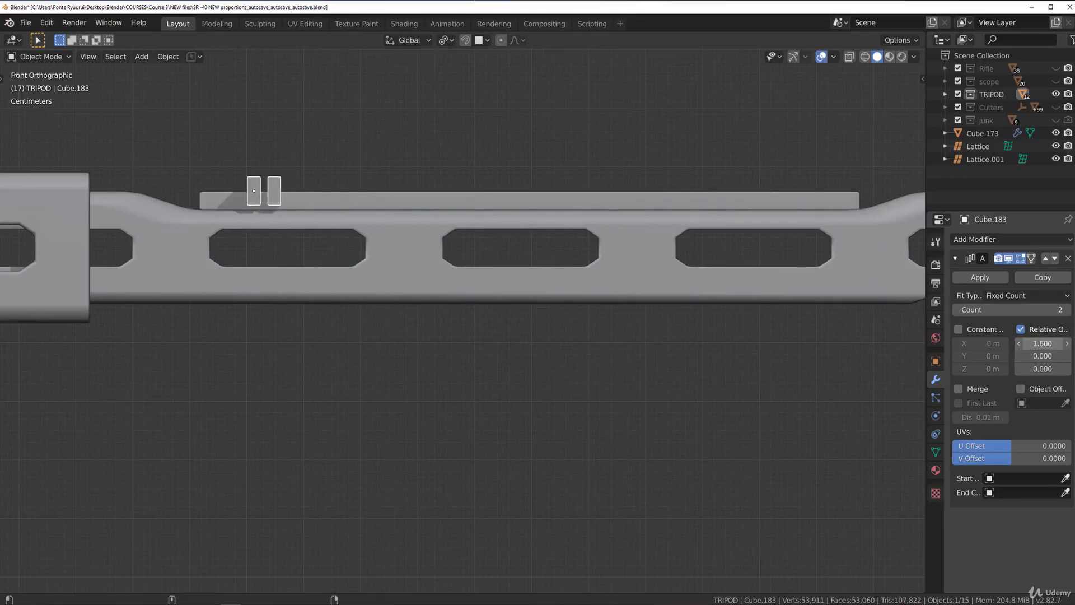
{"action": "mouse_move", "coordinate": [1008, 310]}
{"action": "left_mouse_down"}
{"action": "mouse_move", "coordinate": [1064, 310]}
{"action": "mouse_move", "coordinate": [1016, 310]}
{"action": "left_mouse_up"}
{"action": "left_click", "coordinate": [958, 310]}
Subtract the arrayed blocks from the raised strip with a Boolean difference.
{"action": "left_click", "coordinate": [207, 194], "text": "shift"}
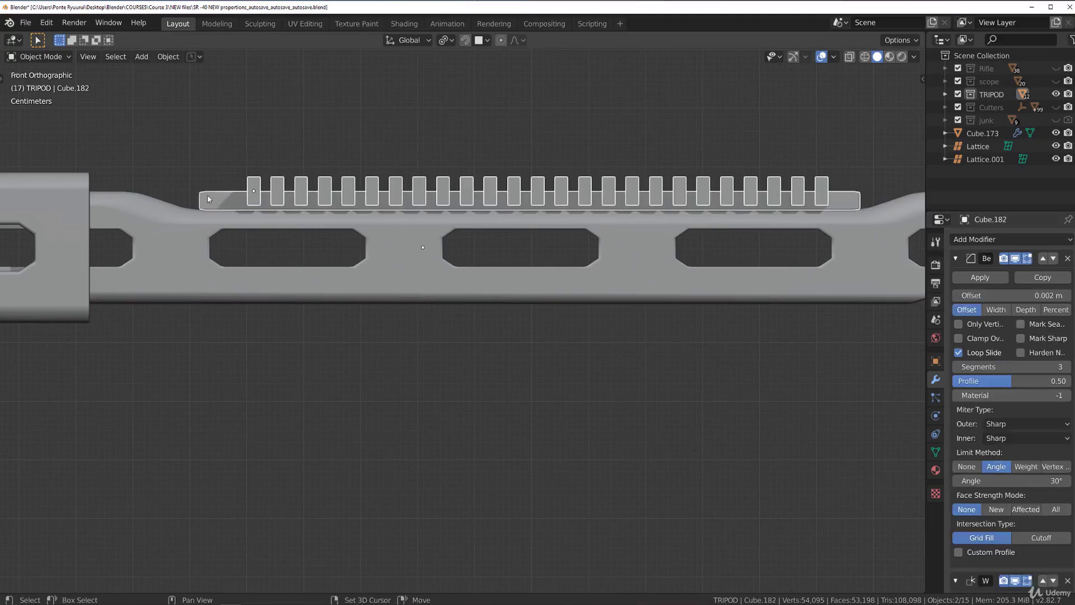
{"action": "key", "text": "ctrl+shift+minus"}
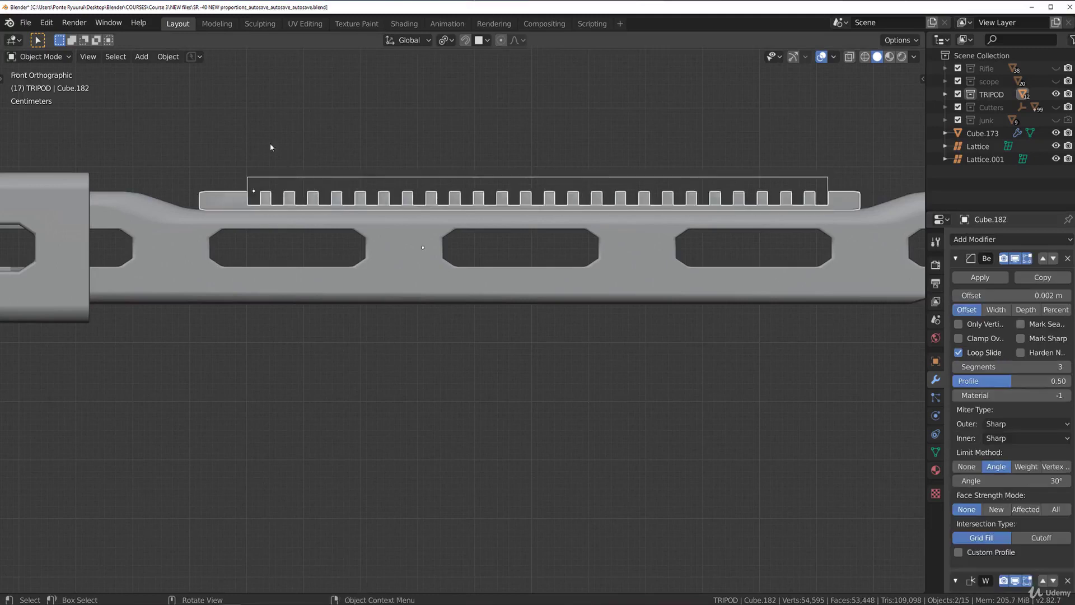
{"action": "key", "text": "g"}
{"action": "key", "text": "z"}
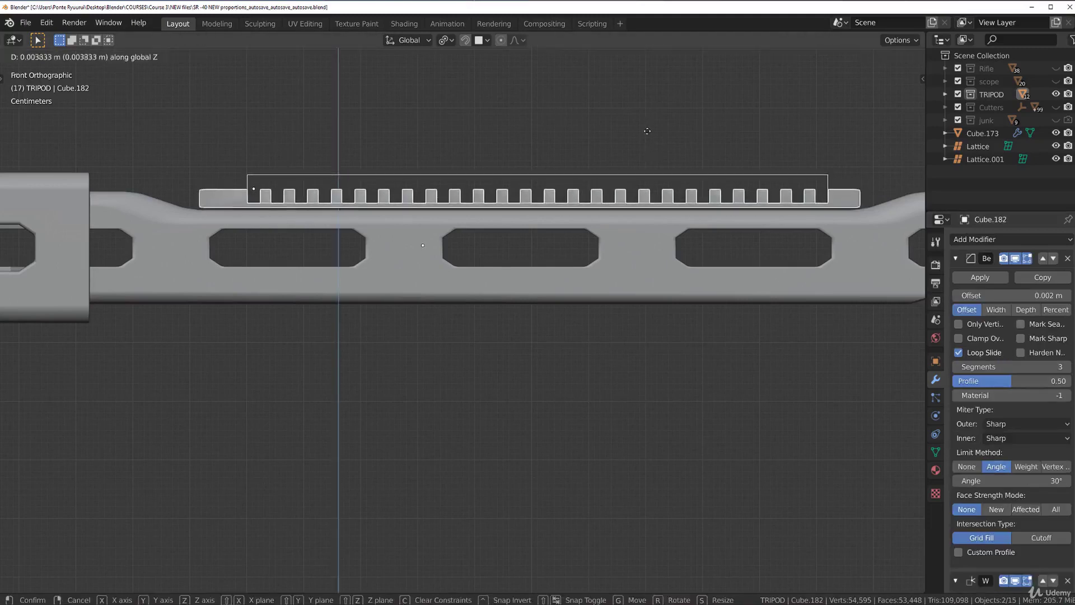
{"action": "key", "text": "Escape"}
Raise the cutter array about 0.0134 m along Z and check the notches with the cutter temporarily hidden.
{"action": "left_click", "coordinate": [644, 171]}
{"action": "key", "text": "g"}
{"action": "key", "text": "z"}
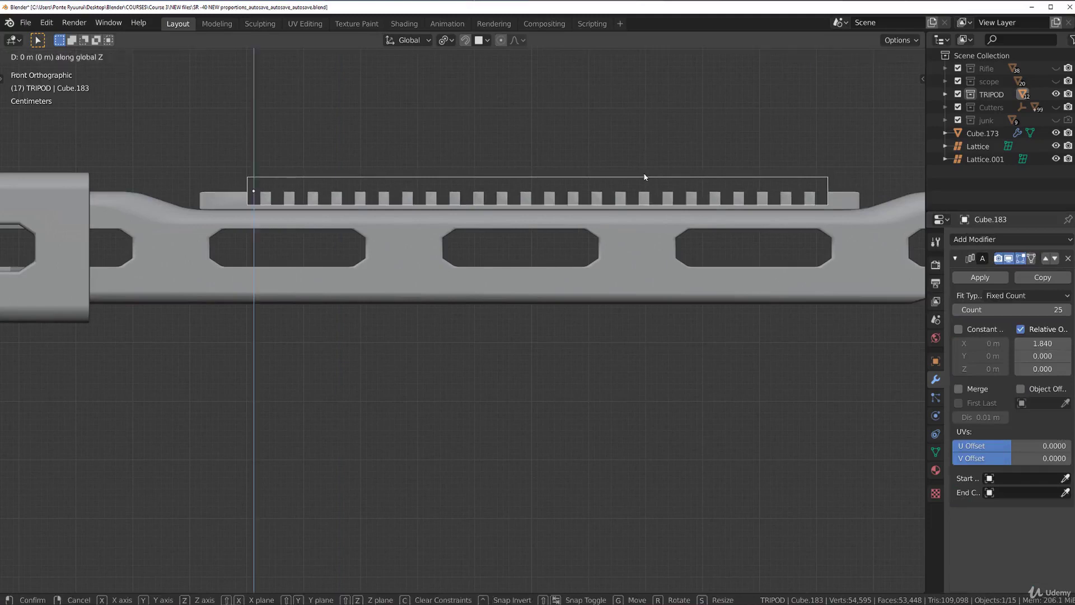
{"action": "left_click", "coordinate": [638, 132]}
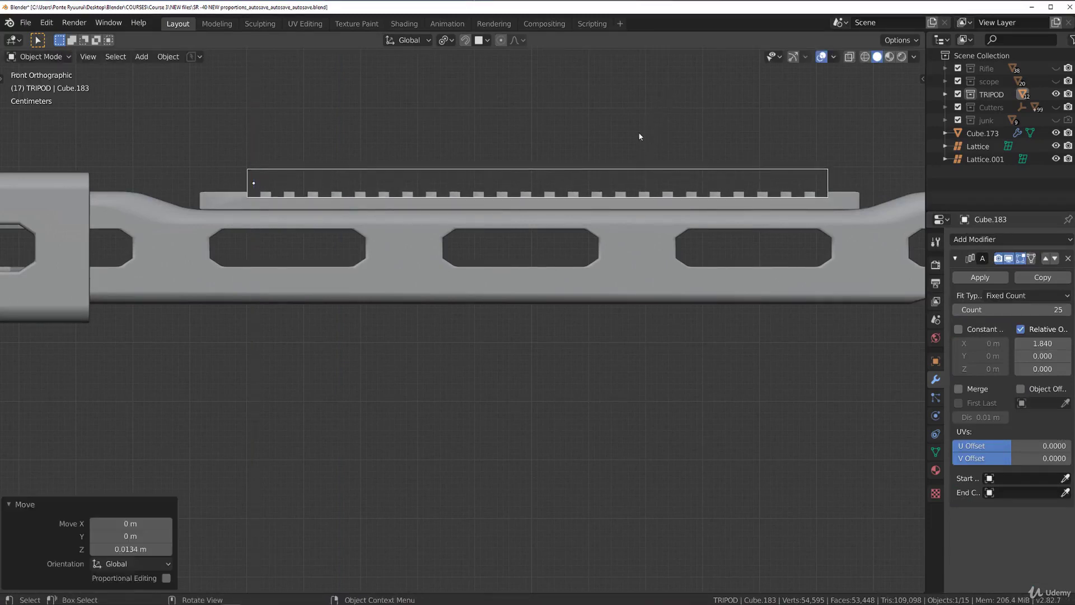
{"action": "key", "text": "h"}
{"action": "middle_click_drag", "start_coordinate": [639, 136], "coordinate": [604, 150]}
{"action": "key", "text": "KP_1"}
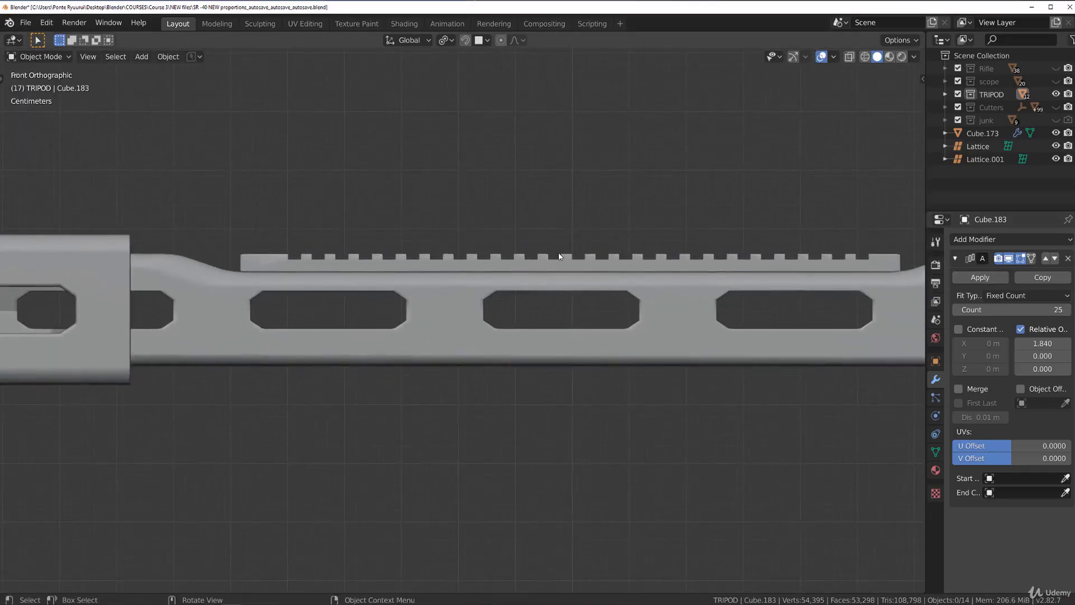
{"action": "key", "text": "alt+h"}
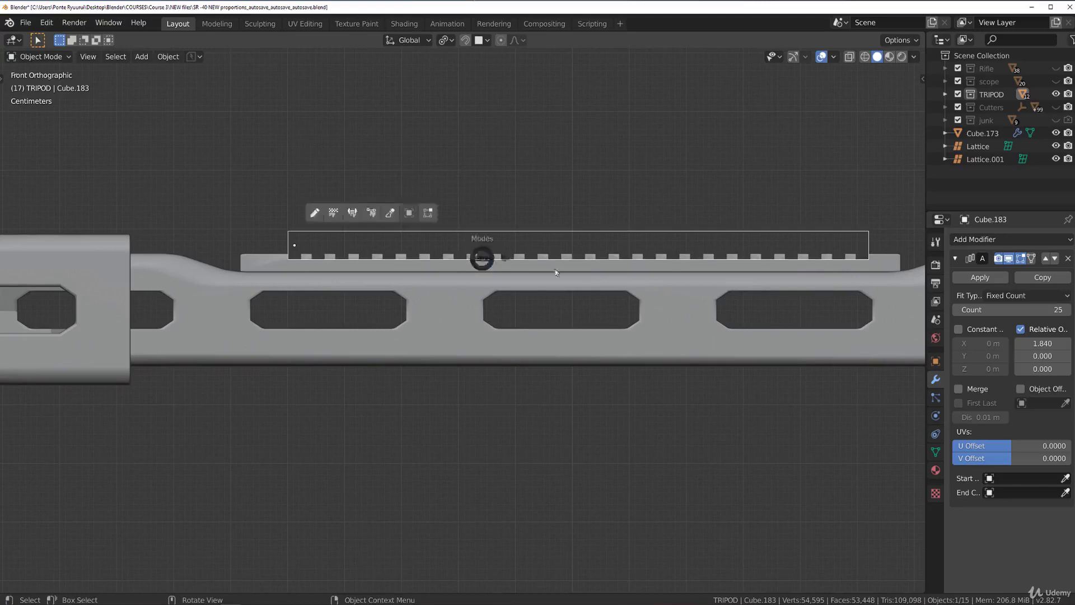
Tilt the cutter block's mesh by about 25.7° in the front view to slant the notches.
{"action": "key", "text": "Tab"}
{"action": "key", "text": "r"}
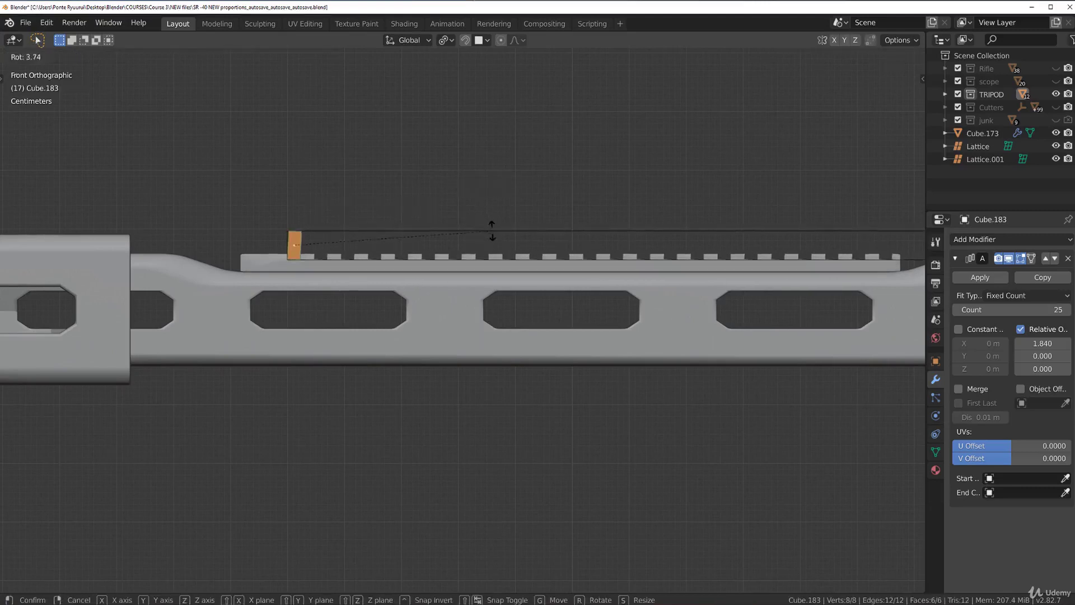
{"action": "left_click", "coordinate": [475, 299]}
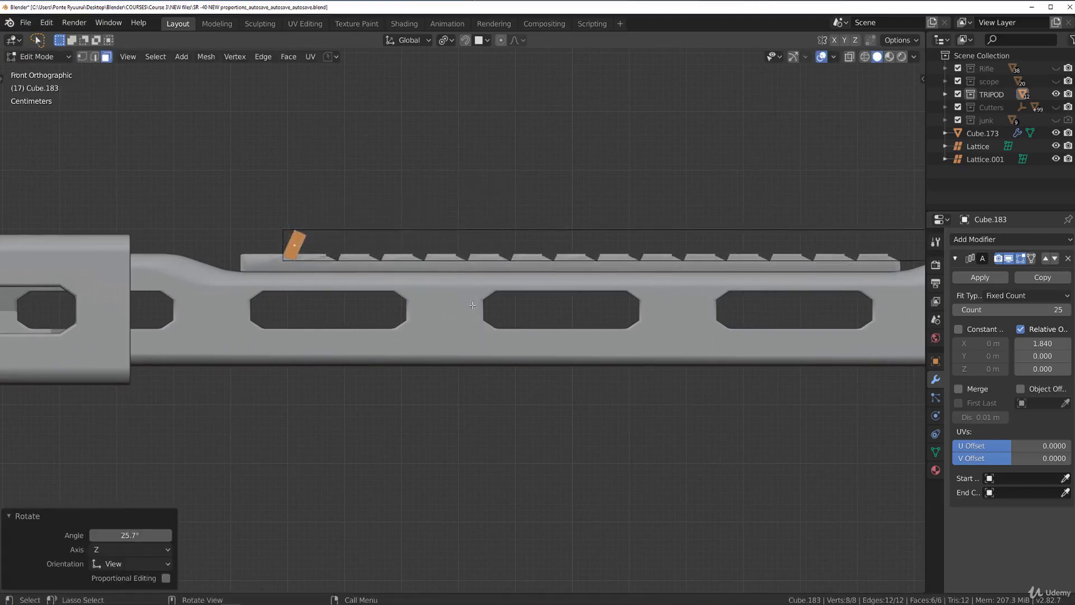
Flatten the tilted cutter's bottom face by scaling it to 0 along Z.
{"action": "scroll", "coordinate": [470, 313], "scroll_direction": "up", "scroll_amount": 2}
{"action": "middle_click_drag", "start_coordinate": [470, 318], "coordinate": [341, 231]}
{"action": "key", "text": "KP_1"}
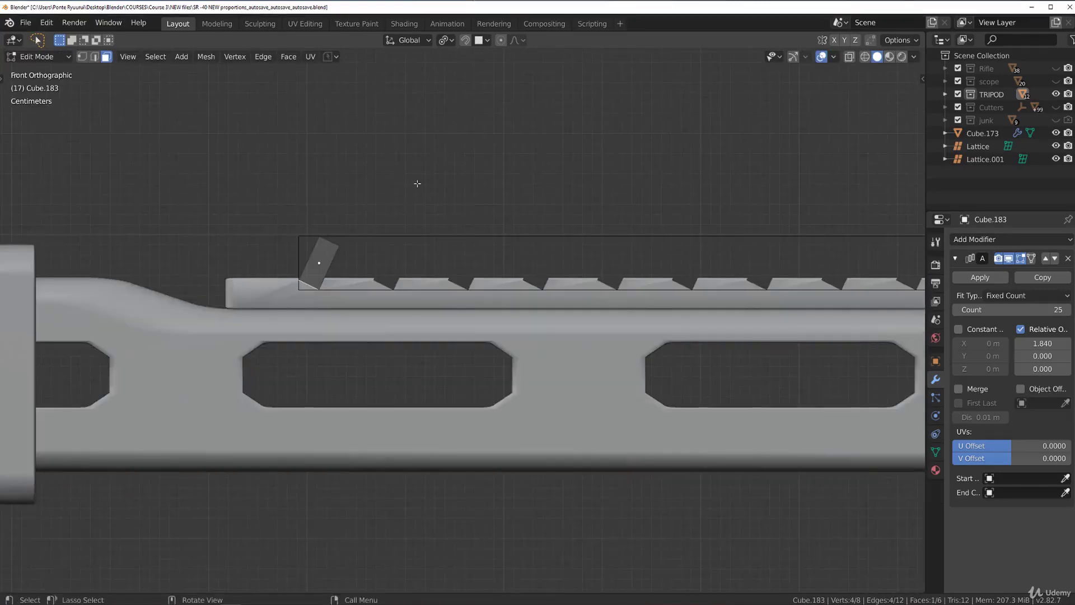
{"action": "key", "text": "s"}
{"action": "key", "text": "z"}
{"action": "key", "text": "0"}
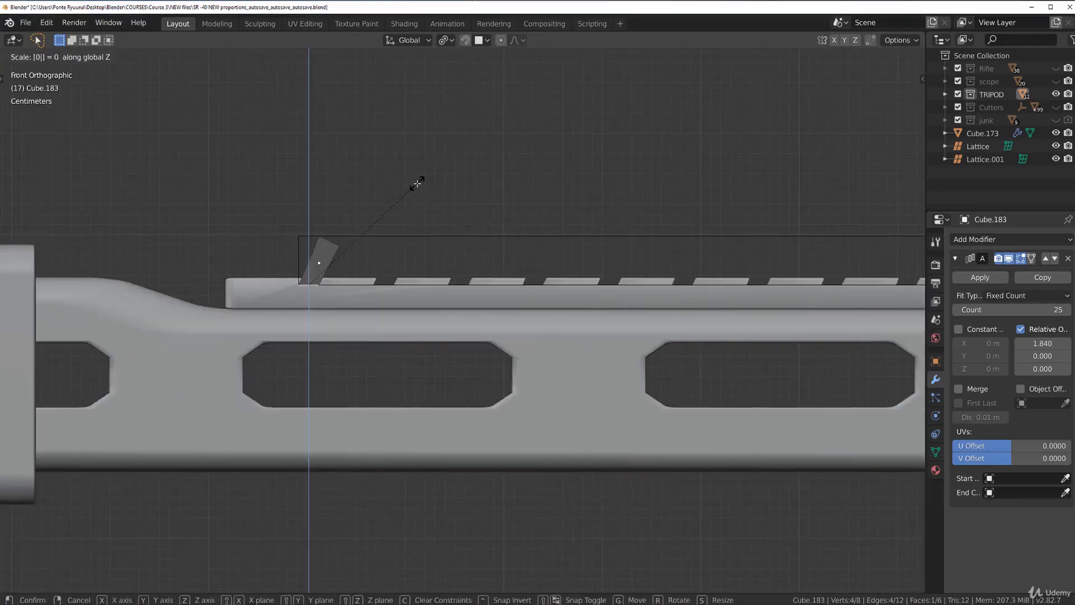
{"action": "key", "text": "Return"}
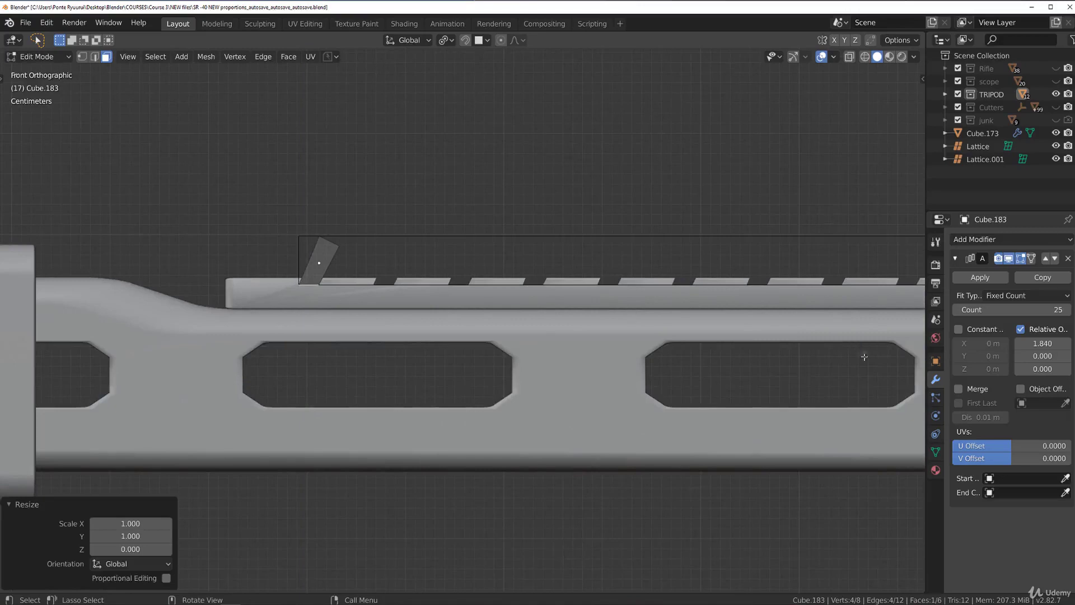
Set the cutter array's relative X offset to 1.470 and its count to 17.
{"action": "middle_click_drag", "start_coordinate": [637, 270], "coordinate": [570, 278], "text": "shift"}
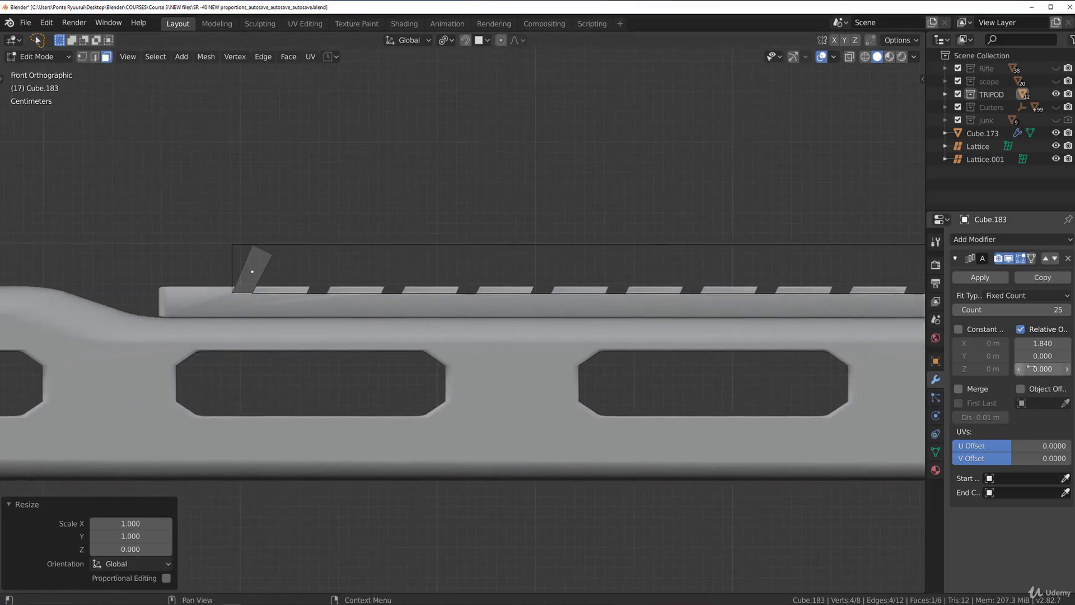
{"action": "scroll", "coordinate": [444, 322], "scroll_direction": "down", "scroll_amount": 5}
{"action": "scroll", "coordinate": [443, 322], "scroll_direction": "up", "scroll_amount": 6}
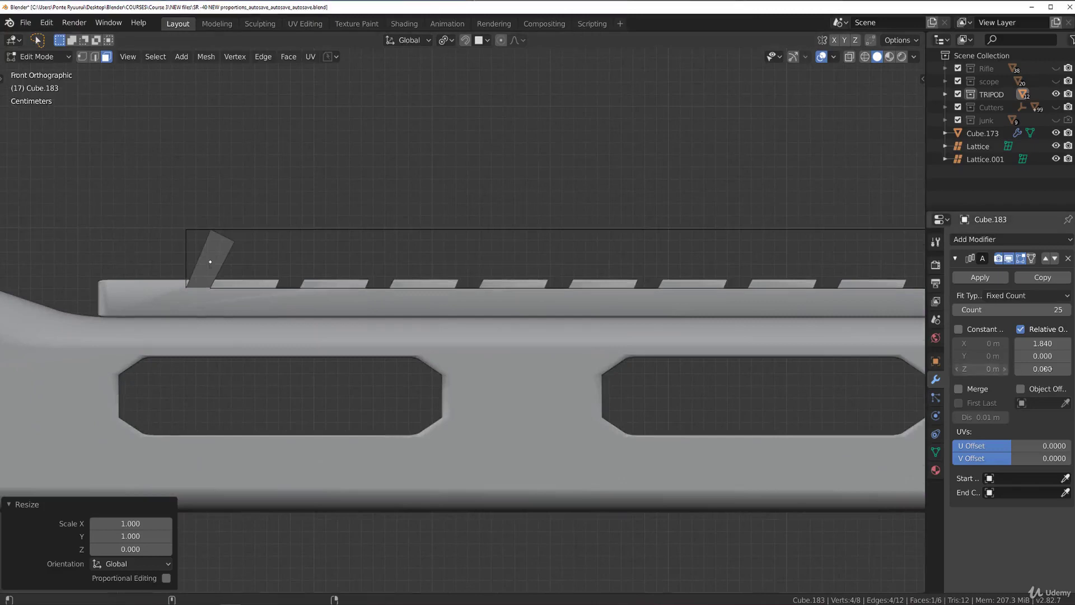
{"action": "left_click_drag", "start_coordinate": [1042, 343], "coordinate": [1021, 343]}
{"action": "scroll", "coordinate": [728, 347], "scroll_direction": "down", "scroll_amount": 5}
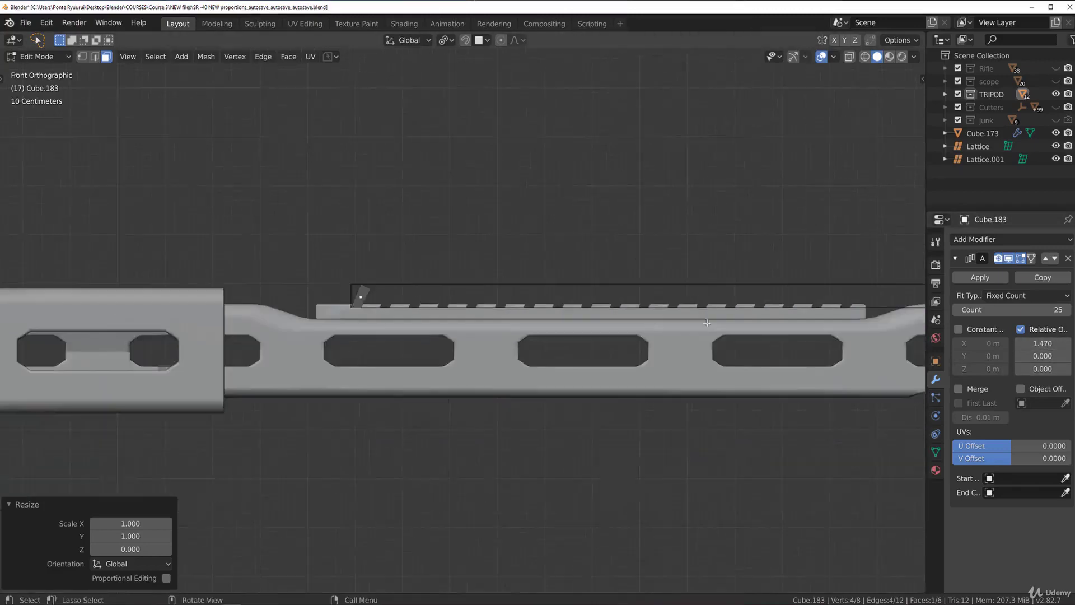
{"action": "left_click_drag", "start_coordinate": [1038, 306], "coordinate": [1019, 306]}
{"action": "left_click", "coordinate": [1016, 310]}
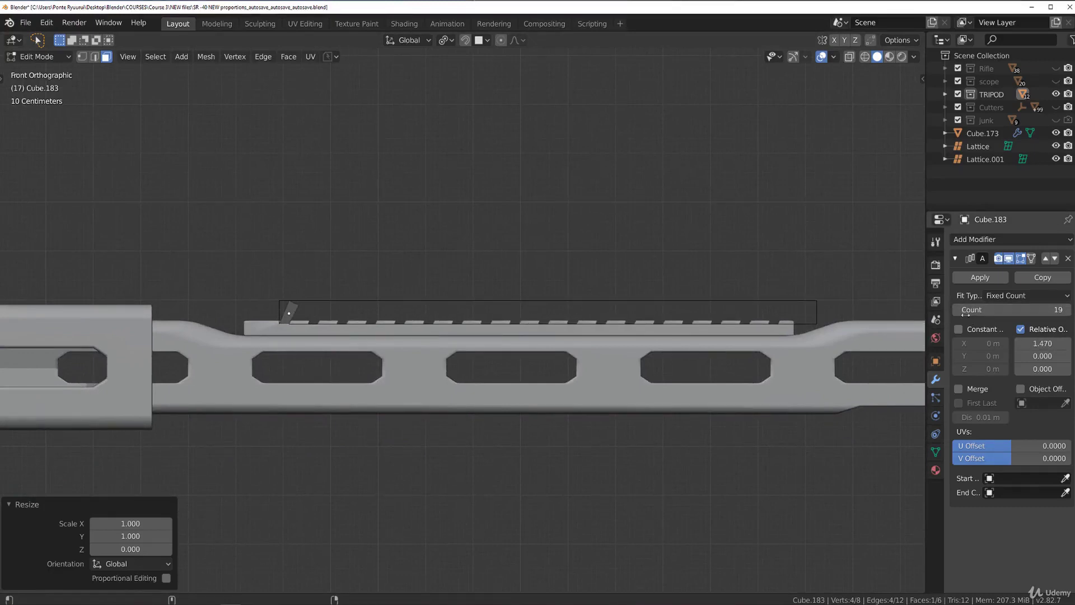
{"action": "key", "text": "Return"}
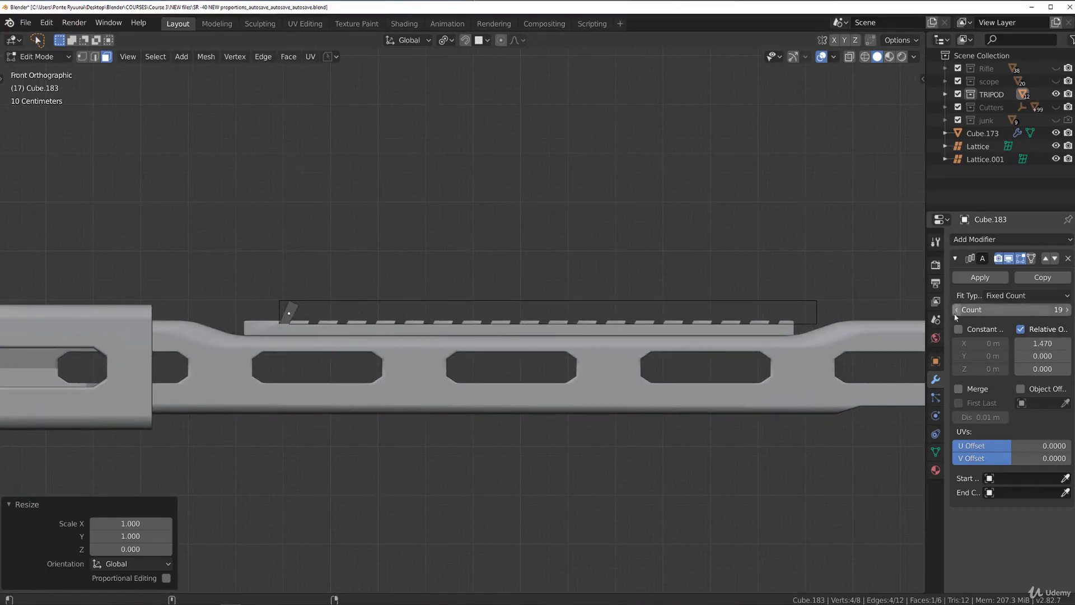
{"action": "left_click", "coordinate": [956, 311]}
{"action": "left_click", "coordinate": [1065, 312]}
Return the cutter to Object Mode and apply its Array modifier.
{"action": "scroll", "coordinate": [468, 228], "scroll_direction": "up", "scroll_amount": 3}
{"action": "middle_click_drag", "start_coordinate": [468, 228], "coordinate": [469, 192]}
{"action": "key", "text": "grave"}
{"action": "left_click", "coordinate": [423, 163]}
{"action": "key", "text": "Tab"}
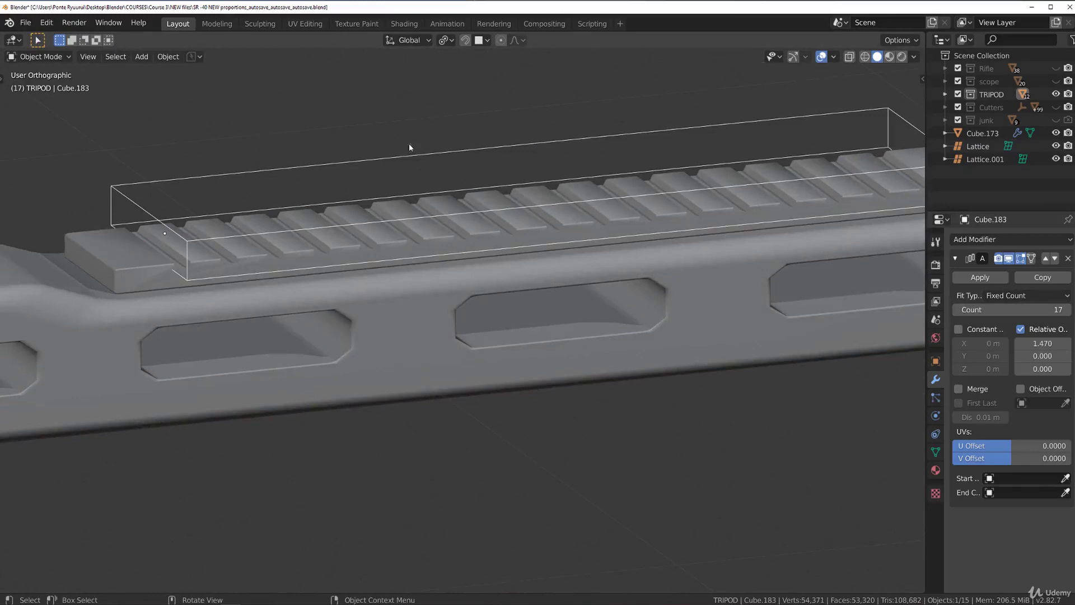
{"action": "left_click", "coordinate": [980, 277]}
Move the strip's Boolean modifier above its Weighted Normal and Bevel modifiers and apply it.
{"action": "left_click", "coordinate": [643, 225]}
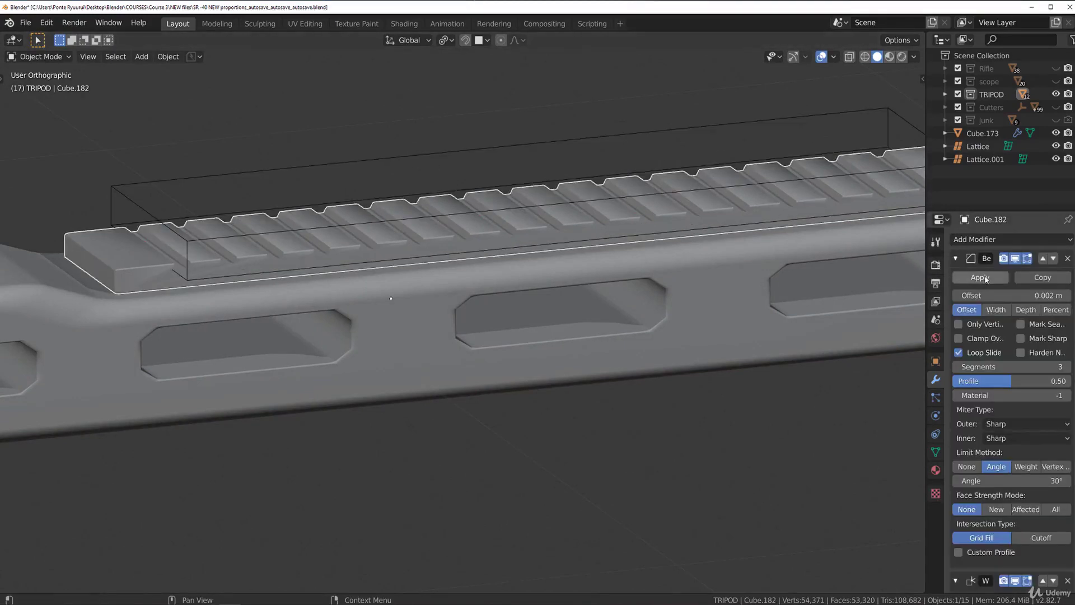
{"action": "scroll", "coordinate": [1051, 588], "scroll_direction": "down", "scroll_amount": 7}
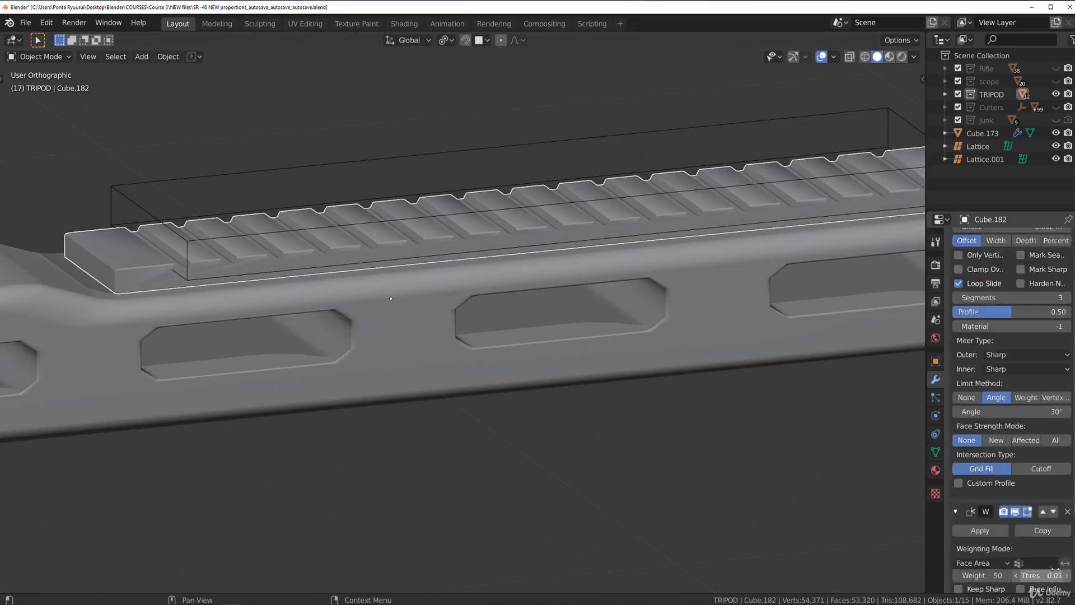
{"action": "left_click", "coordinate": [1040, 507]}
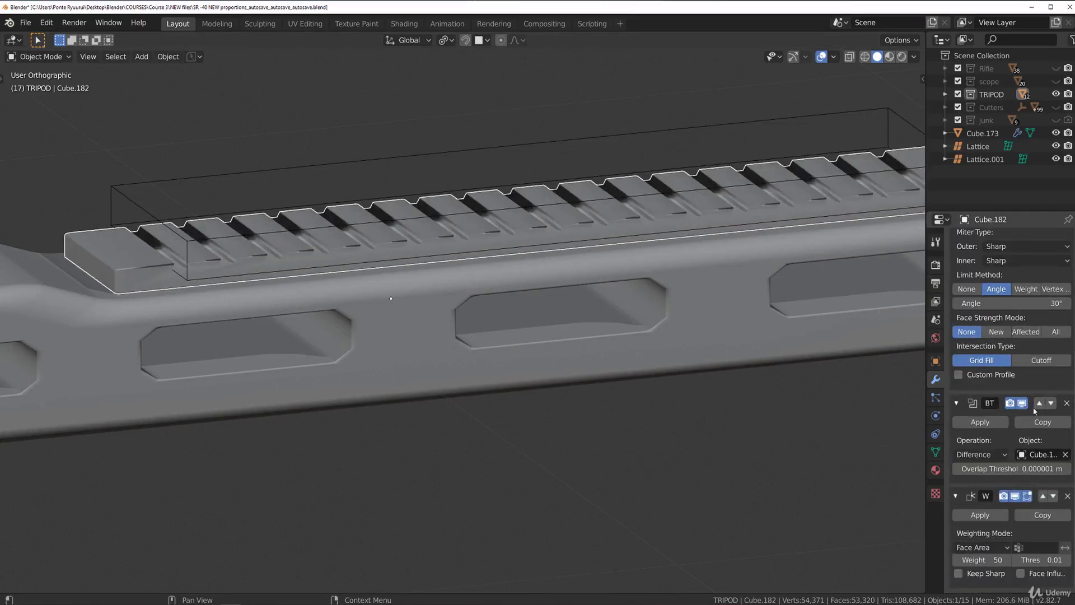
{"action": "left_click", "coordinate": [1039, 404]}
{"action": "scroll", "coordinate": [1019, 336], "scroll_direction": "up", "scroll_amount": 7}
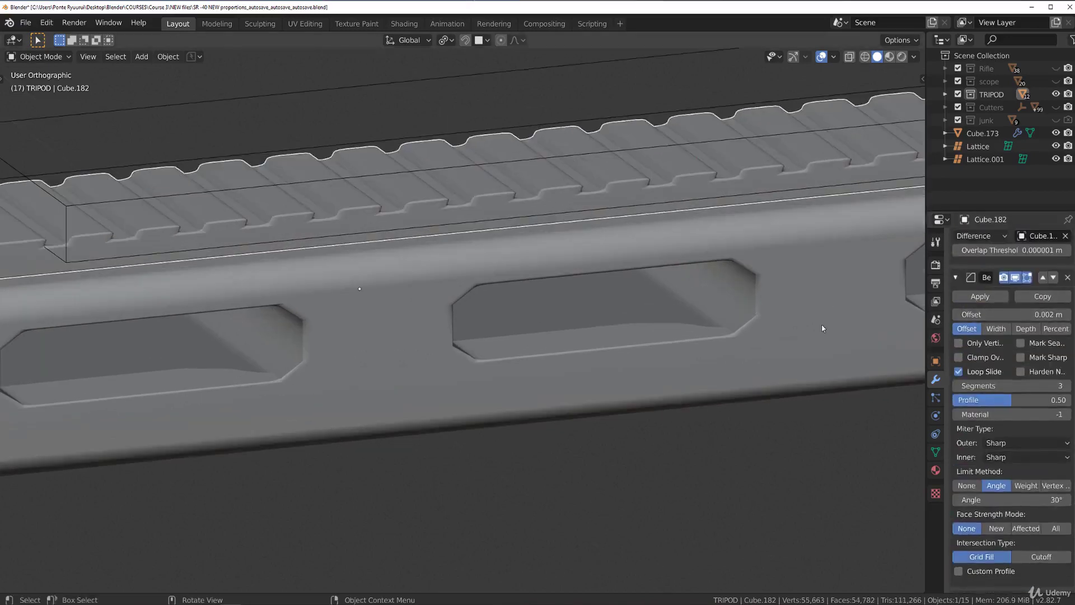
{"action": "left_click", "coordinate": [980, 277]}
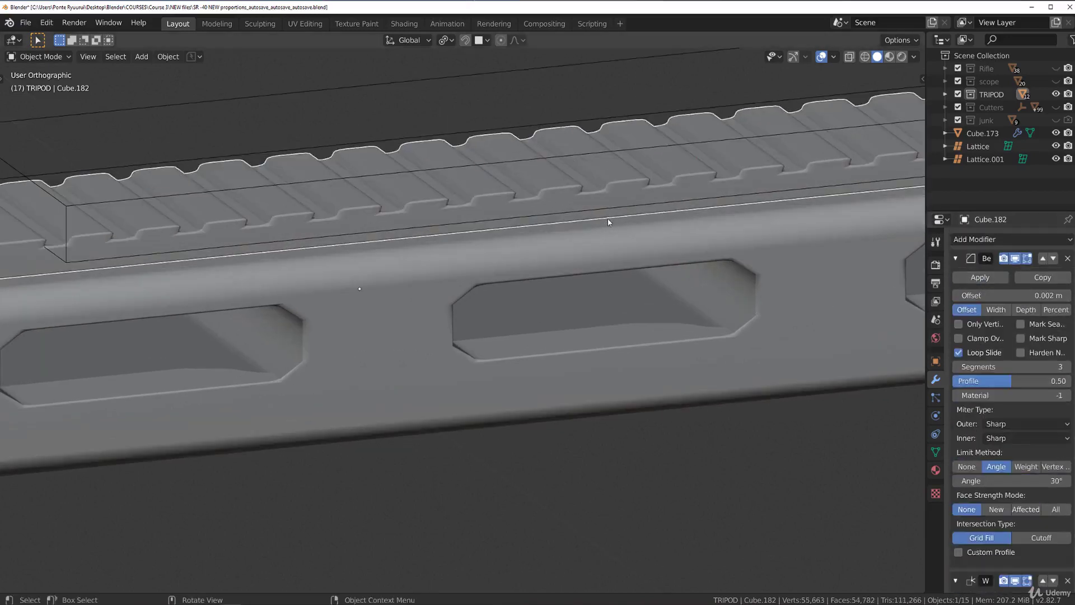
Open the notched strip's mesh for editing and switch to edge selection.
{"action": "scroll", "coordinate": [560, 229], "scroll_direction": "up", "scroll_amount": 5}
{"action": "scroll", "coordinate": [495, 258], "scroll_direction": "down", "scroll_amount": 5}
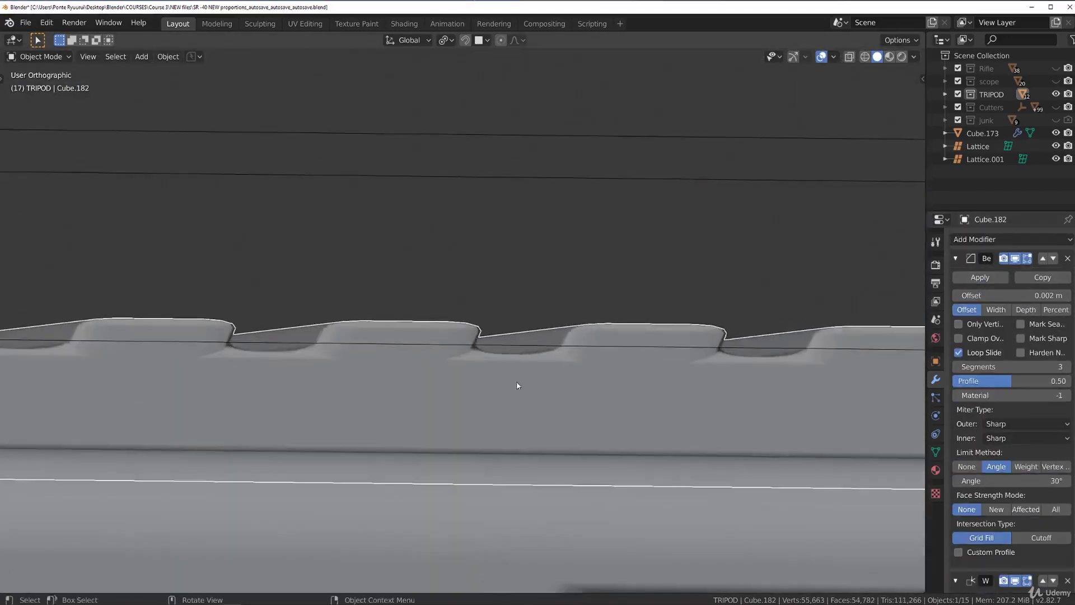
{"action": "key", "text": "Tab"}
{"action": "middle_click_drag", "start_coordinate": [531, 399], "coordinate": [473, 265]}
{"action": "key", "text": "ctrl+Tab"}
{"action": "left_click", "coordinate": [493, 353]}
{"action": "scroll", "coordinate": [474, 265], "scroll_direction": "up", "scroll_amount": 3}
{"action": "middle_click_drag", "start_coordinate": [483, 376], "coordinate": [478, 270]}
{"action": "scroll", "coordinate": [471, 303], "scroll_direction": "up", "scroll_amount": 3}
{"action": "key", "text": "ctrl+Tab"}
{"action": "left_click", "coordinate": [512, 286]}
Mark all edges of the notched strip as sharp and return to Object Mode.
{"action": "key", "text": "a"}
{"action": "key", "text": "q"}
{"action": "key", "text": "Escape"}
{"action": "right_click", "coordinate": [552, 272]}
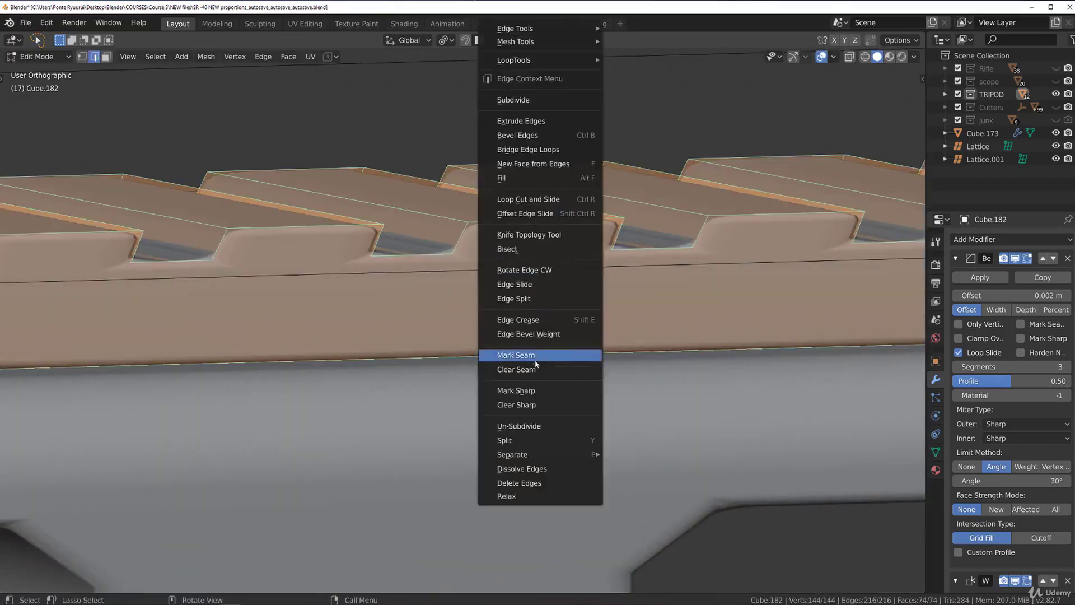
{"action": "left_click", "coordinate": [552, 391]}
{"action": "scroll", "coordinate": [521, 300], "scroll_direction": "up", "scroll_amount": 2}
{"action": "scroll", "coordinate": [522, 301], "scroll_direction": "down", "scroll_amount": 2}
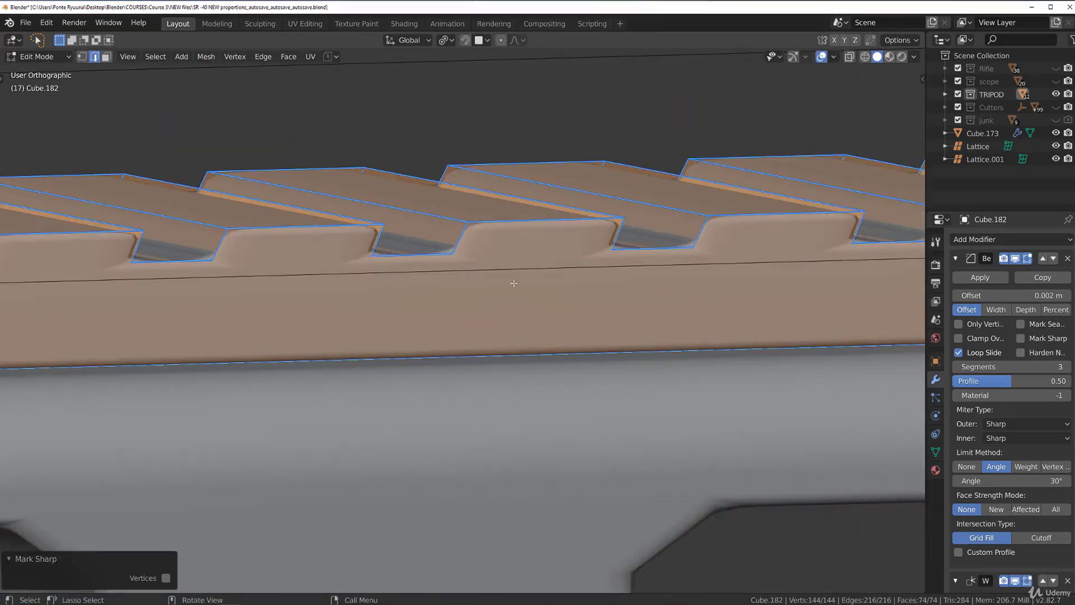
{"action": "middle_click_drag", "start_coordinate": [513, 283], "coordinate": [525, 341], "text": "shift"}
{"action": "scroll", "coordinate": [525, 341], "scroll_direction": "up", "scroll_amount": 3}
{"action": "key", "text": "Tab"}
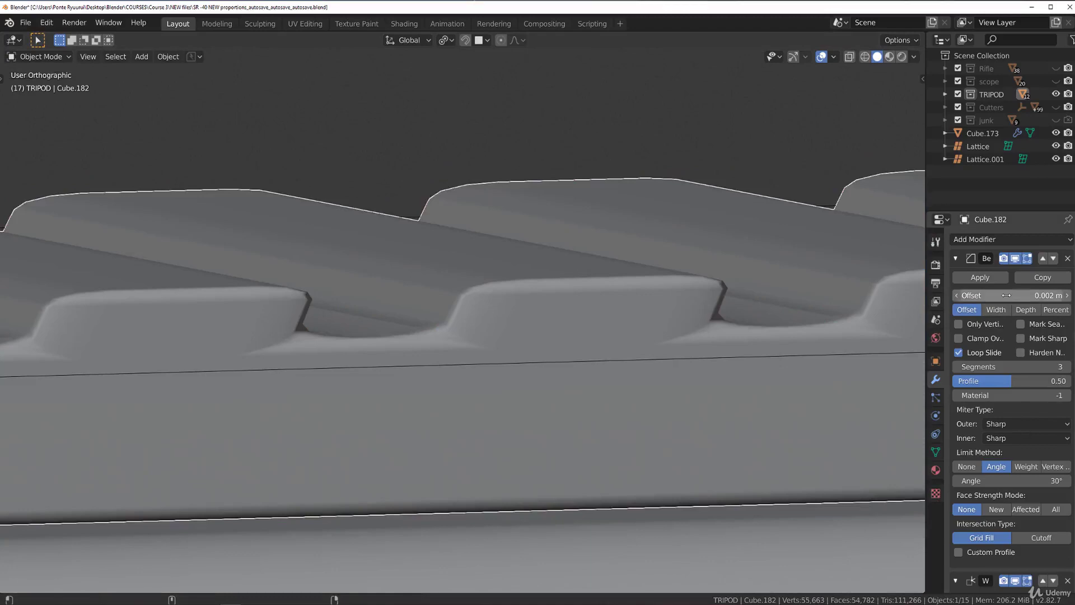
Try a Bevel modifier offset of 0.00005 m on the notched strip.
{"action": "left_click_drag", "start_coordinate": [1007, 295], "coordinate": [986, 295]}
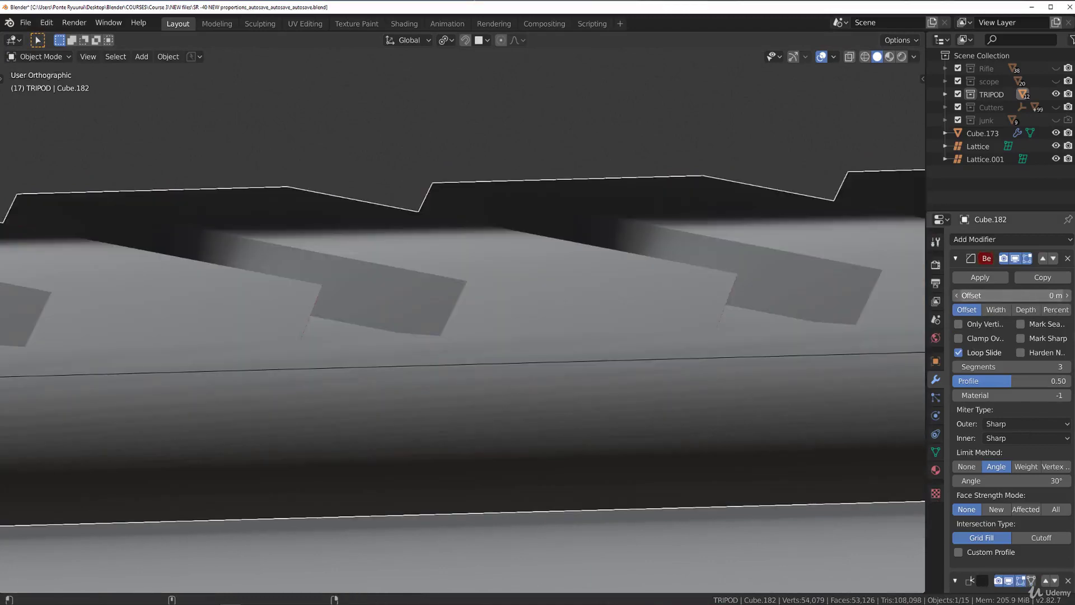
{"action": "mouse_move", "coordinate": [996, 295]}
{"action": "left_mouse_down"}
{"action": "mouse_move", "coordinate": [1016, 295]}
{"action": "mouse_move", "coordinate": [1000, 295]}
{"action": "left_mouse_up"}
{"action": "double_click", "coordinate": [1067, 297]}
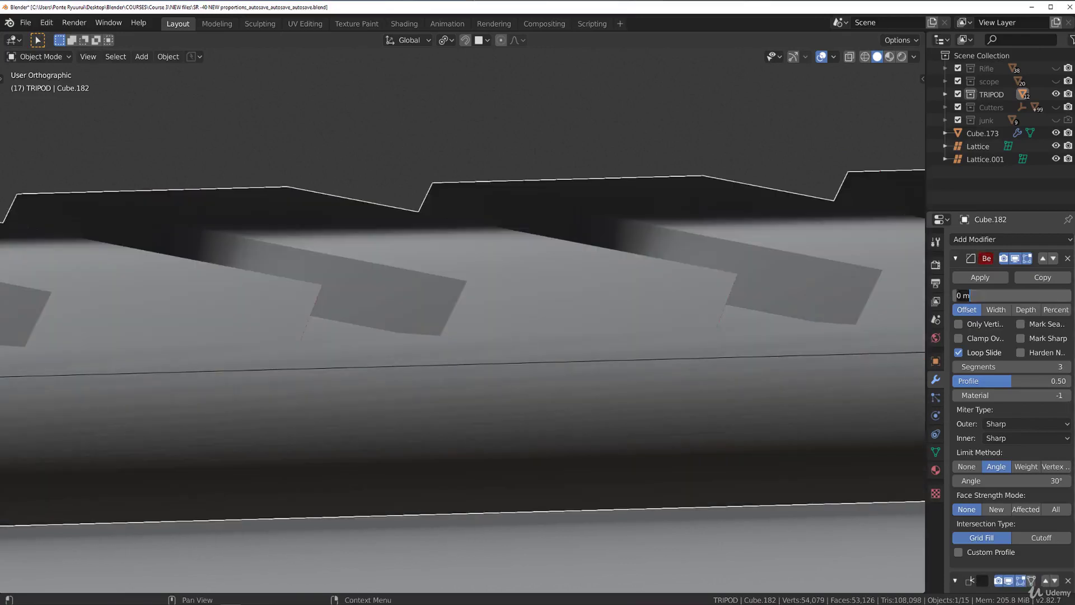
{"action": "mouse_move", "coordinate": [993, 295]}
{"action": "left_mouse_down"}
{"action": "mouse_move", "coordinate": [1019, 296]}
{"action": "mouse_move", "coordinate": [1002, 295]}
{"action": "left_mouse_up"}
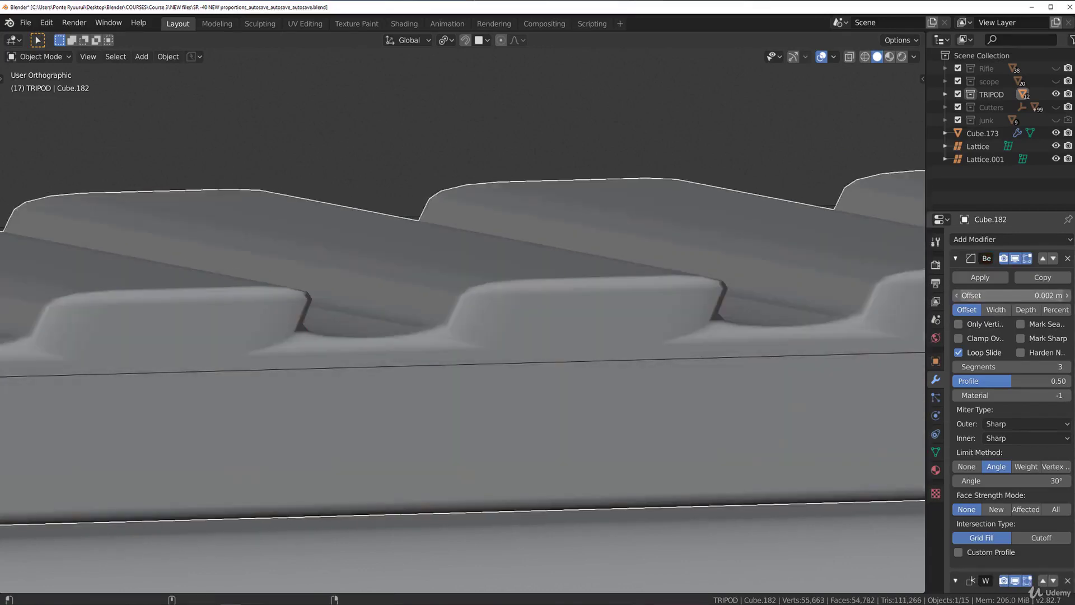
{"action": "double_click", "coordinate": [987, 296]}
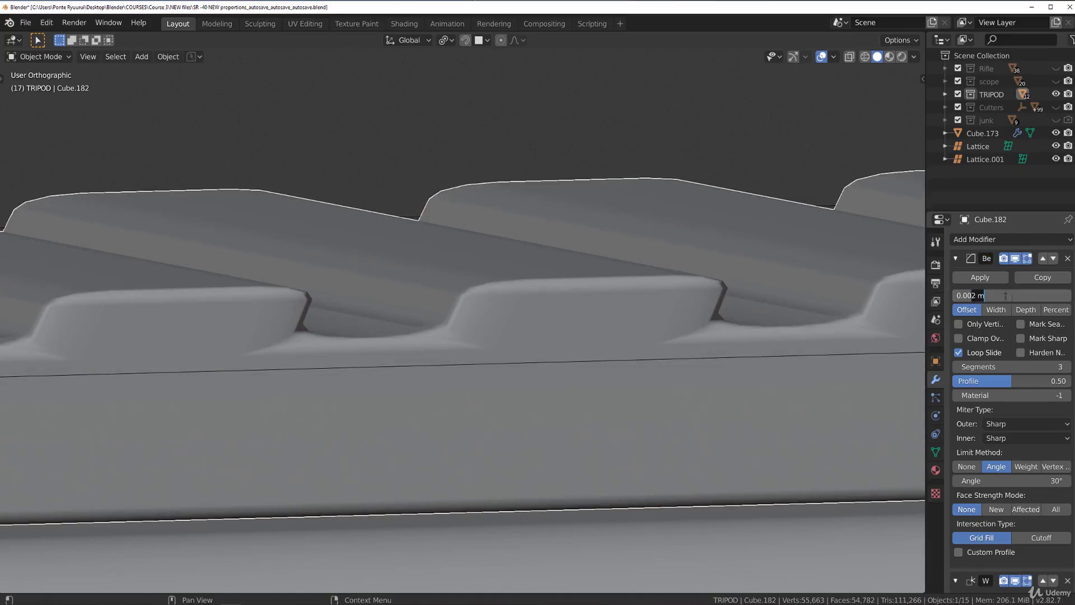
{"action": "type", "text": "0.00005"}
{"action": "key", "text": "Return"}
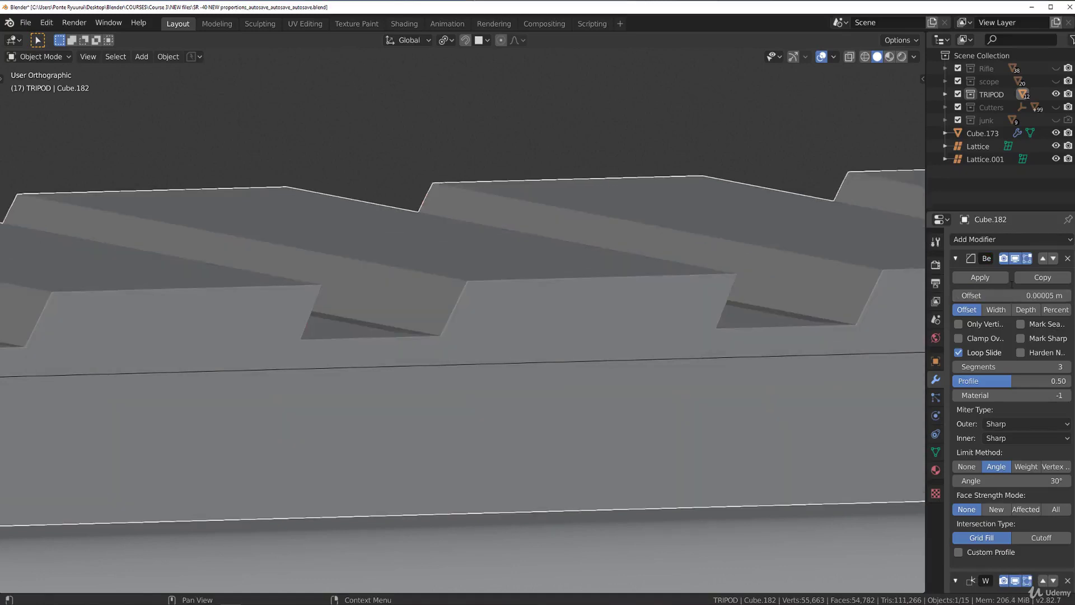
Set the notched strip's Bevel modifier offset to 0.0005 m.
{"action": "left_click", "coordinate": [1011, 294]}
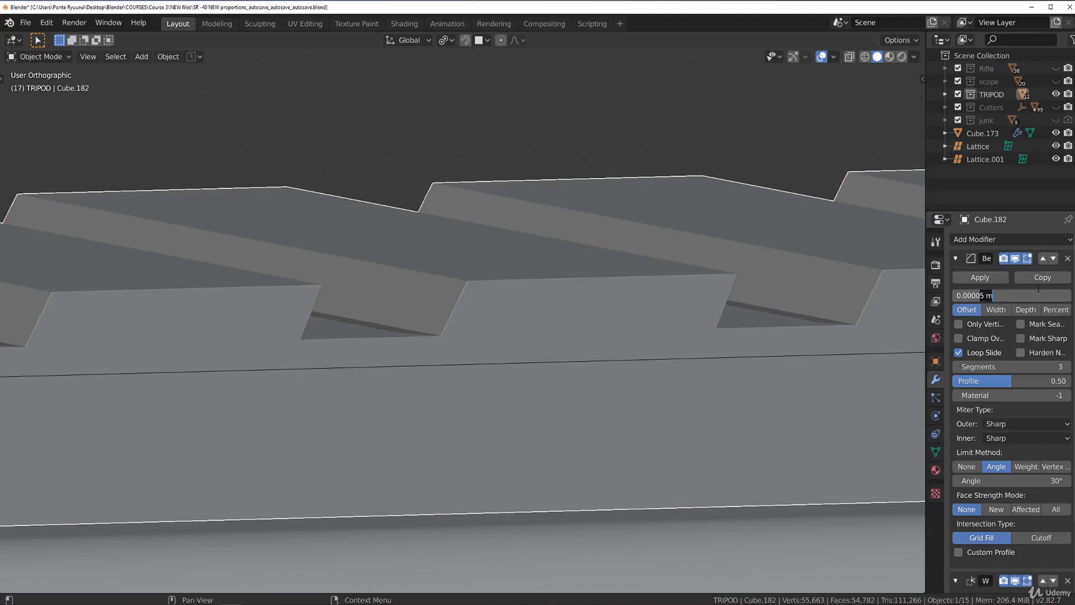
{"action": "type", "text": "0.0005"}
{"action": "key", "text": "Return"}
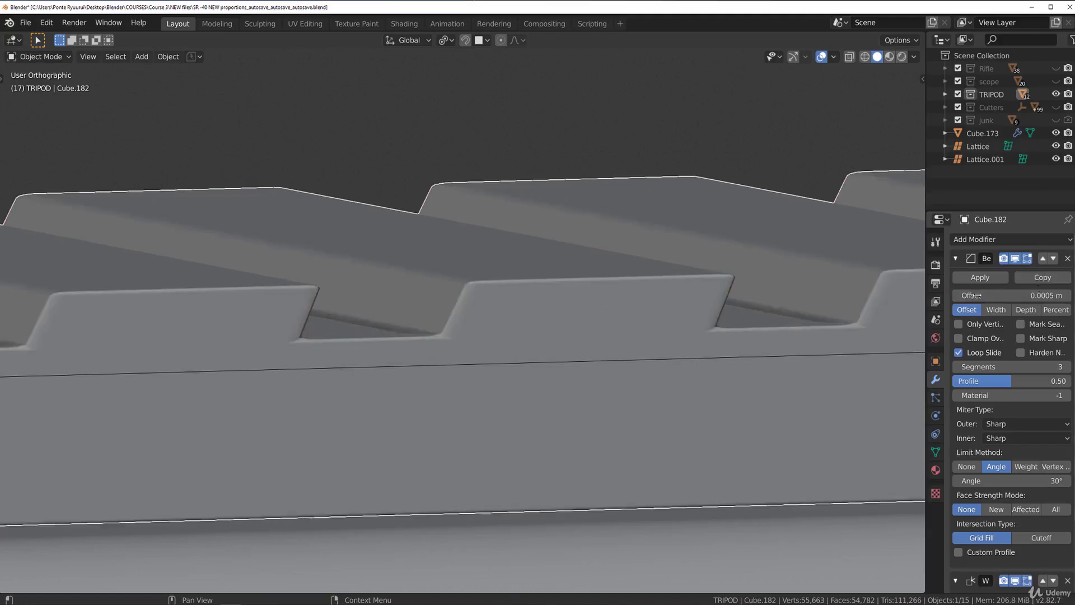
Clear the used notch cutter out of the view above the bar and select the notched strip.
{"action": "scroll", "coordinate": [511, 257], "scroll_direction": "down", "scroll_amount": 4}
{"action": "middle_click_drag", "start_coordinate": [526, 268], "coordinate": [414, 255]}
{"action": "scroll", "coordinate": [516, 243], "scroll_direction": "down", "scroll_amount": 2}
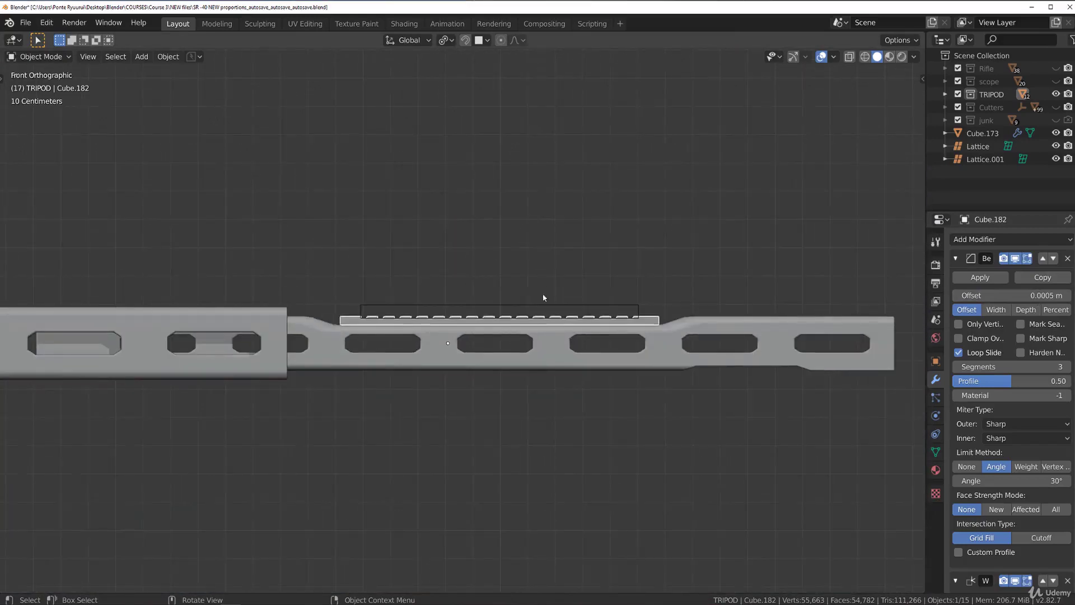
{"action": "left_click", "coordinate": [550, 309]}
{"action": "left_click", "coordinate": [575, 320]}
{"action": "scroll", "coordinate": [445, 349], "scroll_direction": "up", "scroll_amount": 3}
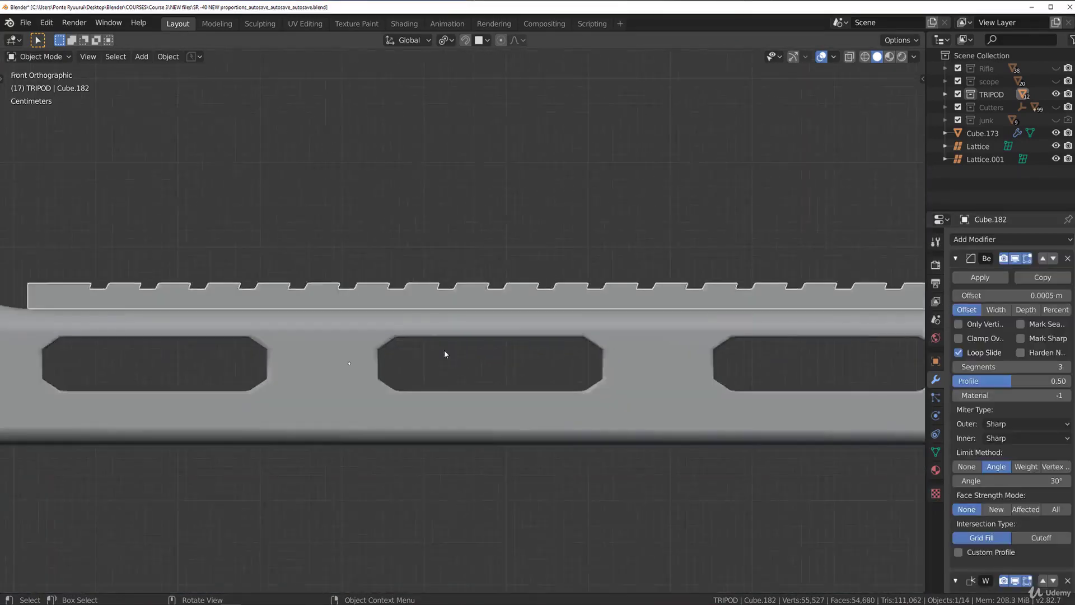
Open the notched strip's mesh for editing and select the vertical edges at its four corners.
{"action": "scroll", "coordinate": [527, 257], "scroll_direction": "down", "scroll_amount": 2}
{"action": "middle_click_drag", "start_coordinate": [527, 257], "coordinate": [558, 287]}
{"action": "key", "text": "Tab"}
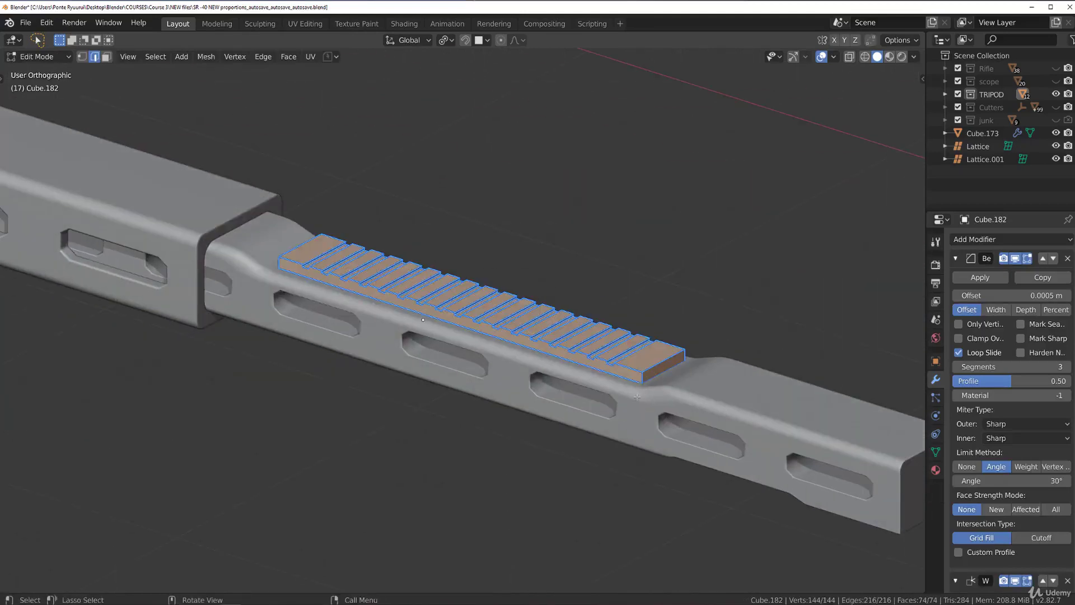
{"action": "left_click", "coordinate": [674, 356]}
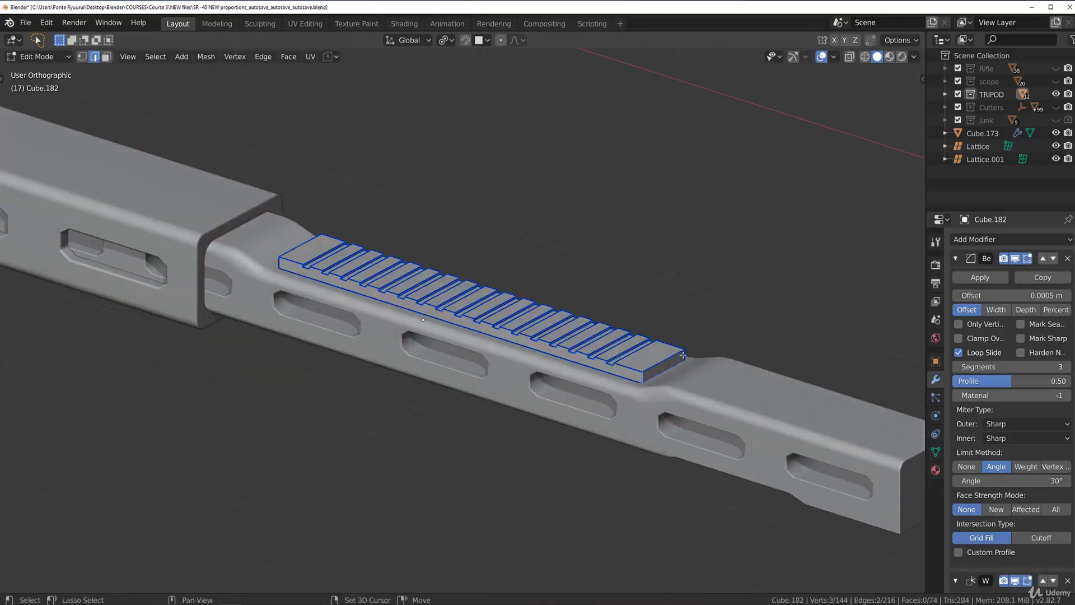
{"action": "middle_click_drag", "start_coordinate": [550, 364], "coordinate": [512, 332]}
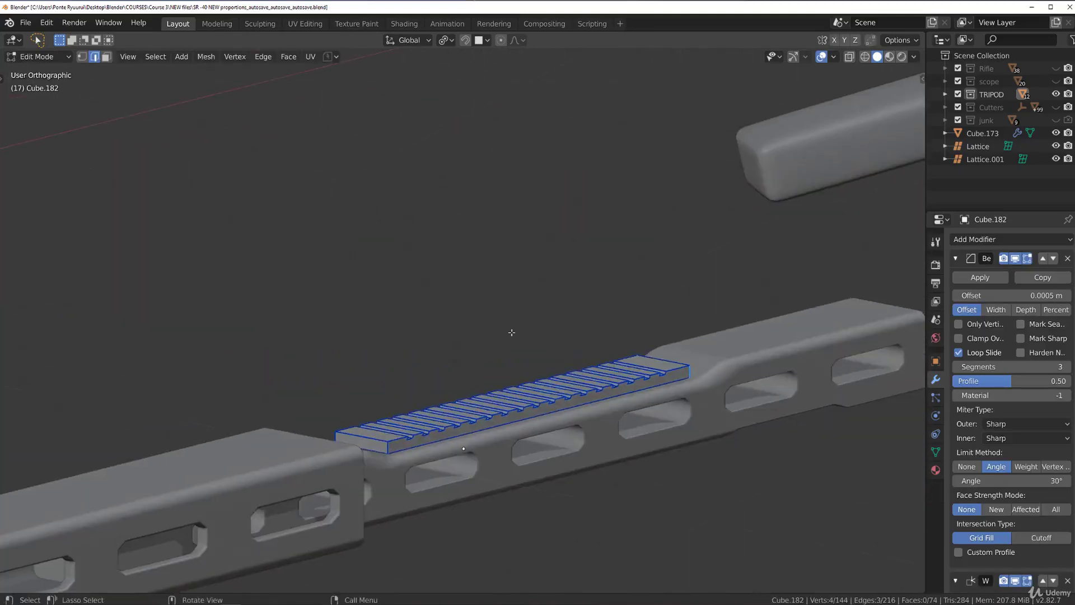
{"action": "left_click", "coordinate": [389, 448], "text": "shift"}
{"action": "middle_click_drag", "start_coordinate": [389, 447], "coordinate": [428, 456]}
{"action": "left_click", "coordinate": [372, 507], "text": "shift"}
{"action": "middle_click_drag", "start_coordinate": [426, 486], "coordinate": [463, 365]}
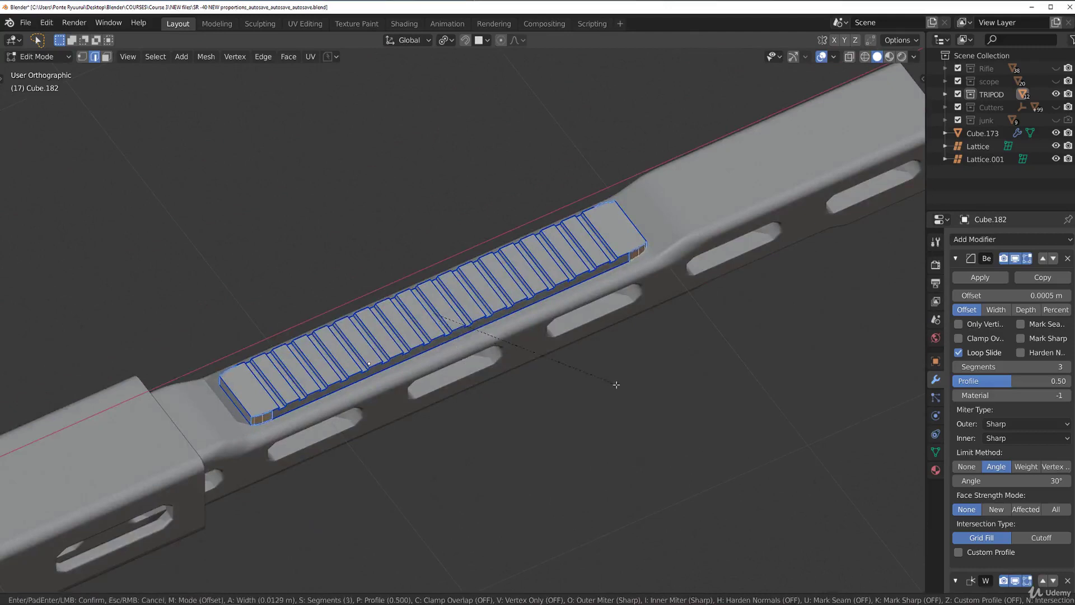
Return the strip to Object Mode and apply its scale.
{"action": "key", "text": "Tab"}
{"action": "key", "text": "ctrl+a"}
{"action": "left_click", "coordinate": [512, 298]}
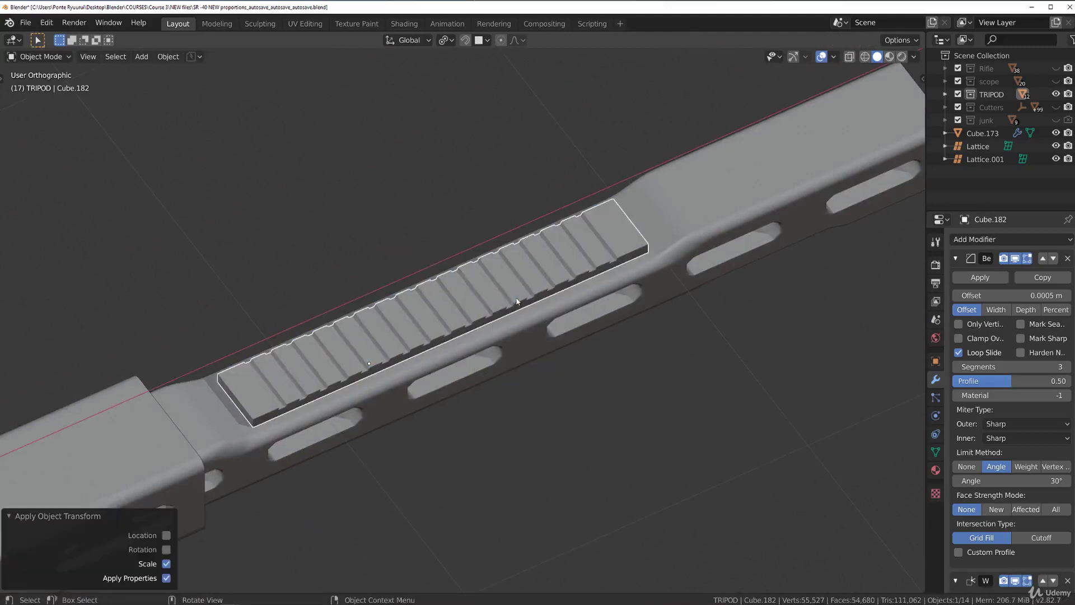
Bevel the strip's selected corner edges about 0.034 m wide with 11 segments and return to Object Mode.
{"action": "key", "text": "Tab"}
{"action": "key", "text": "ctrl+b"}
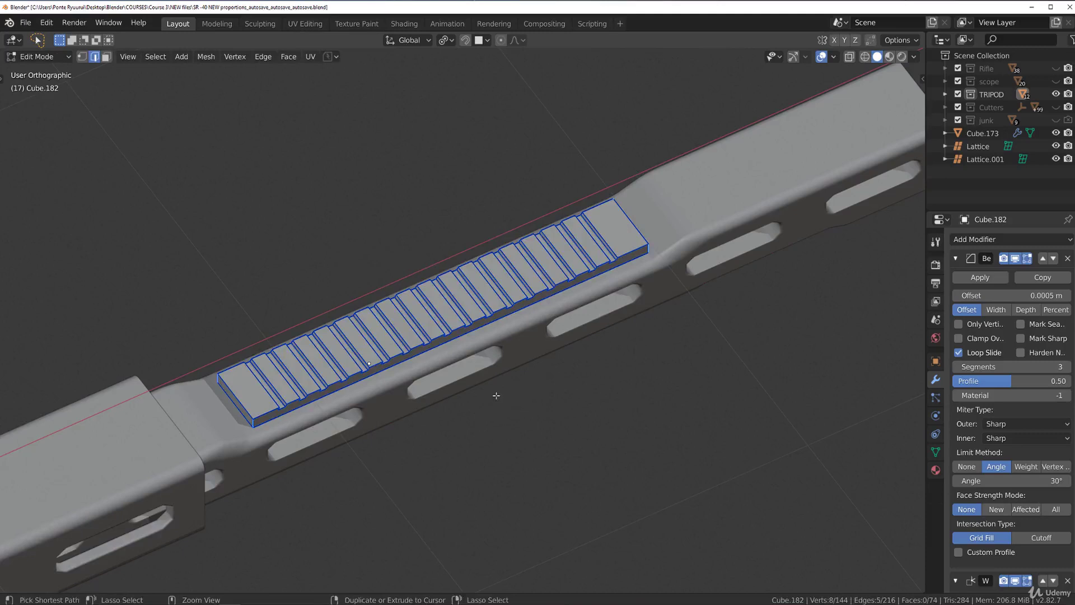
{"action": "scroll", "coordinate": [630, 447], "scroll_direction": "up", "scroll_amount": 5}
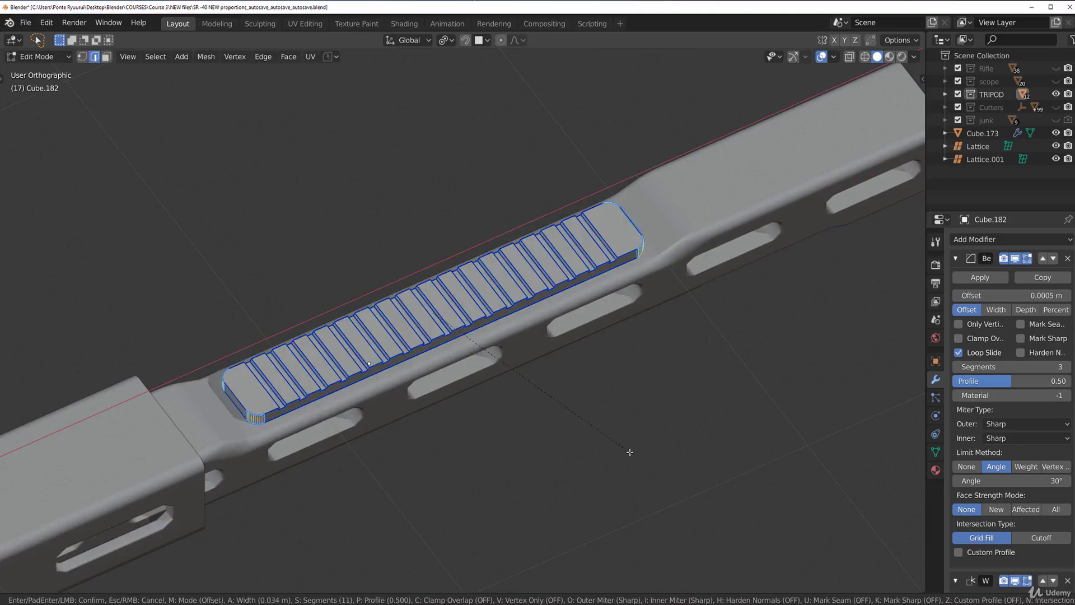
{"action": "left_click", "coordinate": [630, 452]}
{"action": "key", "text": "Tab"}
{"action": "scroll", "coordinate": [544, 244], "scroll_direction": "down", "scroll_amount": 3}
{"action": "key", "text": "KP_1"}
{"action": "scroll", "coordinate": [499, 224], "scroll_direction": "down", "scroll_amount": 3}
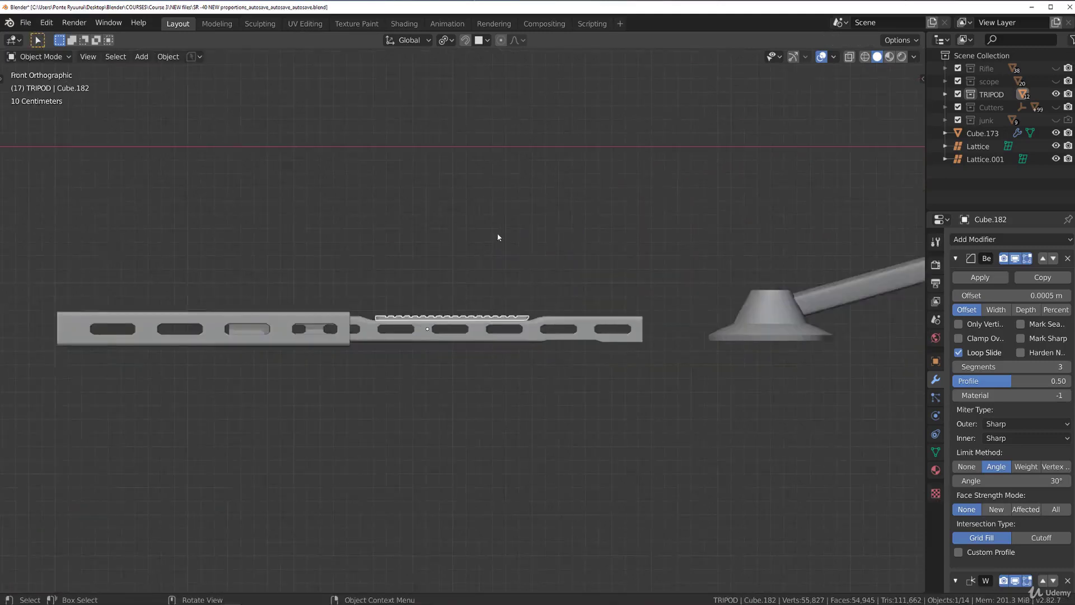
{"action": "left_click", "coordinate": [498, 237]}
{"action": "scroll", "coordinate": [512, 241], "scroll_direction": "up", "scroll_amount": 7}
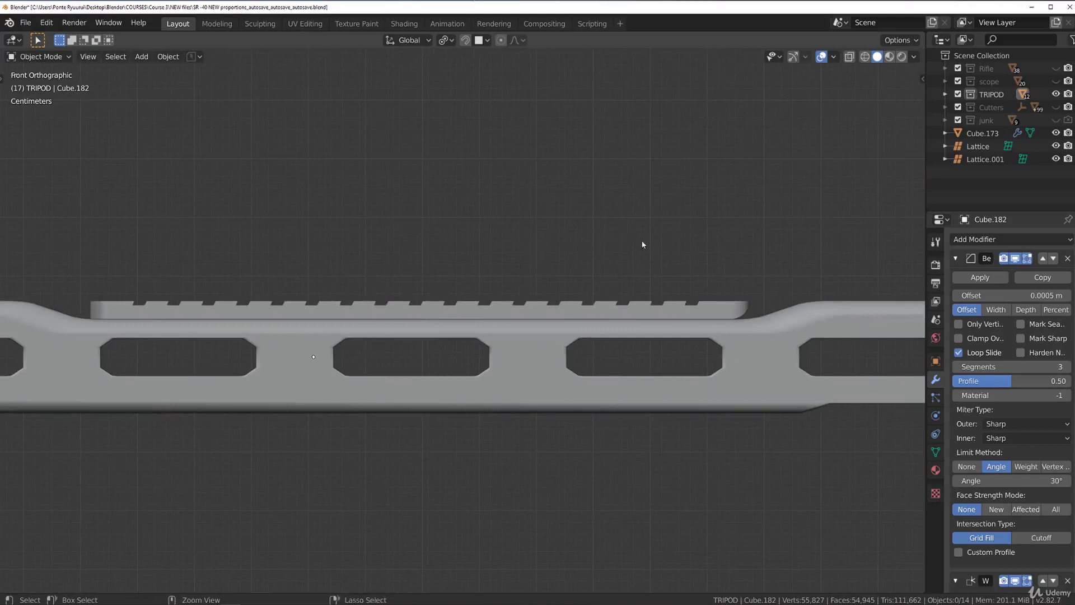
Open the strip's mesh in edge selection mode and isolate it in local view.
{"action": "key", "text": "Tab"}
{"action": "key", "text": "2"}
{"action": "middle_click_drag", "start_coordinate": [711, 250], "coordinate": [700, 302]}
{"action": "key", "text": "KP_Divide"}
{"action": "scroll", "coordinate": [662, 313], "scroll_direction": "up", "scroll_amount": 5}
{"action": "middle_click_drag", "start_coordinate": [640, 321], "coordinate": [319, 369]}
Redo the rounded bevel on only the strip's vertical corner edges, and select the strip back in the full view.
{"action": "scroll", "coordinate": [507, 369], "scroll_direction": "down", "scroll_amount": 3}
{"action": "key", "text": "ctrl+b"}
{"action": "scroll", "coordinate": [542, 377], "scroll_direction": "up", "scroll_amount": 10}
{"action": "left_click", "coordinate": [713, 413]}
{"action": "key", "text": "Tab"}
{"action": "key", "text": "KP_Divide"}
{"action": "key", "text": "KP_1"}
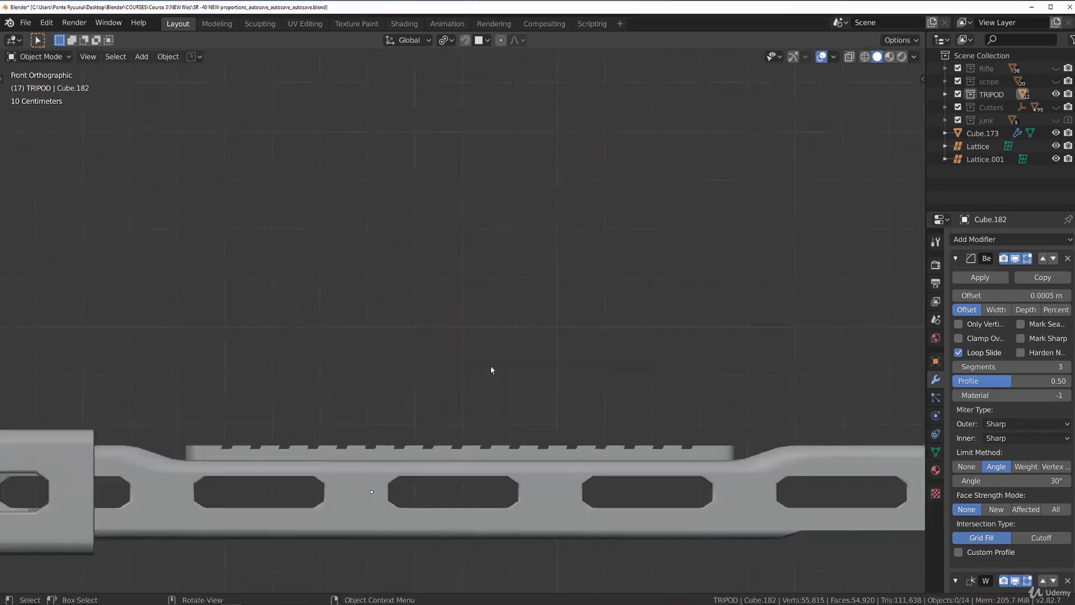
{"action": "left_click", "coordinate": [449, 395]}
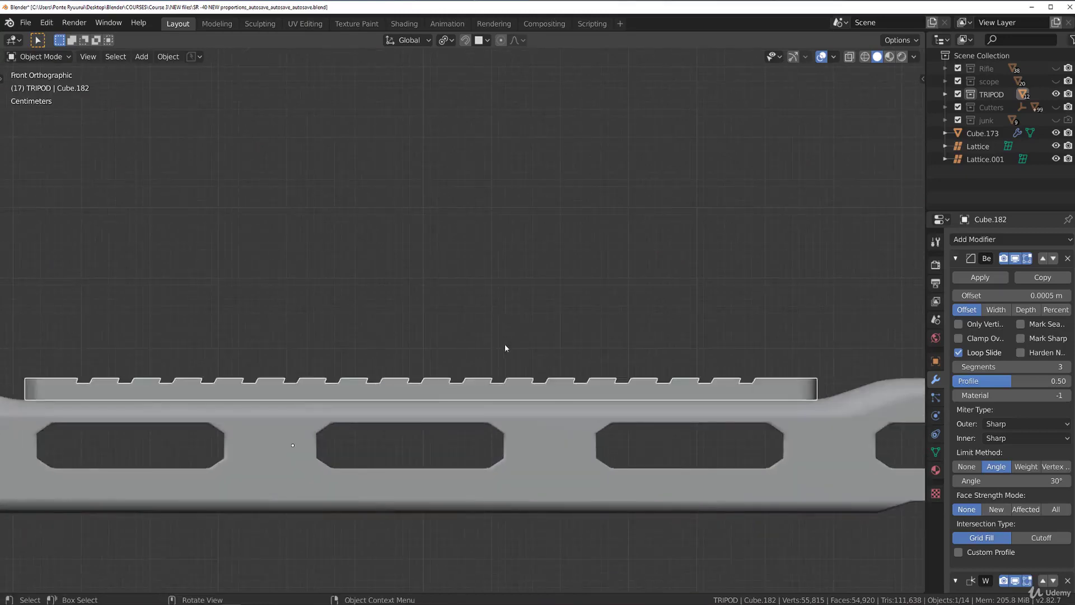
{"action": "key", "text": "s"}
{"action": "key", "text": "z"}
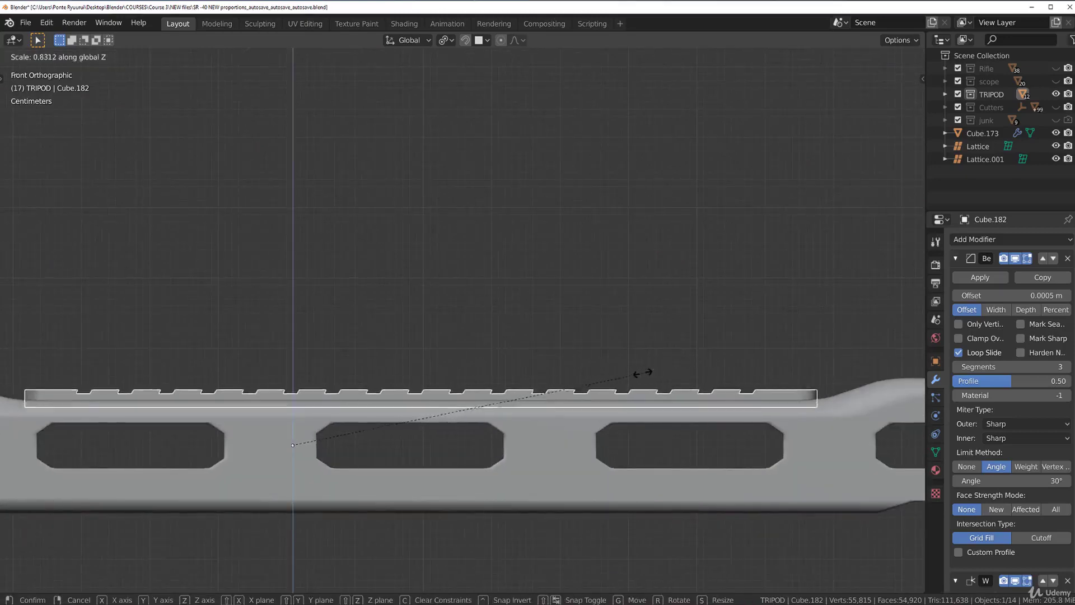
{"action": "key", "text": "Escape"}
Set the strip's origin to its geometry and scale the strip to 0.669 along Z.
{"action": "key", "text": "shift+s"}
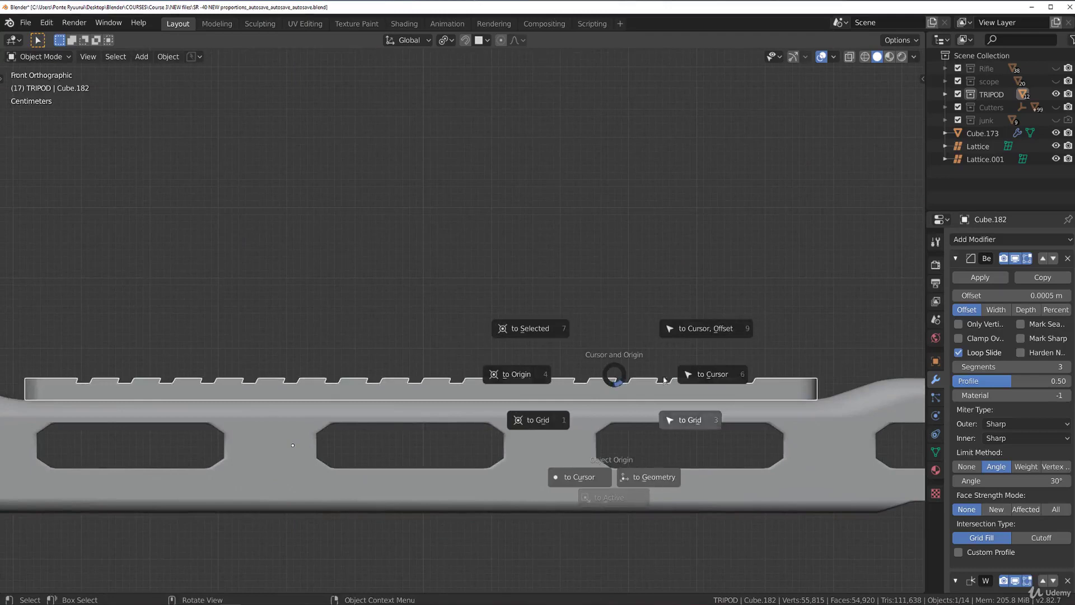
{"action": "left_click", "coordinate": [651, 477]}
{"action": "key", "text": "s"}
{"action": "key", "text": "z"}
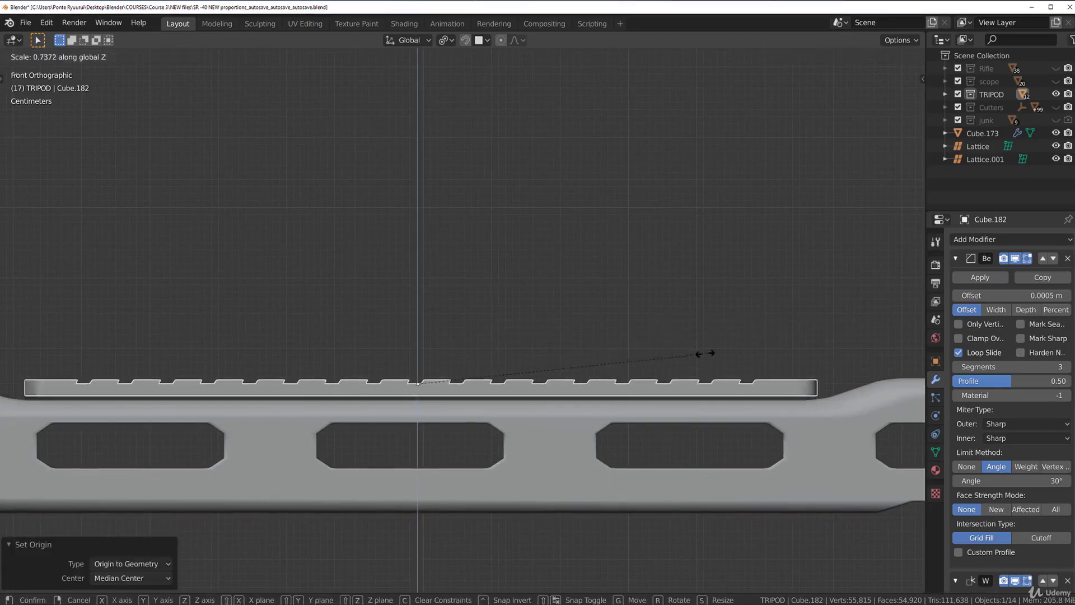
{"action": "left_click", "coordinate": [680, 360]}
Lower the notched strip 0.0114 m along Z onto the inner bar and deselect it.
{"action": "key", "text": "g"}
{"action": "key", "text": "z"}
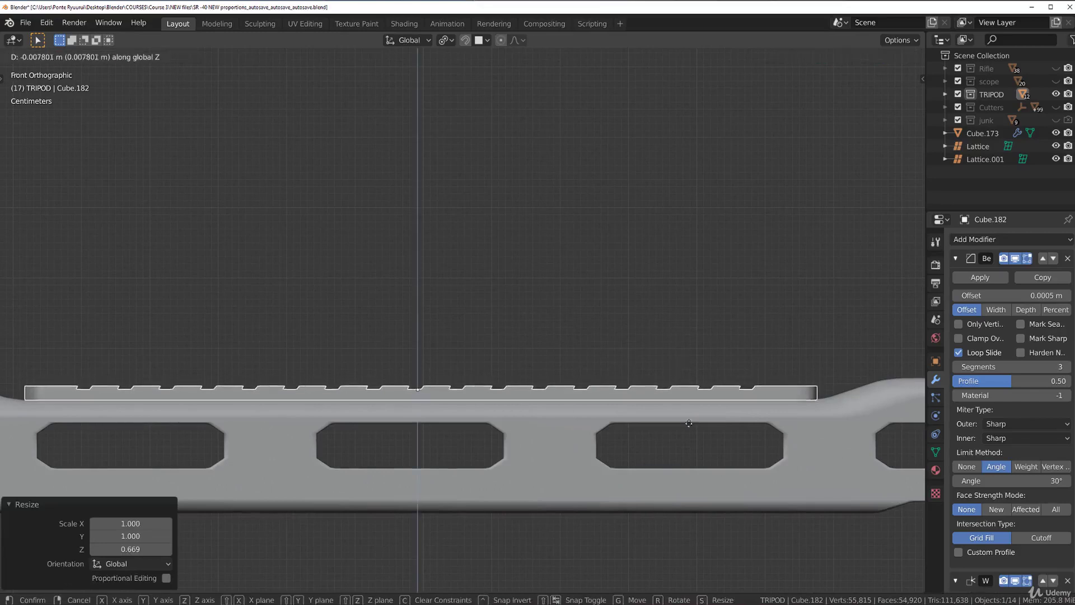
{"action": "left_click", "coordinate": [655, 395]}
{"action": "scroll", "coordinate": [655, 395], "scroll_direction": "down", "scroll_amount": 4}
{"action": "scroll", "coordinate": [510, 251], "scroll_direction": "down", "scroll_amount": 1}
{"action": "key", "text": "KP_7"}
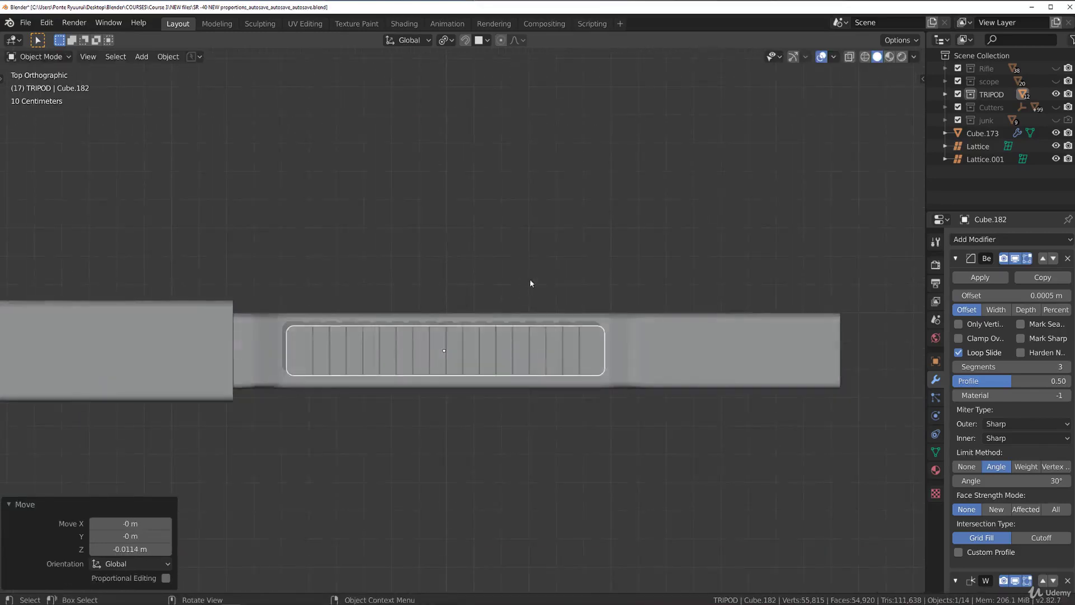
{"action": "left_click", "coordinate": [529, 279]}
Slide the outer slotted bar 1.18 m along X over the inner bar.
{"action": "scroll", "coordinate": [529, 280], "scroll_direction": "down", "scroll_amount": 3}
{"action": "middle_click_drag", "start_coordinate": [528, 306], "coordinate": [402, 313]}
{"action": "left_click", "coordinate": [330, 348]}
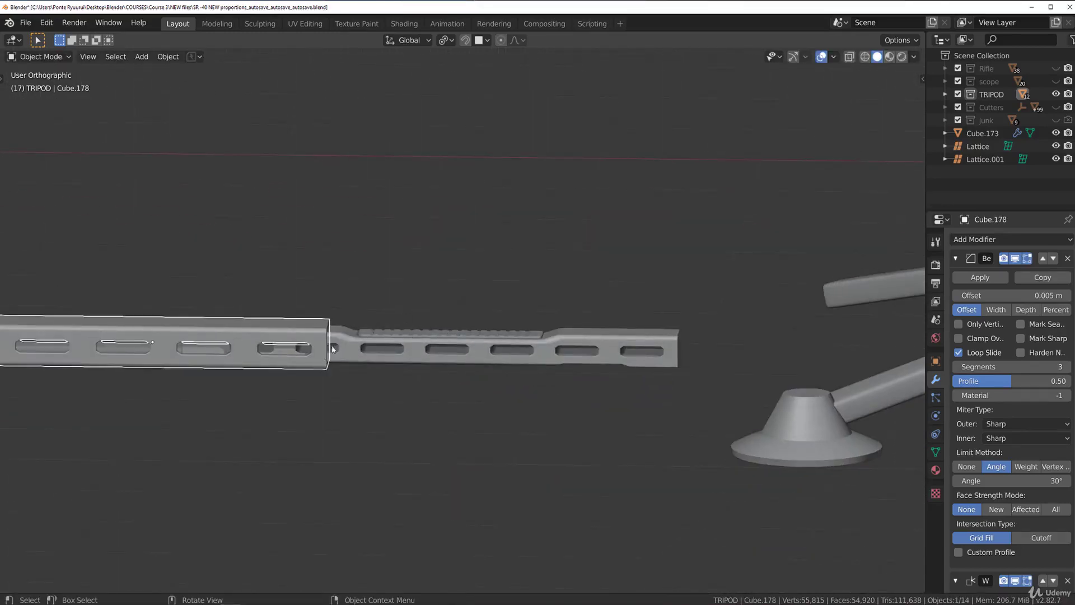
{"action": "key", "text": "g"}
{"action": "key", "text": "x"}
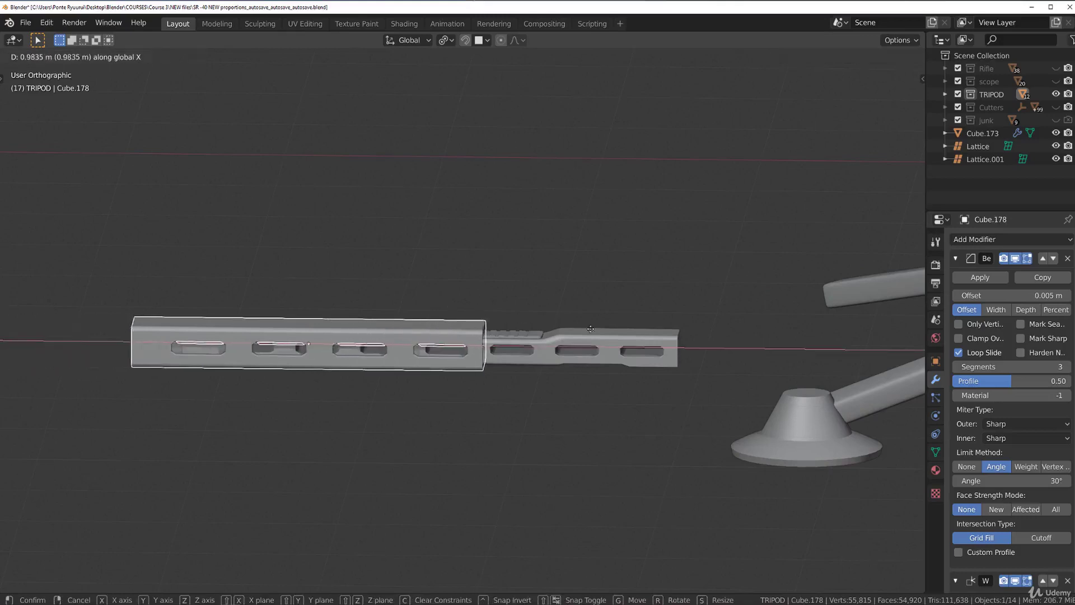
{"action": "left_click", "coordinate": [611, 338]}
{"action": "middle_click_drag", "start_coordinate": [604, 342], "coordinate": [575, 403]}
{"action": "scroll", "coordinate": [565, 386], "scroll_direction": "up", "scroll_amount": 5}
{"action": "middle_click_drag", "start_coordinate": [546, 313], "coordinate": [419, 426]}
{"action": "scroll", "coordinate": [419, 426], "scroll_direction": "down", "scroll_amount": 4}
Add a cube beside the joint of the two slotted bars and scale it down, ending with a factor of 0.482.
{"action": "key", "text": "KP_7"}
{"action": "scroll", "coordinate": [576, 353], "scroll_direction": "down", "scroll_amount": 2}
{"action": "key", "text": "shift+a"}
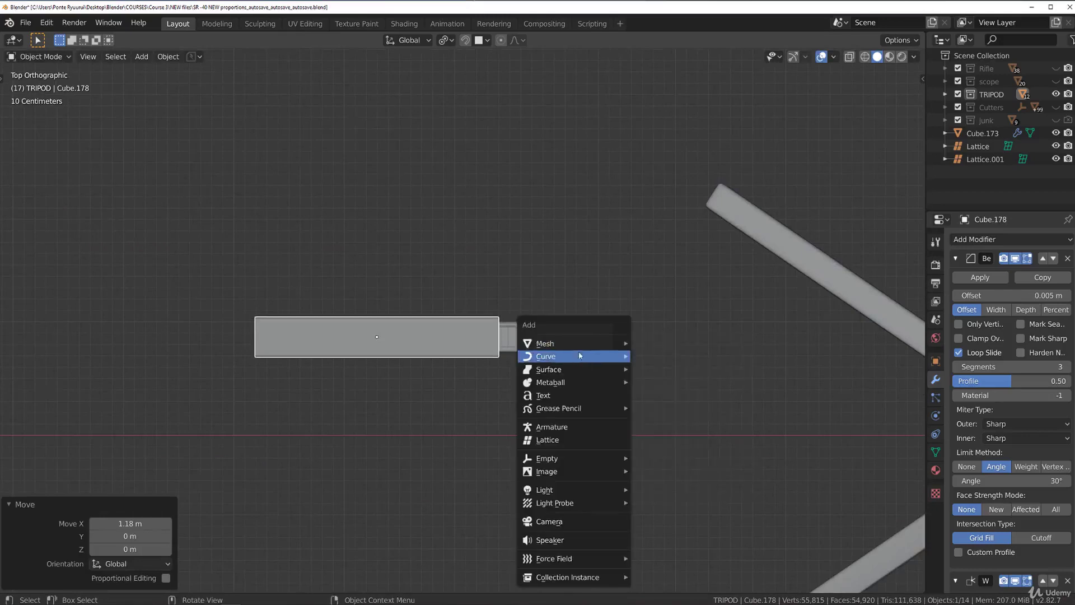
{"action": "mouse_move", "coordinate": [604, 343]}
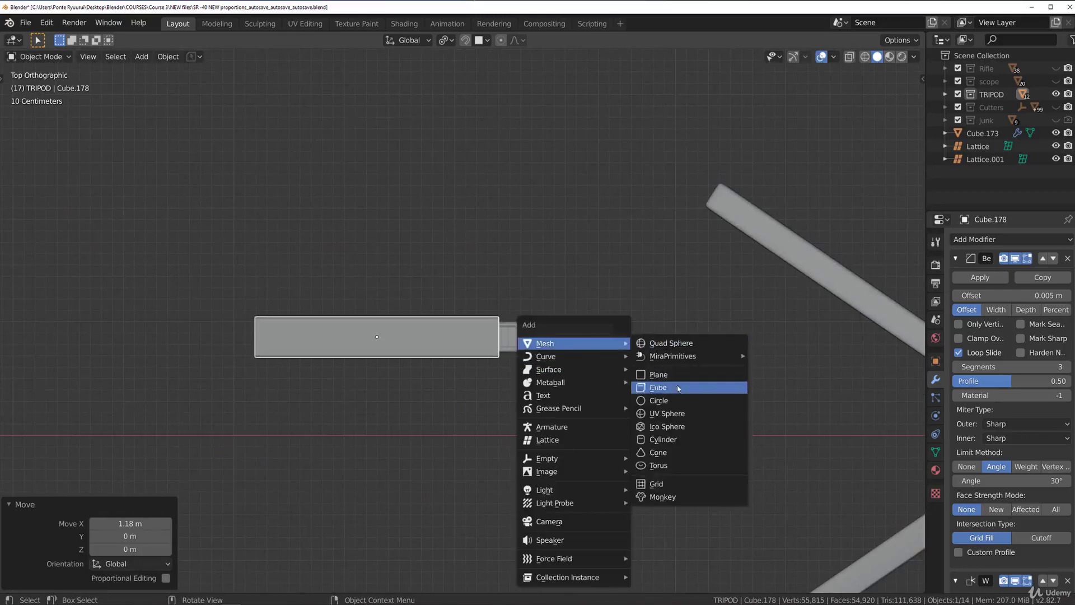
{"action": "left_click", "coordinate": [642, 388]}
{"action": "key", "text": "s"}
{"action": "scroll", "coordinate": [408, 304], "scroll_direction": "up", "scroll_amount": 5}
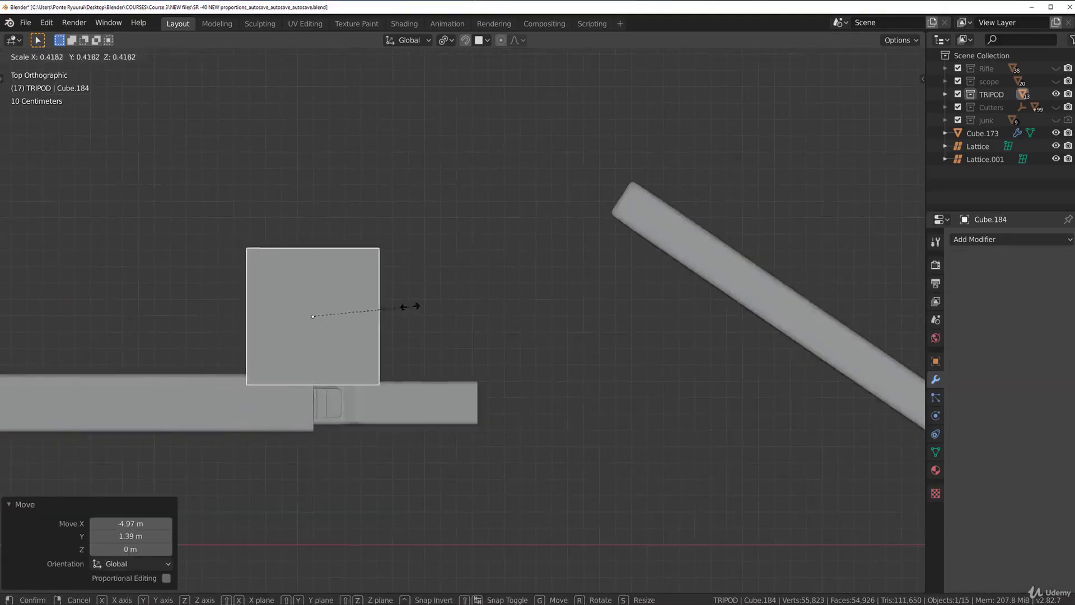
{"action": "left_click", "coordinate": [410, 336]}
{"action": "middle_click_drag", "start_coordinate": [411, 336], "coordinate": [553, 259], "text": "shift"}
{"action": "key", "text": "s"}
{"action": "left_click", "coordinate": [469, 265]}
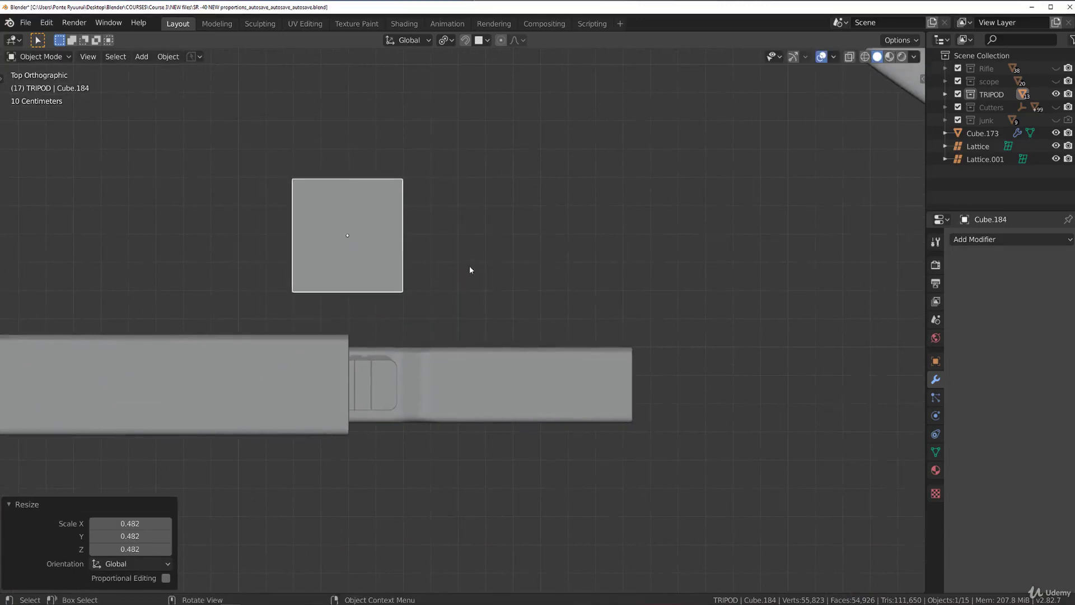
Move the cube about -0.503 m along Y over the joint of the slotted bars and scale it to 0.468 along Y.
{"action": "key", "text": "g"}
{"action": "right_click", "coordinate": [460, 424]}
{"action": "key", "text": "s"}
{"action": "key", "text": "y"}
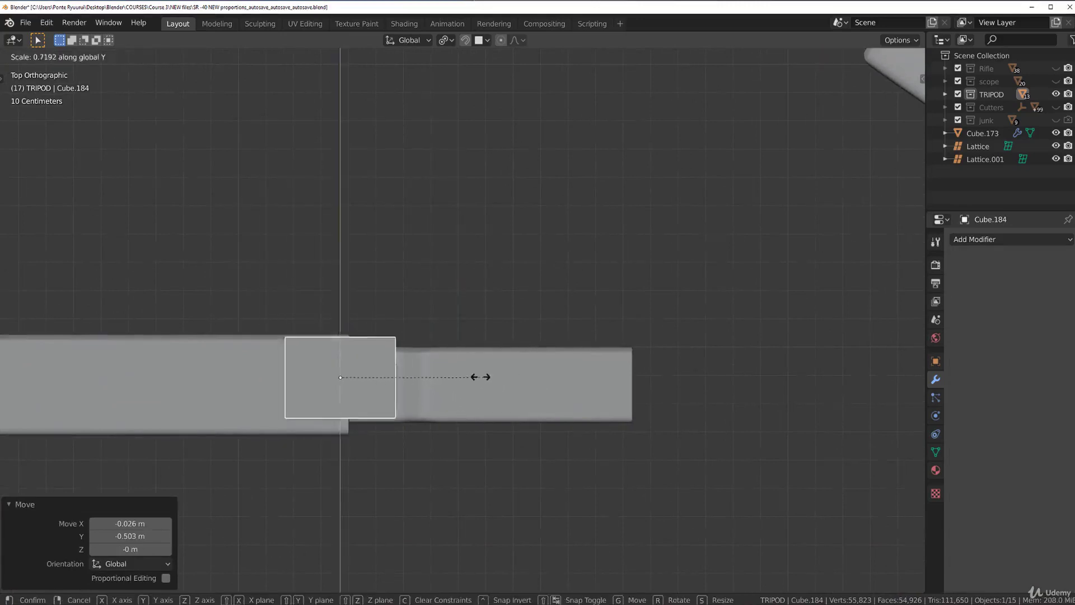
{"action": "left_click", "coordinate": [439, 379]}
Snap the block to the 3D cursor, and place the 3D cursor at the centre of the notched strip.
{"action": "scroll", "coordinate": [476, 379], "scroll_direction": "down", "scroll_amount": 2}
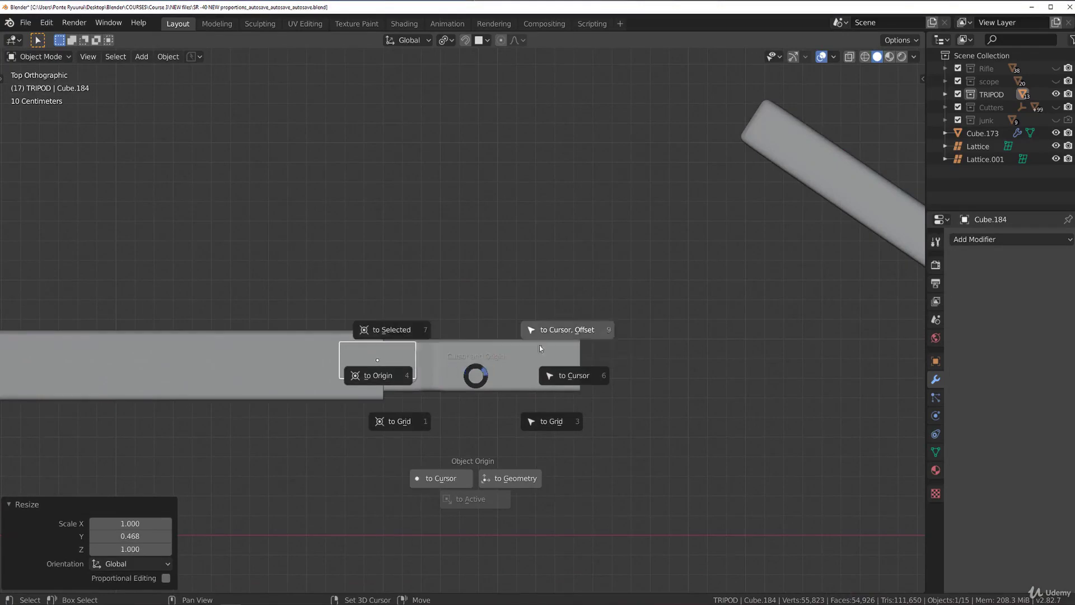
{"action": "left_click", "coordinate": [581, 377]}
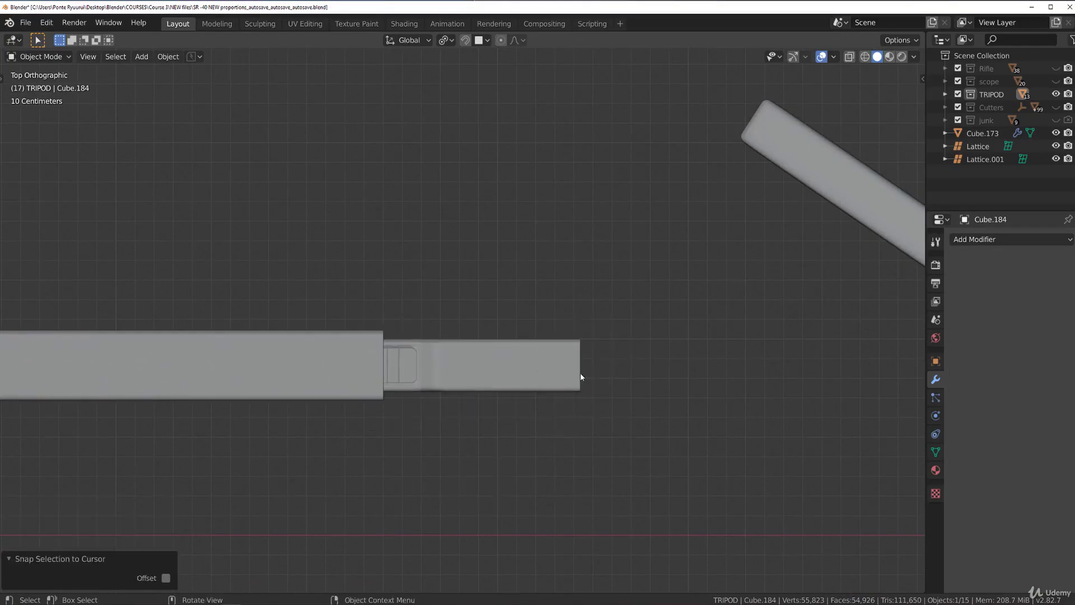
{"action": "scroll", "coordinate": [509, 385], "scroll_direction": "down", "scroll_amount": 4}
{"action": "left_click", "coordinate": [437, 347]}
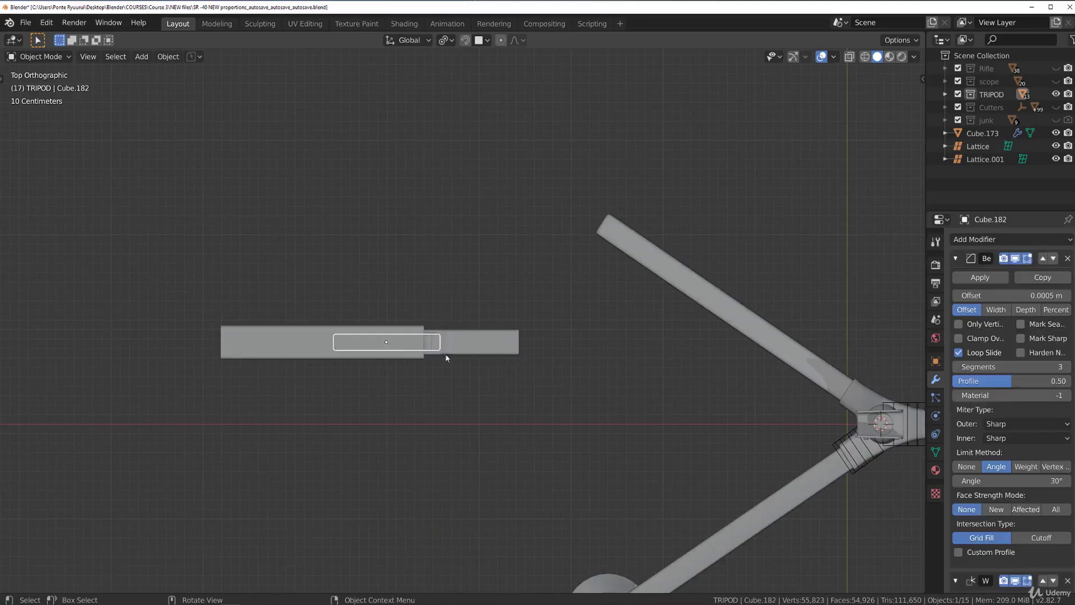
{"action": "left_click", "coordinate": [892, 434]}
{"action": "key", "text": "ctrl+z"}
{"action": "key", "text": "ctrl+shift+z"}
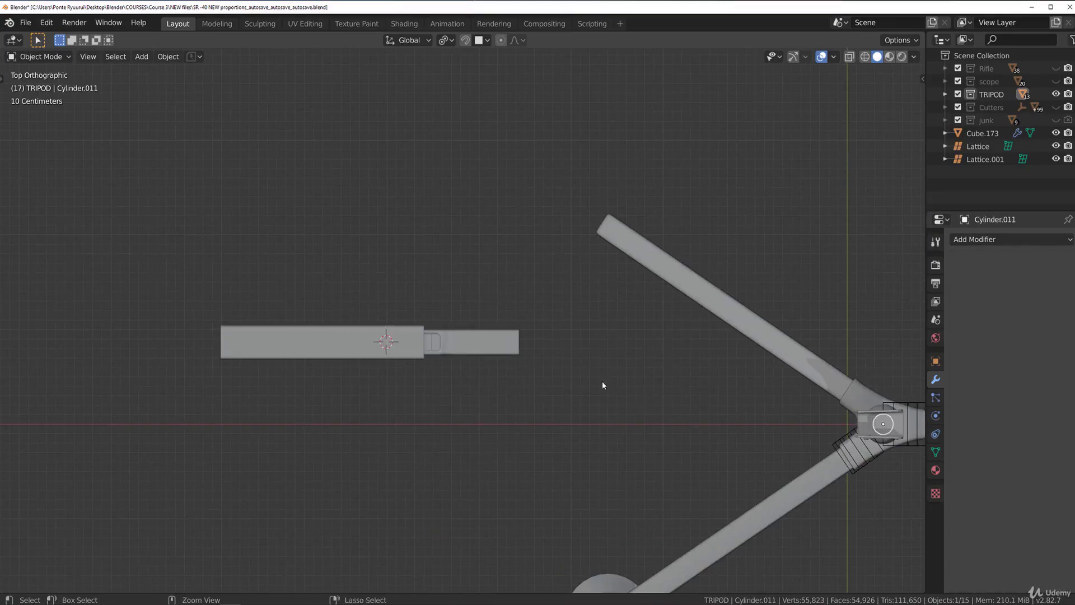
{"action": "key", "text": "ctrl+z"}
{"action": "scroll", "coordinate": [575, 380], "scroll_direction": "up", "scroll_amount": 3}
{"action": "scroll", "coordinate": [566, 381], "scroll_direction": "down", "scroll_amount": 6}
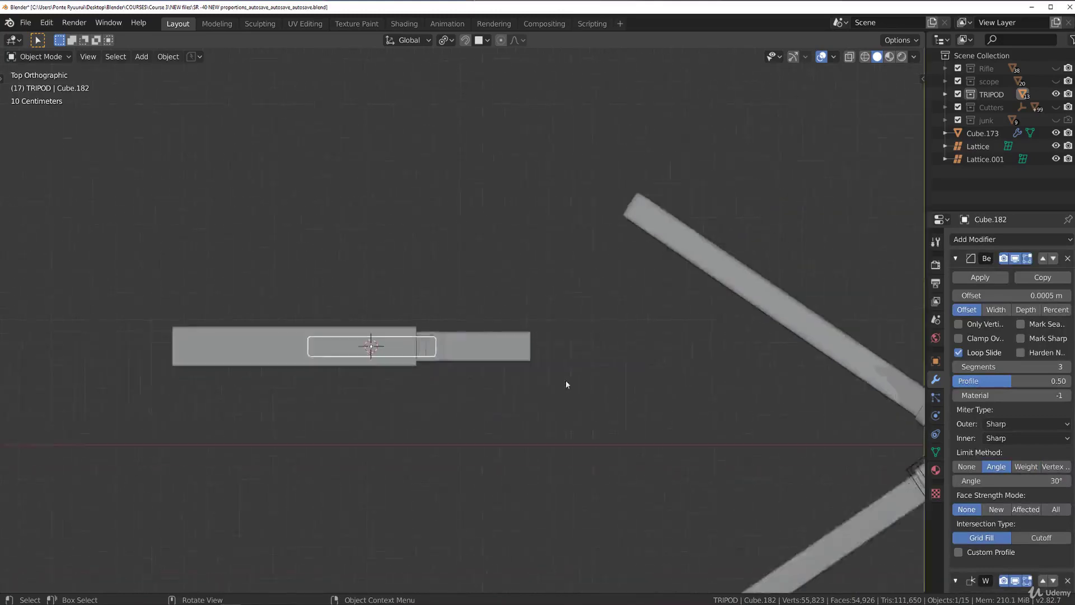
{"action": "middle_click_drag", "start_coordinate": [585, 365], "coordinate": [461, 201], "text": "shift"}
{"action": "scroll", "coordinate": [440, 230], "scroll_direction": "up", "scroll_amount": 3}
{"action": "scroll", "coordinate": [636, 236], "scroll_direction": "down", "scroll_amount": 3}
Snap the block at the tripod's head to the 3D cursor on the notched strip.
{"action": "left_click", "coordinate": [650, 223]}
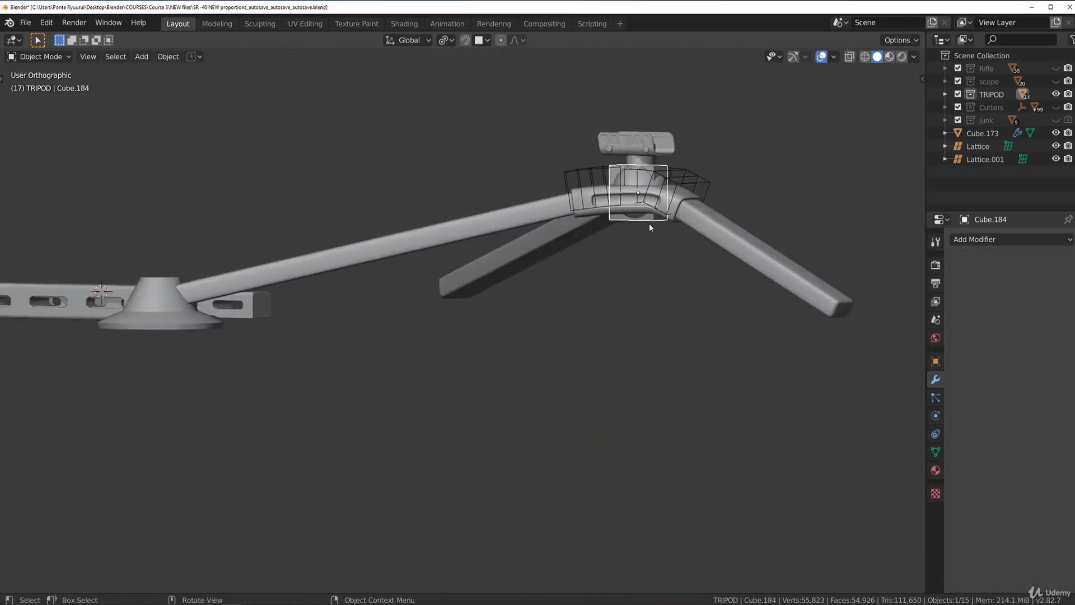
{"action": "scroll", "coordinate": [412, 315], "scroll_direction": "down", "scroll_amount": 2}
{"action": "middle_click_drag", "start_coordinate": [412, 315], "coordinate": [384, 336]}
{"action": "key", "text": "shift+s"}
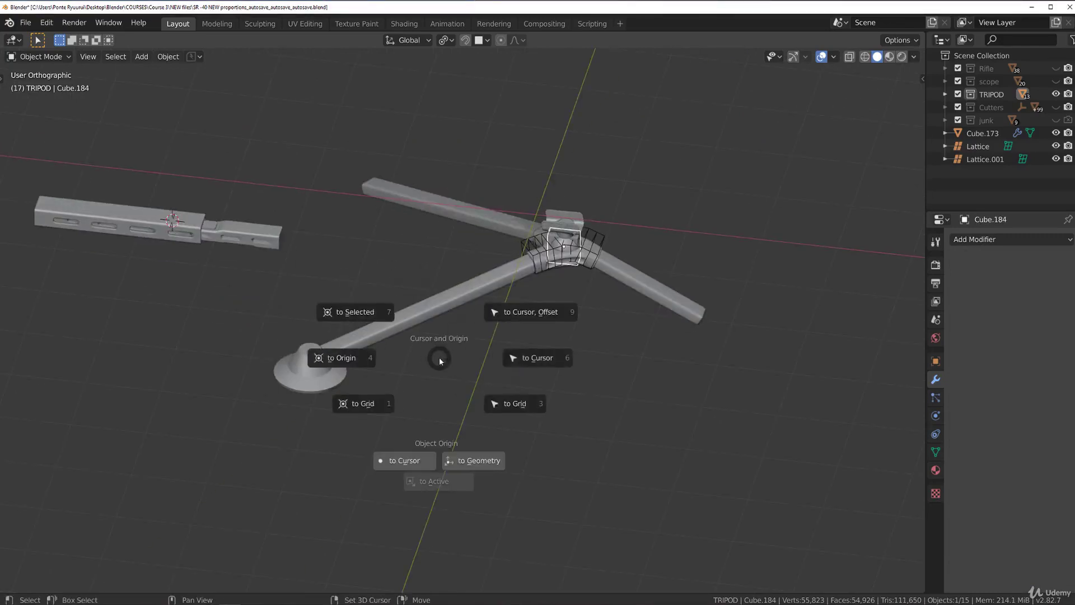
{"action": "left_click", "coordinate": [484, 356]}
Stretch the block along X by a factor of 2.435 so it extends past the outer bar's end.
{"action": "scroll", "coordinate": [485, 356], "scroll_direction": "up", "scroll_amount": 2}
{"action": "key", "text": "grave"}
{"action": "left_click", "coordinate": [398, 297]}
{"action": "middle_click_drag", "start_coordinate": [444, 310], "coordinate": [800, 504], "text": "shift"}
{"action": "scroll", "coordinate": [800, 504], "scroll_direction": "up", "scroll_amount": 4}
{"action": "key", "text": "grave"}
{"action": "left_click", "coordinate": [498, 196]}
{"action": "middle_click_drag", "start_coordinate": [435, 379], "coordinate": [501, 350], "text": "shift"}
{"action": "scroll", "coordinate": [504, 317], "scroll_direction": "up", "scroll_amount": 1}
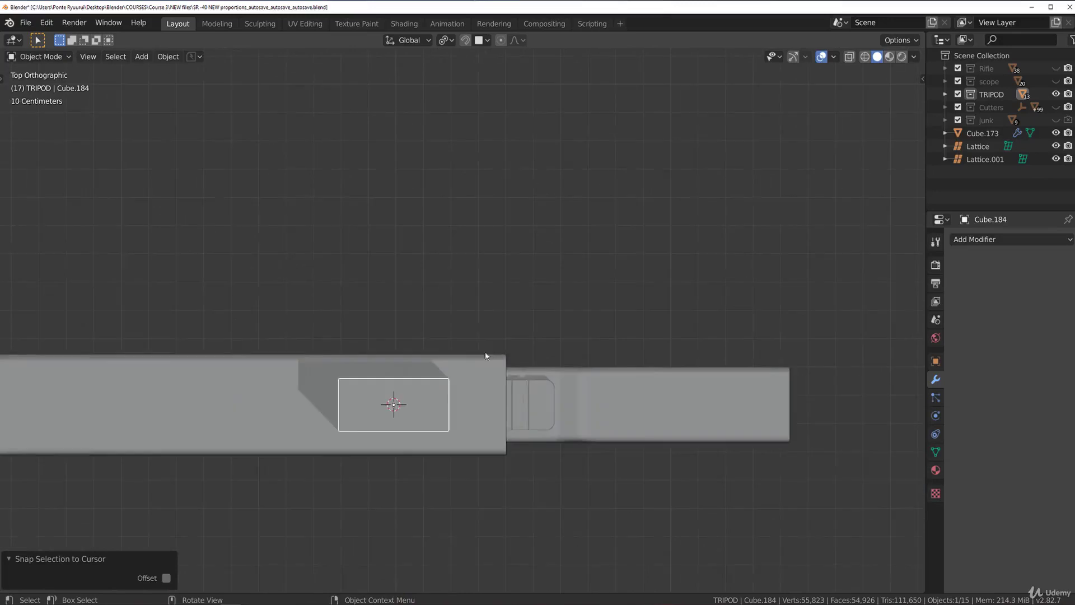
{"action": "key", "text": "s"}
{"action": "key", "text": "x"}
{"action": "left_click", "coordinate": [547, 373]}
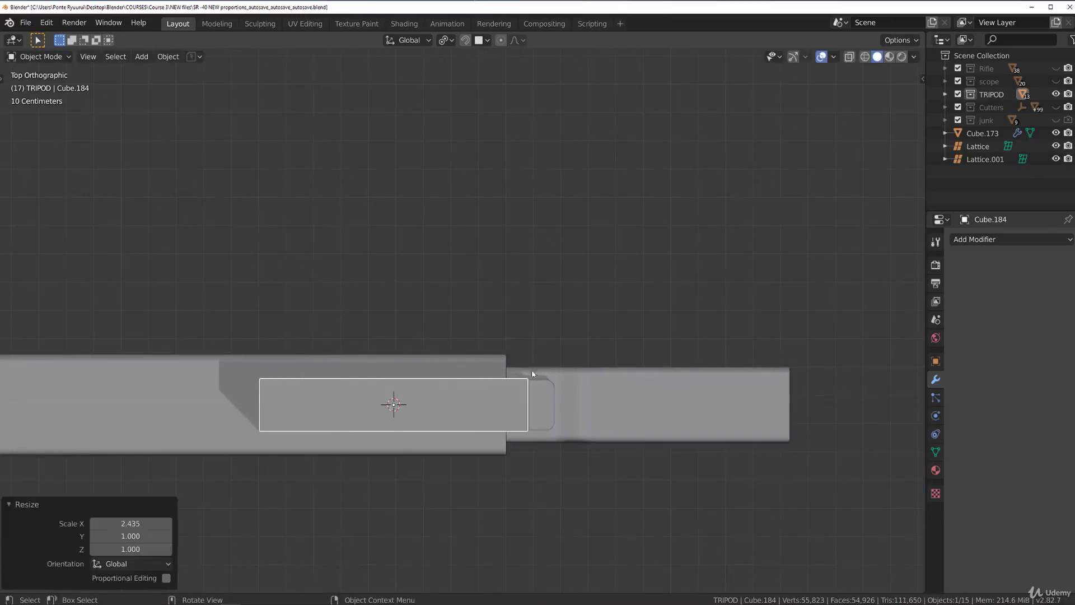
Subtract the block from the outer slotted bar with a Boolean difference.
{"action": "left_click", "coordinate": [496, 366], "text": "shift"}
{"action": "key", "text": "ctrl+KP_Subtract"}
{"action": "middle_click_drag", "start_coordinate": [672, 373], "coordinate": [413, 382]}
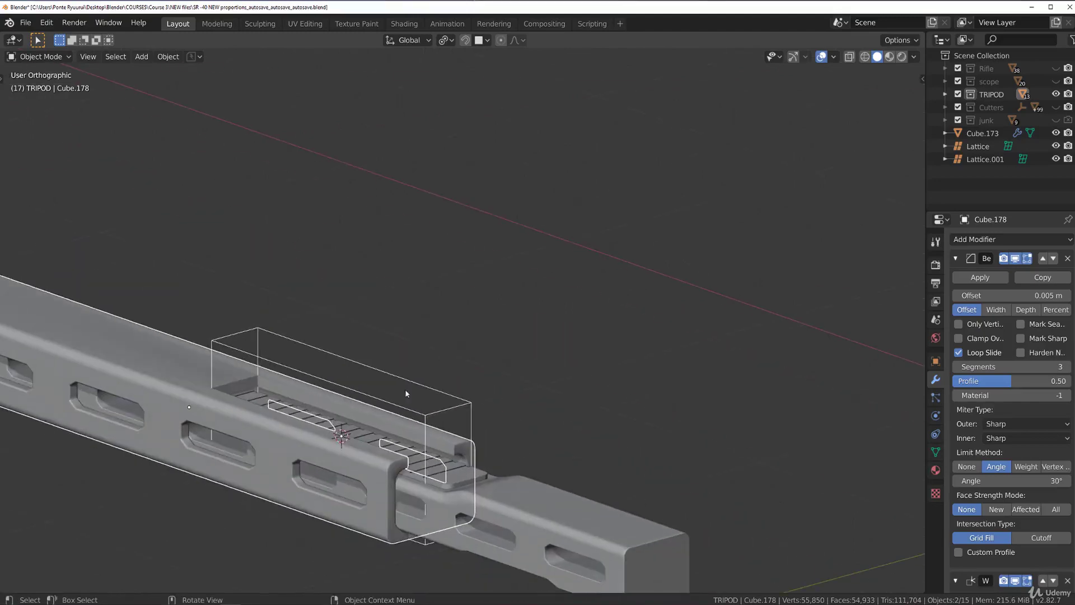
Raise the block about 0.231 m along Z so it cuts only into the outer bar's upper wall.
{"action": "key", "text": "g"}
{"action": "key", "text": "z"}
{"action": "right_click", "coordinate": [398, 378]}
{"action": "left_click", "coordinate": [434, 397]}
{"action": "left_click", "coordinate": [435, 397]}
{"action": "key", "text": "g"}
{"action": "key", "text": "z"}
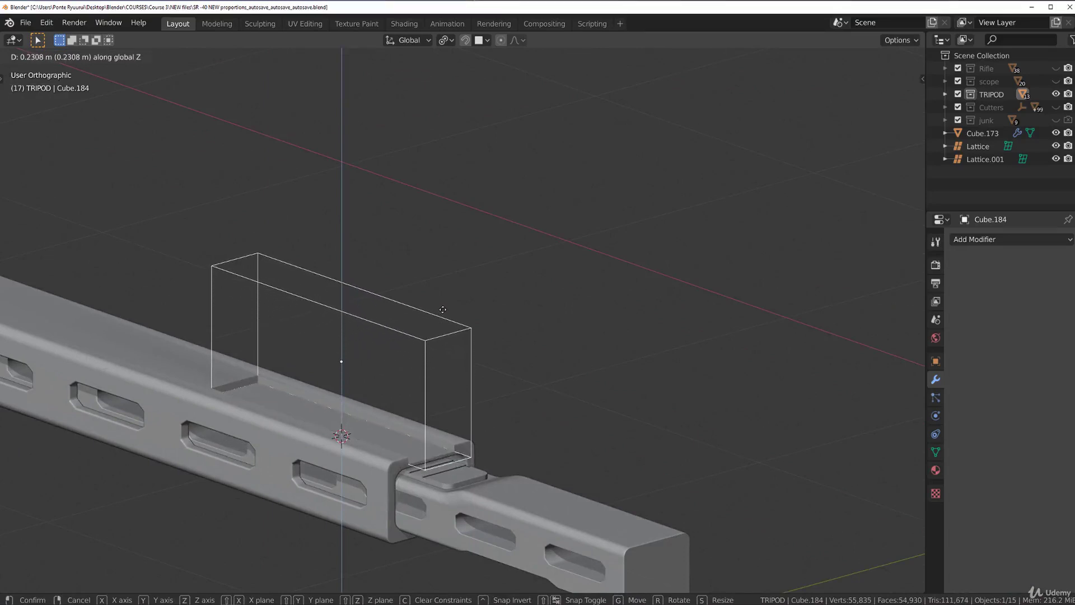
{"action": "left_click", "coordinate": [446, 314]}
{"action": "key", "text": "g"}
{"action": "key", "text": "z"}
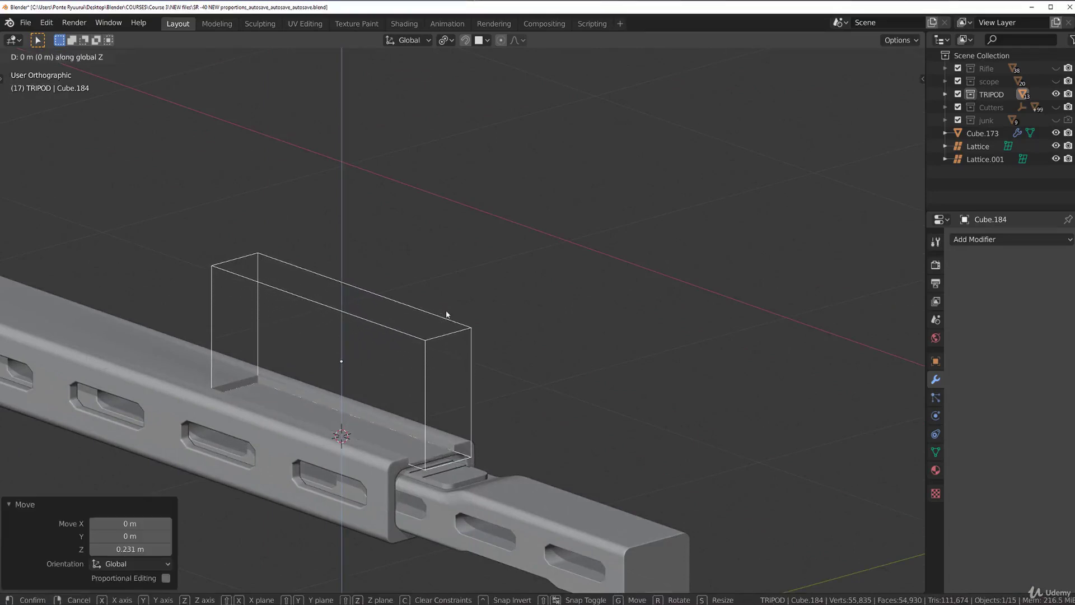
{"action": "left_click", "coordinate": [456, 288]}
Bevel the two vertical edges at the block's inner end with 11 segments to round that end.
{"action": "middle_click_drag", "start_coordinate": [460, 305], "coordinate": [520, 351]}
{"action": "key", "text": "Tab"}
{"action": "middle_click_drag", "start_coordinate": [186, 442], "coordinate": [250, 411]}
{"action": "left_click", "coordinate": [196, 382]}
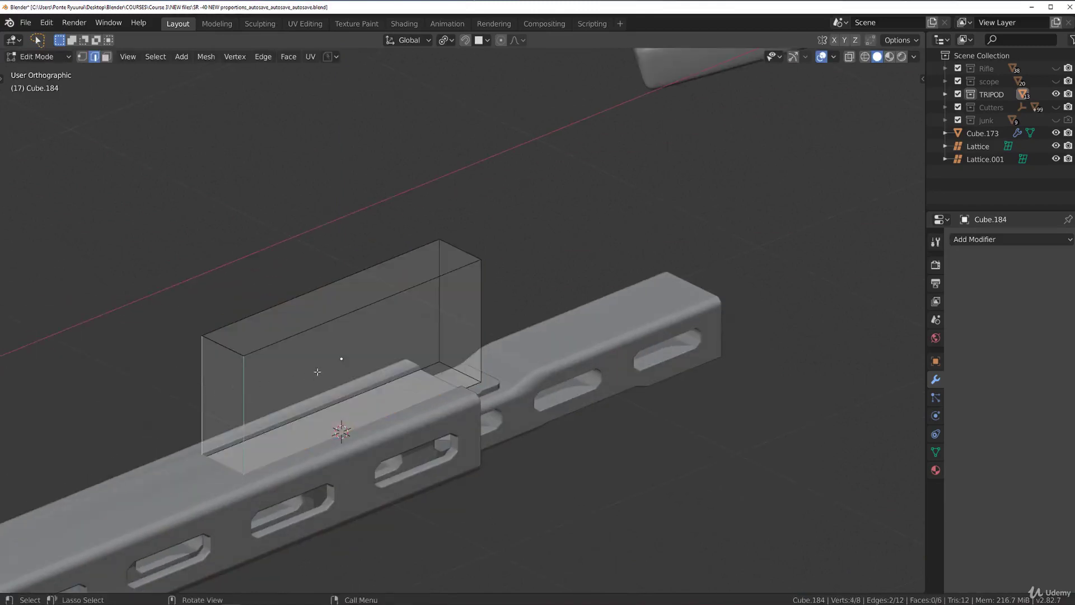
{"action": "key", "text": "ctrl+b"}
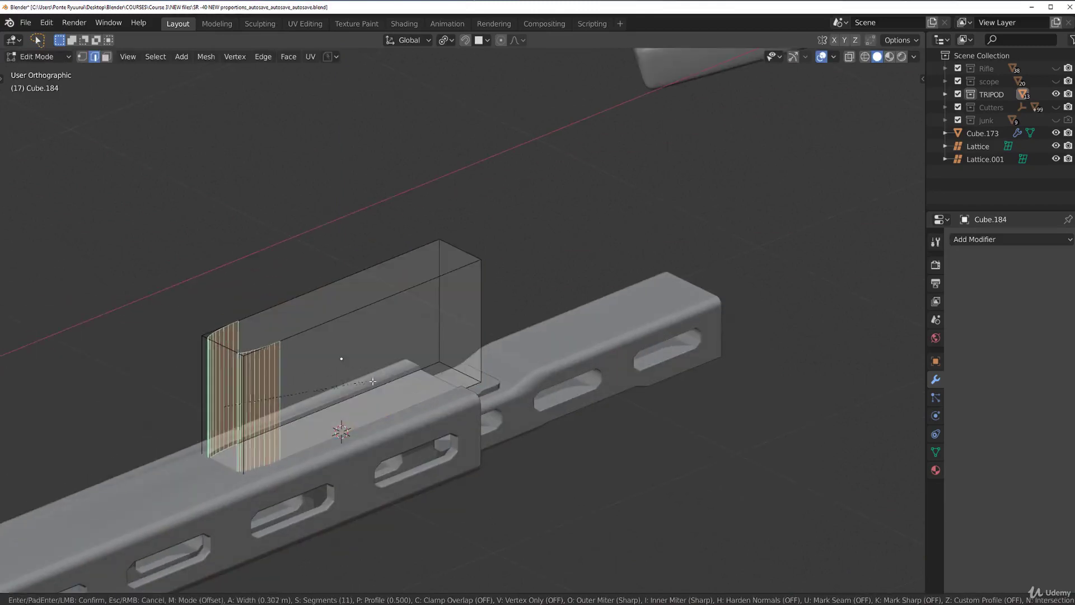
{"action": "left_click", "coordinate": [410, 370]}
{"action": "key", "text": "Tab"}
Remove the Boolean difference modifier from the outer slotted bar and deselect the bar.
{"action": "middle_click_drag", "start_coordinate": [408, 361], "coordinate": [361, 329]}
{"action": "scroll", "coordinate": [363, 401], "scroll_direction": "up", "scroll_amount": 3}
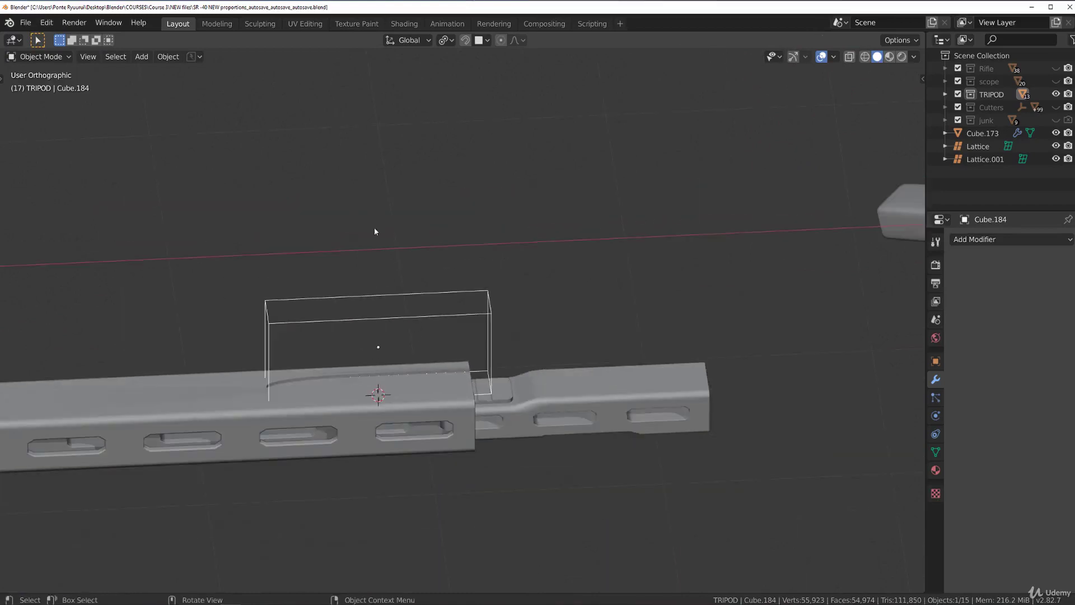
{"action": "middle_click_drag", "start_coordinate": [411, 296], "coordinate": [415, 327]}
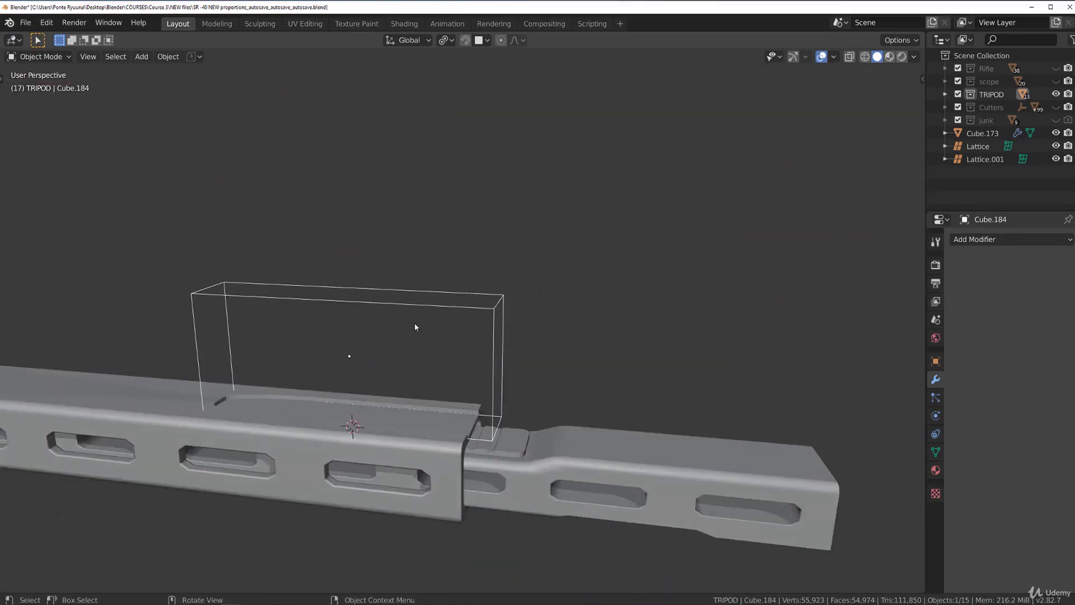
{"action": "left_click", "coordinate": [451, 405]}
{"action": "scroll", "coordinate": [1004, 446], "scroll_direction": "down", "scroll_amount": 5}
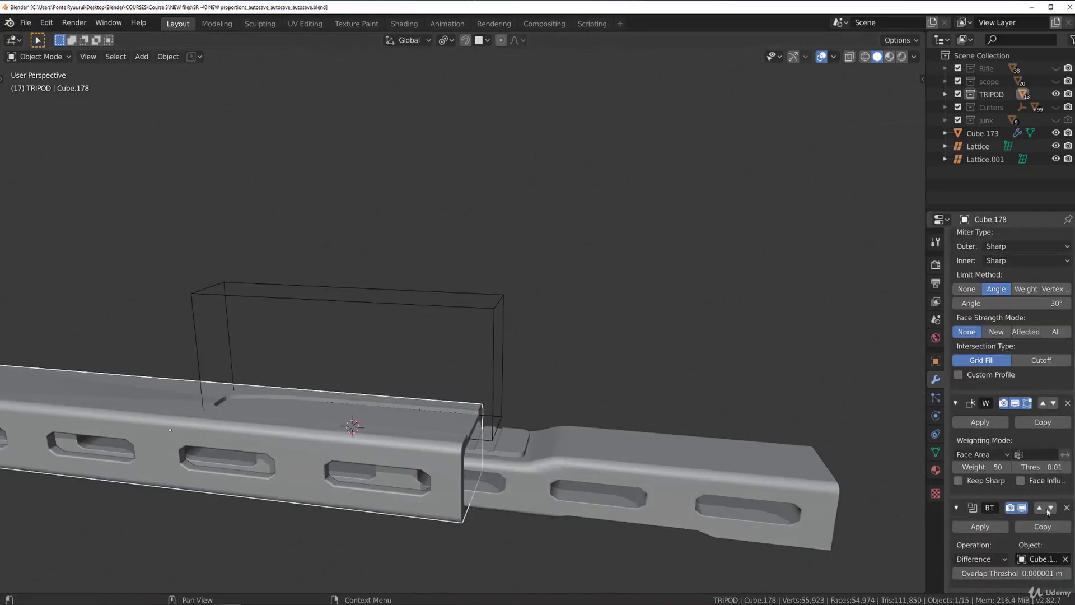
{"action": "left_click", "coordinate": [1066, 507]}
{"action": "key", "text": "alt+a"}
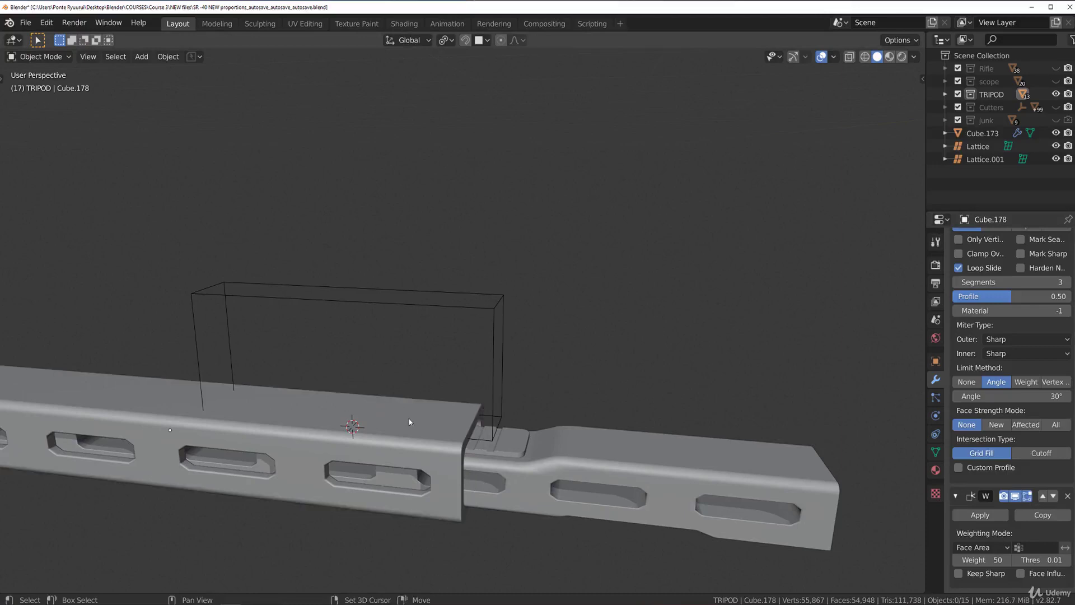
Slice the outer slotted bar with the rounded block using a Boolean slice.
{"action": "left_click", "coordinate": [391, 352]}
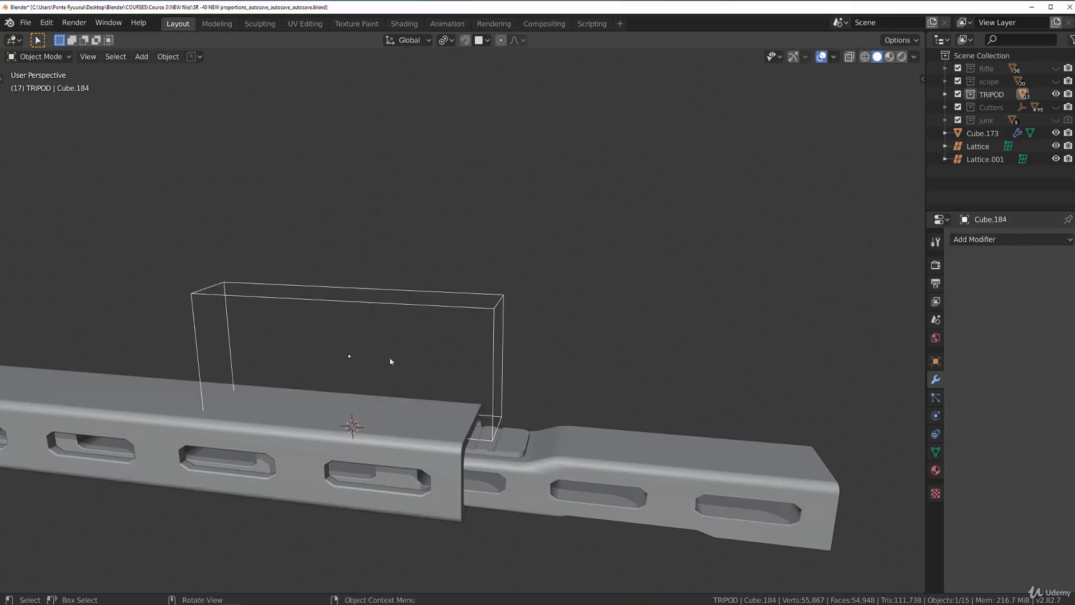
{"action": "left_click", "coordinate": [379, 412], "text": "shift"}
{"action": "key", "text": "ctrl+KP_Divide"}
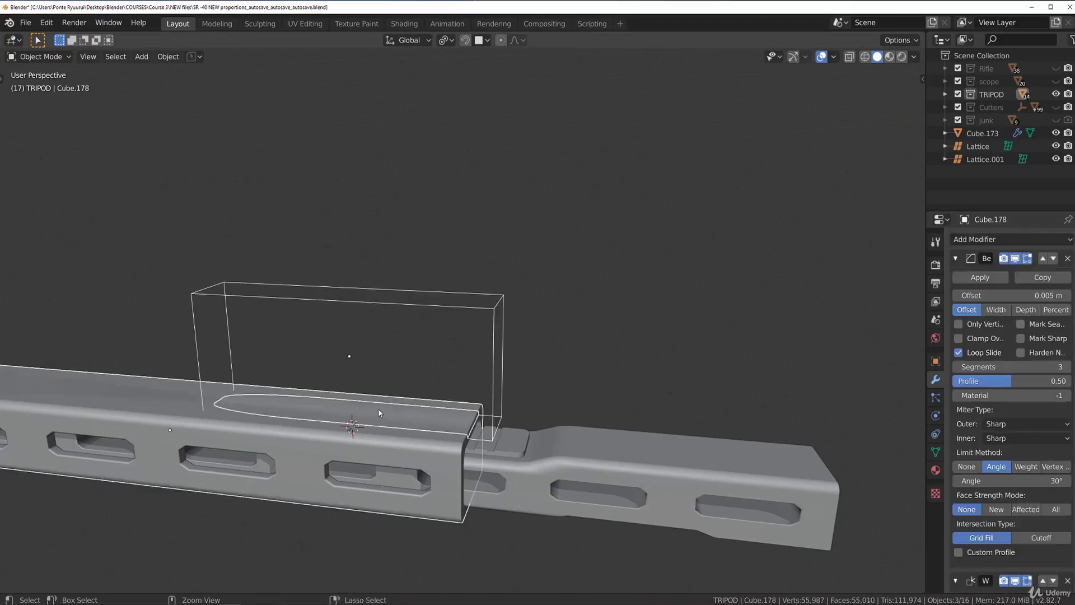
Move the sliced panel's Boolean intersect modifier above its Weighted Normal and Bevel modifiers.
{"action": "left_click", "coordinate": [407, 419]}
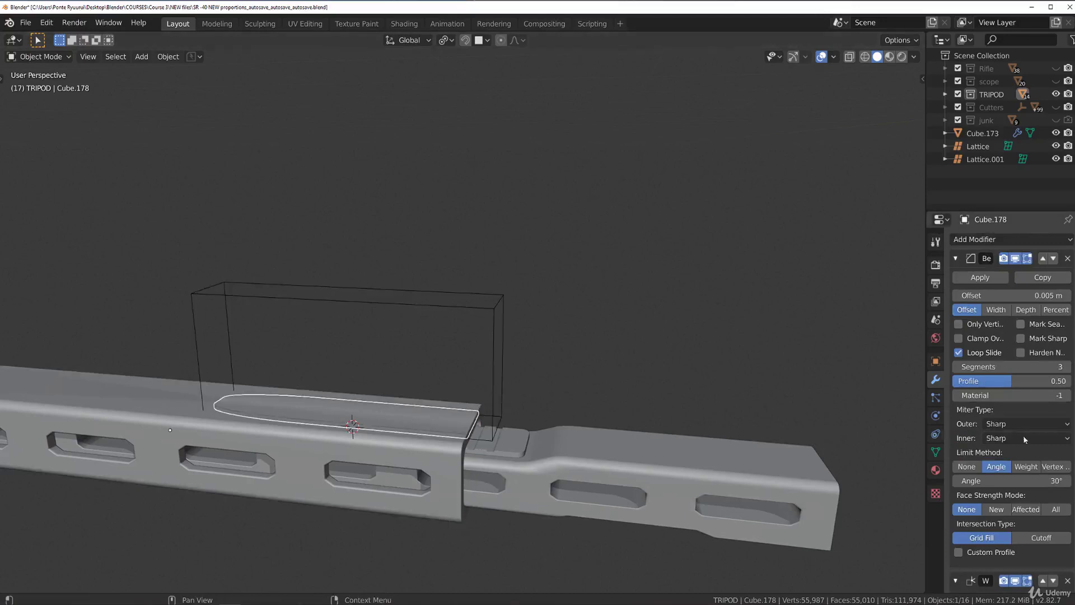
{"action": "scroll", "coordinate": [1047, 518], "scroll_direction": "down", "scroll_amount": 6}
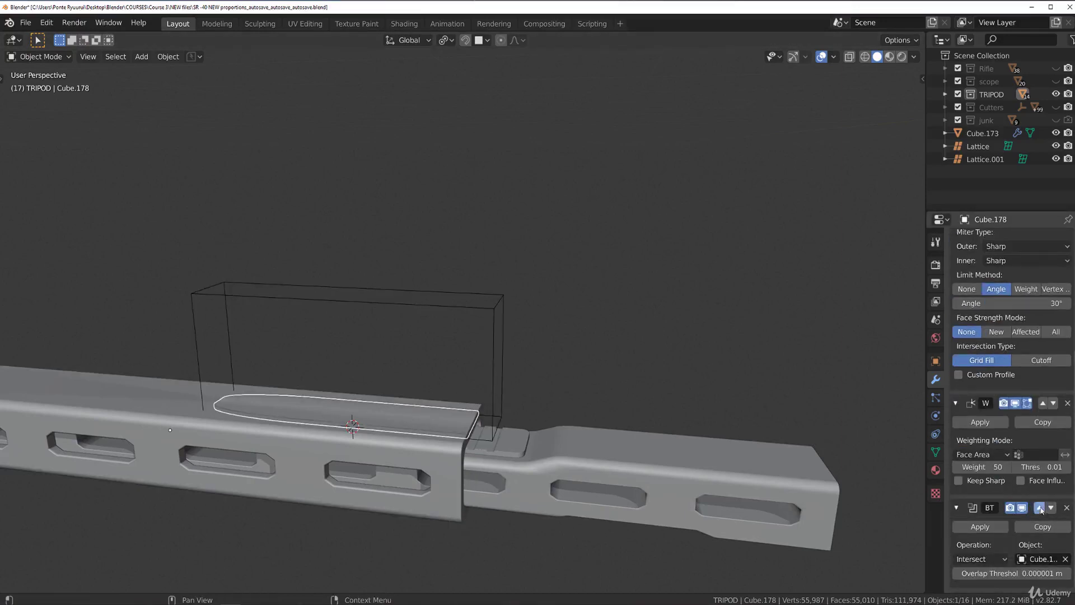
{"action": "left_click", "coordinate": [1039, 507]}
{"action": "left_click", "coordinate": [1040, 403]}
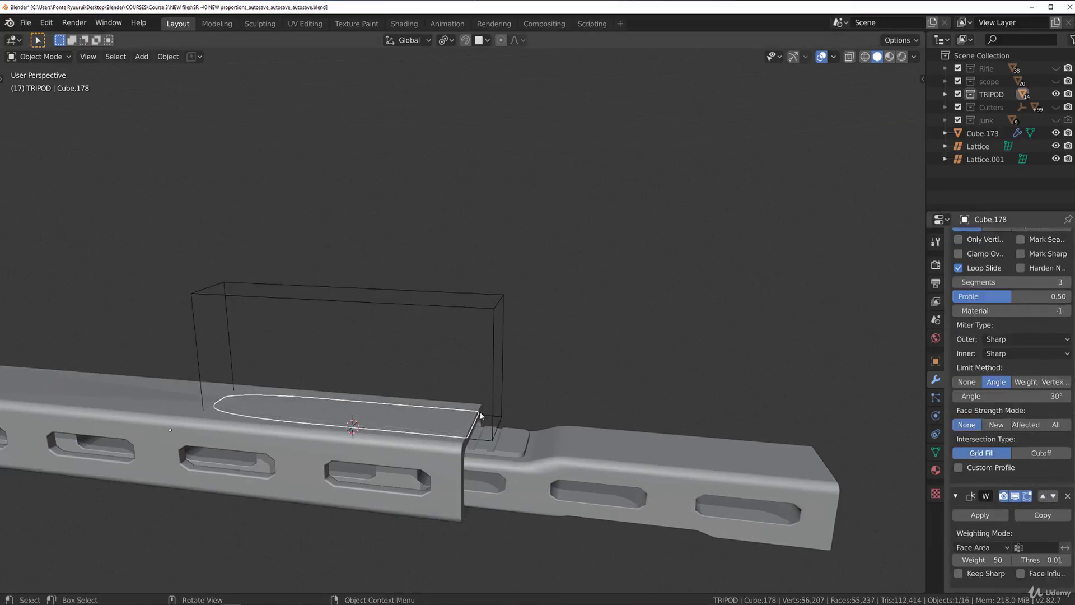
Move the outer bar's Boolean difference modifier above its Weighted Normal and Bevel modifiers.
{"action": "left_click", "coordinate": [438, 442]}
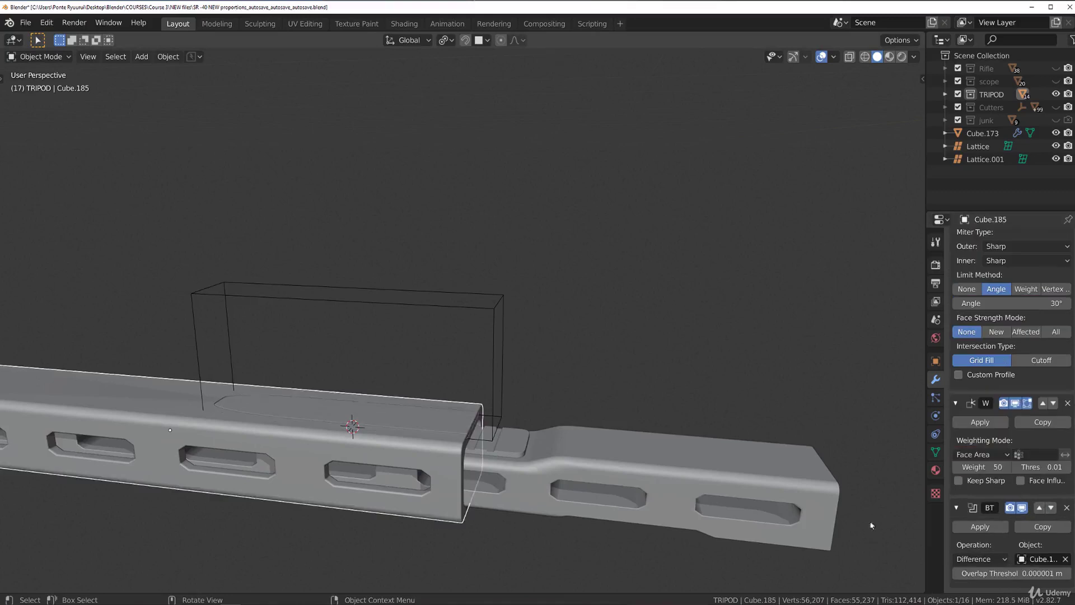
{"action": "left_click", "coordinate": [1038, 508]}
{"action": "left_click", "coordinate": [1039, 404]}
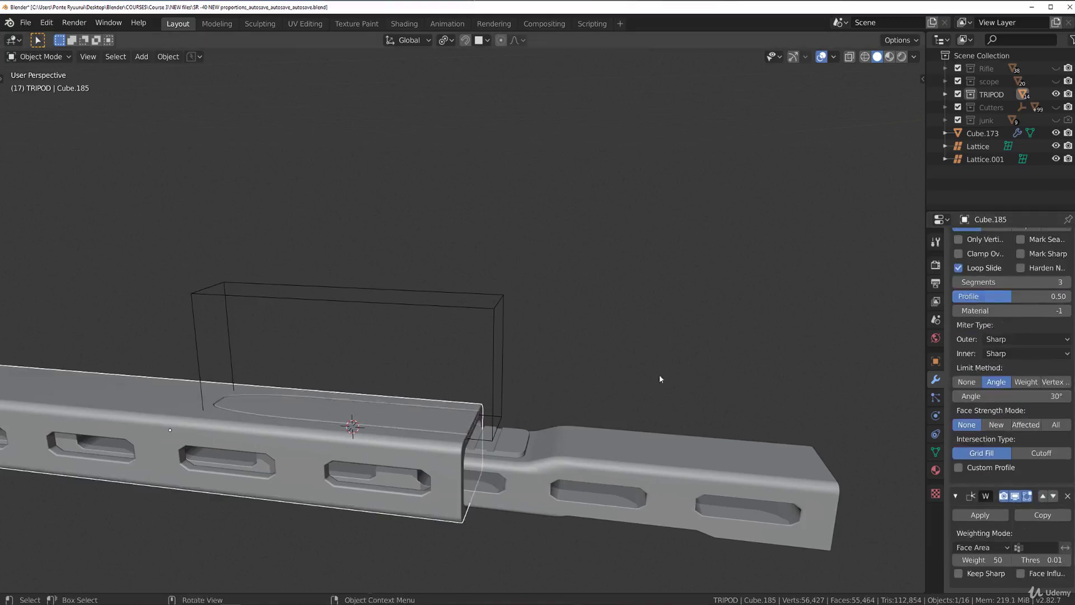
Hide the cutter block above the outer slotted bar.
{"action": "scroll", "coordinate": [672, 377], "scroll_direction": "up", "scroll_amount": 4}
{"action": "scroll", "coordinate": [370, 401], "scroll_direction": "down", "scroll_amount": 3}
{"action": "left_click", "coordinate": [638, 255]}
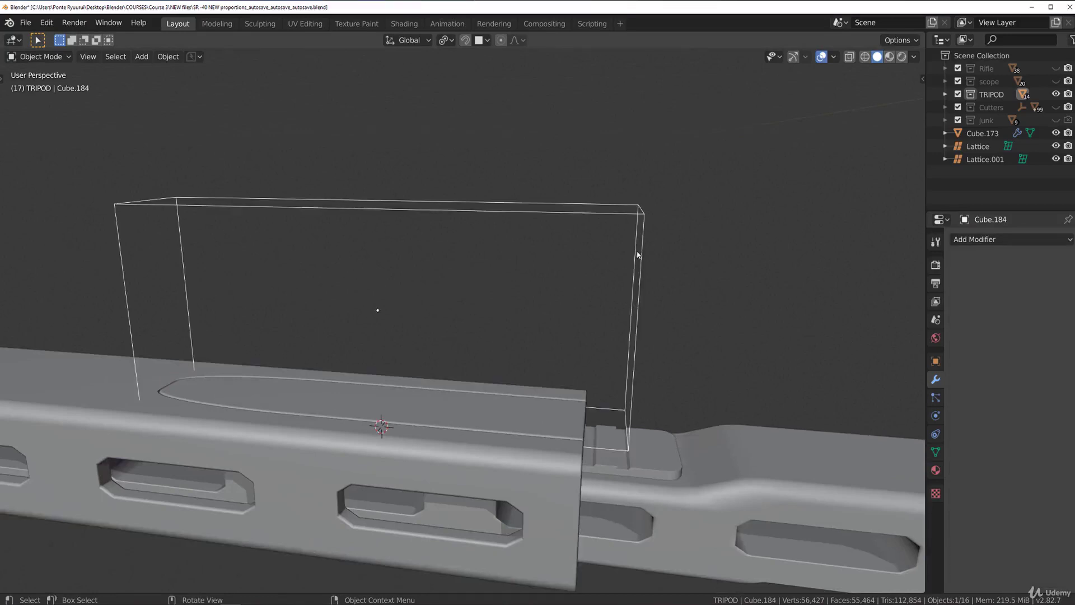
{"action": "key", "text": "h"}
Examine the sliced panel on the outer bar and its fit at the joint from several angles.
{"action": "scroll", "coordinate": [384, 303], "scroll_direction": "down", "scroll_amount": 3}
{"action": "middle_click_drag", "start_coordinate": [386, 299], "coordinate": [402, 356]}
{"action": "mouse_move", "coordinate": [448, 310]}
{"action": "middle_mouse_down", "text": "shift"}
{"action": "mouse_move", "coordinate": [492, 374]}
{"action": "mouse_move", "coordinate": [391, 288]}
{"action": "mouse_move", "coordinate": [475, 310]}
{"action": "mouse_move", "coordinate": [472, 289]}
{"action": "mouse_move", "coordinate": [427, 310]}
{"action": "middle_mouse_up", "text": "shift"}
{"action": "scroll", "coordinate": [491, 374], "scroll_direction": "up", "scroll_amount": 4}
{"action": "scroll", "coordinate": [491, 374], "scroll_direction": "down", "scroll_amount": 5}
{"action": "scroll", "coordinate": [427, 309], "scroll_direction": "up", "scroll_amount": 3}
{"action": "middle_click_drag", "start_coordinate": [516, 183], "coordinate": [436, 101], "text": "shift"}
{"action": "middle_click_drag", "start_coordinate": [428, 235], "coordinate": [456, 300], "text": "shift"}
{"action": "middle_click_drag", "start_coordinate": [457, 308], "coordinate": [532, 364]}
{"action": "scroll", "coordinate": [464, 353], "scroll_direction": "down", "scroll_amount": 3}
{"action": "scroll", "coordinate": [463, 330], "scroll_direction": "down", "scroll_amount": 2}
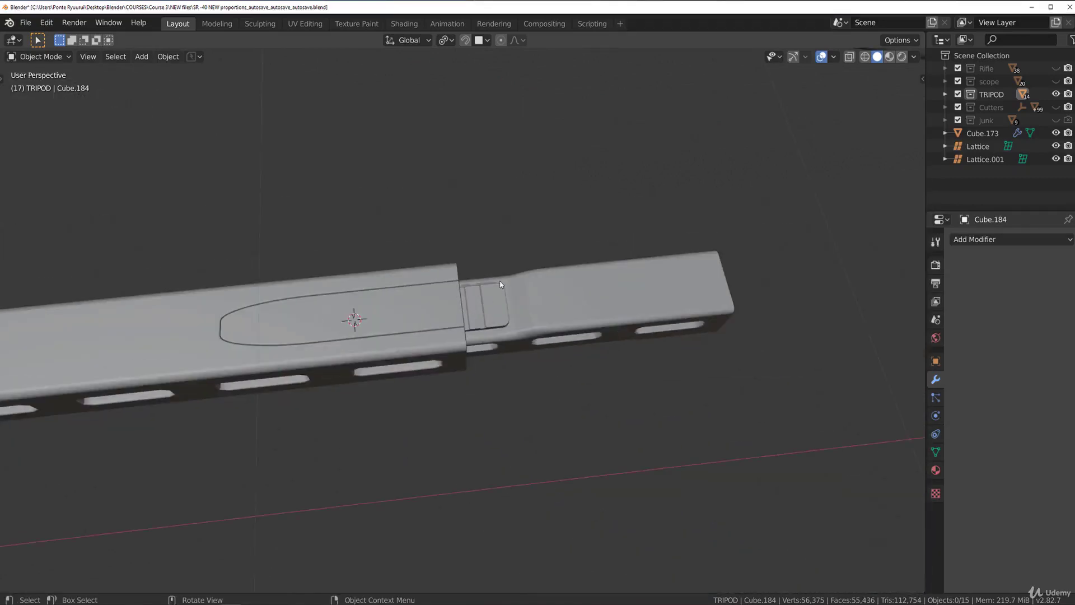
Lengthen the outer slotted bar by moving the four faces of its far end outward along X.
{"action": "scroll", "coordinate": [492, 331], "scroll_direction": "down", "scroll_amount": 6}
{"action": "middle_click_drag", "start_coordinate": [489, 329], "coordinate": [464, 240]}
{"action": "scroll", "coordinate": [525, 348], "scroll_direction": "up", "scroll_amount": 3}
{"action": "middle_click_drag", "start_coordinate": [421, 299], "coordinate": [553, 358], "text": "shift"}
{"action": "left_click", "coordinate": [456, 399]}
{"action": "key", "text": "Tab"}
{"action": "left_click", "coordinate": [445, 387]}
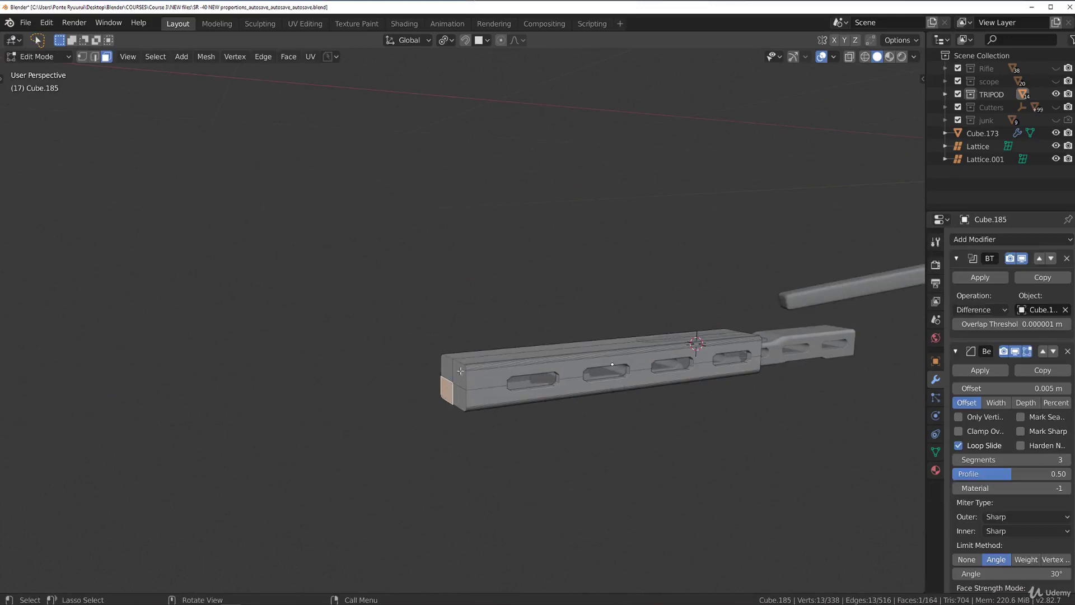
{"action": "left_click", "coordinate": [460, 371]}
{"action": "left_click", "coordinate": [447, 372], "text": "shift"}
{"action": "left_click", "coordinate": [448, 390], "text": "shift"}
{"action": "left_click", "coordinate": [459, 399], "text": "shift"}
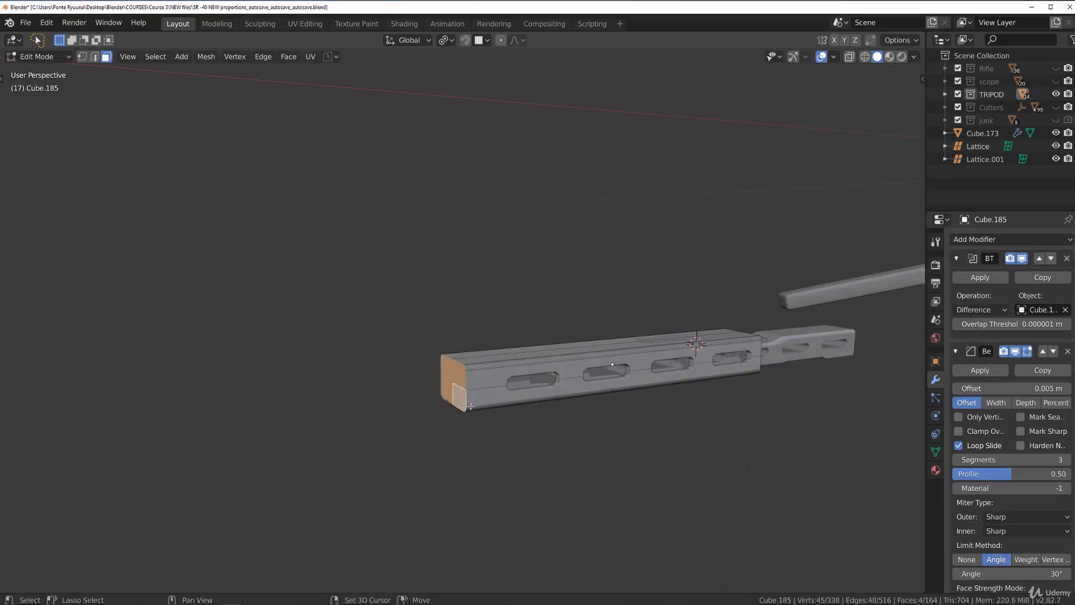
{"action": "key", "text": "KP_1"}
{"action": "key", "text": "KP_7"}
{"action": "scroll", "coordinate": [508, 323], "scroll_direction": "down", "scroll_amount": 3}
{"action": "key", "text": "grave"}
{"action": "left_click", "coordinate": [468, 231]}
{"action": "scroll", "coordinate": [505, 278], "scroll_direction": "down", "scroll_amount": 1}
{"action": "scroll", "coordinate": [508, 283], "scroll_direction": "up", "scroll_amount": 1}
{"action": "key", "text": "g"}
{"action": "key", "text": "x"}
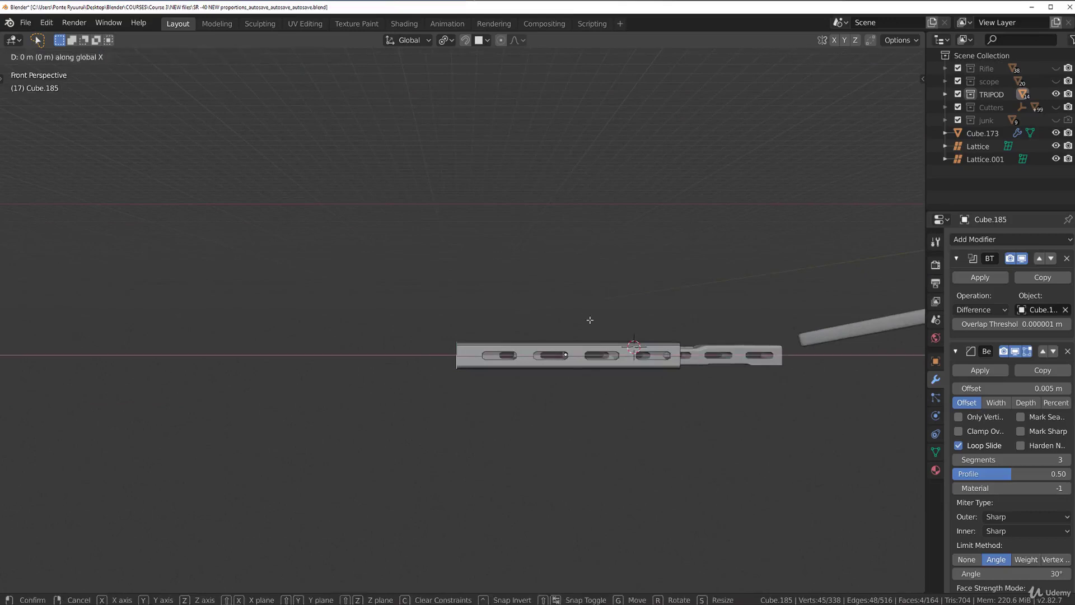
{"action": "key", "text": "Return"}
{"action": "key", "text": "Tab"}
{"action": "left_click", "coordinate": [519, 186]}
{"action": "key", "text": "KP_5"}
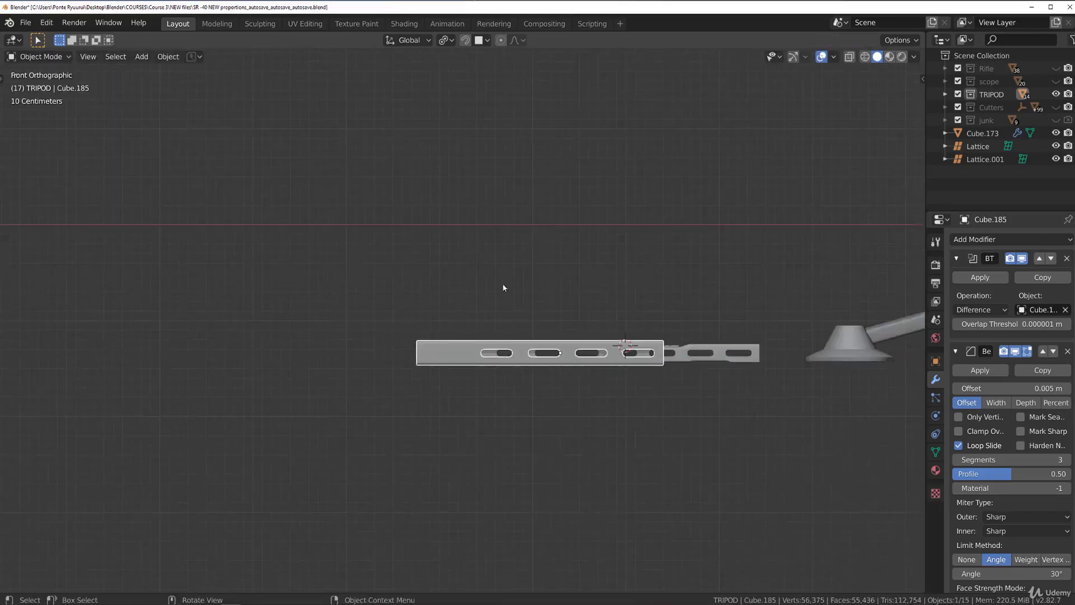
{"action": "key", "text": "shift+a"}
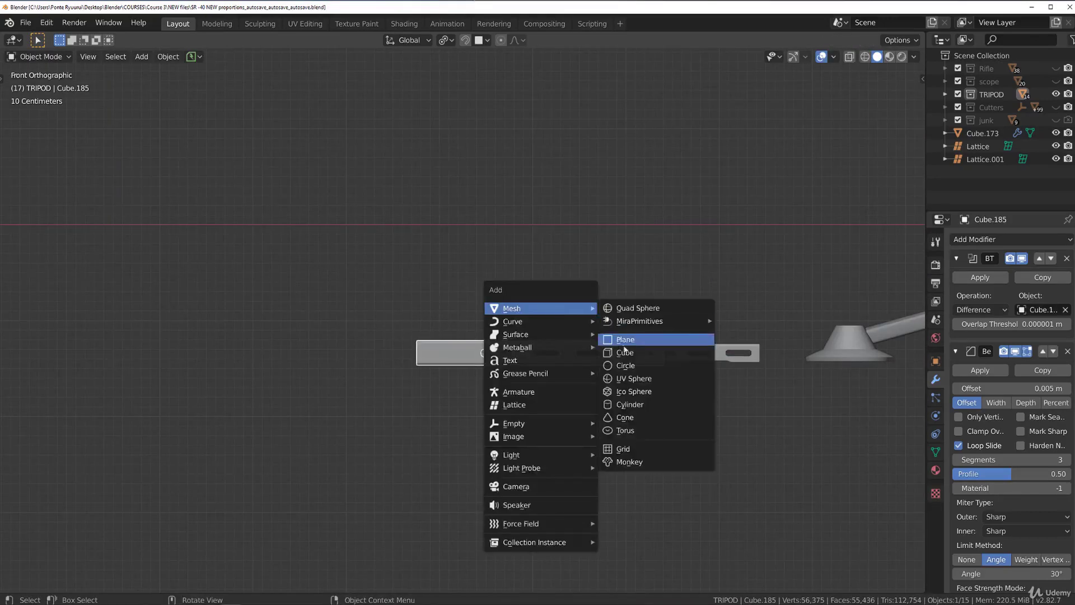
{"action": "scroll", "coordinate": [555, 302], "scroll_direction": "down", "scroll_amount": 6}
{"action": "middle_click_drag", "start_coordinate": [409, 305], "coordinate": [210, 324], "text": "shift"}
{"action": "scroll", "coordinate": [215, 330], "scroll_direction": "up", "scroll_amount": 6}
{"action": "middle_click_drag", "start_coordinate": [243, 380], "coordinate": [507, 333], "text": "shift"}
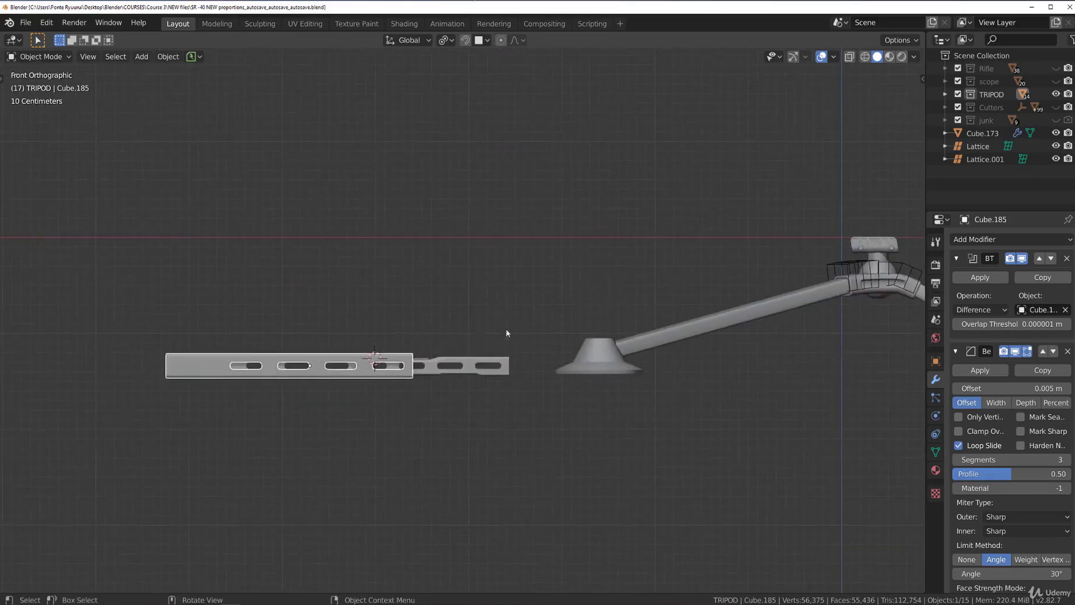
Make the outer slotted bar's mesh data single-user and apply its Boolean difference modifier.
{"action": "left_click", "coordinate": [457, 365]}
{"action": "scroll", "coordinate": [417, 363], "scroll_direction": "up", "scroll_amount": 4}
{"action": "left_click", "coordinate": [378, 401]}
{"action": "middle_click_drag", "start_coordinate": [400, 360], "coordinate": [349, 340]}
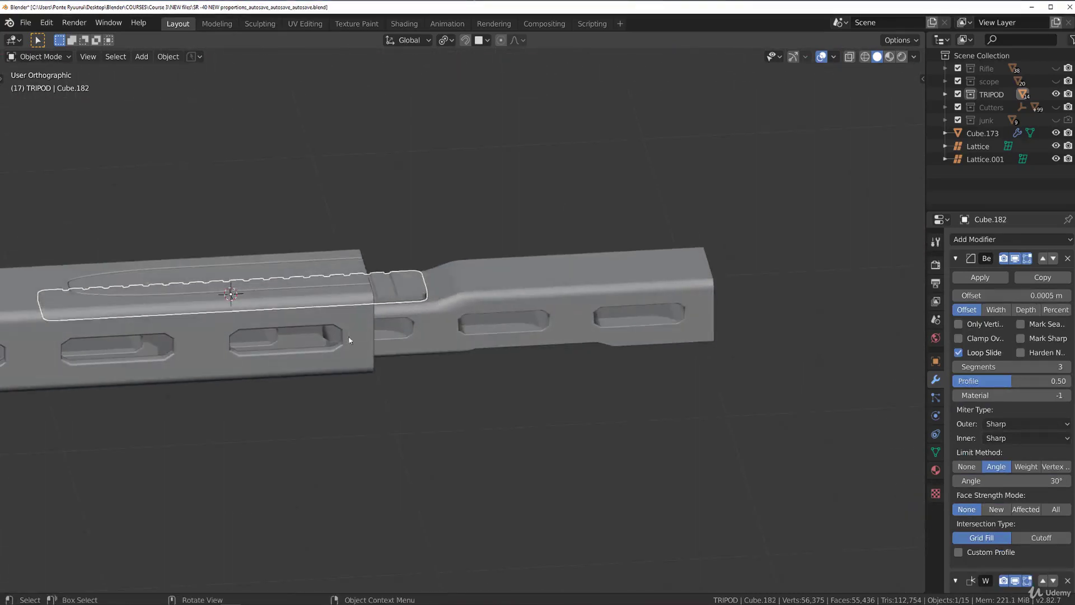
{"action": "left_click", "coordinate": [348, 330]}
{"action": "scroll", "coordinate": [974, 347], "scroll_direction": "down", "scroll_amount": 2}
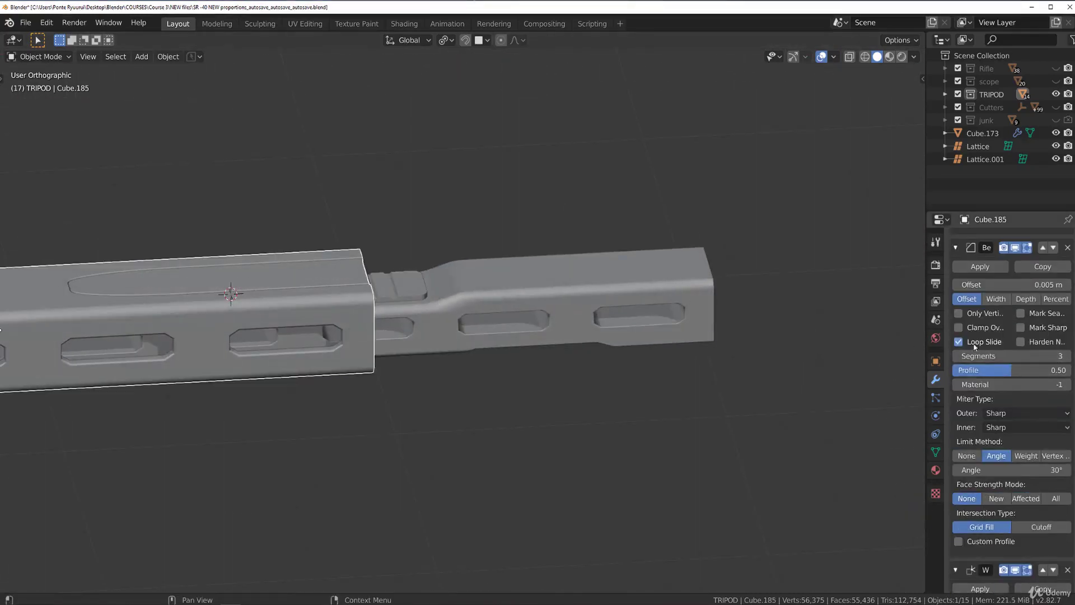
{"action": "scroll", "coordinate": [1010, 351], "scroll_direction": "up", "scroll_amount": 4}
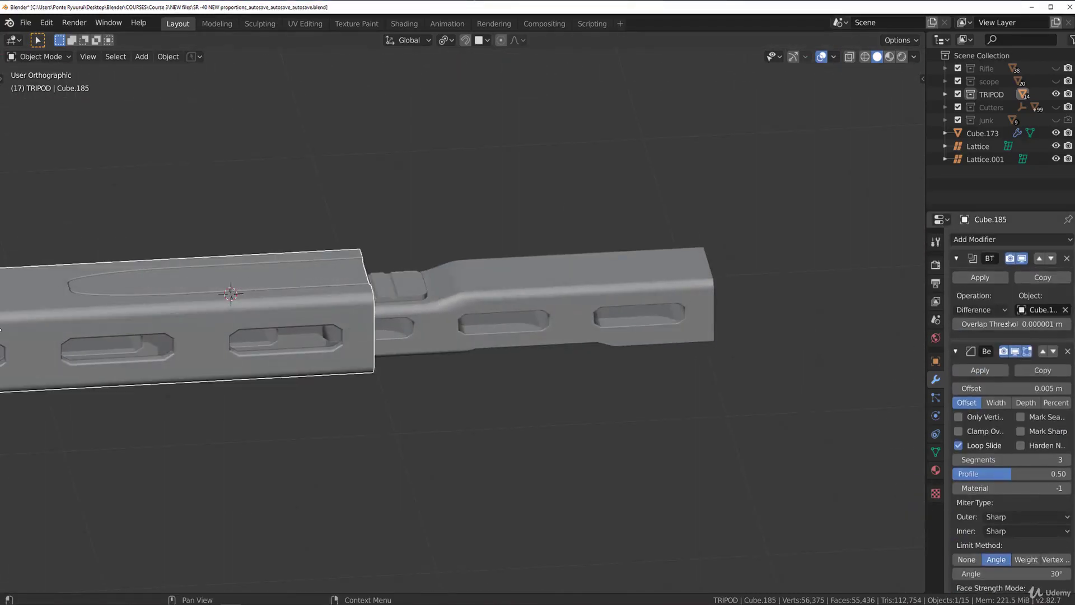
{"action": "left_click", "coordinate": [997, 284]}
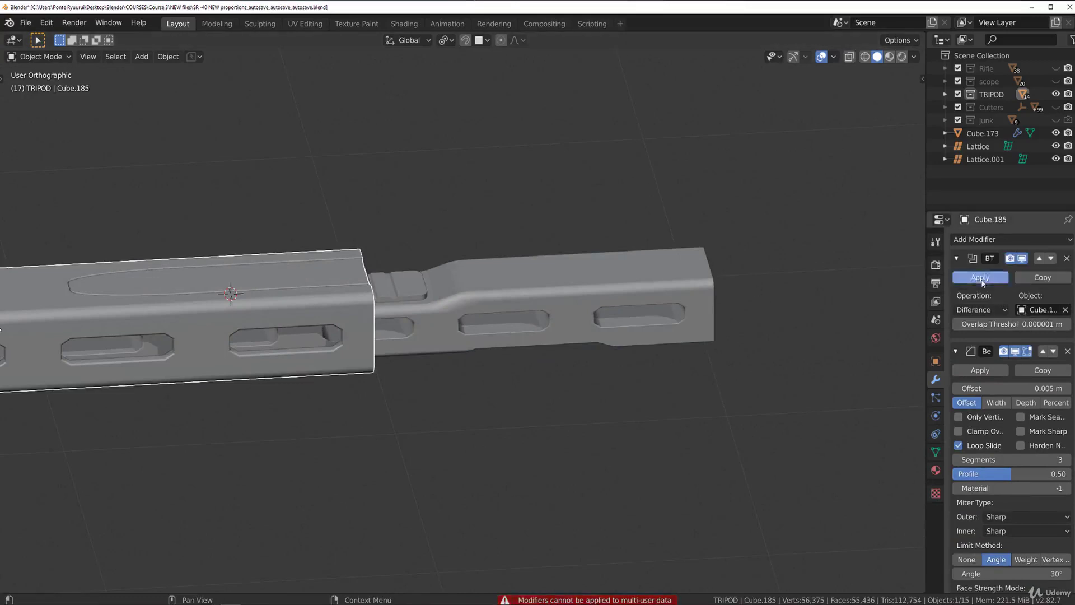
{"action": "left_click", "coordinate": [935, 451]}
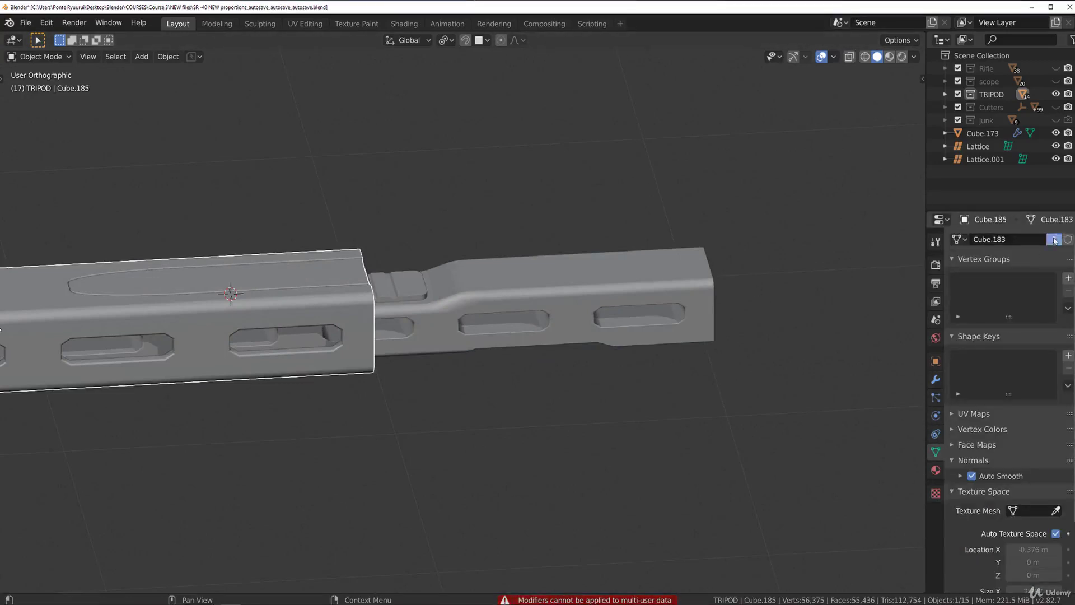
{"action": "left_click", "coordinate": [935, 379]}
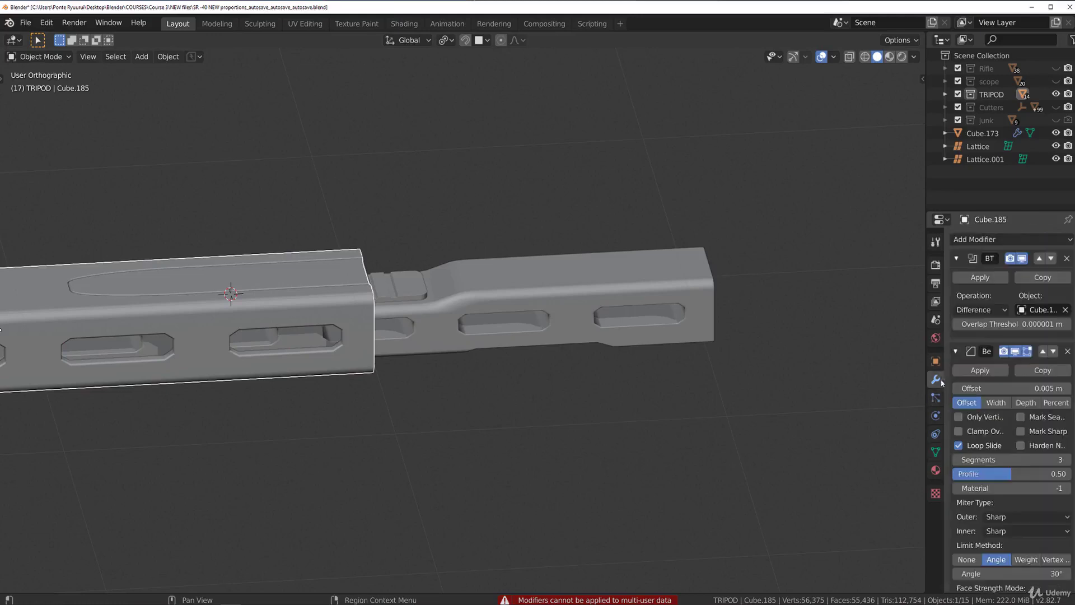
{"action": "left_click", "coordinate": [986, 278]}
Parent the rounded panel, the outer bar and the notched strip to the inner slotted bar using Object (Keep Transform).
{"action": "left_click", "coordinate": [358, 275]}
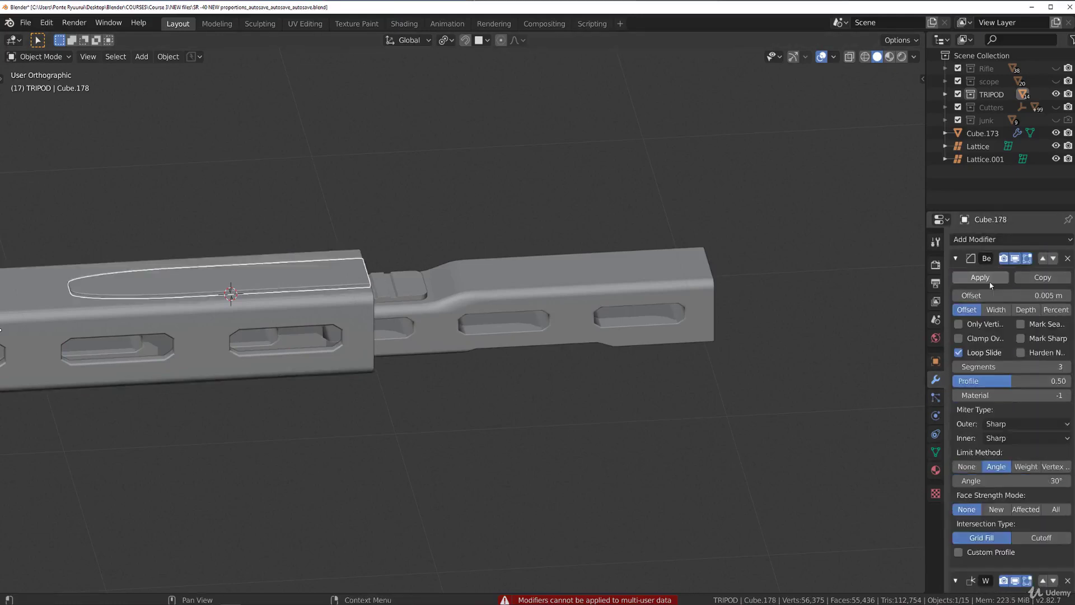
{"action": "left_click", "coordinate": [420, 302]}
{"action": "left_click", "coordinate": [421, 301]}
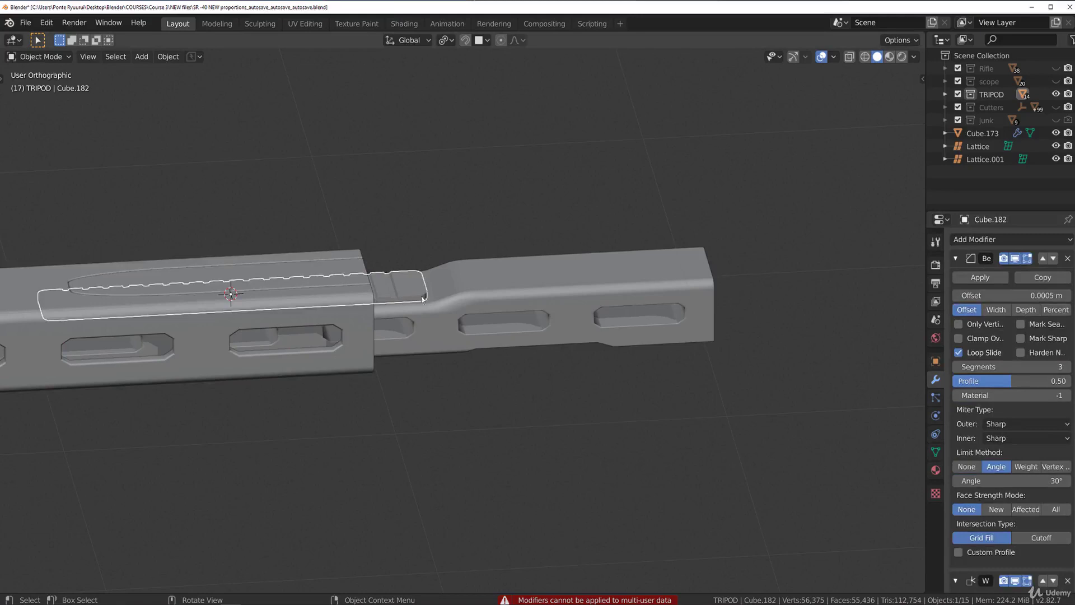
{"action": "left_click", "coordinate": [344, 305]}
{"action": "left_click", "coordinate": [337, 265]}
{"action": "left_click", "coordinate": [355, 305], "text": "shift"}
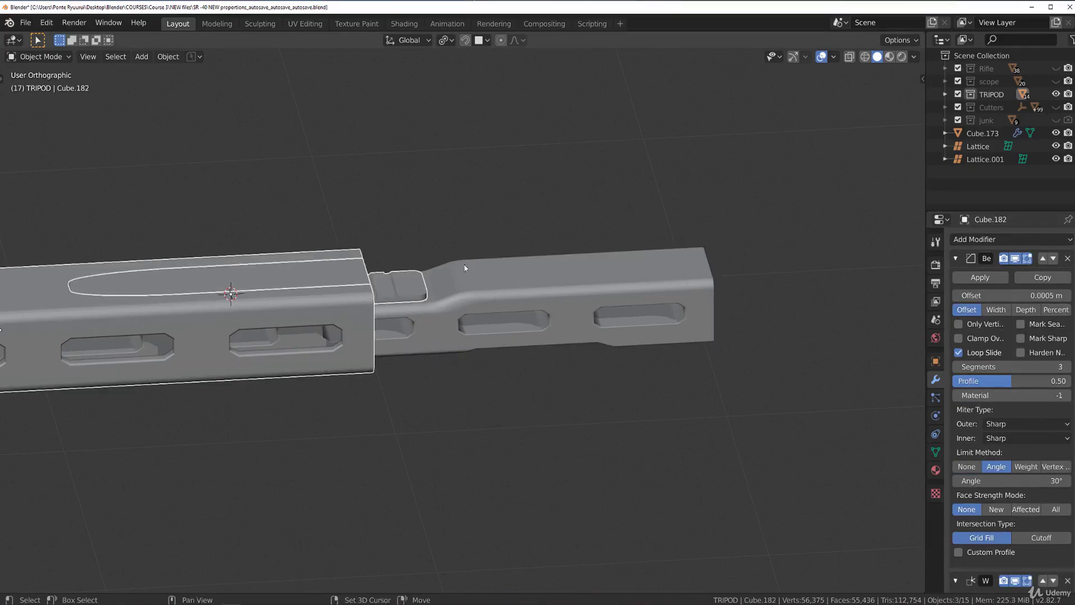
{"action": "left_click", "coordinate": [493, 296], "text": "shift"}
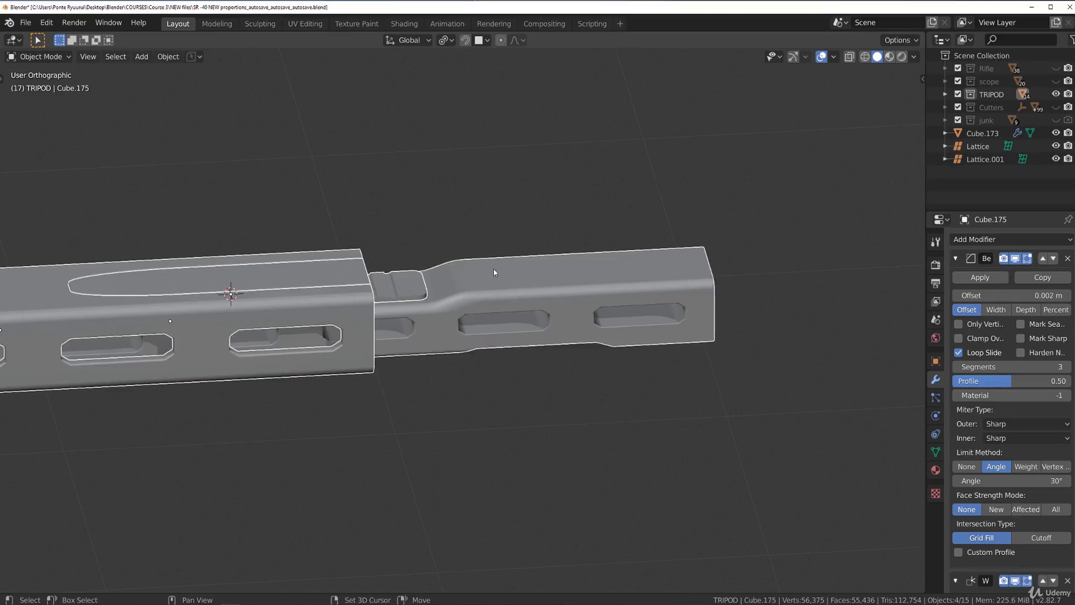
{"action": "key", "text": "ctrl+p"}
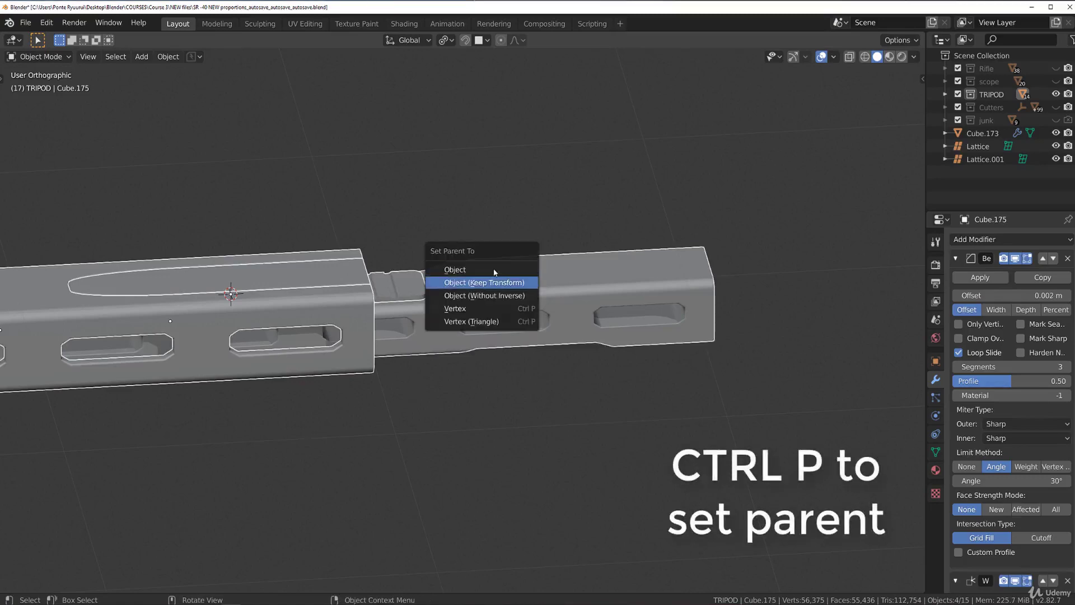
{"action": "left_click", "coordinate": [482, 282]}
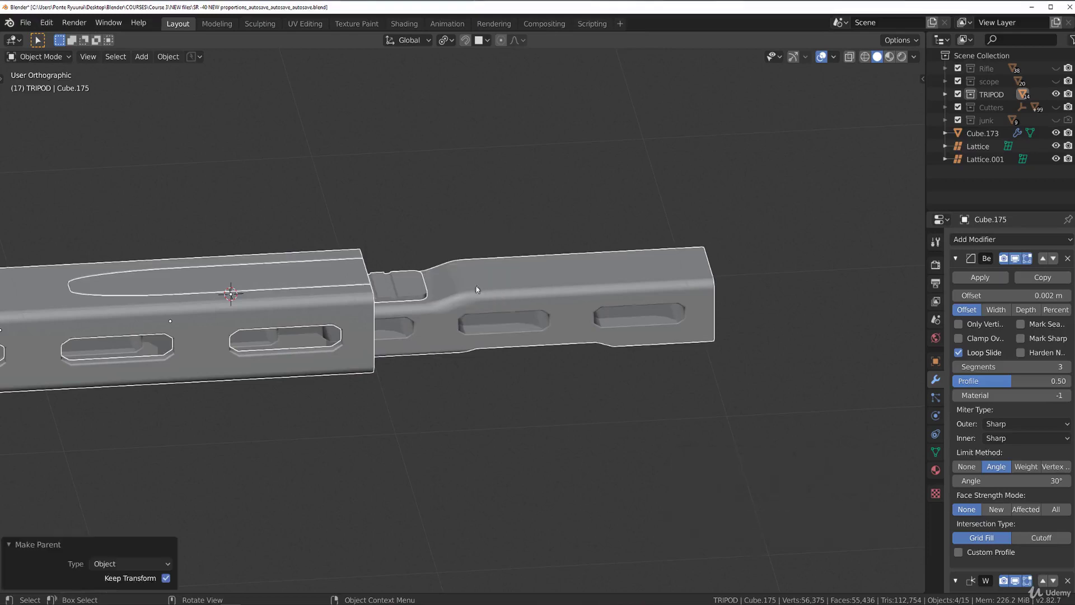
Test the parenting by moving the inner bar, the rounded panel and the outer bar in turn, cancelling each move.
{"action": "left_click", "coordinate": [545, 268]}
{"action": "scroll", "coordinate": [545, 318], "scroll_direction": "down", "scroll_amount": 5}
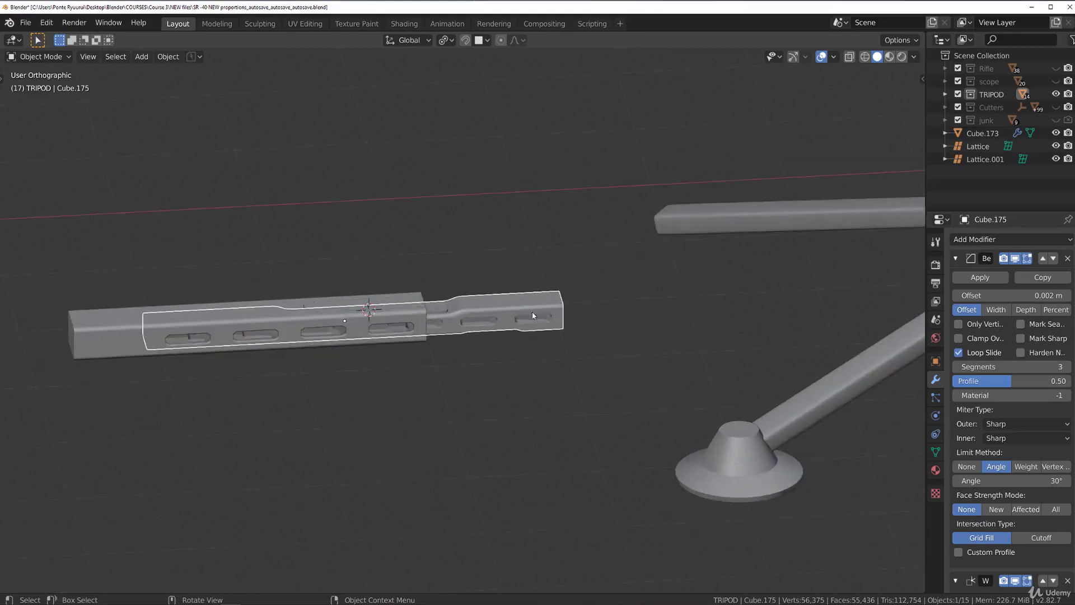
{"action": "key", "text": "g"}
{"action": "right_click", "coordinate": [497, 281]}
{"action": "key", "text": "shift+d"}
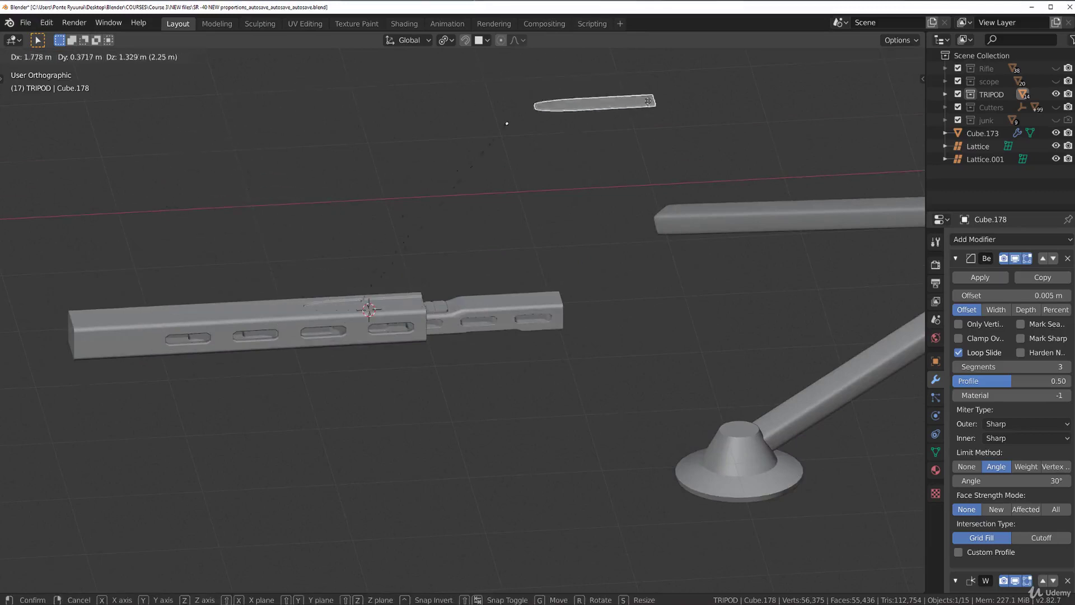
{"action": "left_click", "coordinate": [352, 234]}
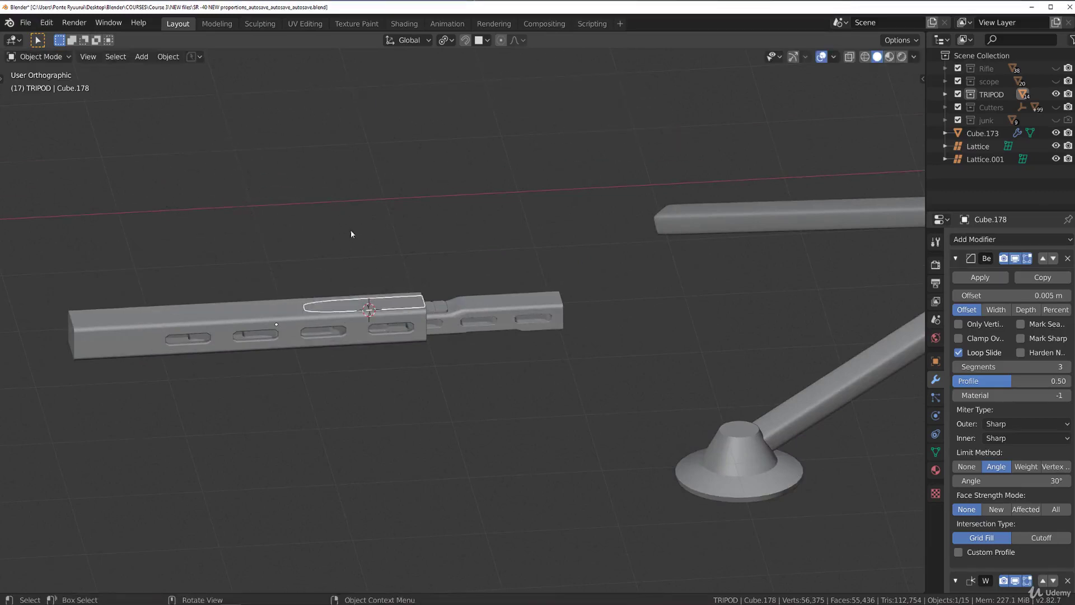
{"action": "left_click", "coordinate": [407, 324]}
{"action": "key", "text": "shift+d"}
{"action": "right_click", "coordinate": [495, 251]}
{"action": "scroll", "coordinate": [495, 251], "scroll_direction": "up", "scroll_amount": 3}
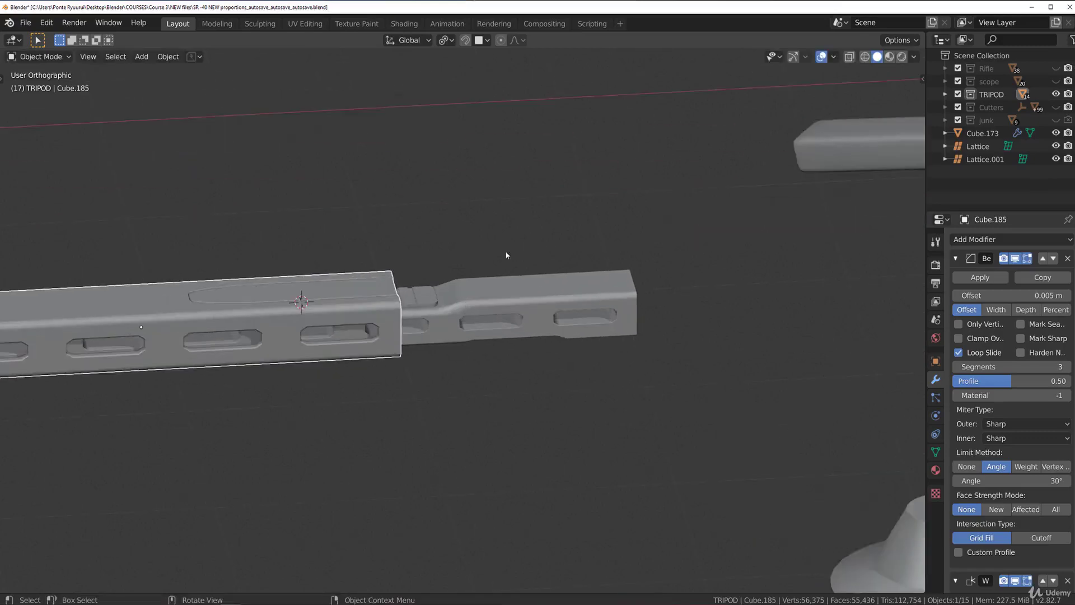
{"action": "scroll", "coordinate": [483, 275], "scroll_direction": "down", "scroll_amount": 3}
Select the inner bar's immediate children as a group and test-move them, cancelling the move.
{"action": "left_click", "coordinate": [516, 299]}
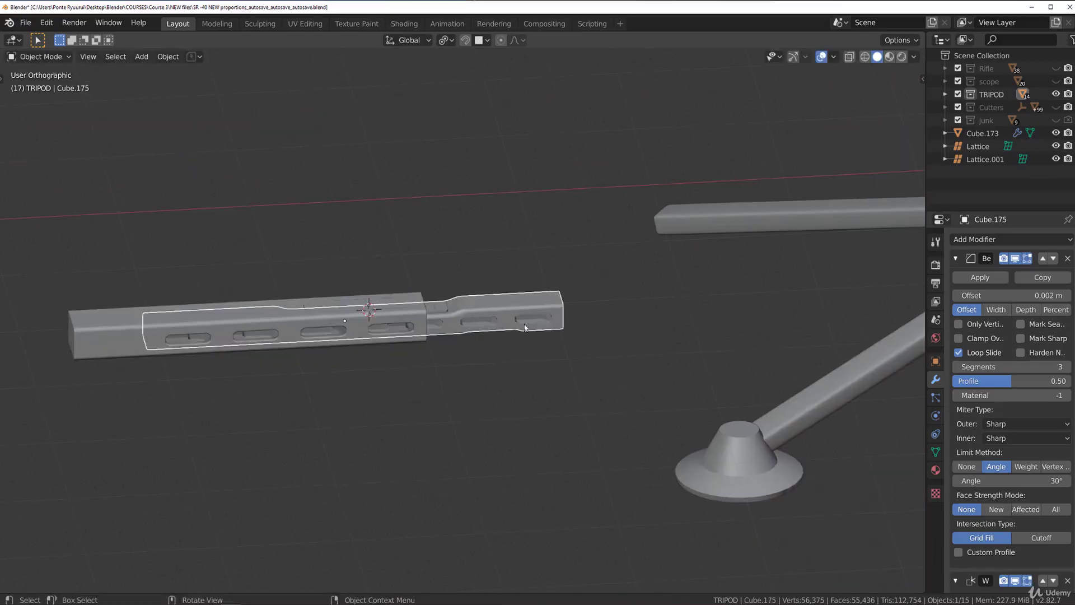
{"action": "scroll", "coordinate": [487, 247], "scroll_direction": "up", "scroll_amount": 2}
{"action": "key", "text": "shift+g"}
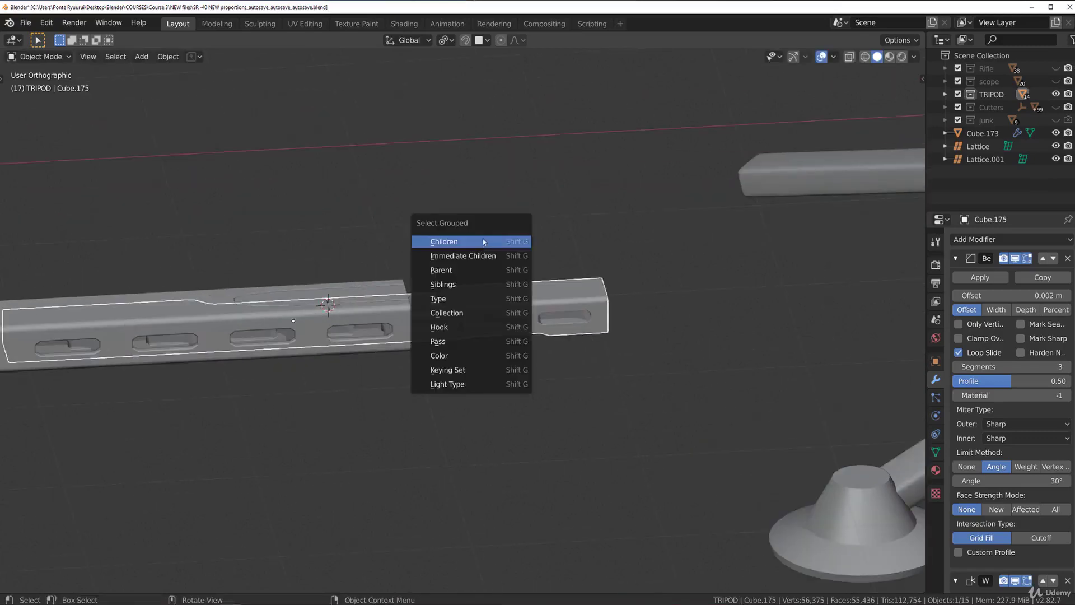
{"action": "left_click", "coordinate": [485, 256]}
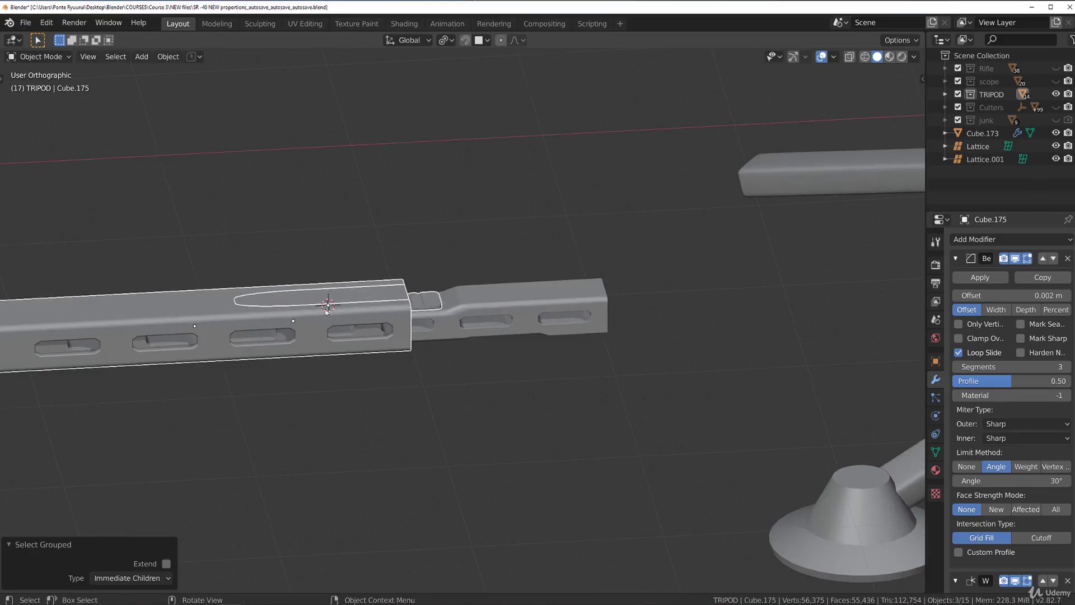
{"action": "scroll", "coordinate": [508, 295], "scroll_direction": "down", "scroll_amount": 2}
{"action": "key", "text": "g"}
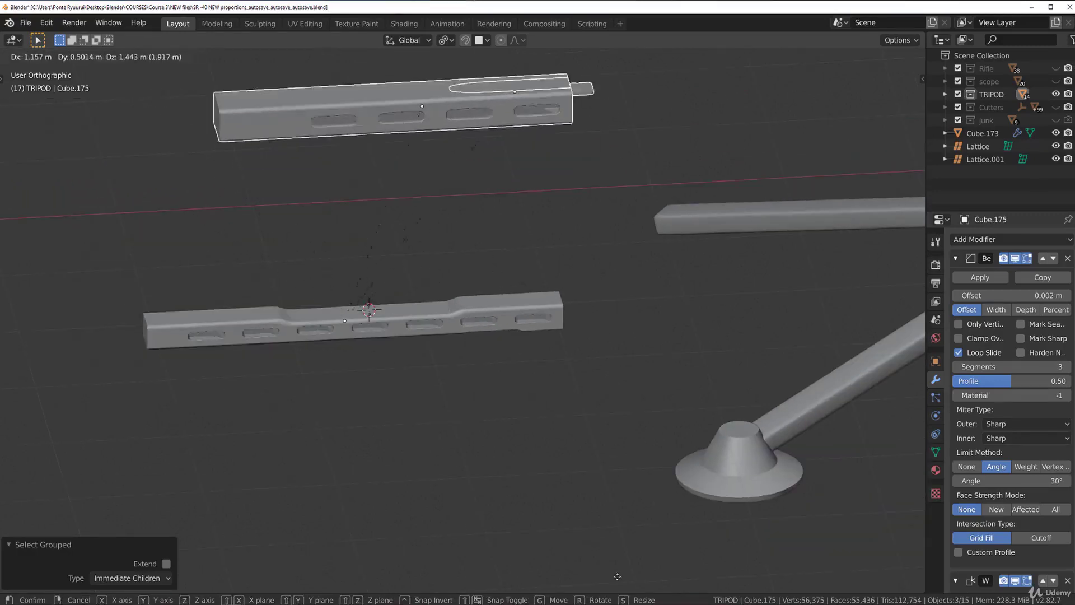
{"action": "right_click", "coordinate": [605, 591]}
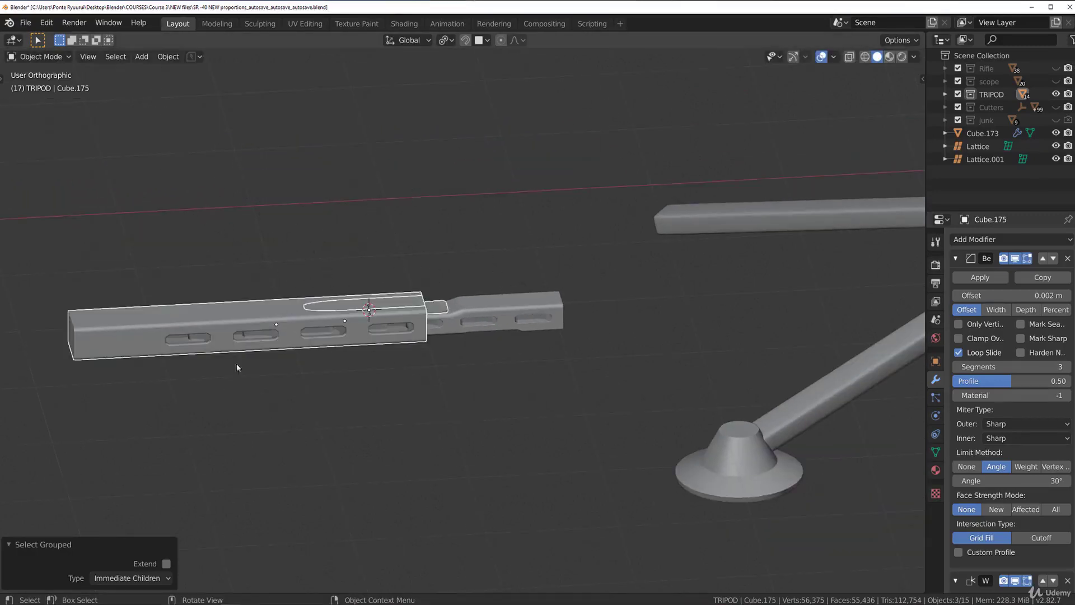
Test rotating and scaling the parented assembly from the inner bar, cancelling both transforms.
{"action": "scroll", "coordinate": [525, 313], "scroll_direction": "up", "scroll_amount": 2}
{"action": "left_click", "coordinate": [531, 317]}
{"action": "scroll", "coordinate": [532, 319], "scroll_direction": "down", "scroll_amount": 4}
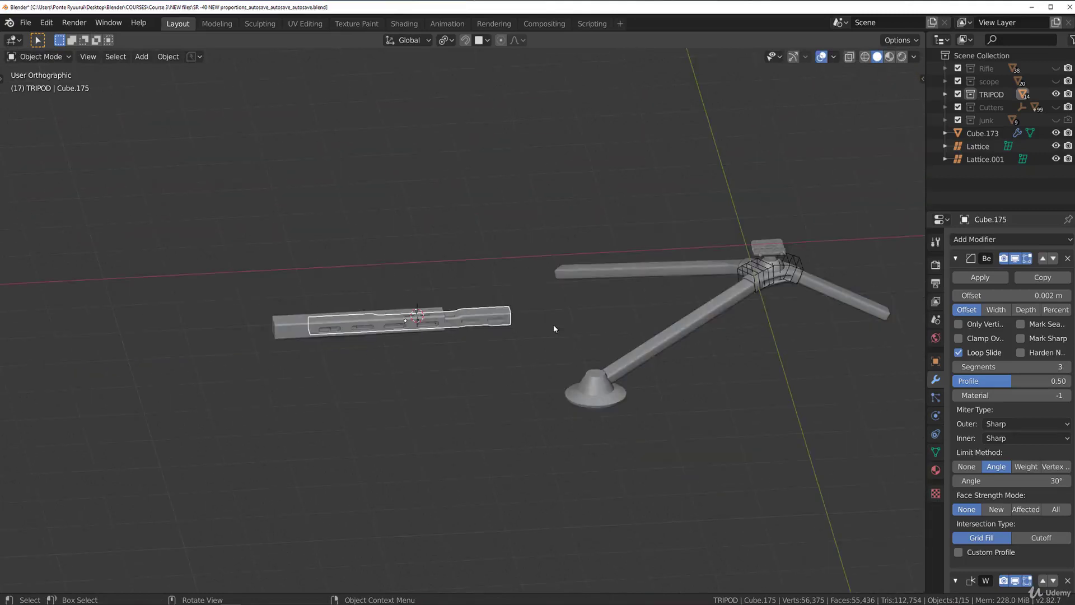
{"action": "key", "text": "r"}
{"action": "key", "text": "Escape"}
{"action": "key", "text": "s"}
{"action": "key", "text": "Escape"}
In top view, move the slotted bar assembly over to the tripod leg with the foot, about 4.42 m in X and -1.97 m in Y.
{"action": "scroll", "coordinate": [515, 347], "scroll_direction": "up", "scroll_amount": 3}
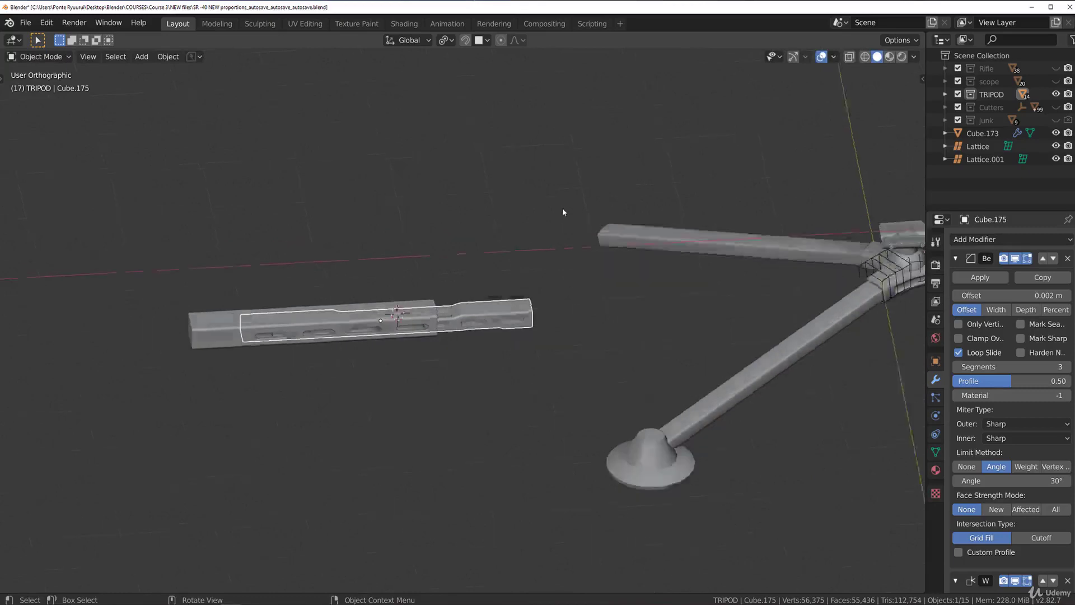
{"action": "middle_click_drag", "start_coordinate": [562, 211], "coordinate": [569, 334]}
{"action": "scroll", "coordinate": [408, 305], "scroll_direction": "down", "scroll_amount": 2}
{"action": "scroll", "coordinate": [398, 314], "scroll_direction": "up", "scroll_amount": 2}
{"action": "middle_click_drag", "start_coordinate": [398, 314], "coordinate": [354, 231]}
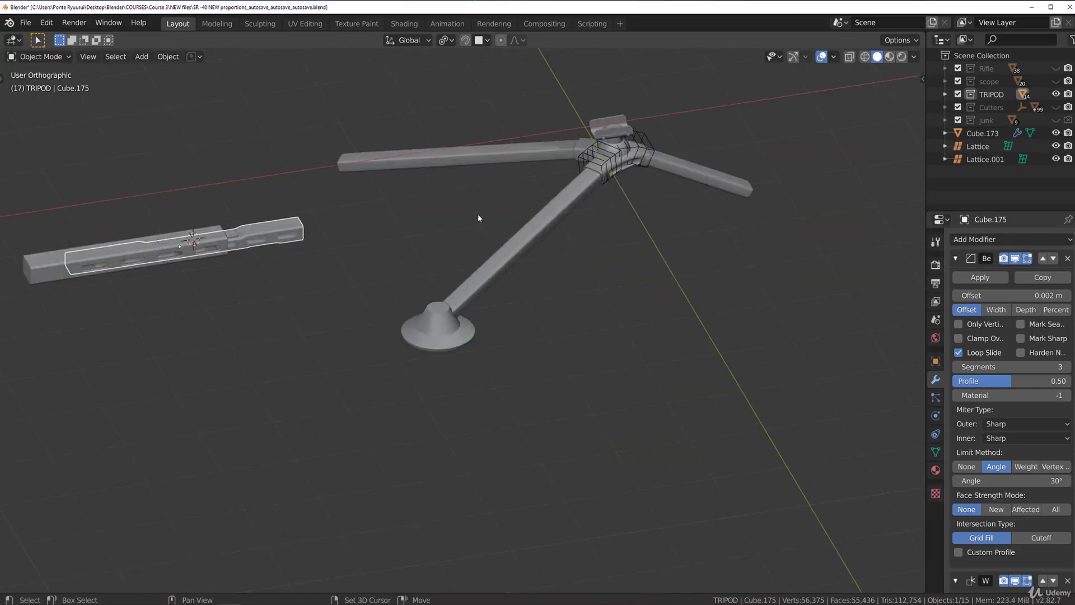
{"action": "key", "text": "KP_1"}
{"action": "key", "text": "KP_7"}
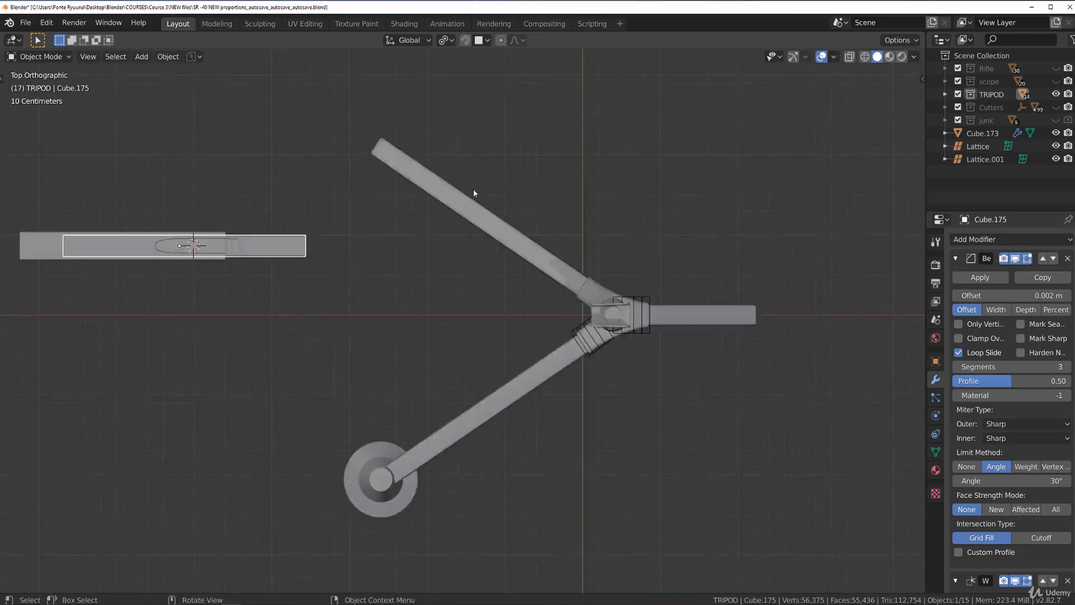
{"action": "scroll", "coordinate": [393, 251], "scroll_direction": "down", "scroll_amount": 3}
{"action": "left_click", "coordinate": [532, 353]}
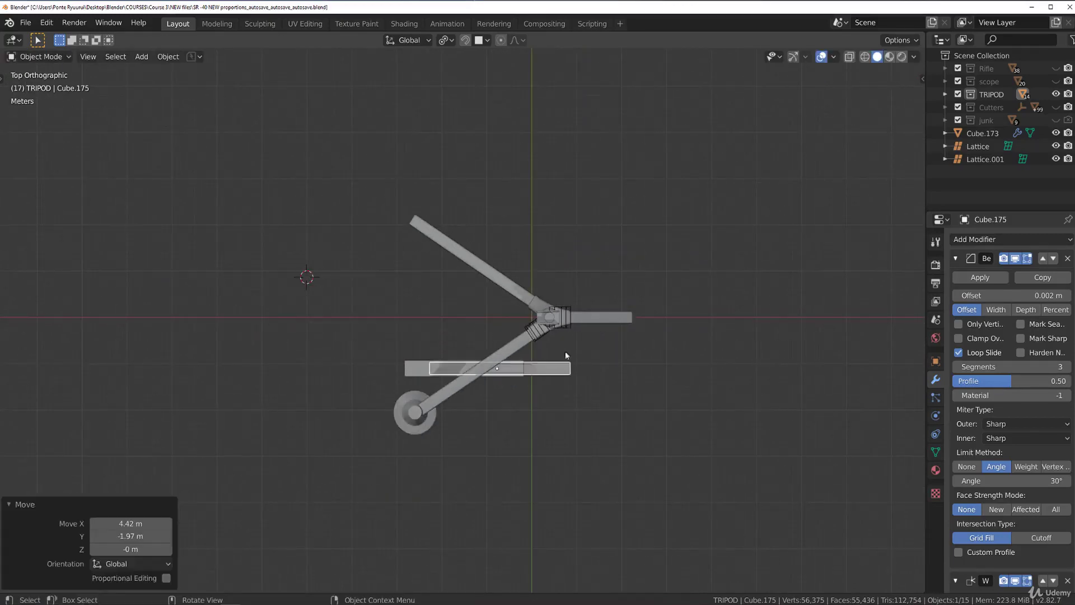
Rotate the bar assembly about -33.6° around Z to parallel the footed leg, and nudge it about 0.02 m in X and -0.04 m in Y.
{"action": "scroll", "coordinate": [563, 355], "scroll_direction": "up", "scroll_amount": 3}
{"action": "key", "text": "r"}
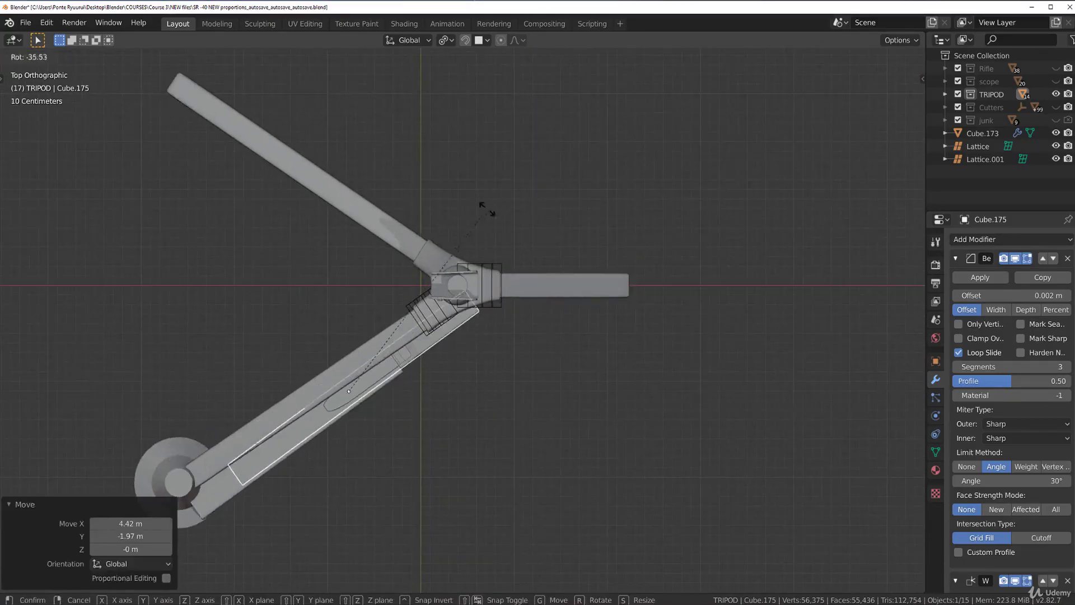
{"action": "left_click", "coordinate": [539, 245]}
{"action": "scroll", "coordinate": [514, 258], "scroll_direction": "up", "scroll_amount": 2}
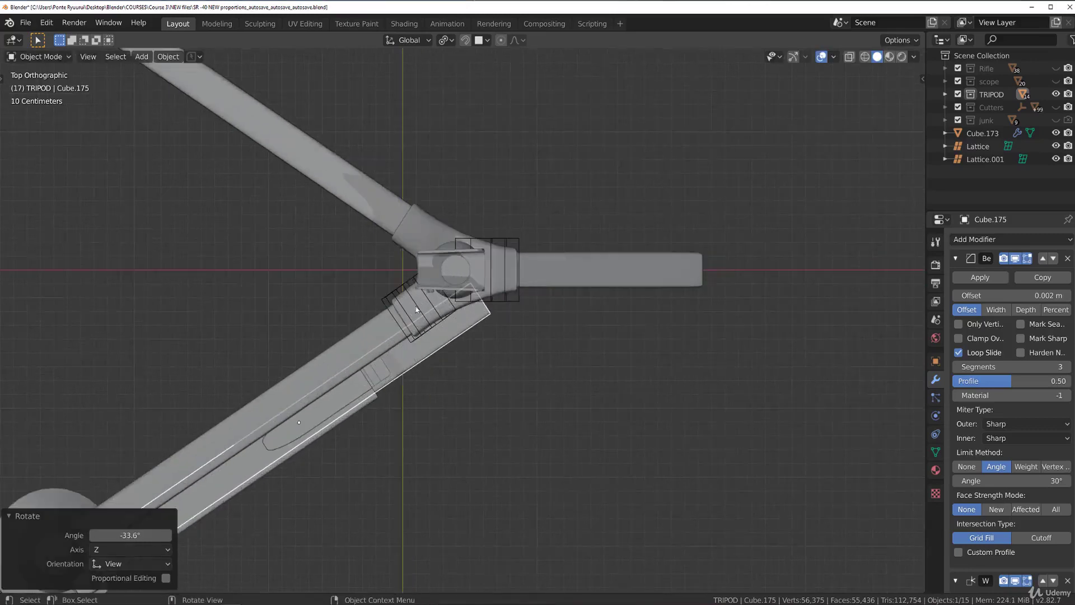
{"action": "key", "text": "g"}
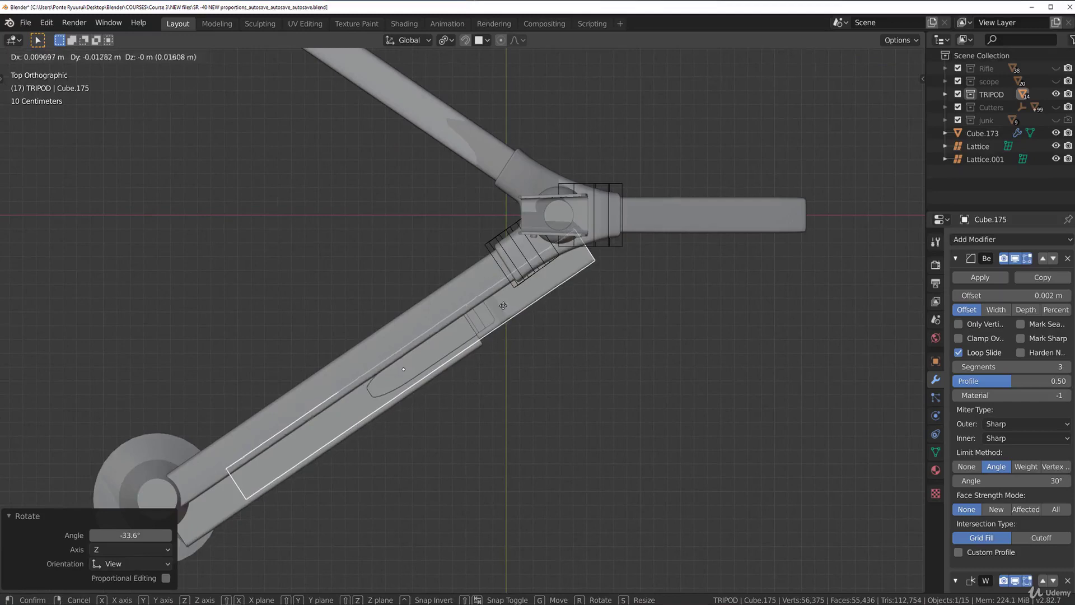
{"action": "left_click", "coordinate": [516, 334]}
Move the bar assembly in line with the footed leg, about -0.159 m in X and 0.183 m in Y.
{"action": "scroll", "coordinate": [516, 336], "scroll_direction": "up", "scroll_amount": 4}
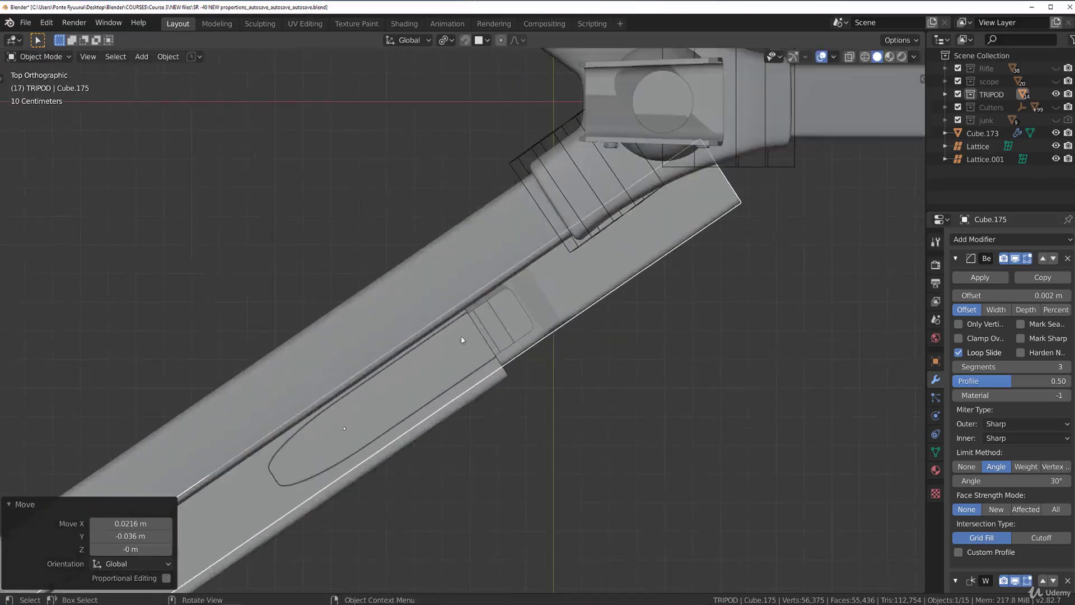
{"action": "scroll", "coordinate": [388, 346], "scroll_direction": "down", "scroll_amount": 8}
{"action": "scroll", "coordinate": [492, 323], "scroll_direction": "up", "scroll_amount": 4}
{"action": "key", "text": "g"}
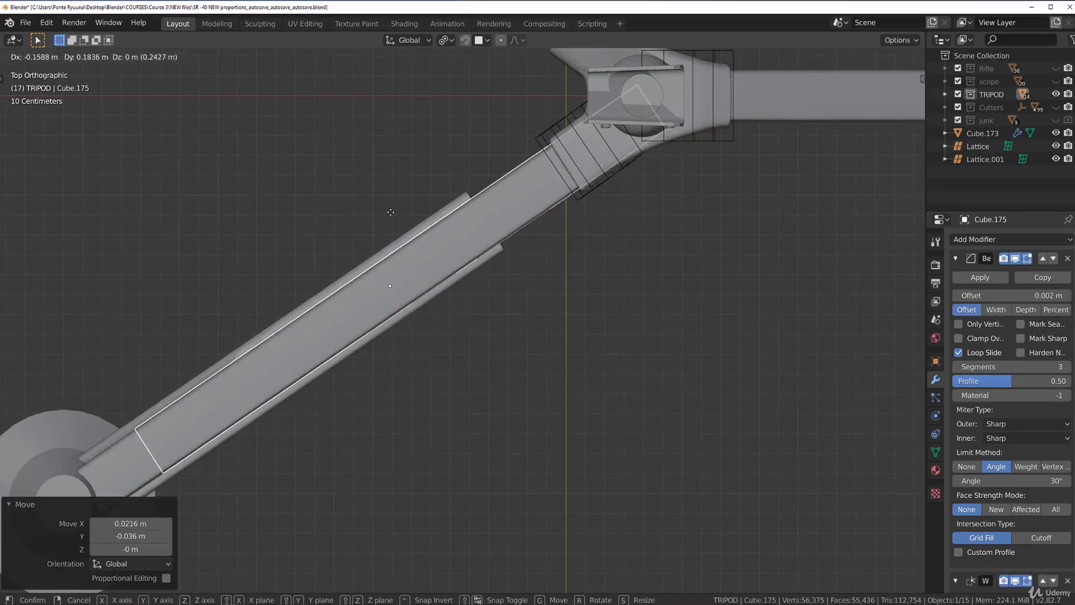
{"action": "left_click", "coordinate": [390, 212]}
Align the view to a side face of the plain footed leg and rotate the slotted bar assembly about -12.1° in that view.
{"action": "key", "text": "KP_1"}
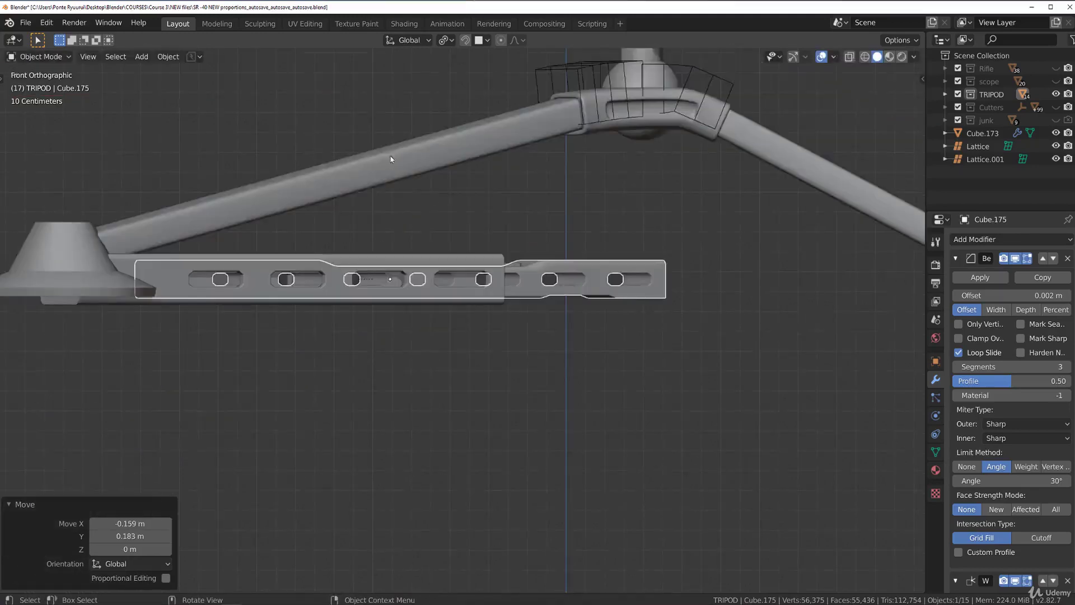
{"action": "scroll", "coordinate": [434, 175], "scroll_direction": "down", "scroll_amount": 3}
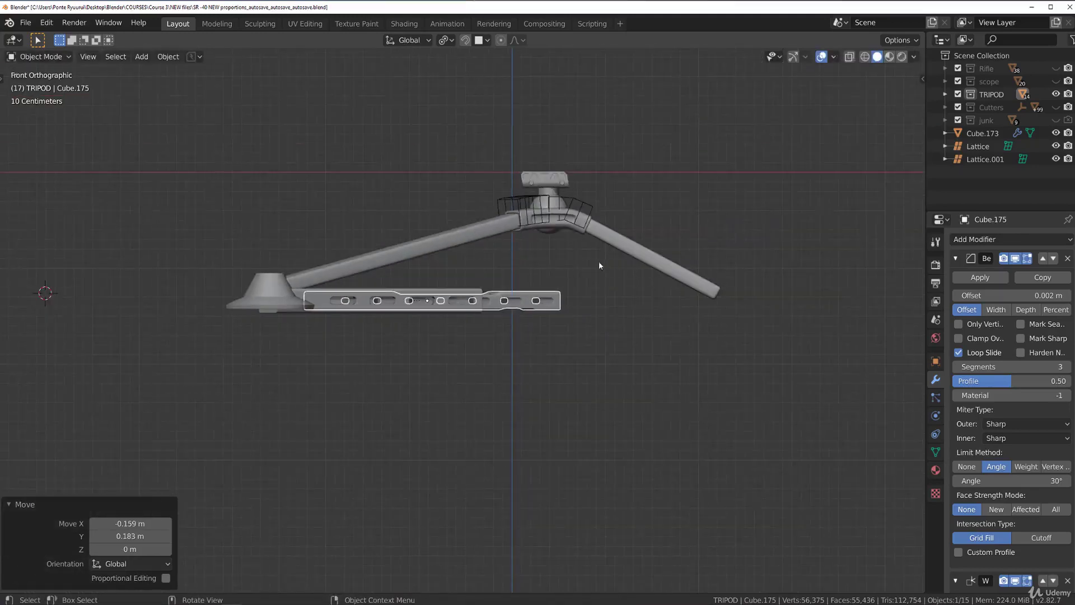
{"action": "key", "text": "Tab"}
{"action": "key", "text": "Tab"}
{"action": "middle_click_drag", "start_coordinate": [511, 258], "coordinate": [529, 229]}
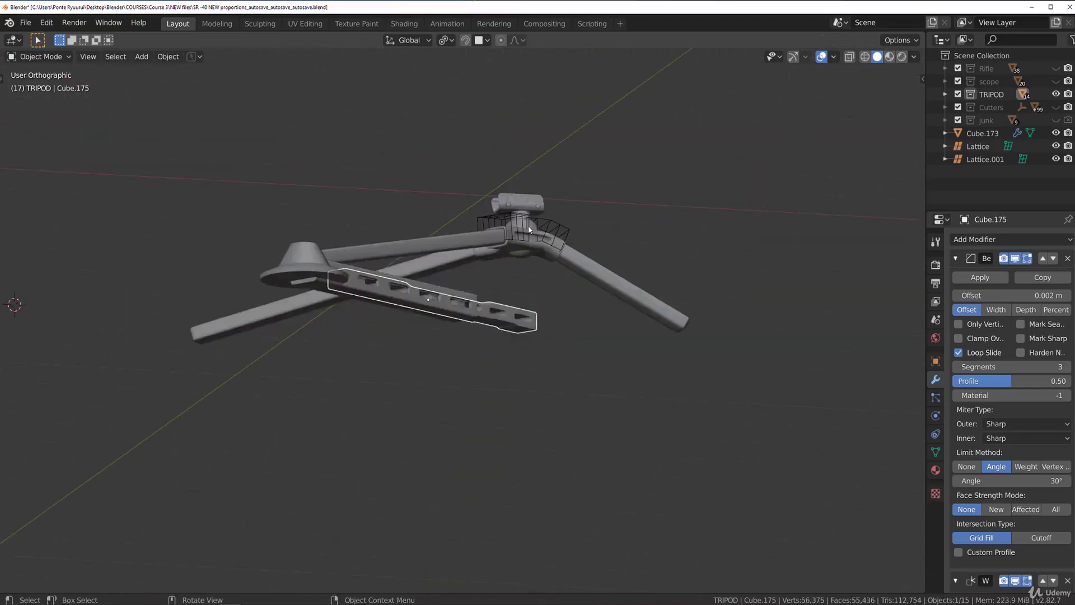
{"action": "key", "text": "Tab"}
{"action": "key", "text": "Tab"}
{"action": "left_click", "coordinate": [461, 234]}
{"action": "key", "text": "Tab"}
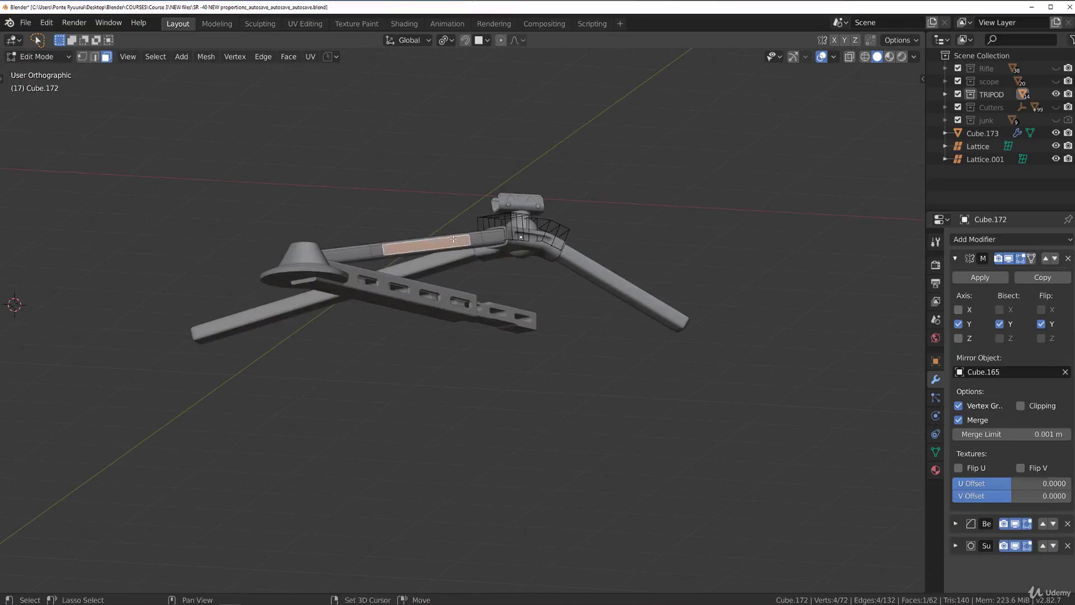
{"action": "key", "text": "shift+KP_7"}
{"action": "key", "text": "Tab"}
{"action": "middle_click_drag", "start_coordinate": [453, 239], "coordinate": [386, 312]}
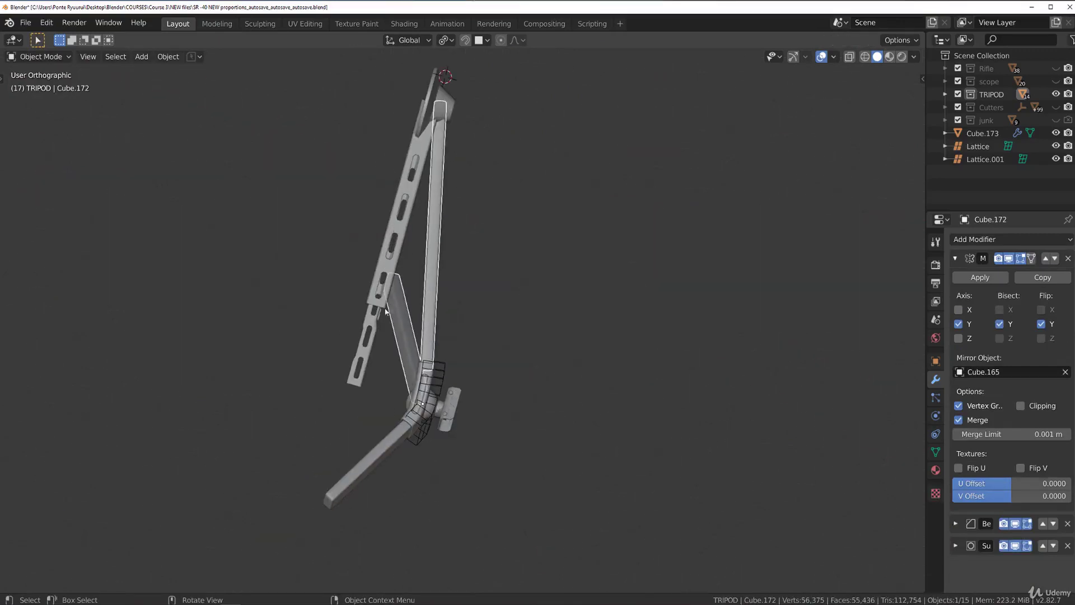
{"action": "left_click", "coordinate": [364, 342]}
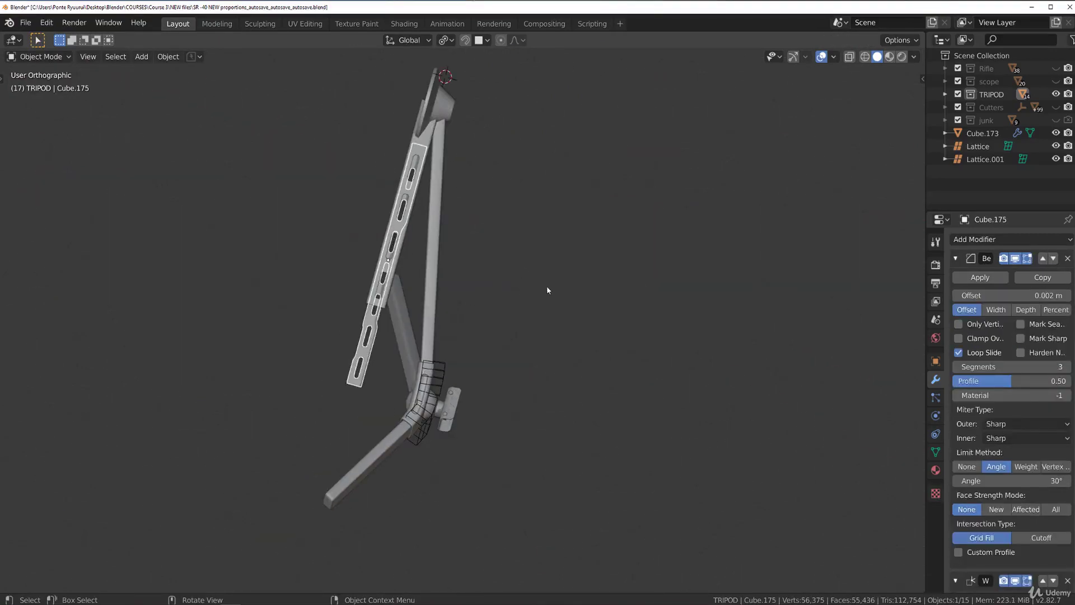
{"action": "key", "text": "r"}
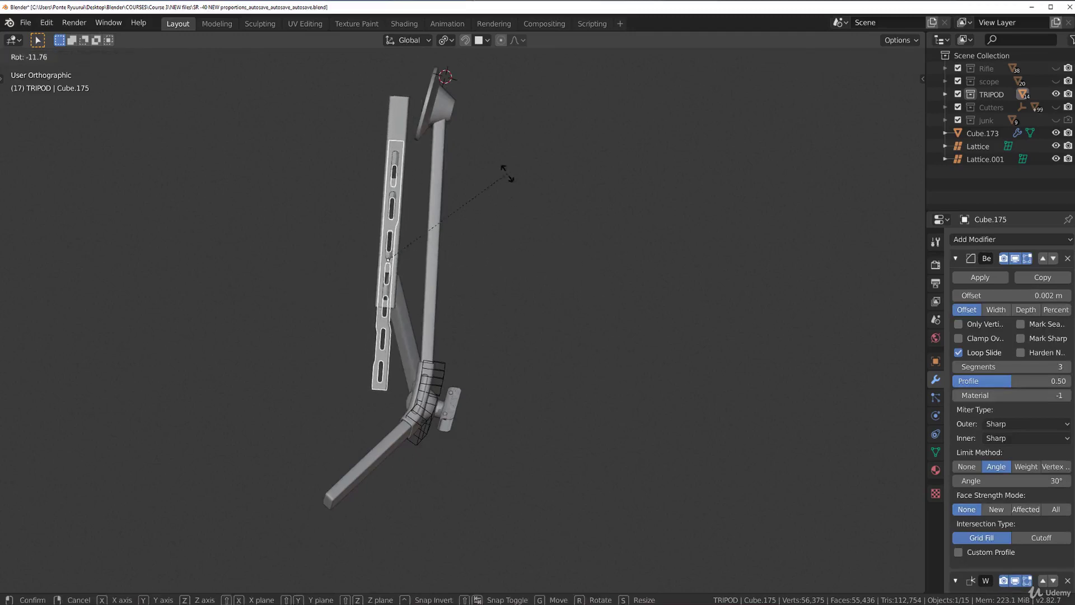
{"action": "left_click", "coordinate": [493, 155]}
Move the bar assembly onto the footed leg, about -0.156 m X, -0.102 m Y and 0.52 m Z, and rotate it about -0.496° more.
{"action": "key", "text": "g"}
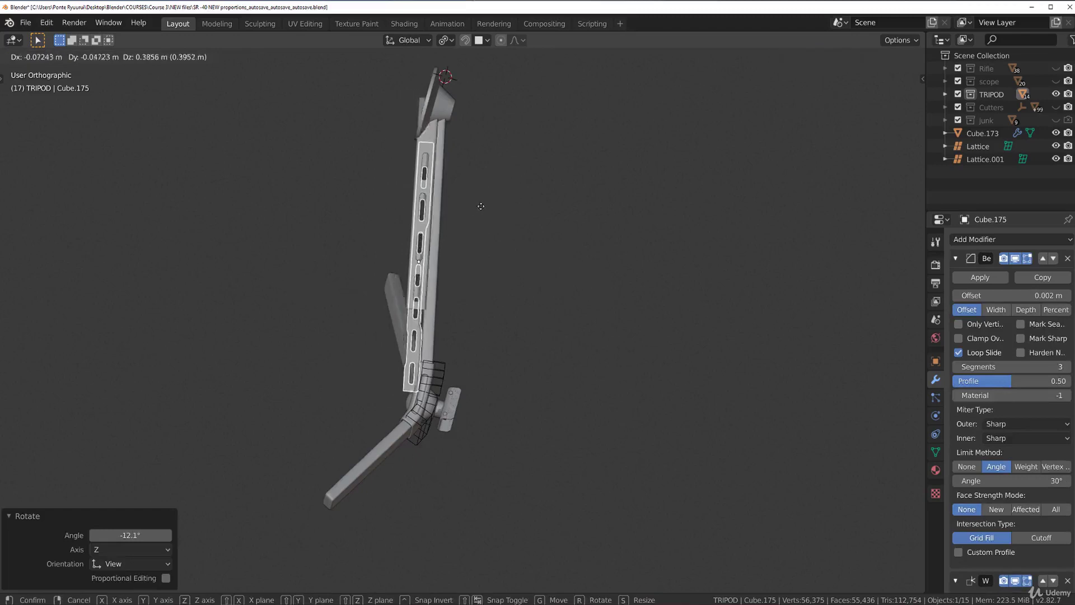
{"action": "left_click", "coordinate": [493, 199]}
{"action": "scroll", "coordinate": [519, 213], "scroll_direction": "up", "scroll_amount": 2}
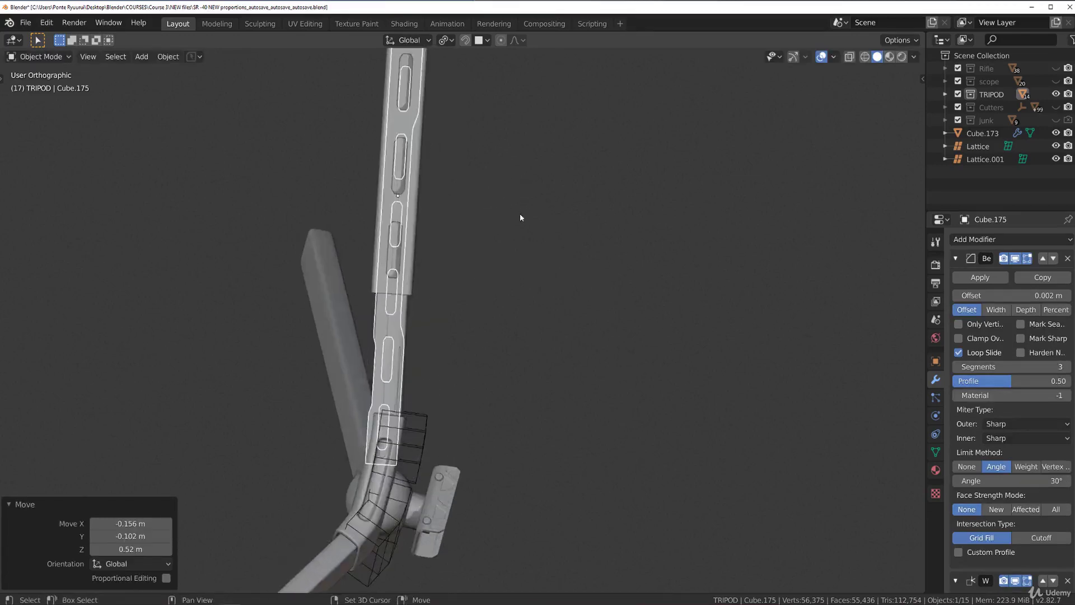
{"action": "scroll", "coordinate": [549, 230], "scroll_direction": "down", "scroll_amount": 2}
{"action": "key", "text": "r"}
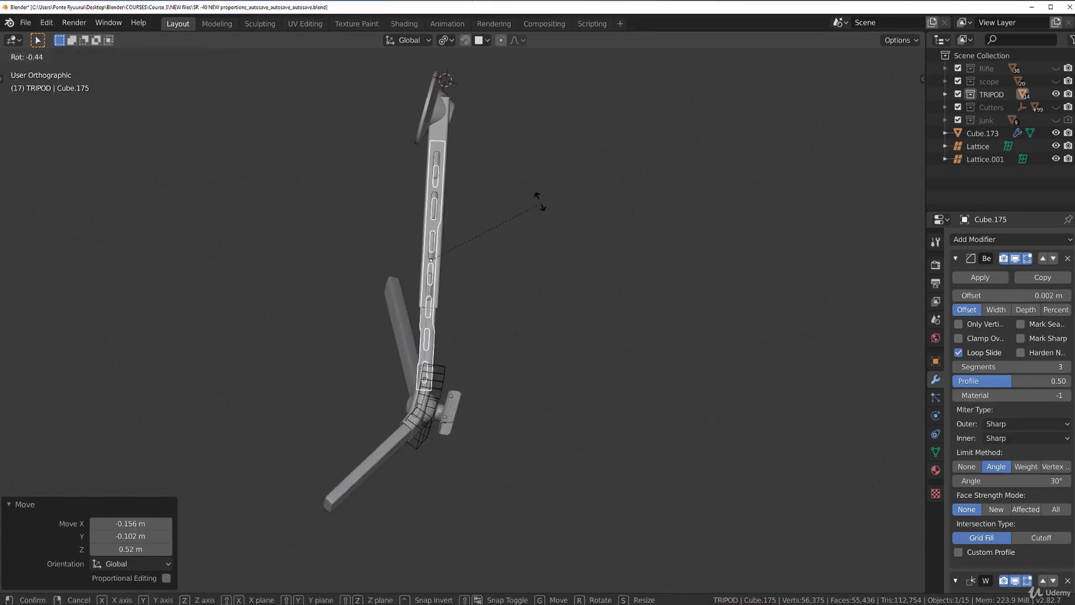
{"action": "left_click", "coordinate": [539, 199]}
{"action": "left_click", "coordinate": [539, 208]}
Raise the bar assembly about 0.007 m along Z to fit the hub's socket.
{"action": "scroll", "coordinate": [546, 242], "scroll_direction": "up", "scroll_amount": 5}
{"action": "middle_click_drag", "start_coordinate": [581, 240], "coordinate": [515, 243]}
{"action": "middle_click_drag", "start_coordinate": [527, 305], "coordinate": [449, 236], "text": "shift"}
{"action": "scroll", "coordinate": [454, 240], "scroll_direction": "up", "scroll_amount": 3}
{"action": "middle_click_drag", "start_coordinate": [551, 356], "coordinate": [566, 312]}
{"action": "key", "text": "g"}
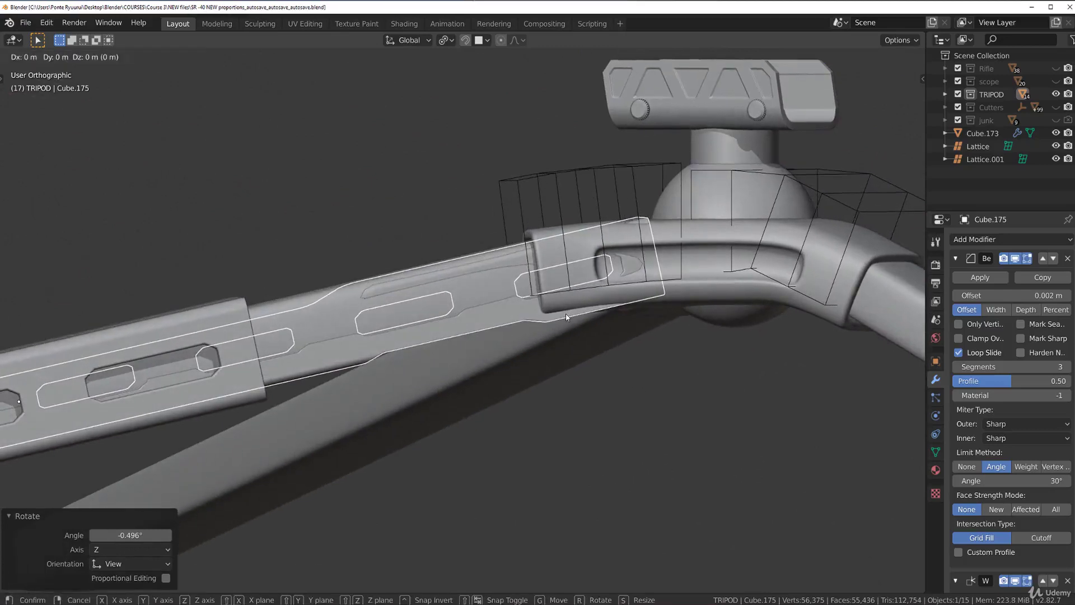
{"action": "key", "text": "z"}
{"action": "left_click", "coordinate": [560, 284]}
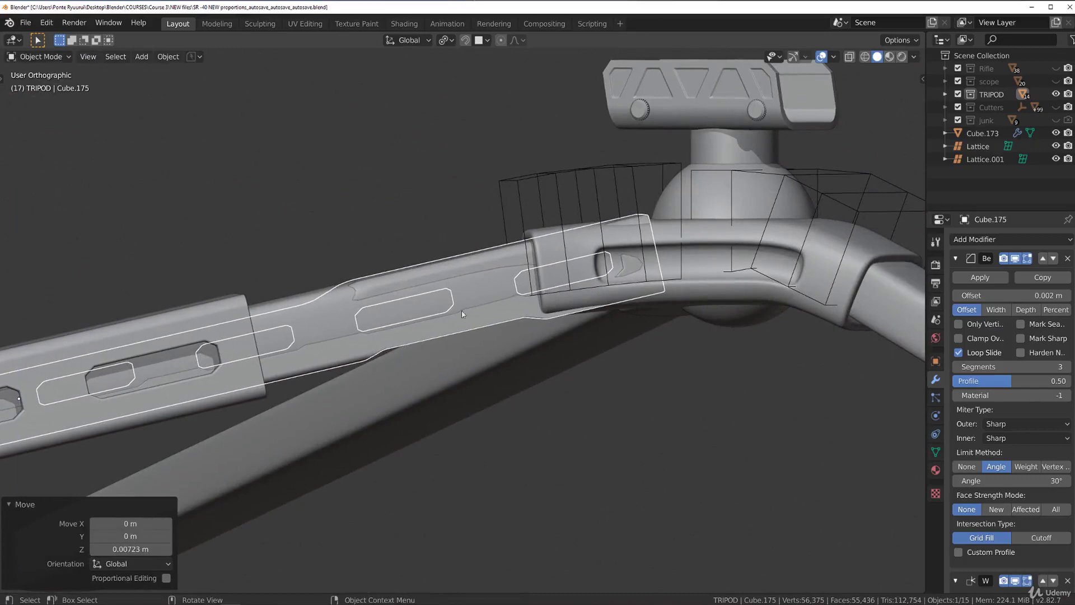
Move the plain leg Cube.172 into the junk collection and select the inner slotted bar again.
{"action": "left_click", "coordinate": [434, 315]}
{"action": "scroll", "coordinate": [435, 303], "scroll_direction": "down", "scroll_amount": 6}
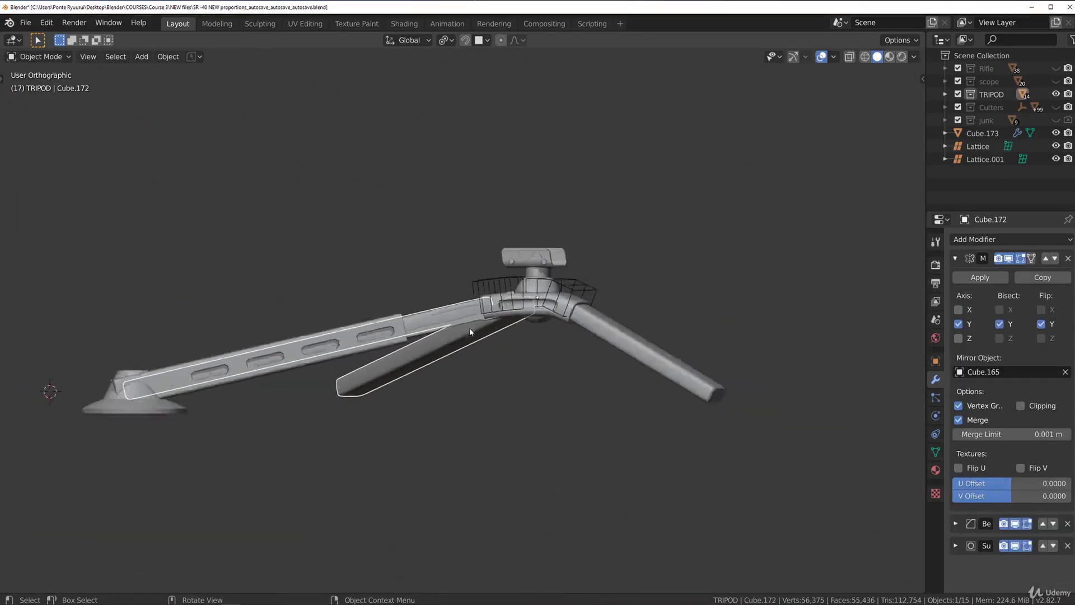
{"action": "key", "text": "g"}
{"action": "right_click", "coordinate": [492, 259]}
{"action": "key", "text": "m"}
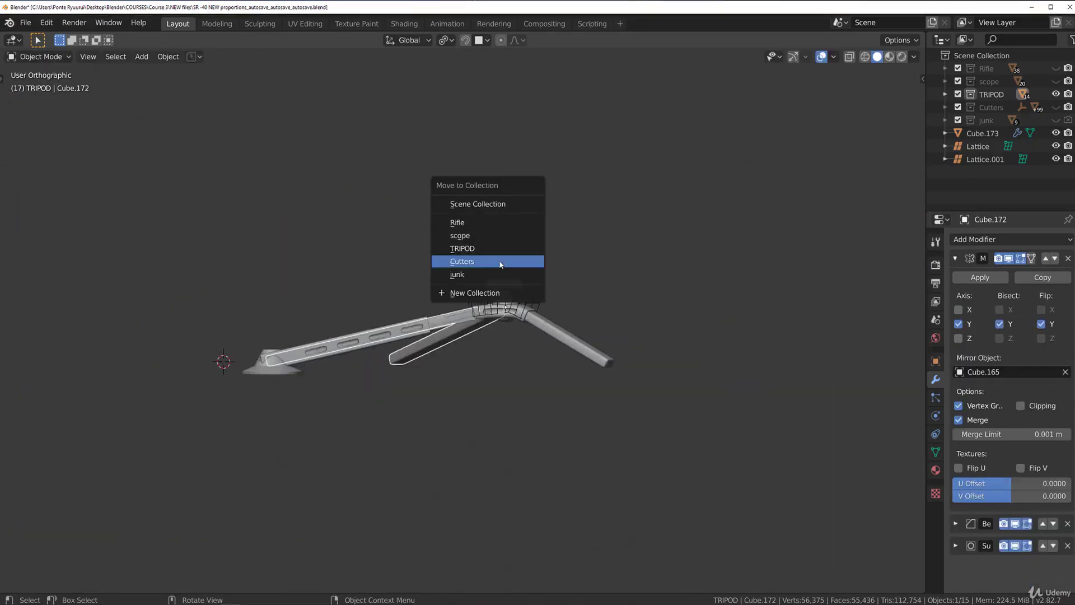
{"action": "left_click", "coordinate": [482, 273]}
{"action": "scroll", "coordinate": [470, 271], "scroll_direction": "up", "scroll_amount": 8}
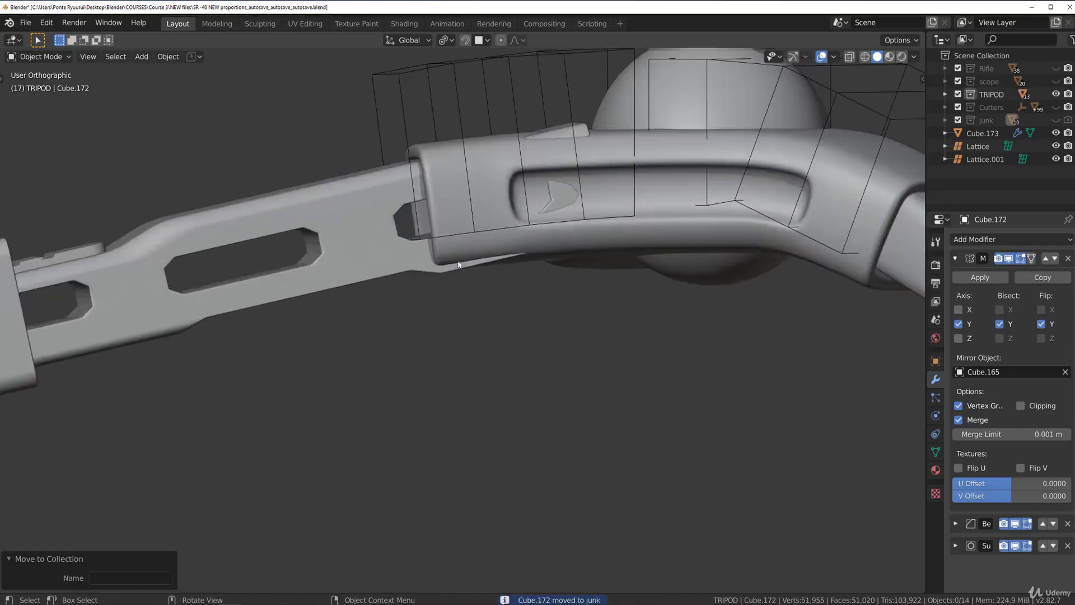
{"action": "scroll", "coordinate": [459, 264], "scroll_direction": "down", "scroll_amount": 3}
{"action": "key", "text": "KP_7"}
{"action": "scroll", "coordinate": [403, 356], "scroll_direction": "down", "scroll_amount": 3}
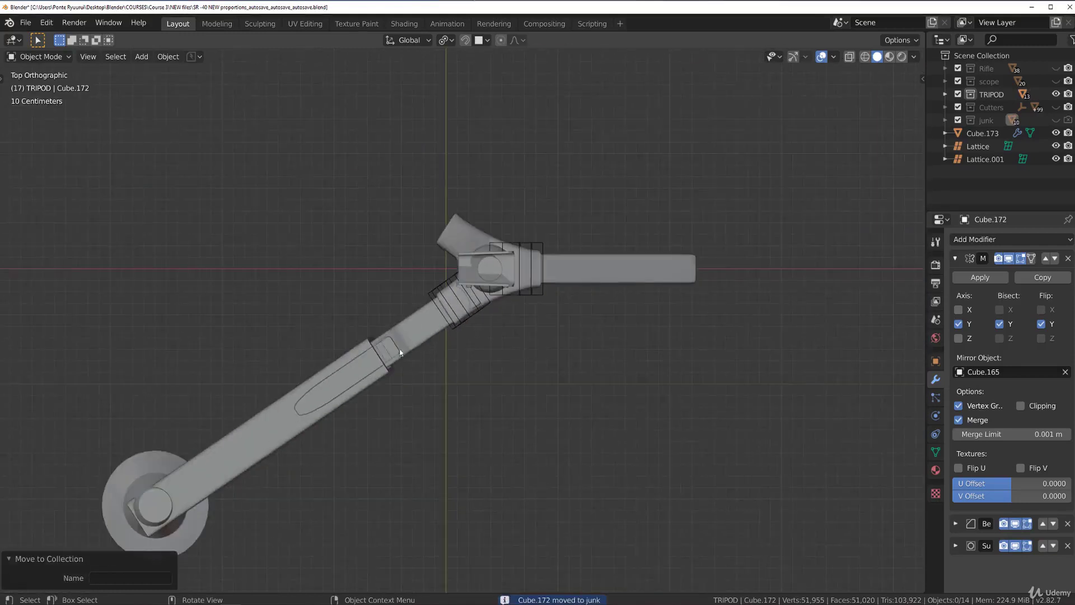
{"action": "left_click", "coordinate": [398, 348]}
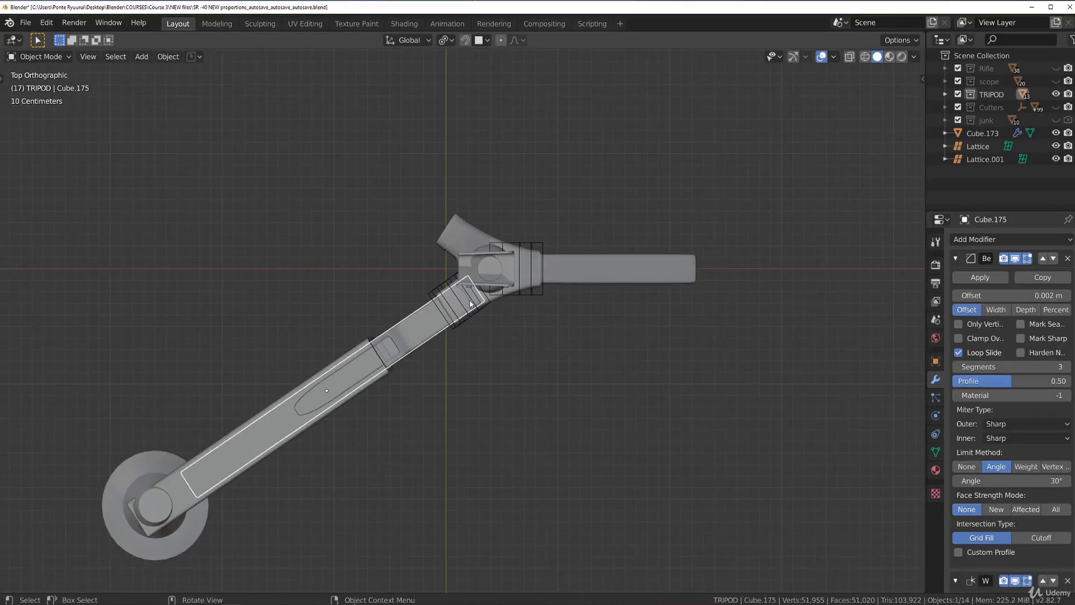
{"action": "key", "text": "g"}
{"action": "key", "text": "z"}
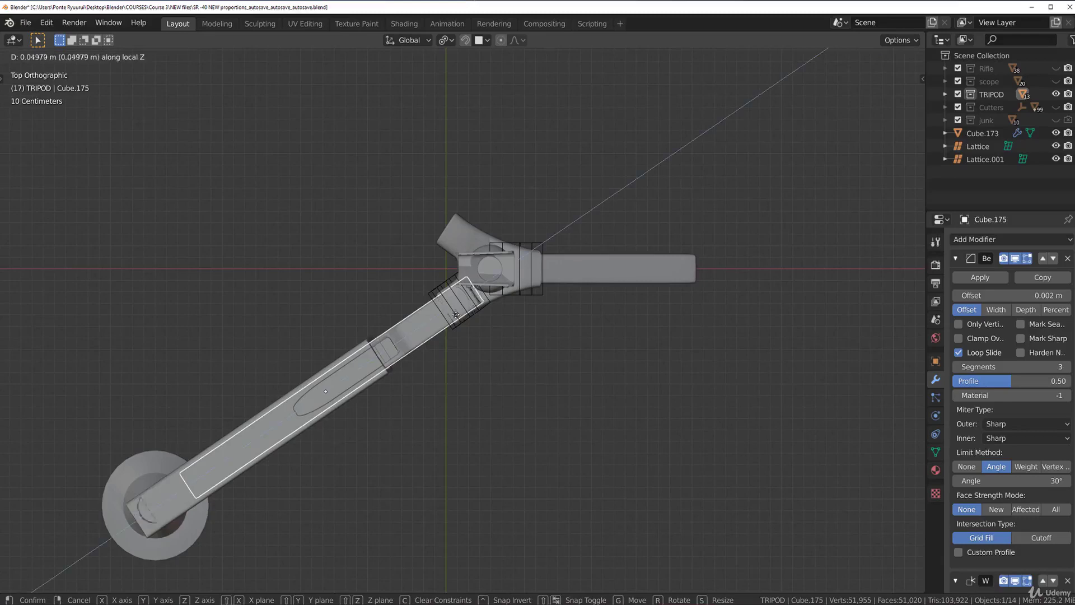
{"action": "left_click", "coordinate": [140, 510]}
{"action": "key", "text": "KP_1"}
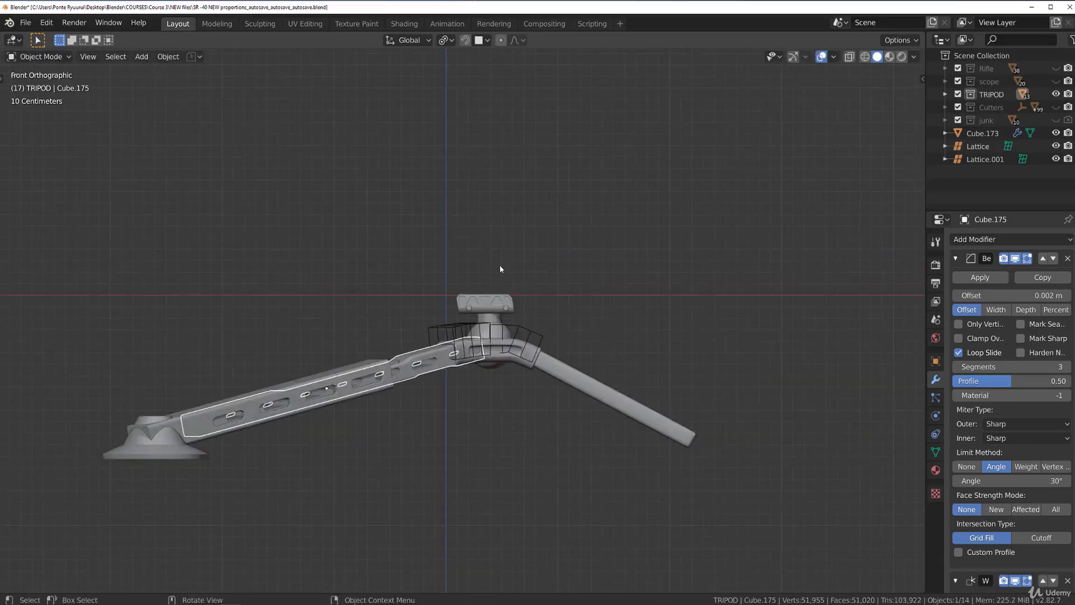
{"action": "key", "text": "g"}
{"action": "key", "text": "y"}
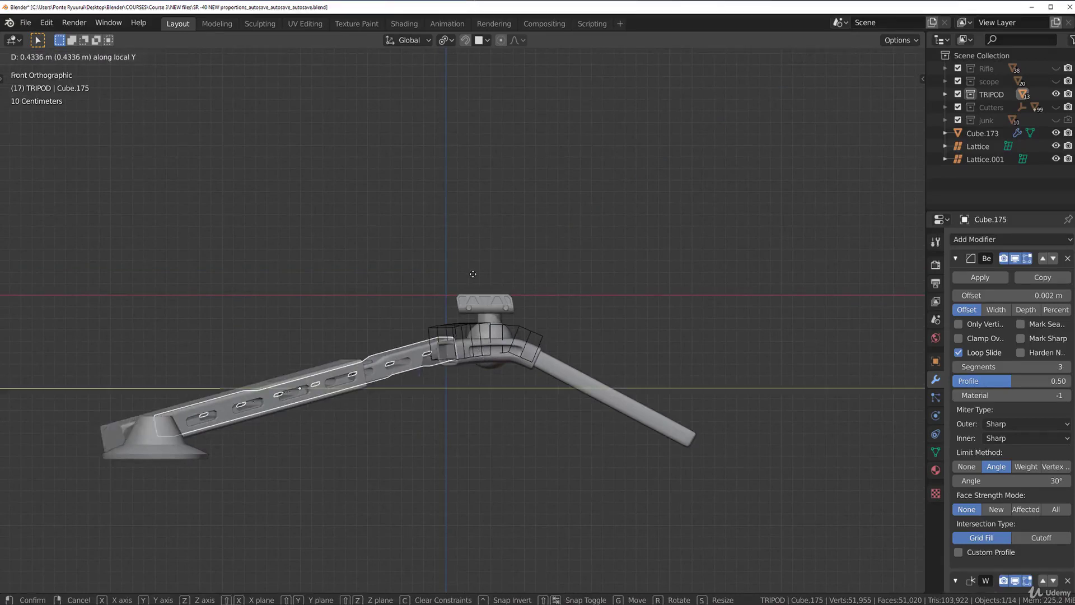
{"action": "key", "text": "z"}
{"action": "key", "text": "z"}
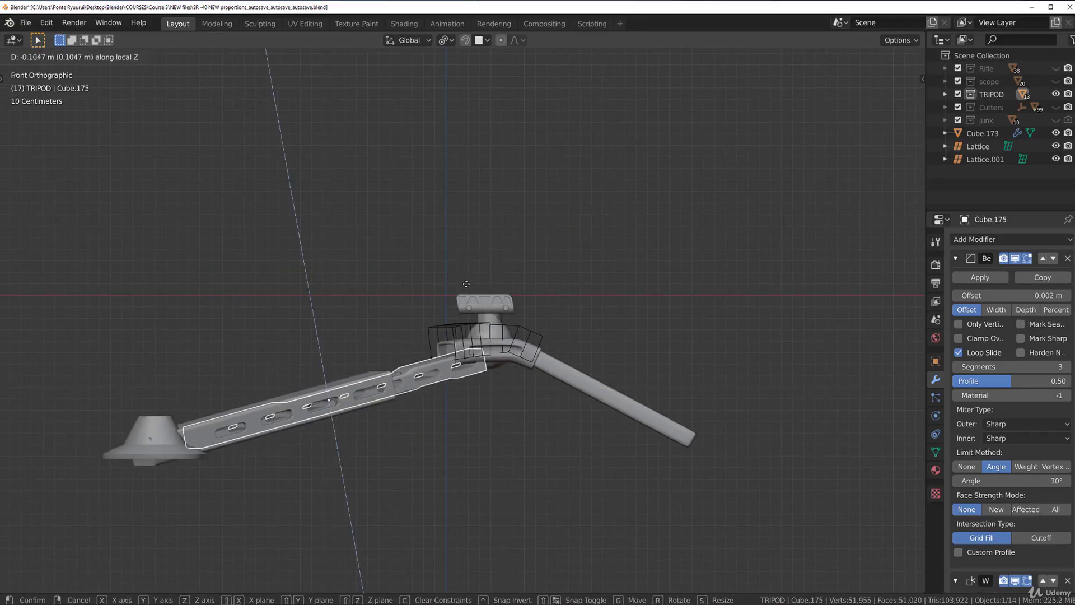
{"action": "key", "text": "x"}
{"action": "key", "text": "x"}
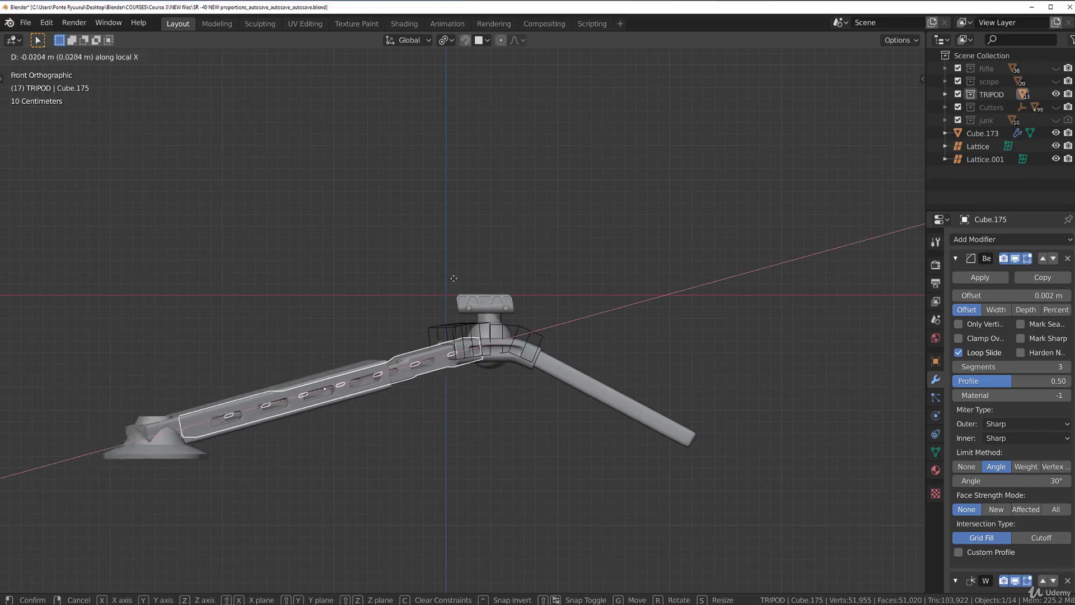
{"action": "left_click", "coordinate": [498, 231]}
In top view, slide the bar assembly about -0.298 m along its local X axis, away from the hub.
{"action": "key", "text": "KP_7"}
{"action": "key", "text": "g"}
{"action": "key", "text": "x"}
{"action": "key", "text": "x"}
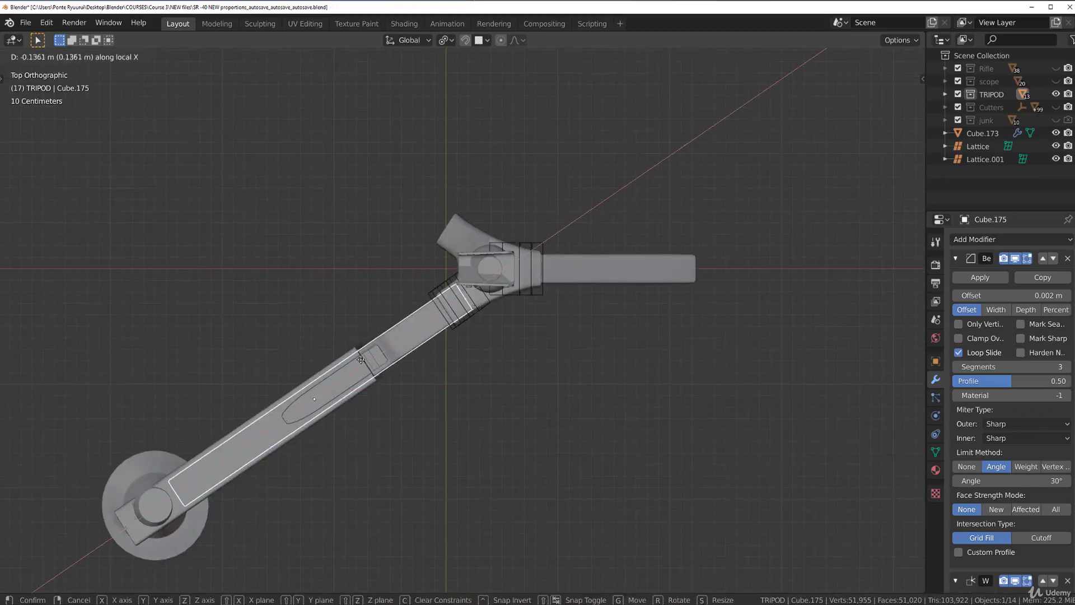
{"action": "left_click", "coordinate": [221, 422]}
In front view, fine-tune the bar assembly along its local X axis against the hub's socket.
{"action": "scroll", "coordinate": [526, 363], "scroll_direction": "up", "scroll_amount": 3}
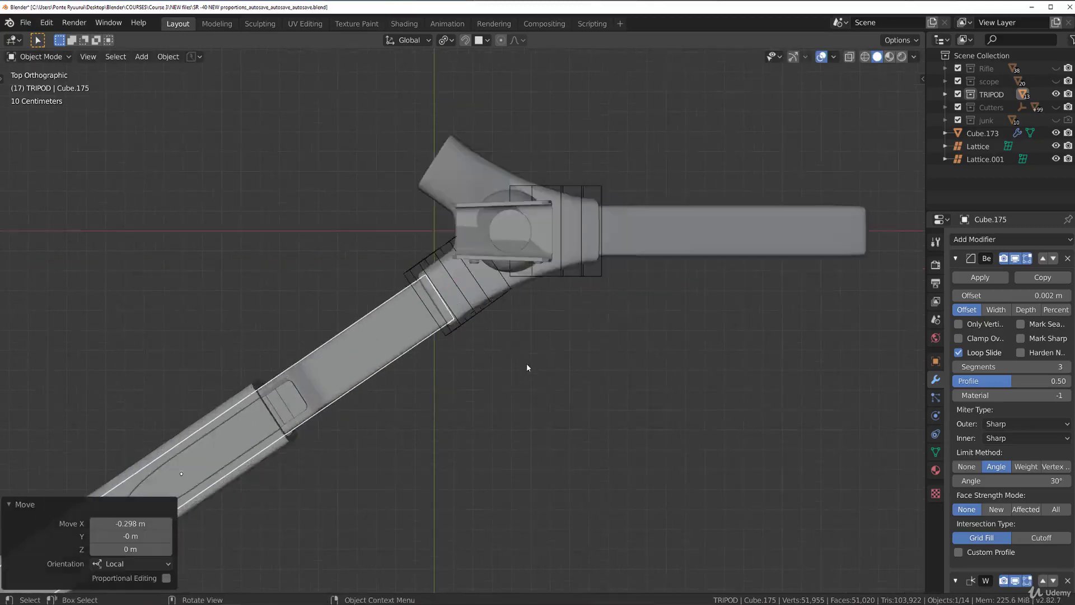
{"action": "key", "text": "KP_1"}
{"action": "scroll", "coordinate": [427, 182], "scroll_direction": "up", "scroll_amount": 3}
{"action": "scroll", "coordinate": [427, 182], "scroll_direction": "up", "scroll_amount": 2}
{"action": "scroll", "coordinate": [377, 216], "scroll_direction": "up", "scroll_amount": 2}
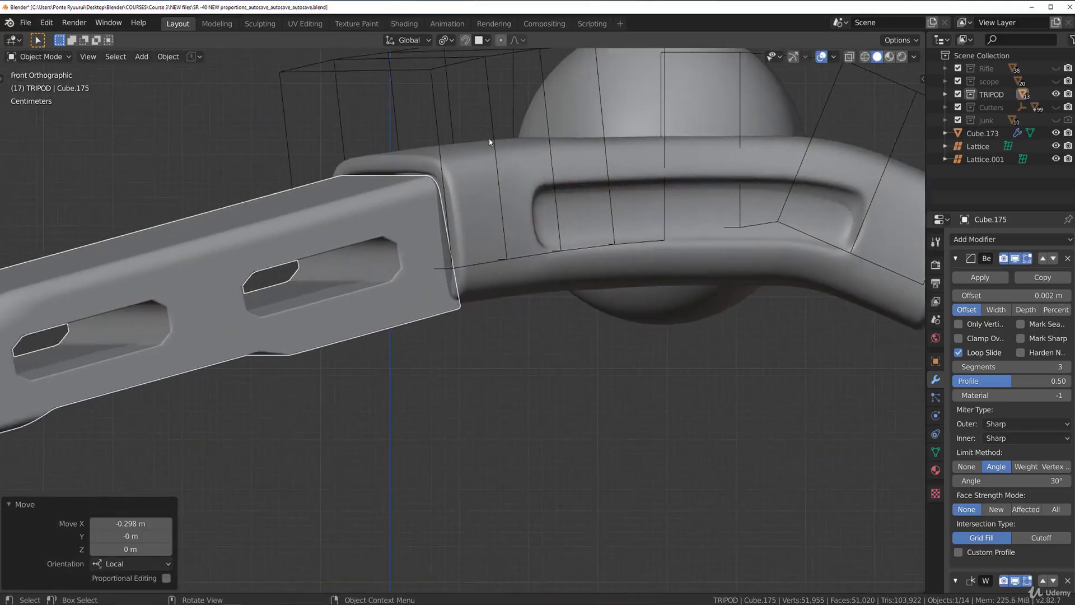
{"action": "key", "text": "g"}
{"action": "key", "text": "x"}
{"action": "key", "text": "x"}
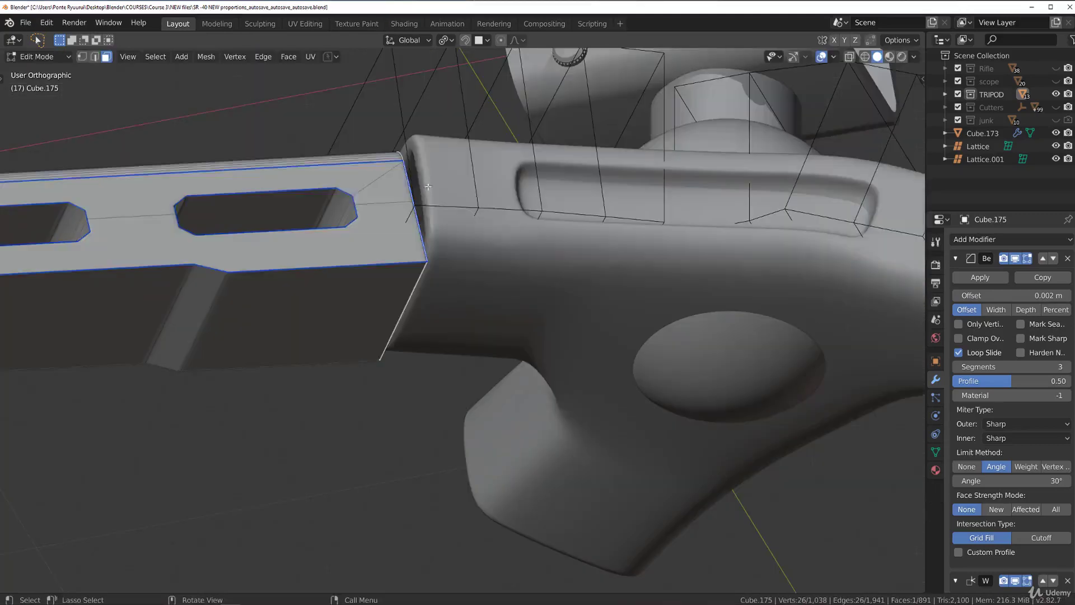
Try to bevel the two lower lengthwise edges at the inner bar's hub end.
{"action": "key", "text": "2"}
{"action": "scroll", "coordinate": [383, 263], "scroll_direction": "up", "scroll_amount": 3}
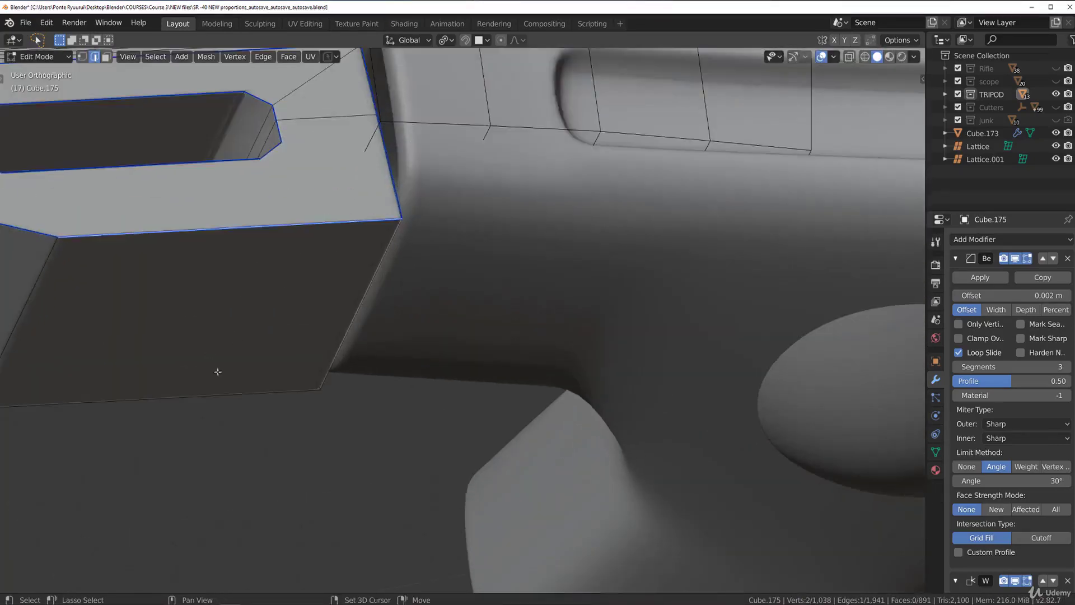
{"action": "scroll", "coordinate": [246, 379], "scroll_direction": "down", "scroll_amount": 4}
{"action": "middle_click_drag", "start_coordinate": [317, 326], "coordinate": [479, 330], "text": "shift"}
{"action": "scroll", "coordinate": [492, 329], "scroll_direction": "up", "scroll_amount": 1}
{"action": "left_click", "coordinate": [559, 294], "text": "shift"}
{"action": "key", "text": "ctrl+b"}
{"action": "key", "text": "Escape"}
{"action": "scroll", "coordinate": [600, 364], "scroll_direction": "up", "scroll_amount": 6}
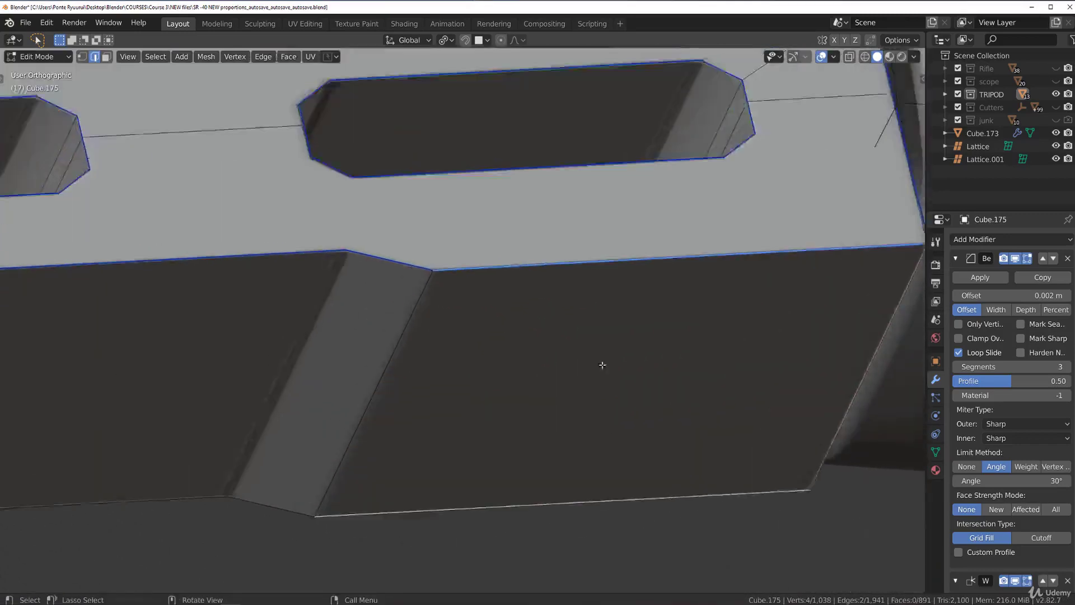
{"action": "scroll", "coordinate": [613, 322], "scroll_direction": "down", "scroll_amount": 4}
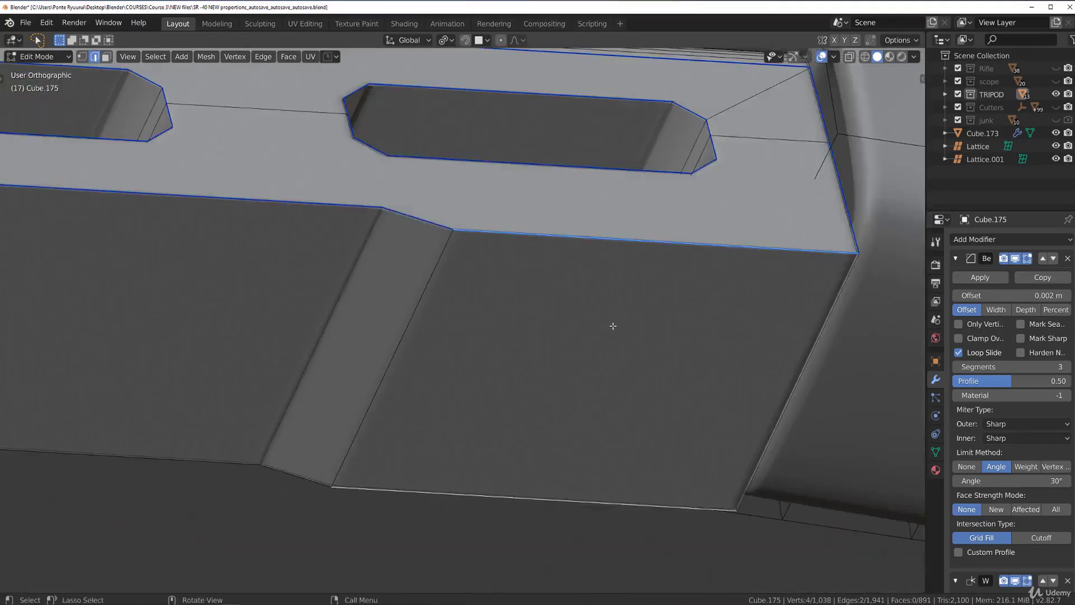
{"action": "key", "text": "a"}
{"action": "key", "text": "alt+3"}
{"action": "left_click", "coordinate": [590, 293]}
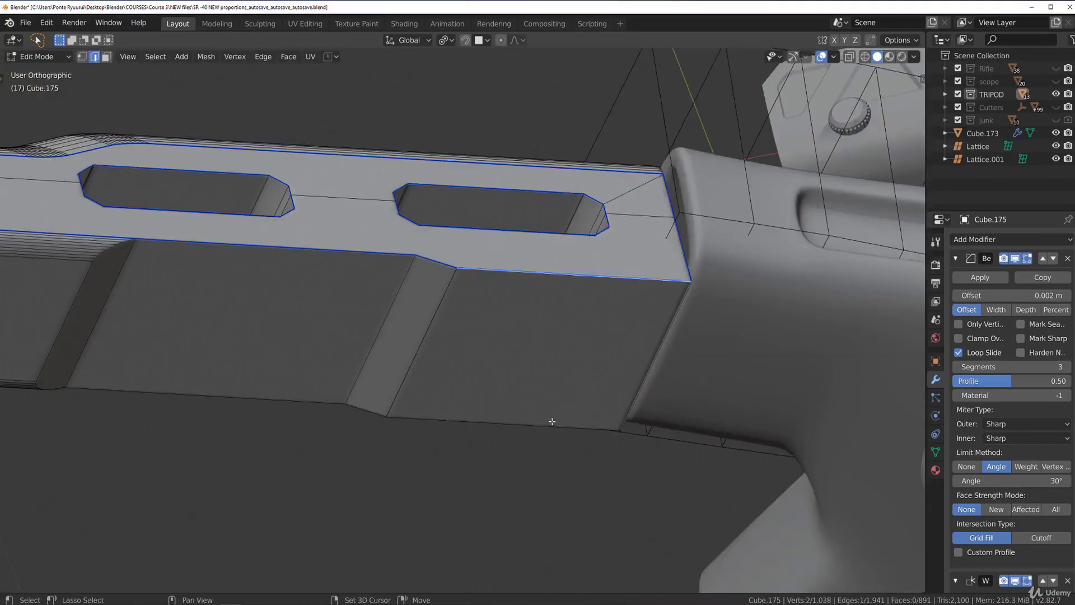
{"action": "key", "text": "ctrl+b"}
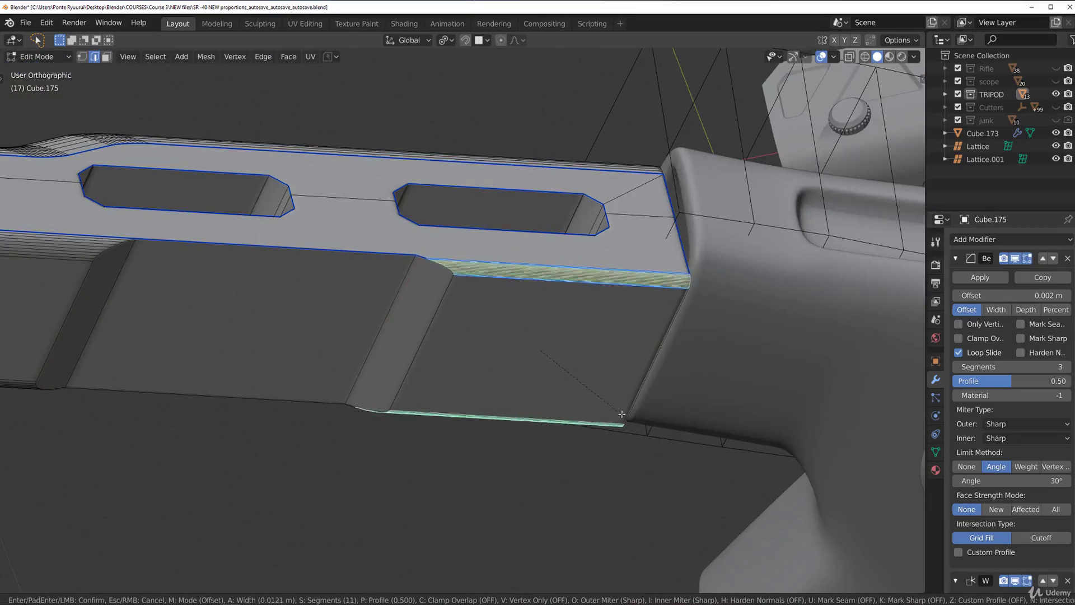
{"action": "right_click", "coordinate": [627, 412]}
Mark the two crosswise edges of the sloped step on the inner bar's underside as sharp.
{"action": "scroll", "coordinate": [532, 328], "scroll_direction": "up", "scroll_amount": 6}
{"action": "middle_click_drag", "start_coordinate": [526, 252], "coordinate": [524, 375], "text": "shift"}
{"action": "middle_click_drag", "start_coordinate": [524, 375], "coordinate": [531, 327]}
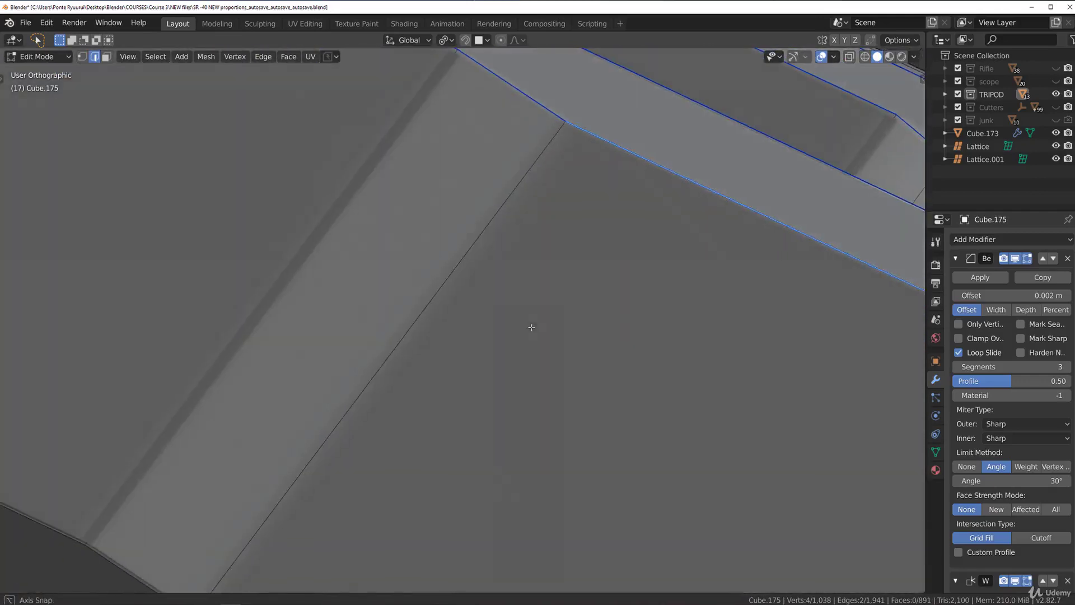
{"action": "right_click", "coordinate": [510, 228]}
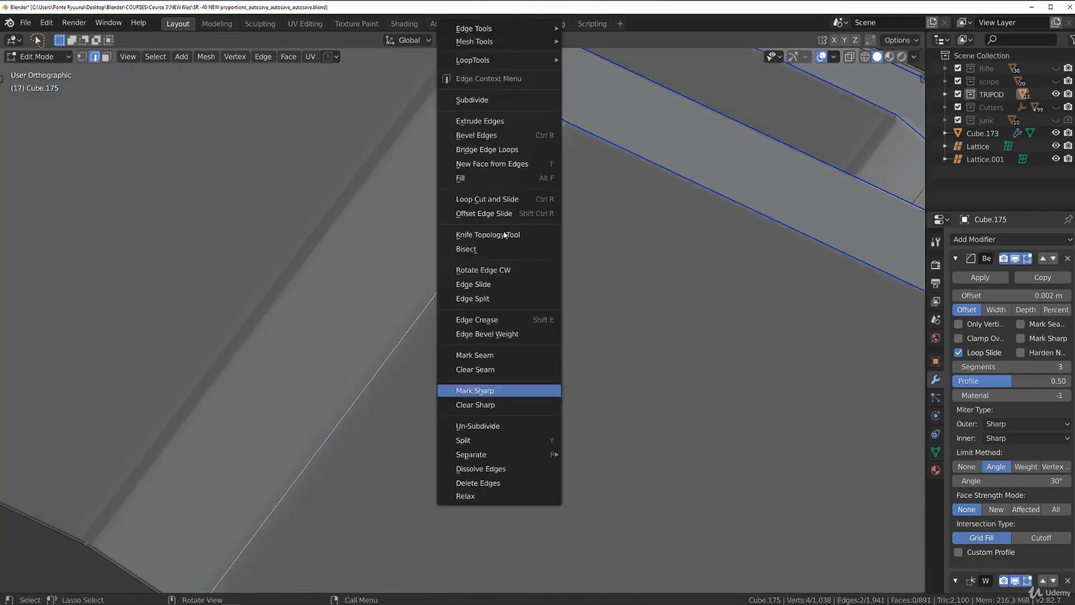
{"action": "left_click", "coordinate": [498, 390]}
{"action": "middle_click_drag", "start_coordinate": [499, 384], "coordinate": [511, 352]}
Apply the inner bar's object transform and bevel the two lower lengthwise edges at its hub end by 0.0149 m with 11 segments.
{"action": "key", "text": "Tab"}
{"action": "key", "text": "ctrl+a"}
{"action": "left_click", "coordinate": [543, 266]}
{"action": "key", "text": "Tab"}
{"action": "key", "text": "ctrl+b"}
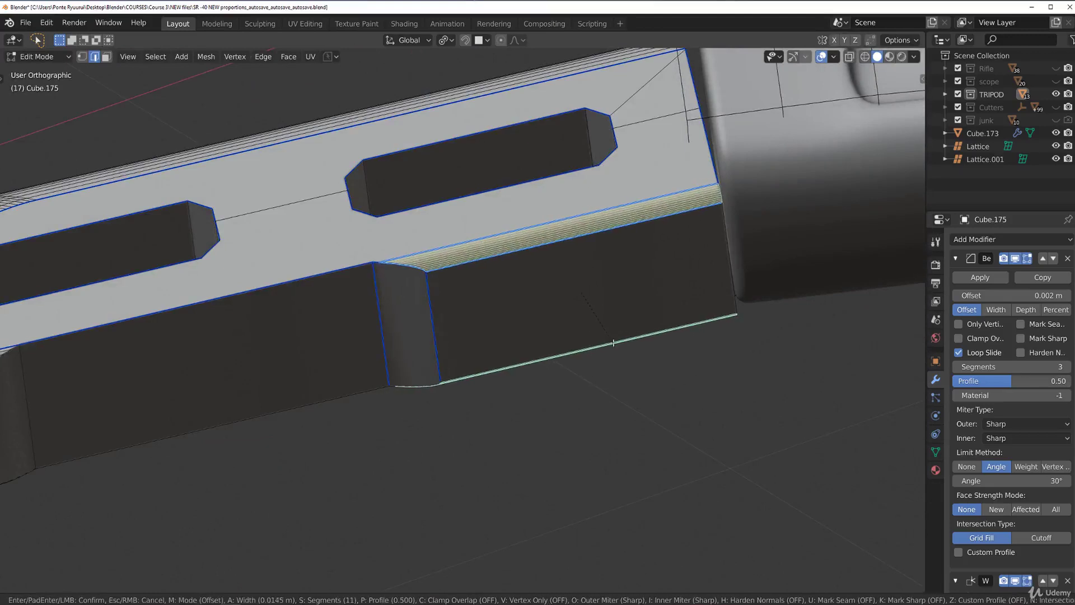
{"action": "left_click", "coordinate": [613, 343]}
{"action": "key", "text": "KP_7"}
{"action": "key", "text": "Tab"}
{"action": "middle_click_drag", "start_coordinate": [525, 193], "coordinate": [516, 134], "text": "alt"}
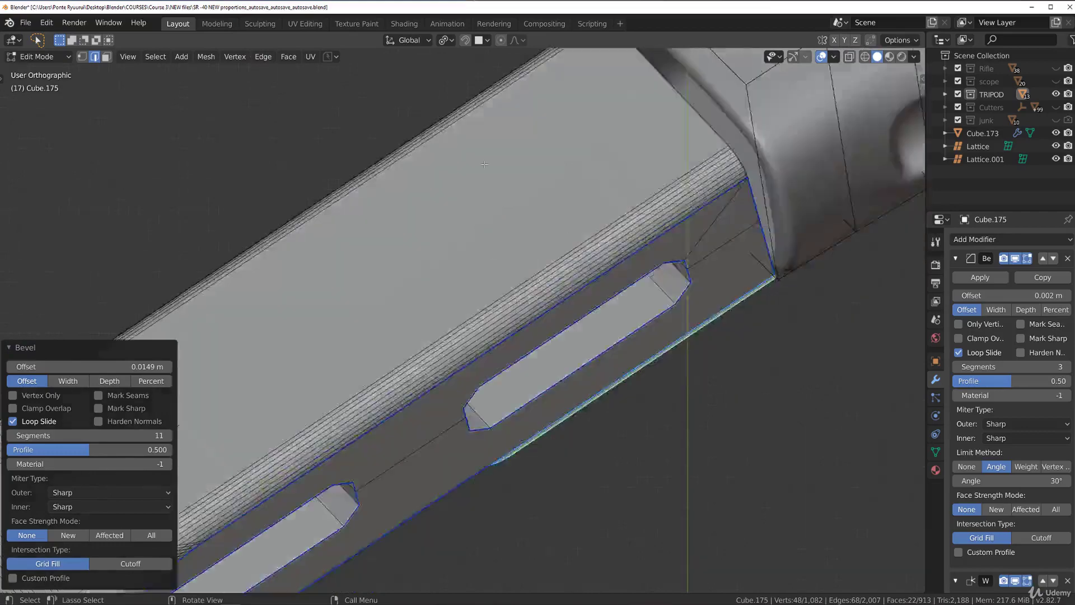
Return to Object Mode and select the inner bar between the outer bar and the hub.
{"action": "key", "text": "Tab"}
{"action": "scroll", "coordinate": [449, 246], "scroll_direction": "down", "scroll_amount": 4}
{"action": "scroll", "coordinate": [356, 232], "scroll_direction": "up", "scroll_amount": 4}
{"action": "middle_click_drag", "start_coordinate": [449, 247], "coordinate": [340, 202], "text": "shift"}
{"action": "scroll", "coordinate": [341, 201], "scroll_direction": "down", "scroll_amount": 2}
{"action": "middle_click_drag", "start_coordinate": [436, 254], "coordinate": [509, 294]}
{"action": "scroll", "coordinate": [409, 290], "scroll_direction": "down", "scroll_amount": 7}
{"action": "scroll", "coordinate": [453, 267], "scroll_direction": "up", "scroll_amount": 3}
{"action": "left_click", "coordinate": [405, 280], "text": "shift"}
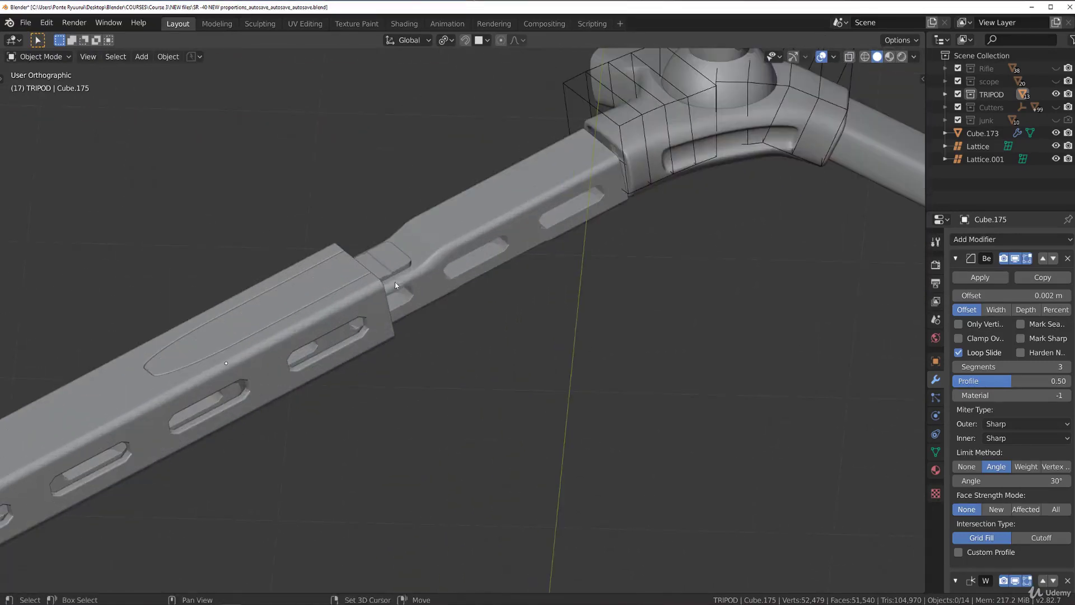
{"action": "left_click", "coordinate": [391, 264], "text": "shift"}
{"action": "left_click", "coordinate": [432, 247], "text": "shift"}
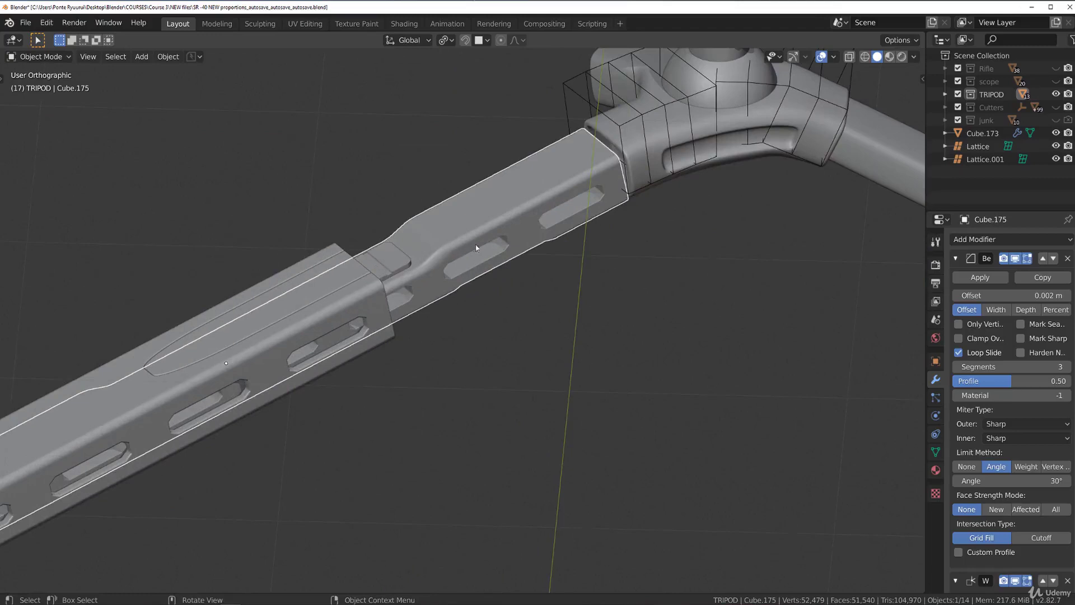
{"action": "key", "text": "s"}
{"action": "right_click", "coordinate": [602, 269]}
In top view, scale the inner bar to about 0.865 with its local X axis locked.
{"action": "key", "text": "KP_7"}
{"action": "scroll", "coordinate": [657, 301], "scroll_direction": "down", "scroll_amount": 2}
{"action": "scroll", "coordinate": [590, 235], "scroll_direction": "up", "scroll_amount": 2}
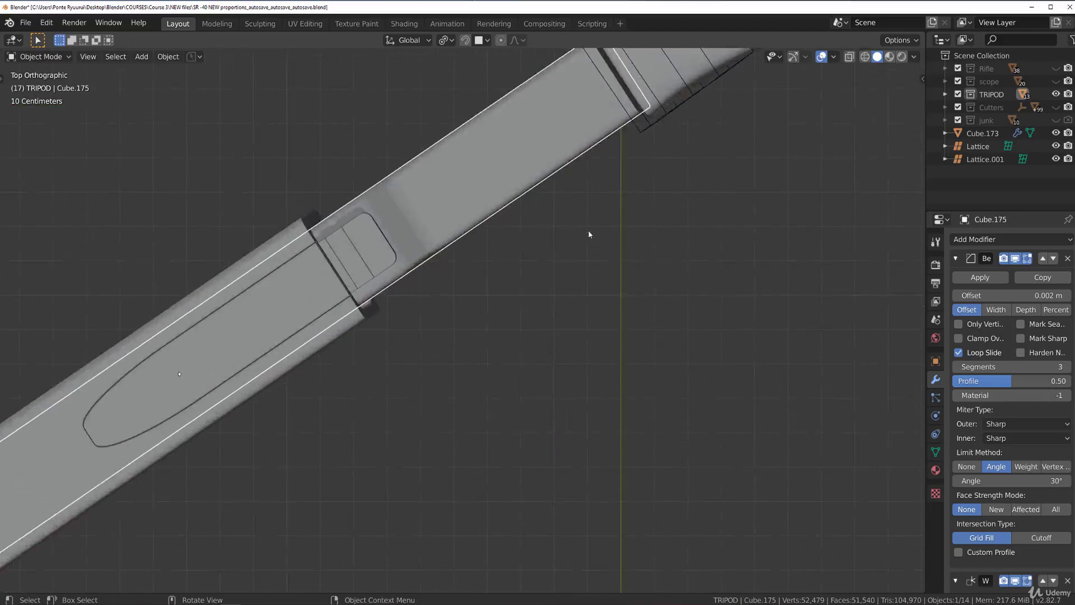
{"action": "scroll", "coordinate": [727, 286], "scroll_direction": "down", "scroll_amount": 2}
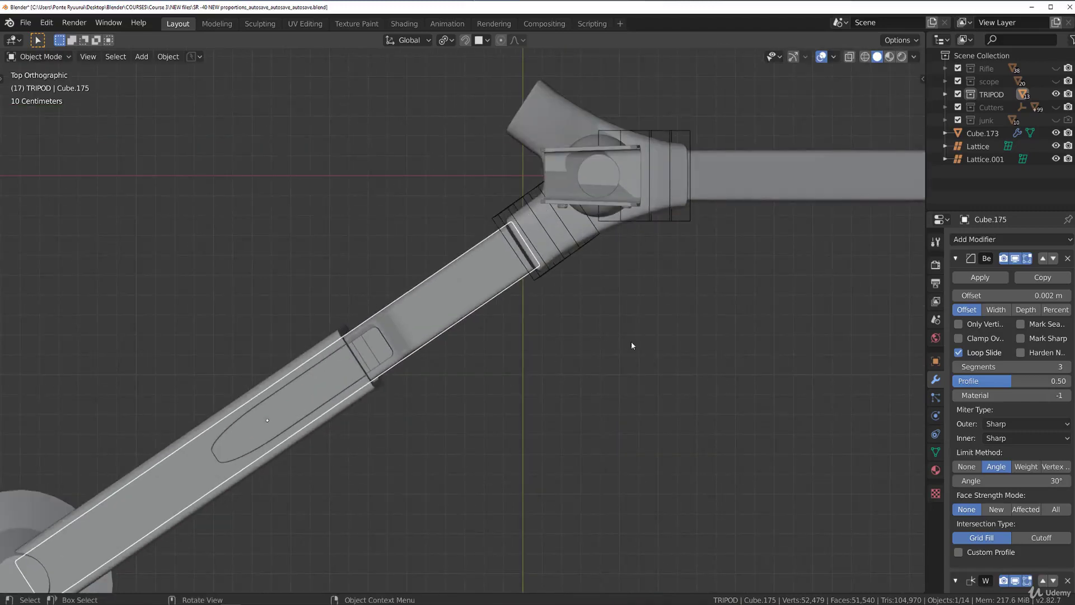
{"action": "key", "text": "s"}
{"action": "key", "text": "shift+x"}
{"action": "key", "text": "shift+x"}
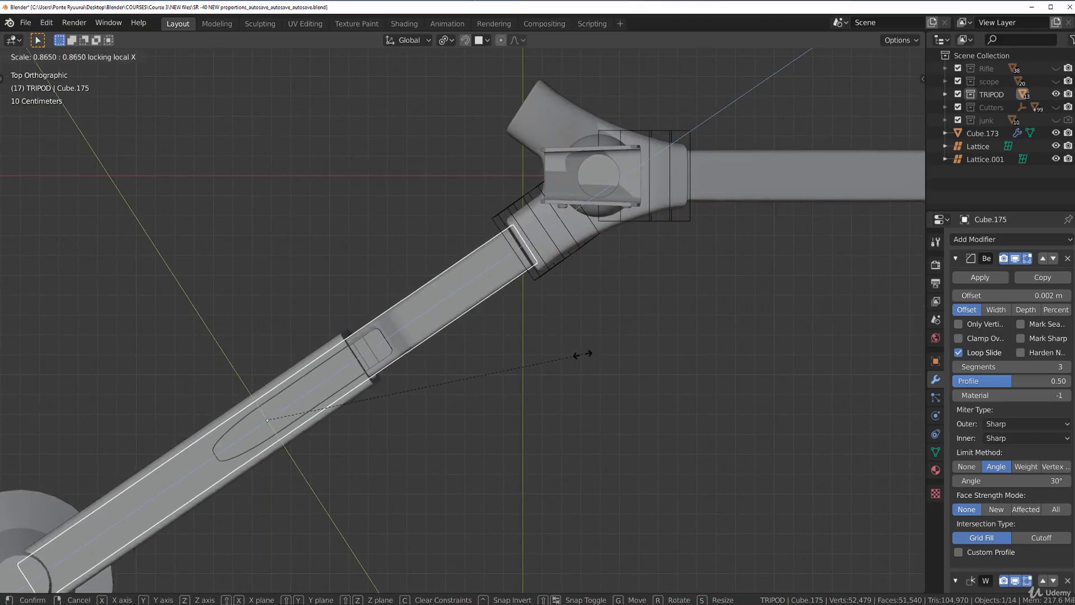
{"action": "left_click", "coordinate": [582, 354]}
{"action": "mouse_move", "coordinate": [584, 353]}
{"action": "middle_mouse_down"}
{"action": "mouse_move", "coordinate": [574, 279]}
{"action": "mouse_move", "coordinate": [583, 363]}
{"action": "middle_mouse_up"}
{"action": "scroll", "coordinate": [556, 281], "scroll_direction": "up", "scroll_amount": 3}
{"action": "scroll", "coordinate": [556, 282], "scroll_direction": "down", "scroll_amount": 3}
{"action": "key", "text": "KP_1"}
{"action": "scroll", "coordinate": [425, 290], "scroll_direction": "down", "scroll_amount": 3}
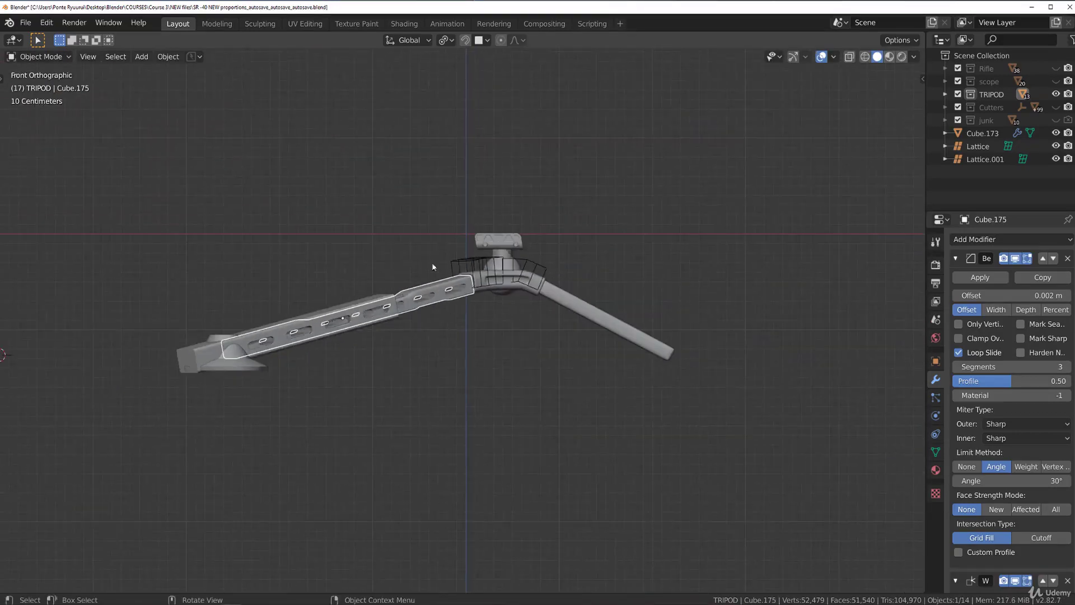
{"action": "scroll", "coordinate": [469, 357], "scroll_direction": "up", "scroll_amount": 2}
{"action": "key", "text": "s"}
{"action": "key", "text": "y"}
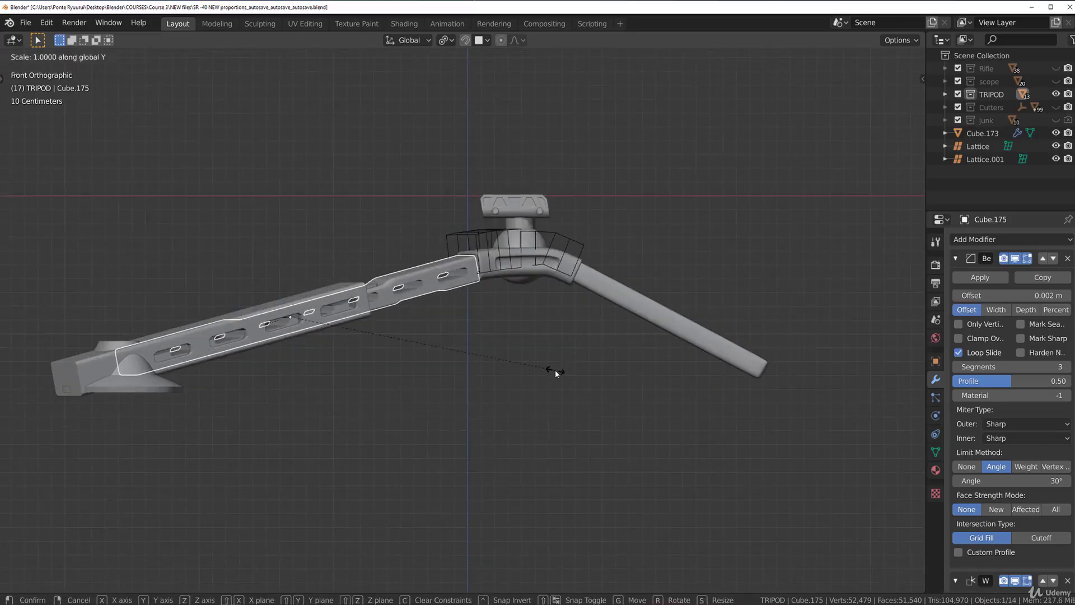
{"action": "key", "text": "z"}
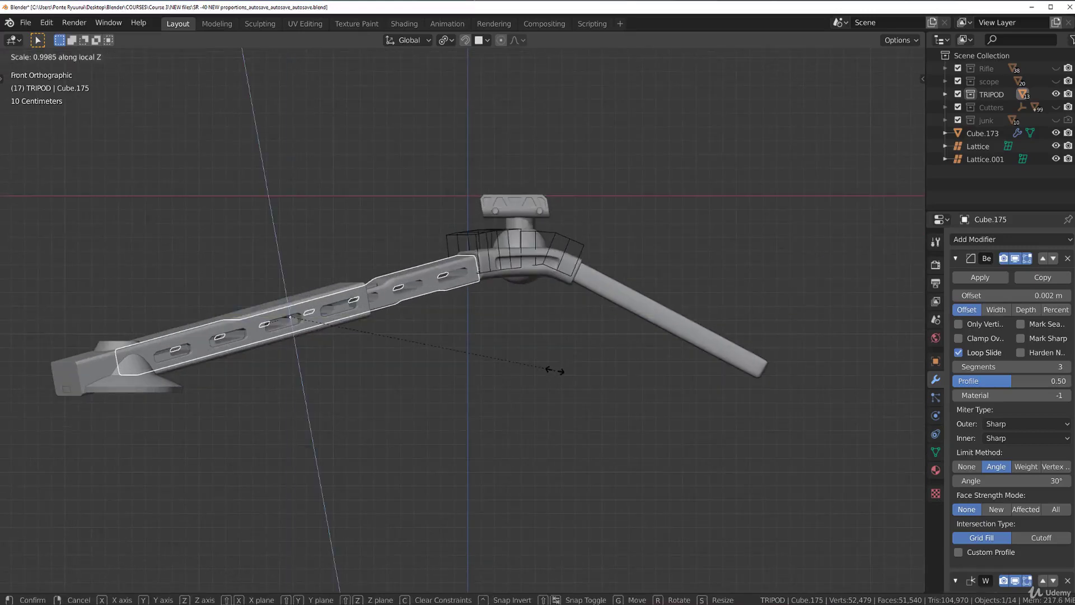
{"action": "right_click", "coordinate": [554, 369]}
Scale the inner bar to 0.855 along its local Z axis.
{"action": "scroll", "coordinate": [547, 361], "scroll_direction": "up", "scroll_amount": 7}
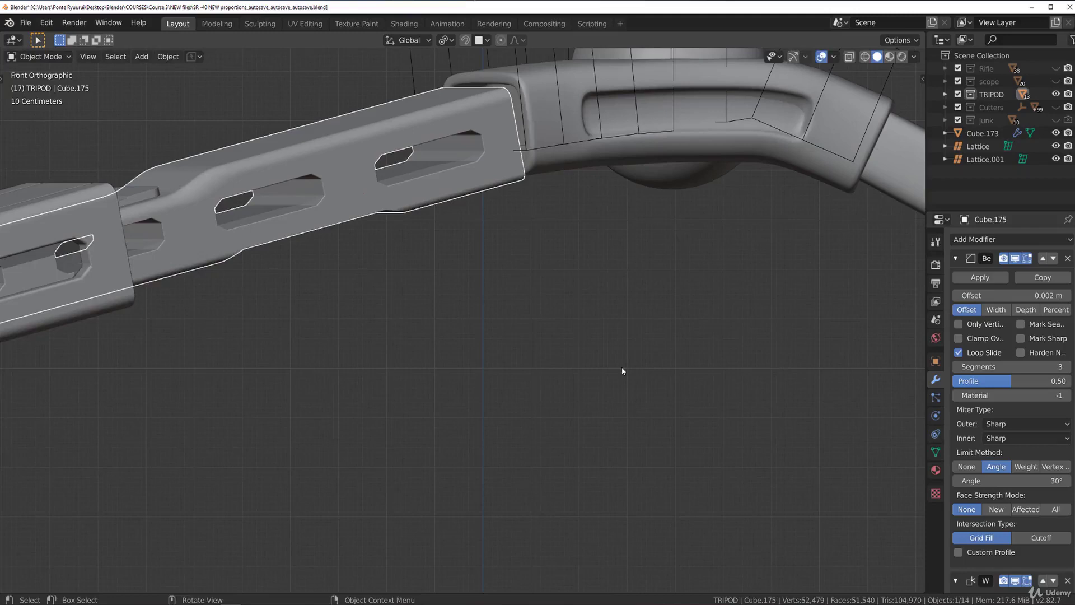
{"action": "key", "text": "s"}
{"action": "key", "text": "z"}
{"action": "key", "text": "z"}
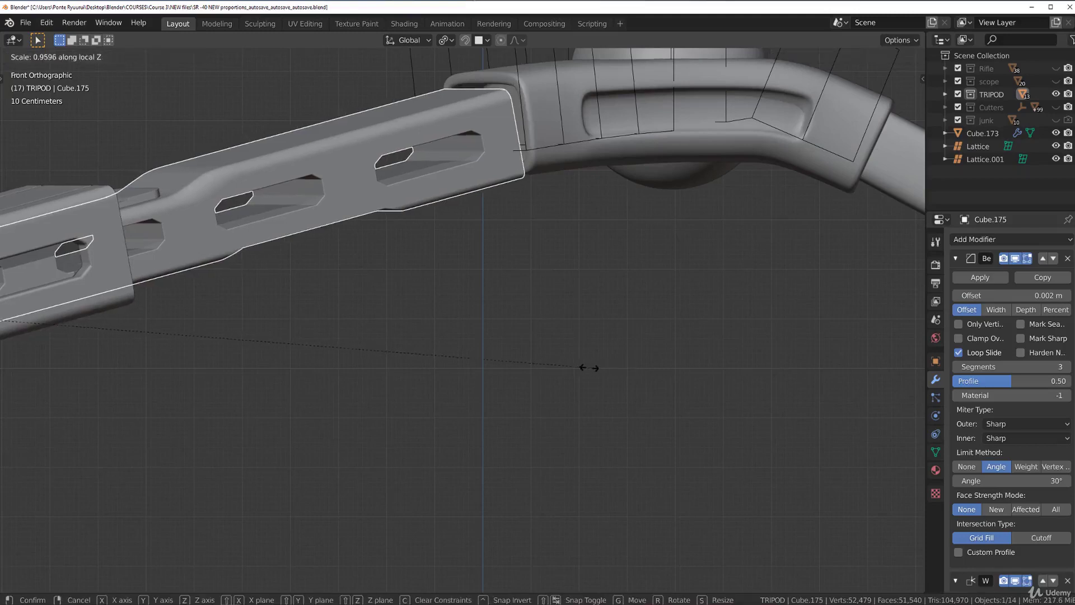
{"action": "left_click", "coordinate": [509, 352]}
Move the inner bar 0.0109 m along its local Z axis and 0.0568 m along its local X axis into the hub's socket.
{"action": "scroll", "coordinate": [515, 318], "scroll_direction": "up", "scroll_amount": 1}
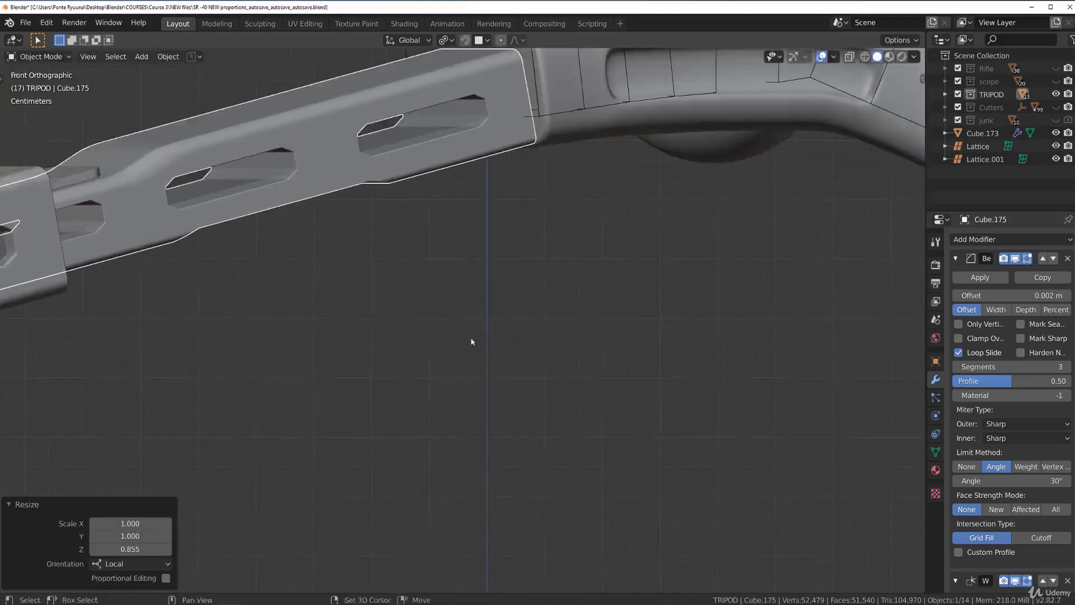
{"action": "middle_click_drag", "start_coordinate": [560, 233], "coordinate": [370, 312], "text": "shift"}
{"action": "key", "text": "g"}
{"action": "key", "text": "z"}
{"action": "key", "text": "z"}
{"action": "left_click", "coordinate": [386, 262]}
{"action": "key", "text": "g"}
{"action": "key", "text": "x"}
{"action": "key", "text": "x"}
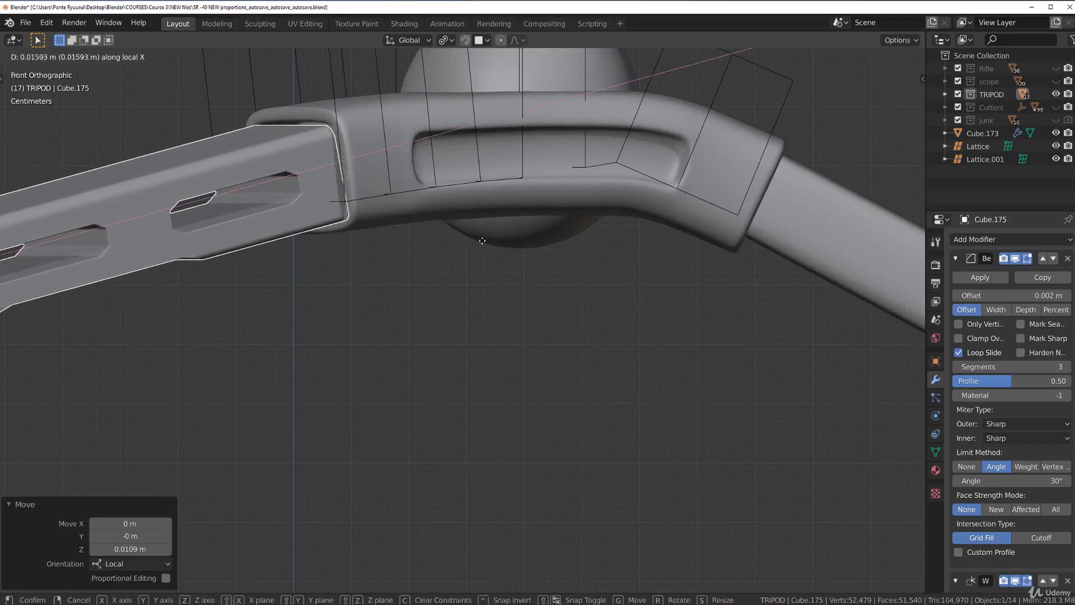
{"action": "left_click", "coordinate": [618, 218]}
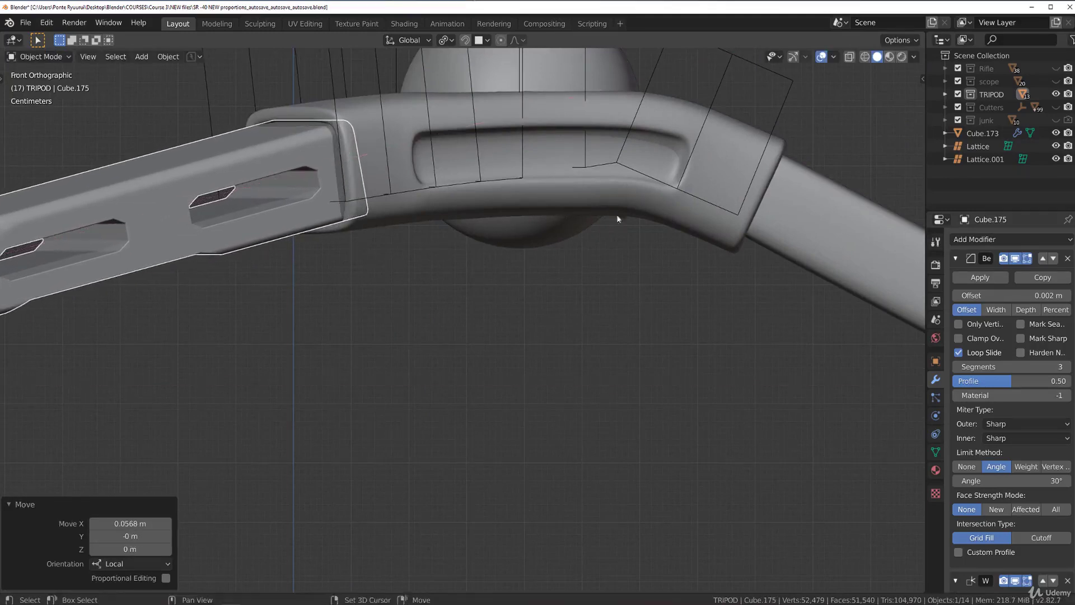
{"action": "left_click", "coordinate": [407, 318]}
Scale the inner bar to 0.905 along its local Z axis to fit the hub's socket opening.
{"action": "scroll", "coordinate": [408, 317], "scroll_direction": "down", "scroll_amount": 4}
{"action": "middle_click_drag", "start_coordinate": [386, 306], "coordinate": [475, 285]}
{"action": "scroll", "coordinate": [459, 294], "scroll_direction": "up", "scroll_amount": 5}
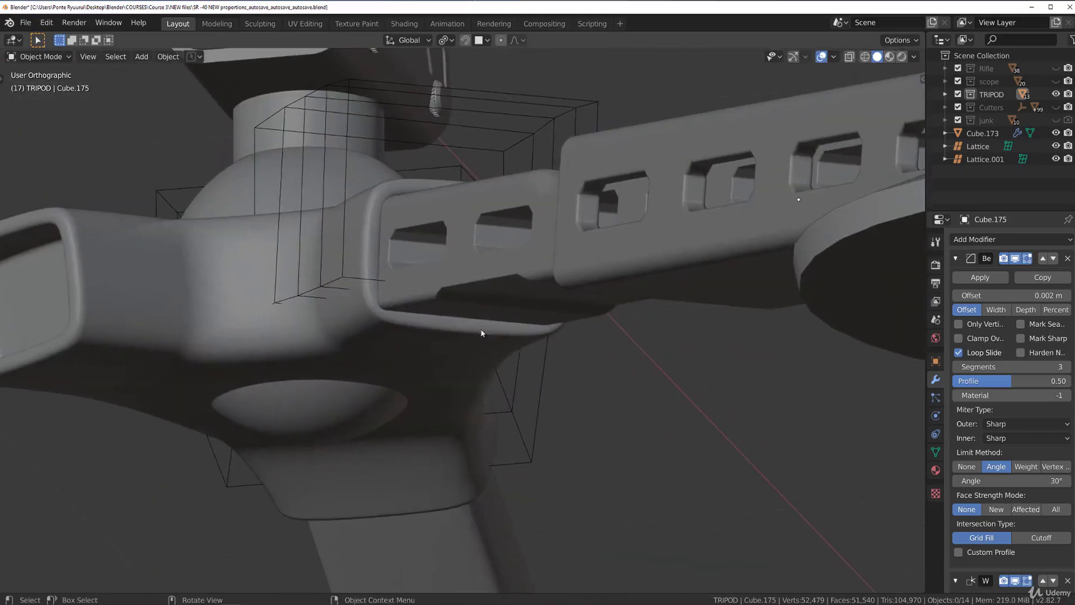
{"action": "key", "text": "s"}
{"action": "key", "text": "z"}
{"action": "key", "text": "z"}
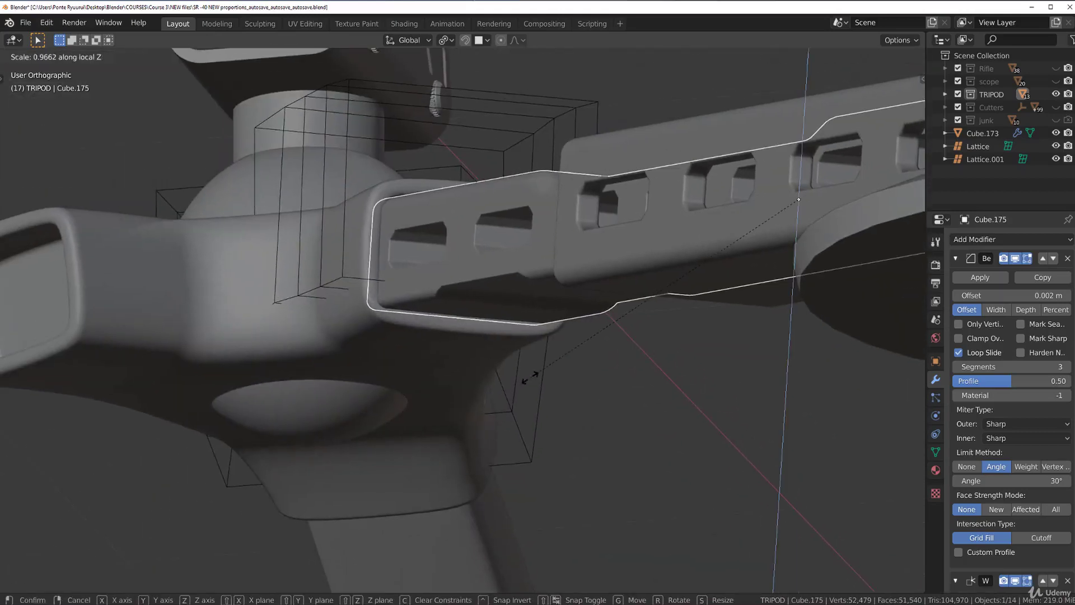
{"action": "left_click", "coordinate": [552, 373]}
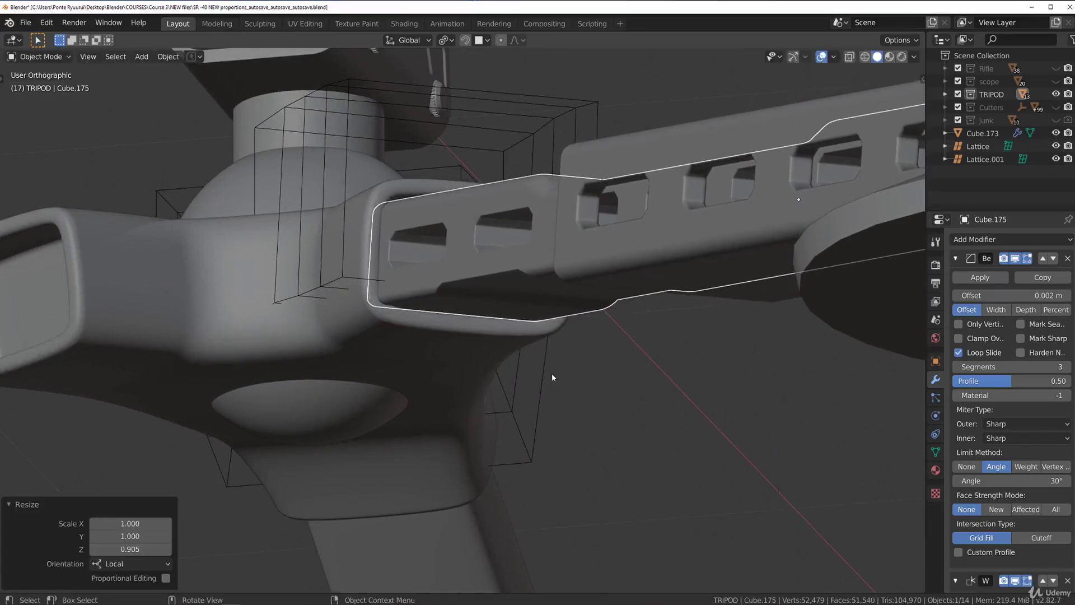
Nudge the inner bar along its local Z axis to adjust its height inside the hub's socket.
{"action": "key", "text": "g"}
{"action": "key", "text": "z"}
{"action": "key", "text": "z"}
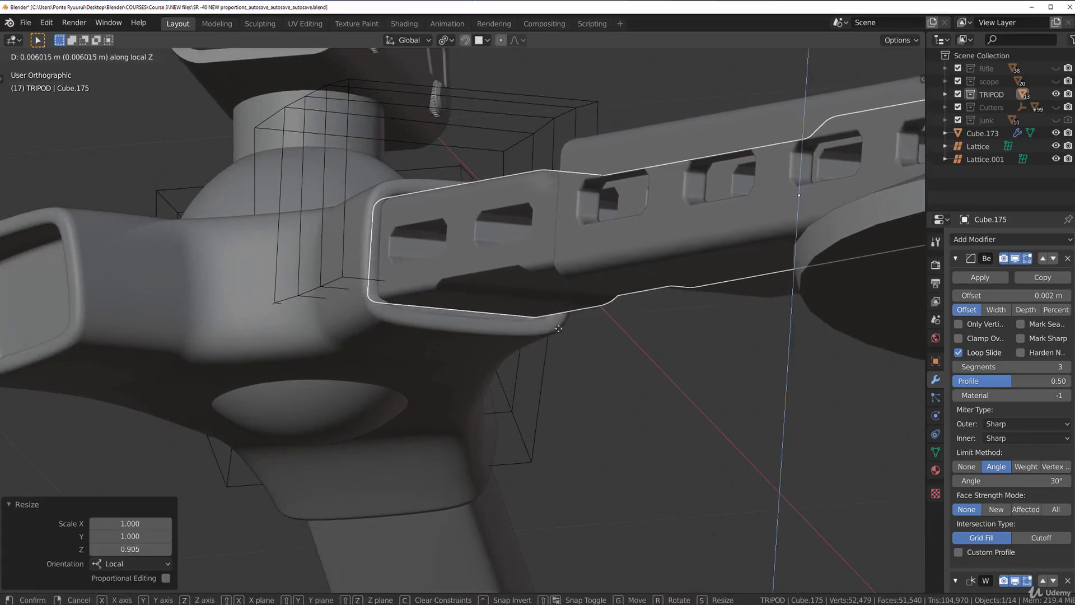
{"action": "left_click", "coordinate": [556, 341]}
{"action": "middle_click_drag", "start_coordinate": [552, 332], "coordinate": [493, 355]}
{"action": "left_click", "coordinate": [532, 298]}
Scale the inner bar slightly along its local Y axis within the hub's socket and open its mesh in Edit Mode.
{"action": "scroll", "coordinate": [554, 252], "scroll_direction": "up", "scroll_amount": 3}
{"action": "middle_click_drag", "start_coordinate": [556, 247], "coordinate": [392, 276], "text": "shift"}
{"action": "scroll", "coordinate": [510, 305], "scroll_direction": "down", "scroll_amount": 4}
{"action": "scroll", "coordinate": [480, 288], "scroll_direction": "up", "scroll_amount": 6}
{"action": "left_click", "coordinate": [391, 276]}
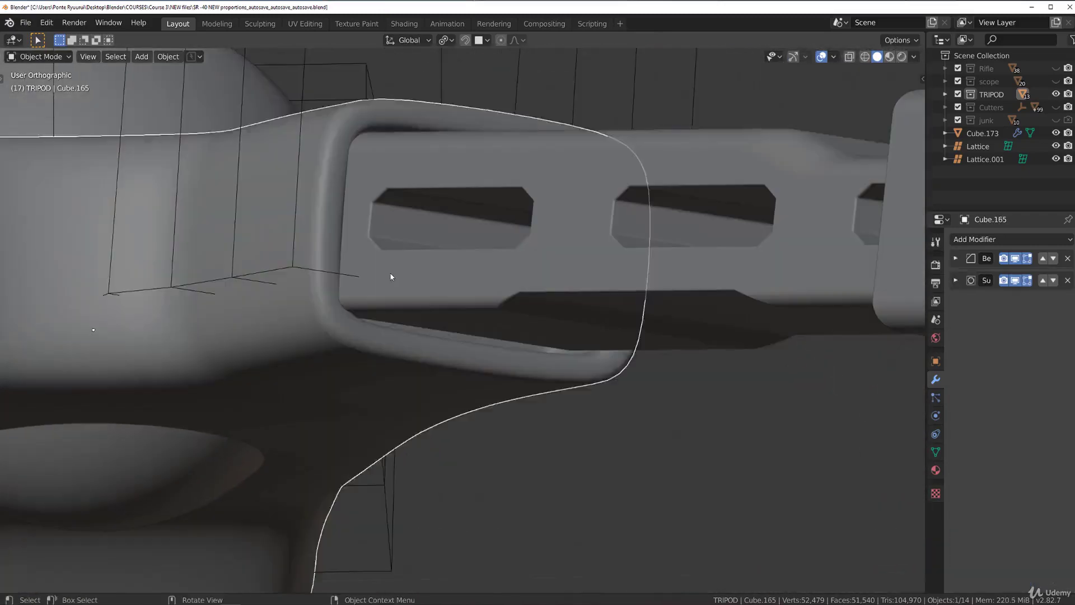
{"action": "key", "text": "s"}
{"action": "key", "text": "y"}
{"action": "key", "text": "y"}
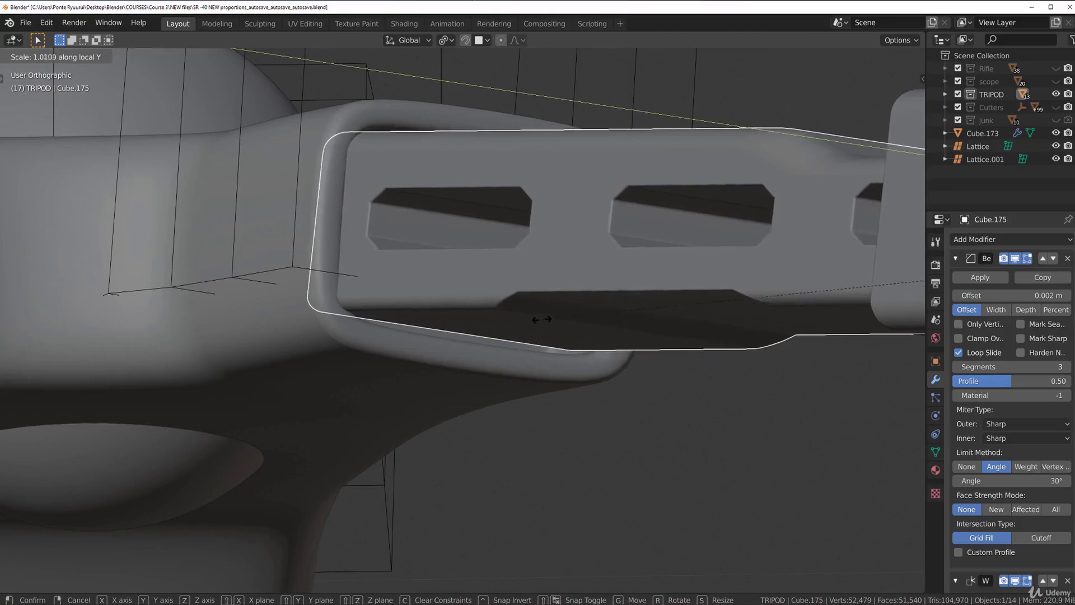
{"action": "left_click", "coordinate": [620, 343]}
{"action": "key", "text": "Tab"}
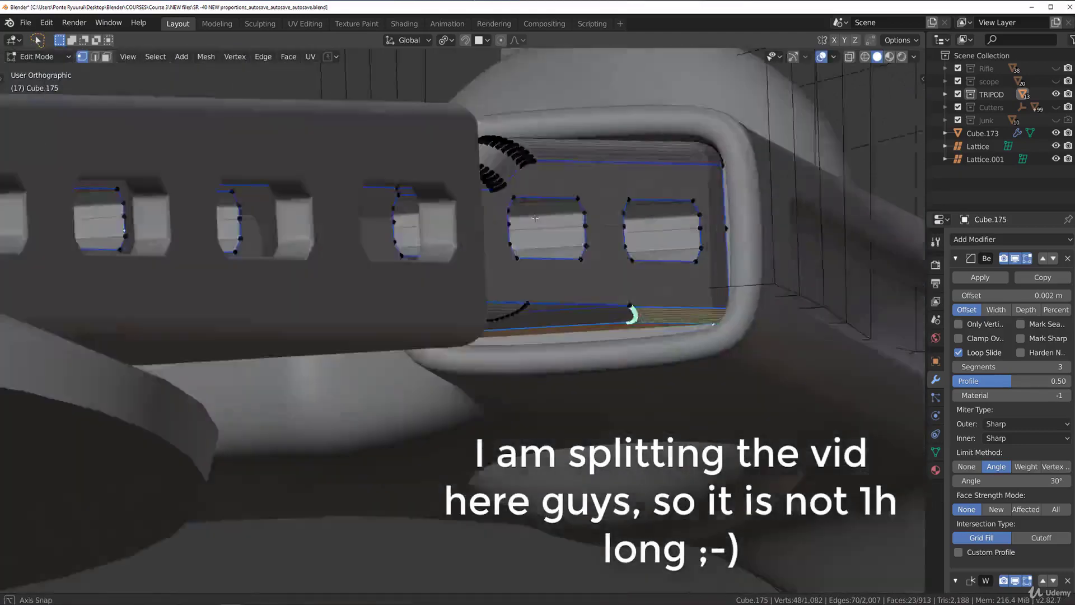